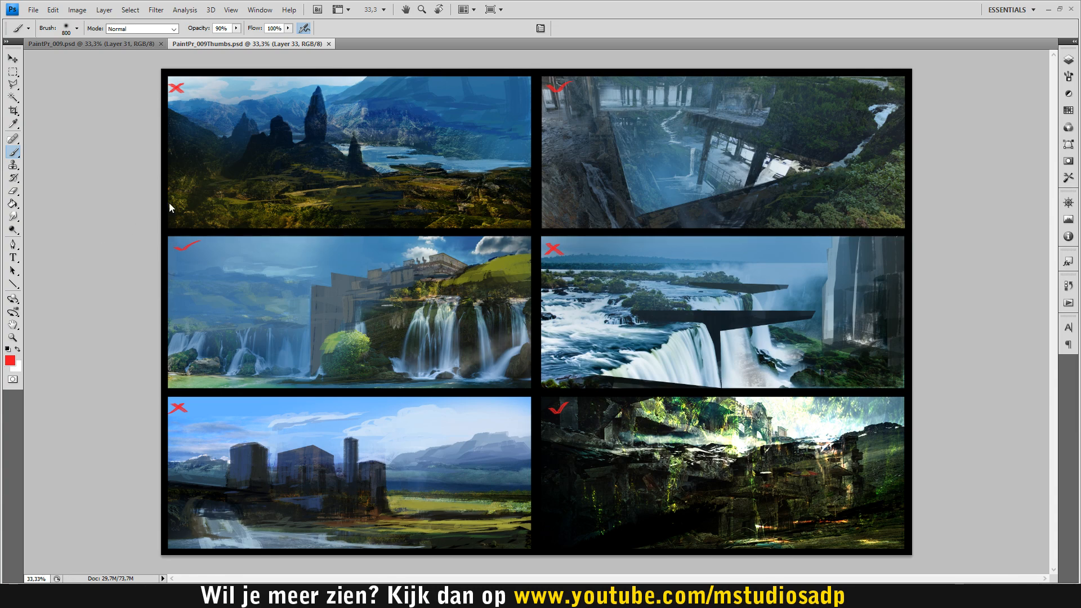
Bring up PaintPr_009.psd and close the PaintPr_009Thumbs.psd document.
left_click(124, 46)
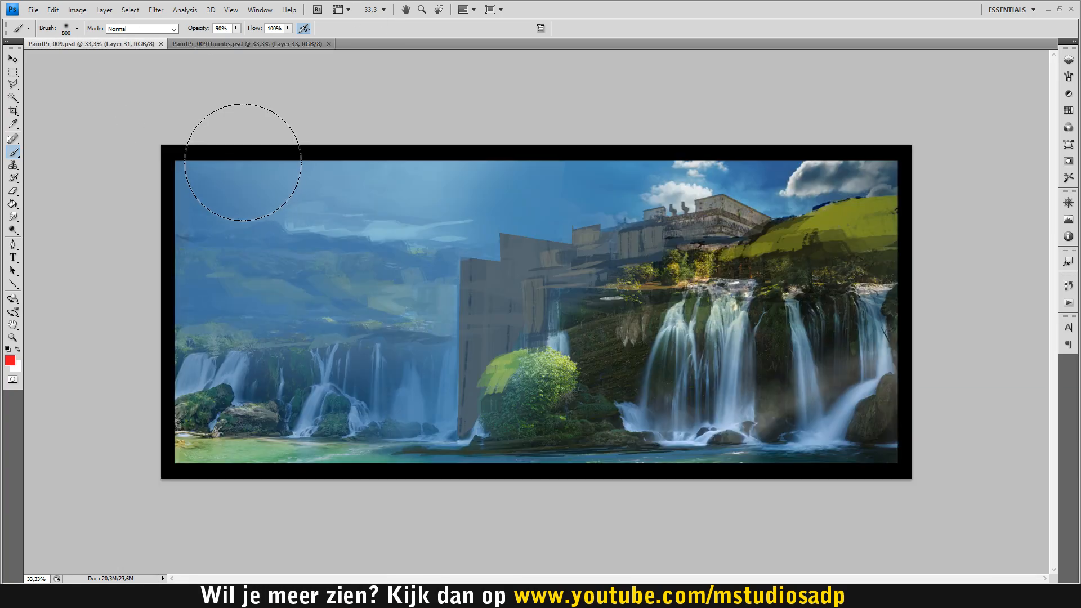
left_click(330, 44)
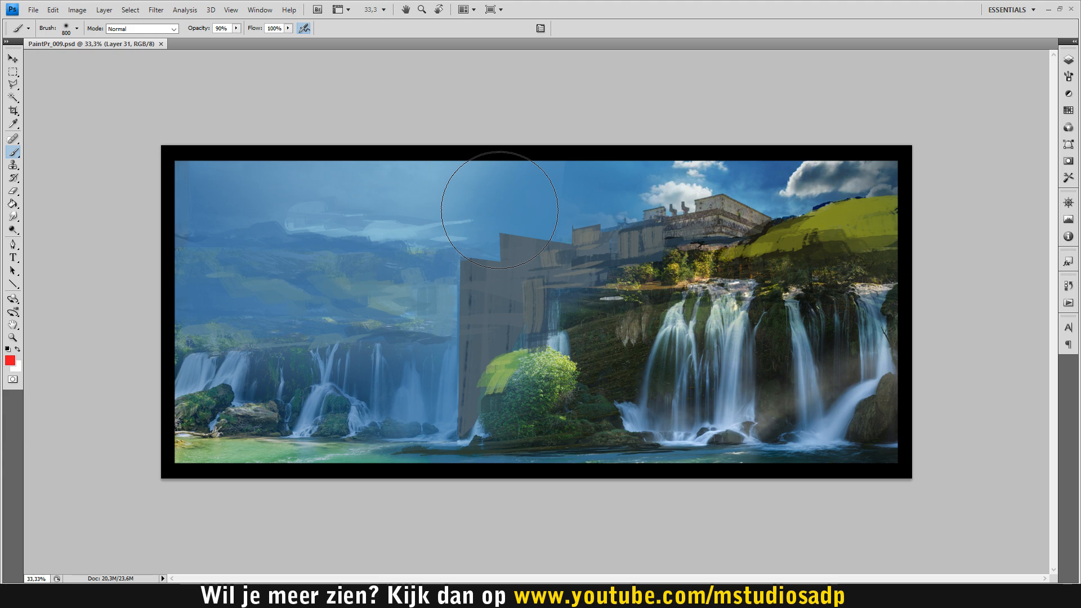
Lock Layer 31 completely and add a new empty layer above it.
left_click(1068, 60)
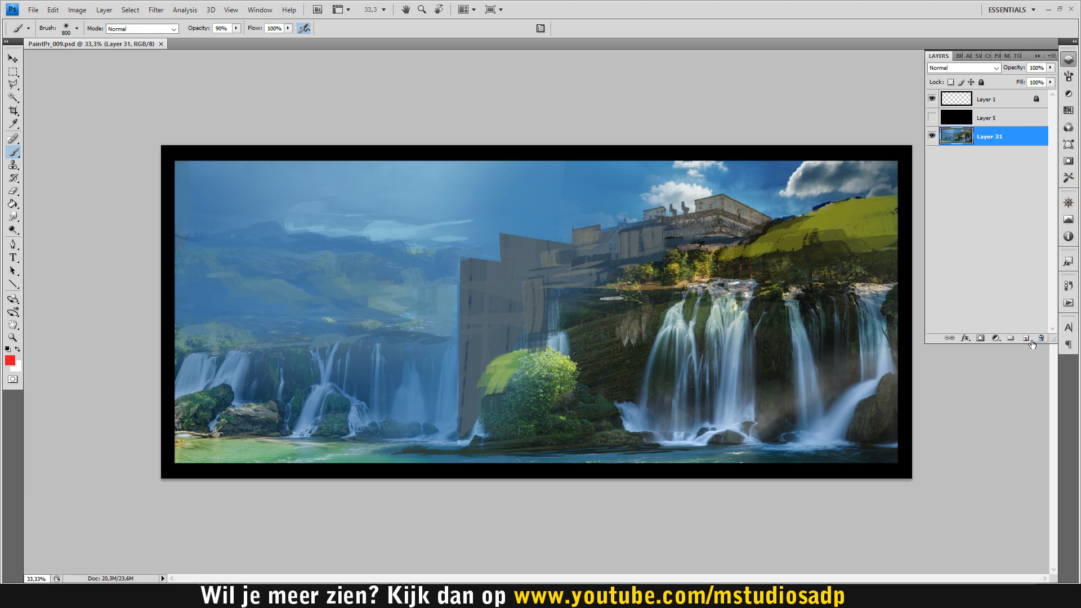
left_click(983, 82)
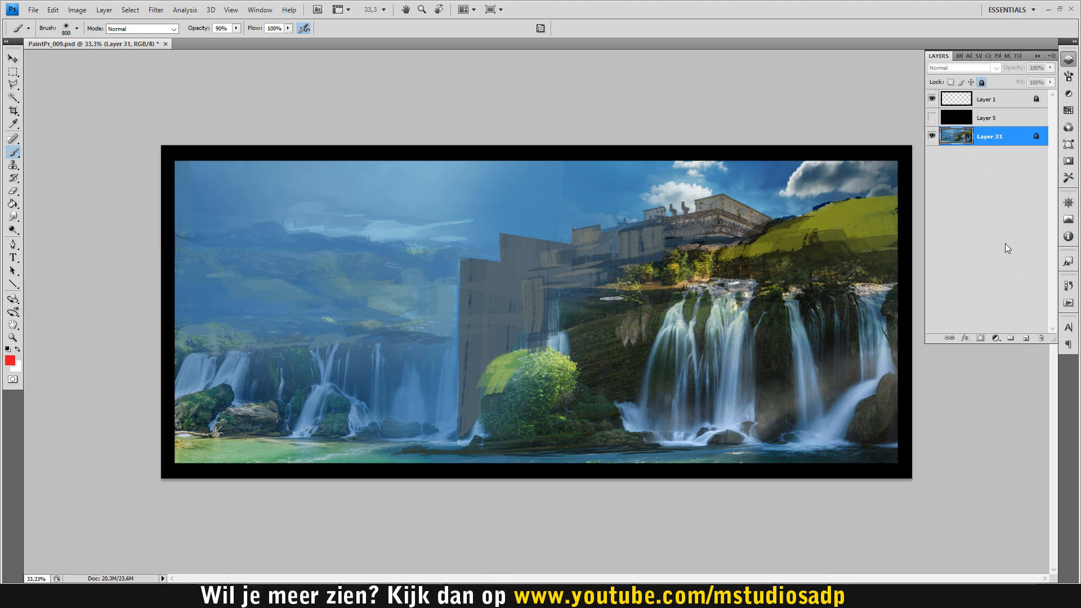
left_click(1023, 339)
left_click(1036, 56)
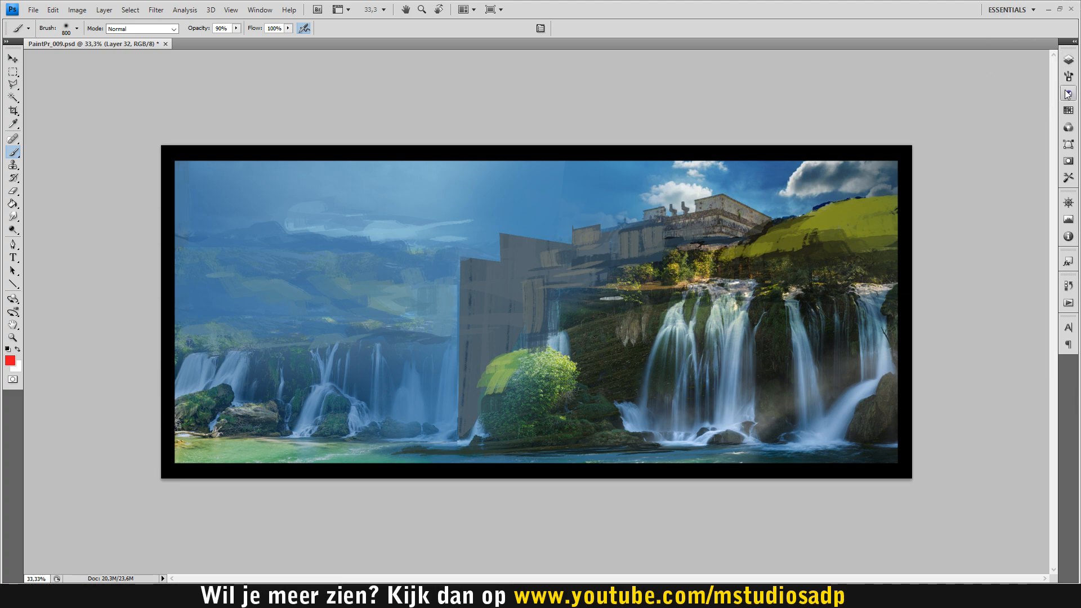
Load the 200 px textured brush preset that uses Shape Dynamics, Texture and Dual Brush.
left_click(1069, 76)
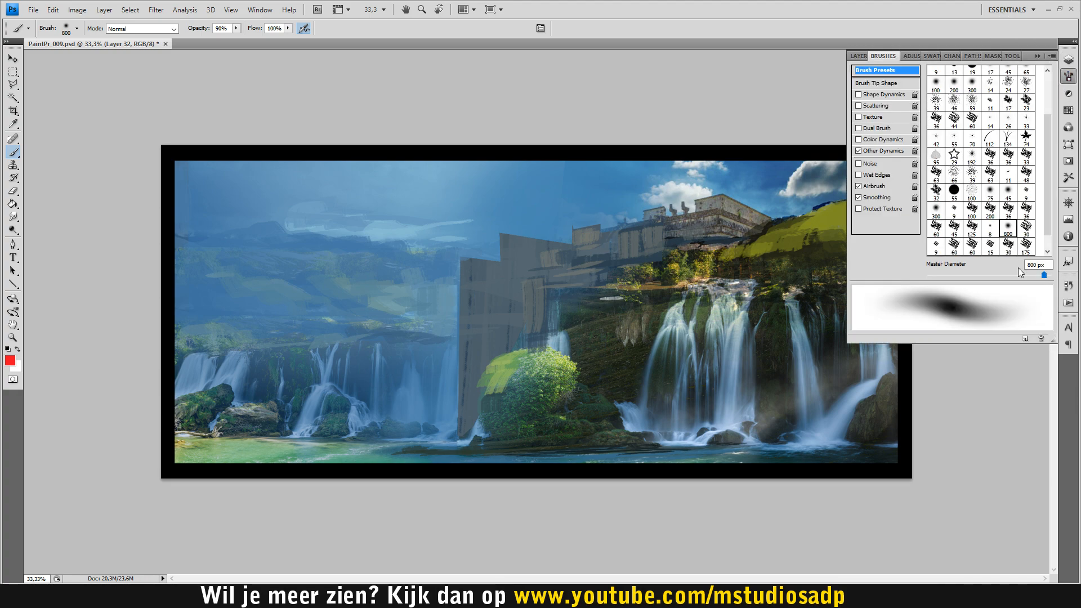
left_click(989, 209)
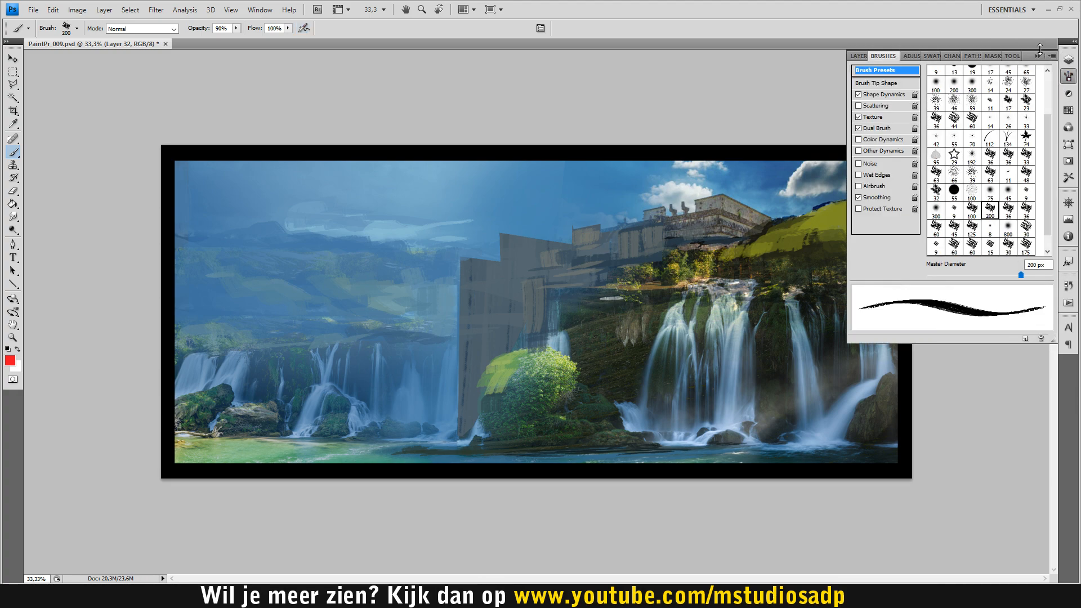
left_click(1039, 52)
Reduce the brush to 50 px and repaint the round bush beside the wall with greens and dark tones sampled from the painting.
left_click(500, 386, "alt")
key("bracketleft")
key("bracketleft")
key("bracketleft")
key("bracketleft")
key("bracketleft")
key("bracketleft")
key("bracketleft")
key("bracketleft")
key("bracketleft")
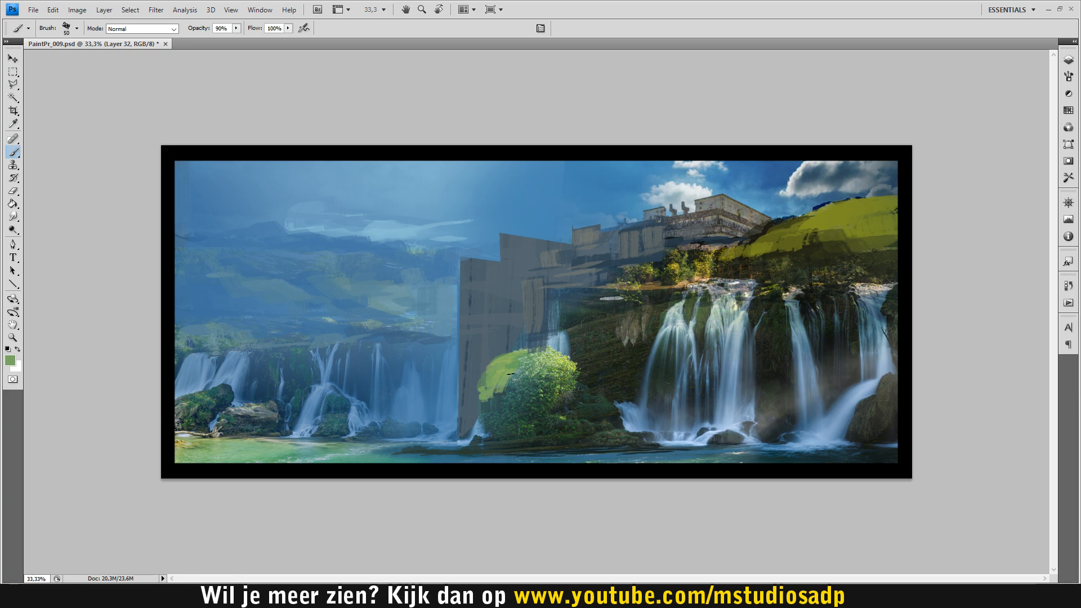
left_click(568, 358, "alt")
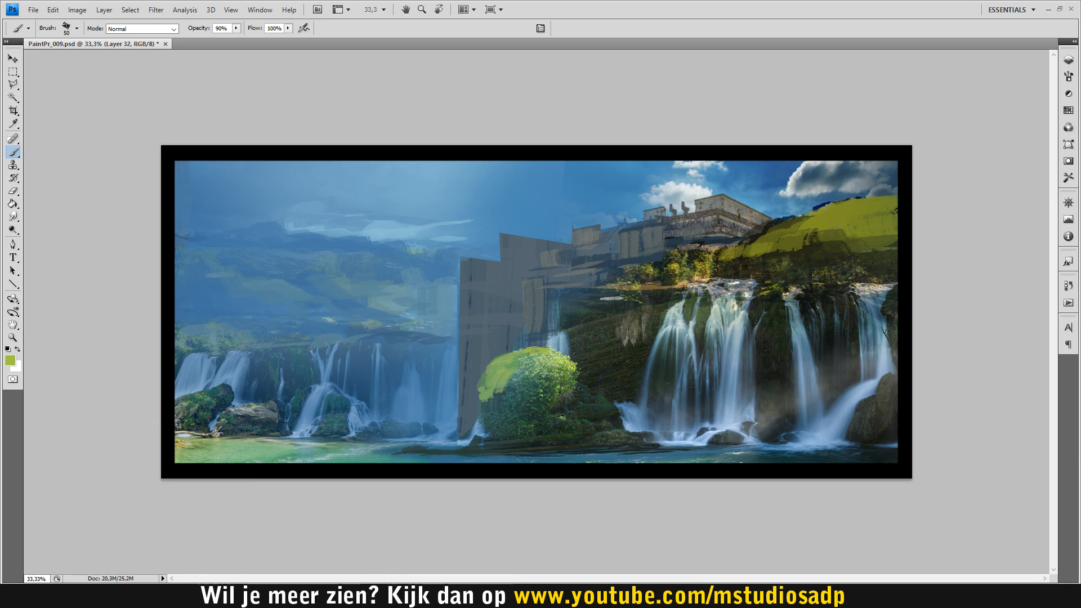
left_click(547, 410, "alt")
left_click(612, 386, "alt")
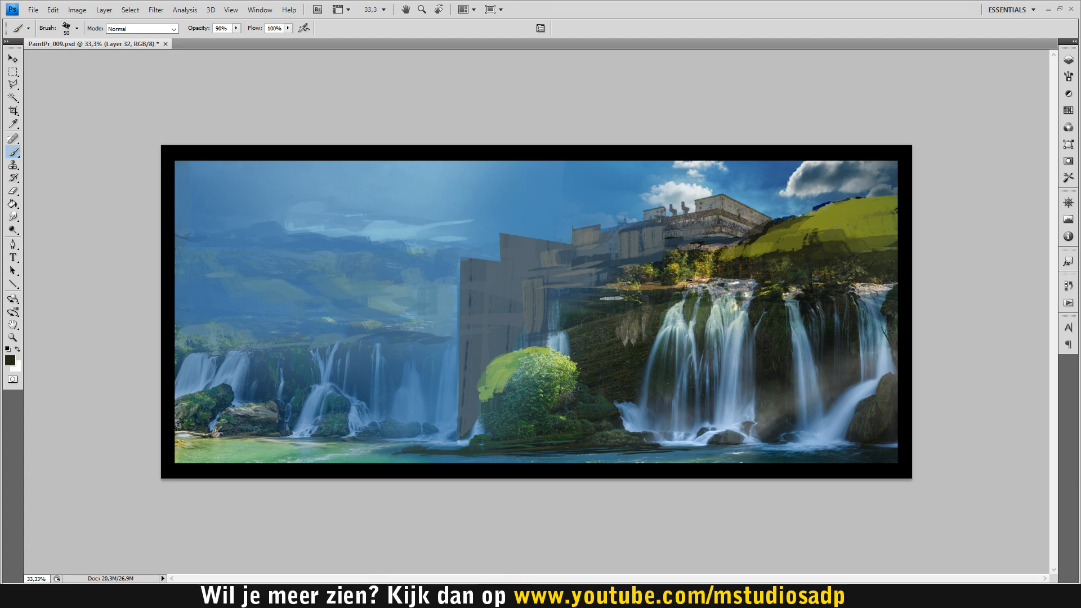
Paint a brown shoreline strip along the water below the bush, using a brown sampled from the cliff top.
left_click(647, 285, "alt")
mouse_move(458, 448)
left_mouse_down()
mouse_move(427, 450)
mouse_move(481, 450)
left_mouse_up()
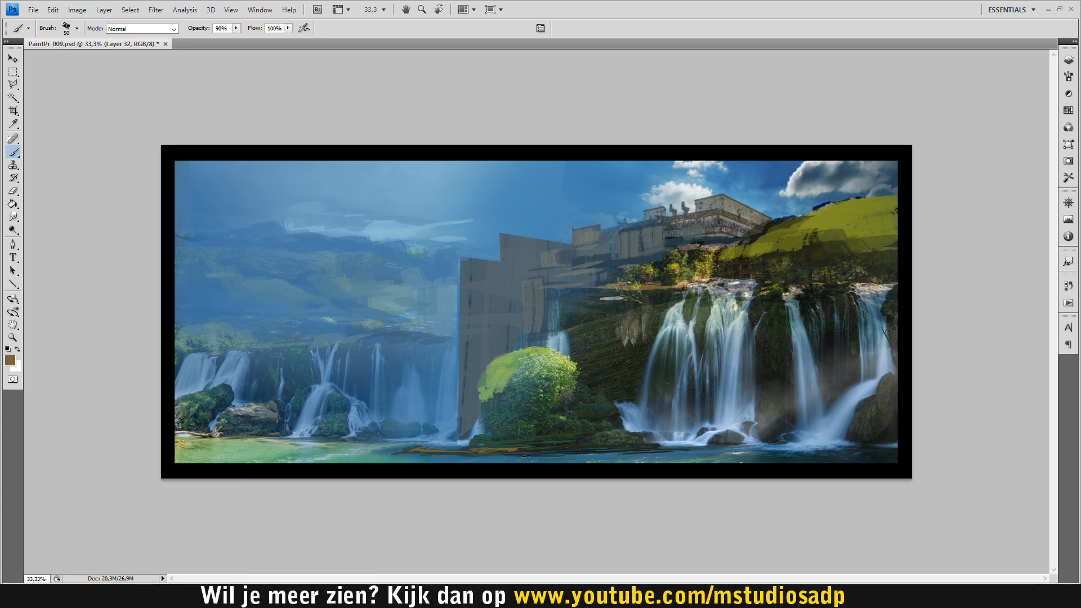
mouse_move(511, 450)
left_mouse_down()
mouse_move(649, 434)
mouse_move(562, 442)
mouse_move(647, 446)
left_mouse_up()
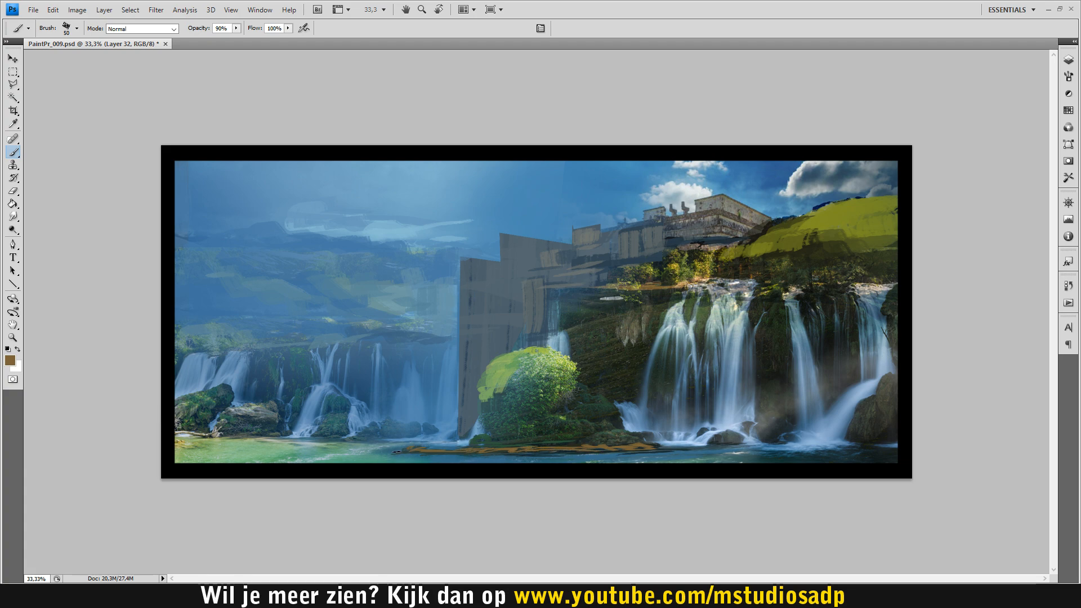
Paint sampled grey-brown tones on the tall grey wall and lighter strokes on the ruined blocks beside it.
left_click(462, 437, "alt")
left_click(481, 282, "alt")
left_click_drag(469, 306, 470, 266)
left_click(550, 299, "alt")
left_click_drag(564, 277, 570, 284)
left_click_drag(575, 263, 595, 259)
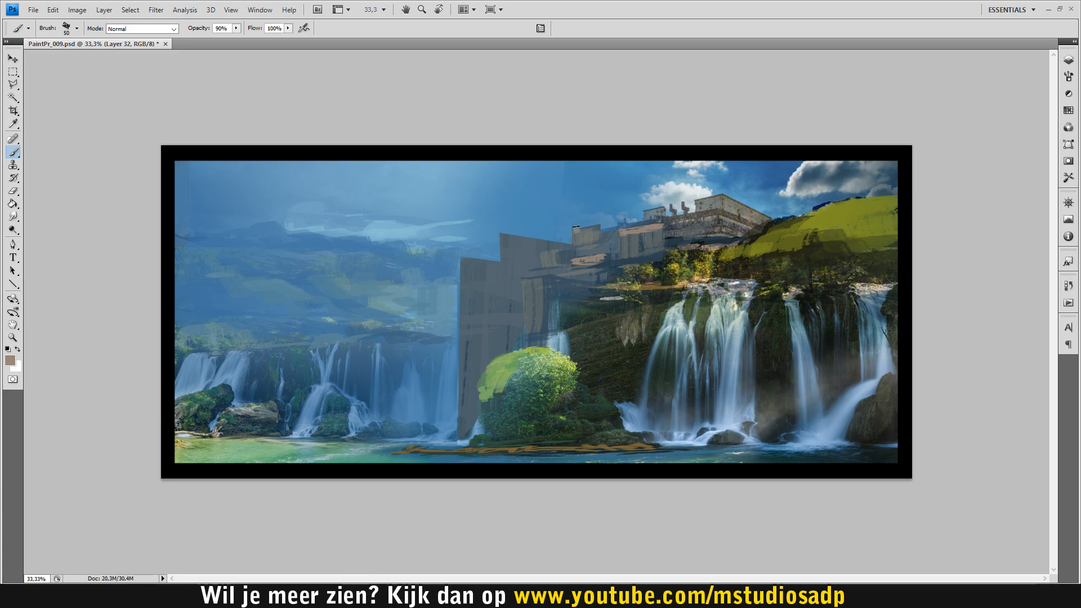
Lighten the top of the small upper block and extend the taller wall slab's outer vertical edge in light brown.
left_click_drag(576, 228, 597, 227)
mouse_move(503, 236)
left_mouse_down()
mouse_move(472, 171)
mouse_move(522, 168)
mouse_move(515, 239)
mouse_move(500, 247)
mouse_move(498, 222)
mouse_move(498, 254)
left_mouse_up()
key("ctrl+z")
key("ctrl+z")
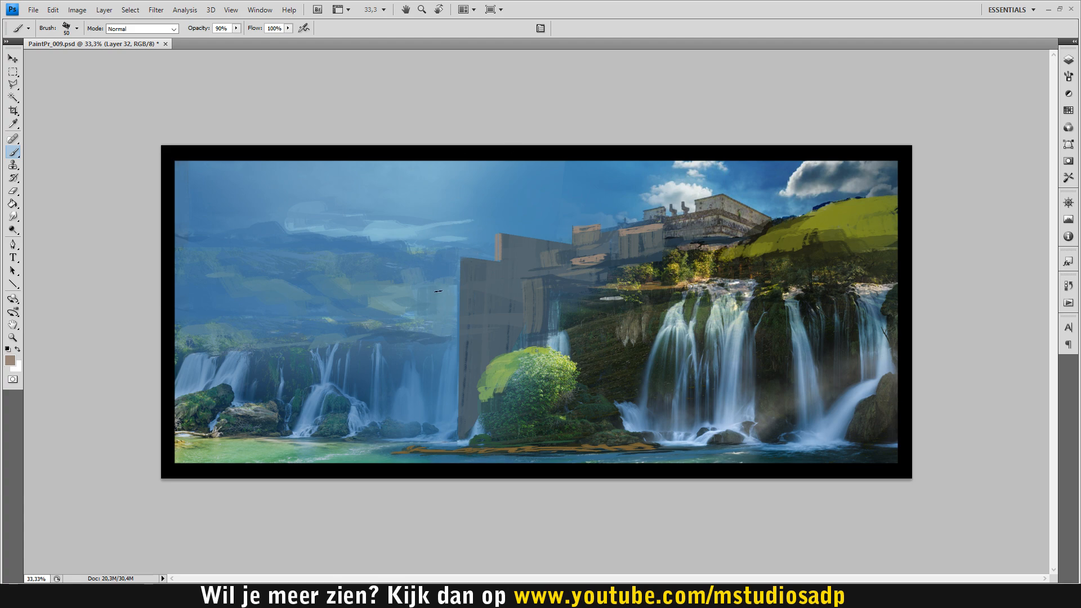
left_click(459, 261)
left_click(459, 411, "shift")
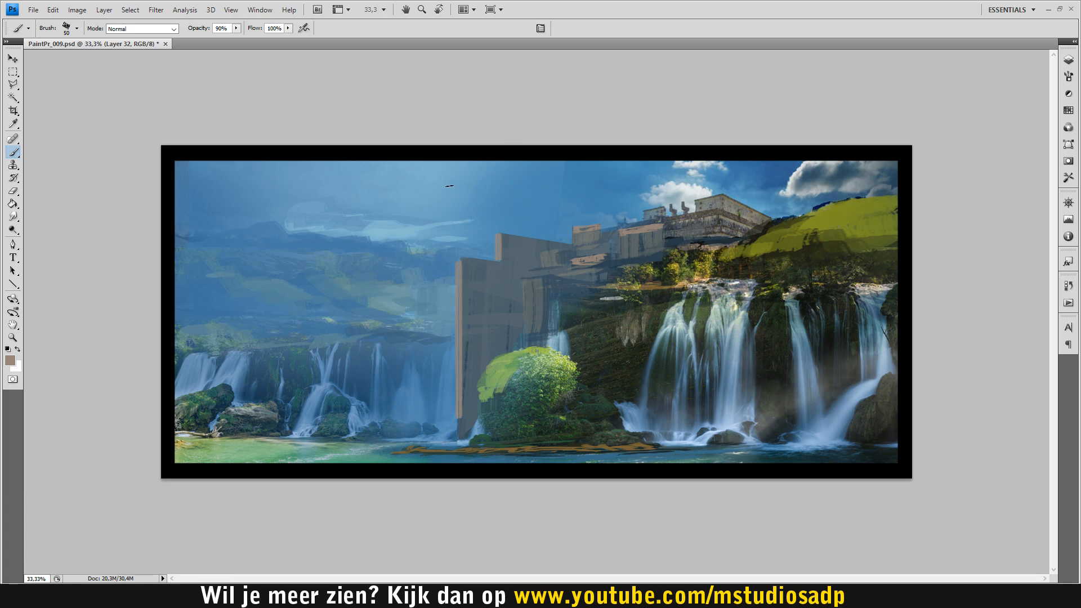
key("ctrl+z")
Paint a light brown vertical strip down the lower wall slab's outer edge to the waterline and save the document.
left_click_drag(457, 260, 456, 439)
key("ctrl+s")
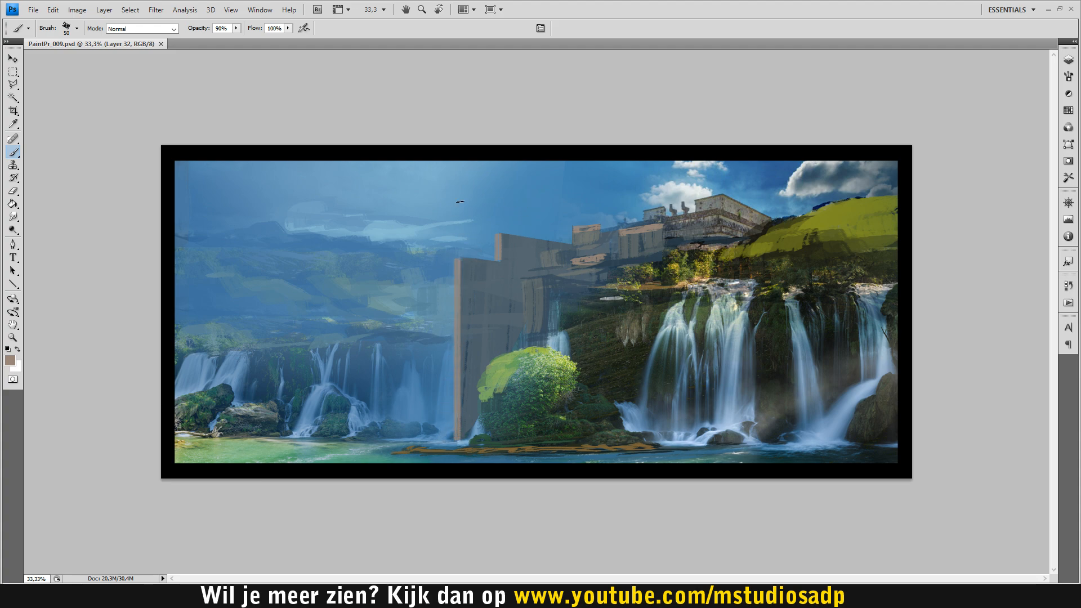
Shape the ruined blocks between the wall and the fortress with sampled shadow and light brown tones.
left_click(613, 256, "alt")
left_click_drag(588, 228, 576, 238)
left_click(574, 262, "alt")
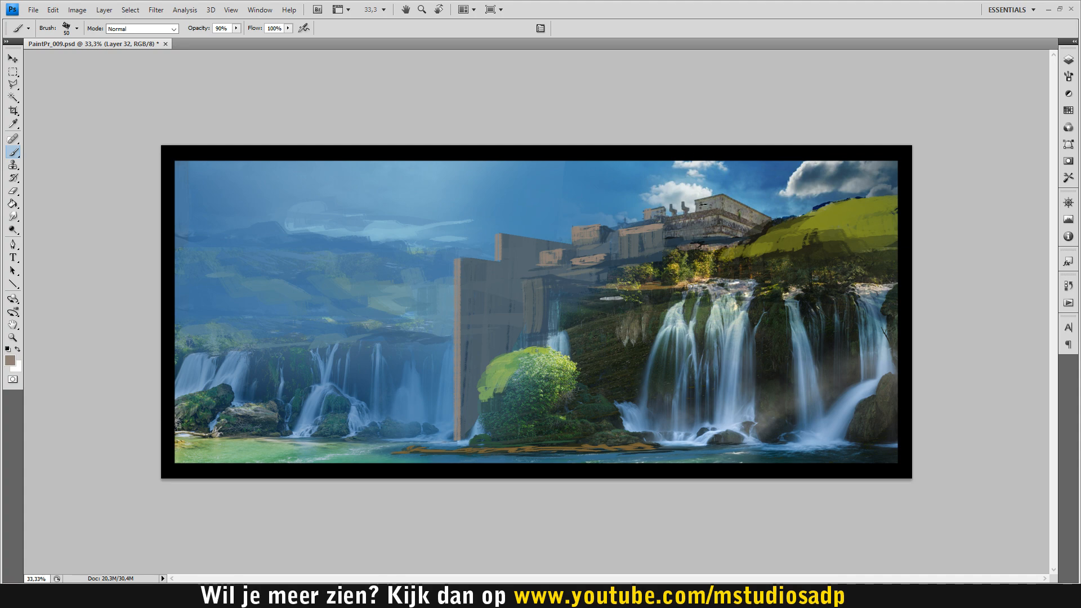
left_click(673, 239, "alt")
Paint olive and yellow foliage on the trees below the ruins and yellow highlights on the grassy hillside.
left_click(652, 264, "alt")
left_click(761, 251, "alt")
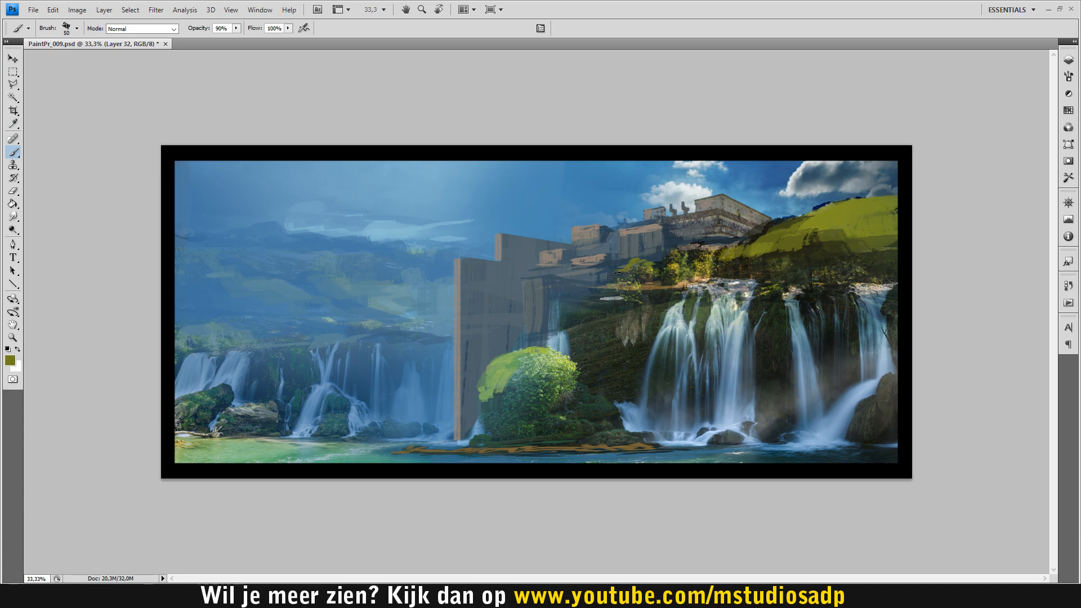
left_click(675, 264, "alt")
left_click(676, 264, "alt")
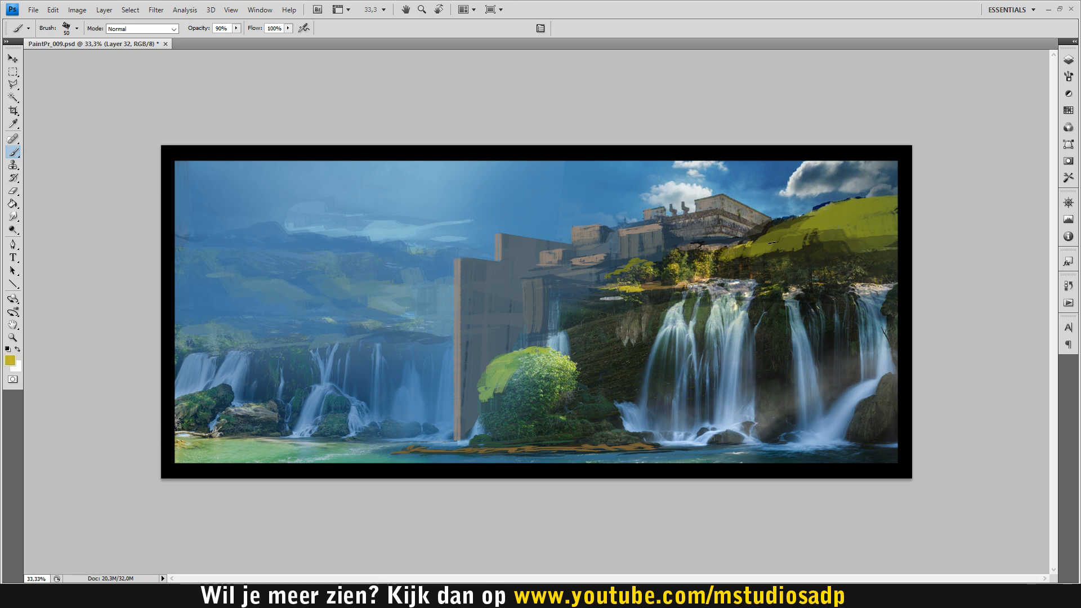
mouse_move(779, 227)
left_mouse_down()
mouse_move(768, 232)
mouse_move(782, 223)
left_mouse_up()
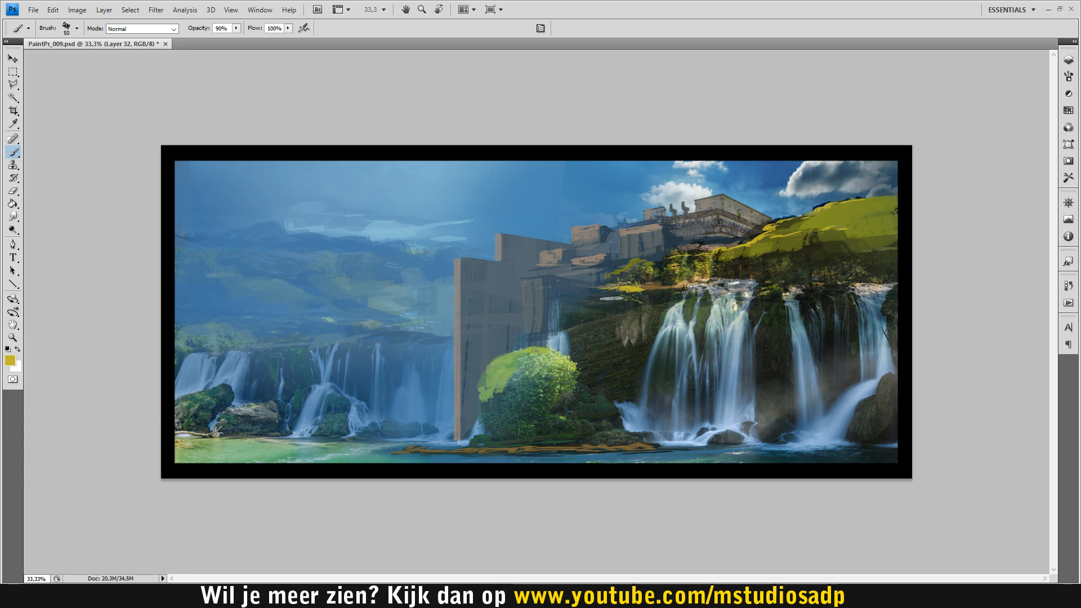
left_click(790, 376, "alt")
left_click_drag(580, 316, 567, 323)
key("alt")
key("ctrl+alt+z")
key("ctrl+alt+z")
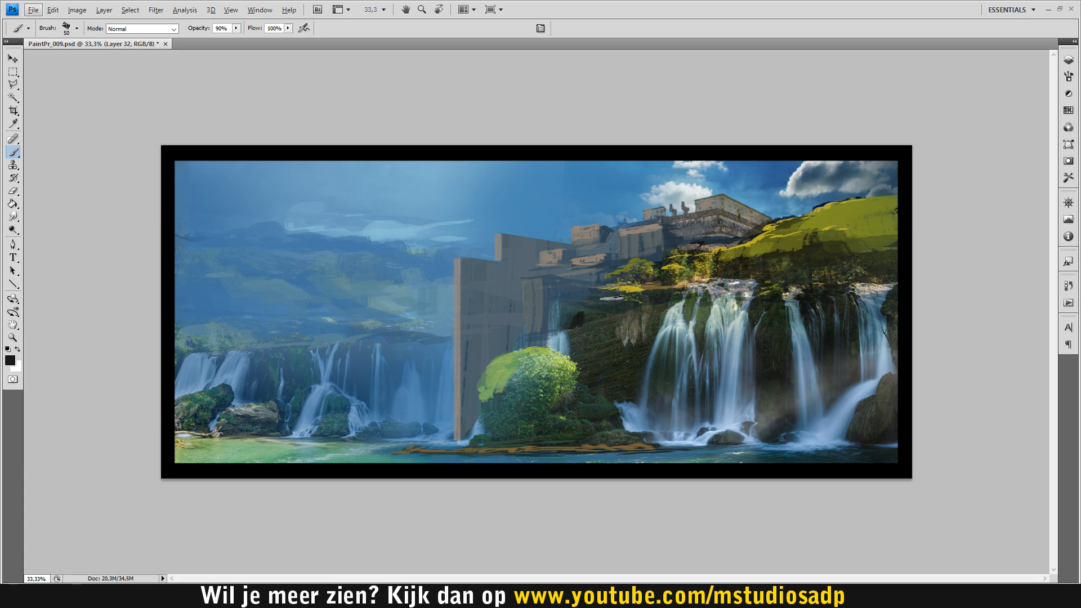
key("ctrl+alt+z")
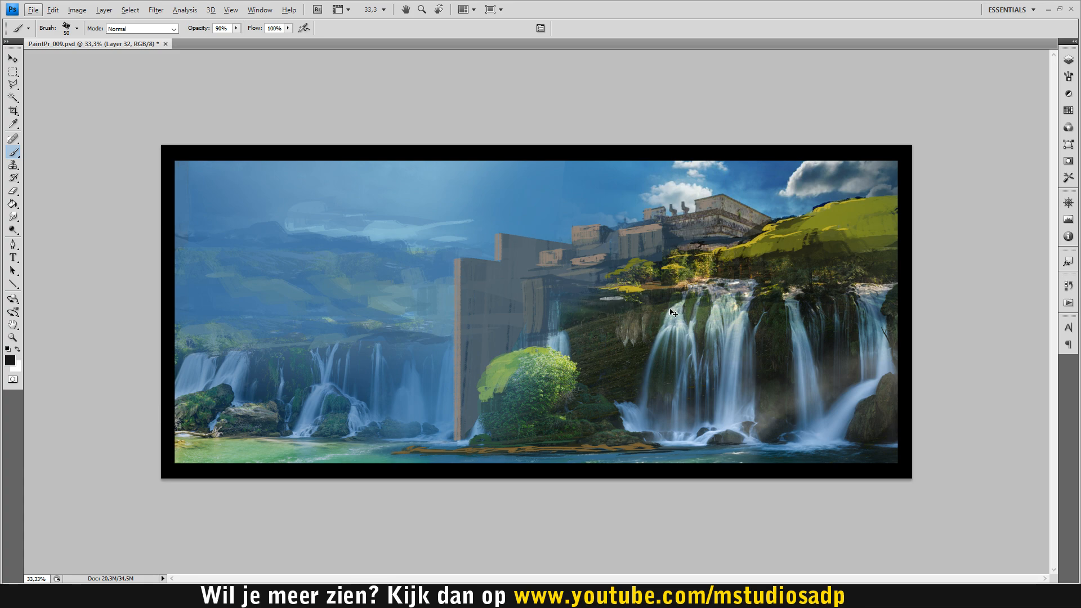
key("alt")
left_click_drag(564, 325, 562, 282)
key("ctrl+alt+z")
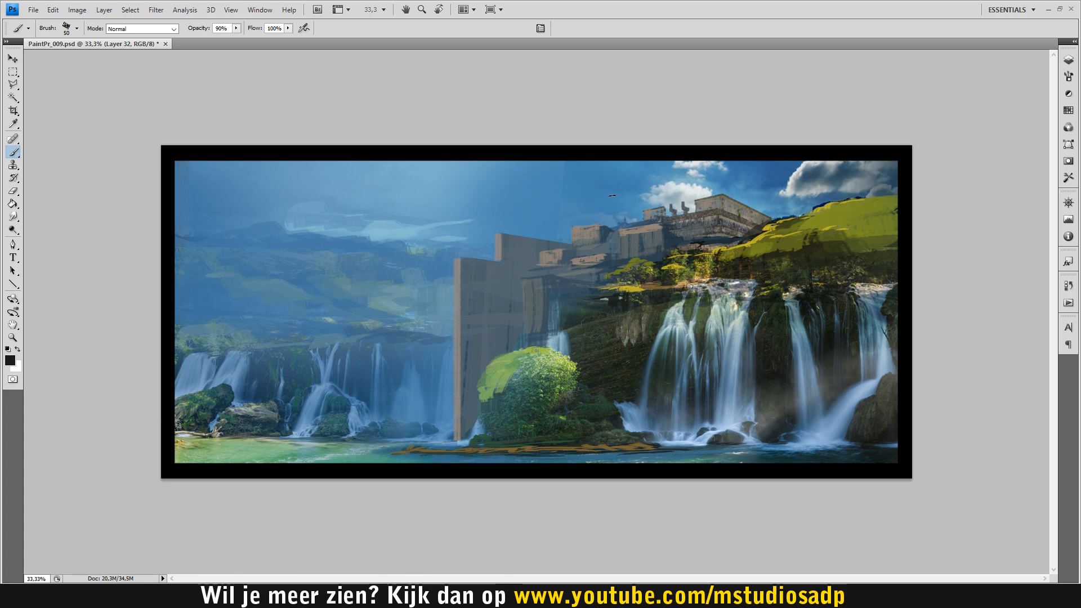
Add pale green highlights to the sunlit top of the round bush.
left_click(540, 368, "alt")
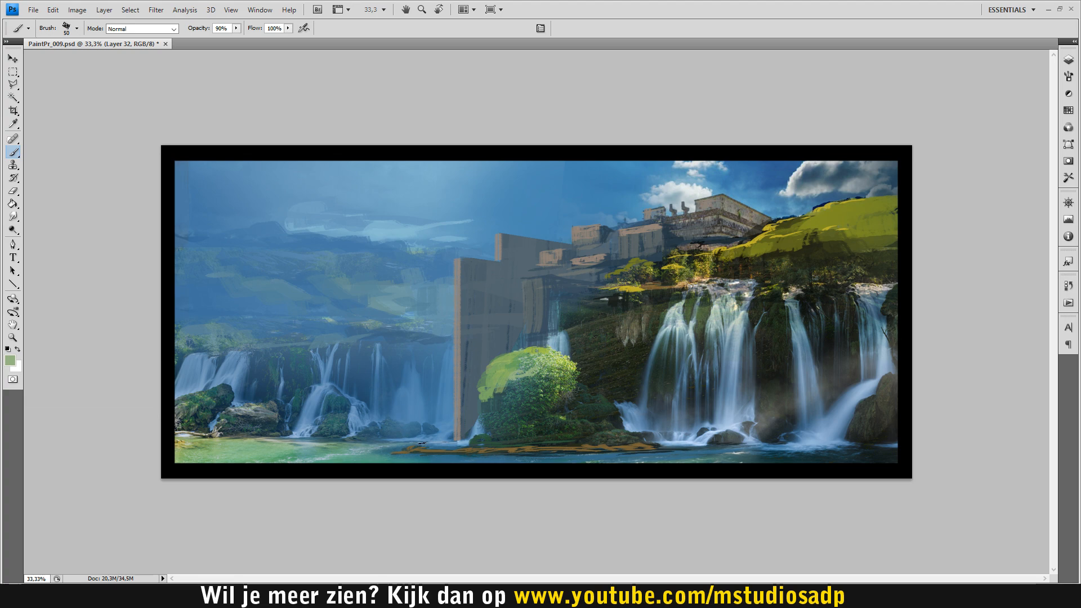
left_click(239, 355, "alt")
Repaint the narrow pillar at the wall's inner edge and its adjoining ruins with sampled grey and brown tones.
left_click(546, 295, "alt")
left_click(544, 281, "alt")
left_click_drag(542, 328, 542, 280)
left_click(574, 263, "alt")
left_click(625, 248, "alt")
left_click(533, 284, "alt")
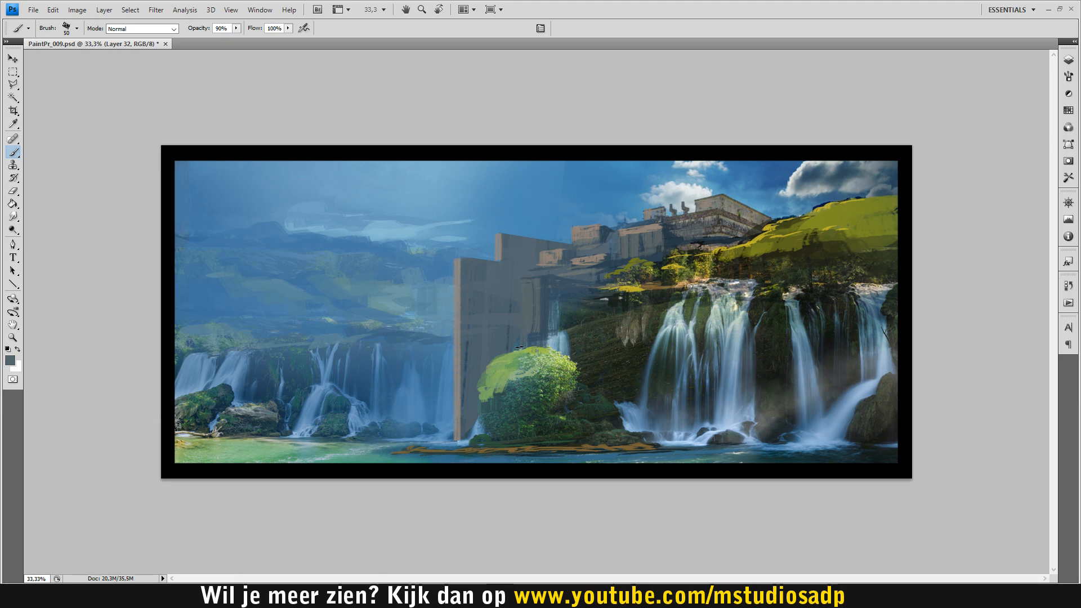
Extend the bush's lower edge towards the wall base with sampled dark and mid greens.
left_click(543, 364, "alt")
left_click(517, 416, "alt")
mouse_move(484, 420)
left_mouse_down()
mouse_move(474, 433)
mouse_move(484, 431)
left_mouse_up()
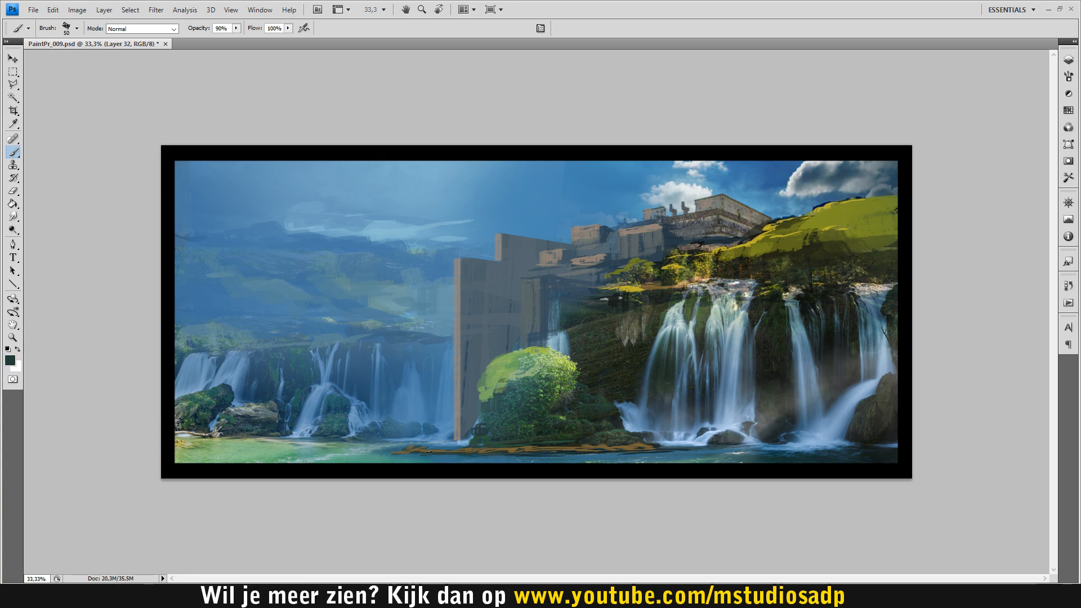
left_click(503, 378, "alt")
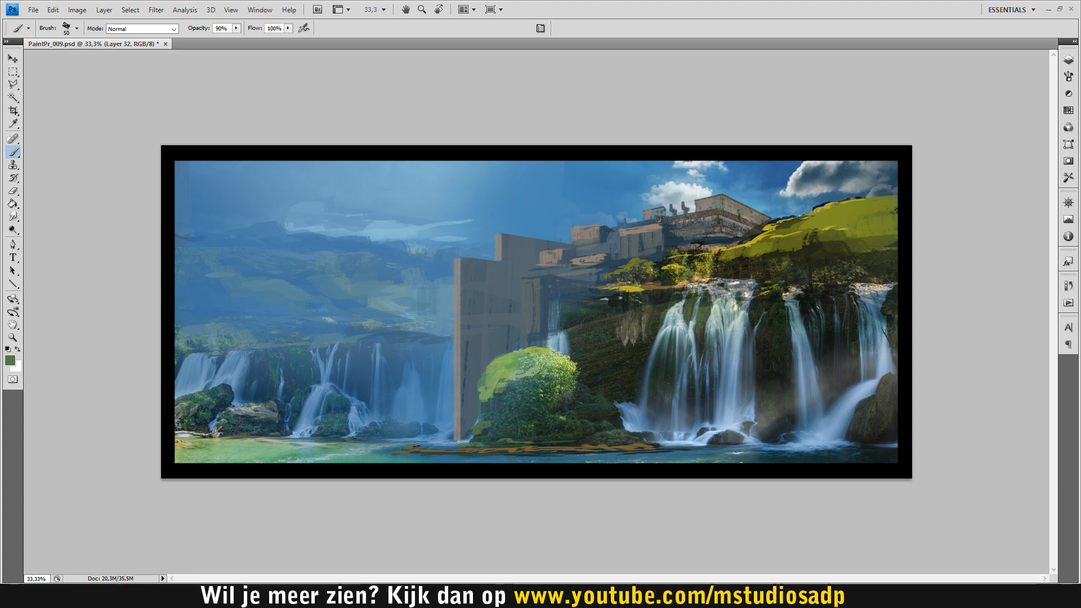
Set the foreground color to olive #938954 and repaint the shoreline strip below the bush with it.
left_click(518, 443, "alt")
left_click(631, 441, "alt")
left_click(10, 360)
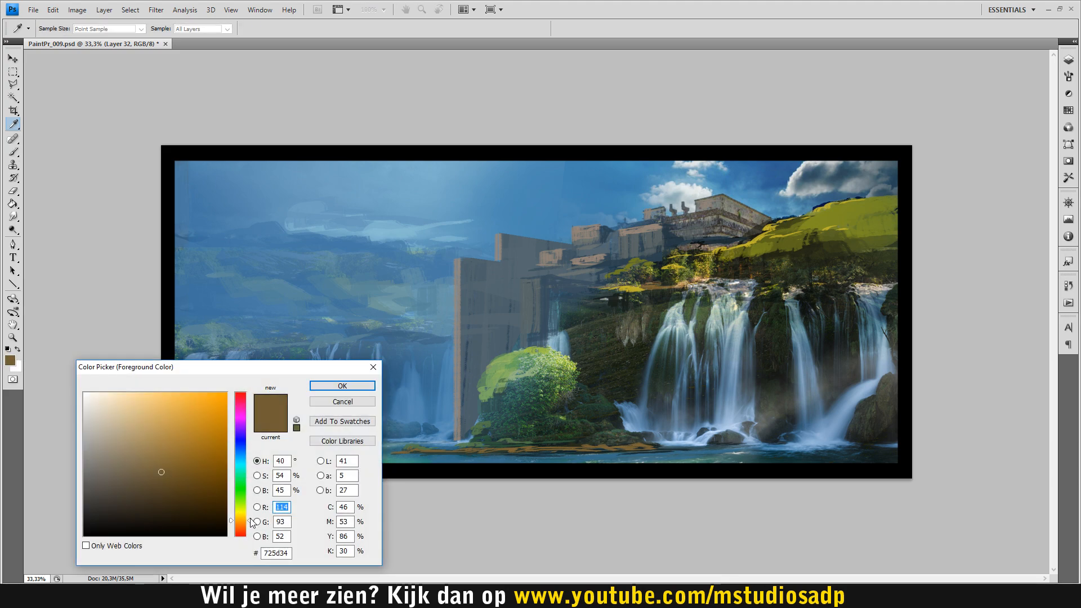
left_click(239, 516)
left_click(145, 453)
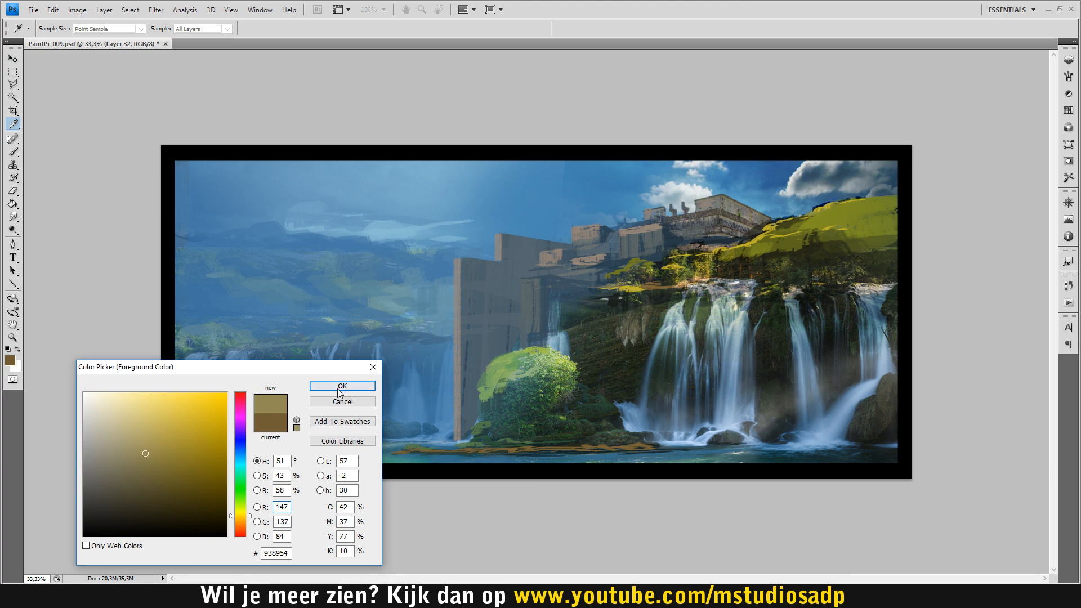
left_click(342, 386)
left_click_drag(583, 448, 648, 445)
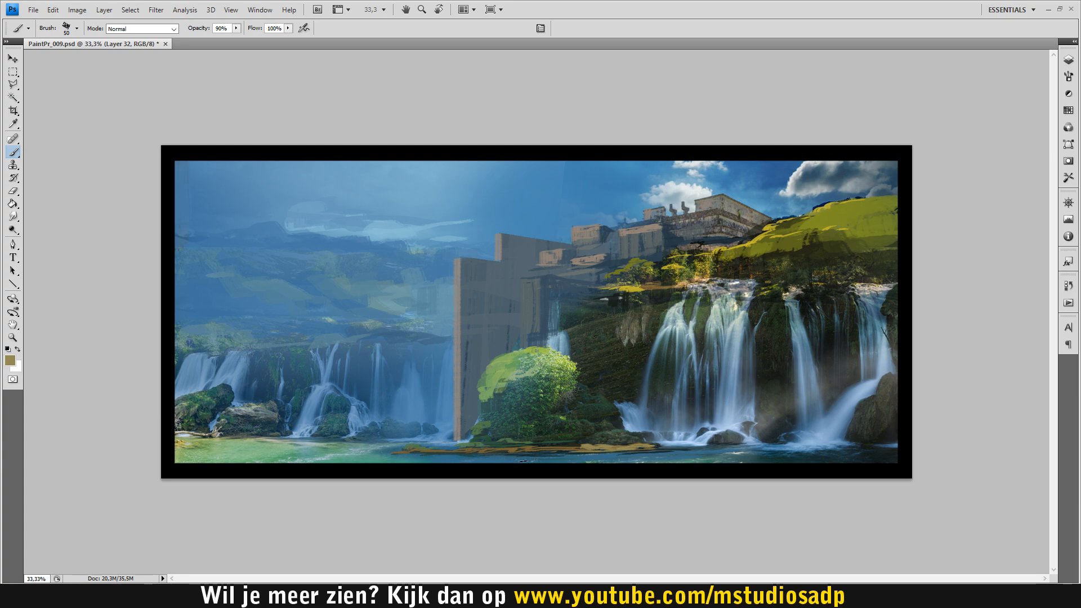
mouse_move(538, 449)
left_mouse_down()
mouse_move(607, 447)
mouse_move(402, 449)
mouse_move(547, 452)
left_mouse_up()
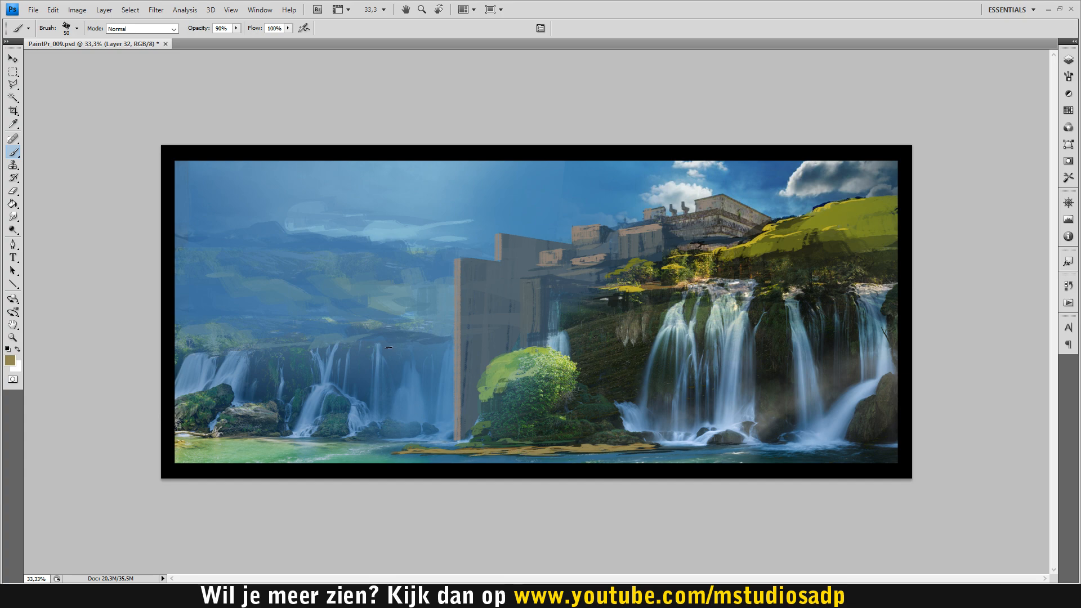
Paint pale grey highlights sampled from the distant rocks along the full length of the shoreline strip.
left_click(284, 432, "alt")
mouse_move(392, 454)
left_mouse_down()
mouse_move(429, 450)
mouse_move(371, 454)
mouse_move(474, 457)
mouse_move(532, 436)
mouse_move(494, 455)
mouse_move(762, 439)
mouse_move(606, 454)
mouse_move(689, 449)
left_mouse_up()
left_click_drag(610, 452, 649, 446)
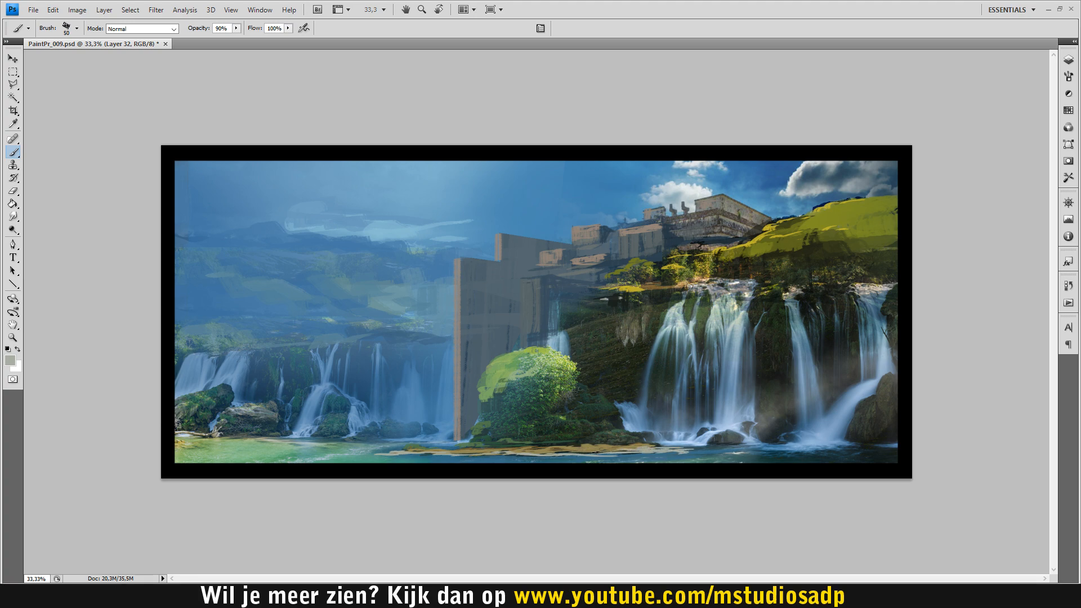
Blend the shoreline's lower edge into the river with sampled sand and water blues, and save the document.
left_click(544, 450, "alt")
mouse_move(597, 452)
left_mouse_down()
mouse_move(679, 450)
mouse_move(689, 464)
mouse_move(594, 457)
mouse_move(726, 456)
mouse_move(673, 453)
left_mouse_up()
left_click(642, 458, "alt")
left_click(606, 458, "alt")
left_click(688, 453, "alt")
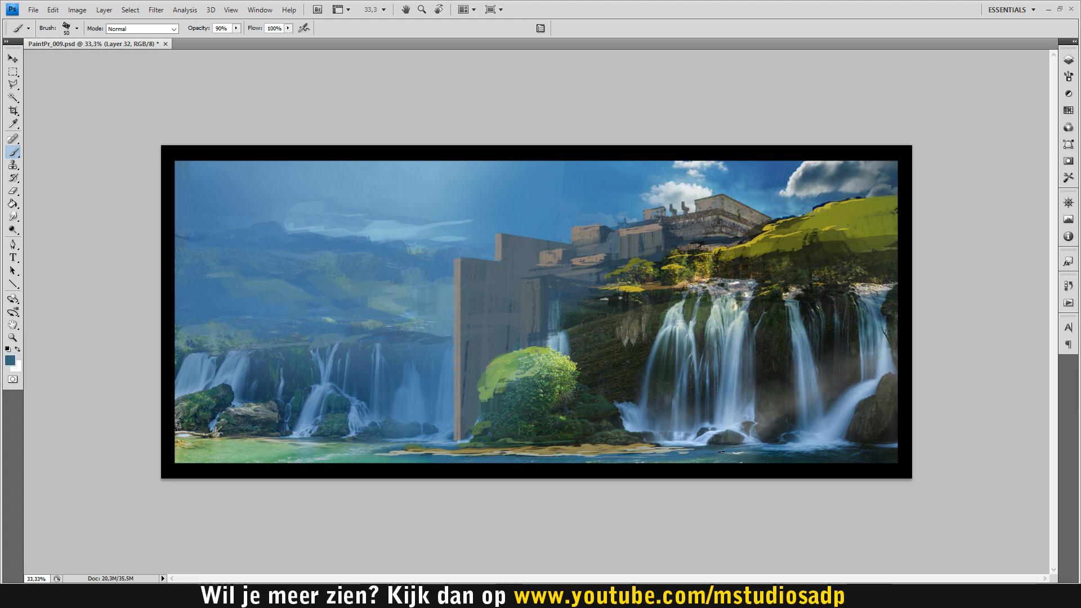
key("ctrl+s")
Refine the lower edge of the grassy hillside with sampled dark shadow and yellow-green strokes.
left_click(756, 260, "alt")
left_click_drag(742, 256, 756, 258)
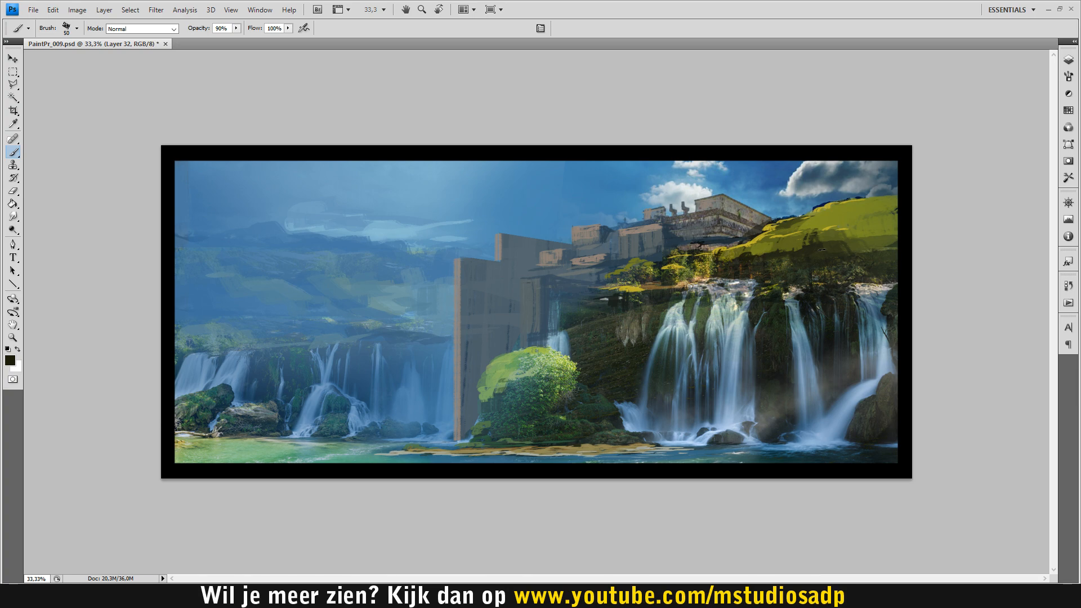
left_click(798, 250, "alt")
left_click(740, 269, "alt")
left_click(721, 249, "alt")
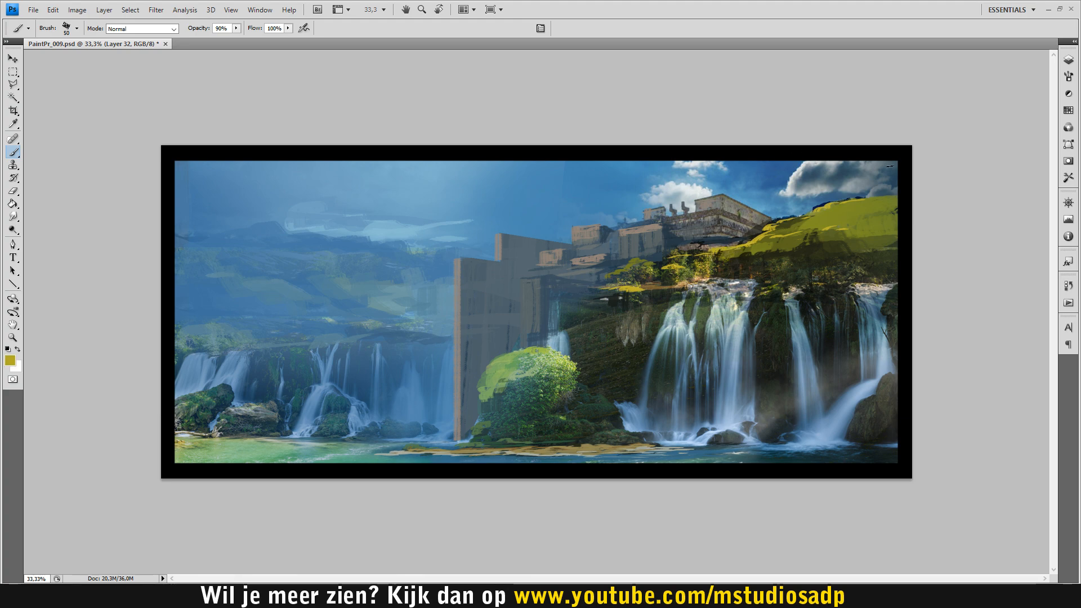
Save the document and paint dark strokes sampled from the cliff over the rock face between the wall and the large waterfall.
left_click(838, 259, "alt")
key("ctrl+s")
left_click(634, 332, "alt")
left_click_drag(617, 348, 618, 334)
left_click(590, 316, "alt")
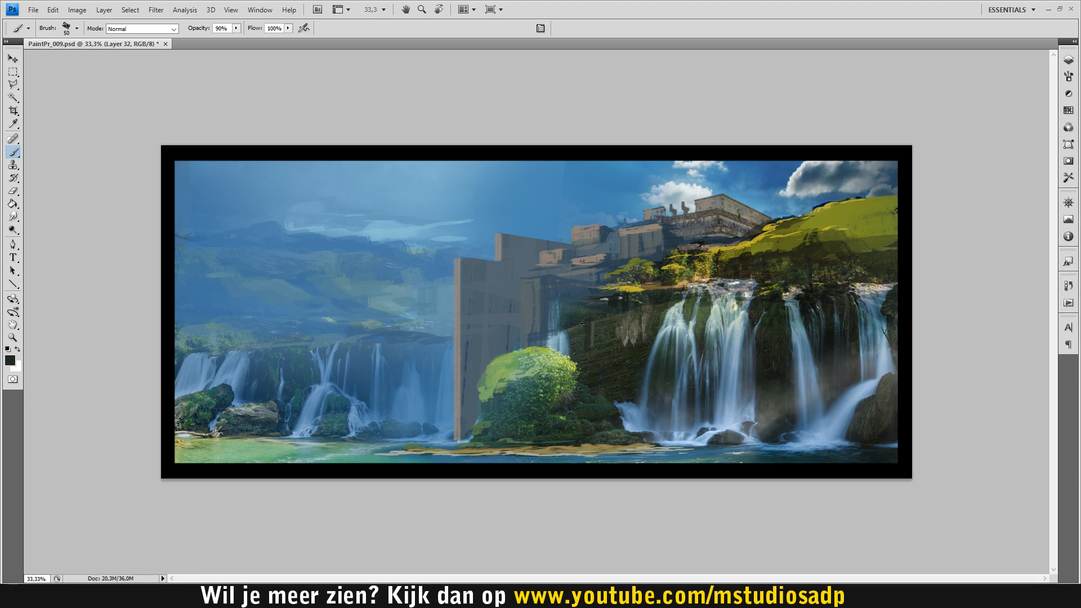
mouse_move(565, 332)
left_mouse_down()
mouse_move(577, 369)
mouse_move(561, 317)
left_mouse_up()
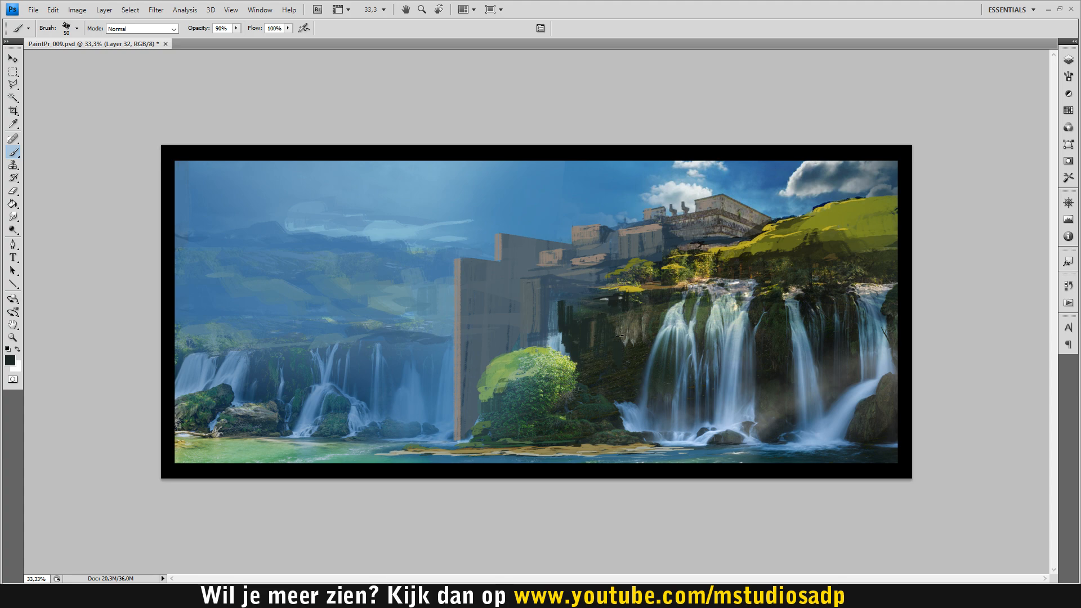
Add lighter olive-grey rock texture strokes across the dark cliff face and break them up with sampled dark tones.
left_click(634, 325, "alt")
mouse_move(615, 317)
left_mouse_down()
mouse_move(617, 354)
mouse_move(618, 341)
mouse_move(617, 398)
mouse_move(616, 304)
mouse_move(621, 349)
mouse_move(587, 344)
mouse_move(610, 337)
mouse_move(570, 344)
mouse_move(646, 331)
mouse_move(585, 351)
left_mouse_up()
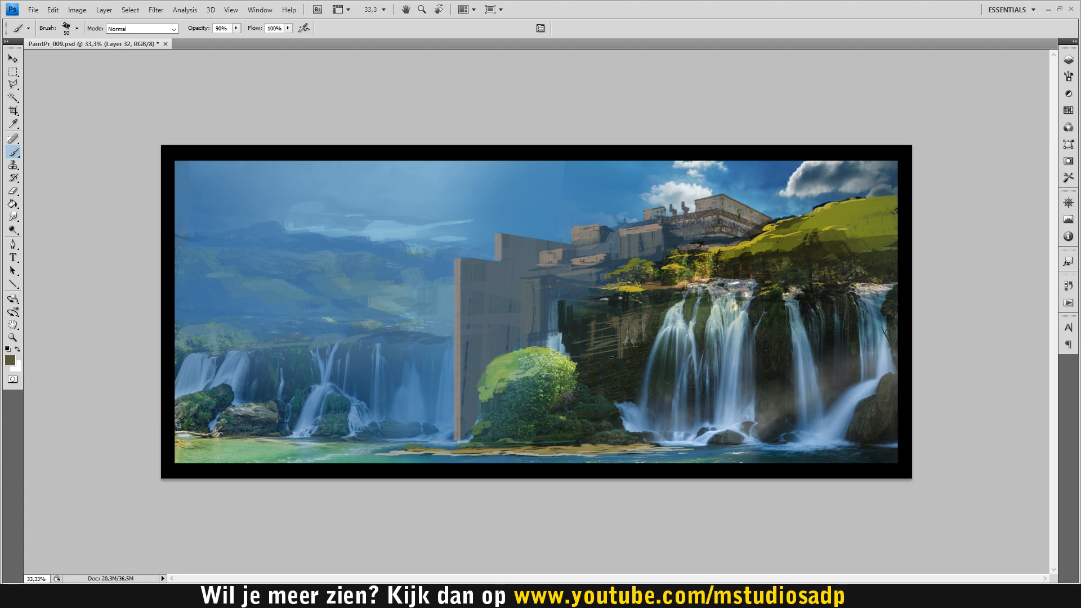
left_click(604, 351, "alt")
mouse_move(646, 318)
left_mouse_down()
mouse_move(646, 330)
mouse_move(645, 314)
left_mouse_up()
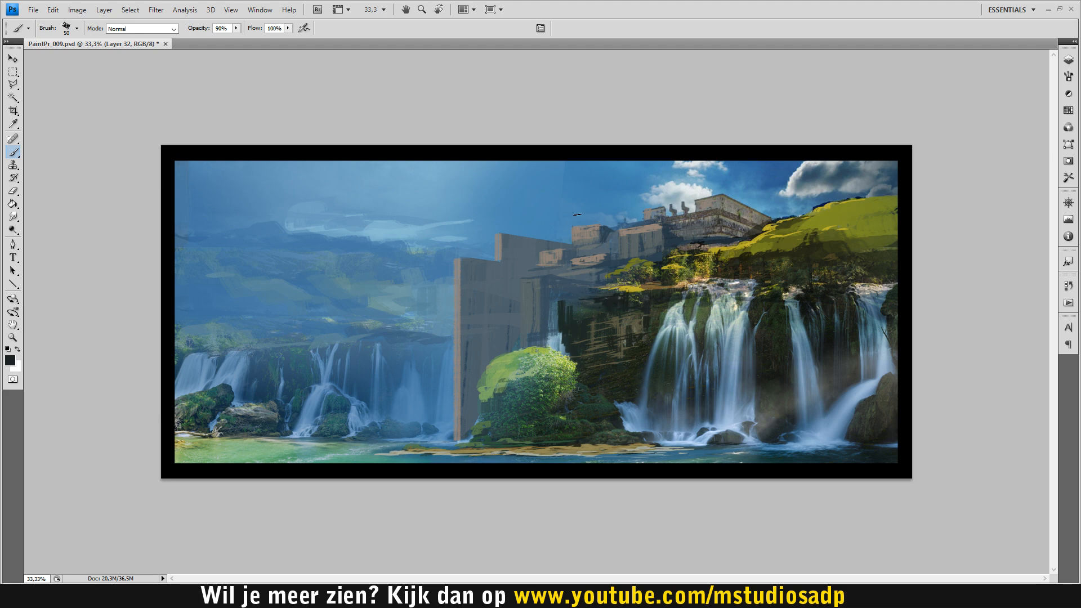
Darken the upper edge of the cliff below the ruins with sampled shadow colors.
left_click(571, 301, "alt")
left_click(608, 301, "alt")
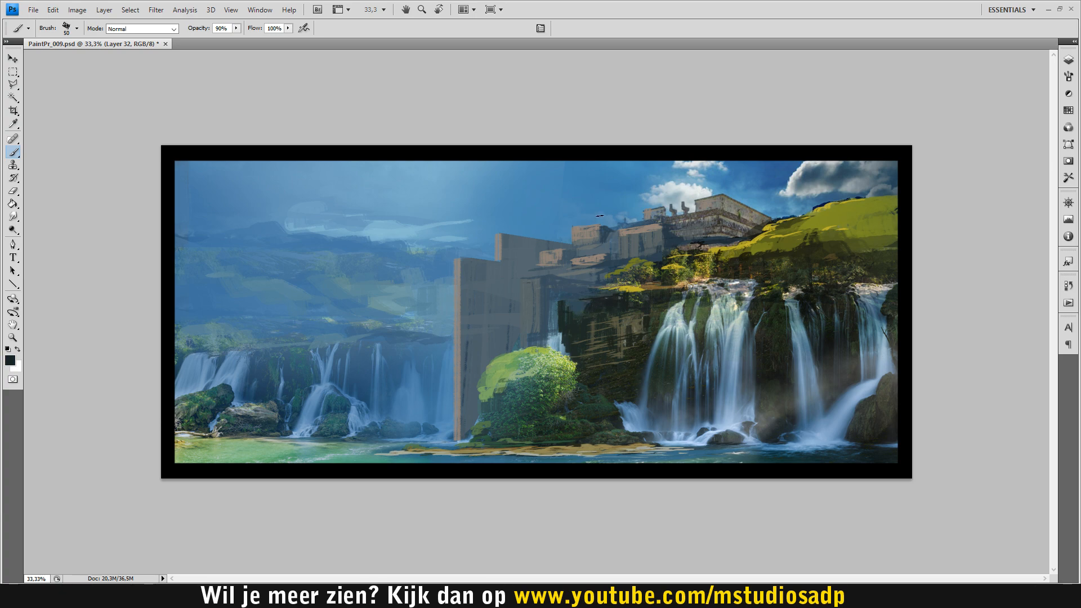
left_click(614, 298, "alt")
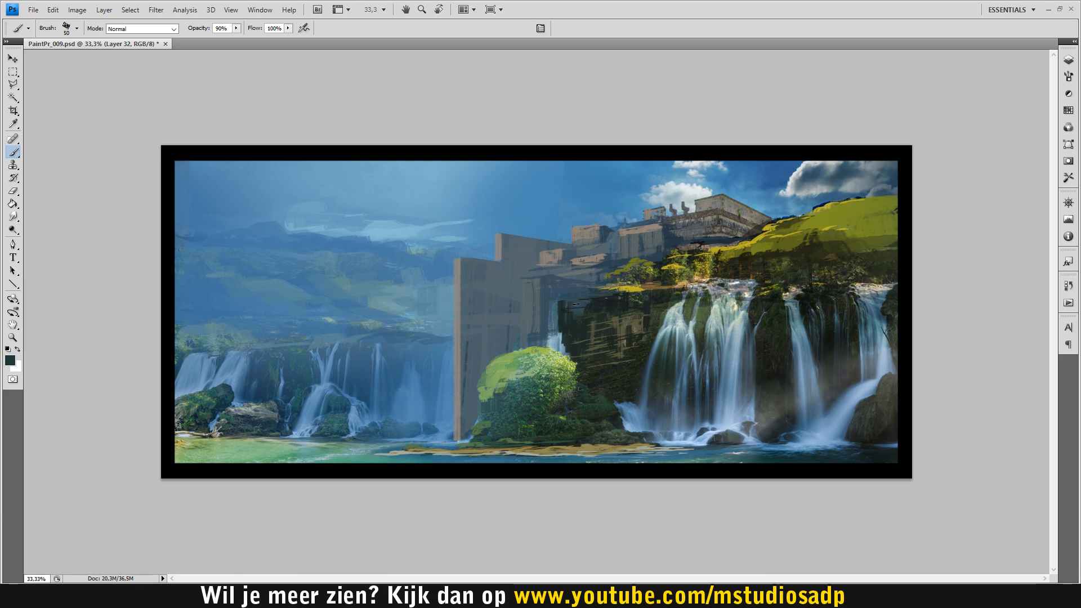
Soften the small waterfall beside the wall with sampled blue haze, using a soft airbrush reduced to 250 px.
left_click(559, 303, "alt")
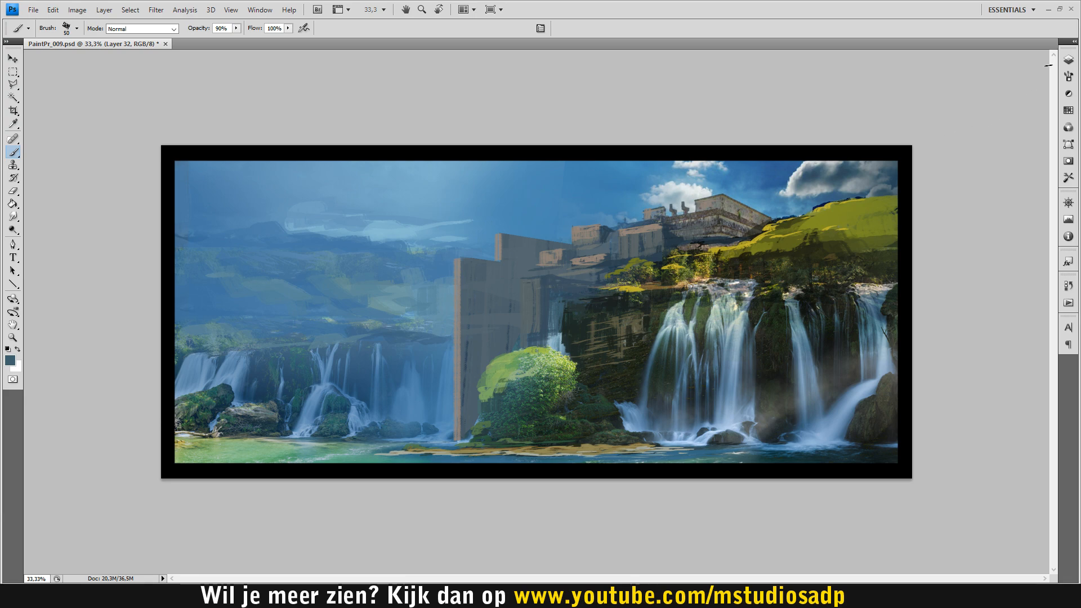
left_click(1068, 76)
left_click(1007, 228)
left_click(1036, 56)
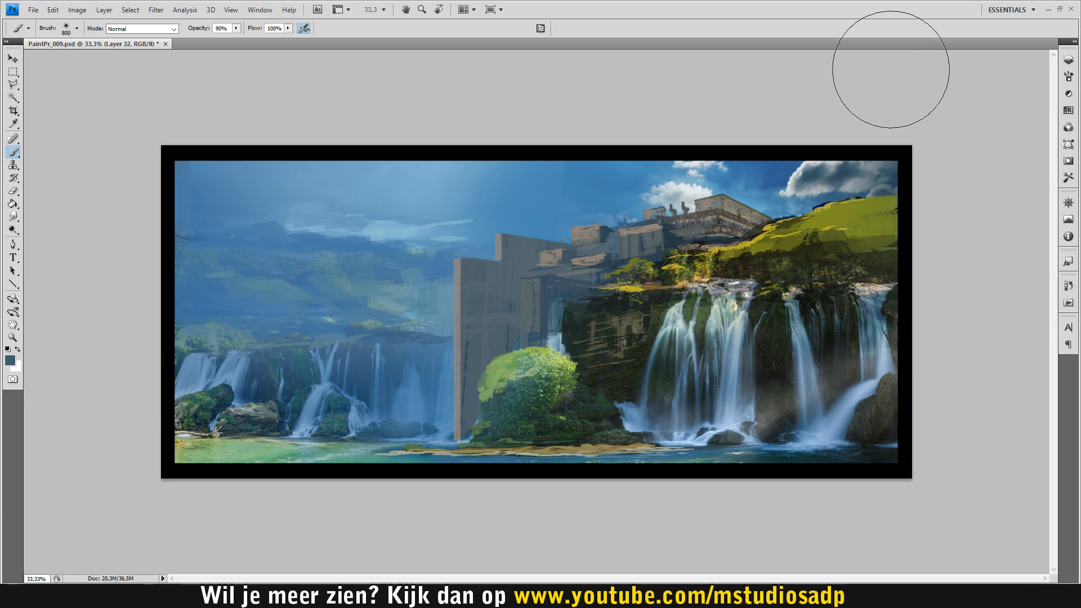
key("bracketleft")
key("bracketleft")
key("bracketleft")
key("bracketleft")
key("bracketleft")
key("bracketleft")
key("bracketleft")
key("bracketleft")
key("bracketleft")
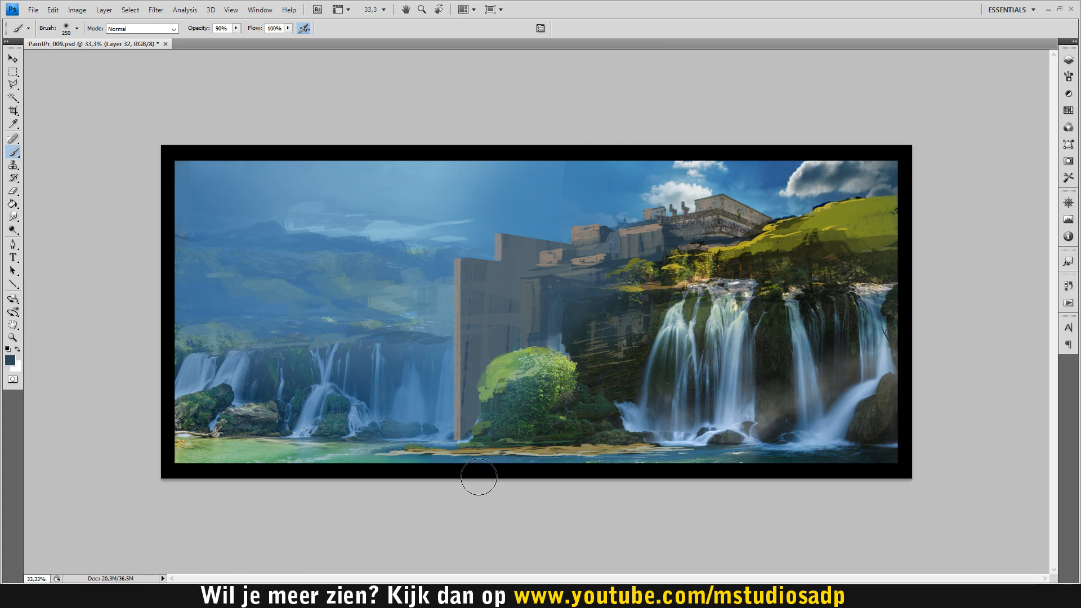
Darken and smooth the rock texture on the cliff face with a sampled dark green tone, and save the document.
left_click(610, 349, "alt")
left_click_drag(614, 365, 651, 319)
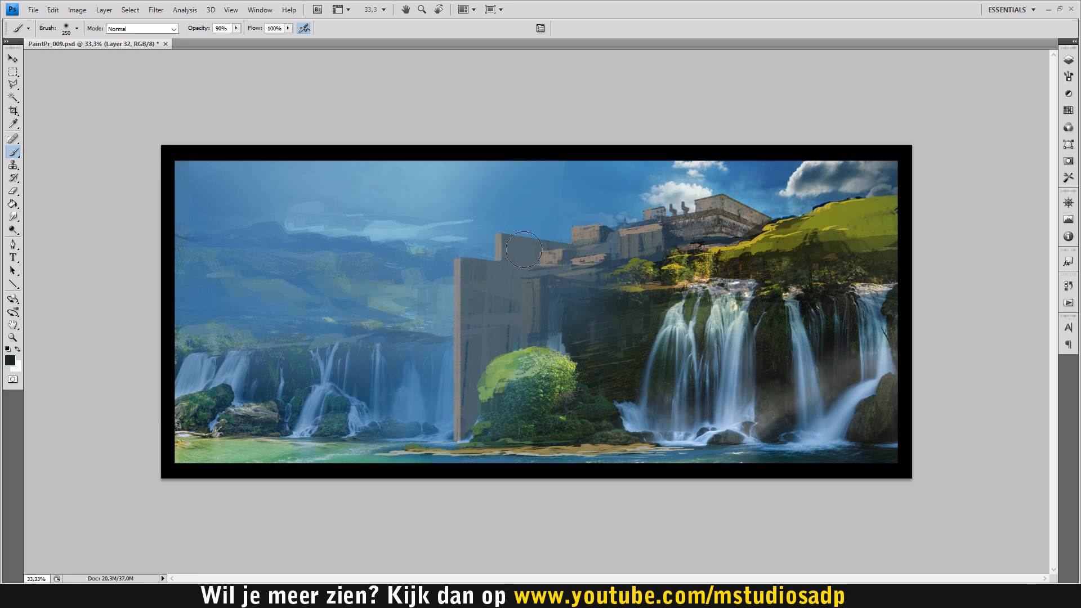
key("ctrl+s")
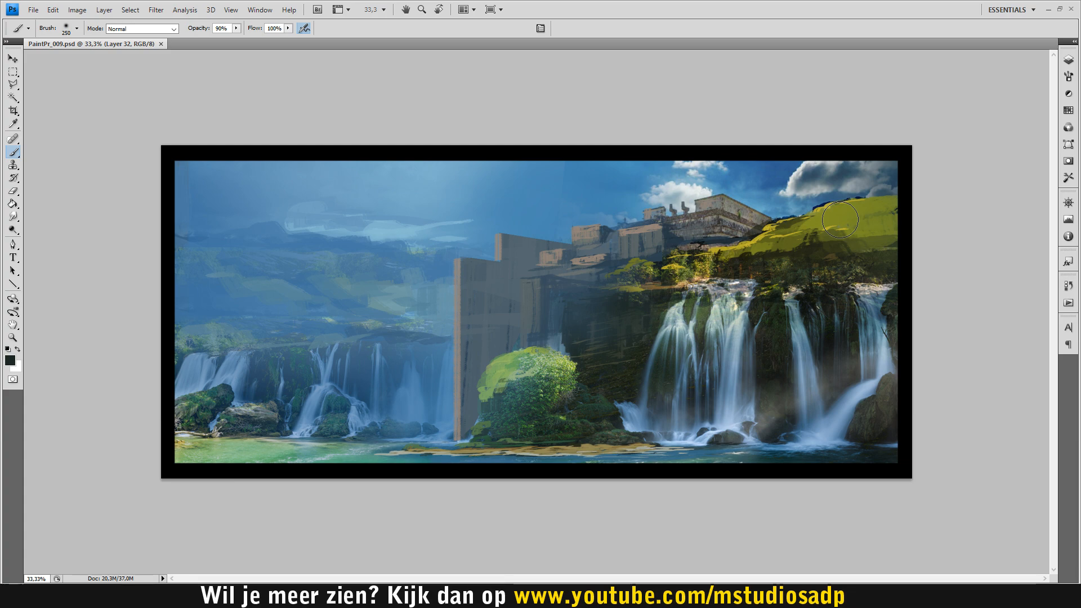
Lighten the large cloud above the grassy hillside with soft grey sampled from it, and save the document.
left_click(815, 181, "alt")
mouse_move(819, 177)
left_mouse_down()
mouse_move(873, 163)
mouse_move(895, 174)
mouse_move(950, 136)
mouse_move(977, 36)
mouse_move(881, 163)
mouse_move(891, 193)
mouse_move(795, 183)
mouse_move(816, 177)
mouse_move(822, 152)
mouse_move(822, 172)
mouse_move(874, 166)
left_mouse_up()
key("ctrl+s")
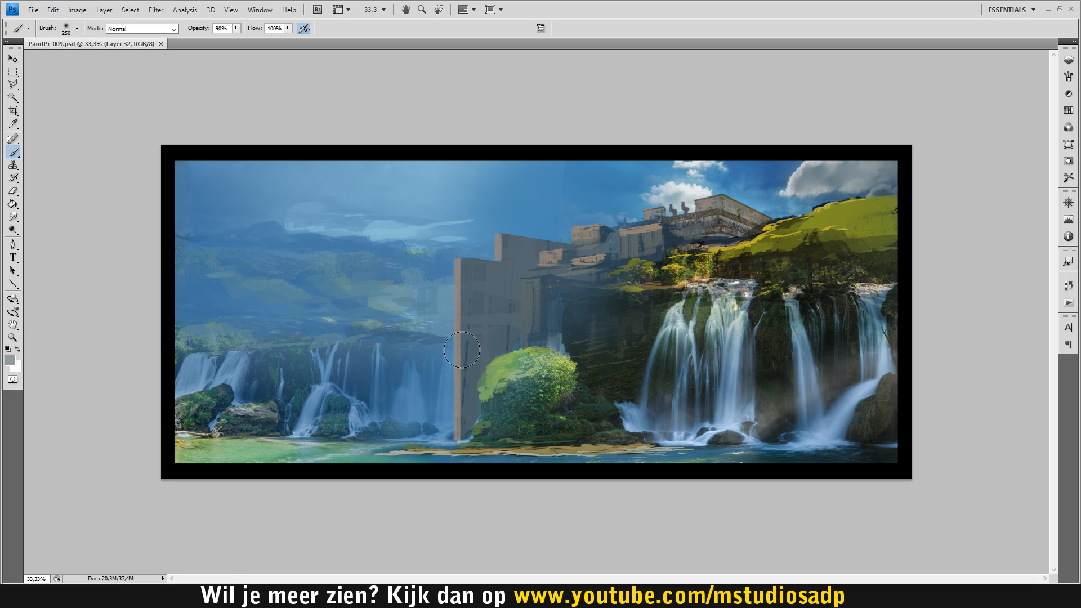
Switch to the 200 px textured brush preset, reduce it to 70 px, and sample the blue of the distant hills.
left_click(1072, 77)
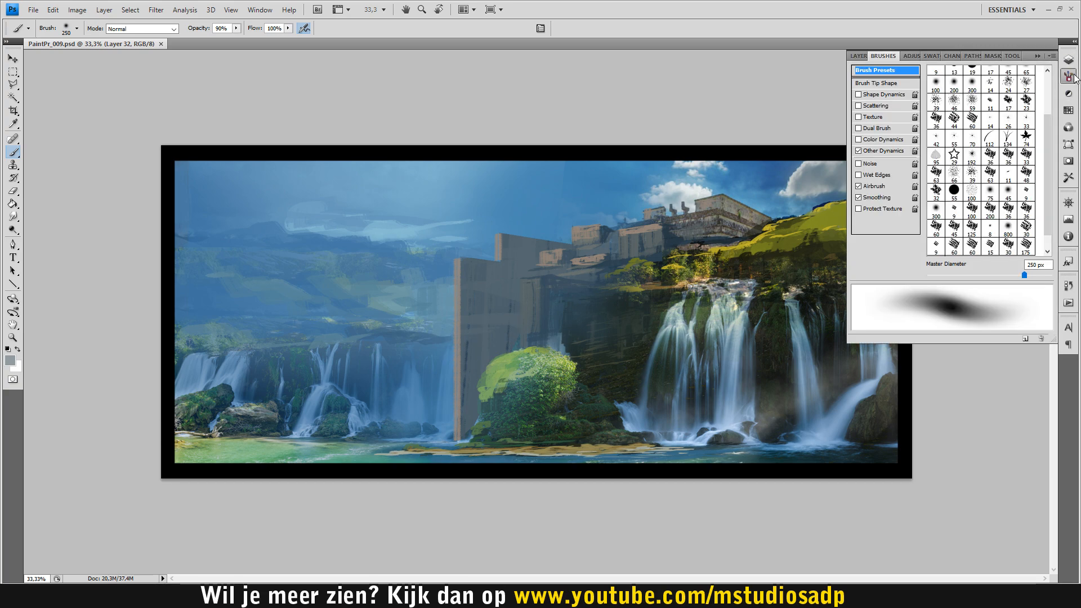
left_click(1007, 211)
left_click(990, 210)
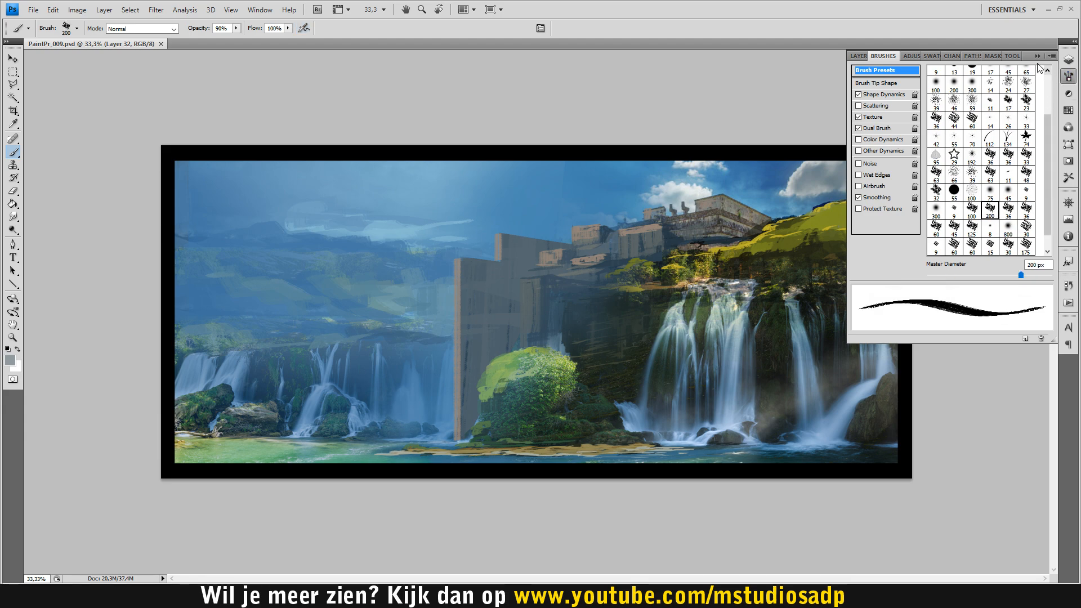
left_click(1028, 53)
left_click(228, 272, "alt")
key("bracketleft")
key("bracketleft")
key("bracketleft")
key("bracketleft")
key("bracketleft")
key("bracketleft")
key("bracketleft")
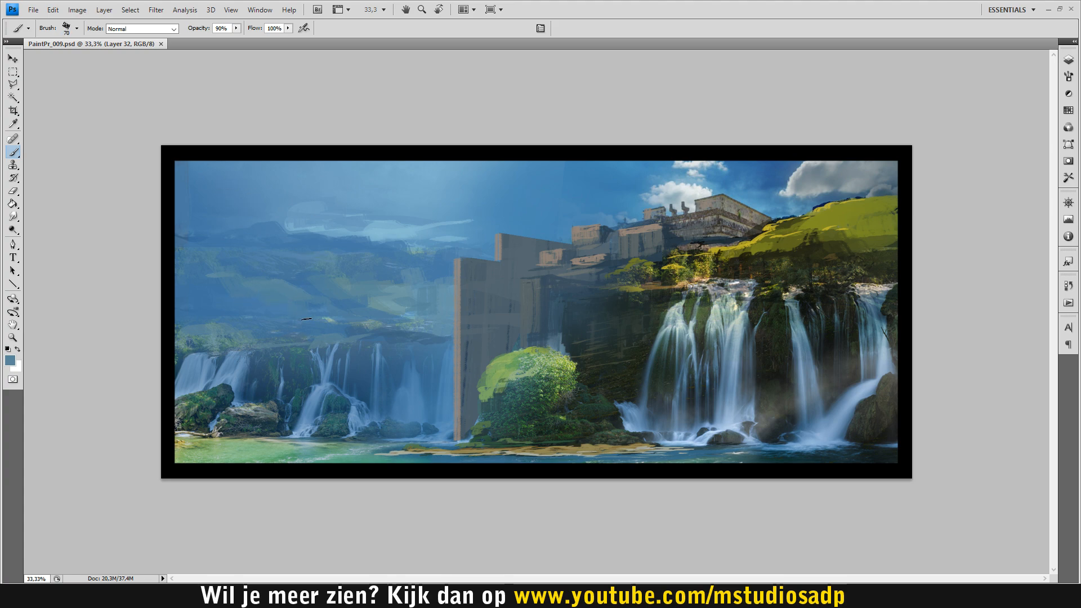
left_click(327, 321, "alt")
left_click_drag(318, 320, 361, 326)
key("ctrl+alt+z")
key("ctrl+alt+z")
Paint a pale green strip of fields along the foot of the distant hills with sampled green and blue-grey tones.
left_click(326, 319, "alt")
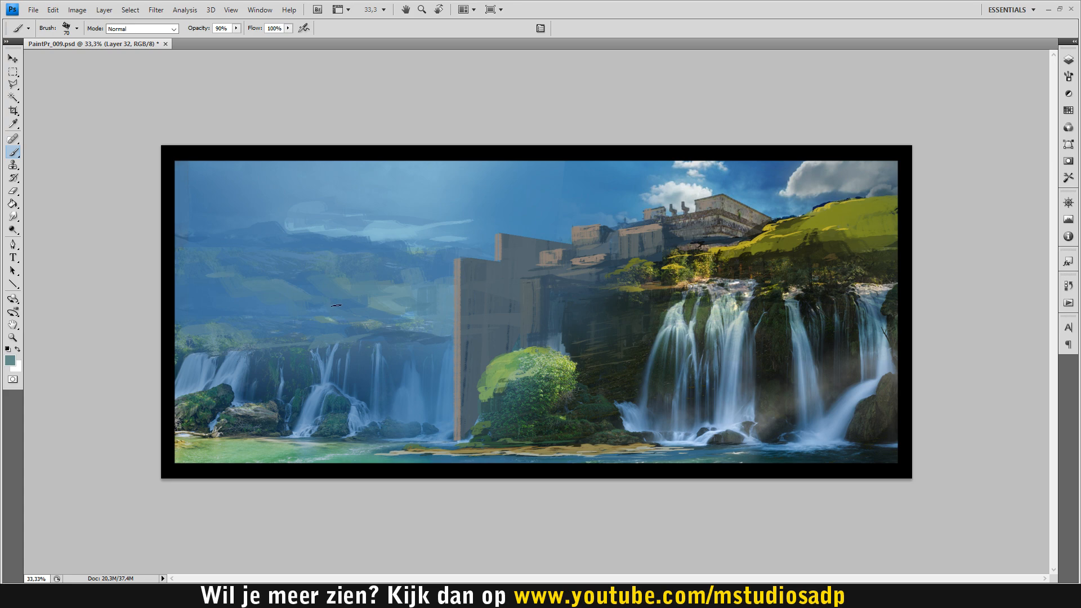
left_click(316, 317, "alt")
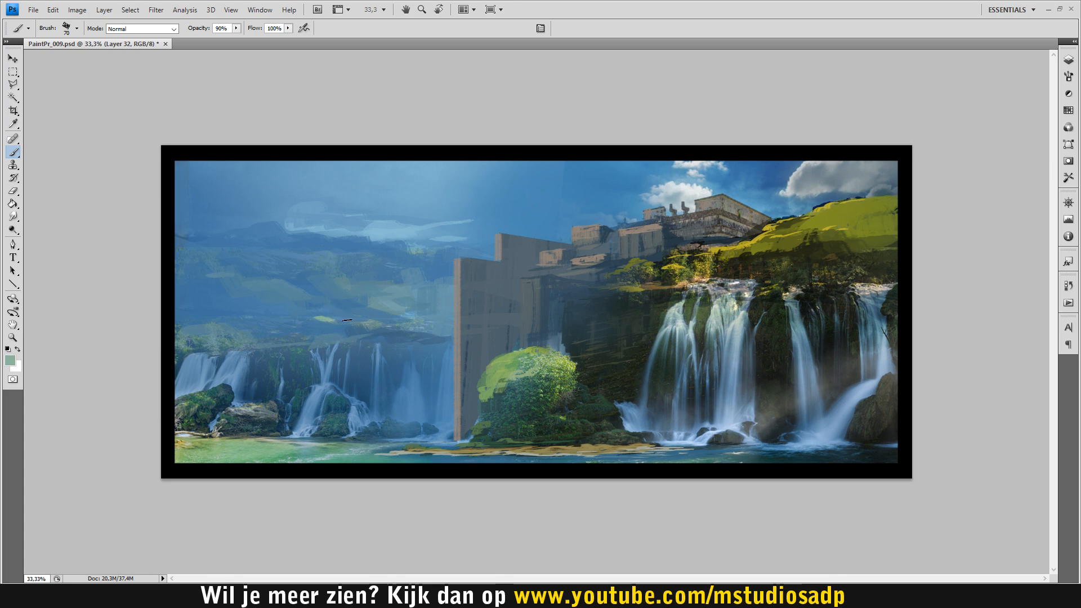
left_click_drag(374, 324, 344, 323)
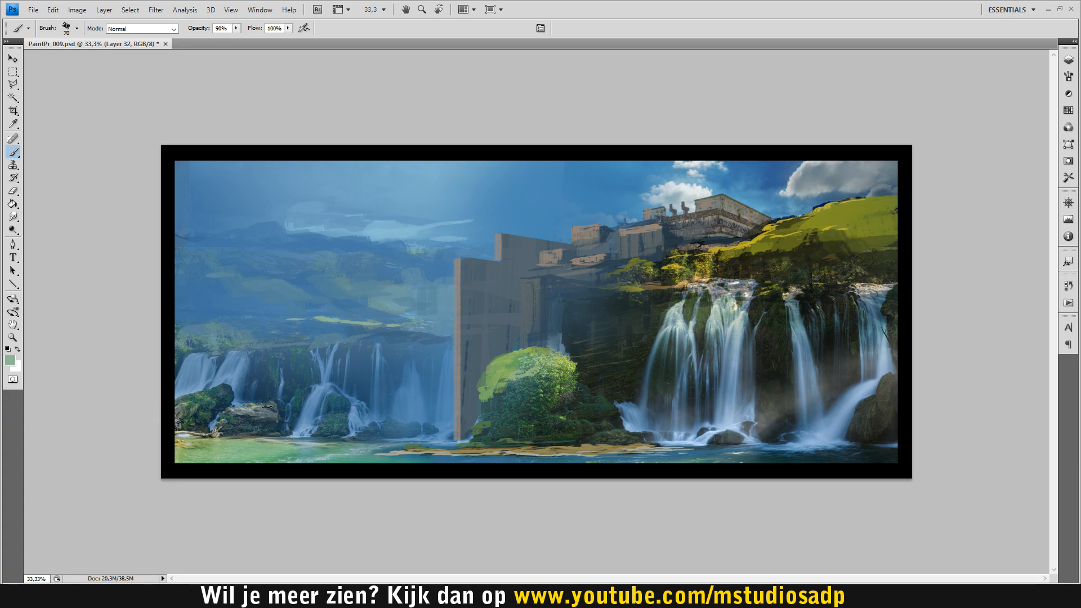
left_click_drag(413, 330, 439, 330)
left_click(336, 319, "alt")
left_click_drag(327, 326, 420, 333)
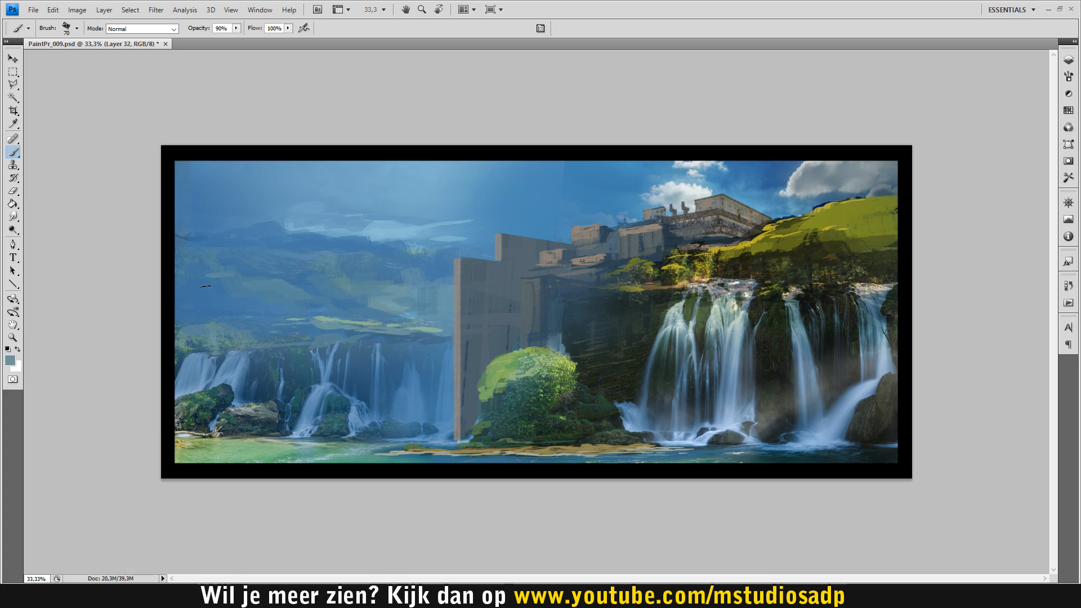
Define the base and upper ridge line of the distant mountains with sampled blue tones.
left_click(304, 332, "alt")
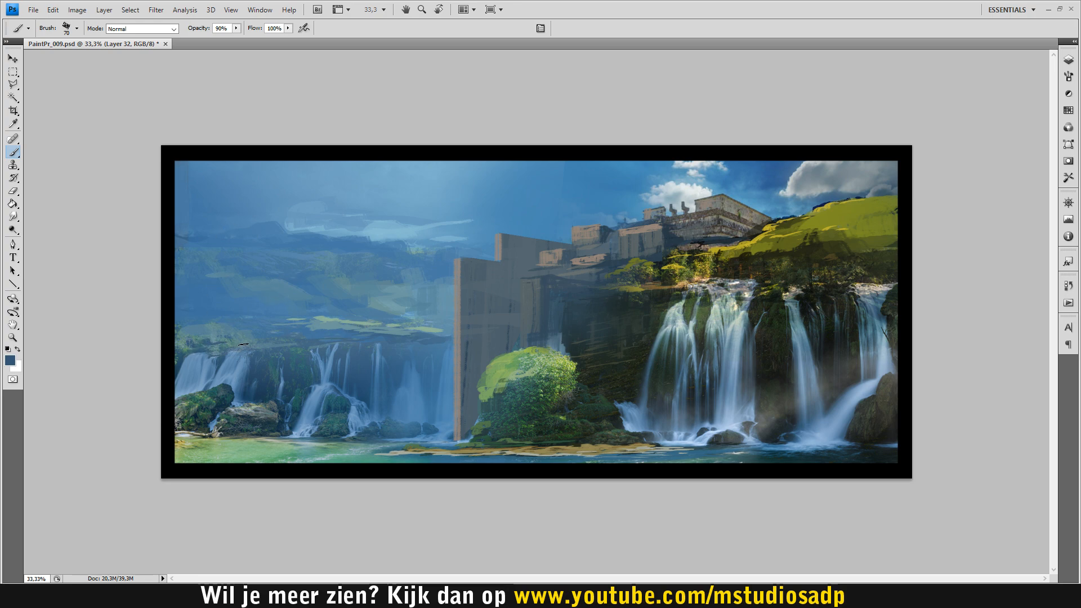
left_click(281, 231, "alt")
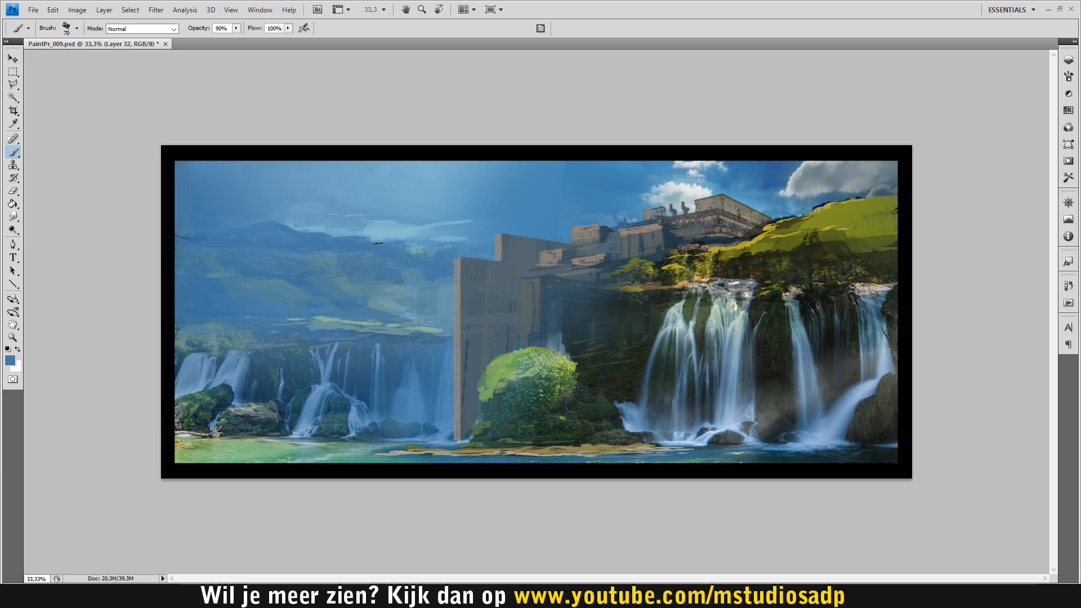
left_click(411, 237, "alt")
left_click_drag(414, 245, 395, 244)
Paint pale blue cloud strokes above the distant mountains, extending them over the peak with a scalloped upper edge.
left_click(451, 233, "alt")
left_click(410, 230, "alt")
left_click_drag(404, 226, 478, 221)
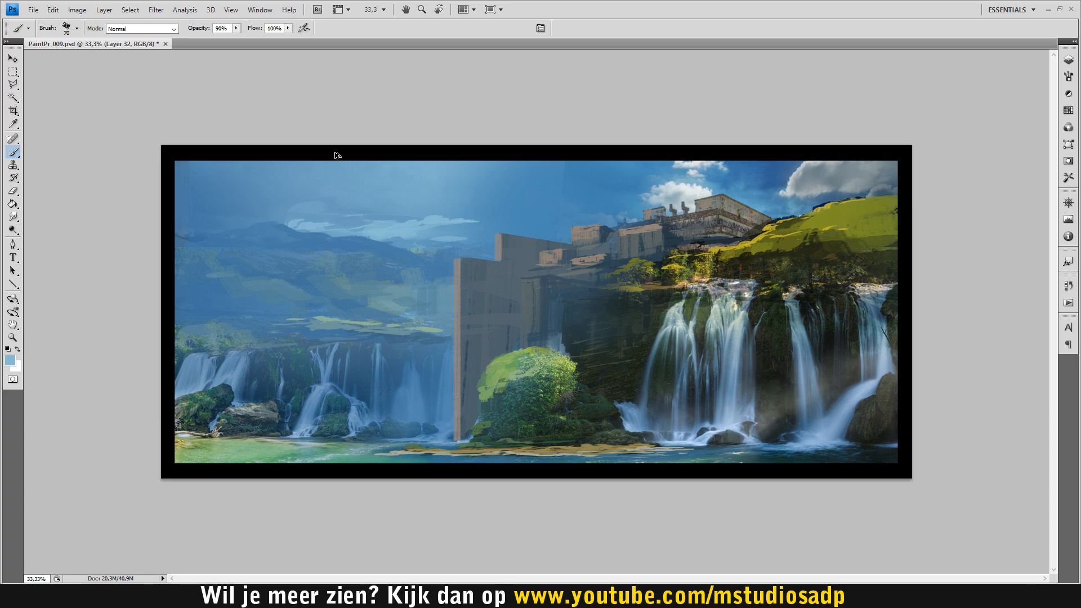
left_click_drag(293, 210, 411, 219)
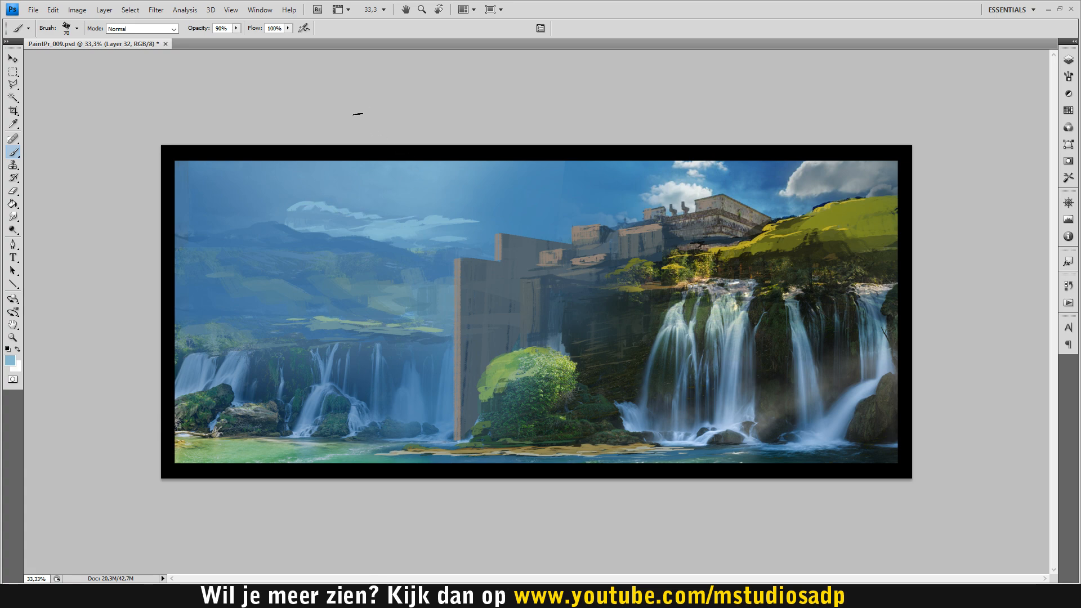
left_click_drag(244, 224, 304, 206)
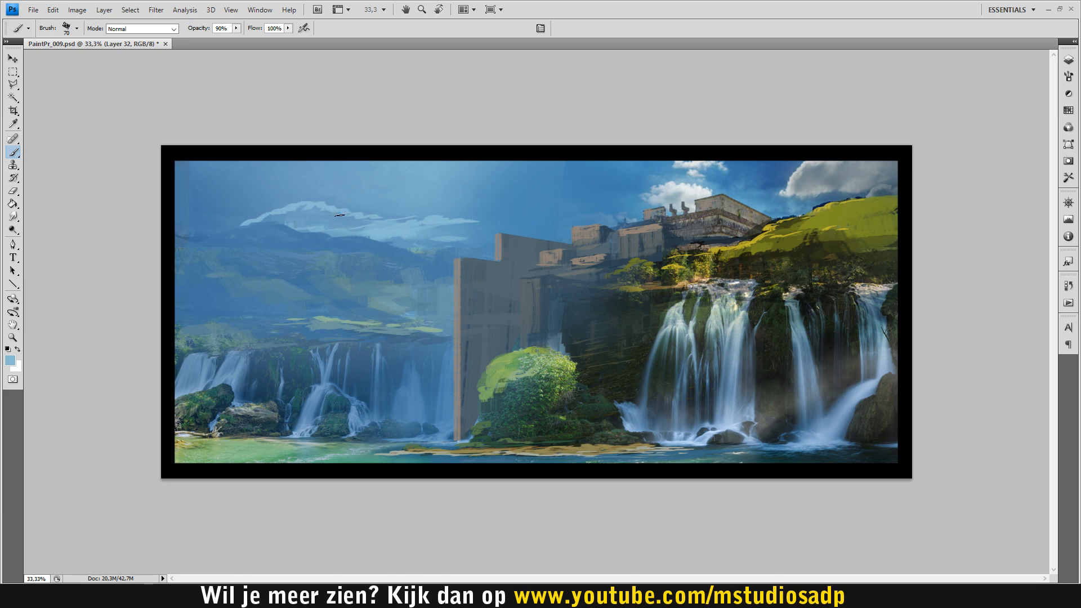
Fill in the cloud above the mountains at 70% brush opacity and build a second billow beside it.
left_click(293, 219, "alt")
left_click(313, 204, "alt")
key("7")
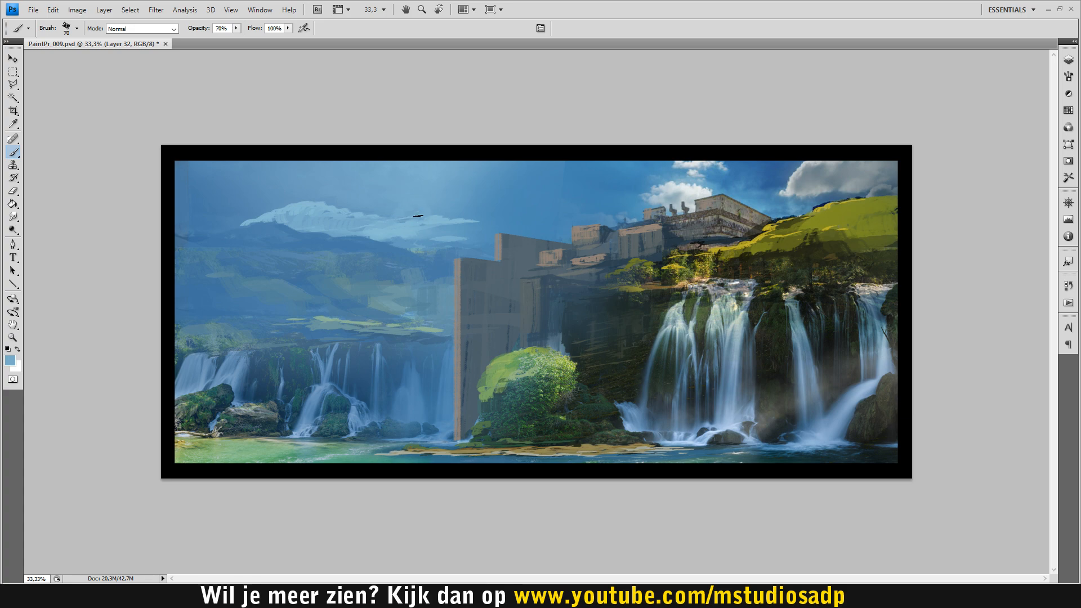
left_click(408, 226, "alt")
mouse_move(395, 221)
left_mouse_down()
mouse_move(405, 201)
mouse_move(444, 215)
left_mouse_up()
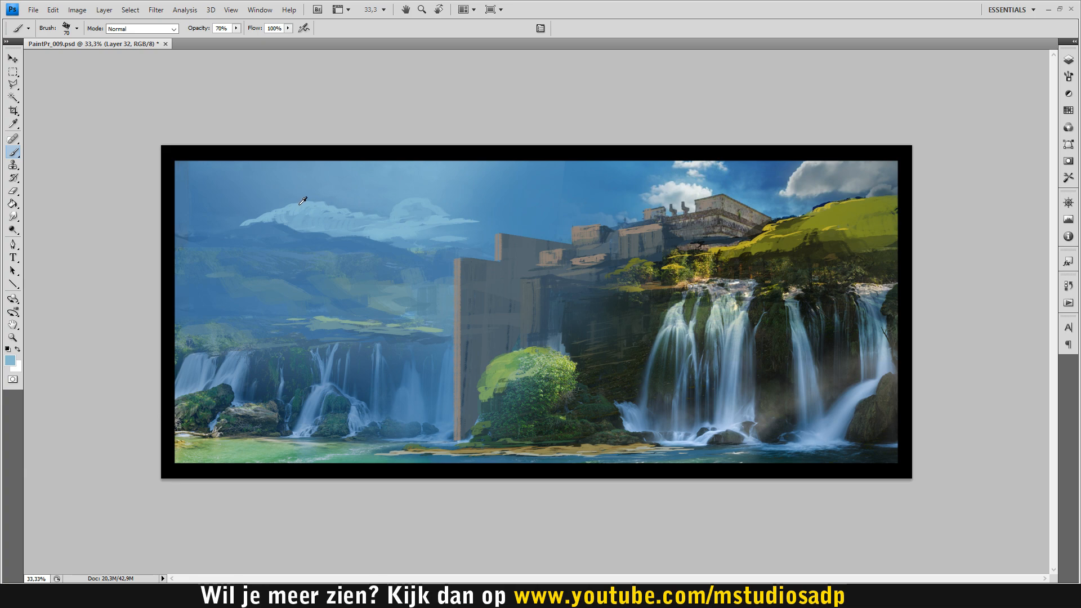
Set the foreground color to a lighter blue and extend the second cloud billow toward the ruins with it.
left_click(10, 360)
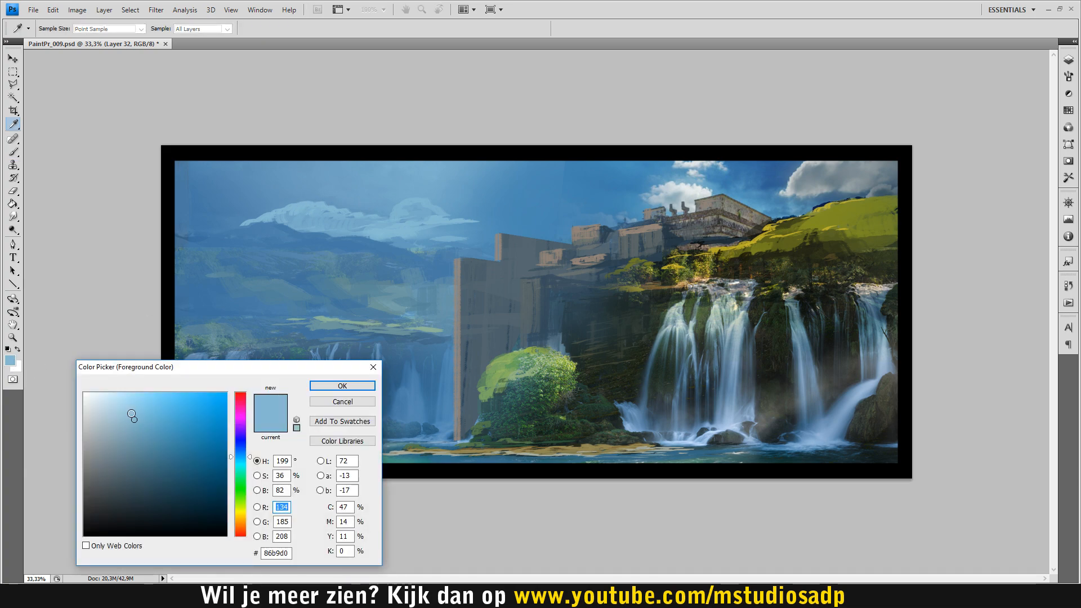
left_click(343, 386)
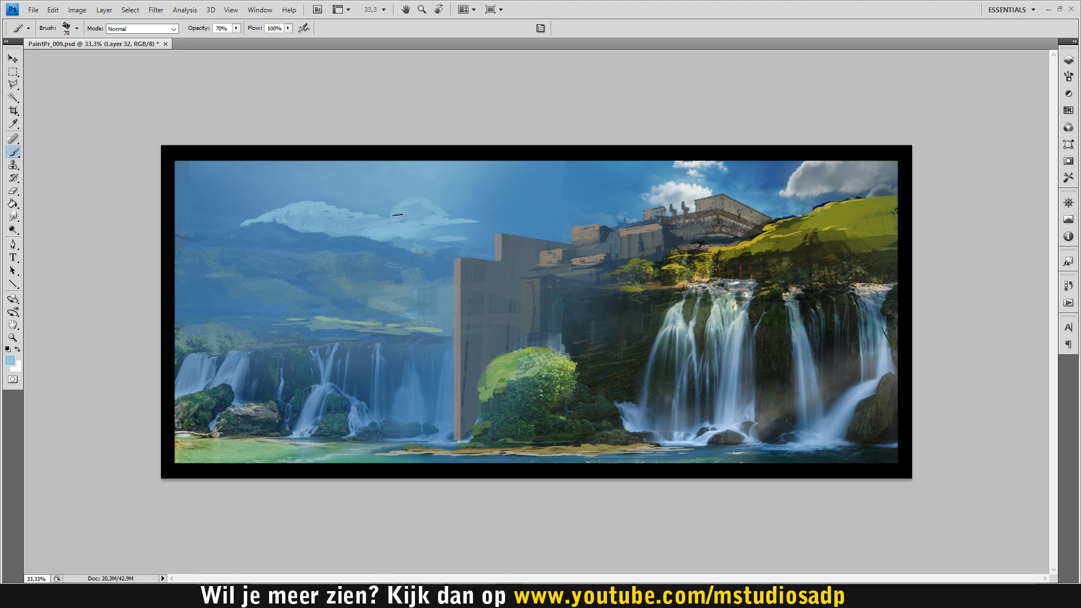
mouse_move(399, 216)
left_mouse_down()
mouse_move(470, 203)
mouse_move(501, 216)
left_mouse_up()
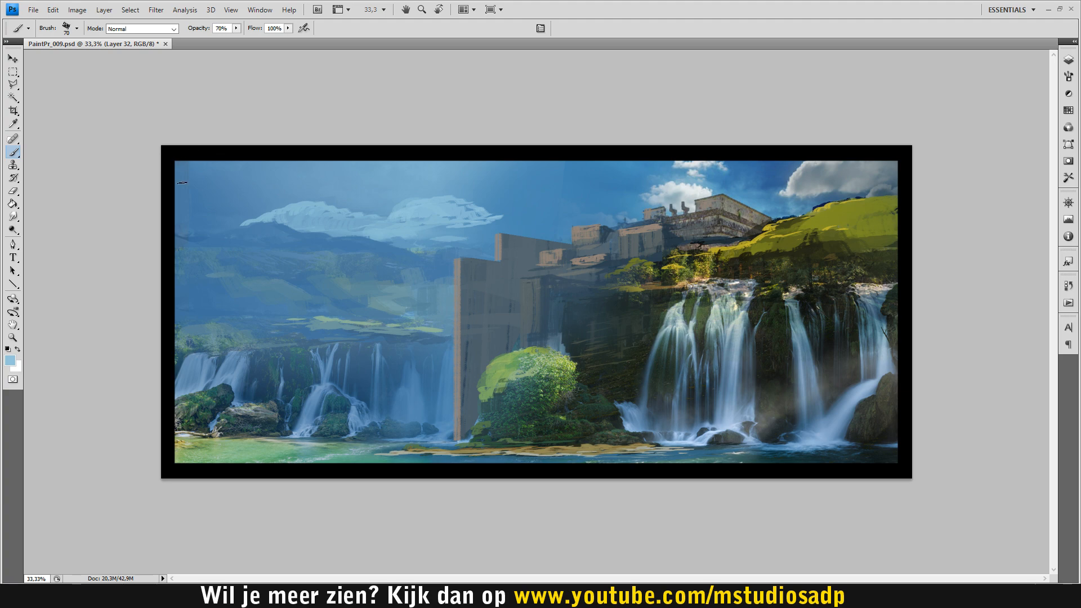
Paint another pale cloud in the sky's upper corner, blend it with sampled cloud-shadow blue, and save the document.
mouse_move(206, 175)
left_mouse_down()
mouse_move(275, 155)
mouse_move(192, 170)
mouse_move(233, 168)
left_mouse_up()
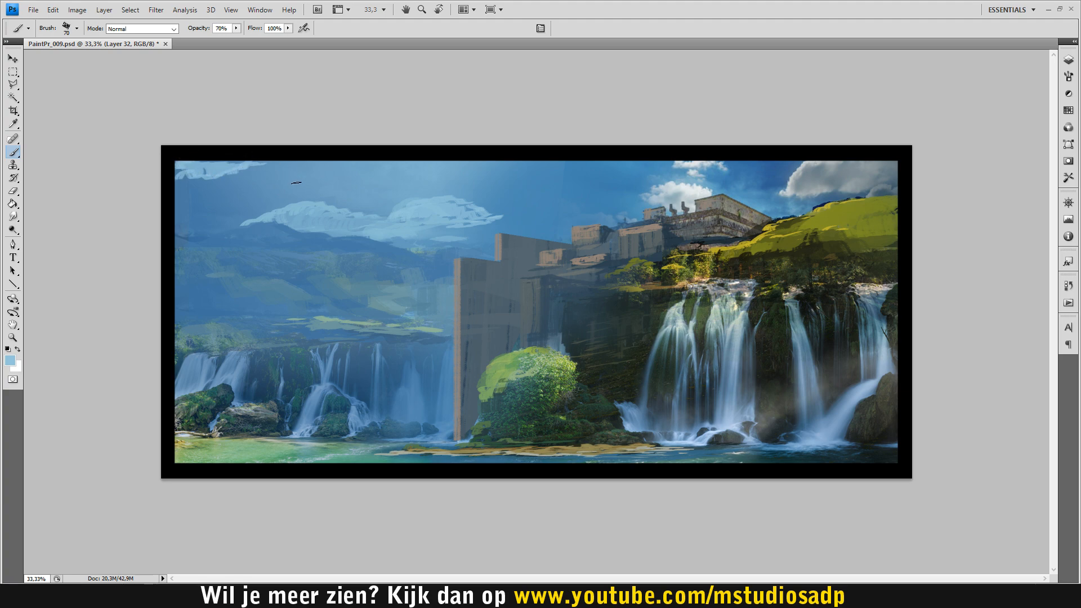
left_click(445, 228, "alt")
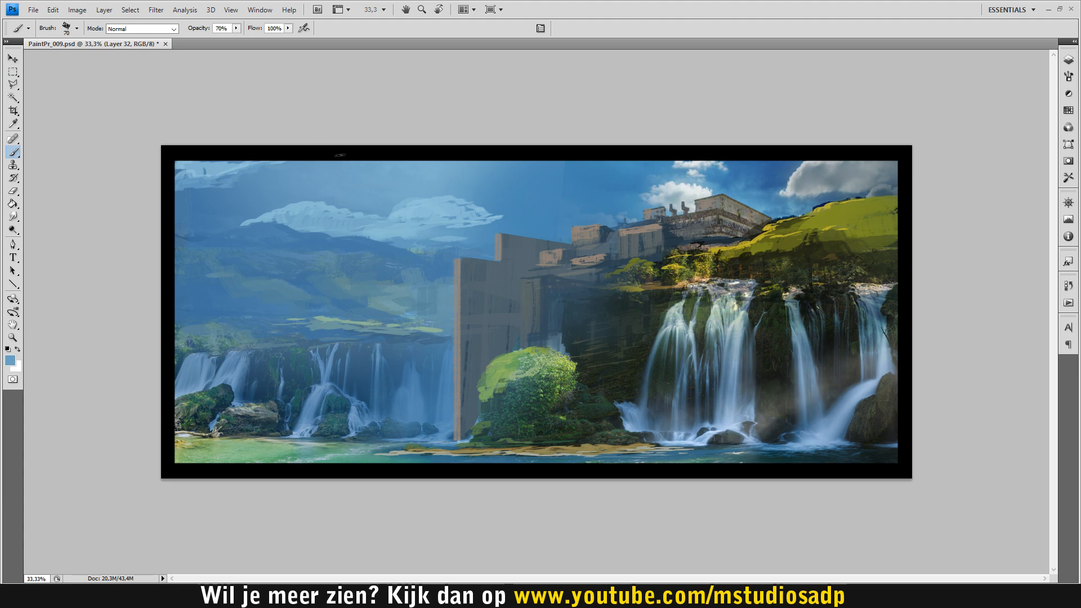
key("ctrl+s")
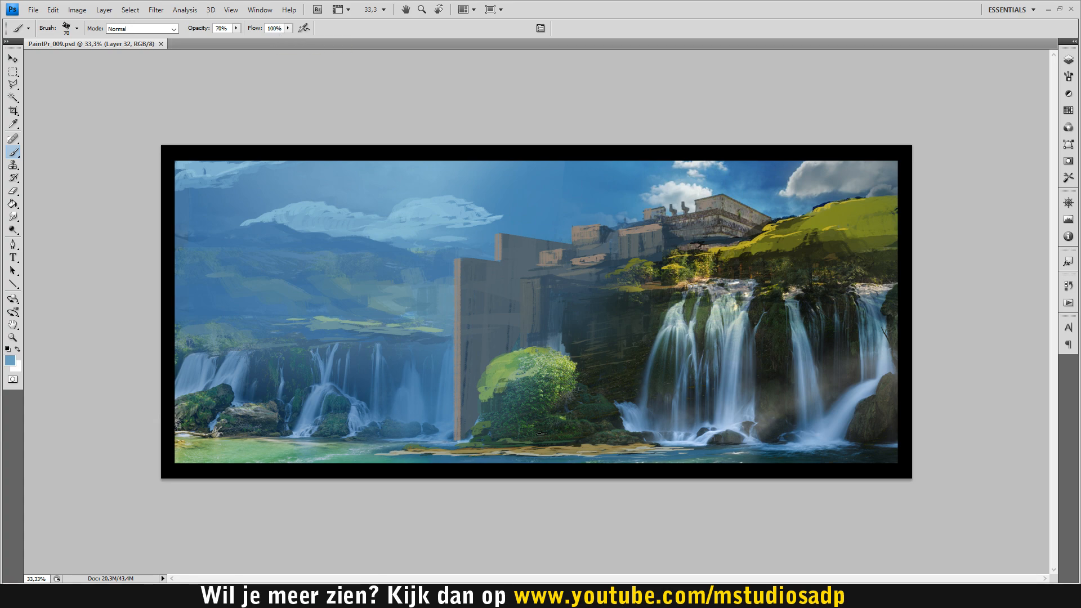
Select the sky with the Polygonal Lasso, following the mountain ridge and the stepped outline of the ruins up to the canvas edge.
key("l")
left_click(172, 235)
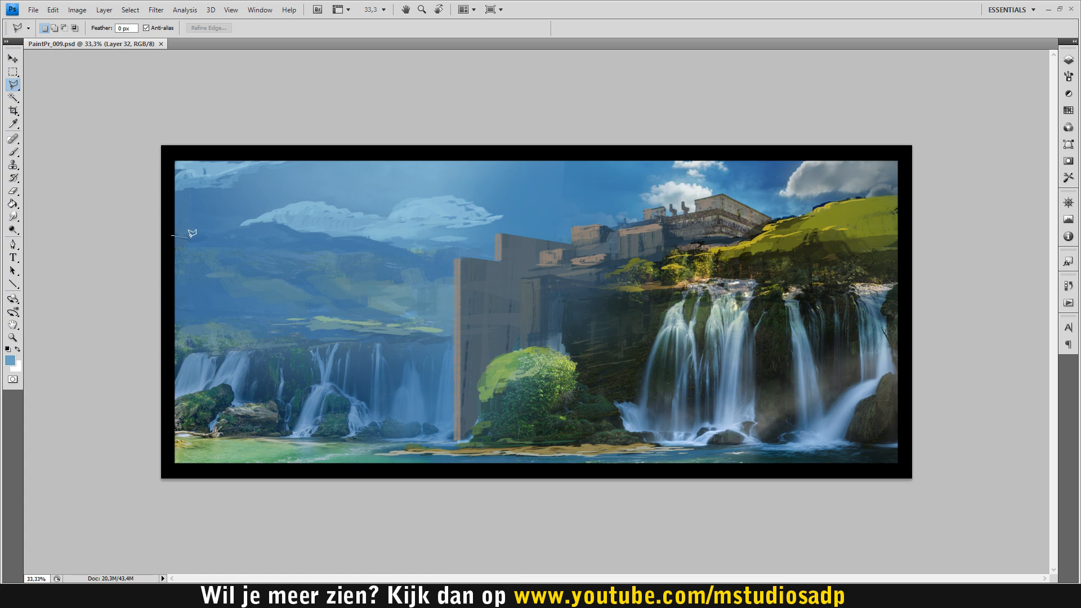
left_click(219, 231)
left_click(234, 227)
left_click(247, 226)
left_click(264, 222)
left_click(308, 229)
left_click(334, 236)
left_click(364, 236)
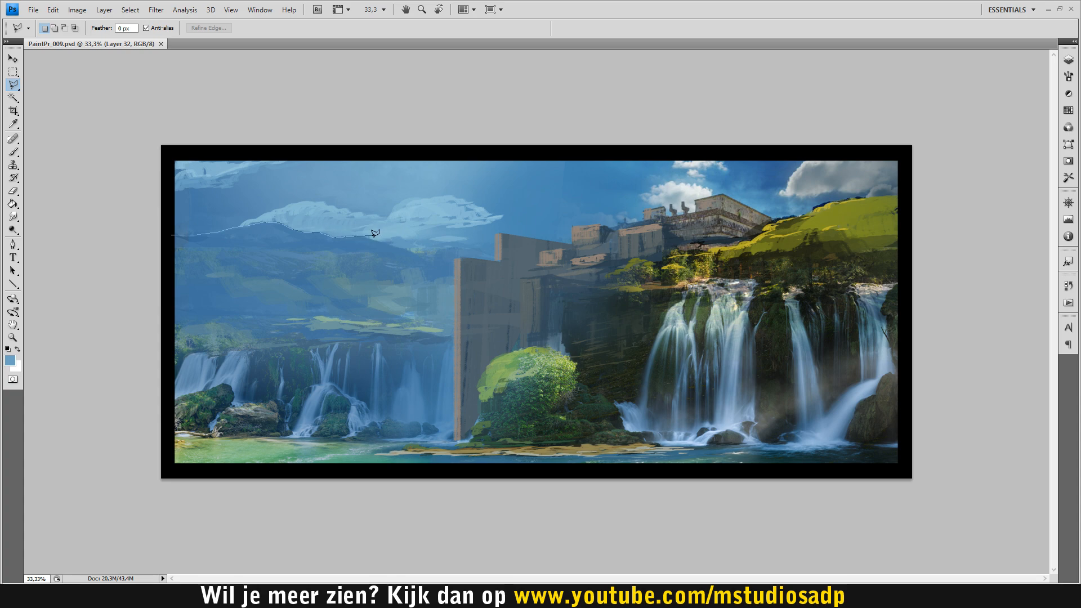
left_click(407, 247)
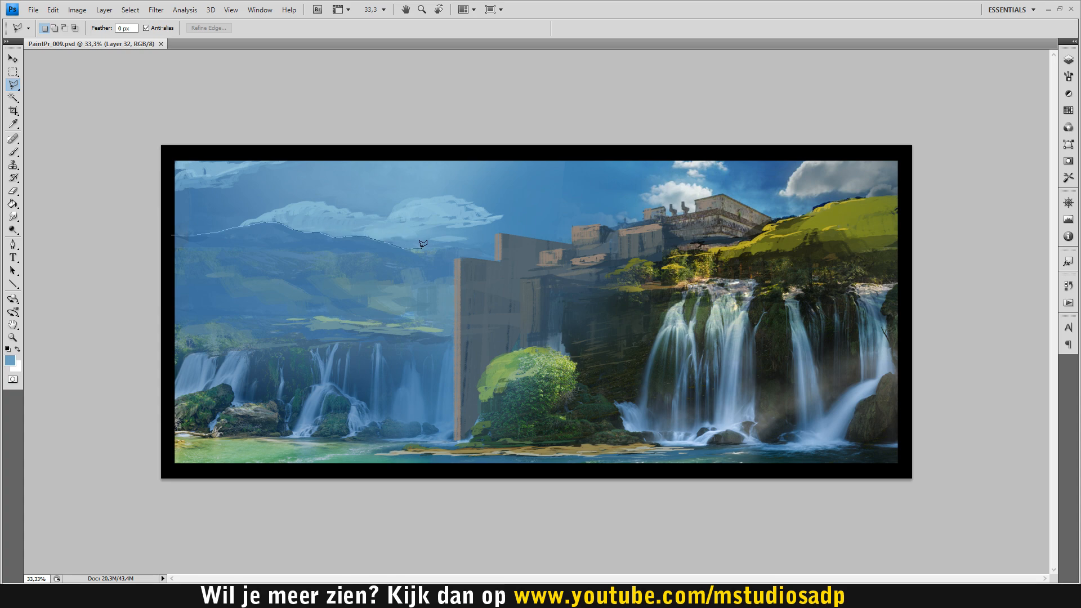
left_click(457, 245)
left_click(570, 243)
left_click(570, 227)
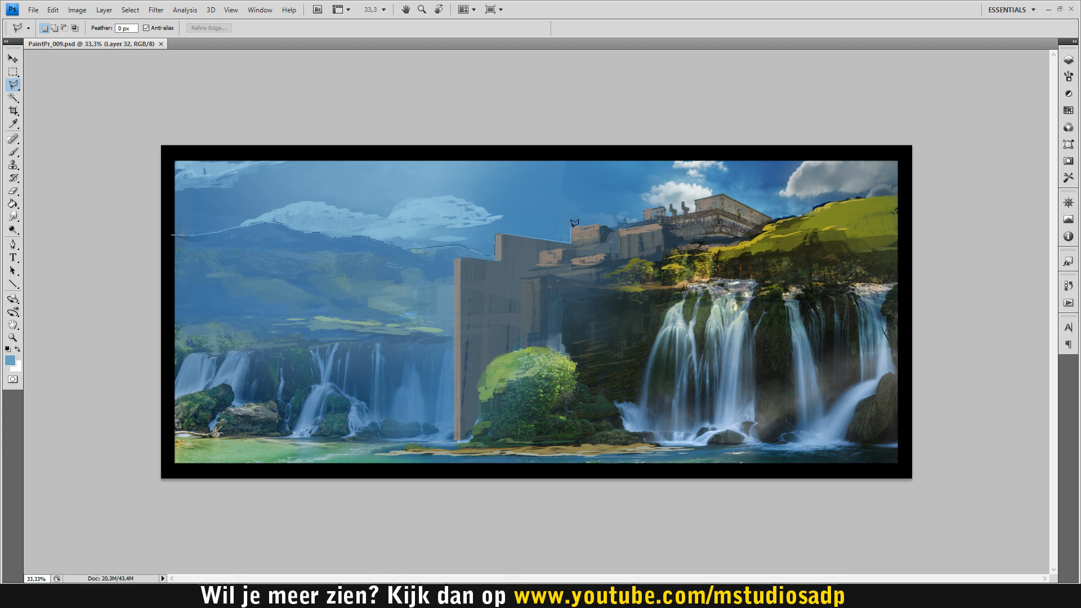
left_click(611, 228)
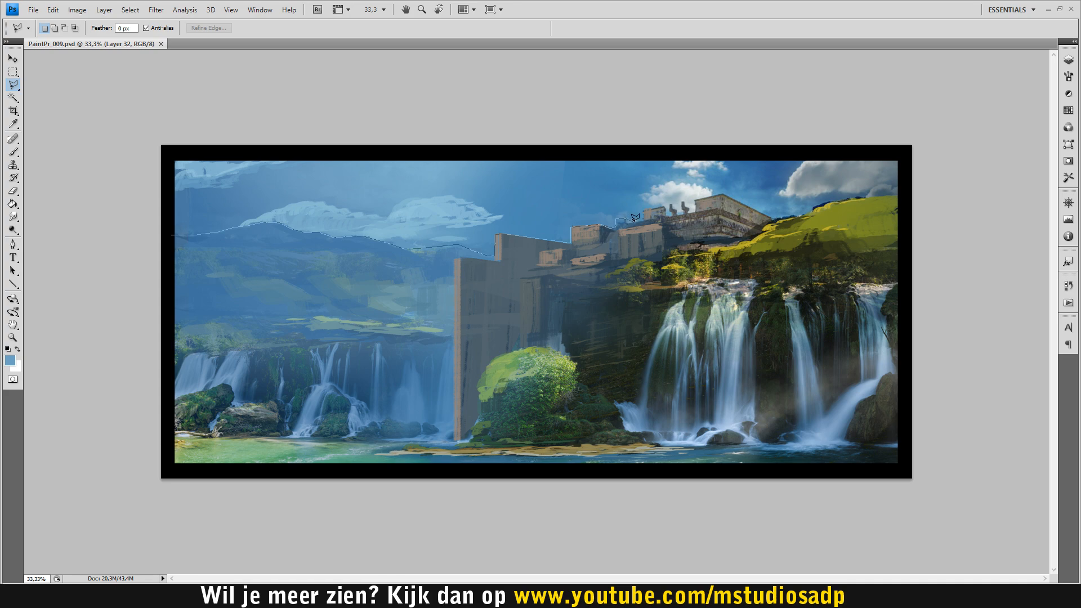
left_click(664, 207)
left_click(709, 142)
left_click(148, 137)
left_click(173, 232)
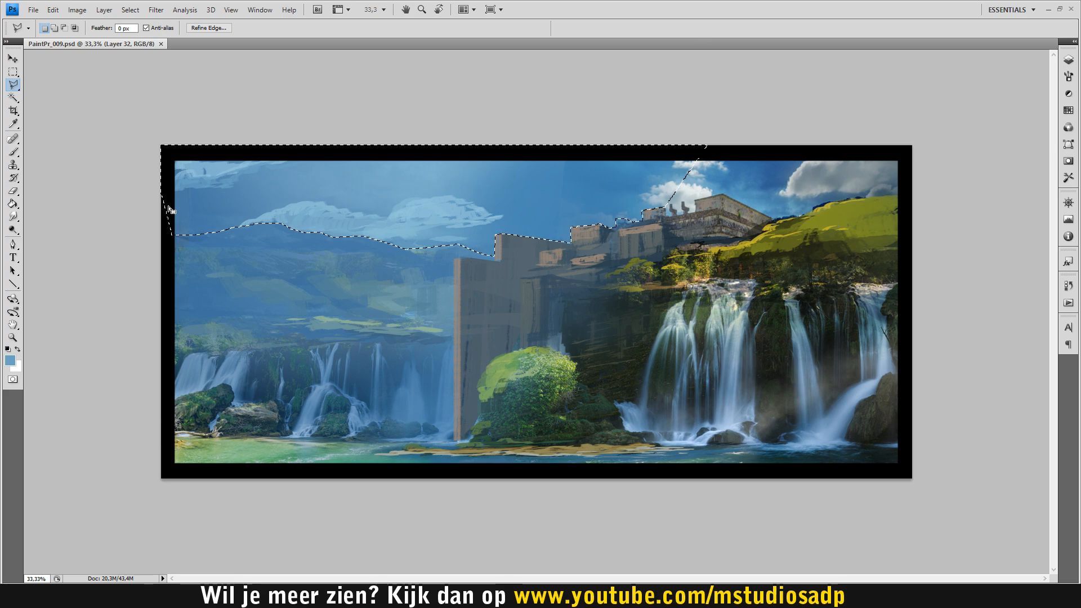
Choose the soft 800 px airbrush preset, set the foreground to a lighter blue, and haze over the clouds inside the sky selection.
key("b")
left_click(1068, 77)
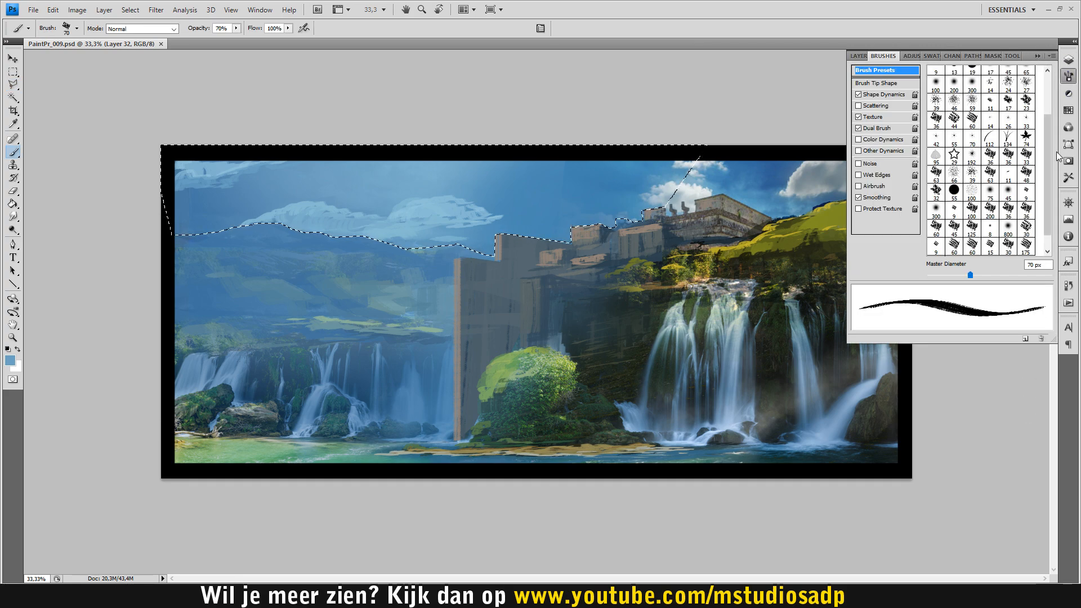
scroll(1045, 198, "down", 1)
left_click(936, 246)
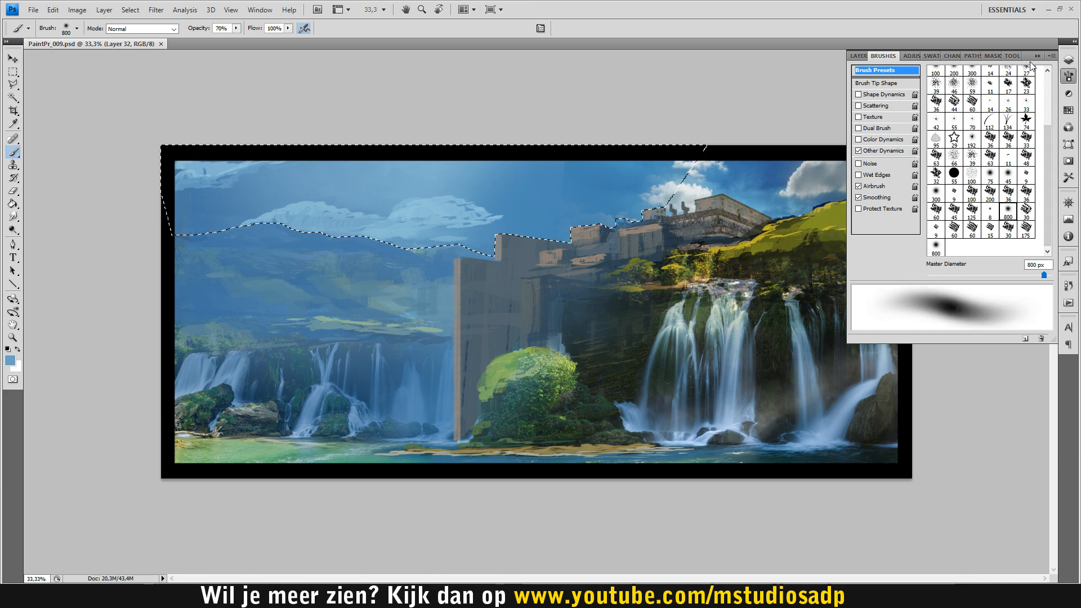
left_click(1036, 56)
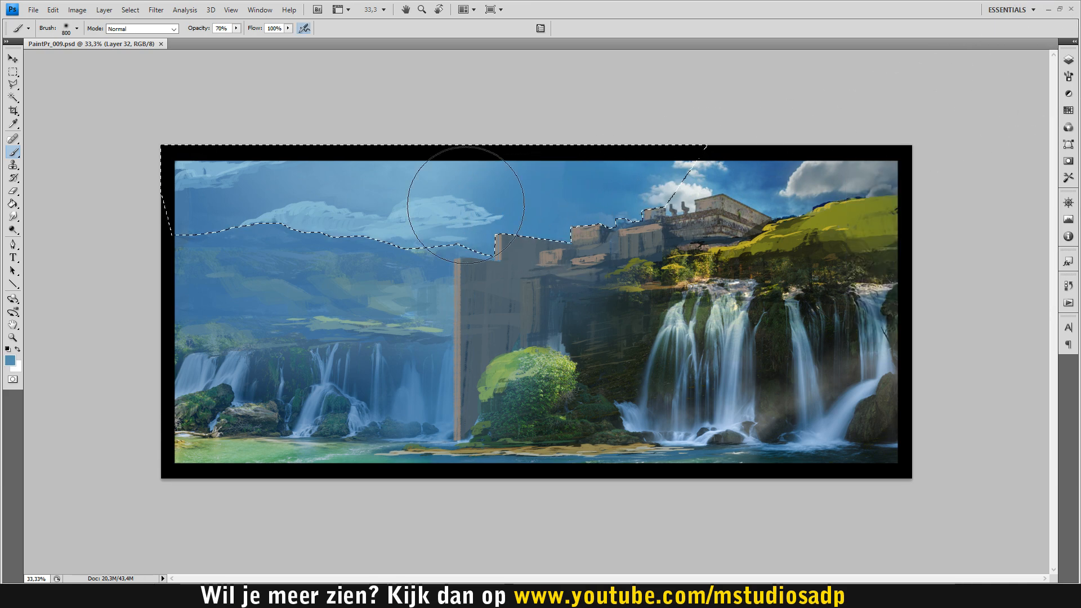
left_click(10, 359)
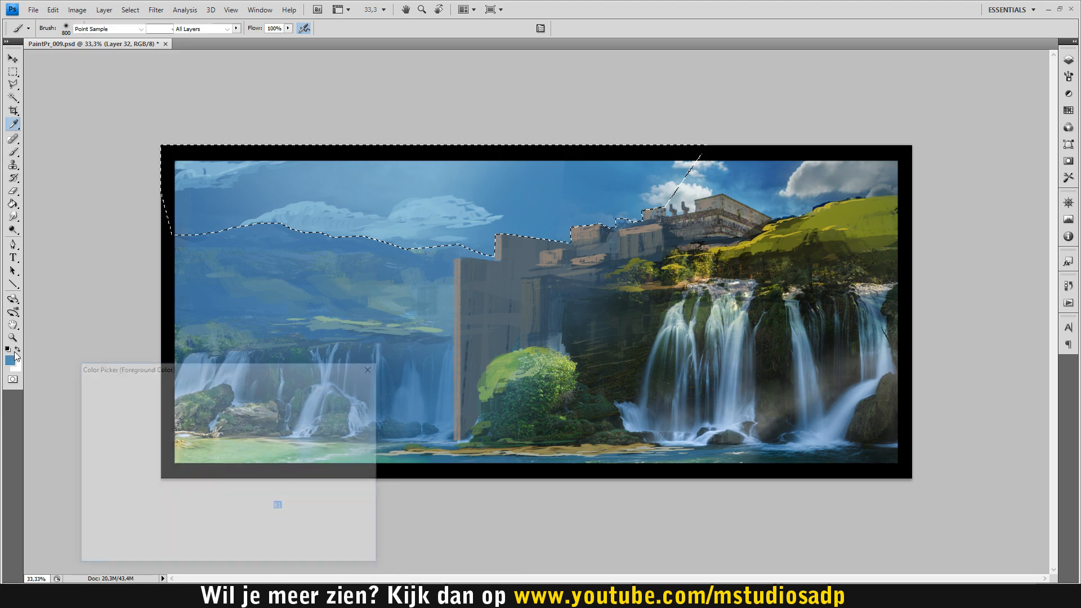
left_click(147, 415)
left_click(343, 386)
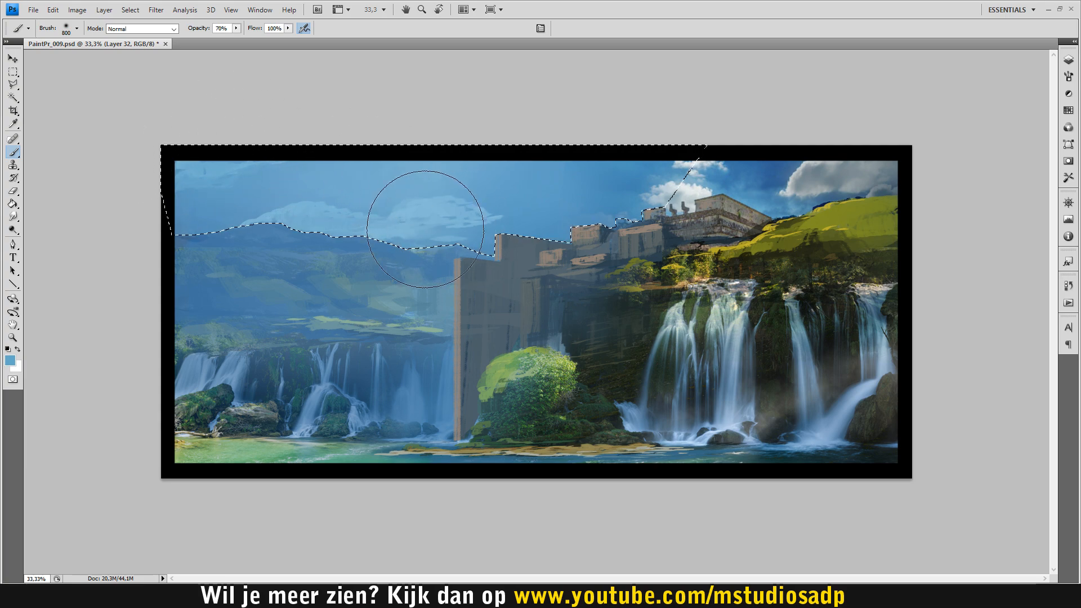
Brush a pale blue sampled from the cloud beside the ruins over the sky behind the mountain ridge, then clear the selection.
left_click(656, 201, "alt")
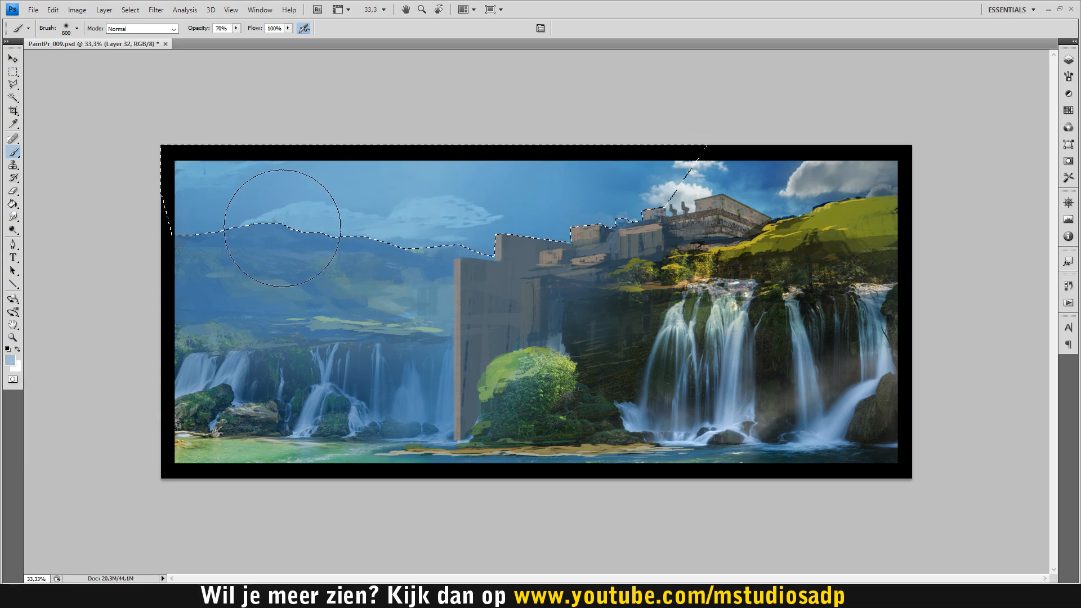
mouse_move(457, 216)
left_mouse_down()
mouse_move(336, 222)
mouse_move(207, 258)
left_mouse_up()
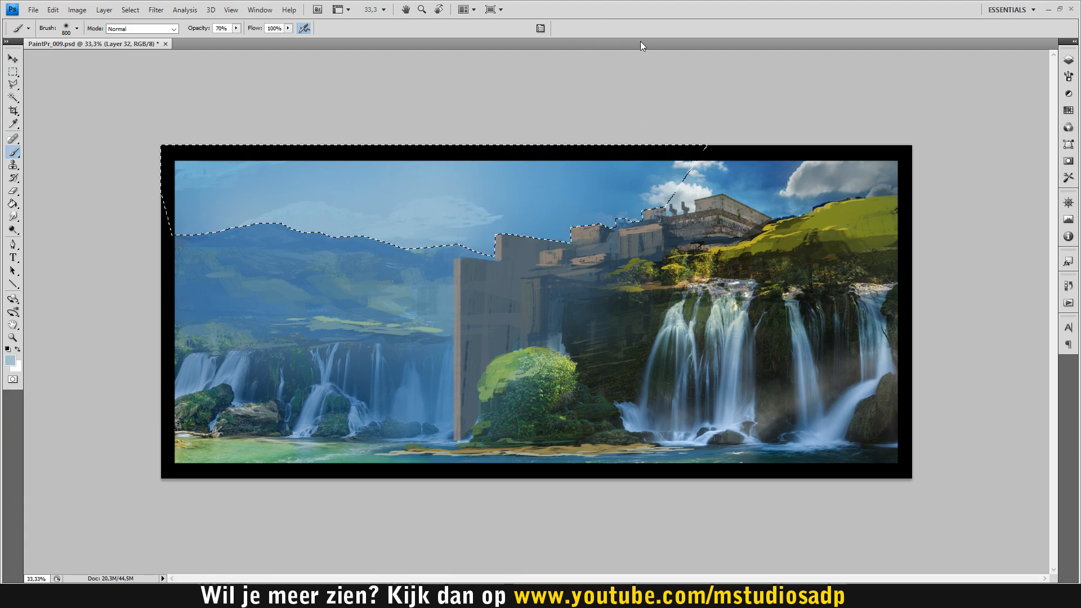
key("m")
left_click(507, 80)
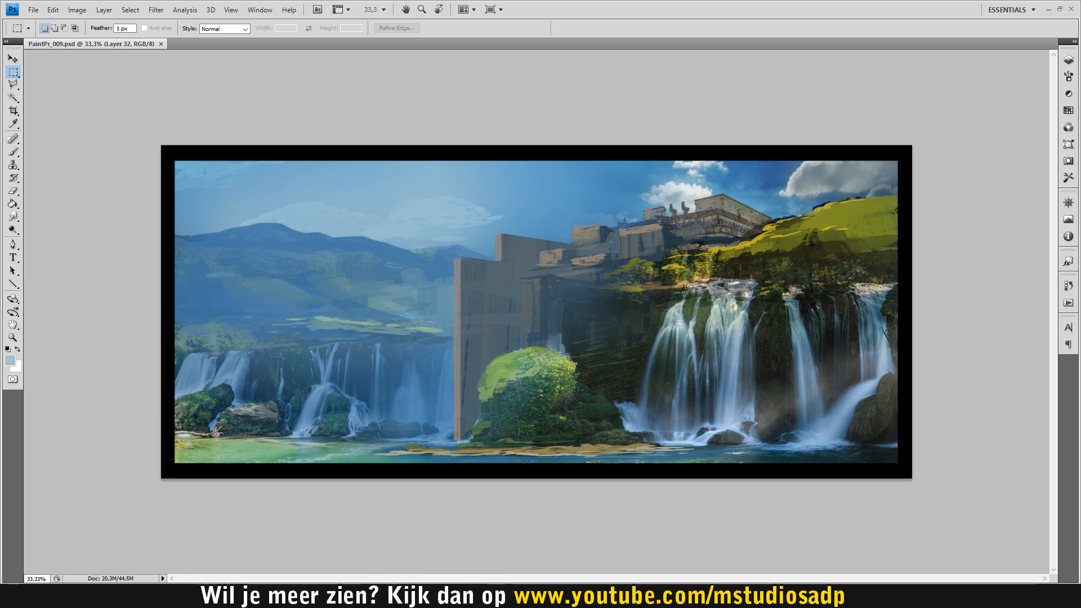
key("b")
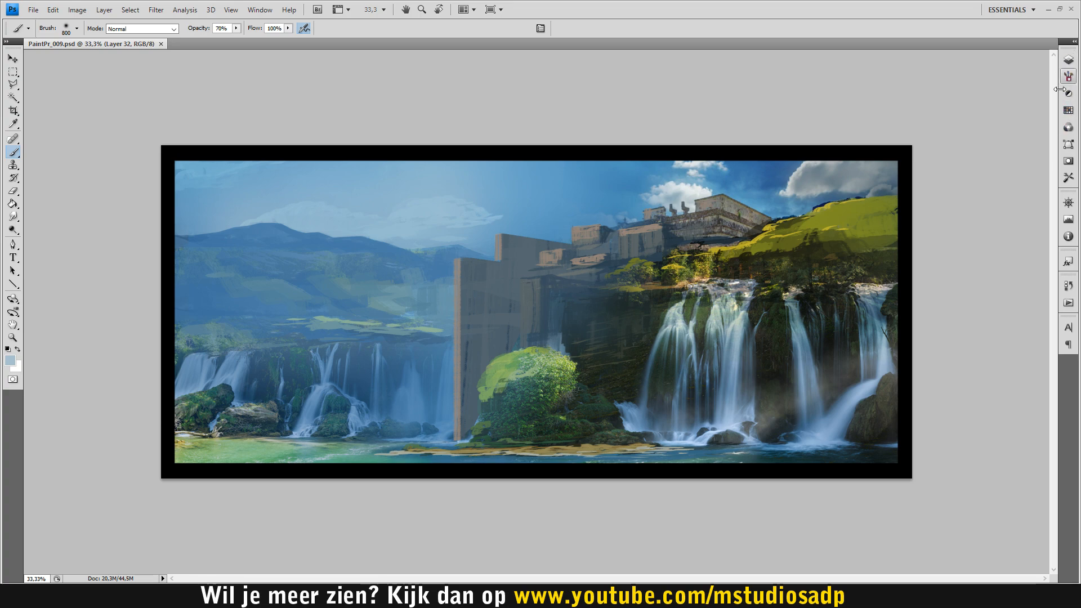
Compare the painting with and without the Layer 32 overpaint by toggling that layer's visibility.
left_click(1068, 59)
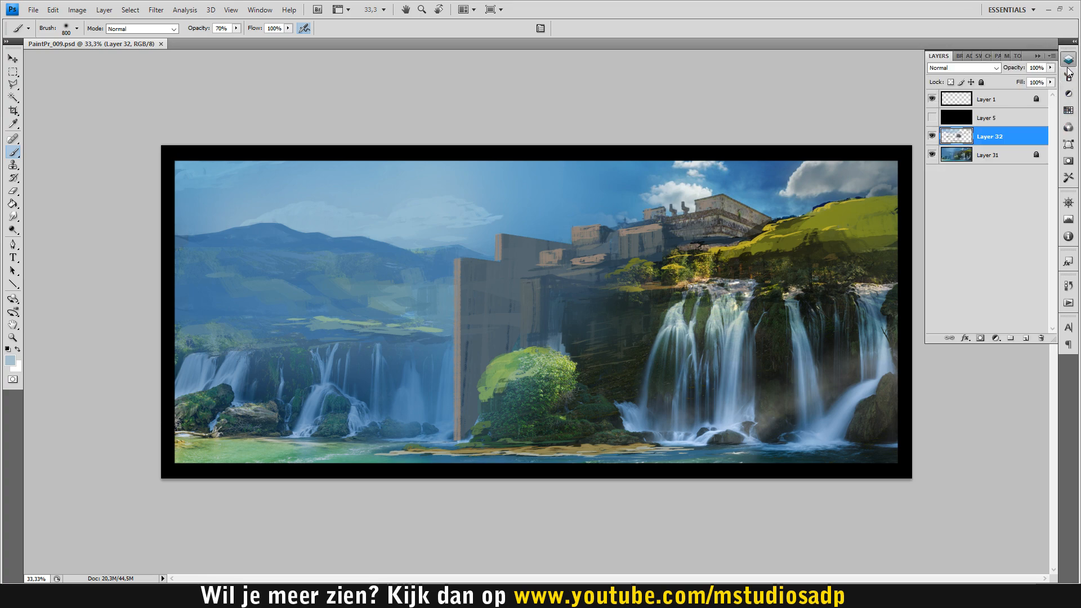
left_click(932, 139)
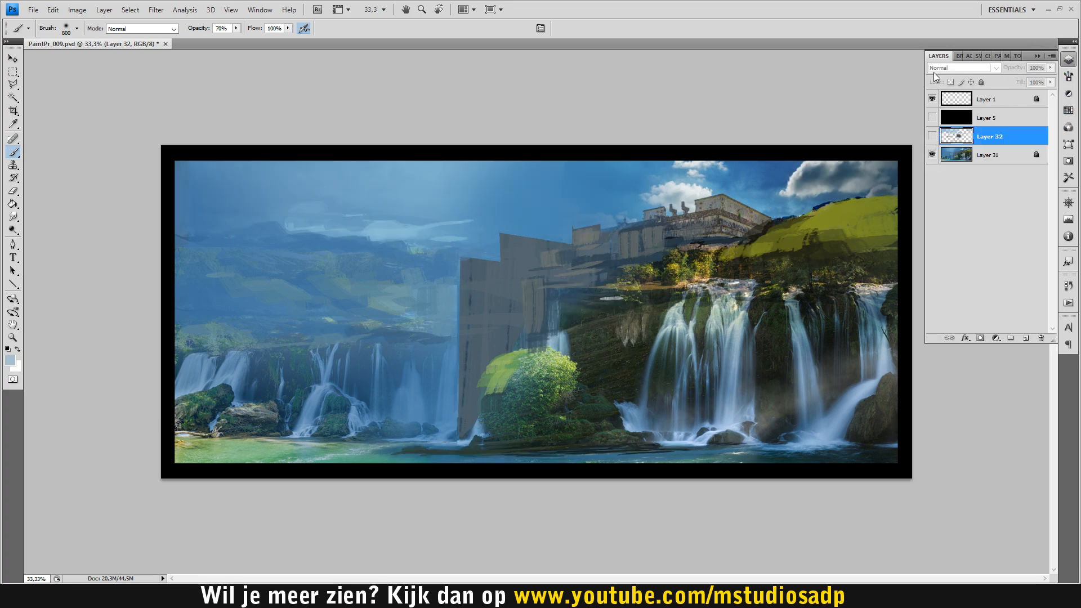
left_click(931, 137)
left_click(931, 136)
left_click(931, 137)
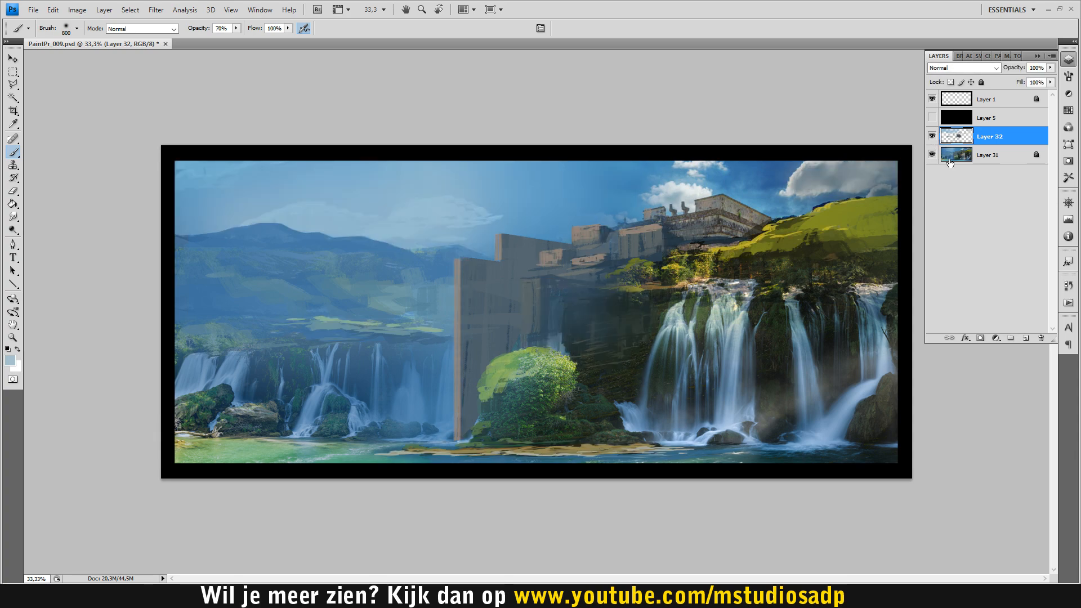
Check the painting's values in grayscale with Layer 5 shown, comparing them with Layer 32 hidden and visible, and return to colour.
left_click(932, 118)
left_click(932, 118)
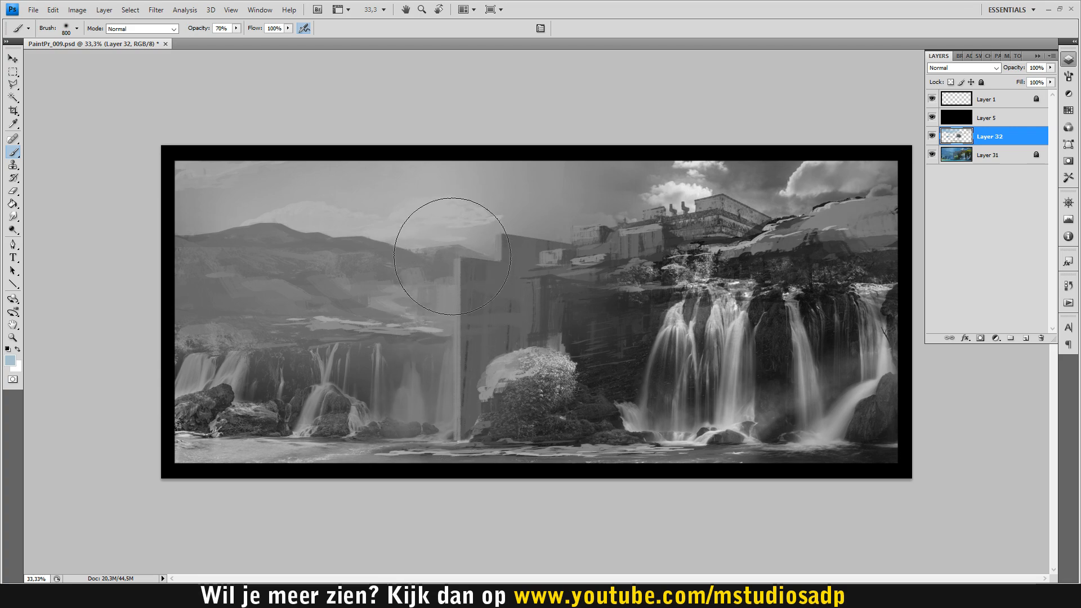
left_click(931, 136)
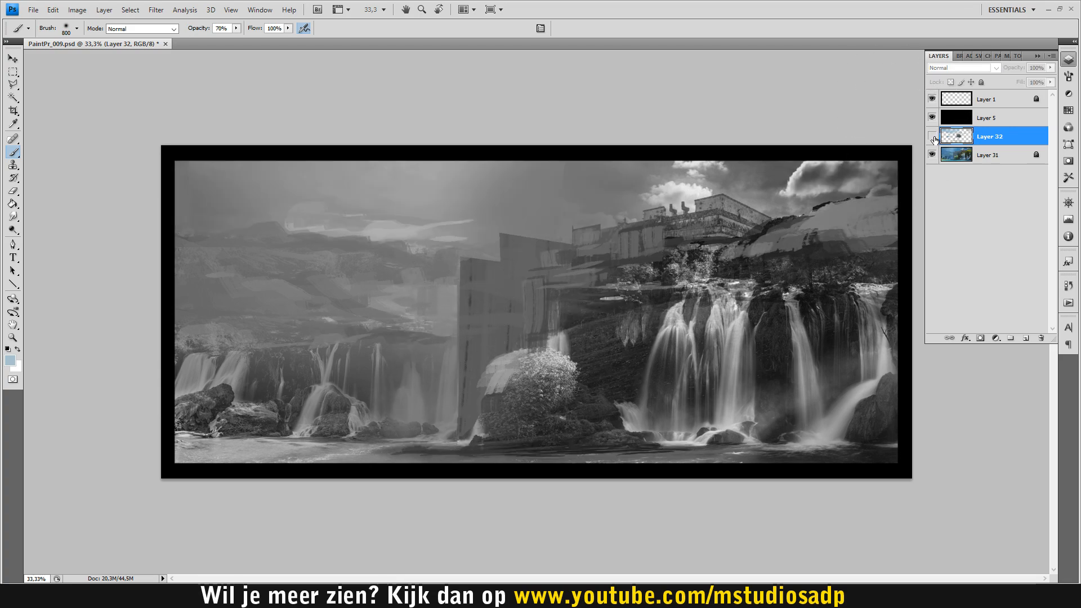
left_click(931, 136)
left_click(930, 119)
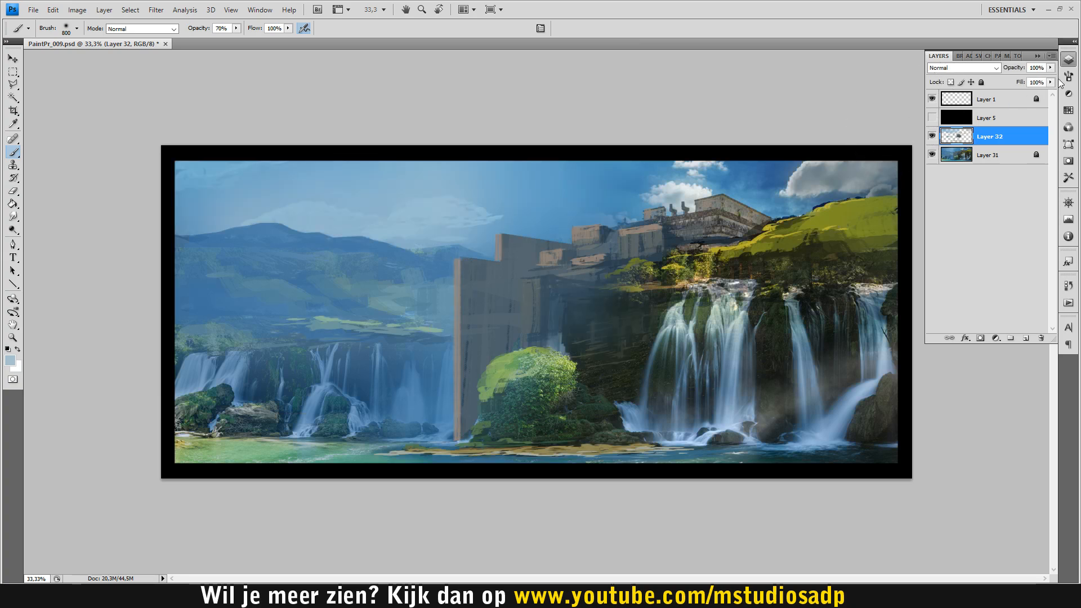
Choose the 200 px textured brush preset and mix a pale sand foreground color starting from the ruins' stone color.
left_click(1070, 78)
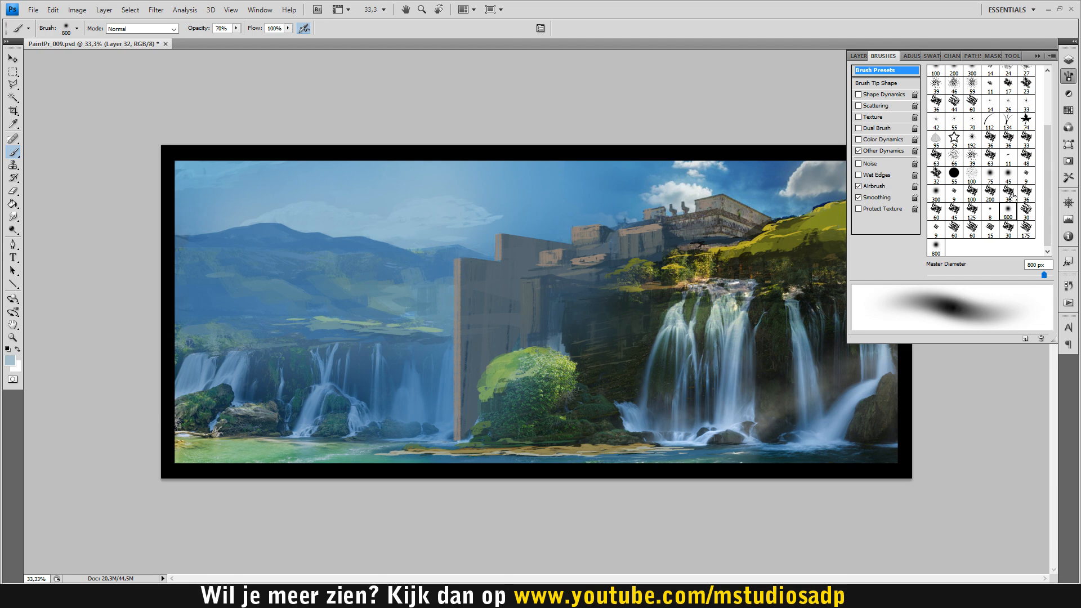
left_click(996, 195)
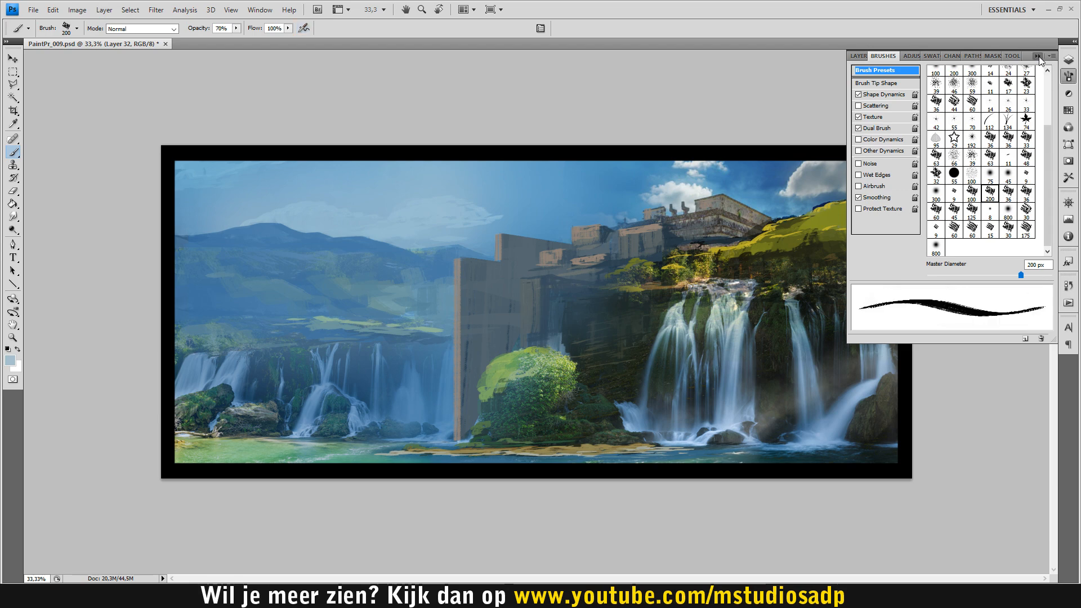
left_click(1037, 55)
key("alt")
left_click(9, 359)
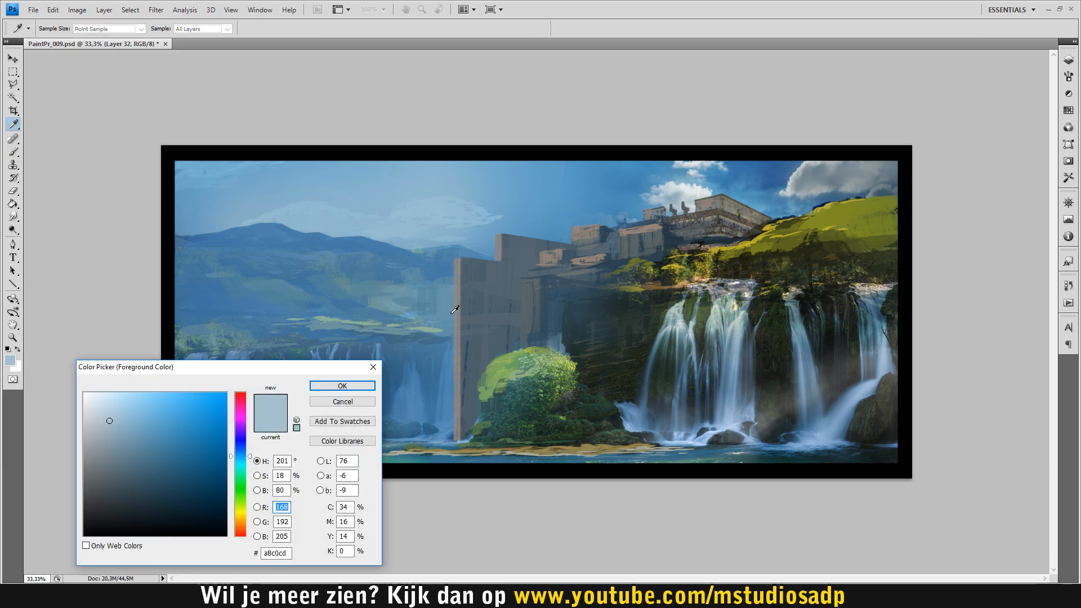
left_click(564, 247)
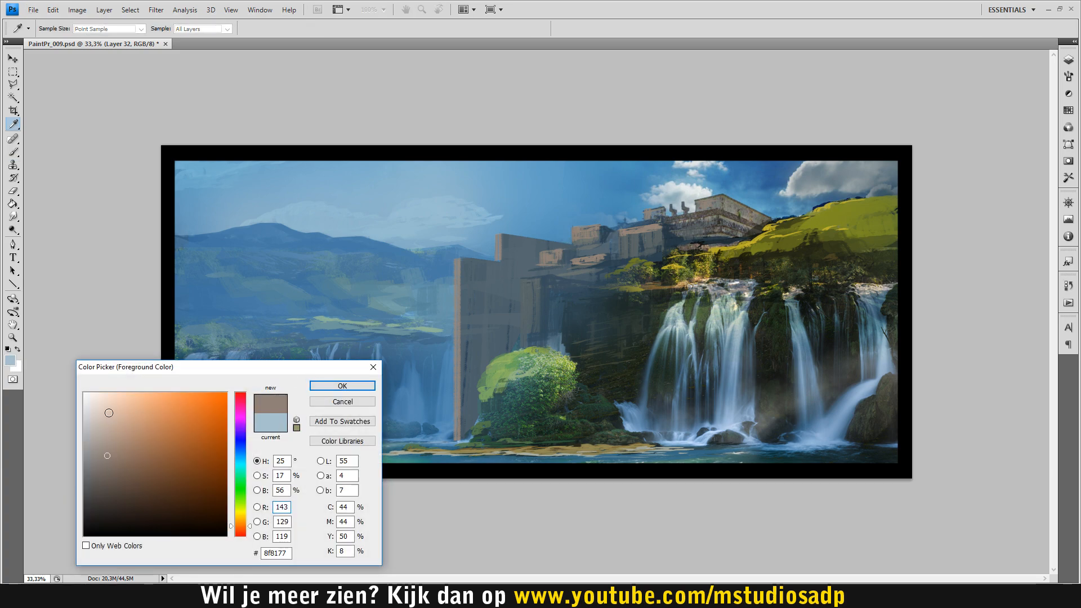
left_click_drag(109, 413, 124, 412)
left_click_drag(239, 525, 239, 515)
left_click(342, 387)
Reduce the brush to 30 px and paint a pale sunlit strip down the outer vertical edge of the tall stone wall.
key("bracketleft")
key("bracketleft")
key("bracketleft")
key("bracketleft")
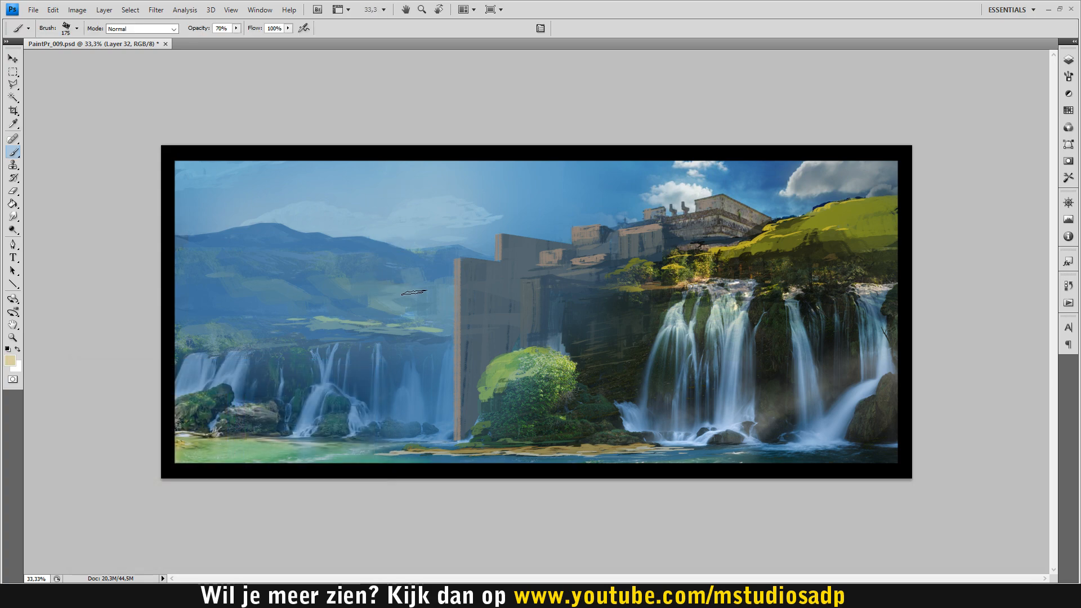
key("bracketleft")
key("bracketleft")
key("bracketleft")
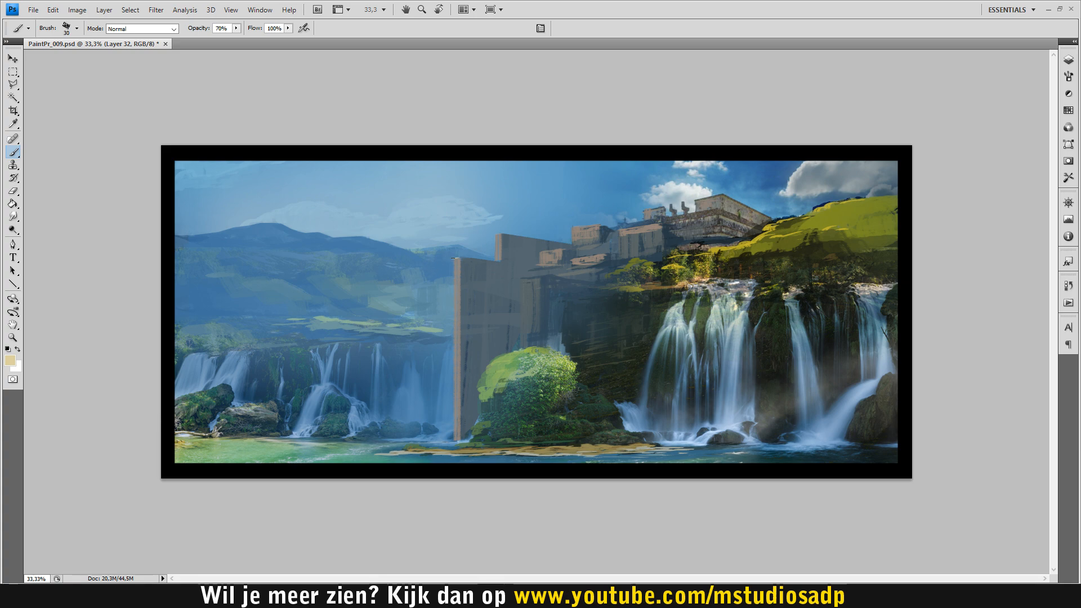
left_click_drag(455, 258, 452, 400)
key("ctrl+z")
left_click_drag(455, 260, 453, 431)
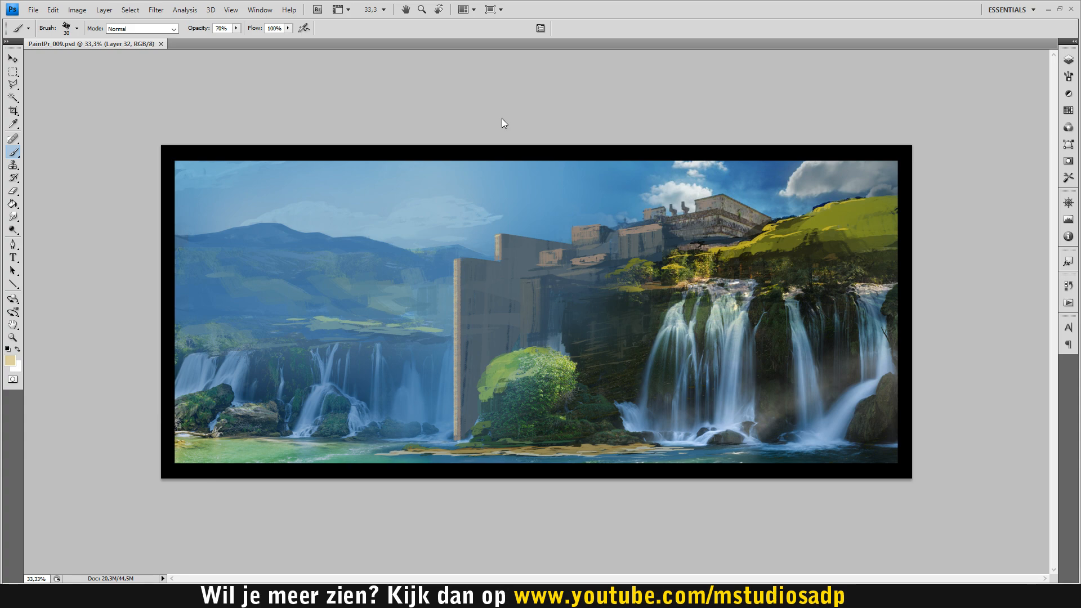
Check the wall's lit edge in grayscale by briefly showing Layer 5.
left_click(1067, 59)
left_click(932, 117)
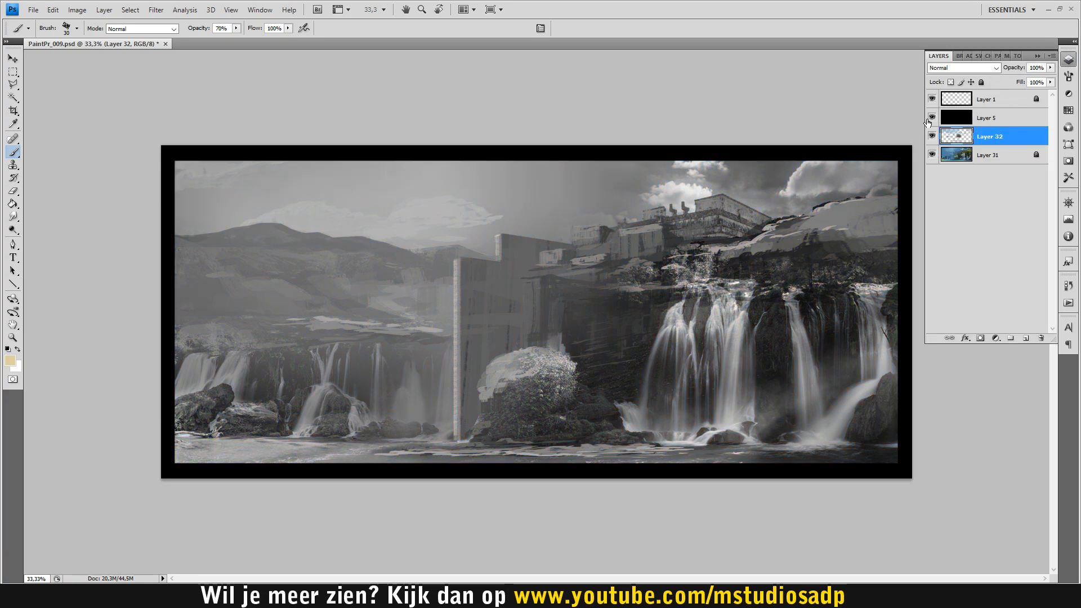
left_click(931, 117)
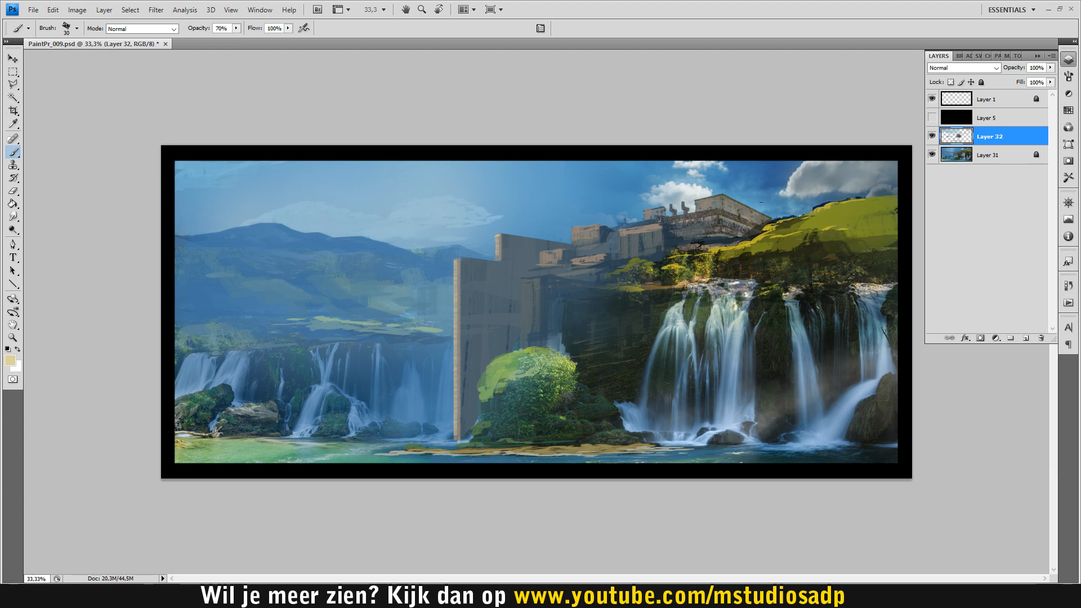
Touch up the shrubs and stonework below the ruins with foliage and stone colors sampled there, and save the document.
left_click(638, 284, "alt")
left_click(670, 265, "alt")
left_click(674, 251, "alt")
left_click(617, 241, "alt")
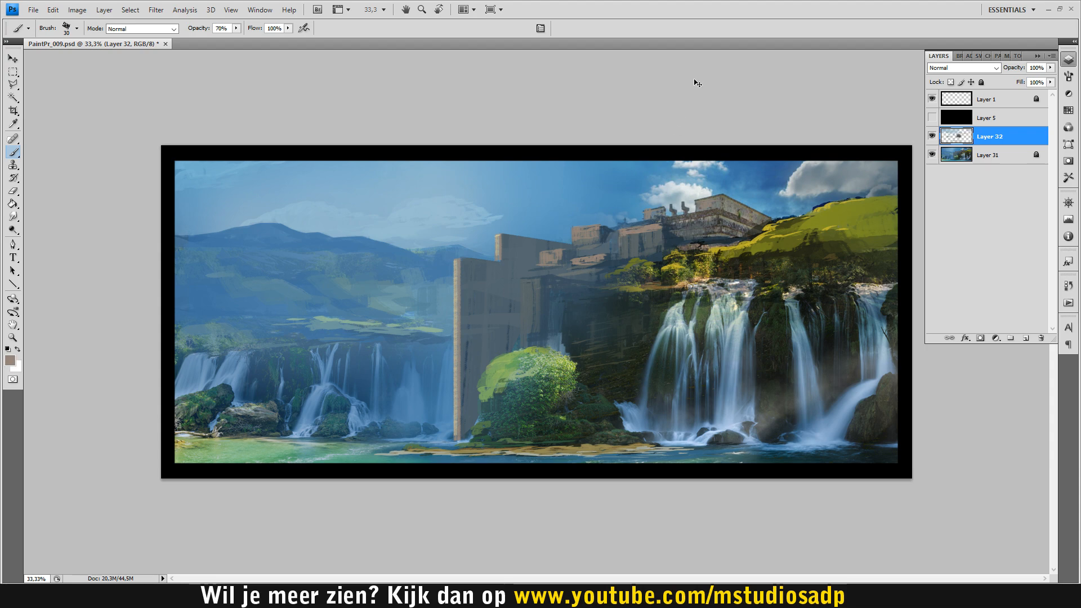
key("ctrl+s")
Paint sampled cliff and wall tones under the ruins' shrubs, try and undo a stroke down the wall's inner edge, and save.
left_click(539, 284, "alt")
left_click_drag(650, 273, 584, 277)
left_click(530, 282, "alt")
mouse_move(524, 278)
left_mouse_down()
mouse_move(566, 279)
mouse_move(543, 304)
mouse_move(544, 335)
left_mouse_up()
key("ctrl+z")
key("ctrl+s")
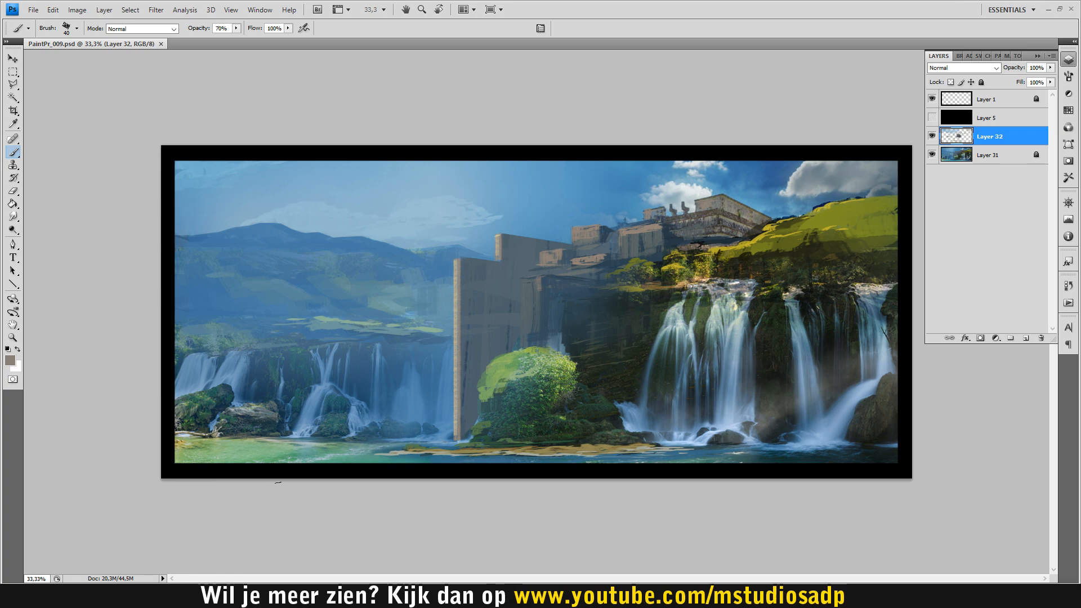
key("ctrl+z")
key("ctrl+z")
key("ctrl+z")
key("ctrl+z")
Create a new layer, set the brush to 90% opacity, and paint thin dark strokes along the water's edge below the distant waterfalls.
left_click(1026, 337)
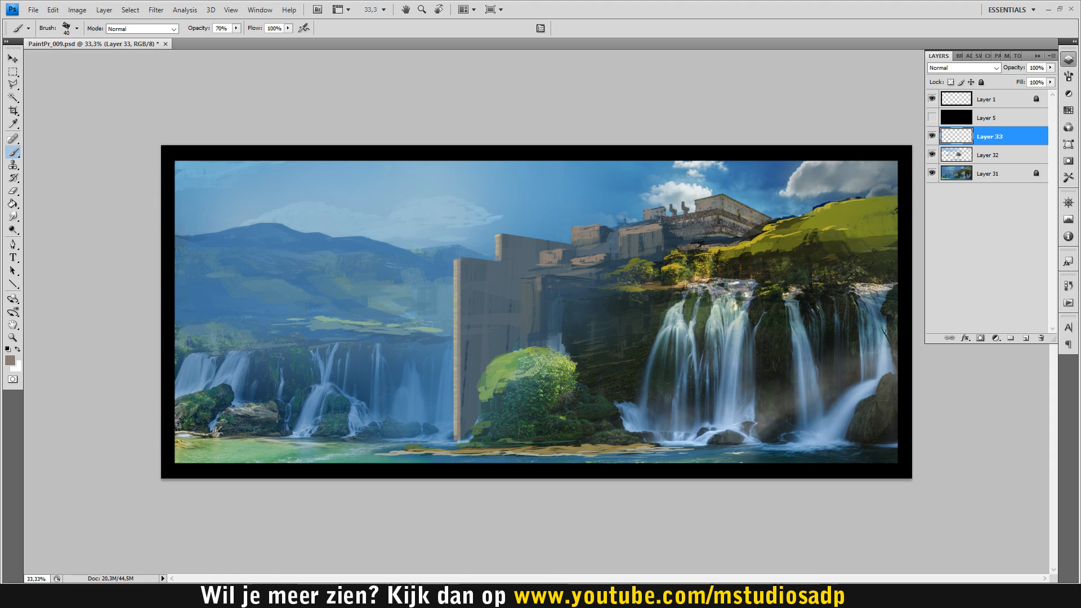
key("d")
key("9")
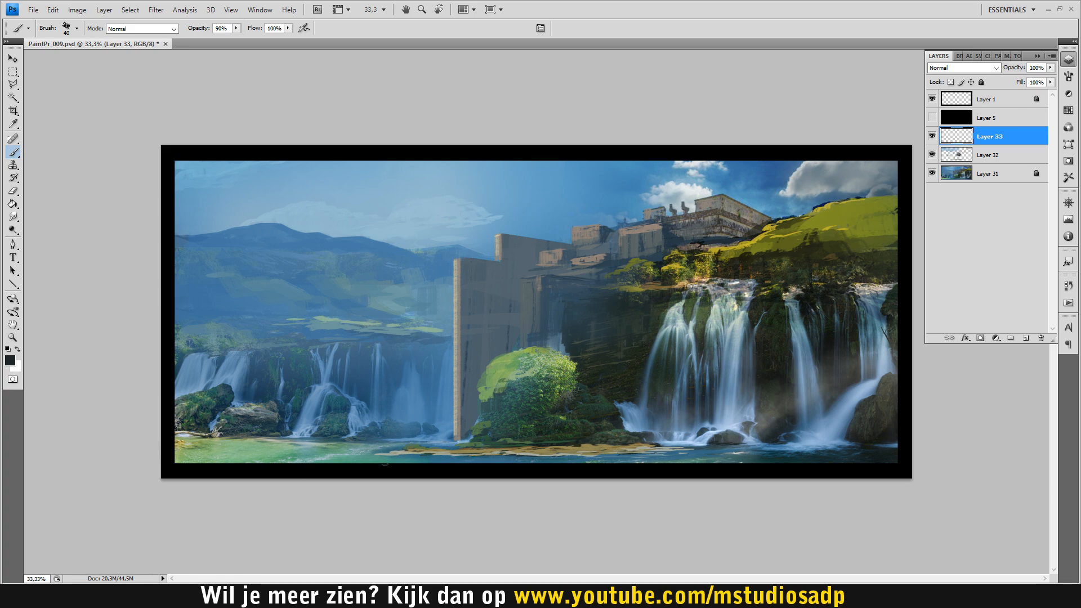
left_click_drag(296, 455, 390, 455)
left_click_drag(285, 454, 369, 446)
key("ctrl+z")
left_click_drag(301, 455, 377, 455)
mouse_move(269, 451)
left_mouse_down()
mouse_move(309, 449)
mouse_move(274, 449)
left_mouse_up()
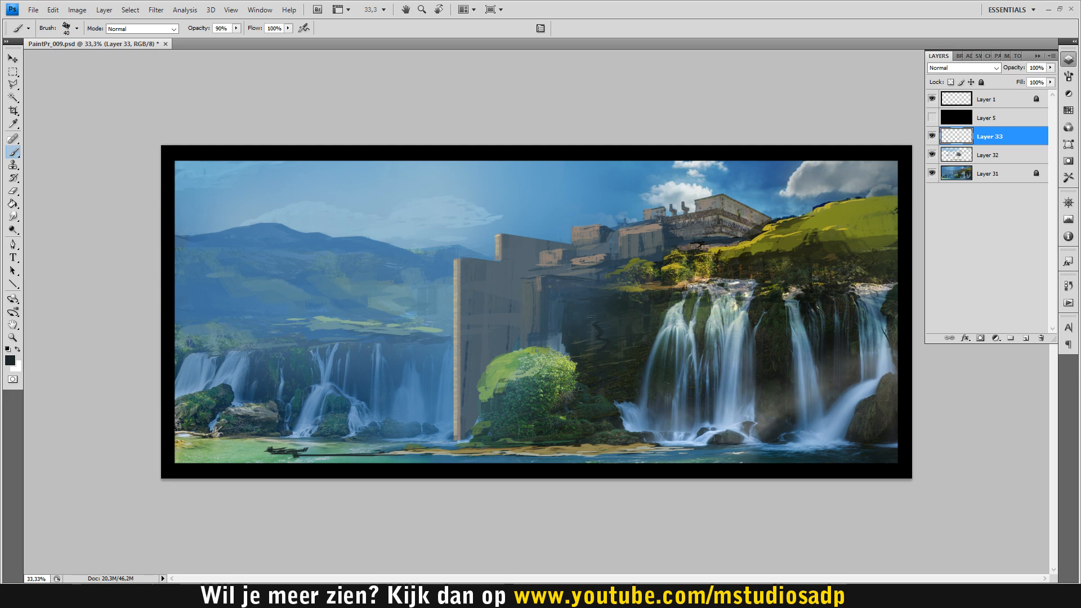
Paint dark jagged cracks on the shadowed cliff beside the tall wall and undo the extra vertical stroke.
mouse_move(593, 320)
left_mouse_down()
mouse_move(601, 309)
mouse_move(582, 285)
left_mouse_up()
left_click_drag(548, 280, 547, 349)
key("ctrl+z")
Paint a cluster of small dark hut silhouettes on the shore at the foot of the tall wall.
left_click_drag(390, 448, 403, 445)
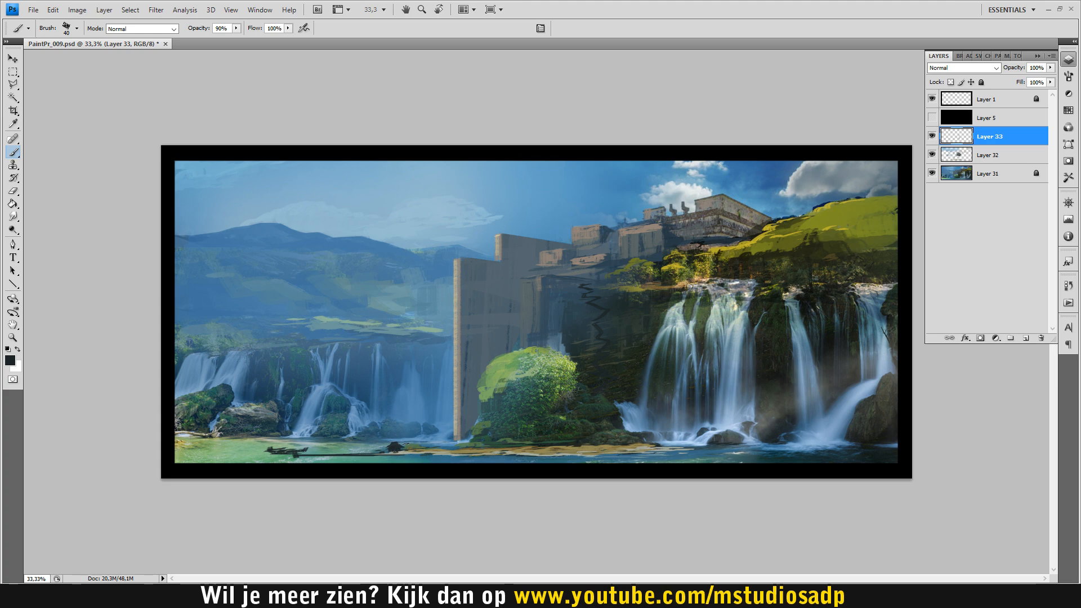
mouse_move(404, 445)
left_mouse_down()
mouse_move(401, 435)
mouse_move(418, 441)
left_mouse_up()
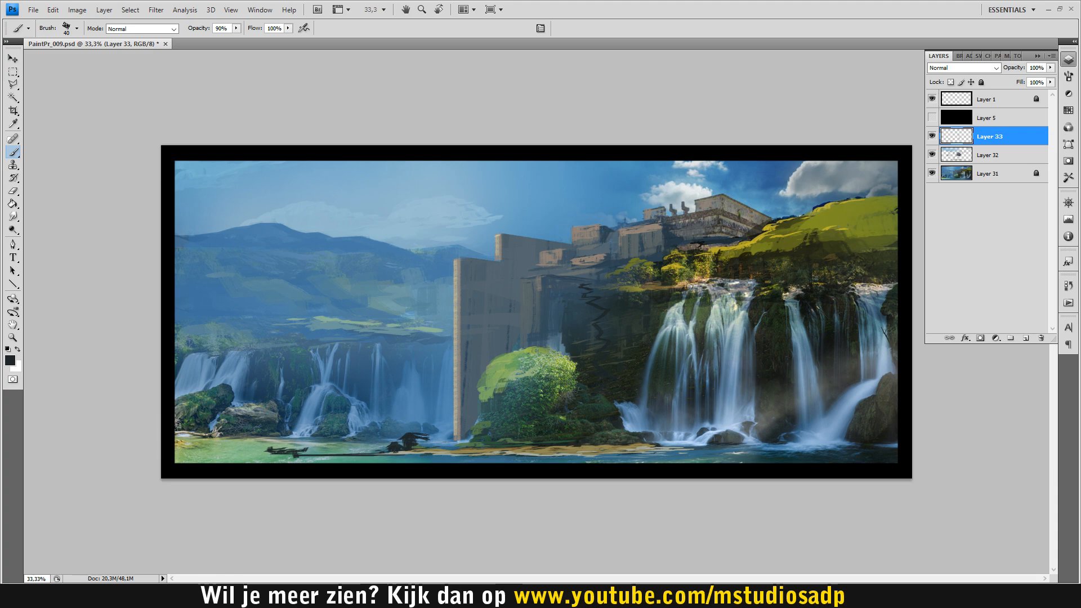
left_click_drag(426, 439, 414, 447)
left_click_drag(443, 441, 478, 444)
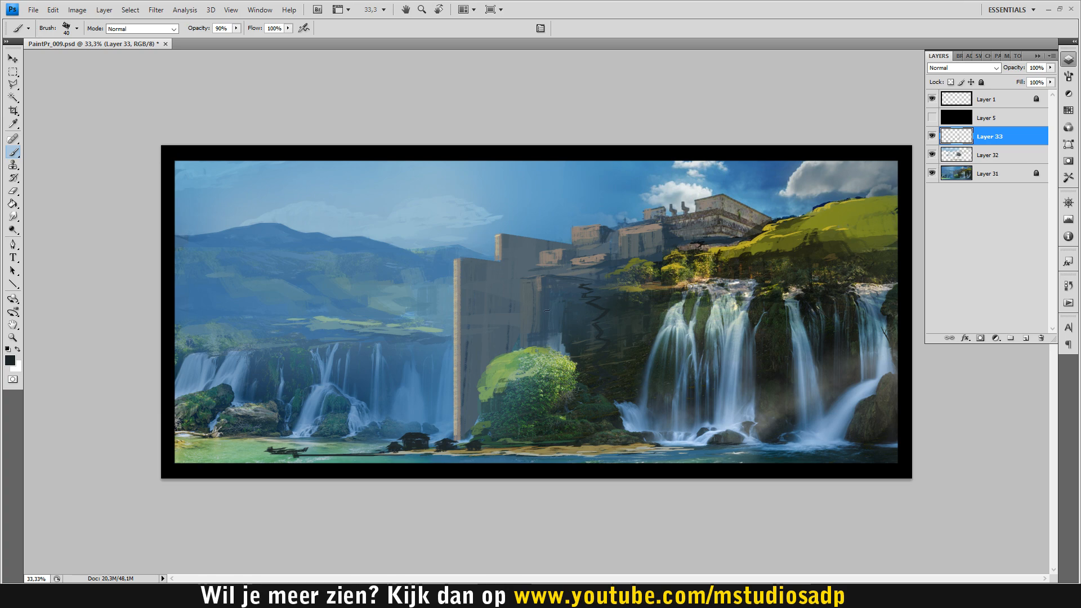
Refine the shoreline huts and the dark water strokes using blue and near-black tones sampled from the painting.
left_click(550, 301, "alt")
mouse_move(564, 296)
left_mouse_down()
mouse_move(569, 336)
mouse_move(481, 399)
left_mouse_up()
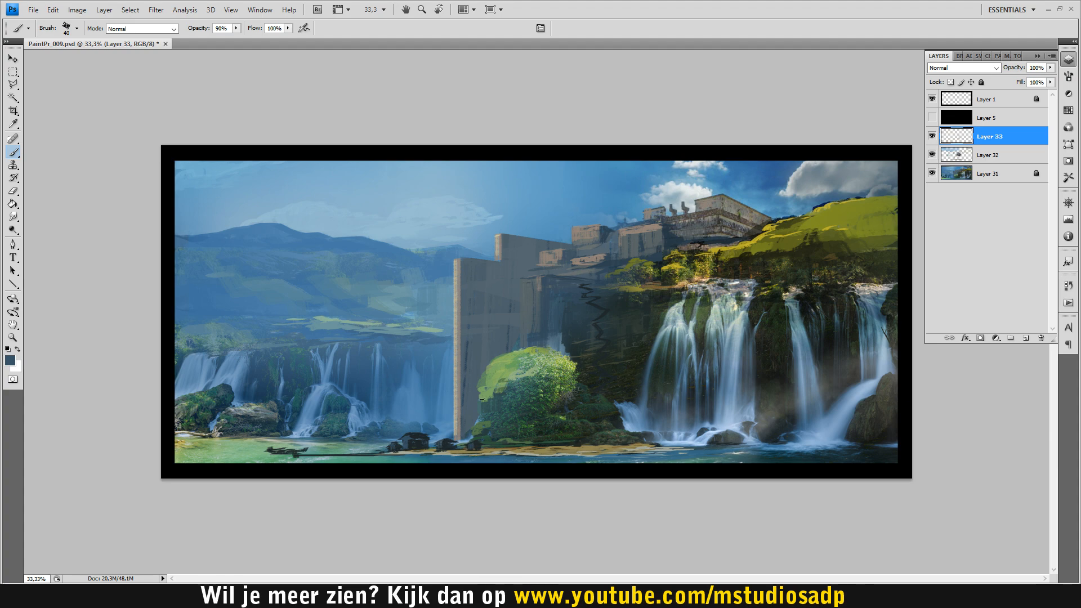
key("alt")
left_click(373, 461, "alt")
left_click_drag(276, 455, 292, 456)
left_click_drag(387, 454, 422, 454)
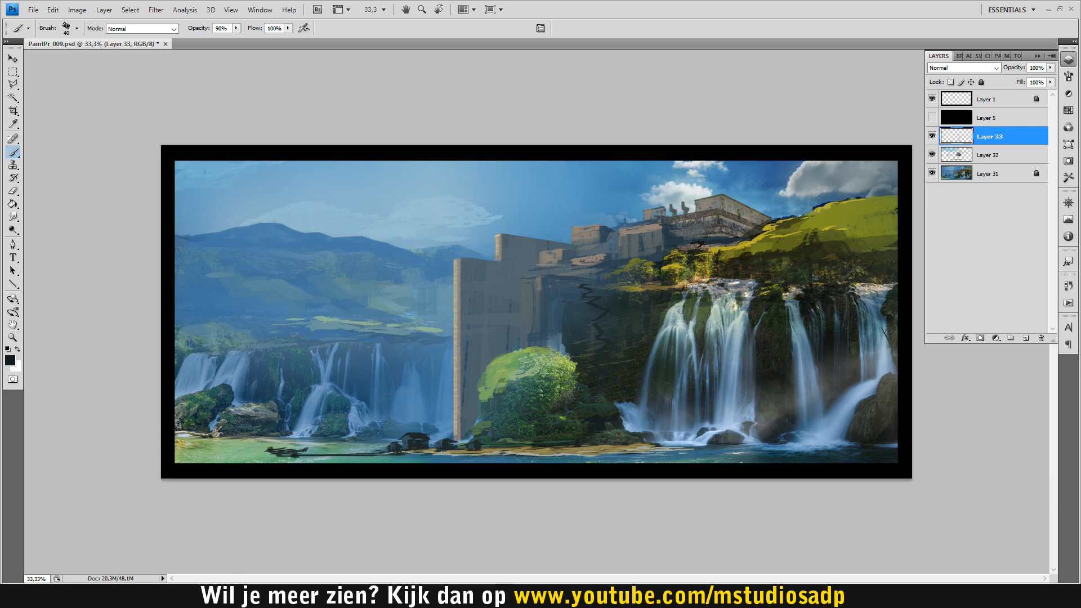
Extend the row of dark huts beneath the round bush toward the large waterfall, saving the document along the way.
mouse_move(496, 434)
left_mouse_down()
mouse_move(520, 431)
mouse_move(465, 440)
mouse_move(480, 434)
left_mouse_up()
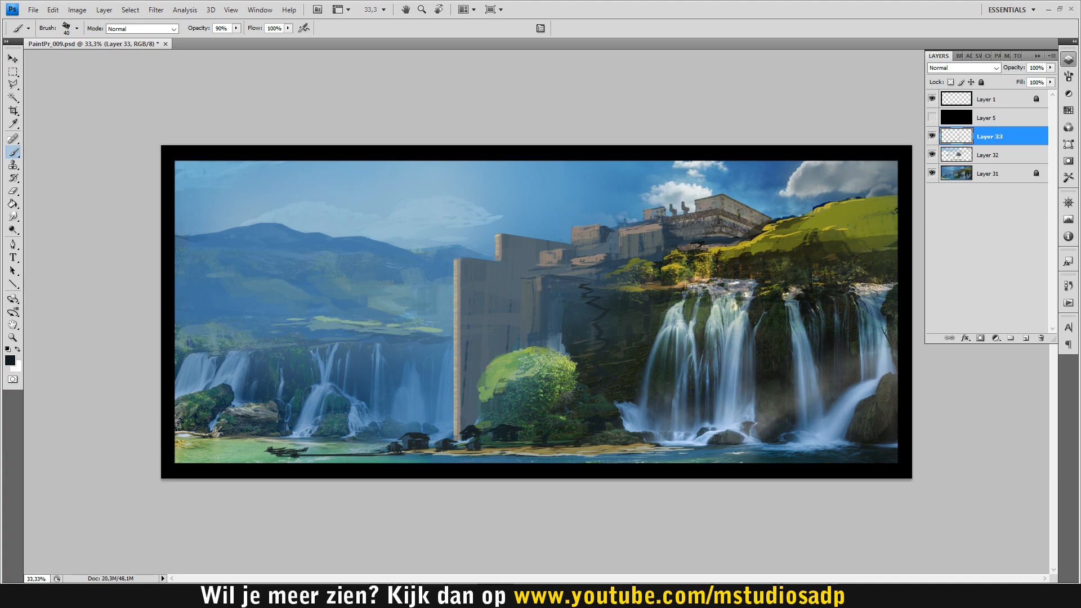
mouse_move(567, 431)
left_mouse_down()
mouse_move(555, 432)
mouse_move(563, 447)
mouse_move(534, 434)
left_mouse_up()
key("ctrl+s")
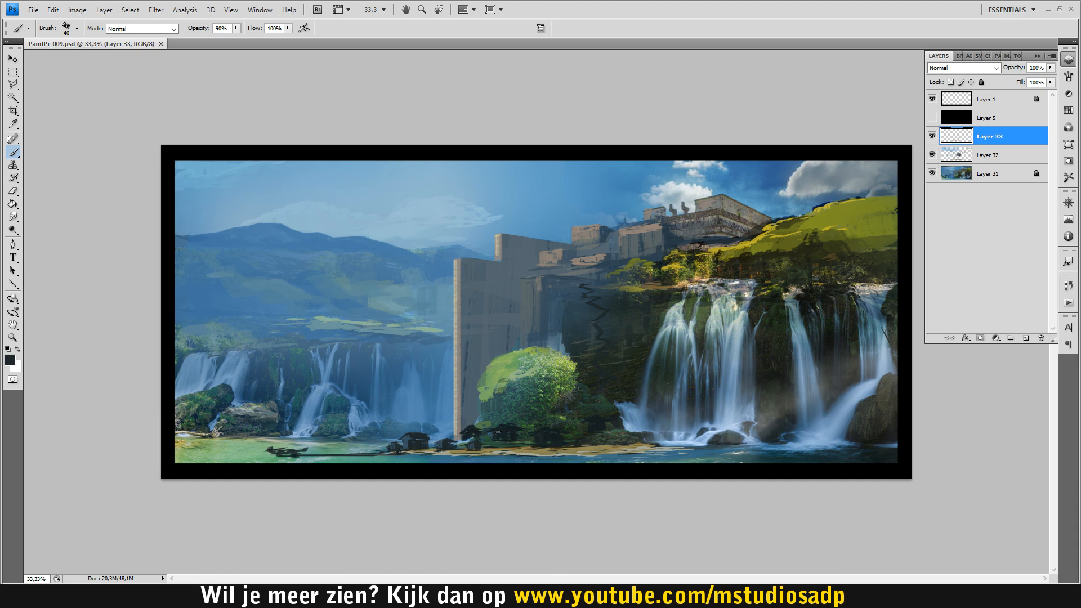
key("ctrl+s")
mouse_move(621, 423)
left_mouse_down()
mouse_move(650, 425)
mouse_move(631, 430)
left_mouse_up()
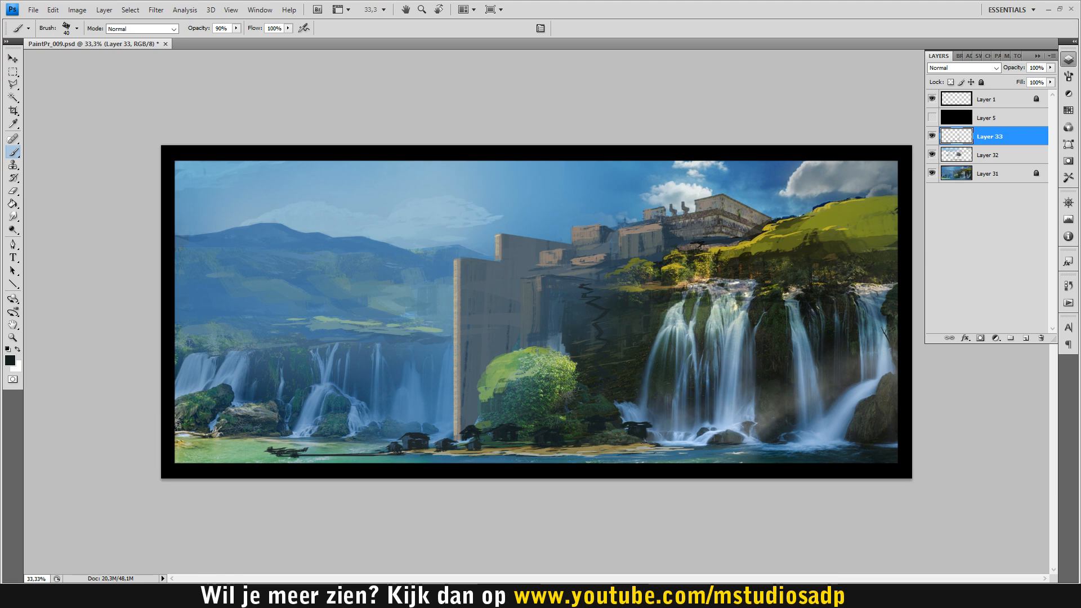
key("ctrl+s")
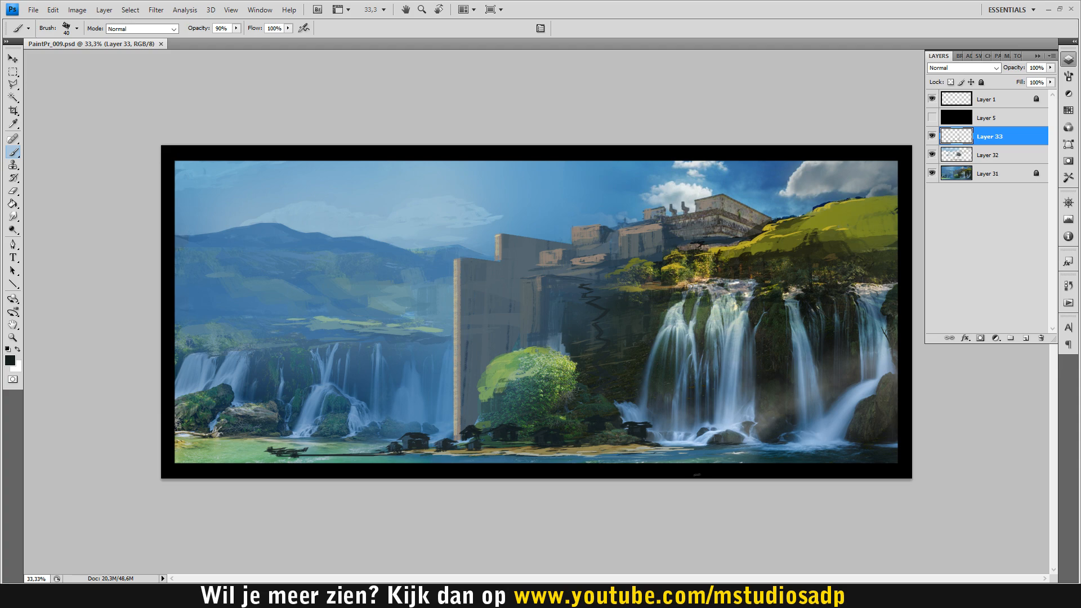
Paint a larger dark hut at the base of the large waterfall with sampled dark tones, undoing the misplaced stroke.
mouse_move(751, 427)
left_mouse_down()
mouse_move(648, 435)
mouse_move(744, 429)
left_mouse_up()
key("ctrl+z")
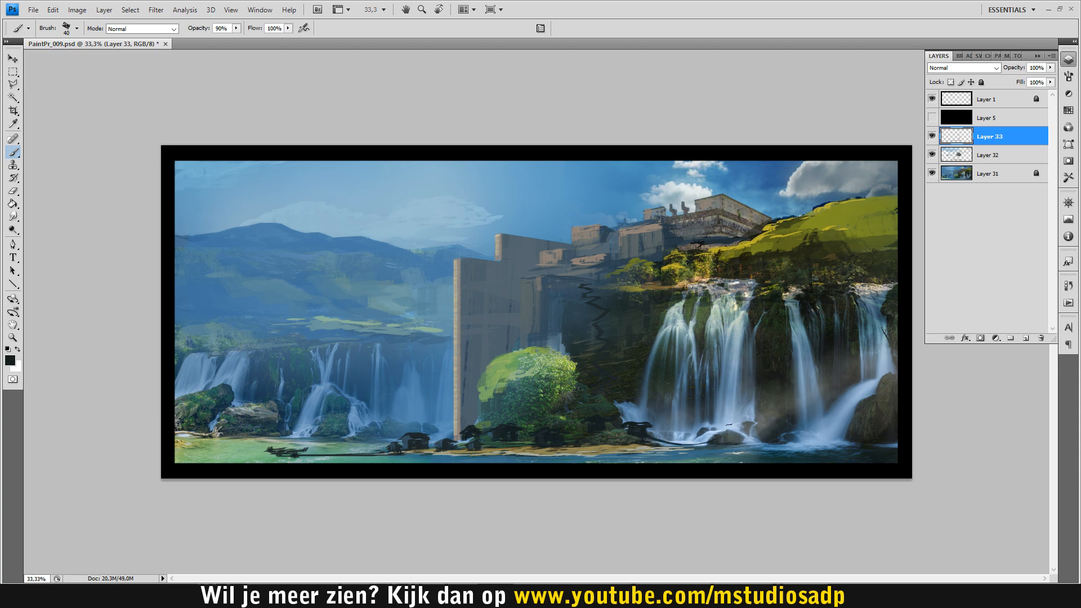
left_click(718, 431, "alt")
left_click_drag(715, 436, 715, 428)
left_click(702, 426, "alt")
left_click(706, 428, "alt")
mouse_move(724, 430)
left_mouse_down()
mouse_move(643, 428)
mouse_move(717, 432)
mouse_move(721, 420)
mouse_move(737, 424)
mouse_move(715, 441)
mouse_move(756, 434)
mouse_move(711, 439)
left_mouse_up()
left_click(644, 427, "alt")
left_click(717, 424, "alt")
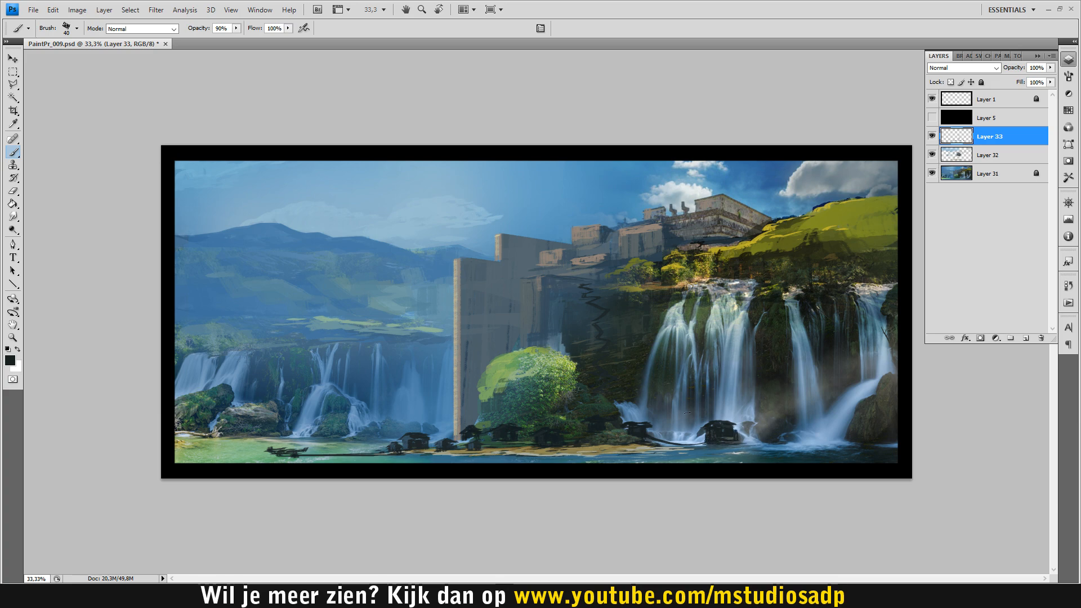
Paint another dark hut on the rock beside the waterfall's base and save the document.
mouse_move(752, 413)
left_mouse_down()
mouse_move(755, 431)
mouse_move(770, 412)
mouse_move(767, 428)
left_mouse_up()
left_click(784, 420, "alt")
key("ctrl+s")
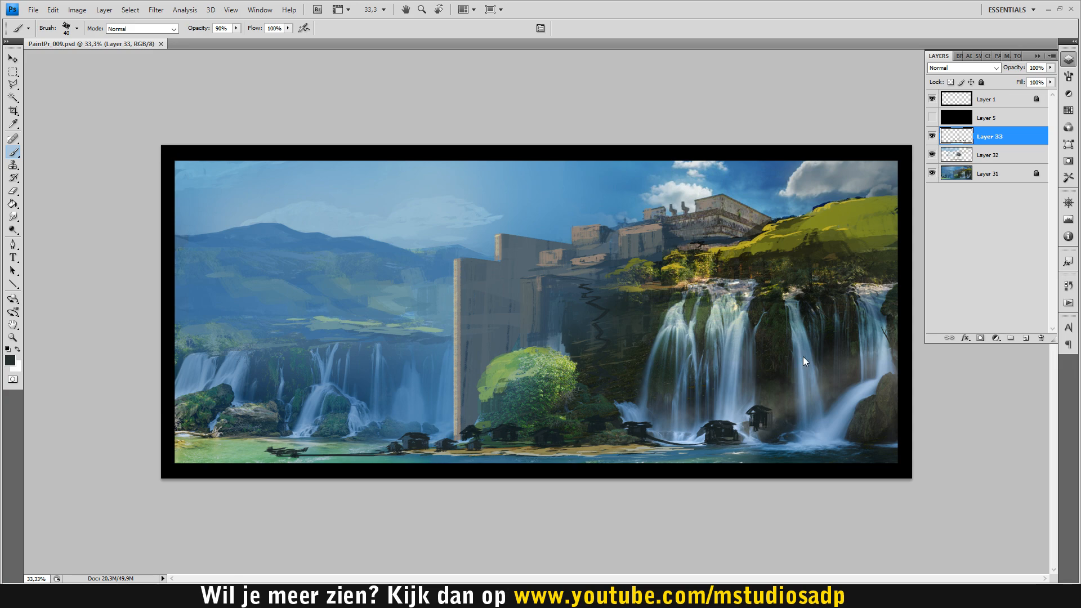
Add small dark strokes to the upper cliff below the ruins, save, and compare the painting with Layer 33 hidden and shown.
left_click(651, 294, "alt")
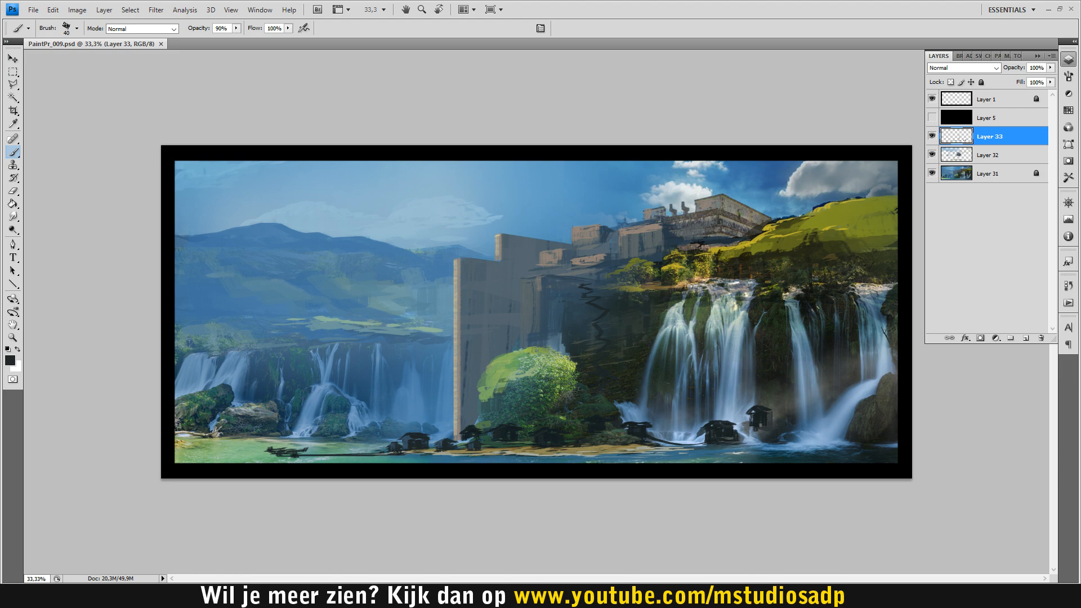
left_click_drag(669, 258, 680, 255)
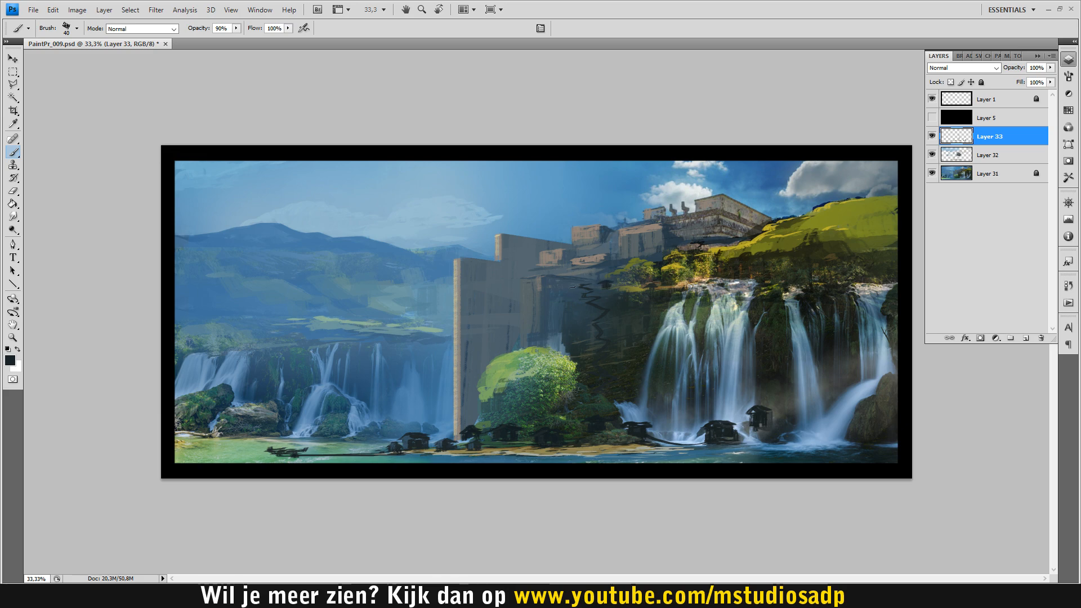
key("ctrl+s")
left_click(665, 257)
left_click_drag(666, 255, 669, 253, "ctrl")
left_click(931, 135)
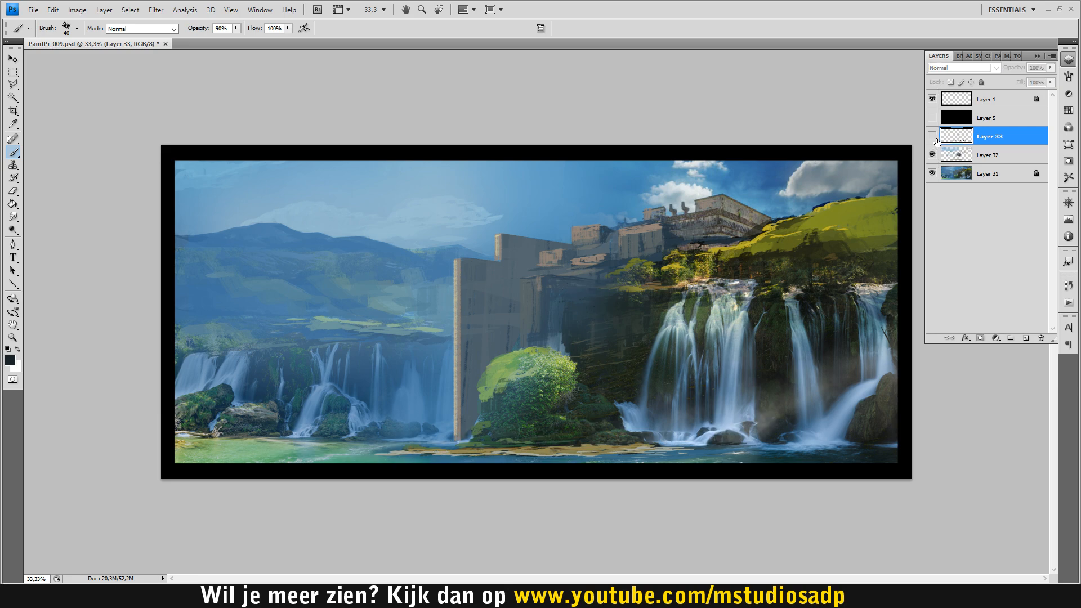
left_click(931, 135)
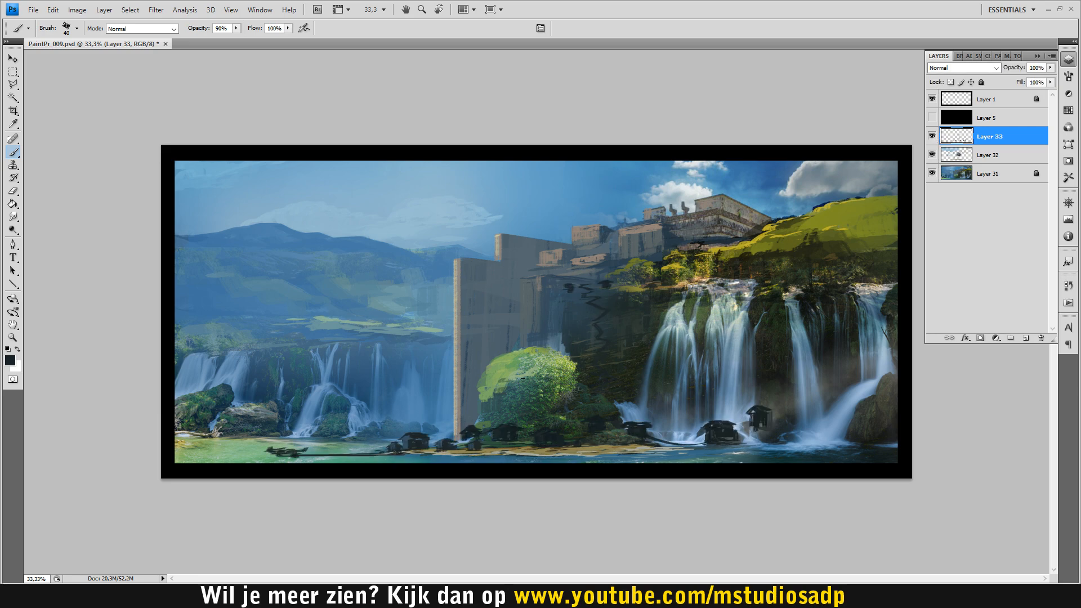
Create a new layer above Layer 33 and prepare the soft airbrush with a sampled sky blue, enlarged to 1100 px.
left_click(1026, 338)
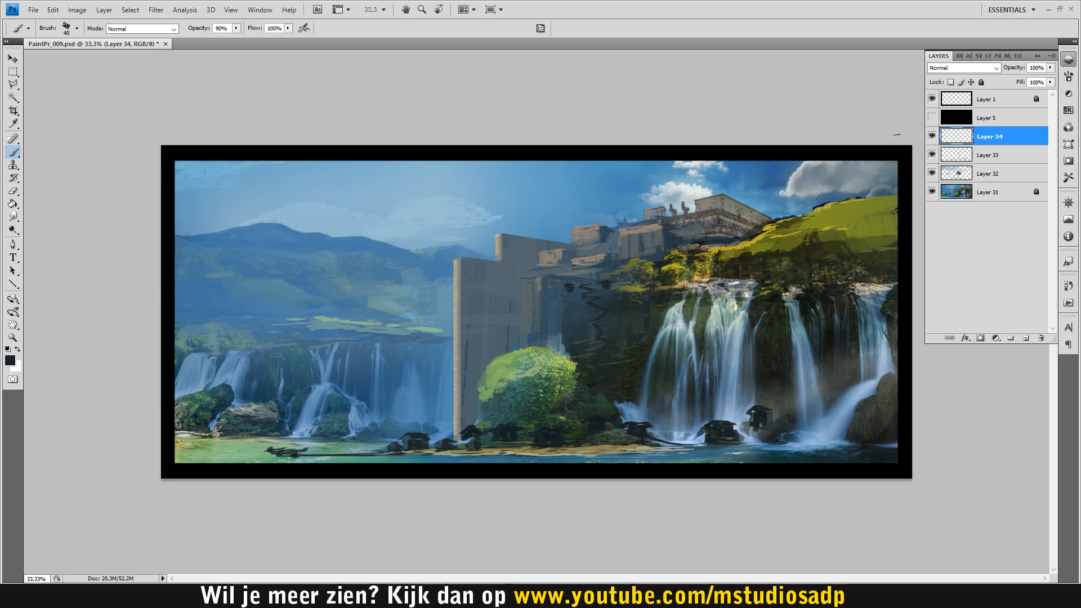
left_click(1068, 76)
left_click(1007, 209)
left_click(1036, 55)
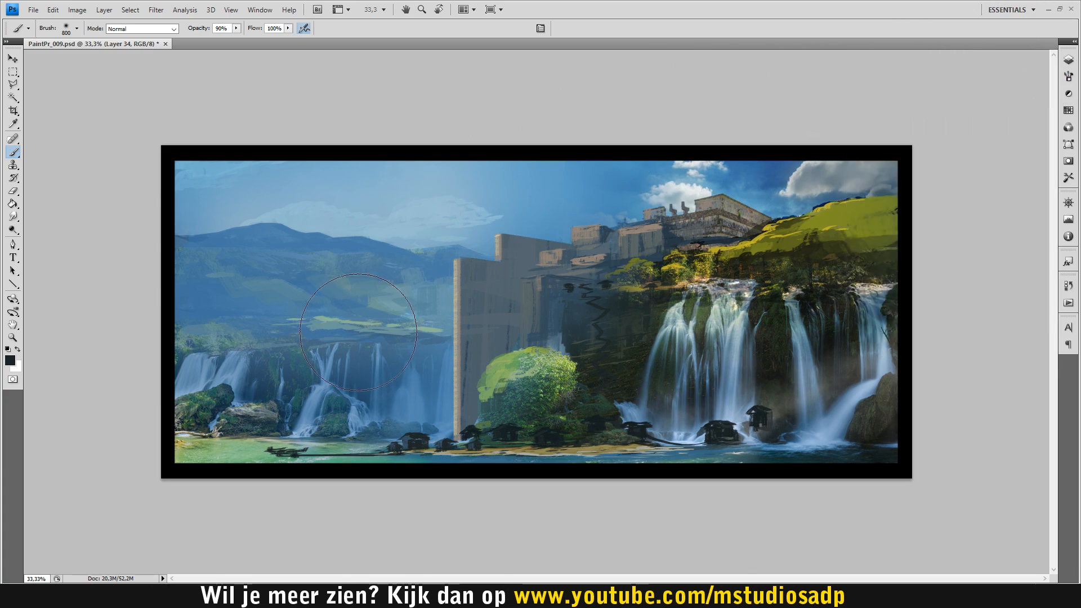
left_click(522, 212, "alt")
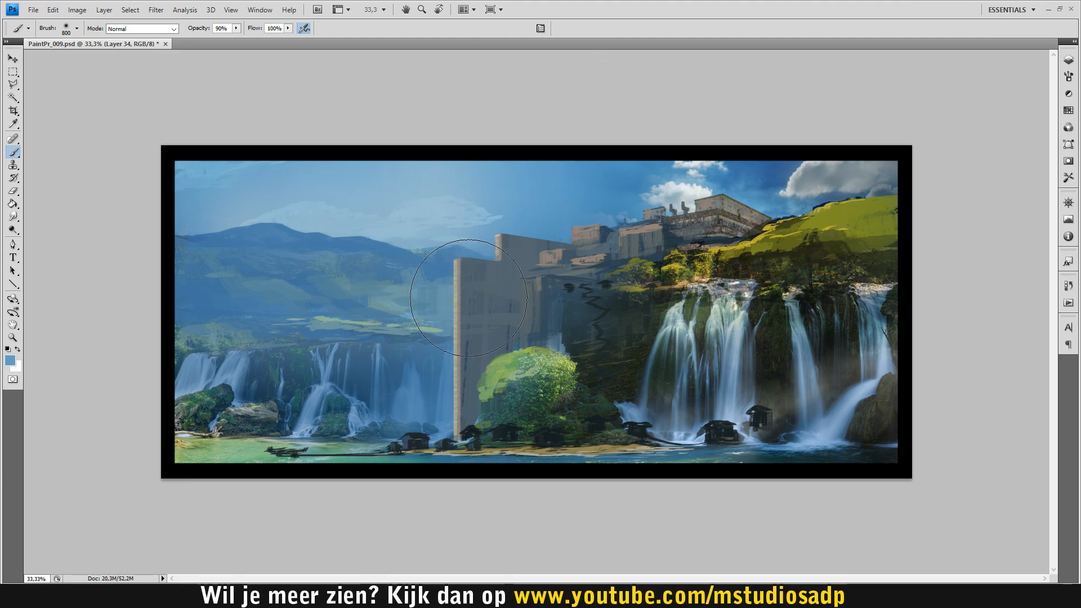
key("bracketright")
key("bracketright")
key("bracketright")
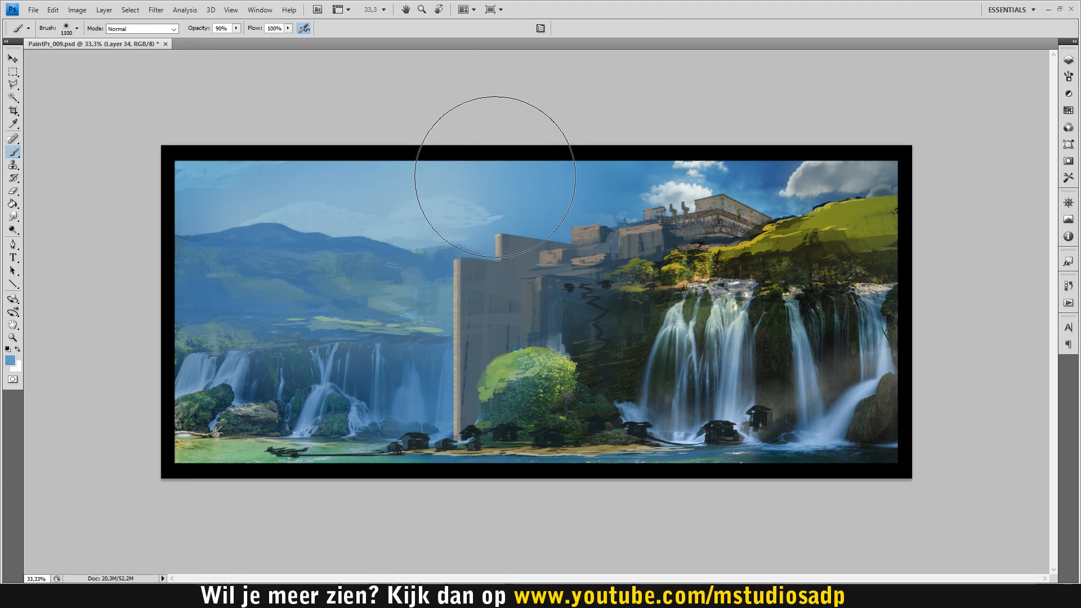
Select the tall wall, ruins, cliff and large waterfalls with the Lasso tool, tracing around the round bush, huts and foreground rocks.
key("l")
left_click(19, 86)
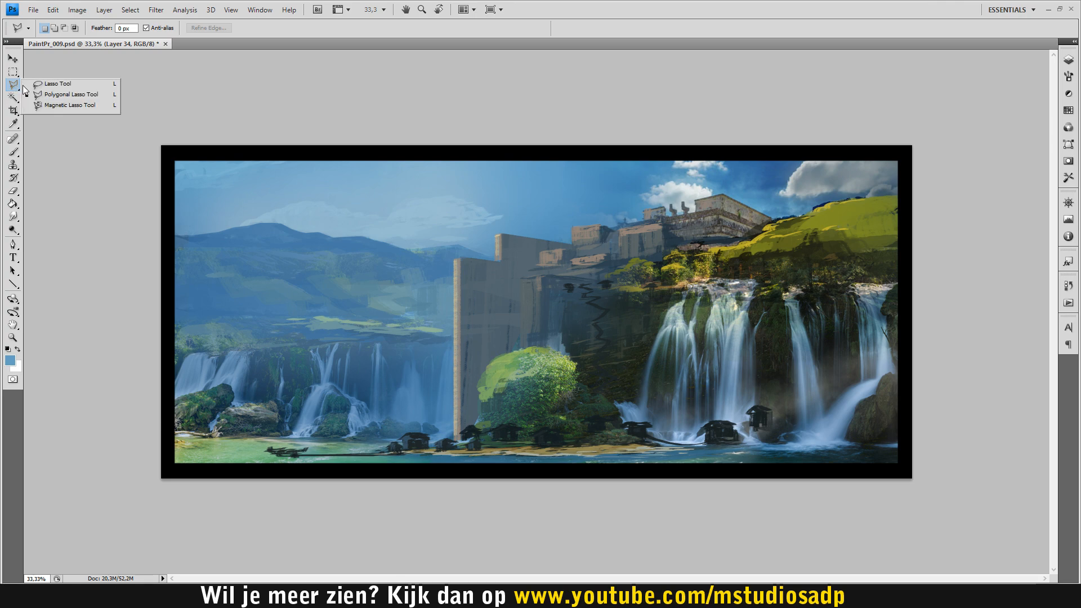
left_click(45, 84)
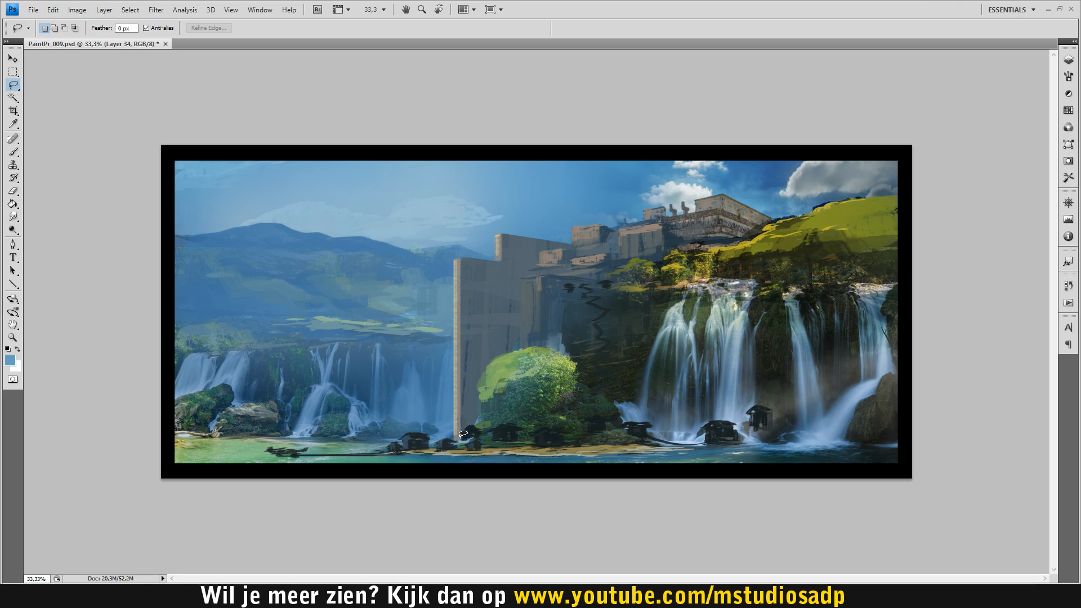
mouse_move(459, 434)
left_mouse_down()
mouse_move(482, 410)
mouse_move(480, 377)
mouse_move(520, 345)
mouse_move(548, 340)
mouse_move(600, 391)
mouse_move(621, 392)
mouse_move(653, 316)
mouse_move(682, 287)
mouse_move(657, 317)
mouse_move(622, 410)
mouse_move(670, 438)
mouse_move(717, 441)
mouse_move(723, 415)
mouse_move(738, 427)
mouse_move(779, 406)
mouse_move(820, 431)
mouse_move(857, 426)
mouse_move(880, 378)
mouse_move(893, 379)
mouse_move(945, 328)
mouse_move(958, 206)
mouse_move(895, 116)
mouse_move(490, 187)
mouse_move(439, 208)
mouse_move(460, 409)
left_mouse_up()
Refine the selection's border around the cliff beside the waterfall, the nearby hut and the outer rock by subtracting and adding freehand areas.
key("alt")
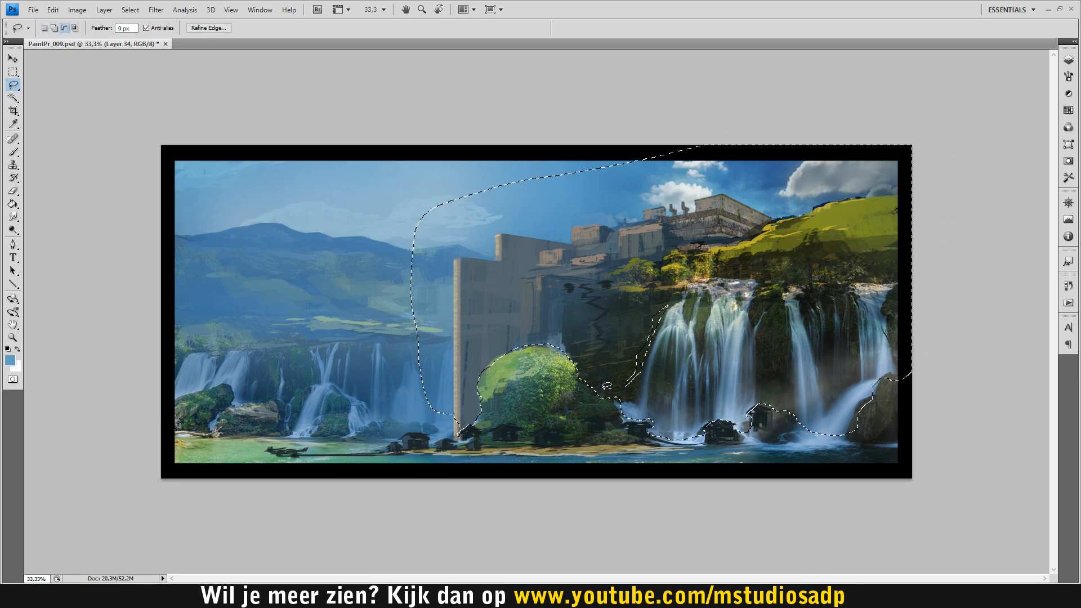
mouse_move(616, 388)
left_mouse_down()
mouse_move(680, 359)
mouse_move(611, 339)
left_mouse_up()
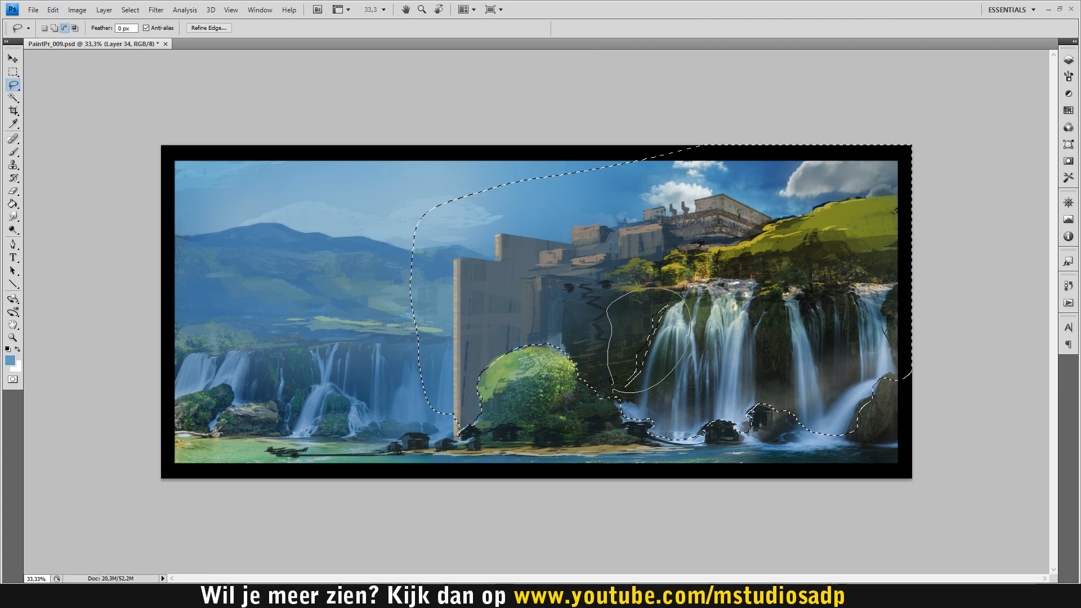
key("shift")
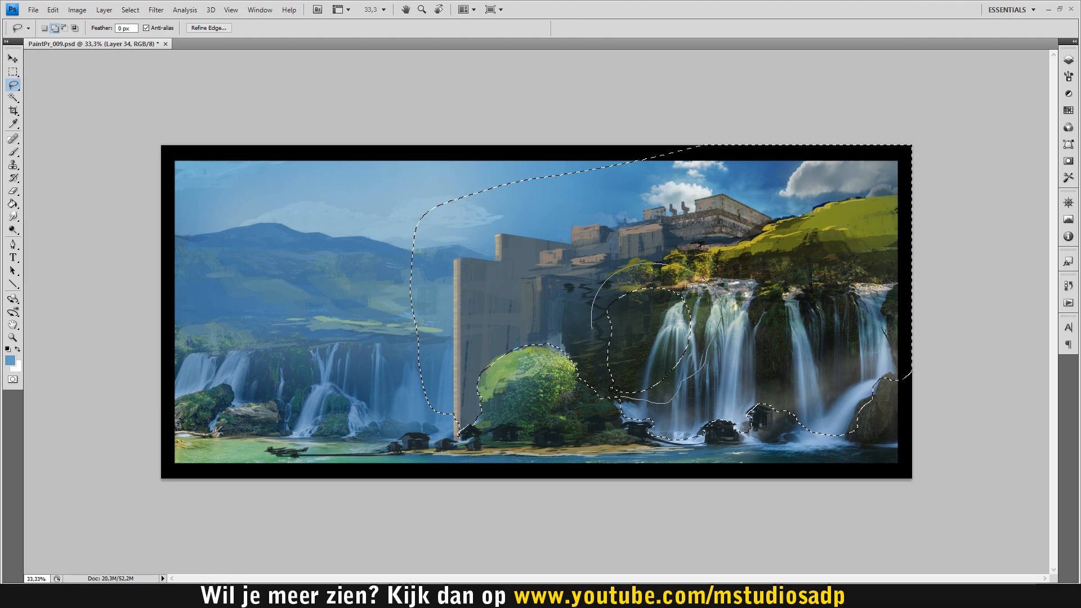
left_click_drag(591, 301, 593, 309)
key("shift")
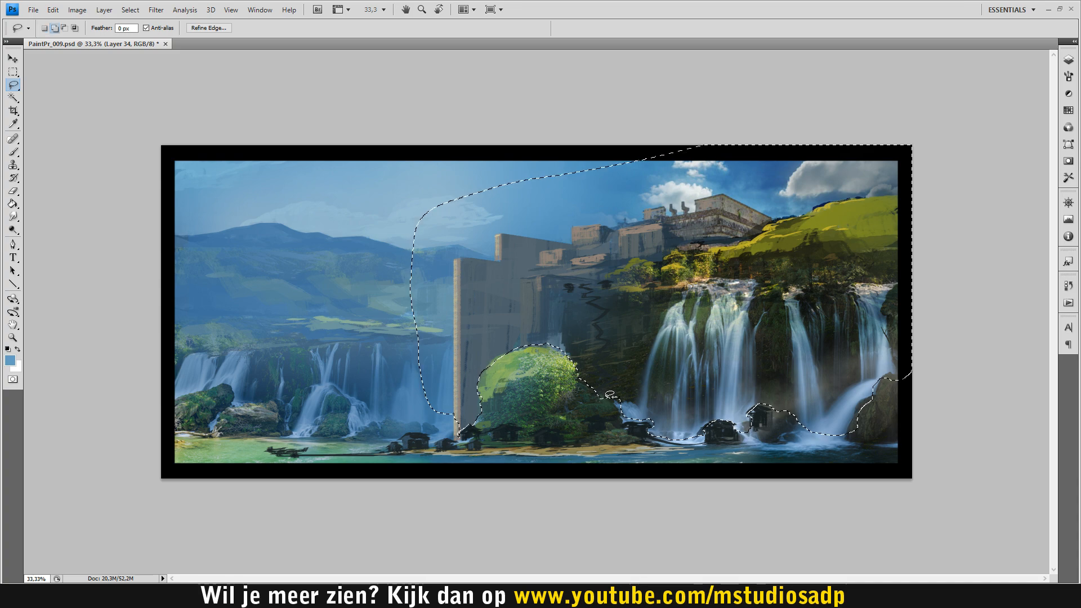
left_click_drag(899, 379, 909, 370)
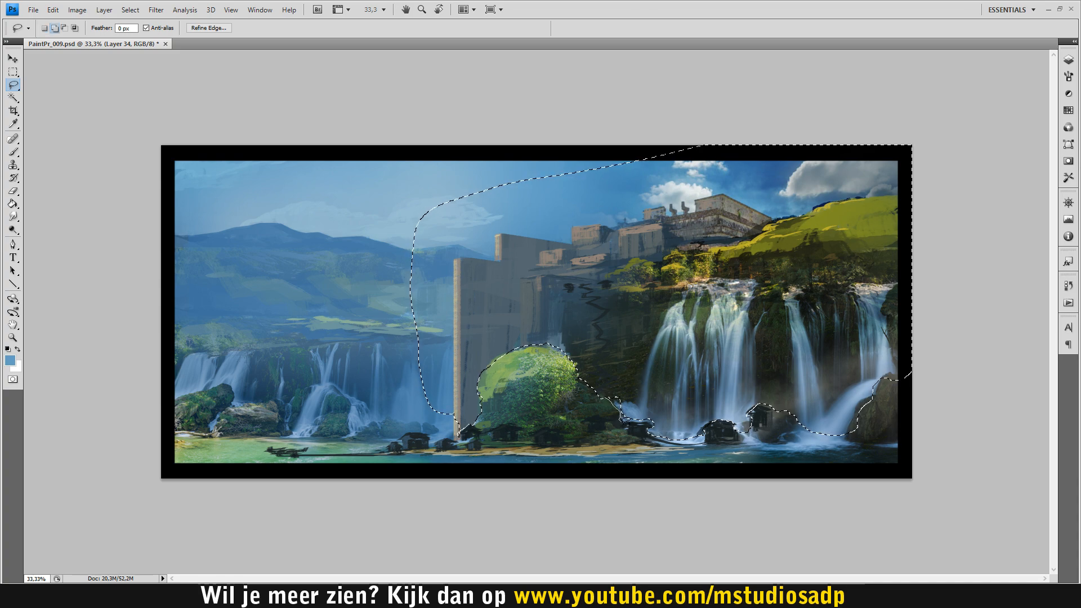
mouse_move(643, 420)
left_mouse_down()
mouse_move(656, 424)
mouse_move(651, 403)
mouse_move(609, 386)
left_mouse_up()
Switch to the 800 px soft airbrush, sample a hazy blue beside the tall wall, and enlarge the brush to 1000 px.
key("b")
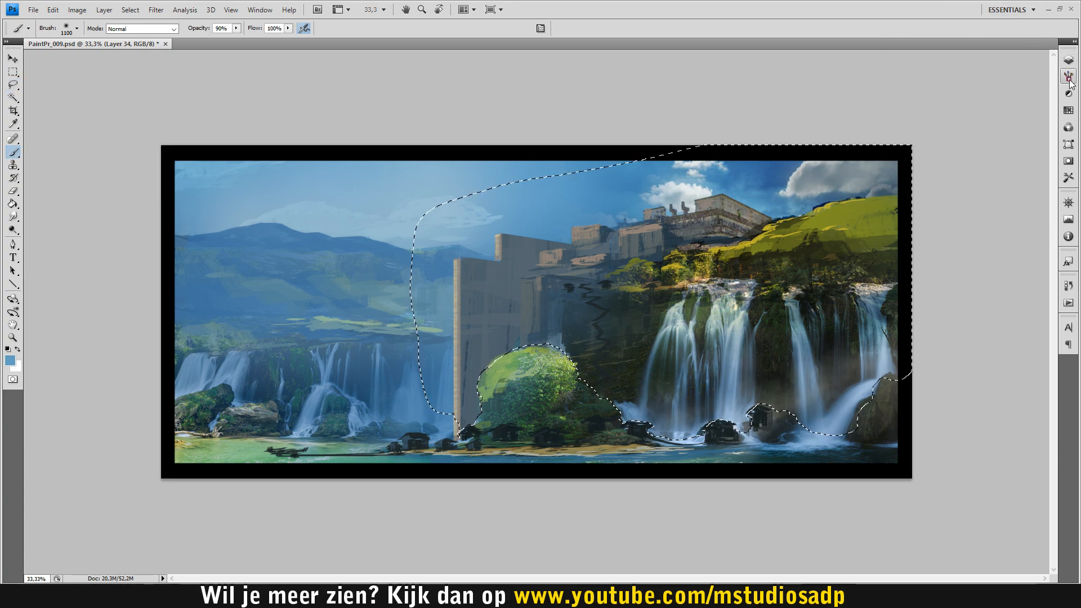
left_click(1068, 76)
left_click(1007, 212)
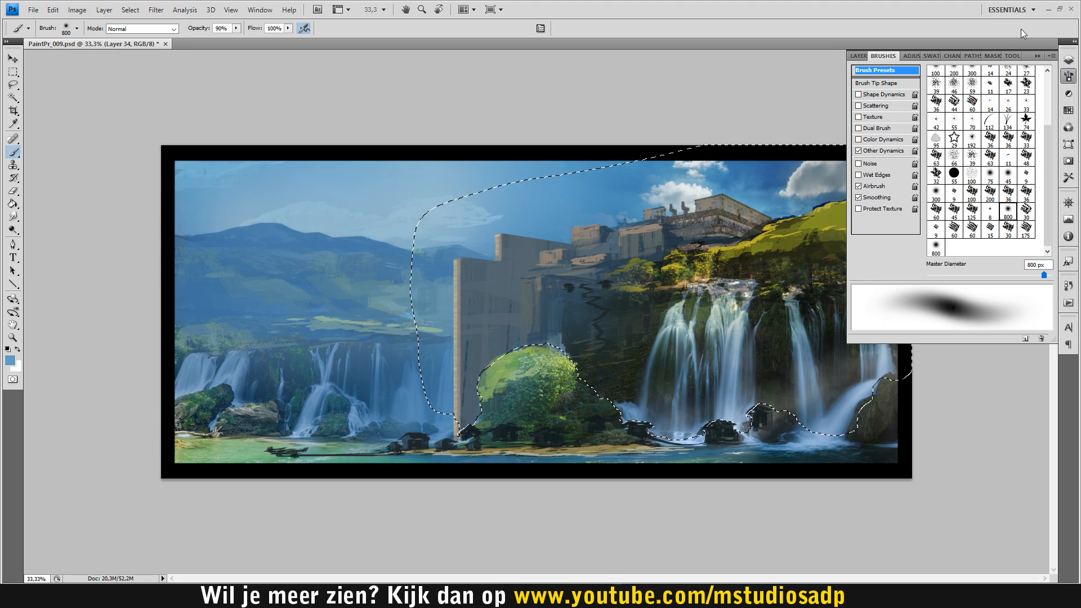
left_click(1036, 57)
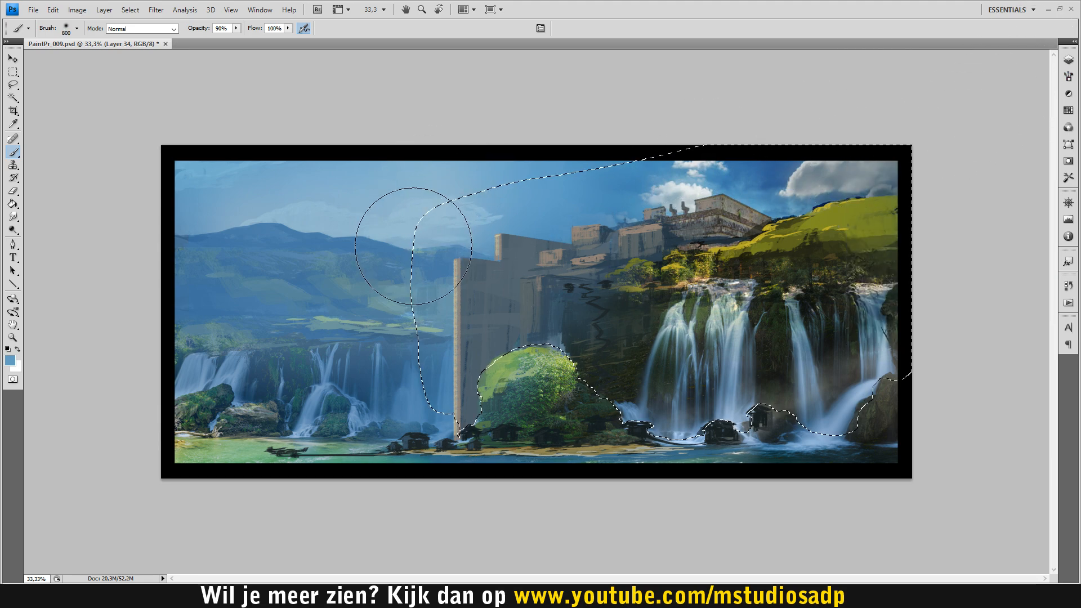
left_click(444, 360, "alt")
key("]")
key("]")
key("]")
key("]")
left_click(490, 228, "alt")
left_click(465, 224, "alt")
left_click_drag(478, 355, 554, 329)
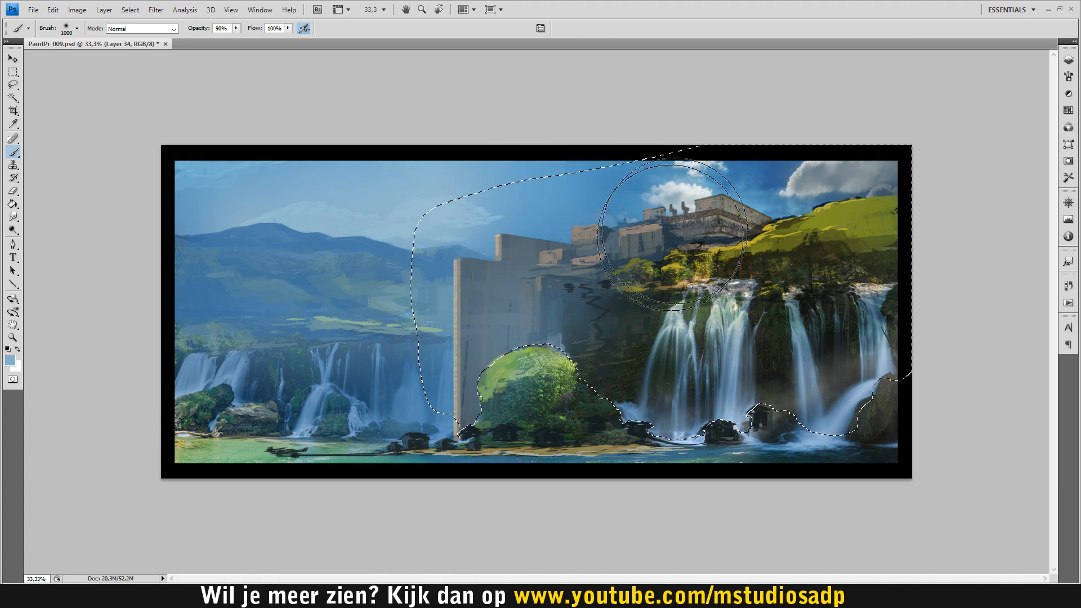
key("ctrl+z")
Airbrush soft blue haze over the wall, ruins and cliff inside the selection, using blues sampled from the surrounding painting.
left_click(444, 374, "alt")
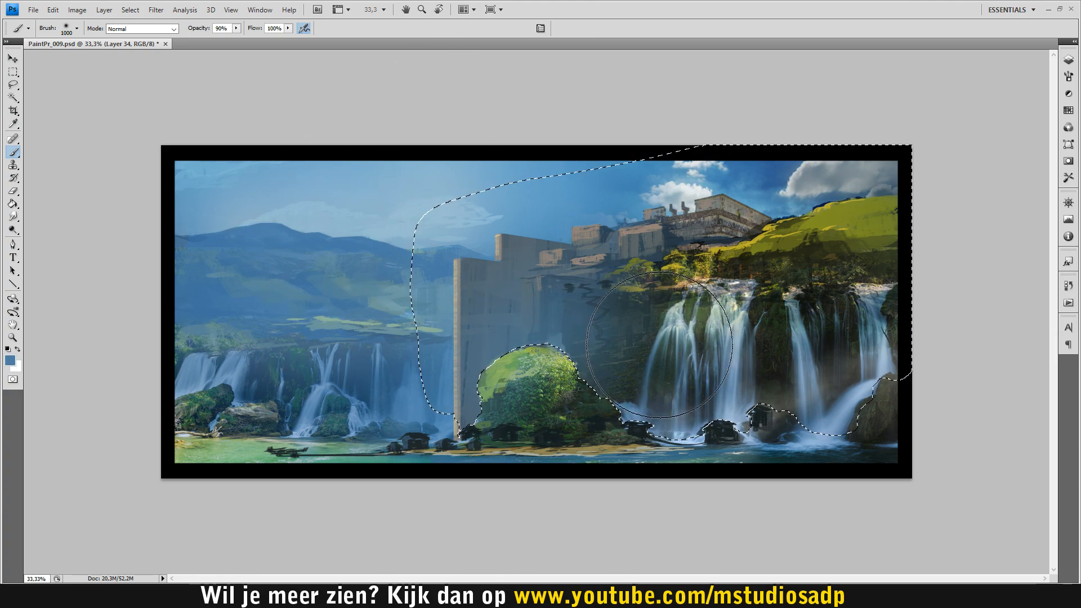
left_click_drag(501, 232, 633, 237)
left_click(581, 188, "alt")
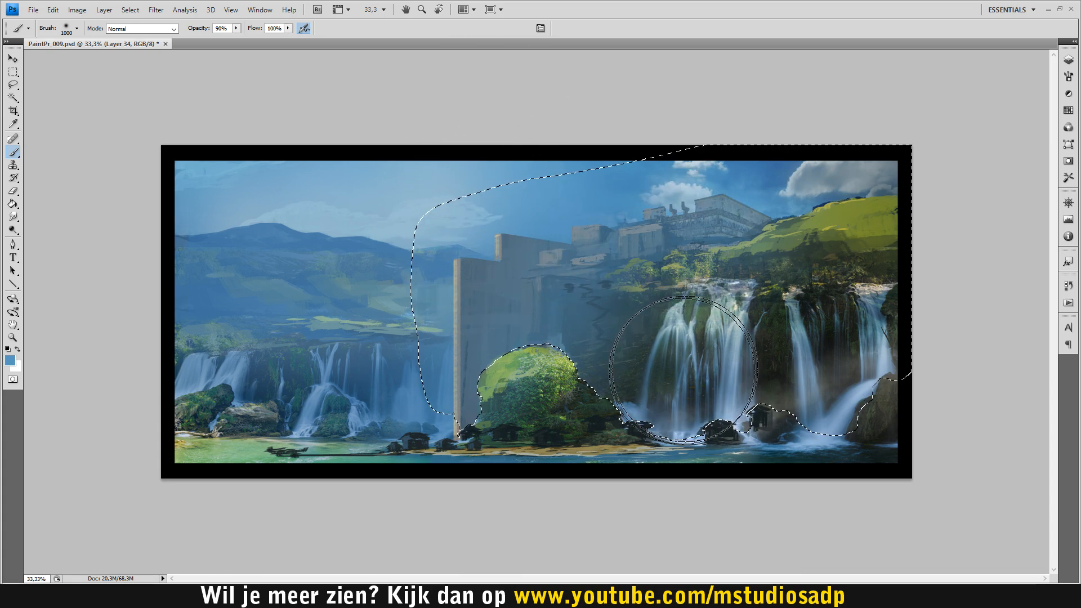
Thin the haze over the lower cliff and waterfalls with the soft eraser enlarged to 1000 px.
key("e")
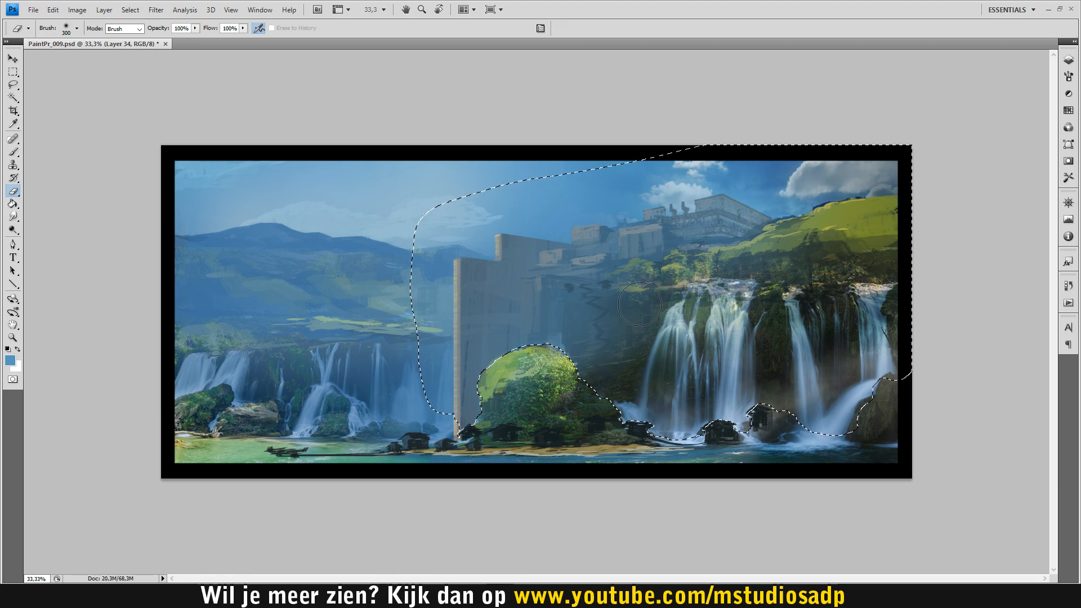
key("bracketright")
key("bracketright")
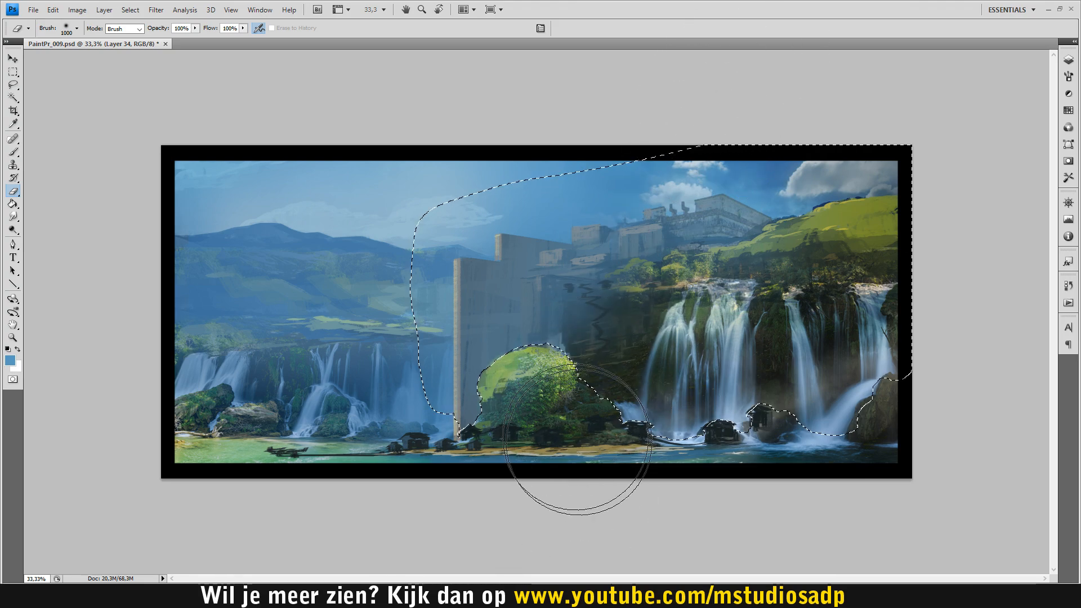
Clear the selection and save the painting.
key("m")
key("ctrl+d")
key("ctrl+s")
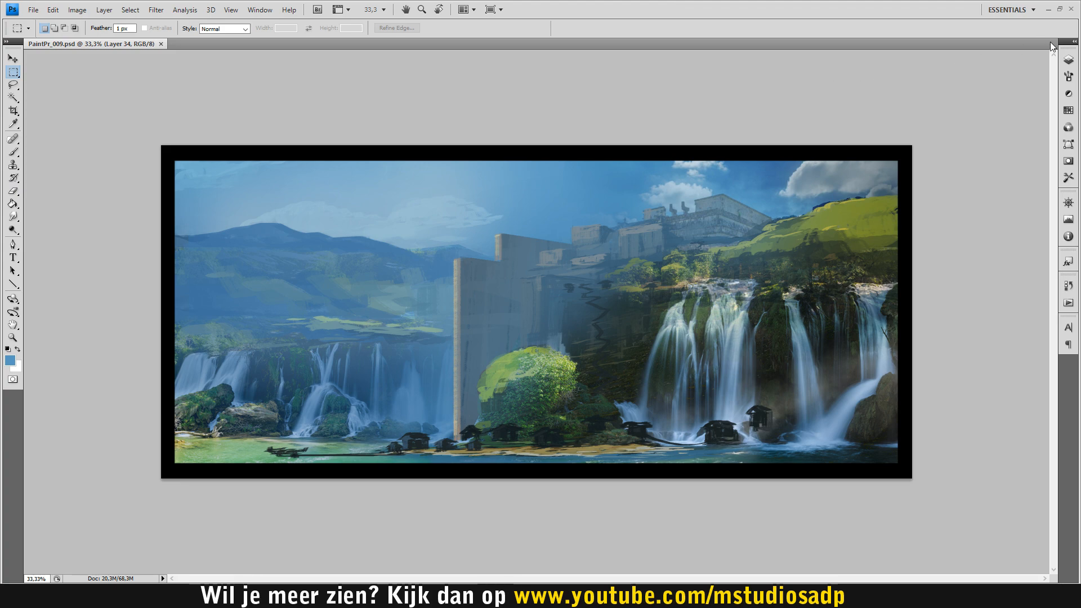
Compare the painting with and without the haze on Layer 34 by switching its visibility repeatedly.
left_click(1069, 62)
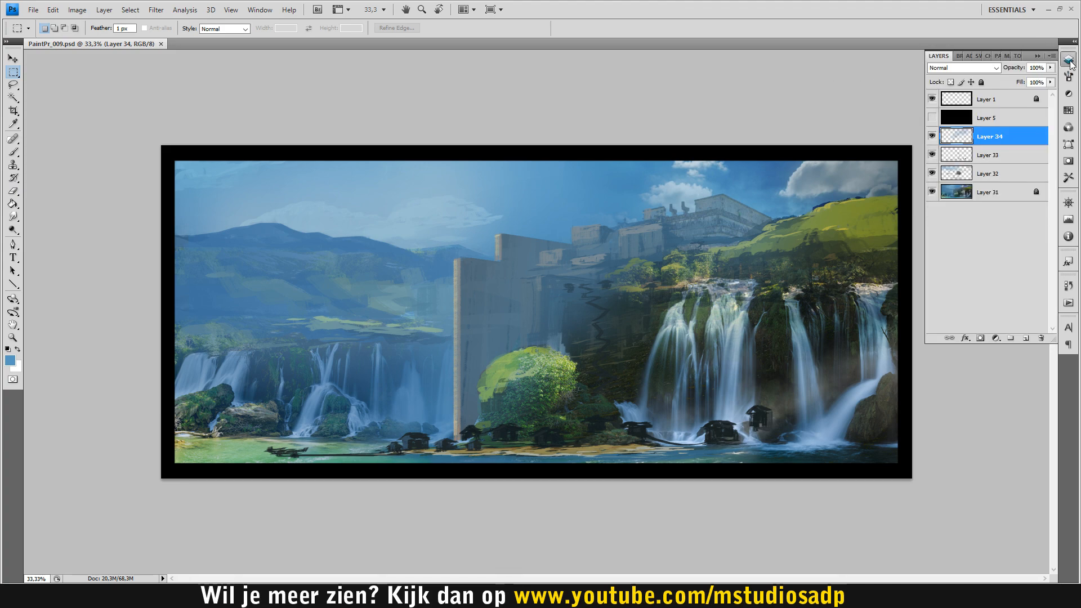
left_click(933, 137)
left_click(933, 136)
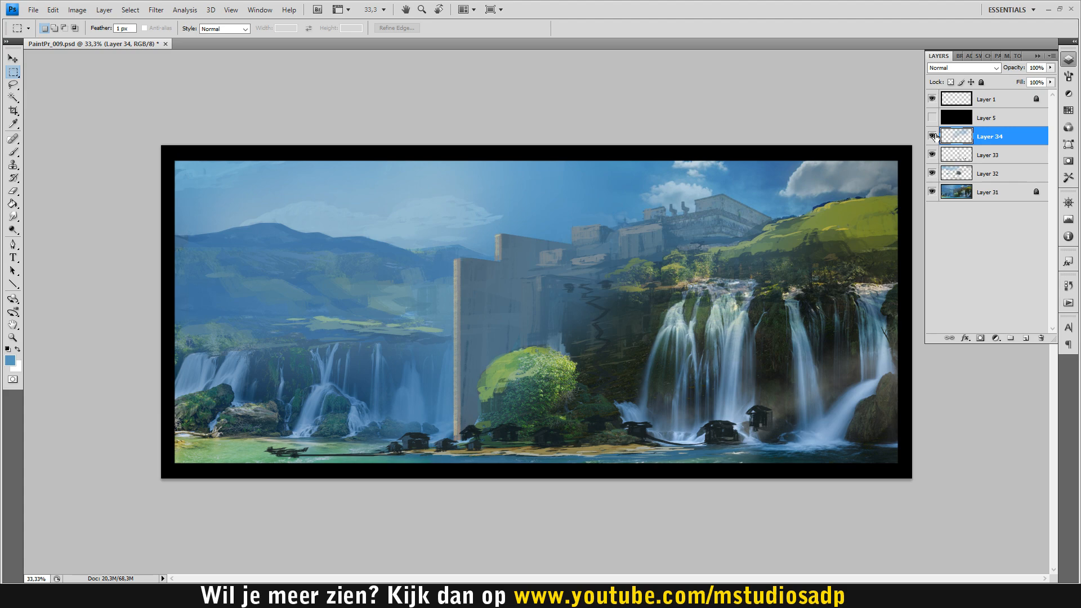
left_click(933, 136)
left_click(932, 136)
left_click(932, 136)
left_click(933, 136)
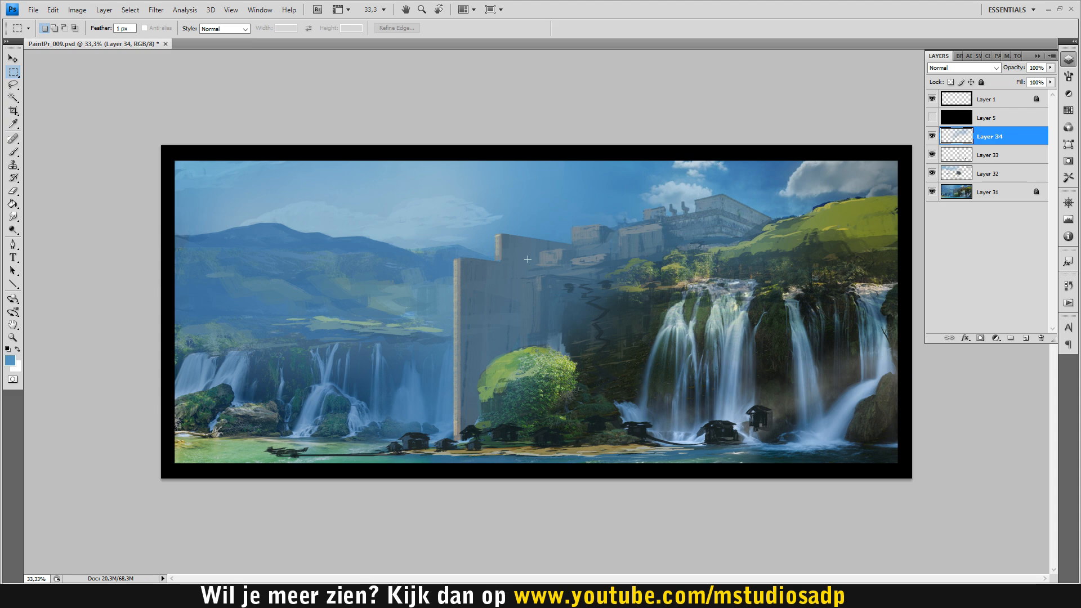
Compare the painting without the huts and haze by hiding Layers 33 and 34, showing Layer 33, and repeatedly switching Layer 34's visibility.
left_click(939, 155)
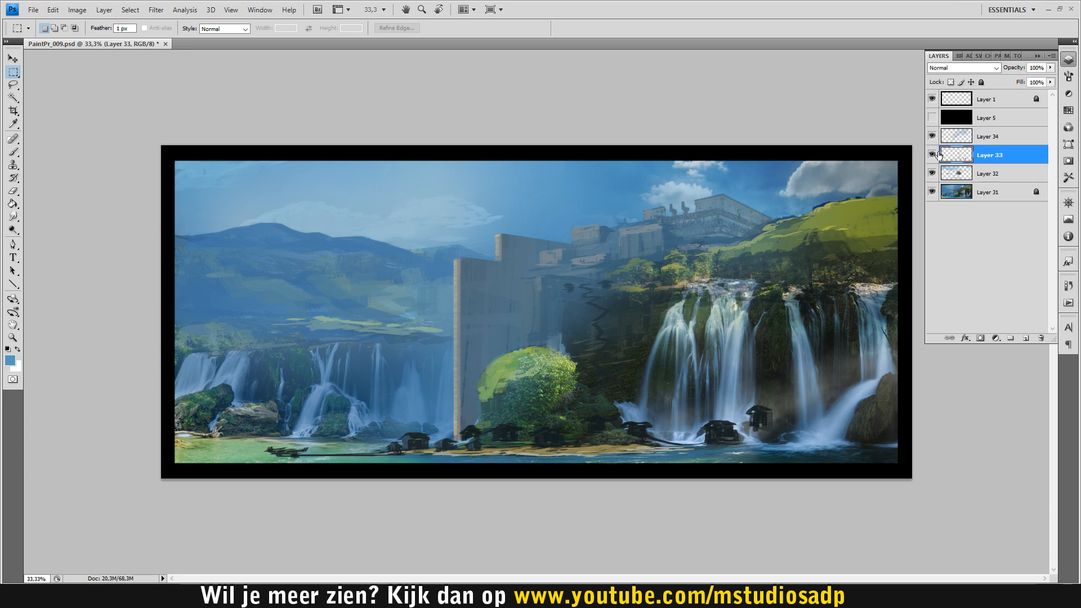
left_click(932, 155)
left_click(932, 136)
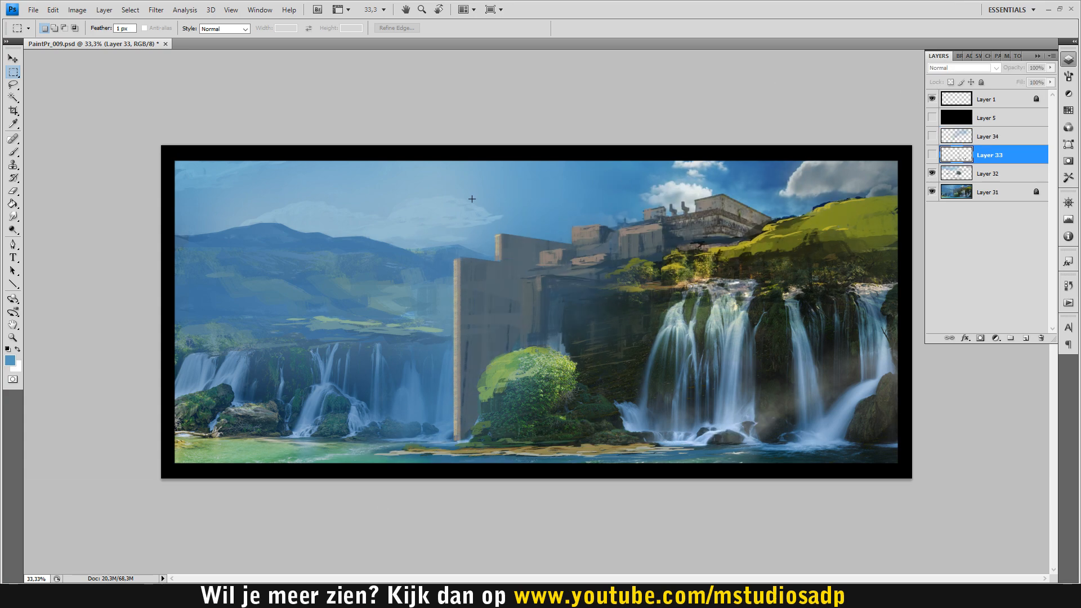
left_click(932, 155)
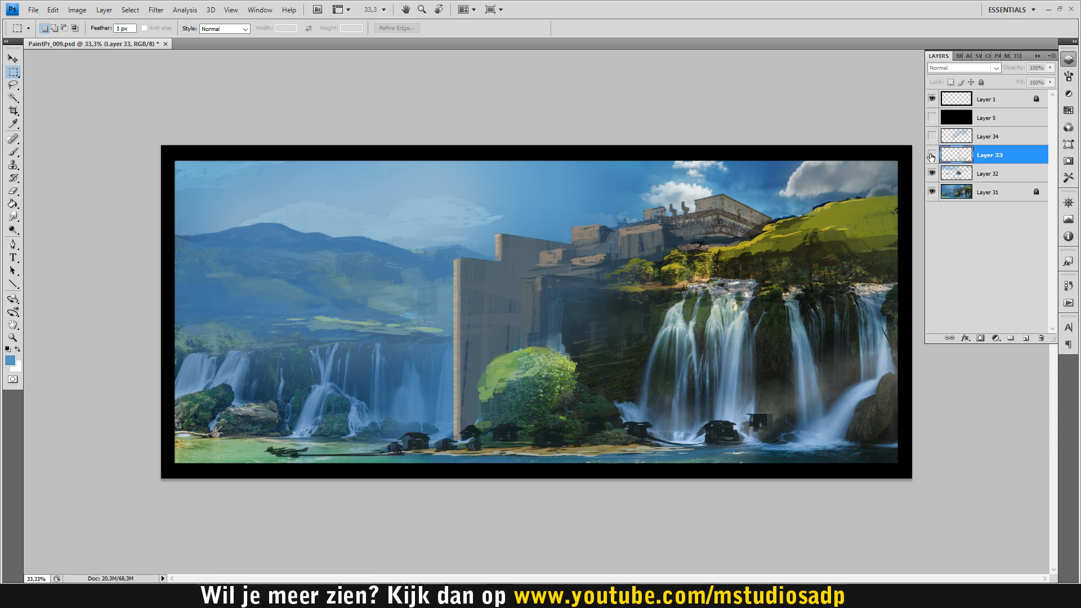
left_click(932, 137)
left_click(932, 136)
left_click(932, 137)
left_click(932, 137)
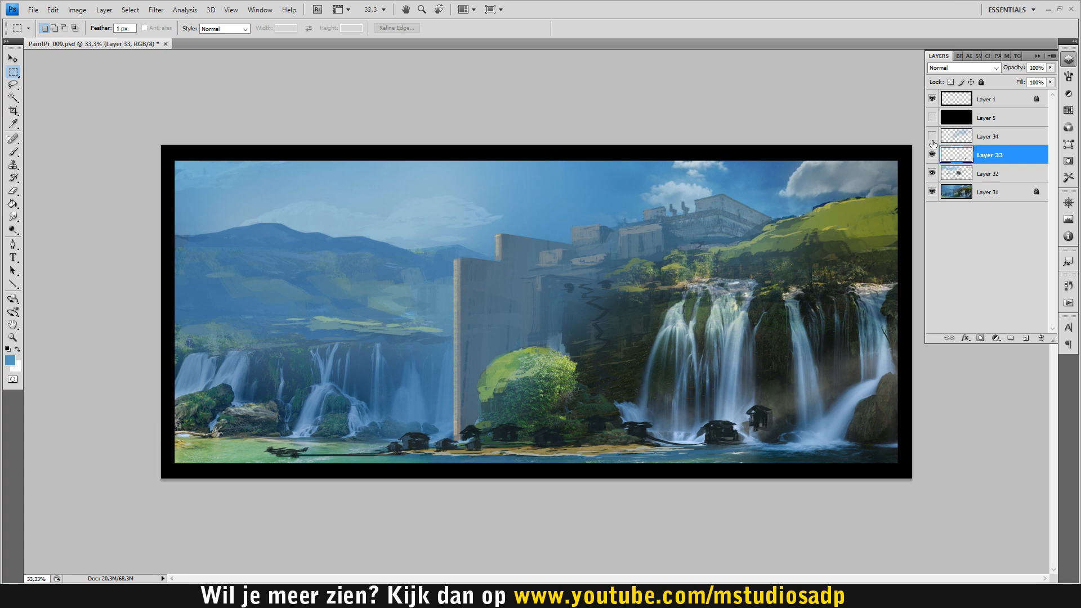
left_click(932, 141)
left_click(932, 140)
left_click(932, 141)
left_click(932, 141)
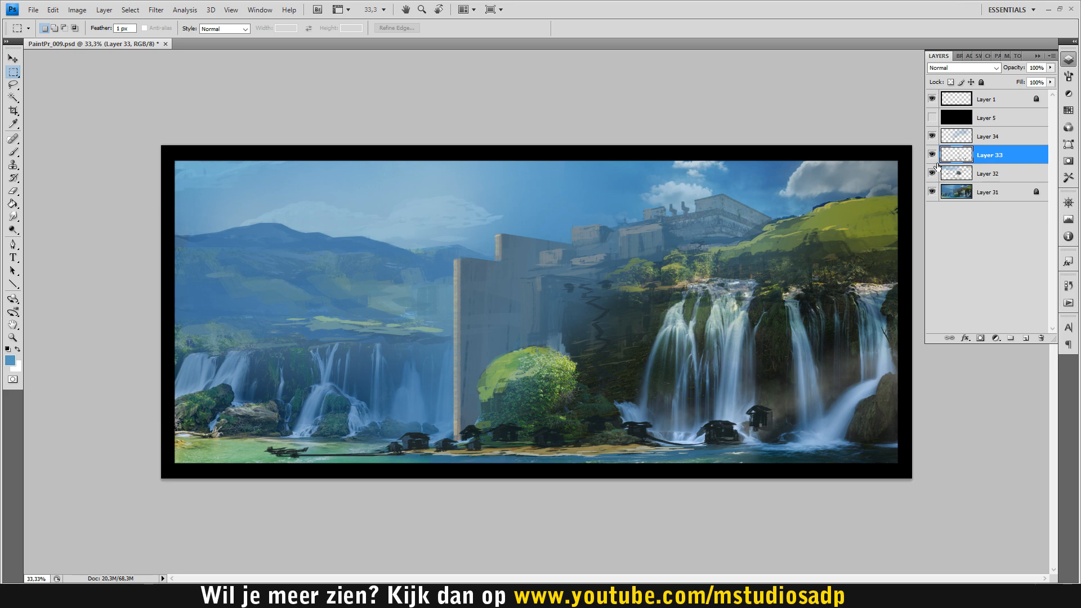
left_click(932, 136)
left_click(931, 138)
Lower the opacity of Layer 34 to 40%.
left_click(993, 136)
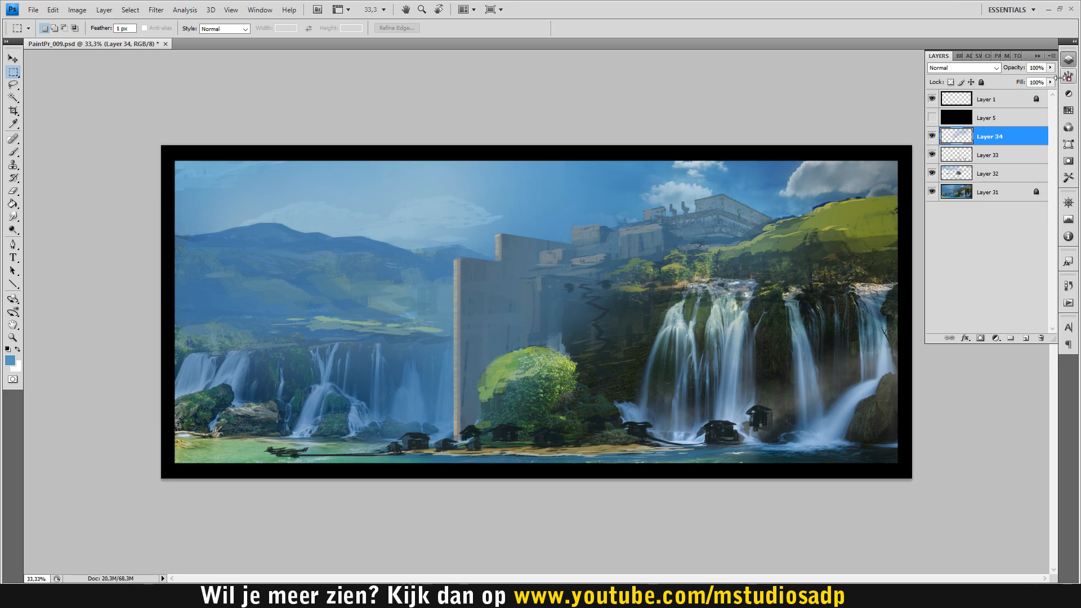
left_click(1049, 68)
left_click_drag(1030, 77, 1015, 81)
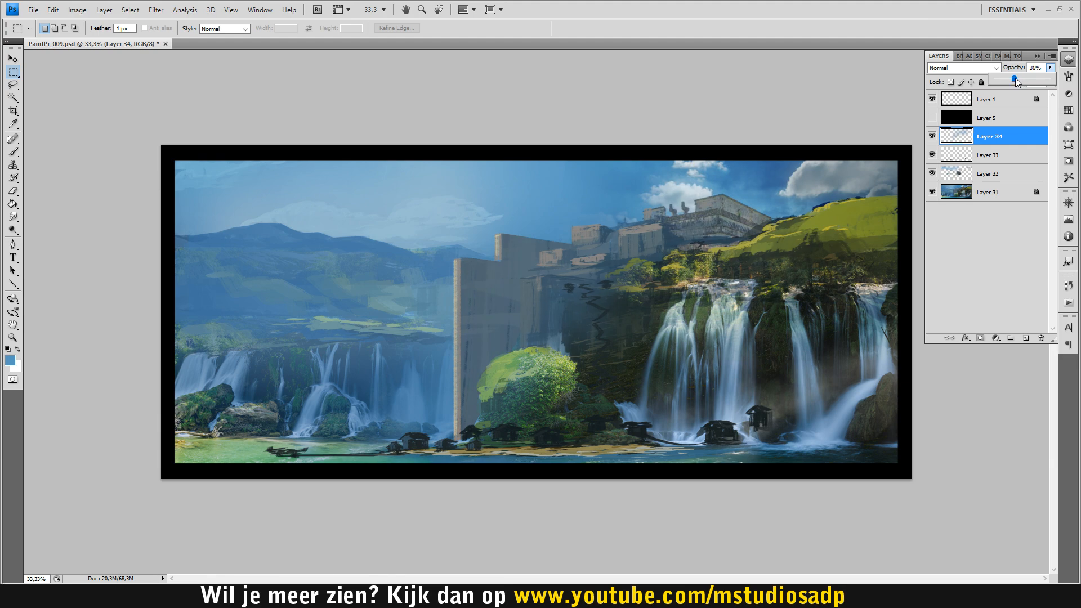
Examine how the reduced haze on Layer 34 affects depth by switching the layer off and on repeatedly.
left_click(932, 135)
left_click(932, 136)
left_click(932, 136)
left_click(931, 136)
left_click(932, 136)
left_click(932, 137)
left_click(931, 136)
left_click(933, 140)
left_click(933, 141)
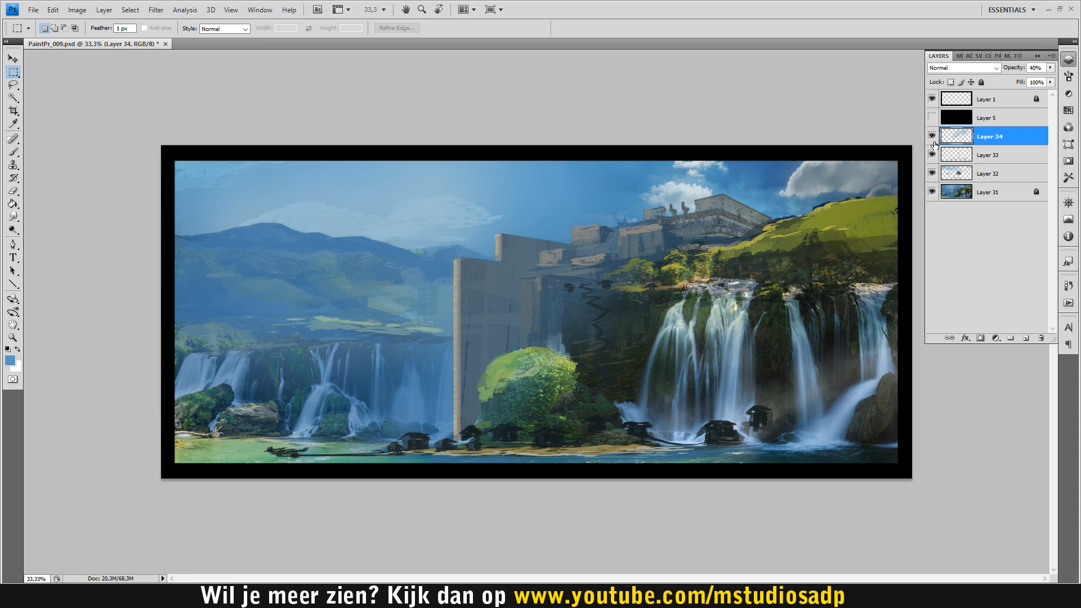
left_click(933, 140)
left_click(932, 140)
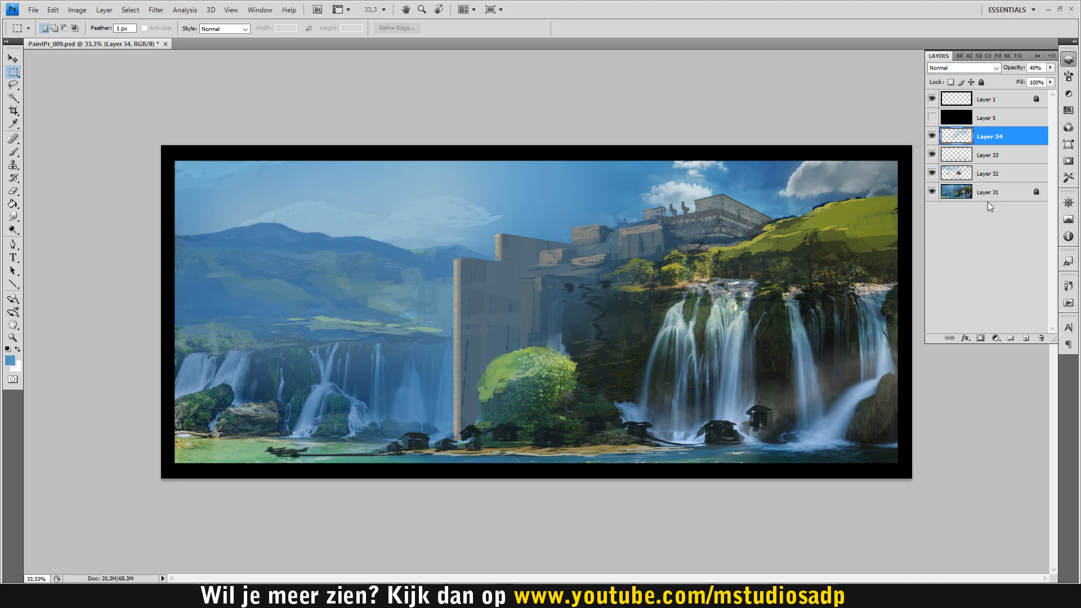
Merge Layer 34 down into Layer 33 and check the combined layer by hiding and showing it.
key("ctrl+e")
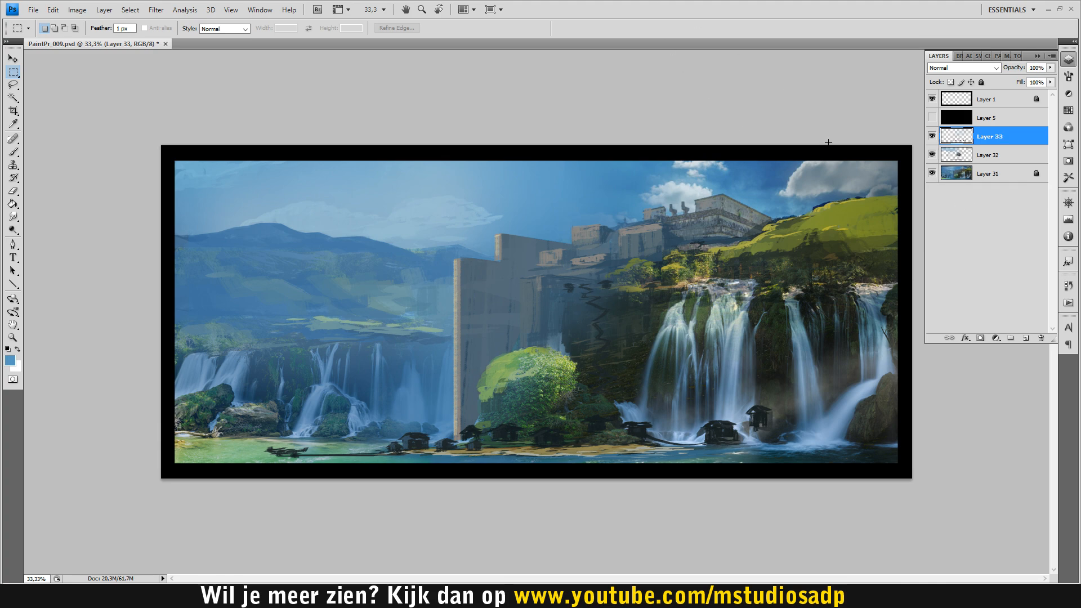
left_click(931, 136)
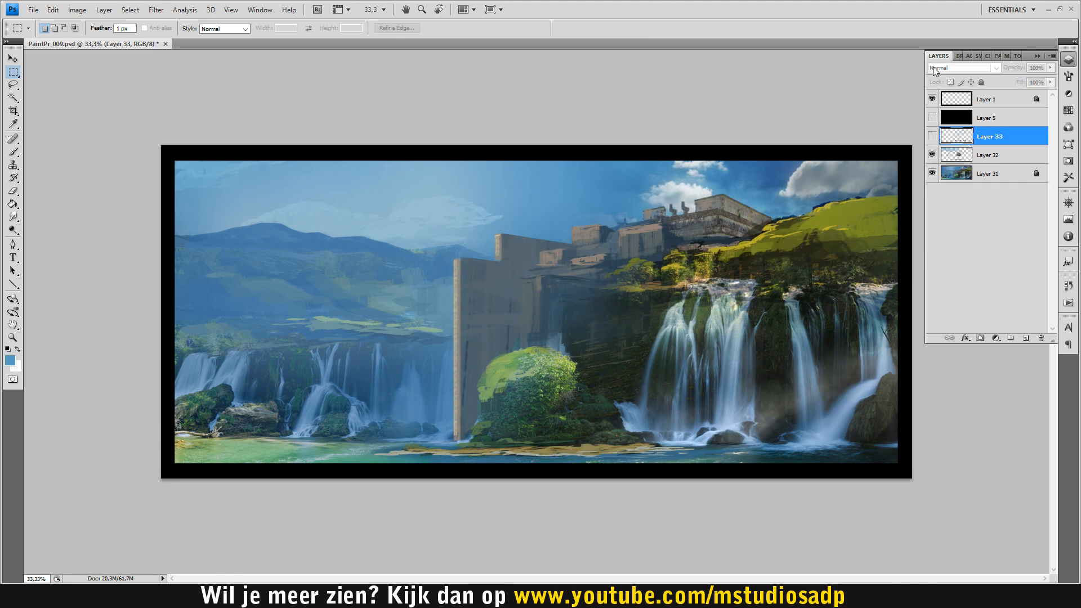
left_click(932, 138)
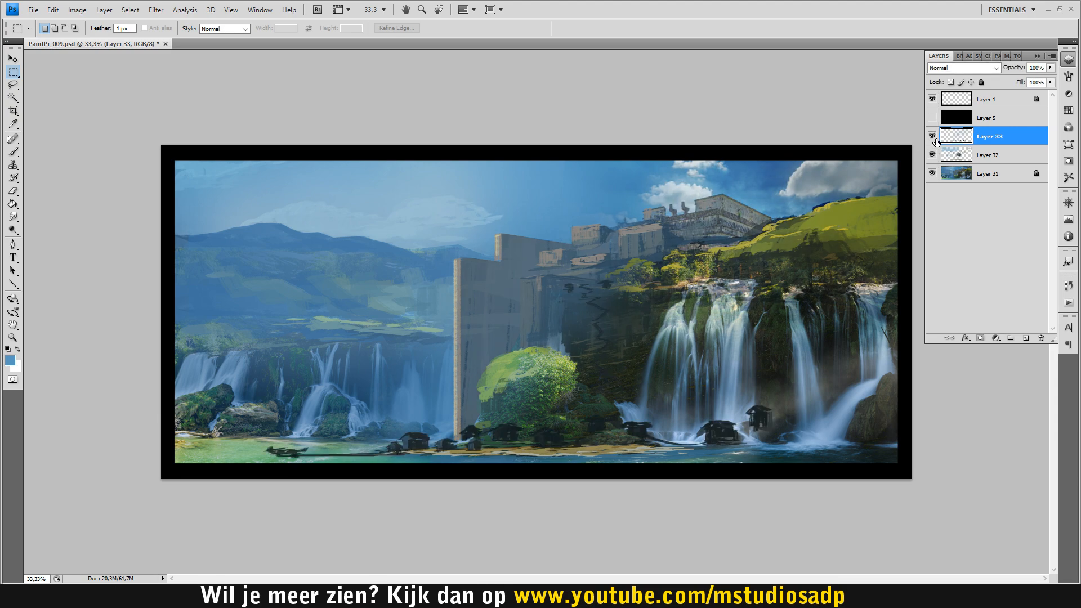
Compare the base painting with the overpainting on Layer 32 while Layer 33 is hidden.
left_click(932, 139)
left_click(930, 160)
left_click(936, 157)
left_click(934, 155)
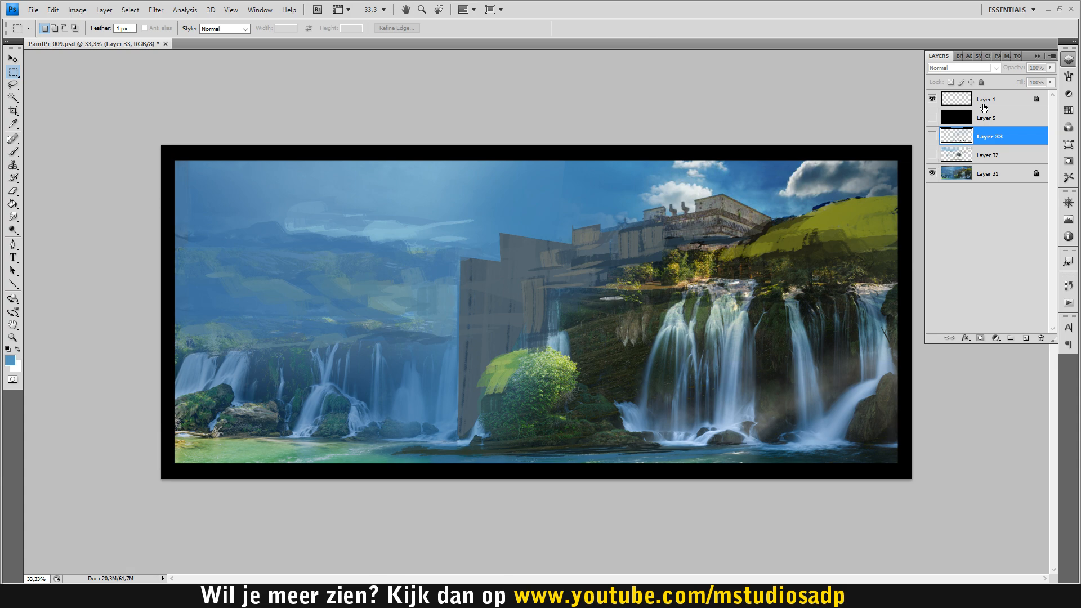
left_click(931, 155)
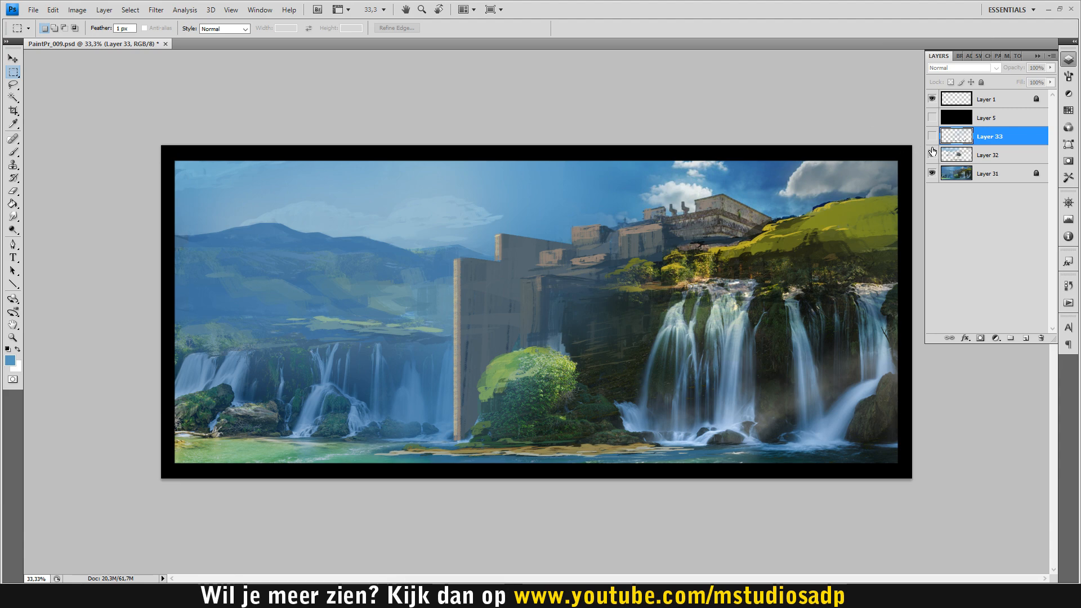
Merge Layer 32 into Layer 31, lock the merged layer again, and make Layer 33 visible and active.
left_click(980, 161)
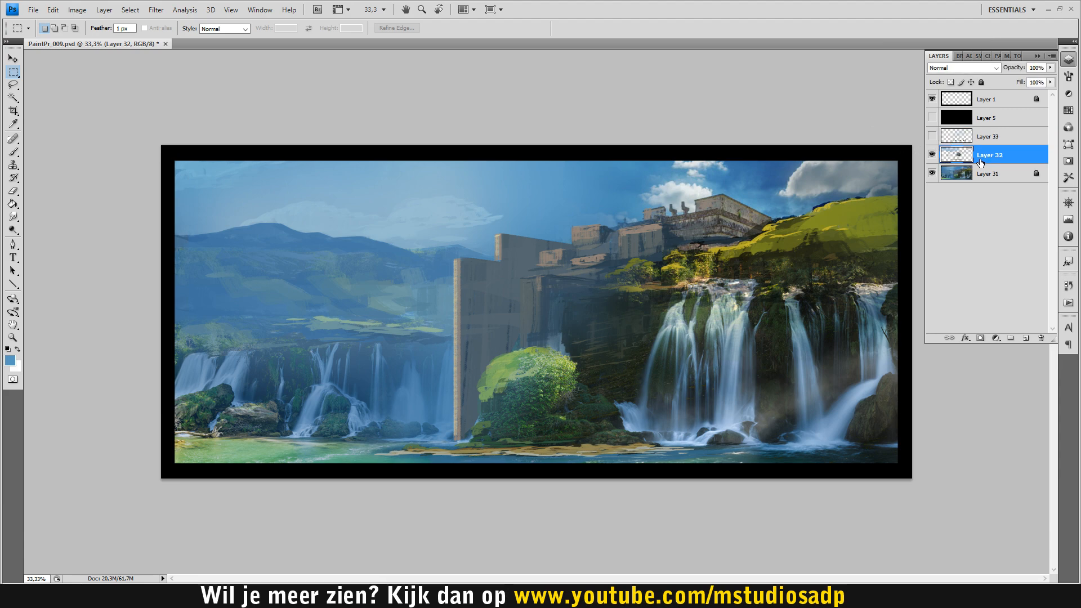
left_click(988, 173)
left_click(981, 82)
left_click(995, 162)
key("ctrl+e")
left_click(980, 82)
left_click(990, 136)
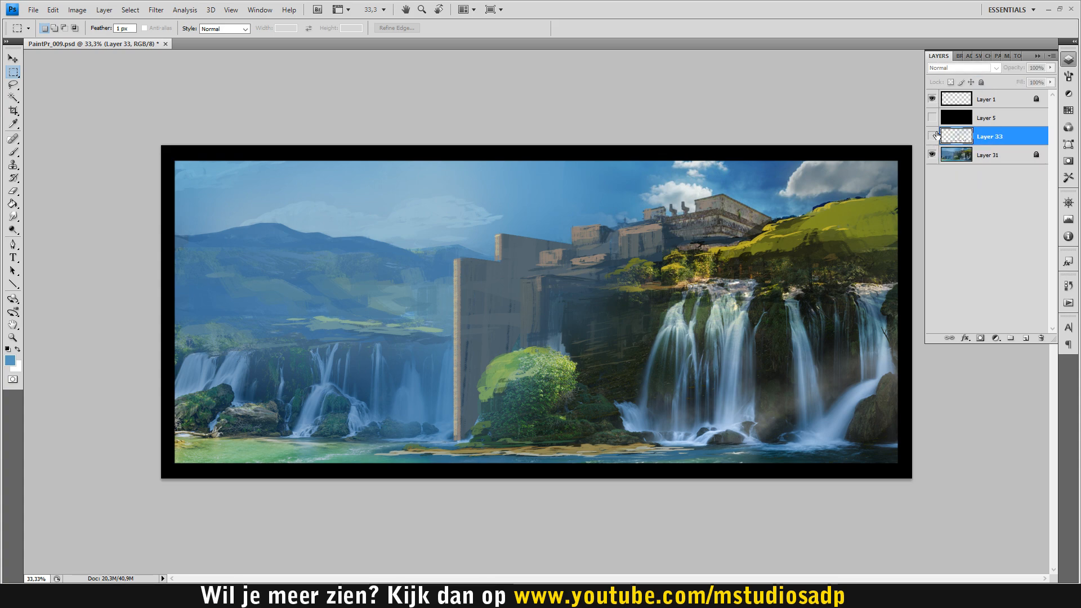
left_click(932, 135)
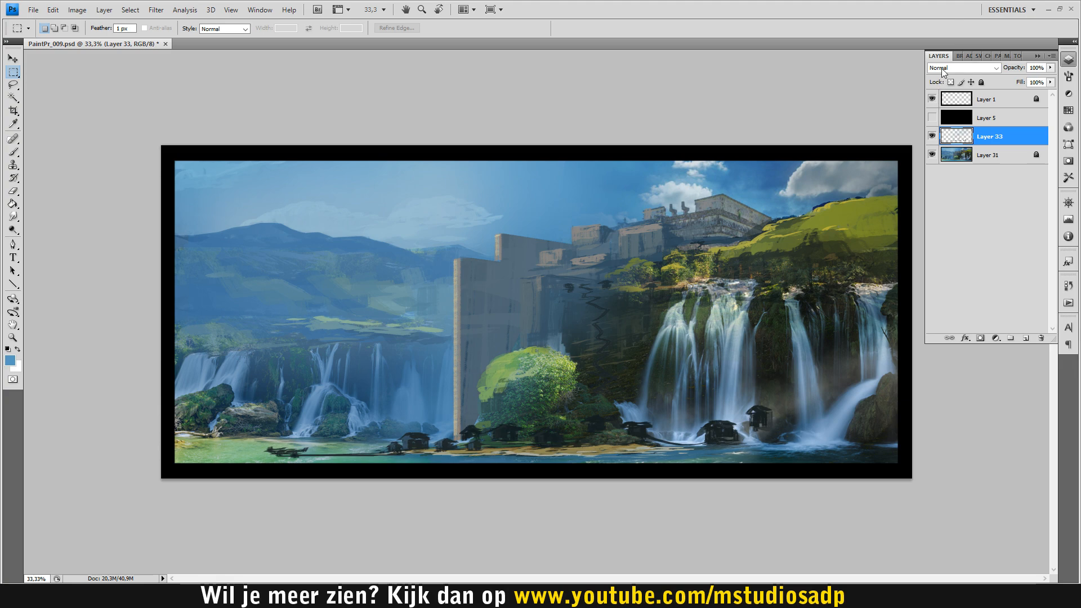
left_click(1038, 56)
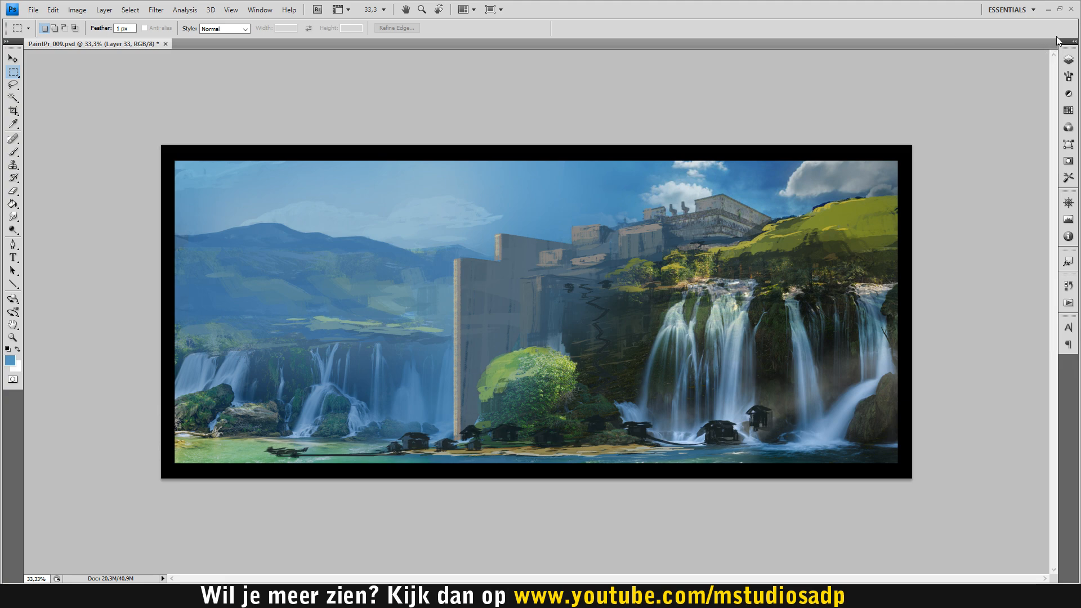
Choose the 200 px textured brush preset, reduce it to 50 px, and sample the dark colour of the raised hut.
key("b")
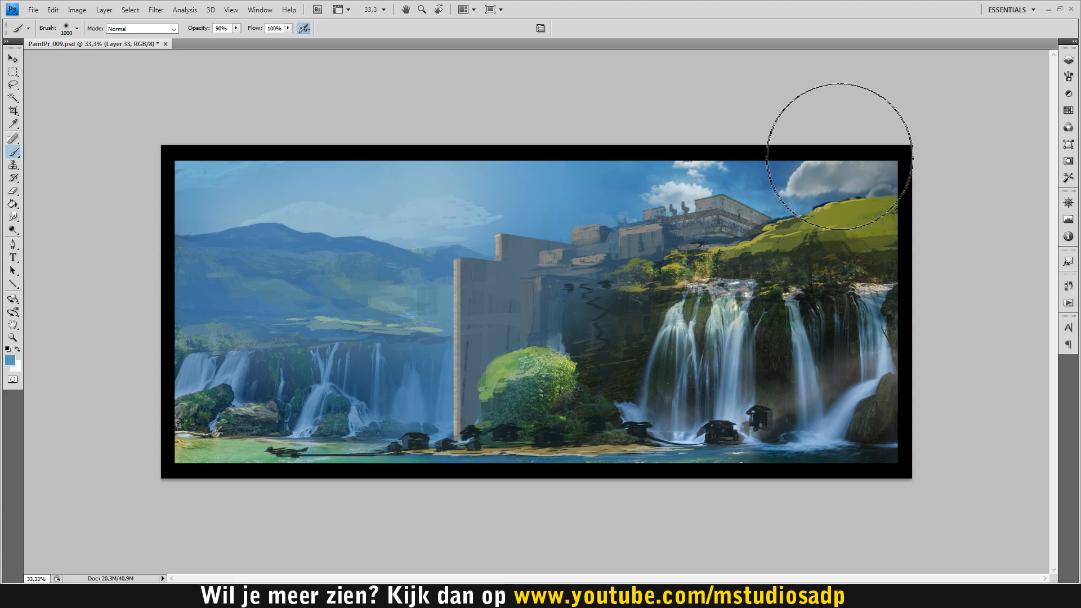
left_click(1068, 76)
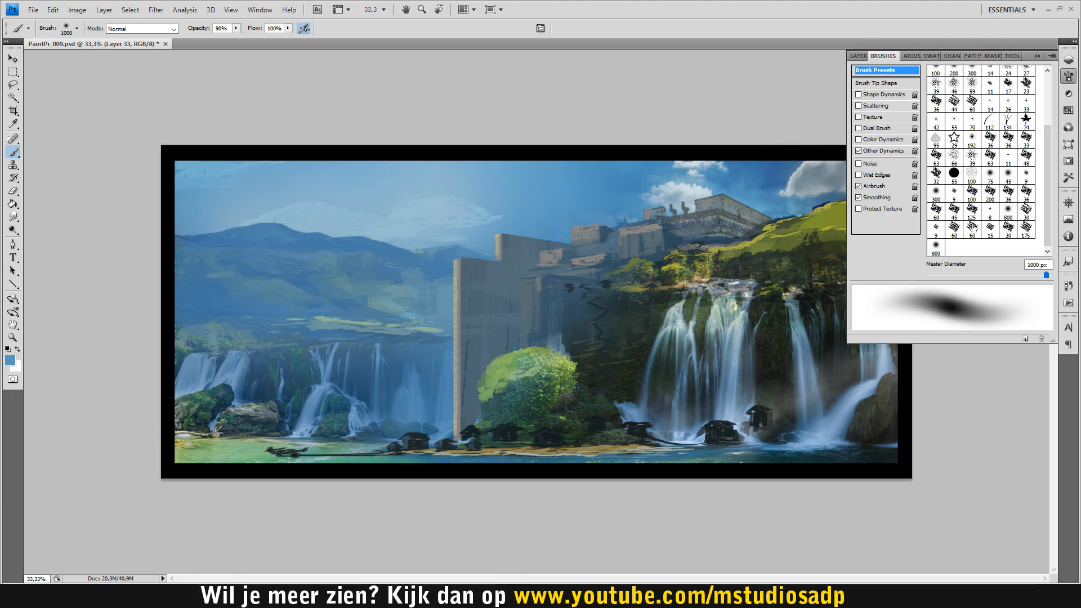
left_click(990, 194)
left_click(1036, 56)
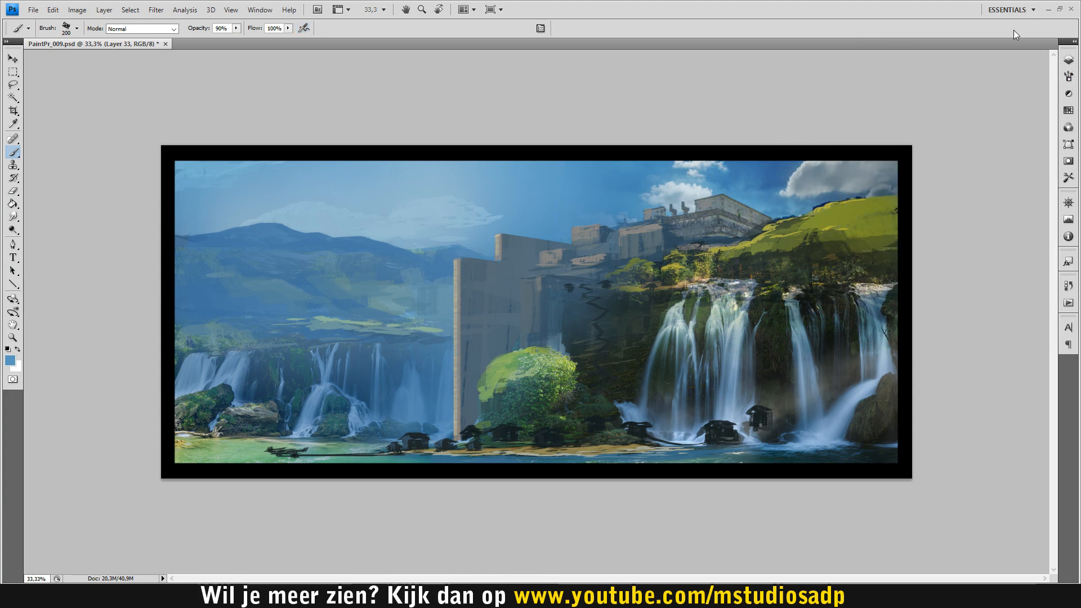
key("bracketleft")
key("bracketleft")
key("bracketleft")
key("bracketleft")
key("bracketleft")
left_click(768, 414, "alt")
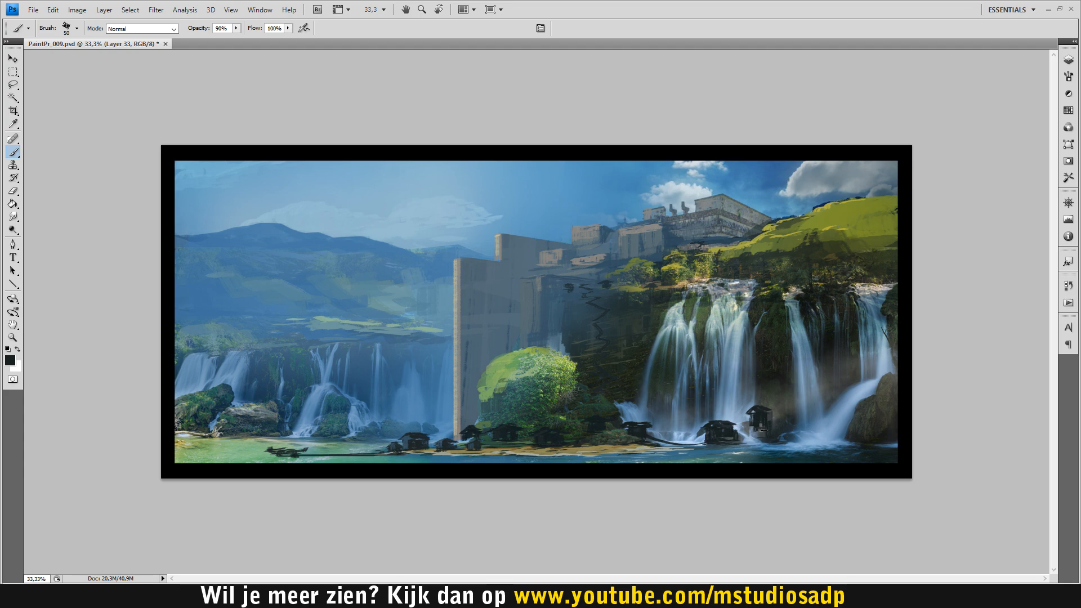
Switch to the 30 px textured brush preset with Shape Dynamics and Texture for fine hut details.
key("bracketleft")
key("bracketleft")
key("bracketleft")
left_click(1069, 79)
left_click(1008, 228)
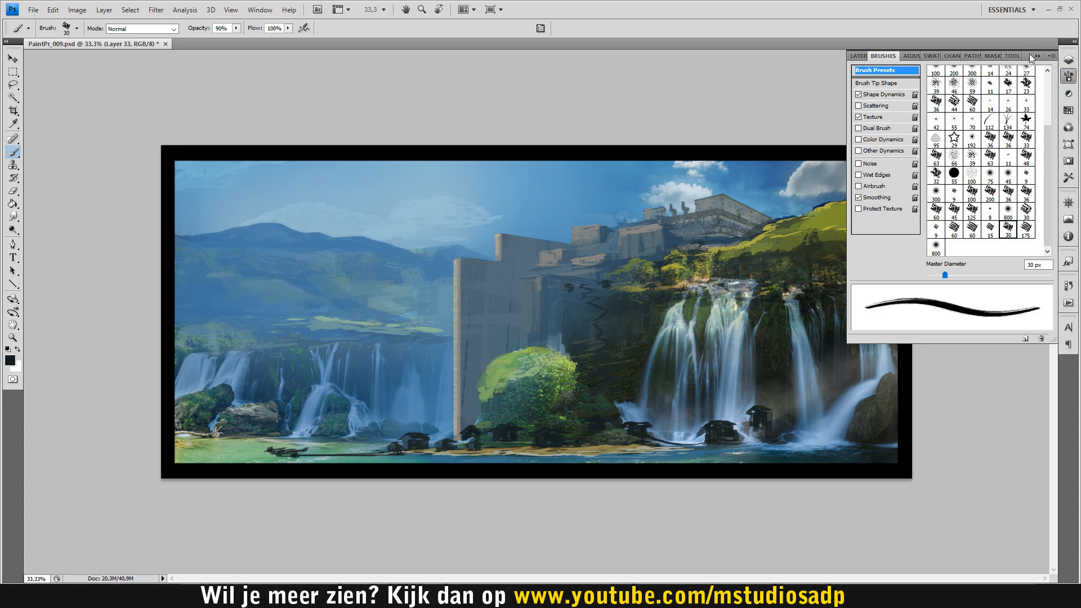
left_click(1037, 55)
left_click(756, 420, "alt")
left_click_drag(752, 426, 752, 441)
key("ctrl+z")
Paint dark stilts beneath the raised hut beside the waterfall and extend its roof edge with a sampled dark colour.
left_click(766, 413, "alt")
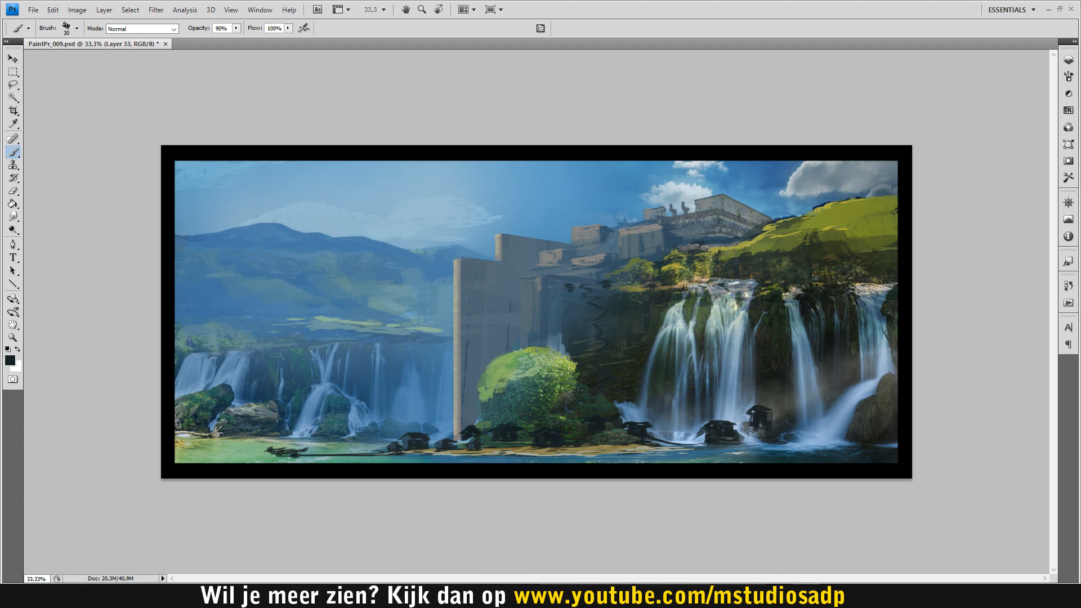
left_click_drag(752, 427, 752, 439)
left_click_drag(768, 413, 778, 414)
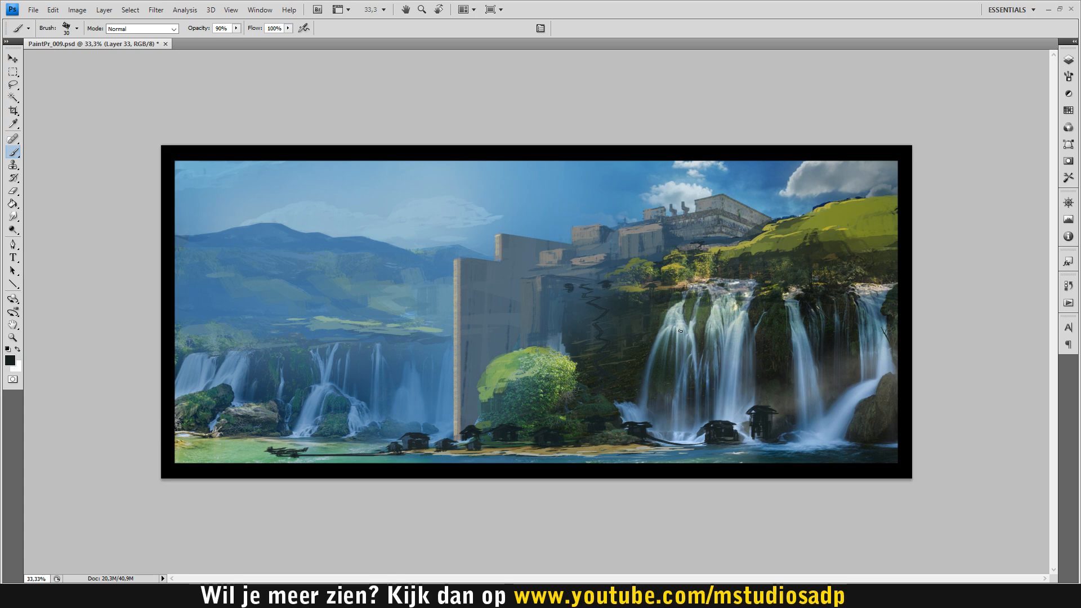
Touch up the hill and the shaded stone wall with sampled olive and blue-grey colours, and save the document.
left_click(833, 201, "alt")
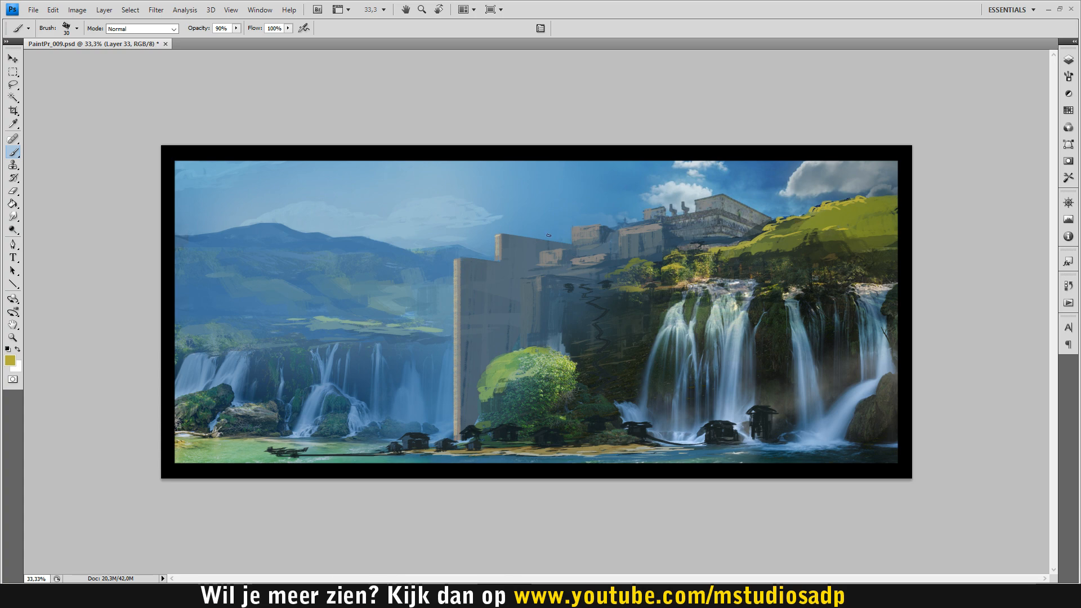
left_click(545, 284, "alt")
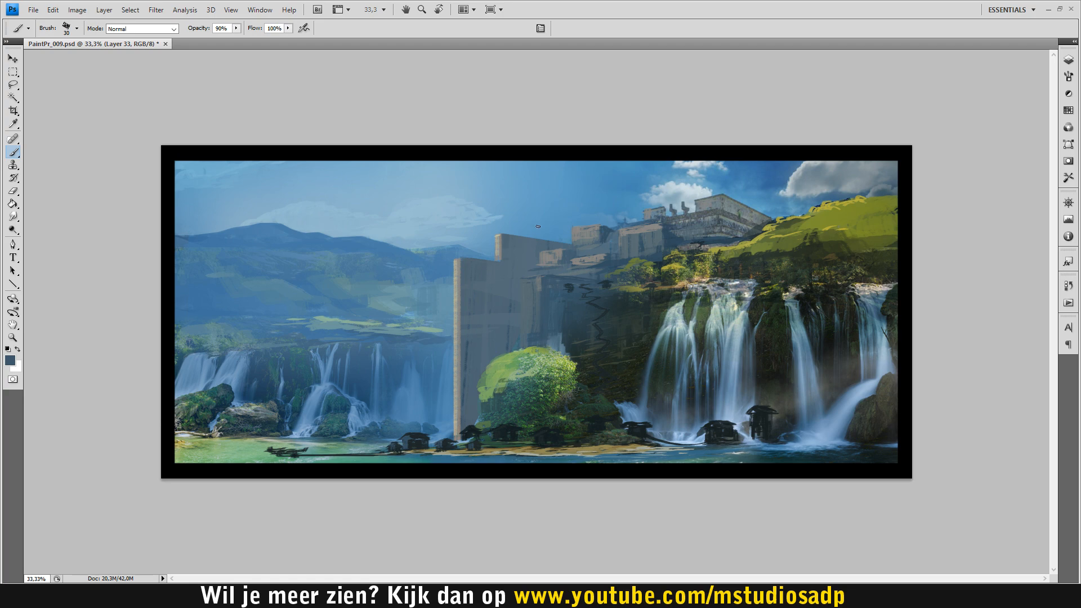
left_click(542, 279, "alt")
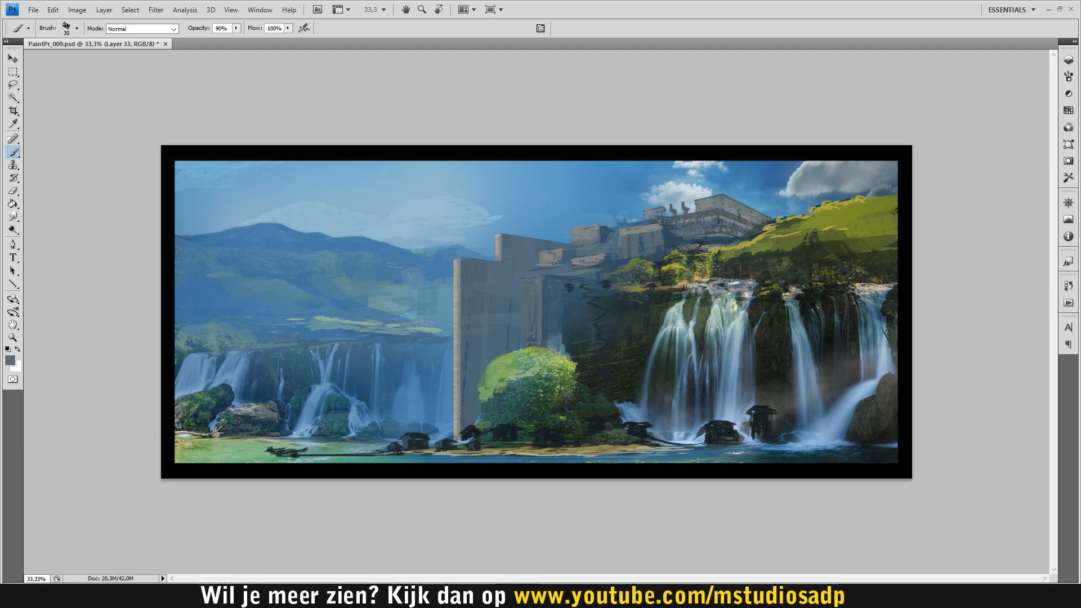
key("ctrl+s")
Sample a dark cliff colour, choose the 200 px textured brush preset with Dual Brush, and reduce it to 70 px.
left_click(614, 270, "alt")
left_click(1069, 76)
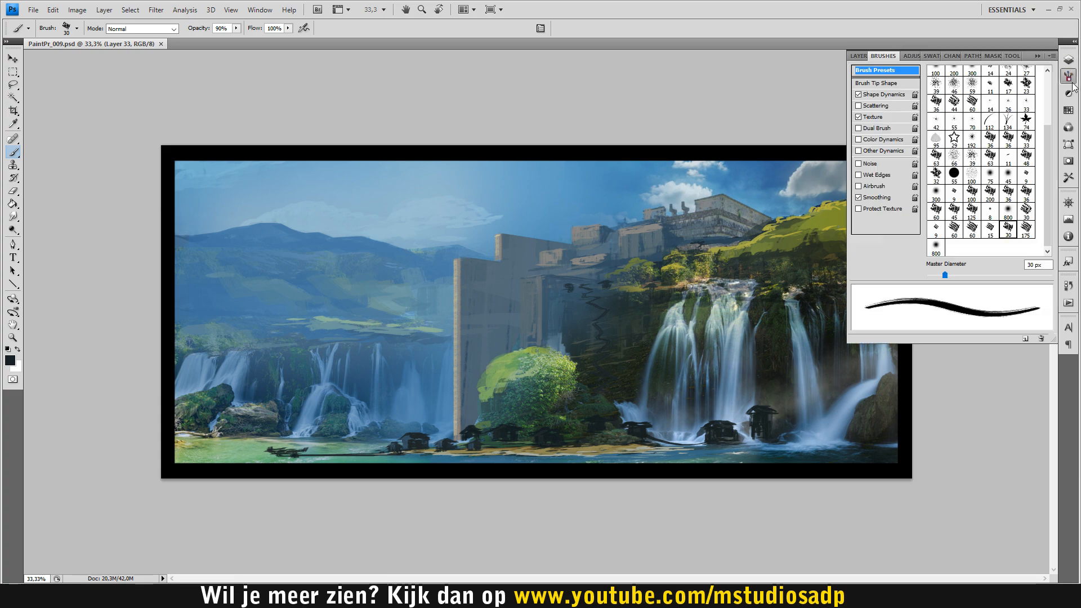
left_click(994, 192)
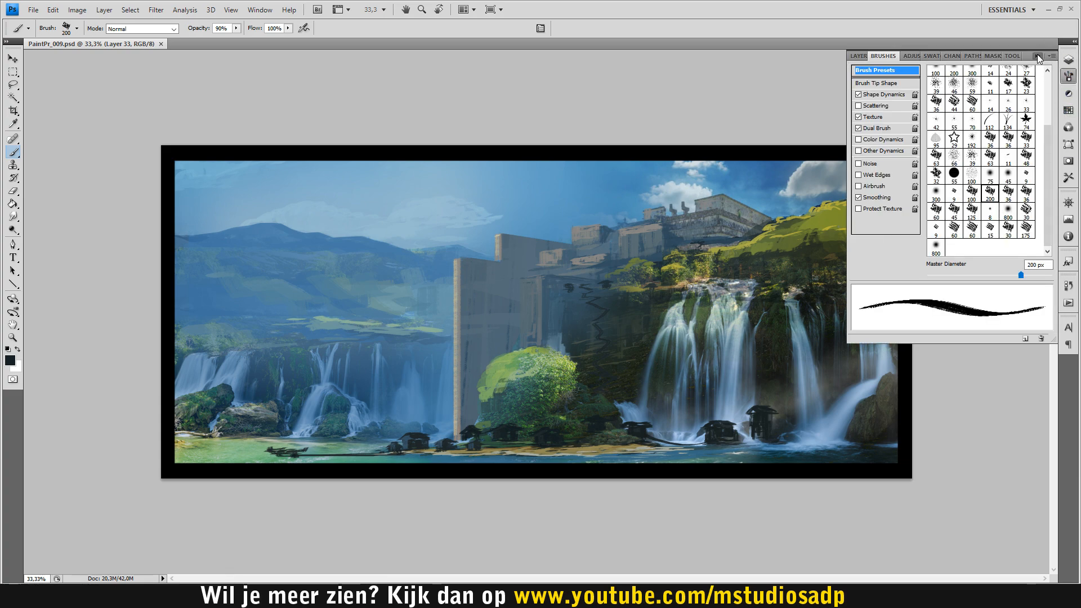
left_click(1037, 56)
key("bracketleft")
key("bracketleft")
key("bracketleft")
key("bracketleft")
key("bracketleft")
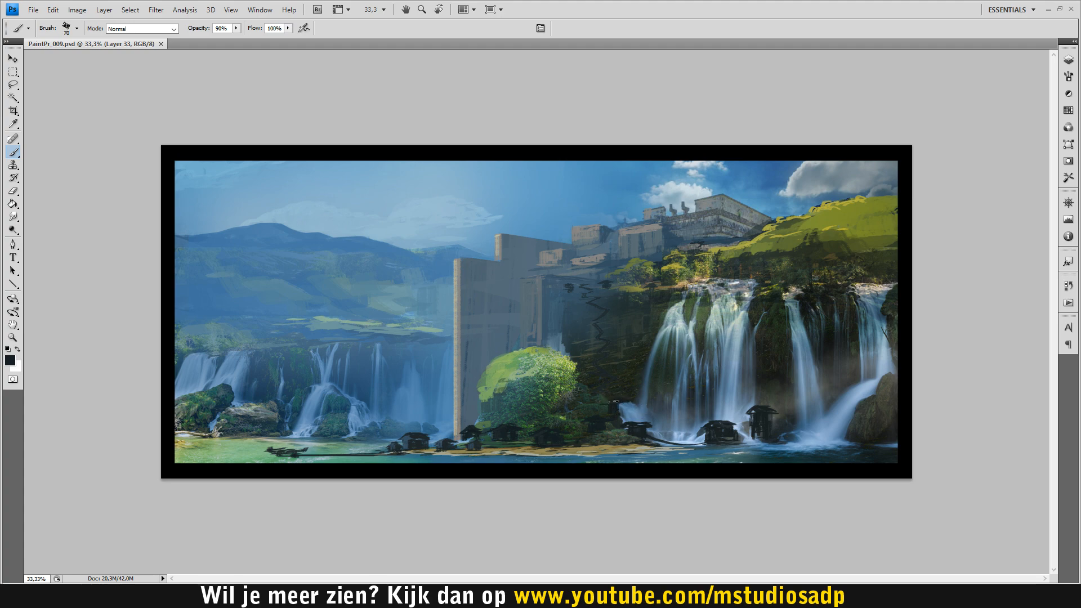
Paint more dark huts on the slope around the round bush, adding sampled green foliage between them.
left_click(627, 373)
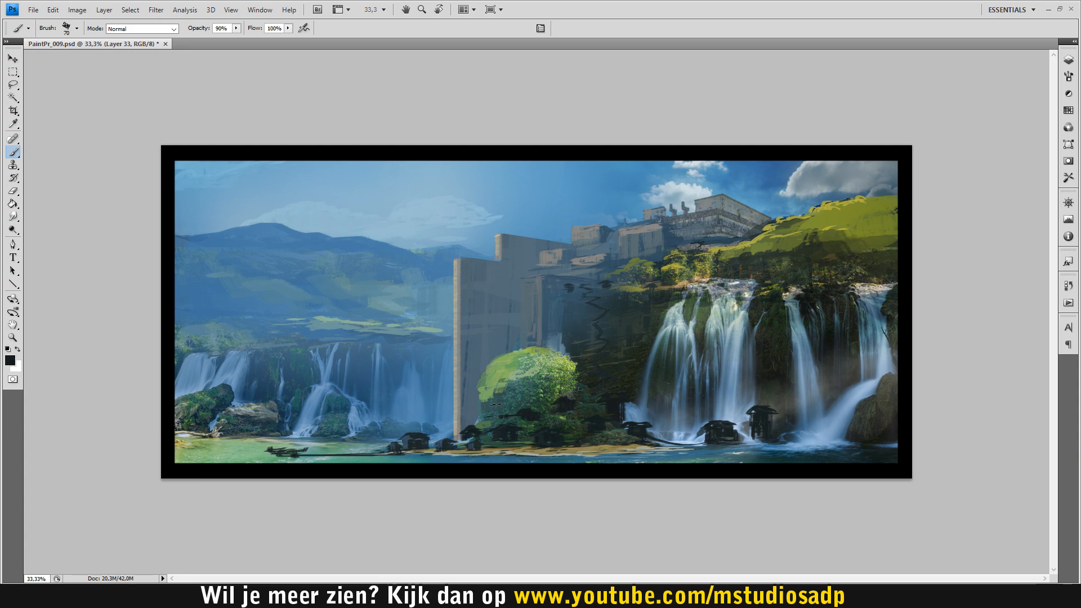
mouse_move(500, 413)
left_mouse_down()
mouse_move(483, 416)
mouse_move(495, 422)
left_mouse_up()
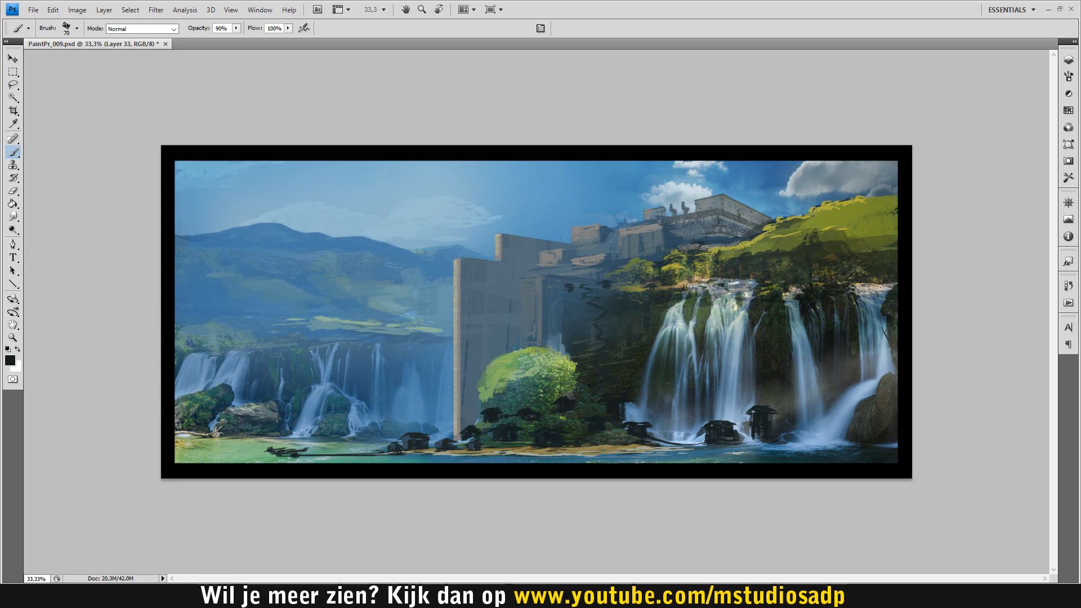
left_click(513, 421, "alt")
left_click(533, 397, "alt")
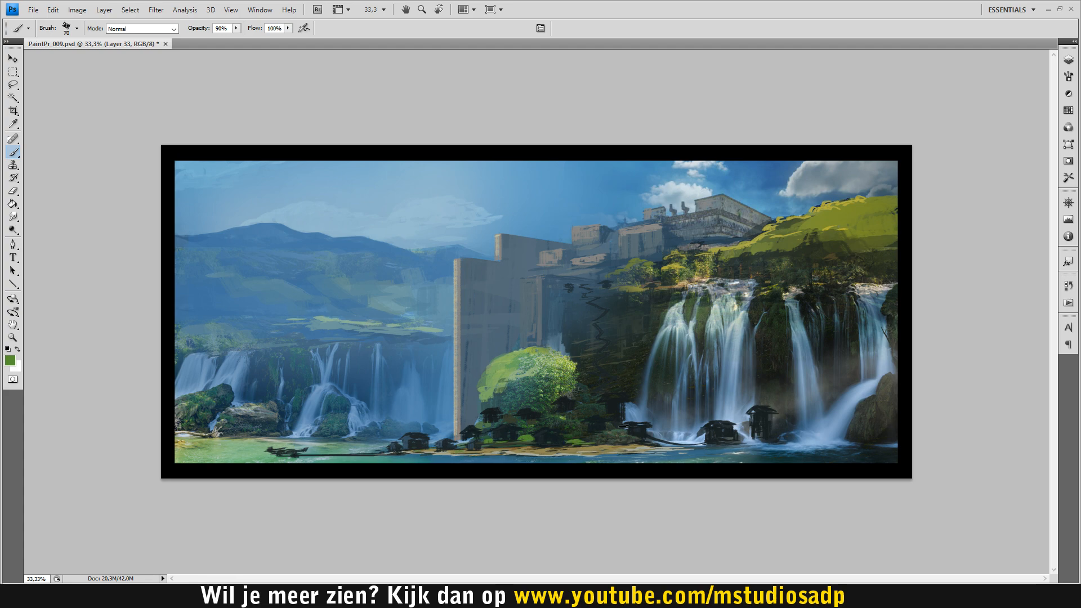
left_click(540, 413, "alt")
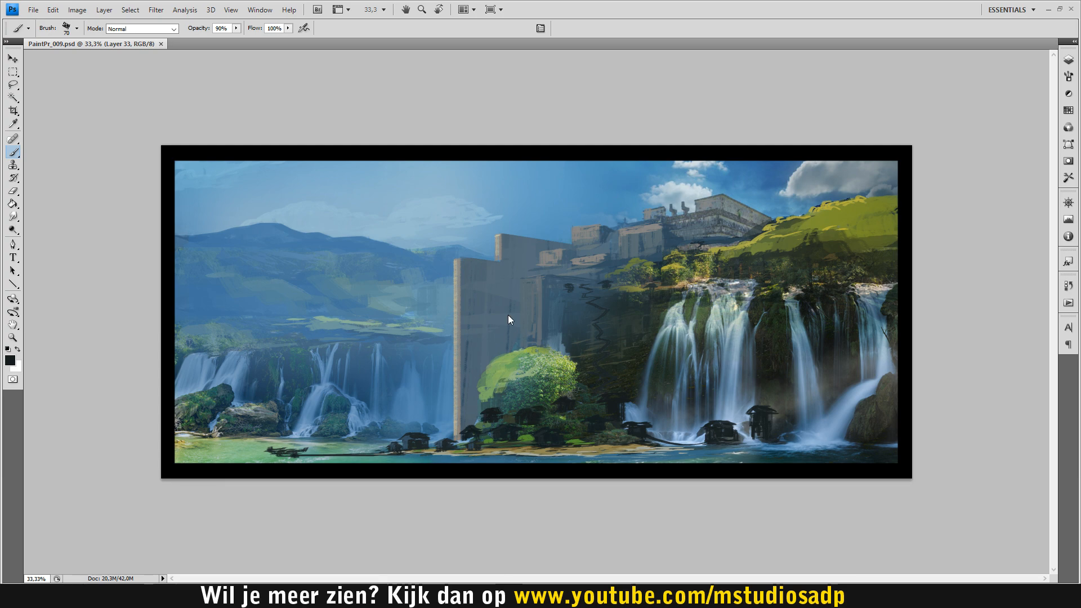
left_click_drag(484, 434, 493, 434)
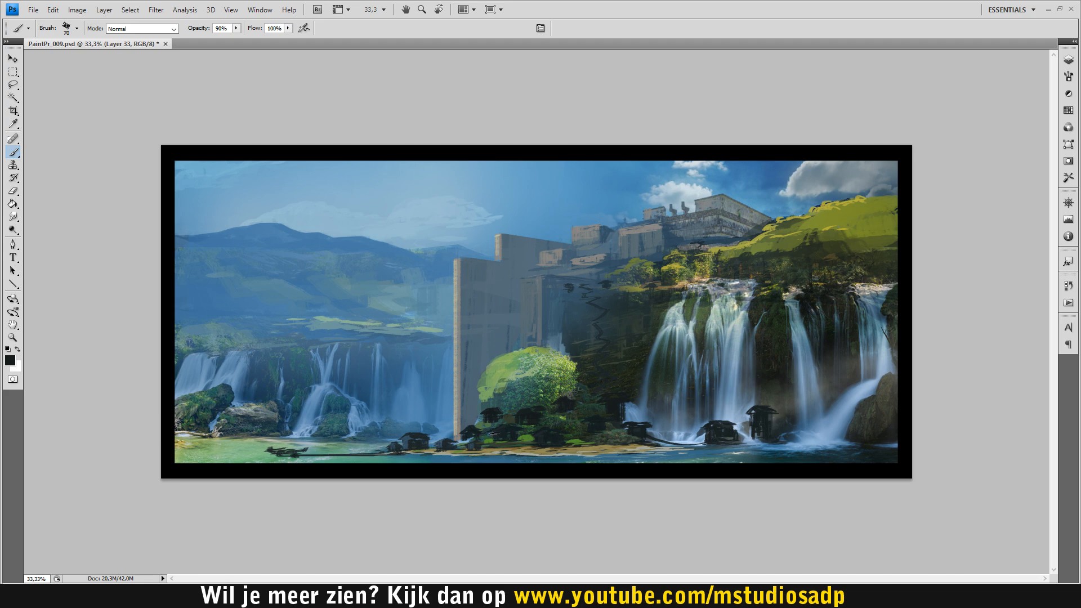
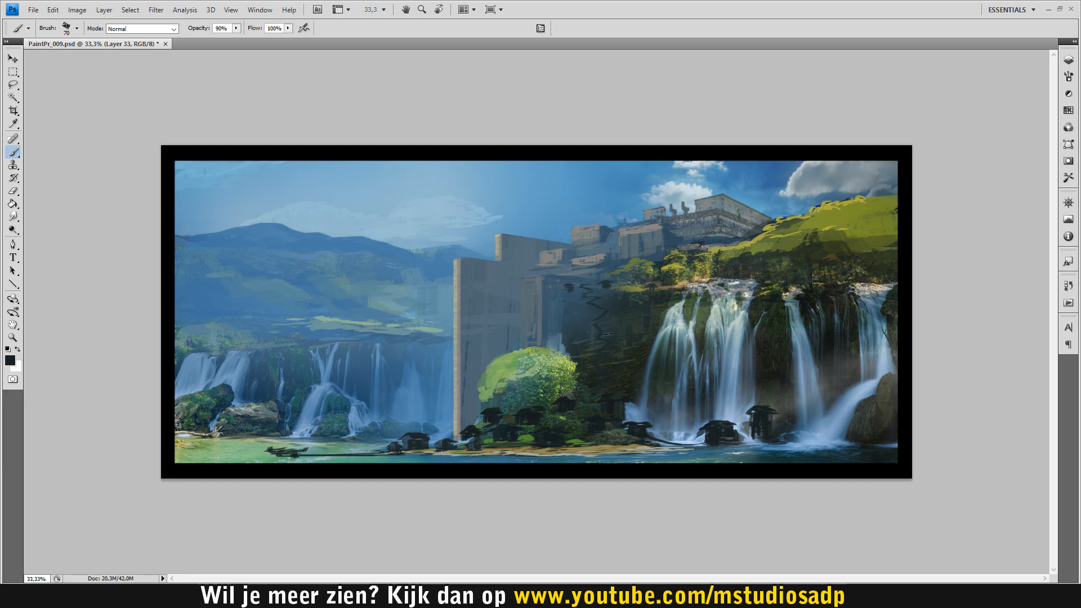
Reduce the brush to 45 px, retouch the shaded wall and cliff edge with sampled dark and grey tones, and save.
left_click(606, 309, "alt")
key("bracketleft")
left_click(554, 273, "alt")
left_click(541, 290, "alt")
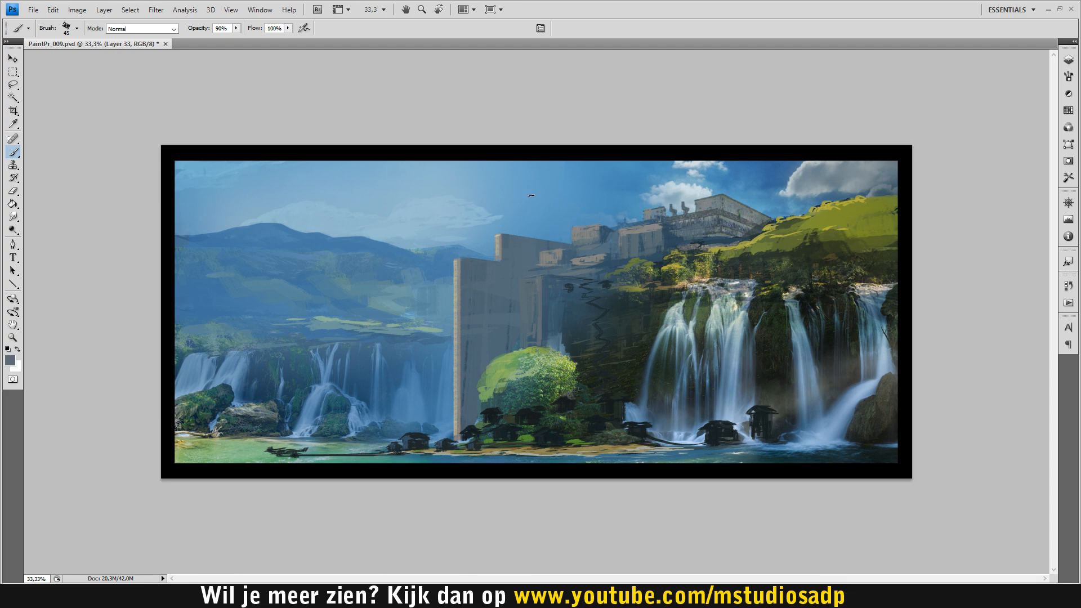
key("ctrl+s")
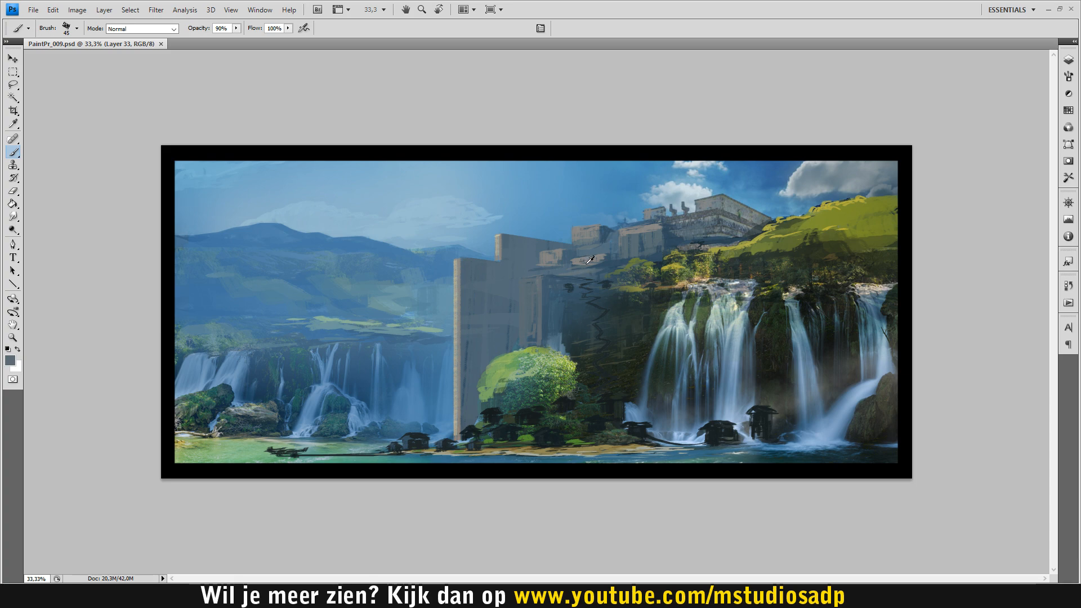
Shape the small ruin block above the cliff with dark blue openings and grey stone, reducing the brush to 30 px, and save.
left_click(594, 275, "alt")
left_click(591, 271, "alt")
mouse_move(586, 259)
left_mouse_down()
mouse_move(585, 274)
mouse_move(576, 263)
left_mouse_up()
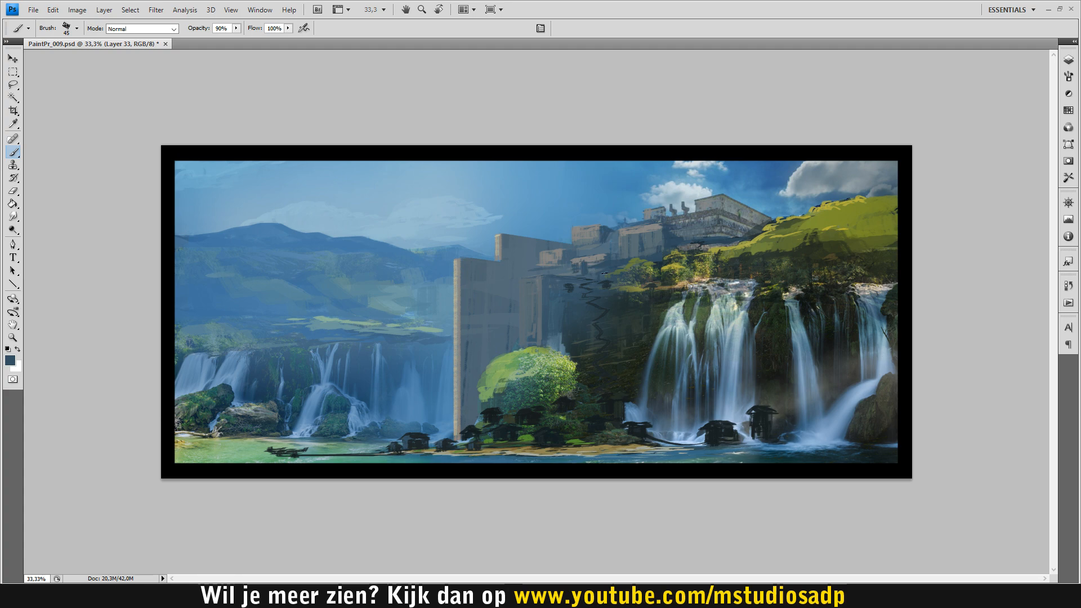
left_click(609, 253, "alt")
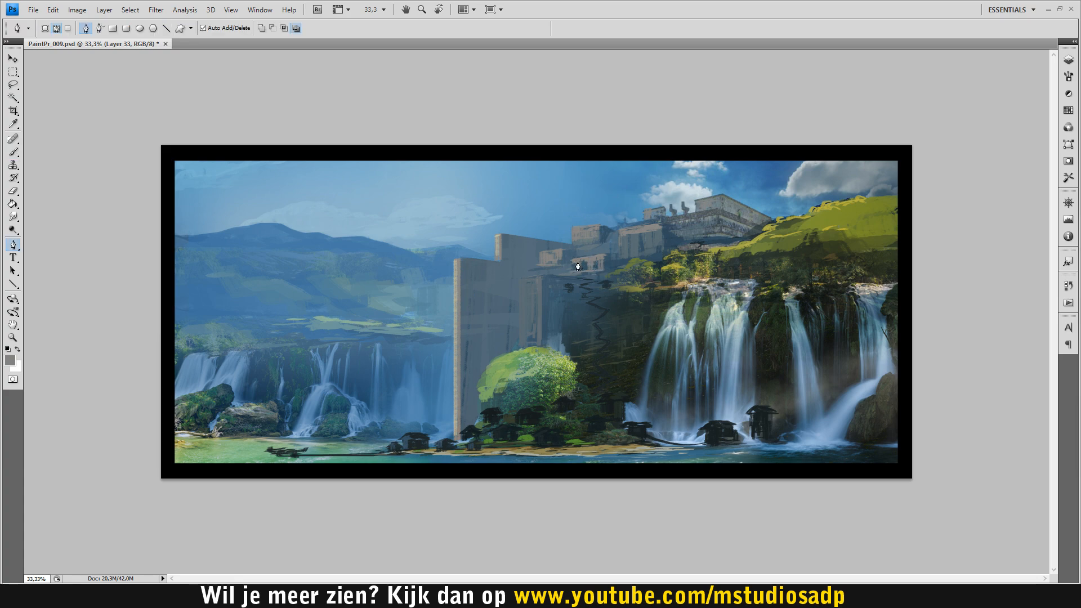
key("bracketleft")
key("bracketleft")
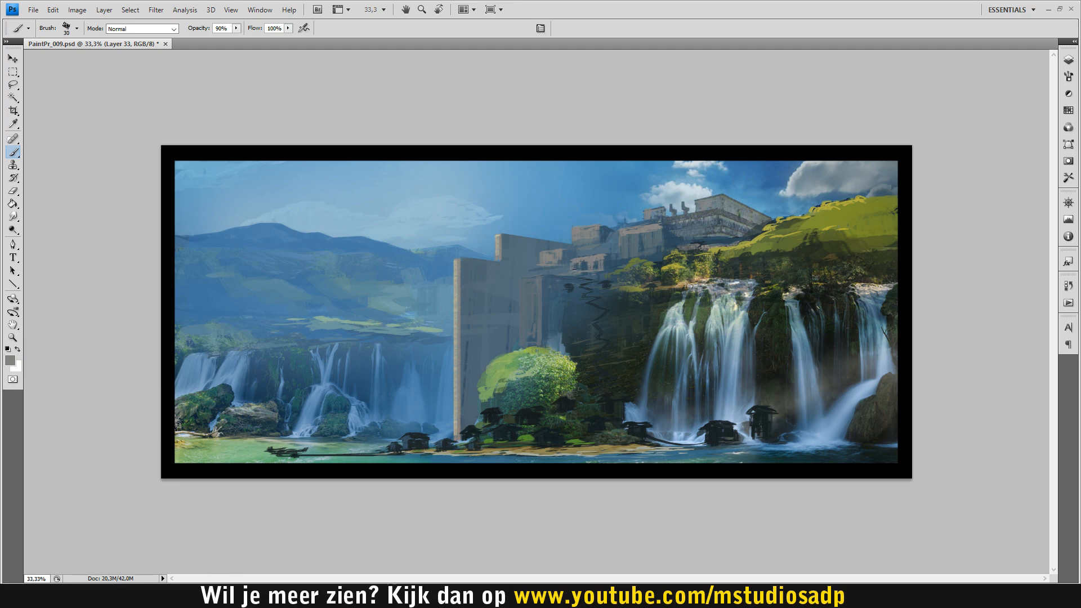
left_click(605, 282, "alt")
key("ctrl+s")
Add fine details to the upper ruin blocks with a 25 px brush, using sampled dark and grey stone tones, and save.
left_click(584, 234)
key("bracketleft")
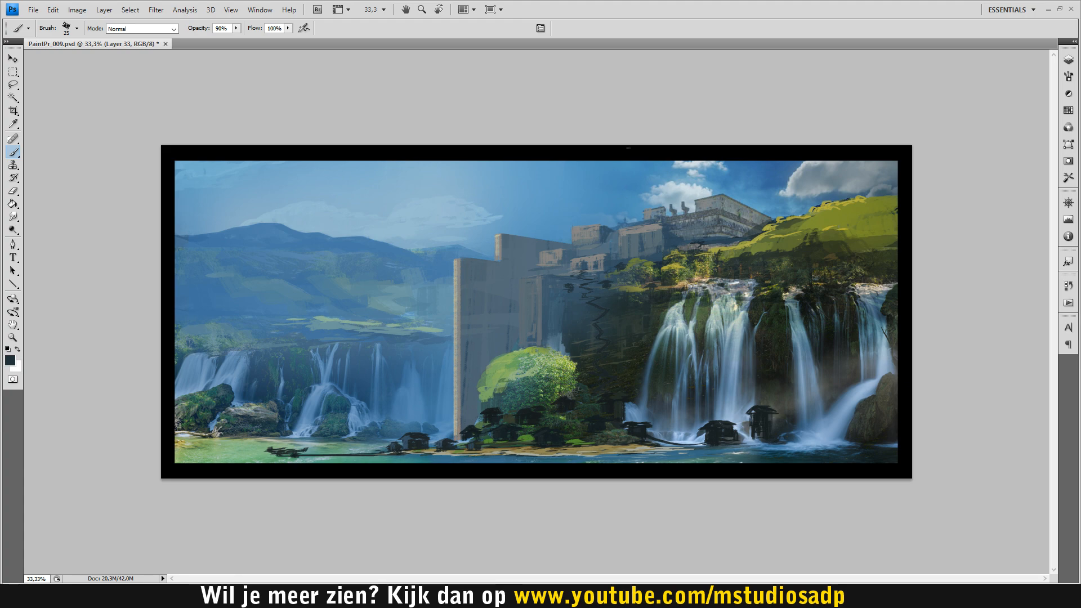
key("ctrl+s")
left_click(630, 230, "alt")
left_click_drag(662, 226, 647, 227)
left_click(581, 230, "alt")
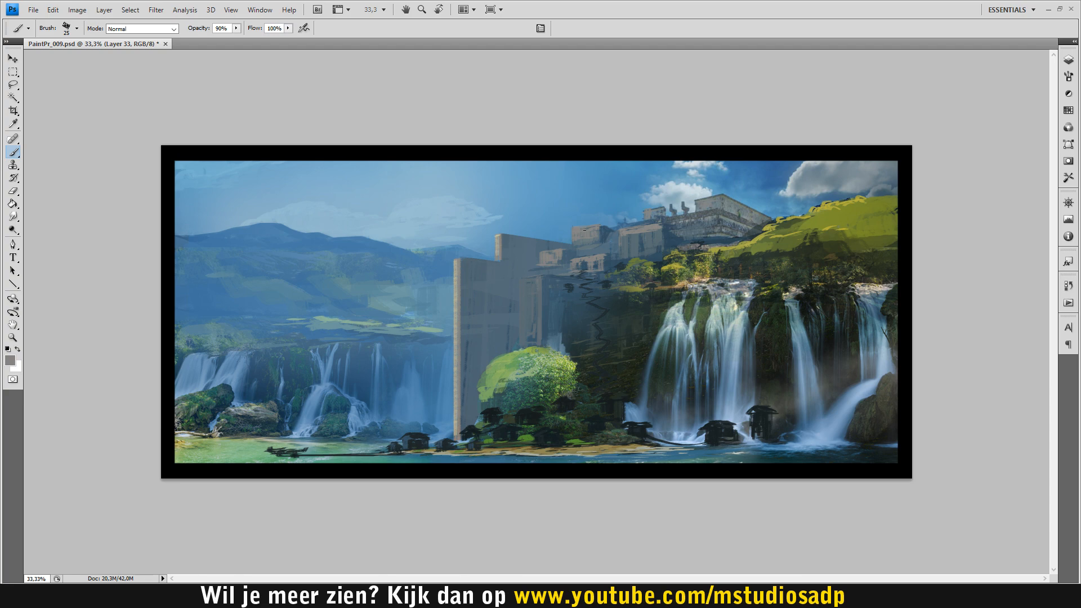
Refine the block edges between the ruins and the tall wall with sampled blue and grey colours, and save.
left_click(602, 225, "alt")
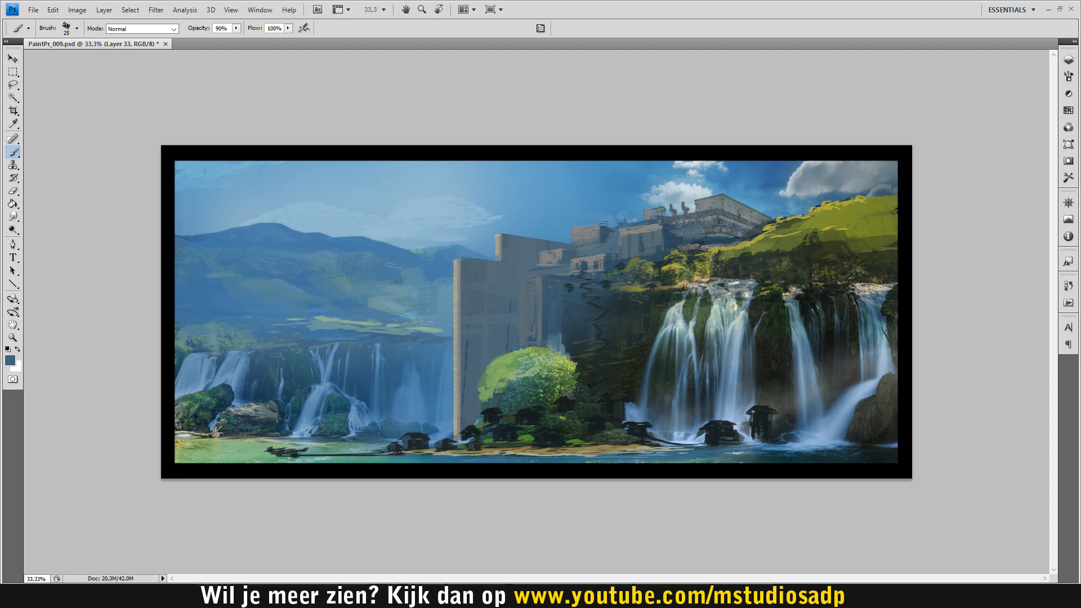
left_click(610, 227, "alt")
key("ctrl+s")
left_click(561, 254, "alt")
left_click_drag(559, 254, 540, 291)
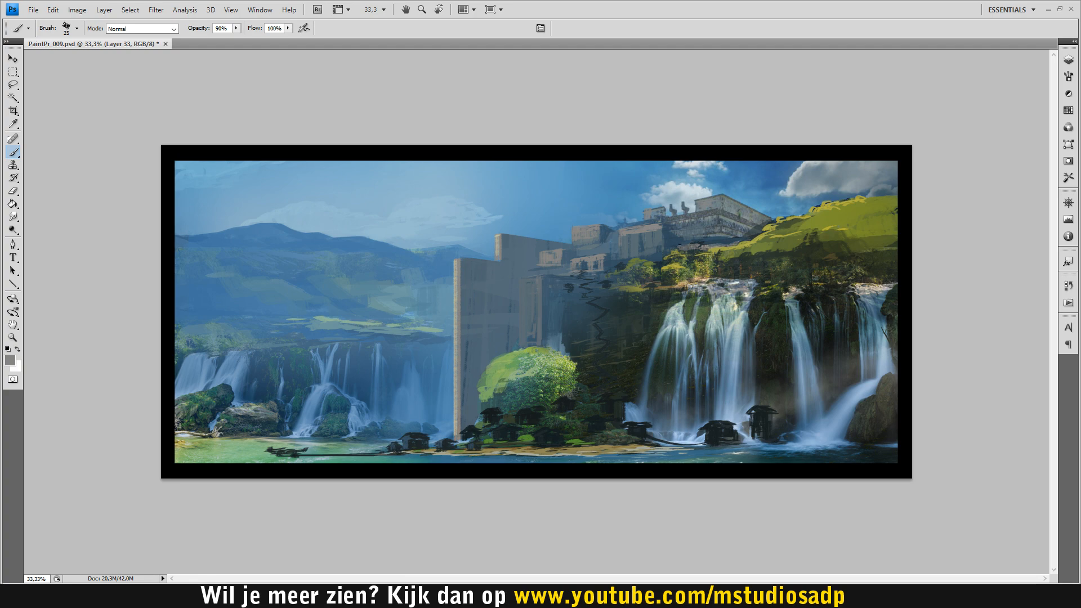
Paint a grey pitched roof on the topmost building with a sampled stone colour and a 40 px brush.
left_click(750, 228, "alt")
left_click(721, 221, "alt")
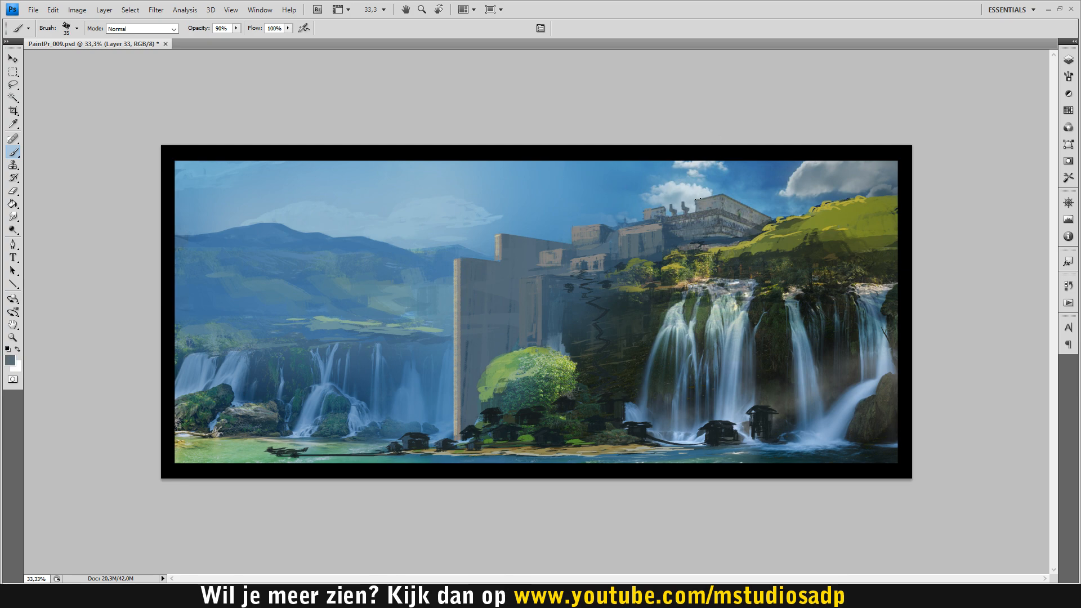
left_click_drag(696, 199, 715, 195)
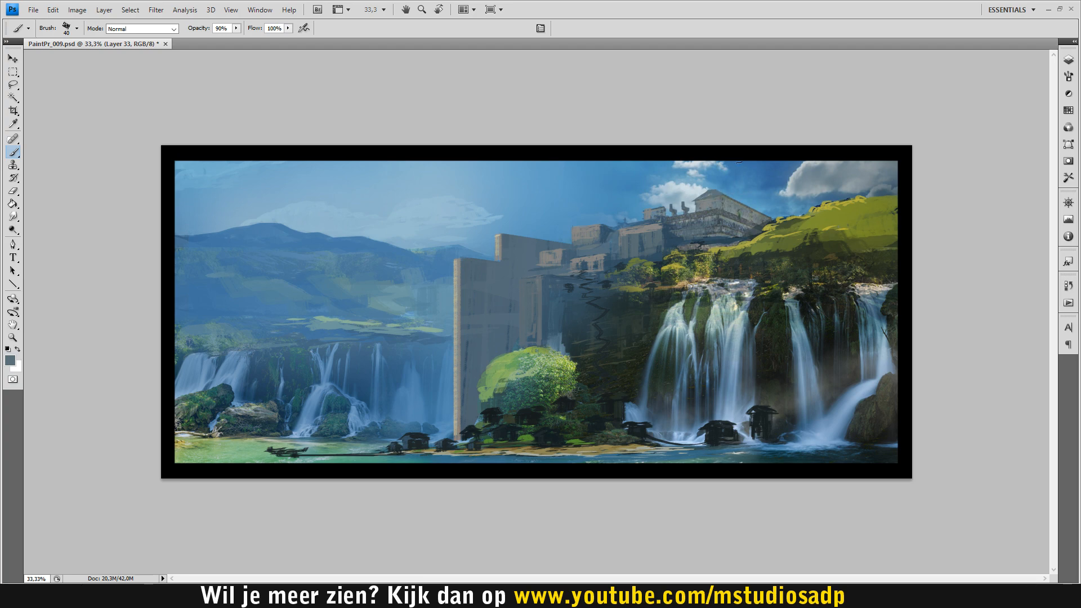
Set the foreground colour to brown #7a6a5b and tint the topmost building's roof with it.
left_click(10, 360)
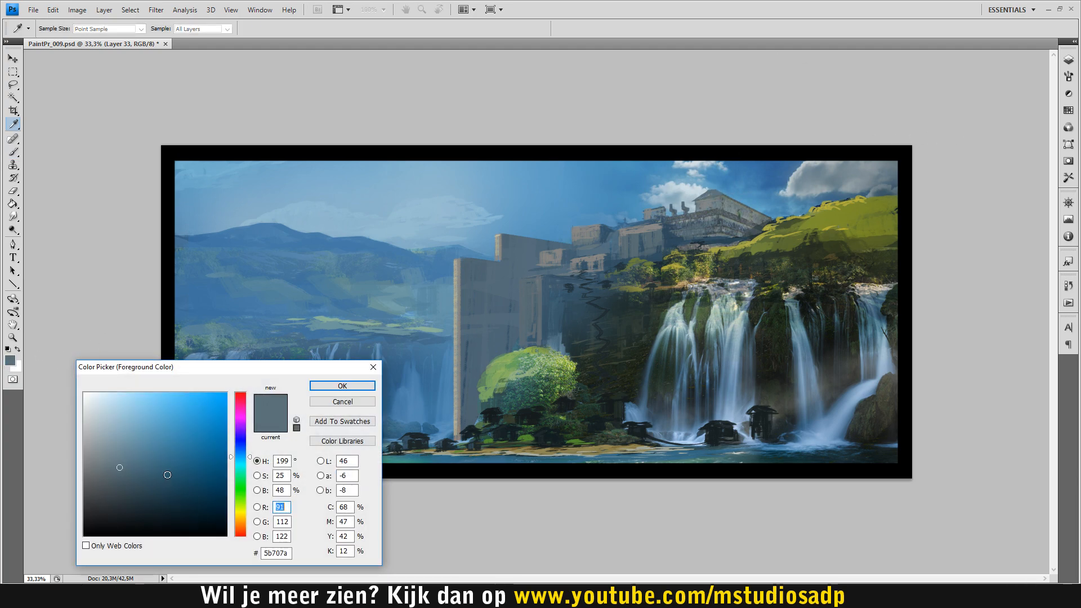
left_click(240, 526)
left_click(342, 385)
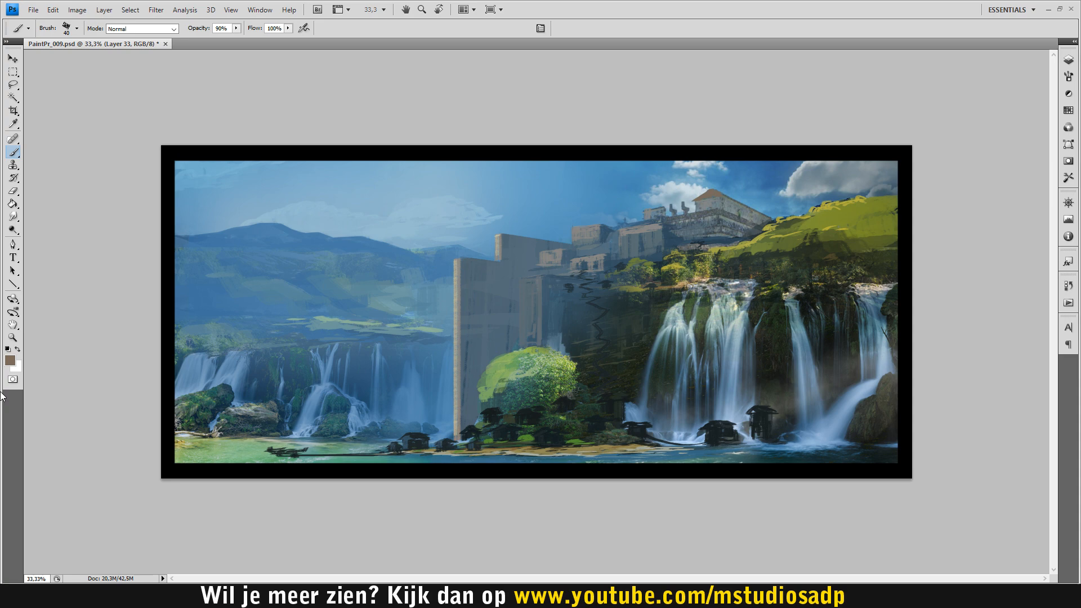
Shift the foreground colour to a more saturated reddish brown, #896856, and repaint the topmost building's roof.
left_click(11, 363)
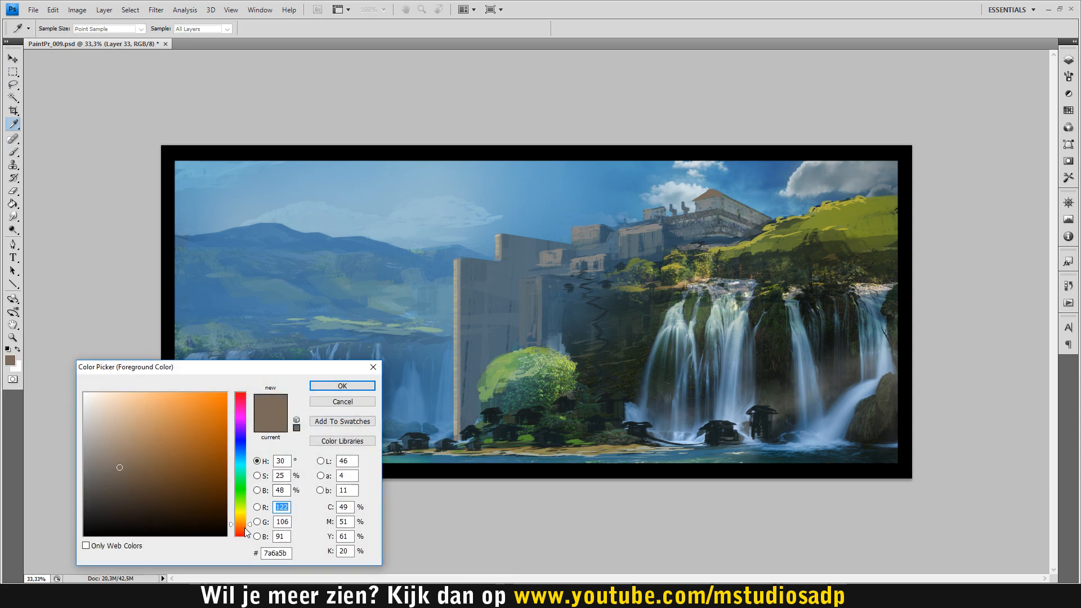
left_click_drag(250, 528, 250, 527)
left_click(136, 459)
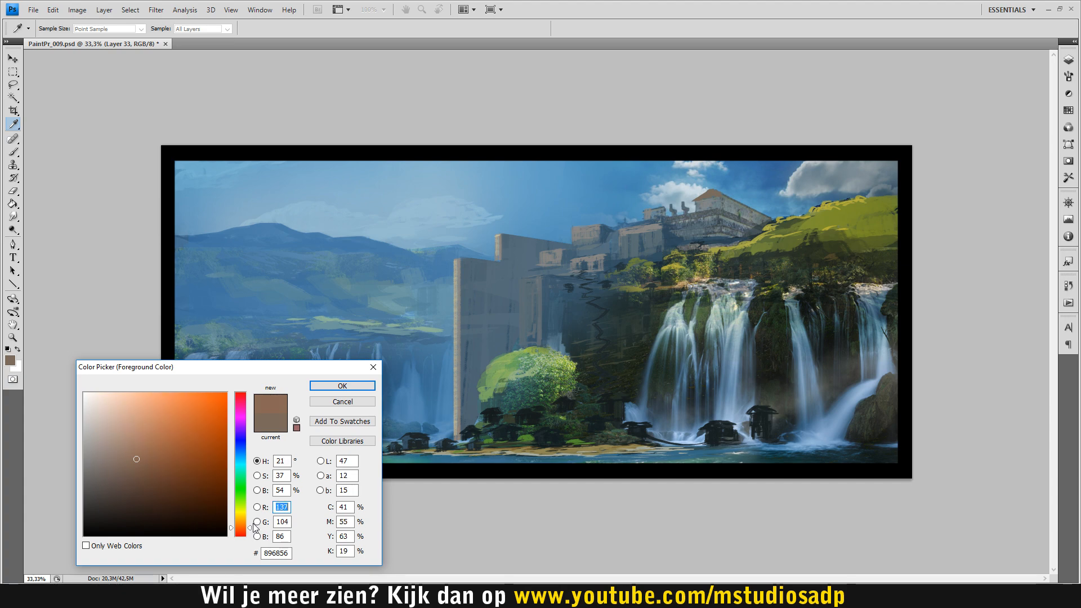
left_click(344, 386)
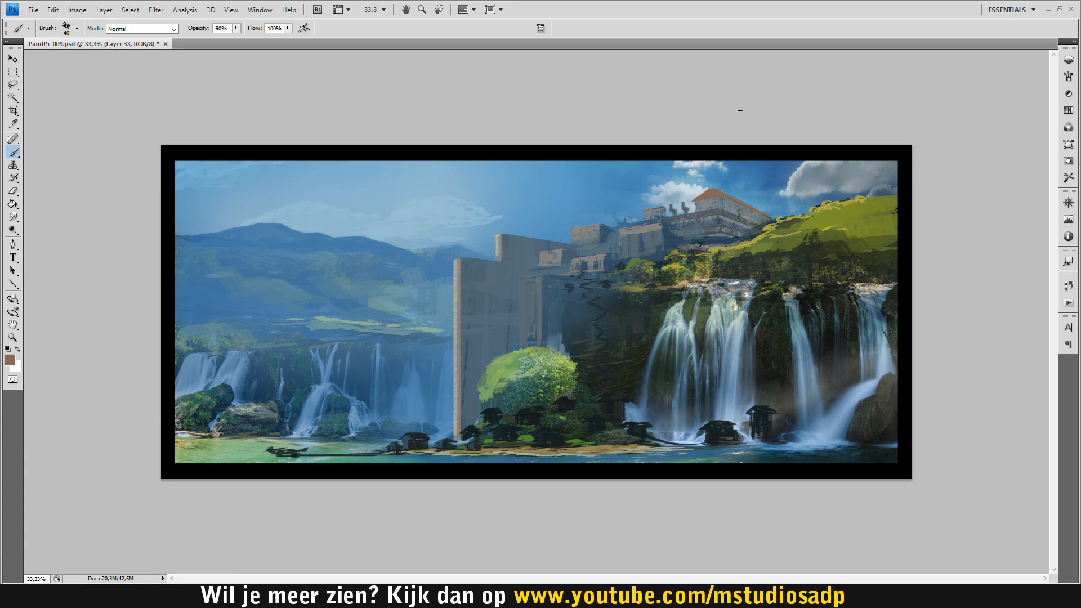
Paint a tall narrow tower beside the red-roofed building with sampled dark and light stone greys, and save.
left_click(703, 210, "alt")
mouse_move(691, 211)
left_mouse_down()
mouse_move(692, 179)
mouse_move(693, 208)
left_mouse_up()
key("ctrl+z")
left_click(703, 198, "alt")
left_click(656, 228, "alt")
left_click_drag(686, 178, 688, 215)
left_click(687, 181, "alt")
left_click_drag(687, 178, 689, 213)
key("ctrl+s")
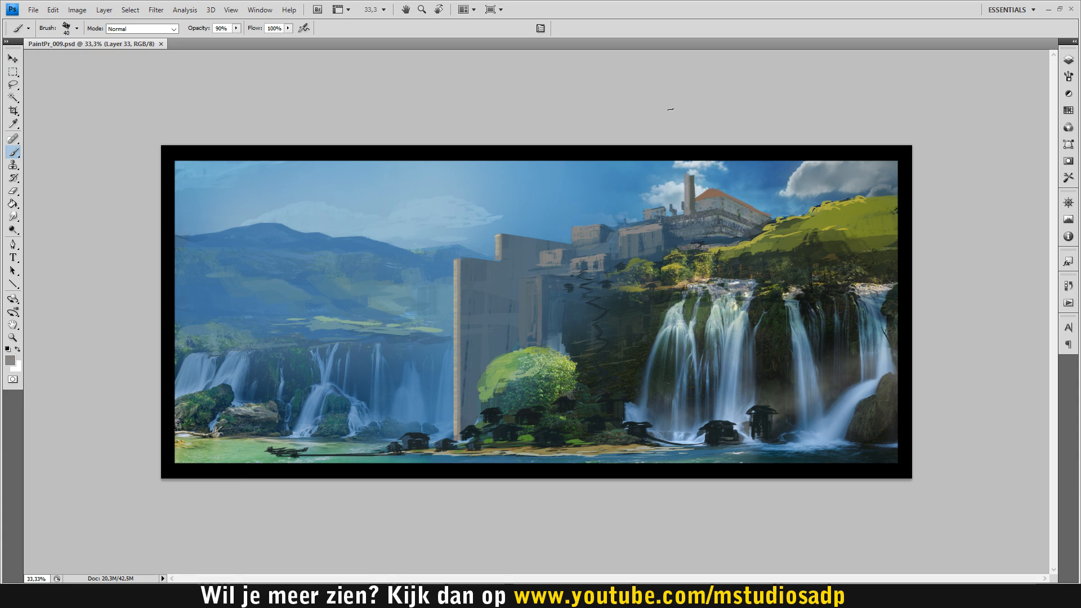
Reduce the brush to 20 px, paint dark window openings along the red-roofed building's facade, and save.
left_click(722, 214, "alt")
key("bracketleft")
key("bracketleft")
key("bracketleft")
left_click_drag(701, 204, 707, 204)
left_click(721, 222, "alt")
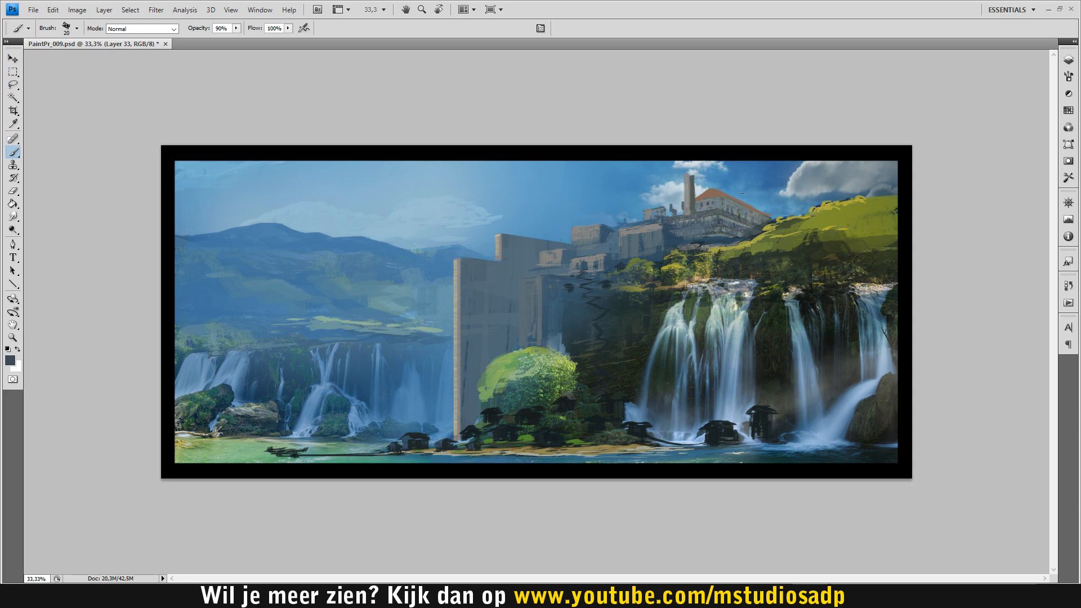
key("ctrl+s")
Paint sampled light green strokes along the distant valley meadow, enlarging the brush to 35 px, and sample the surrounding blue.
left_click(275, 447, "alt")
left_click_drag(321, 422, 325, 421)
left_click(324, 318, "alt")
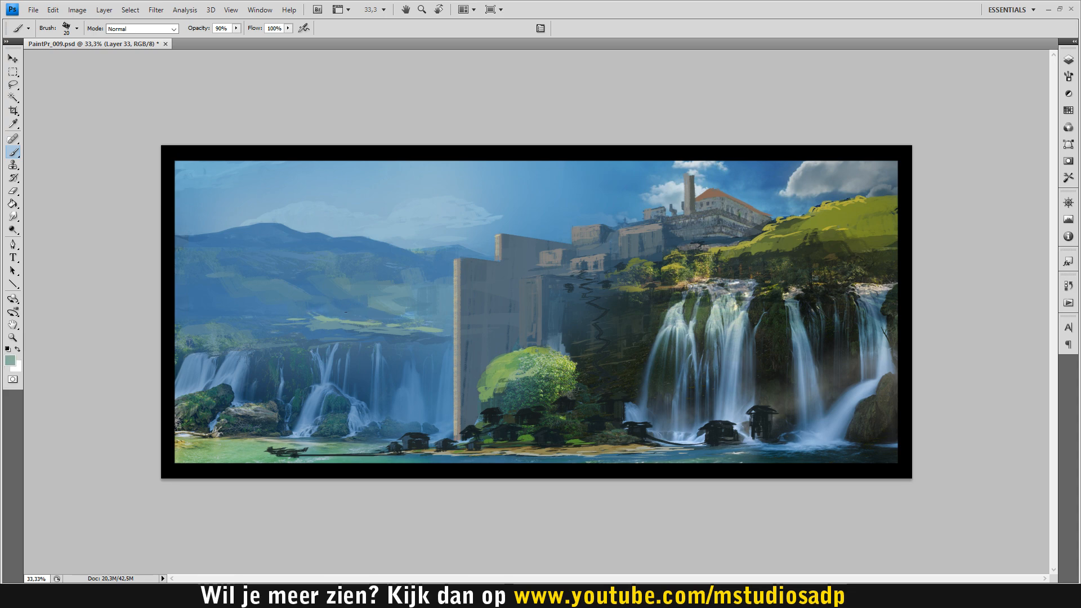
key("bracketright")
left_click(248, 317, "alt")
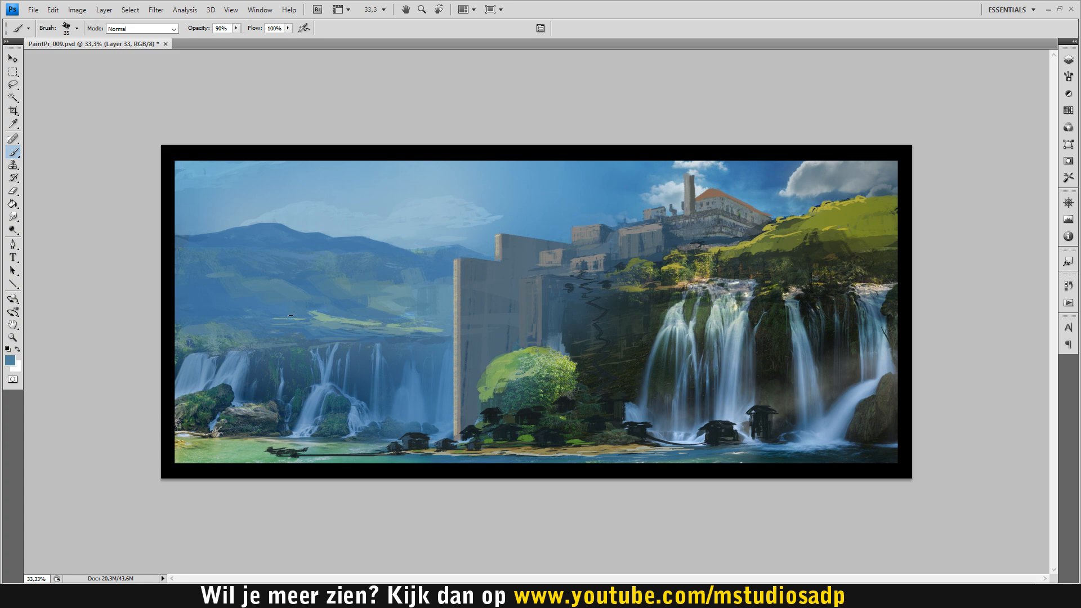
Refine the slopes of the distant hazy mountains with strokes of sampled teal, green and blue tones.
left_click(190, 333, "alt")
left_click(302, 347, "alt")
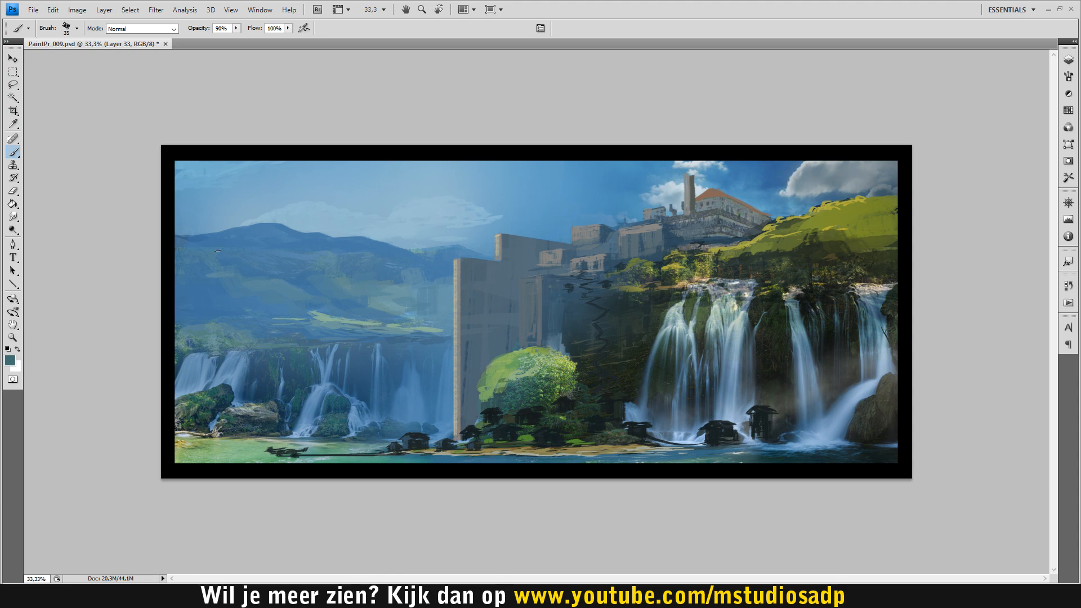
left_click(221, 273, "alt")
left_click(196, 320, "alt")
left_click(229, 286, "alt")
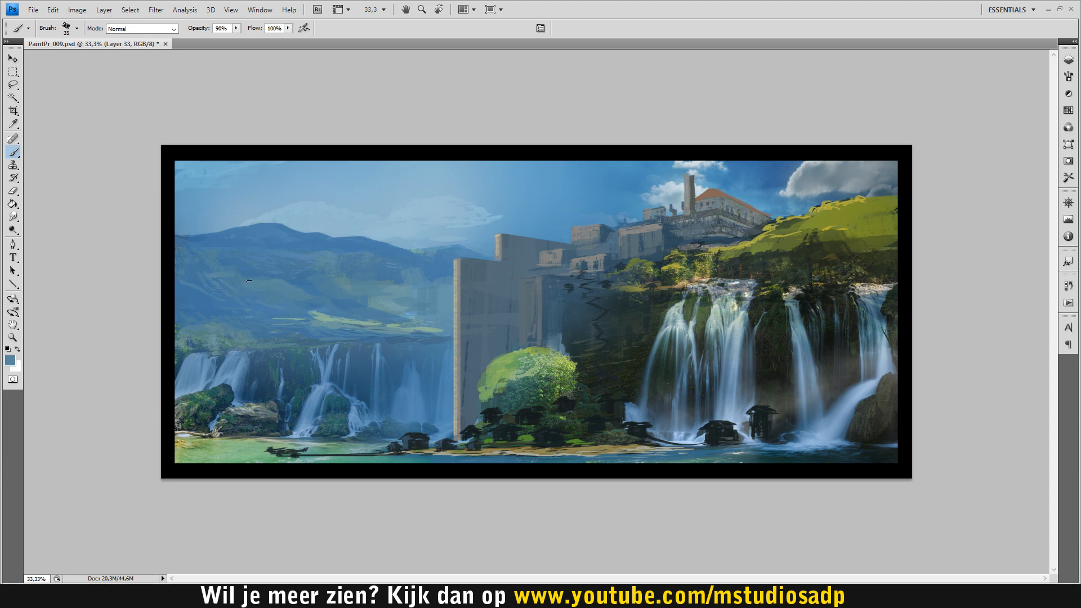
left_click(283, 277, "alt")
left_click(283, 288, "alt")
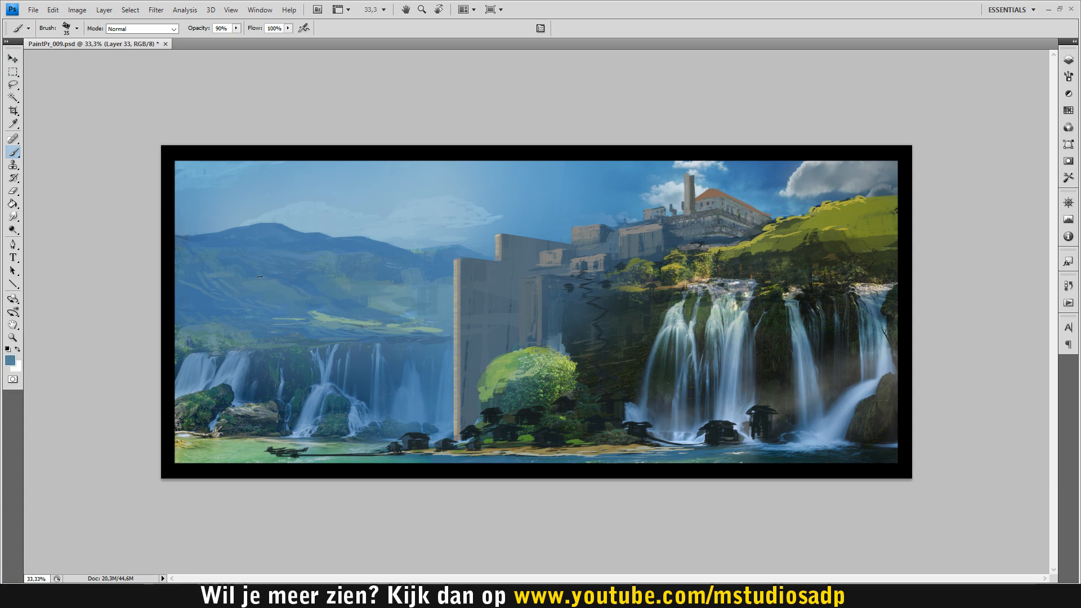
Touch up the distant hillside and the upper edge of the far waterfalls with sampled blue and pale green tones, and save.
left_click(209, 271, "alt")
left_click_drag(215, 275, 224, 279)
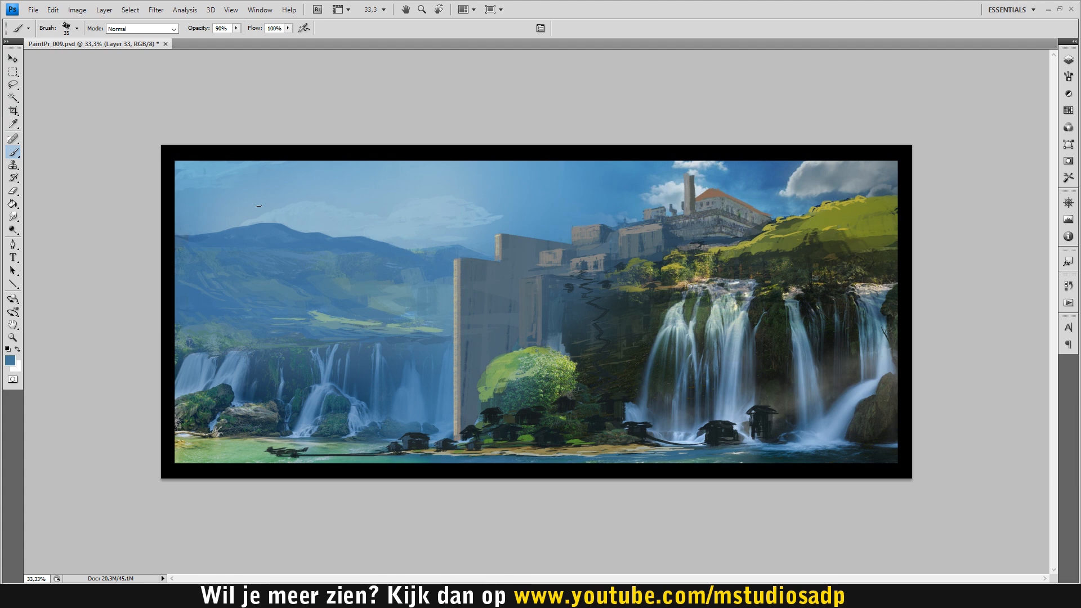
left_click(331, 317, "alt")
left_click(264, 349, "alt")
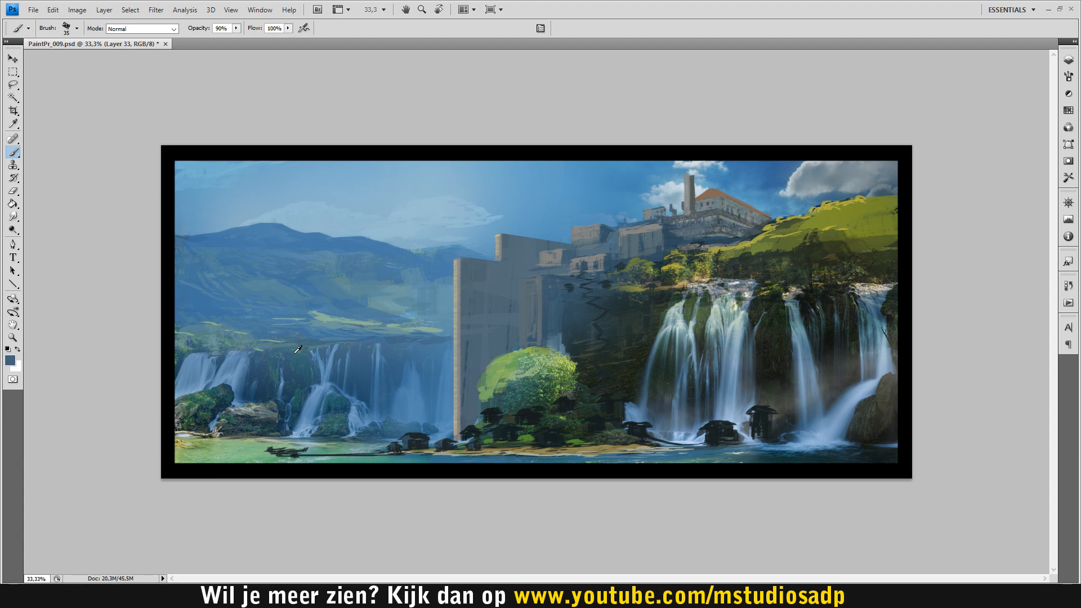
left_click(323, 343, "alt")
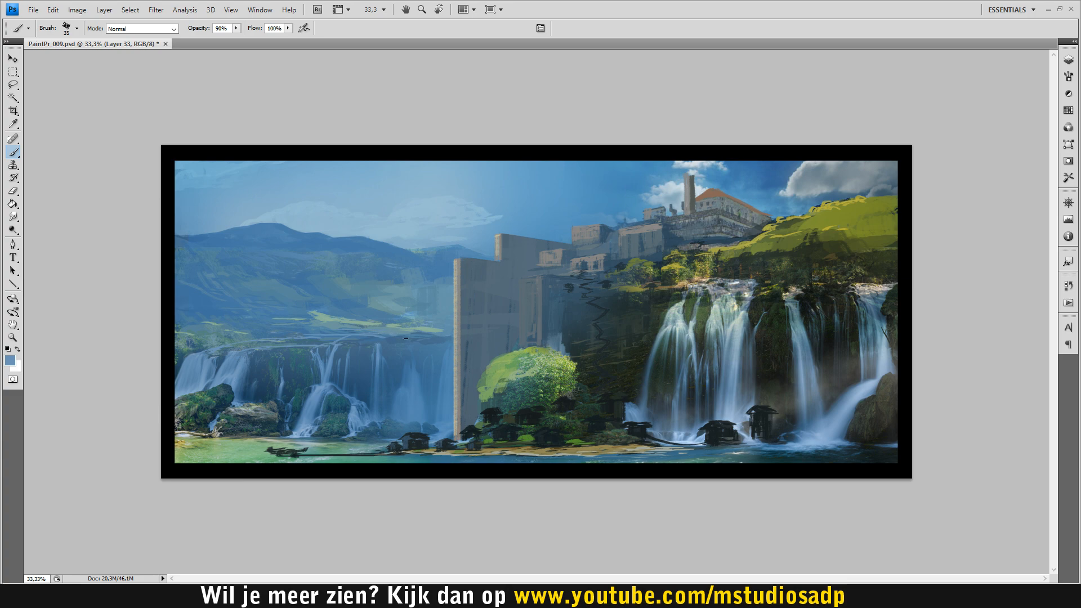
left_click(316, 335, "alt")
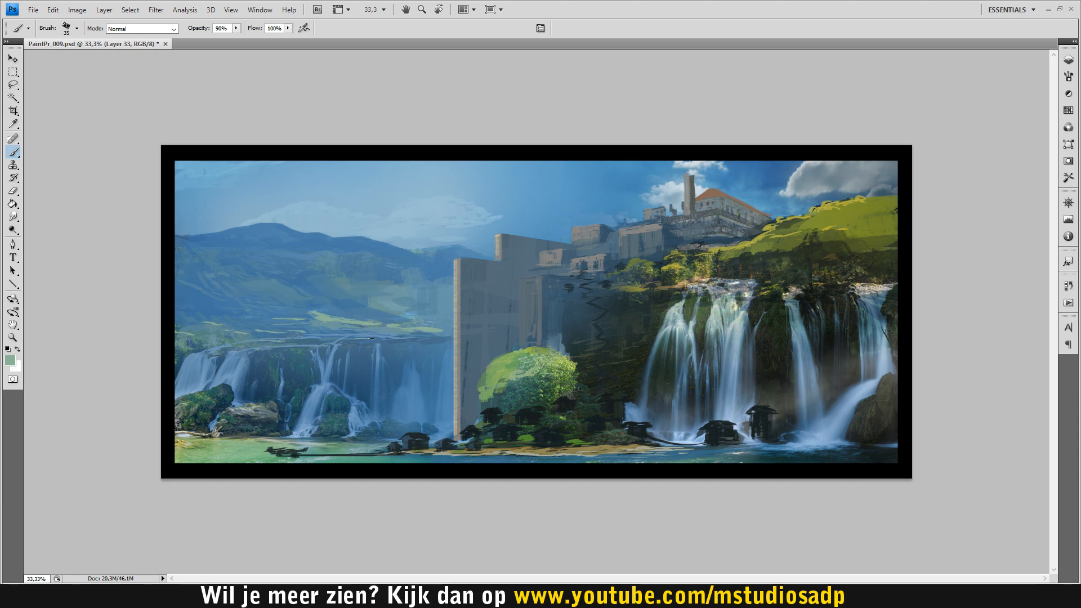
key("ctrl+s")
Repaint the rocks at the foot of the distant waterfalls with sampled dark teal and mossy green tones, and save.
left_click(193, 332, "alt")
left_click(374, 430)
left_click(332, 417, "alt")
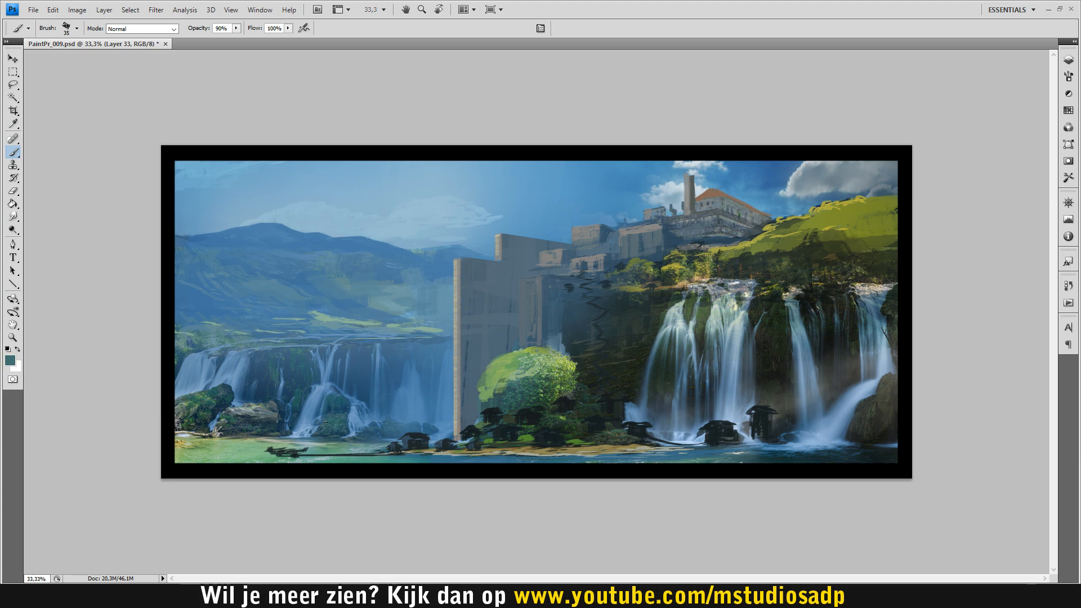
left_click(339, 398, "alt")
left_click(234, 417, "alt")
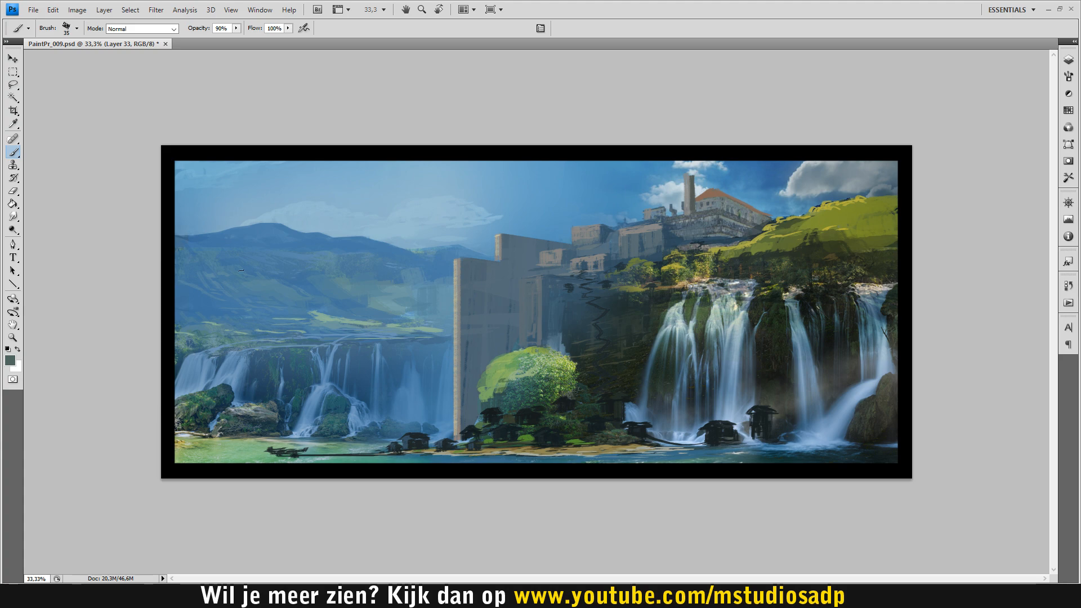
left_click(356, 318, "alt")
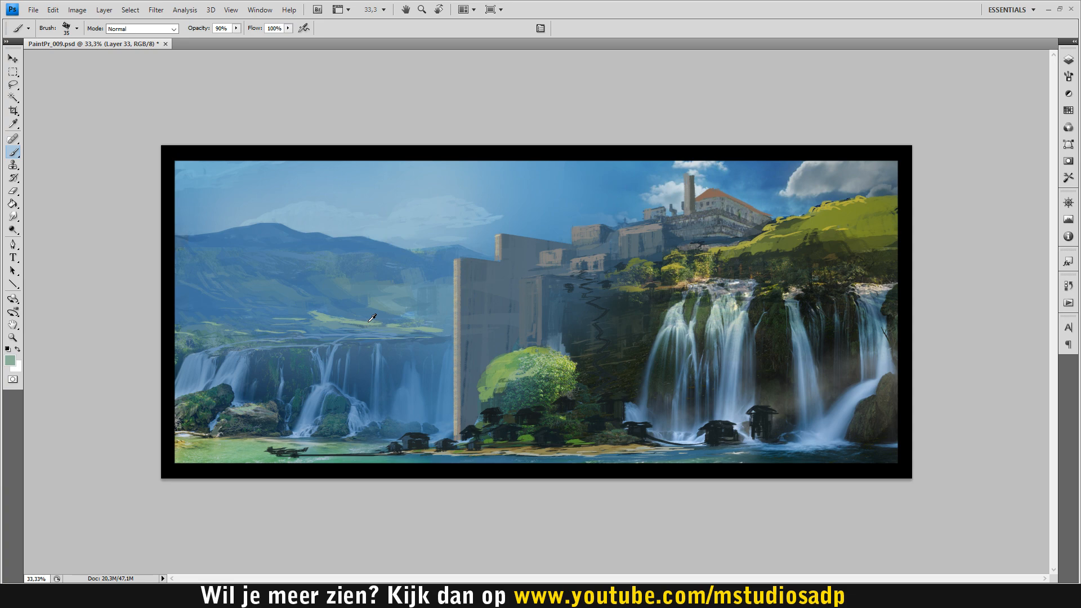
left_click(502, 366, "alt")
left_click(188, 404, "alt")
key("ctrl+s")
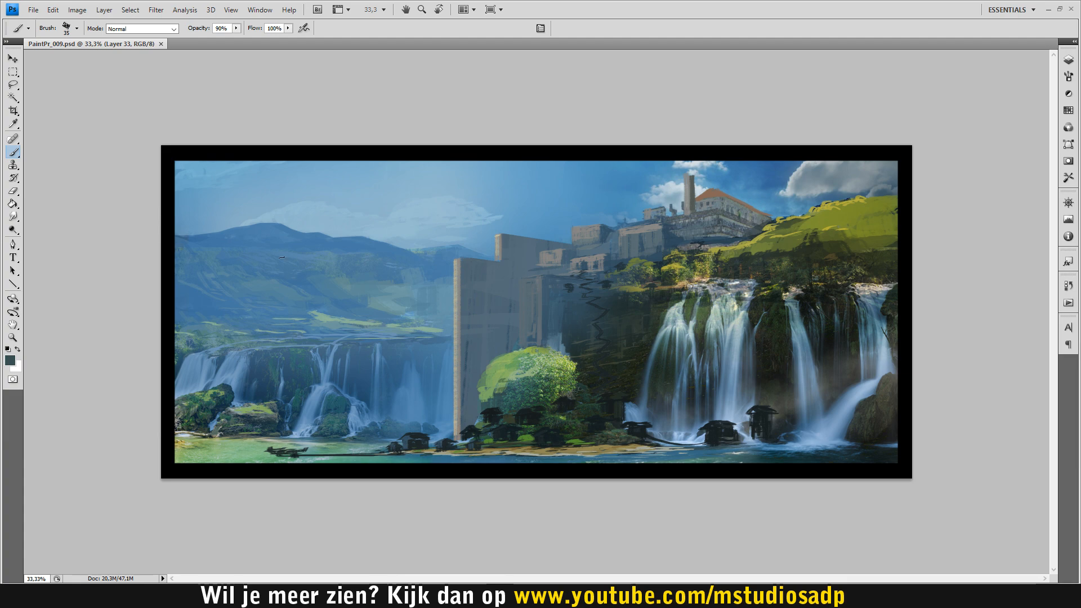
Adjust a sampled blue in the colour picker, shade the distant hillside with it at 60% brush opacity, and save.
left_click(191, 342, "alt")
left_click(204, 343)
left_click(243, 231, "alt")
left_click(199, 331, "alt")
left_click(338, 296, "alt")
left_click(10, 360)
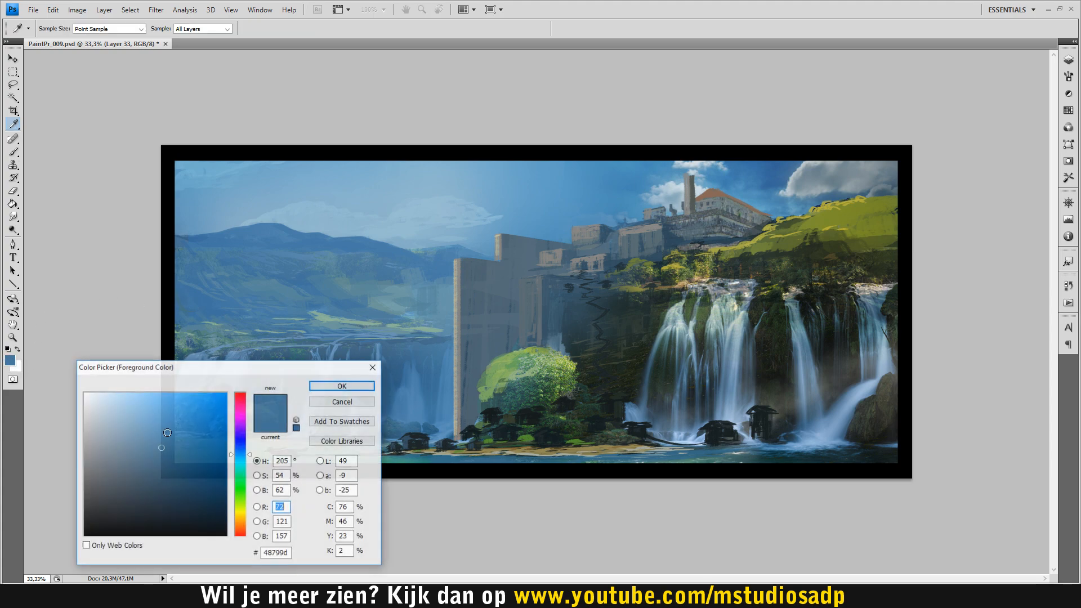
left_click(332, 385)
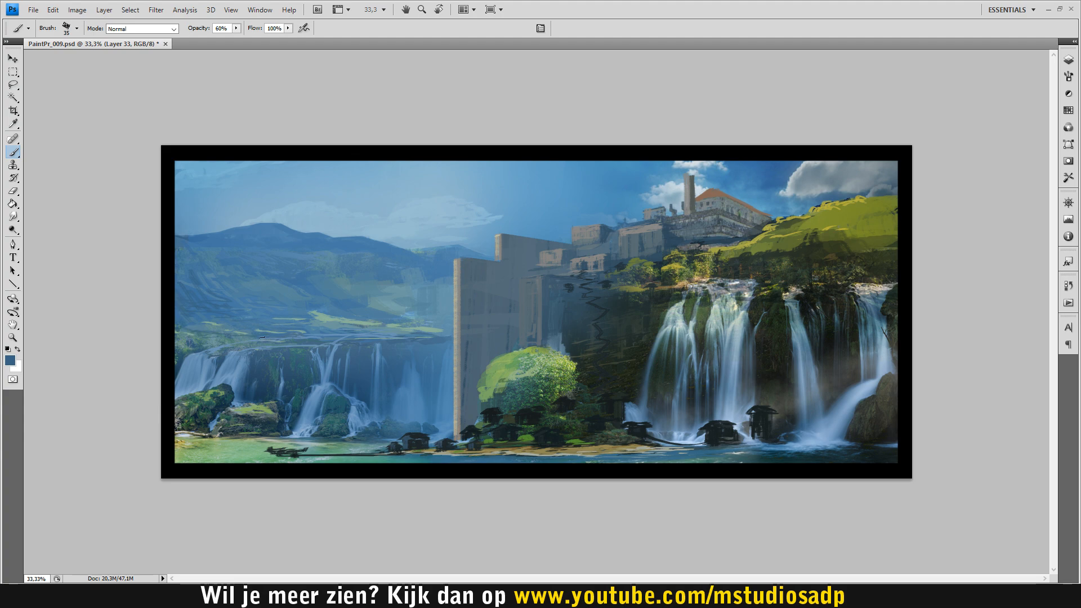
left_click(224, 269, "alt")
key("ctrl+s")
Add sampled pale green strokes to the valley meadow above the distant waterfalls, and save.
left_click_drag(343, 276, 329, 281)
left_click(323, 317, "alt")
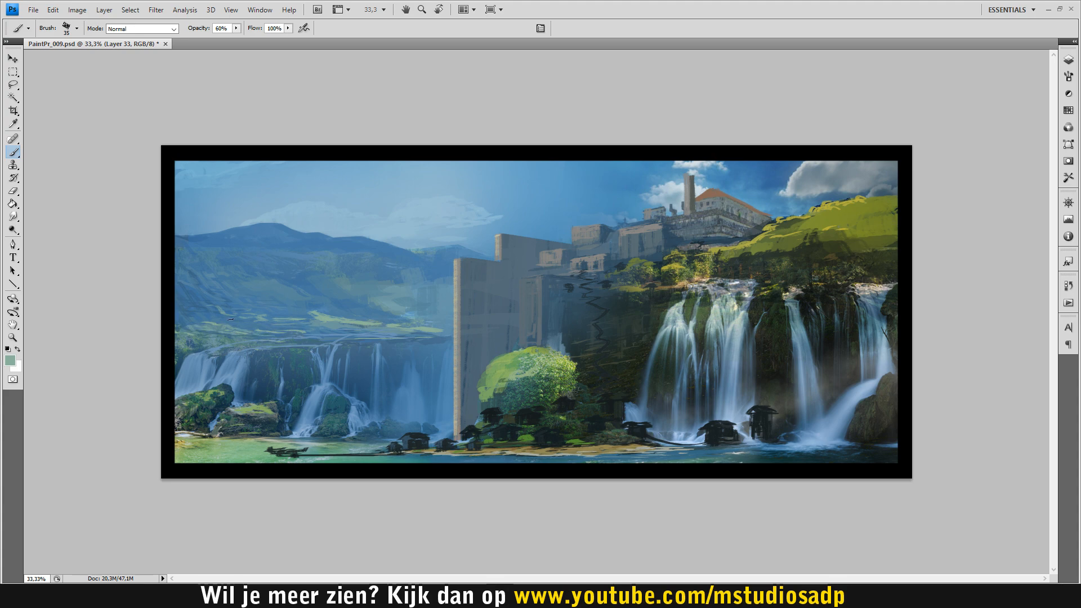
left_click(207, 318, "alt")
key("ctrl+s")
Blend the lower valley slopes toward the grey wall with sampled blue and teal strokes, and save.
left_click(286, 280, "alt")
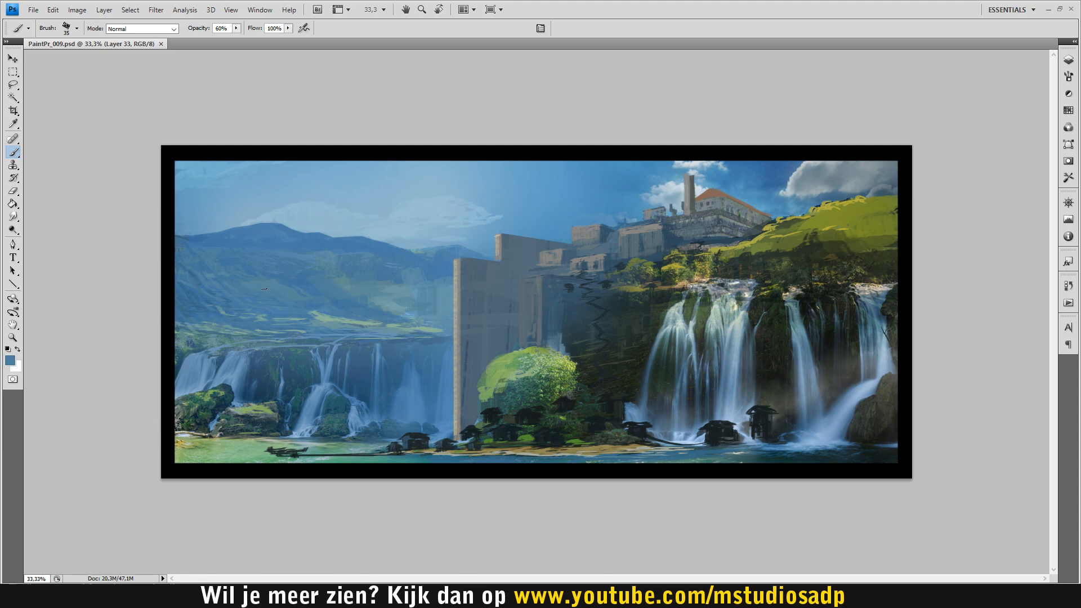
left_click(301, 290)
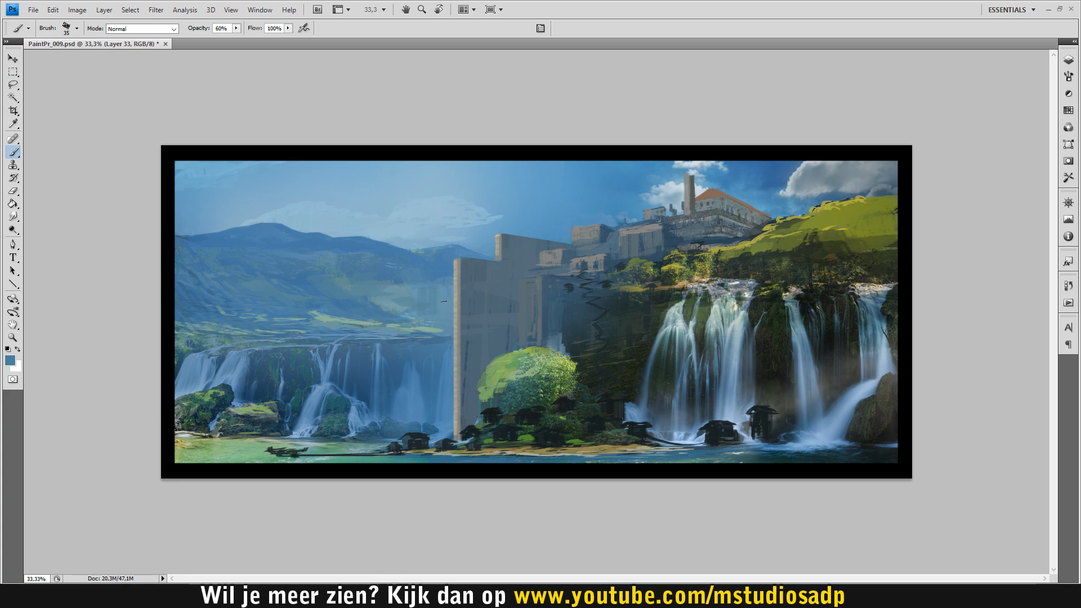
left_click(395, 302, "alt")
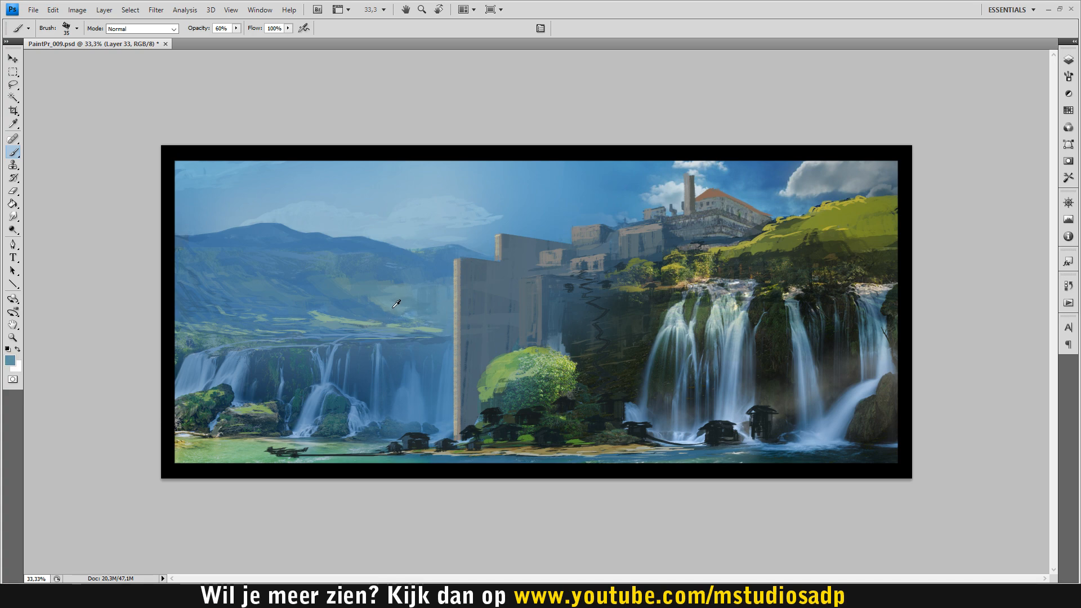
left_click(315, 285, "alt")
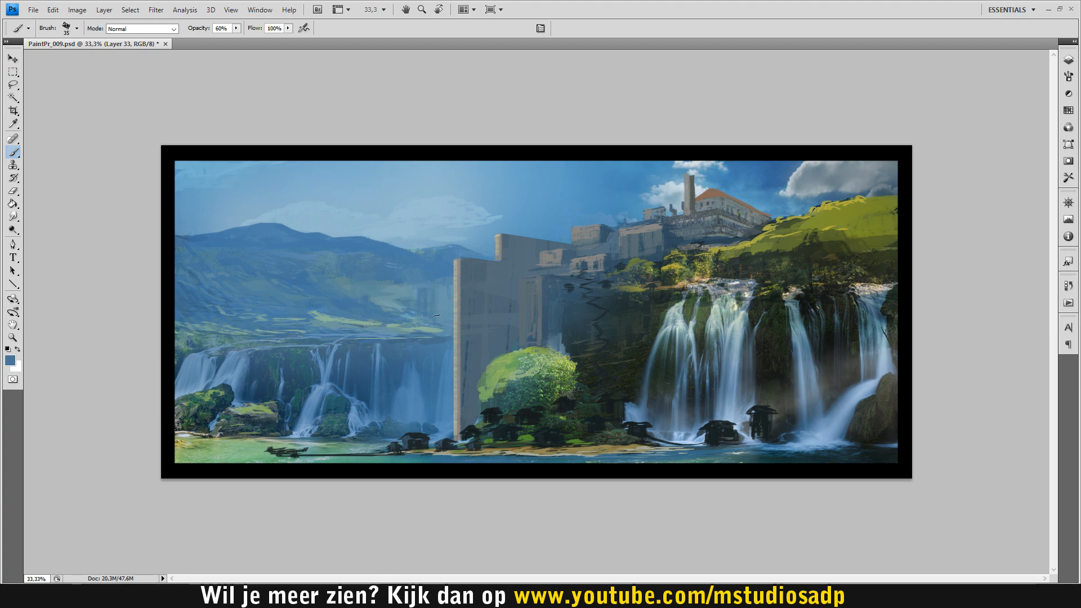
key("ctrl+s")
Paint faint vertical waterfall streaks and light green accents in the hazy valley beside the tall grey wall, and save.
left_click_drag(453, 284, 449, 403)
left_click(400, 289, "alt")
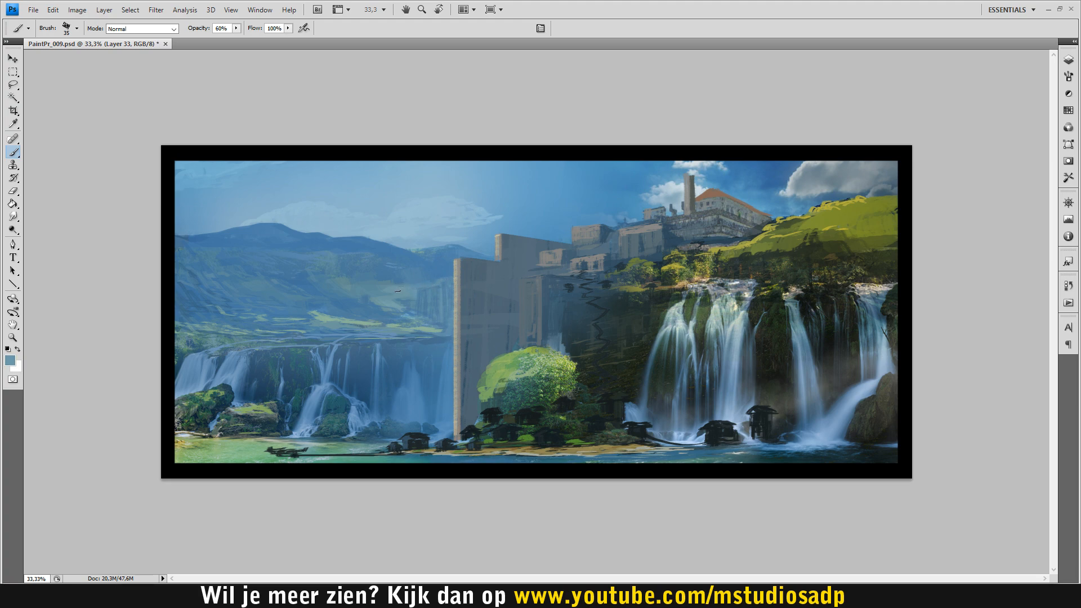
left_click(413, 288, "alt")
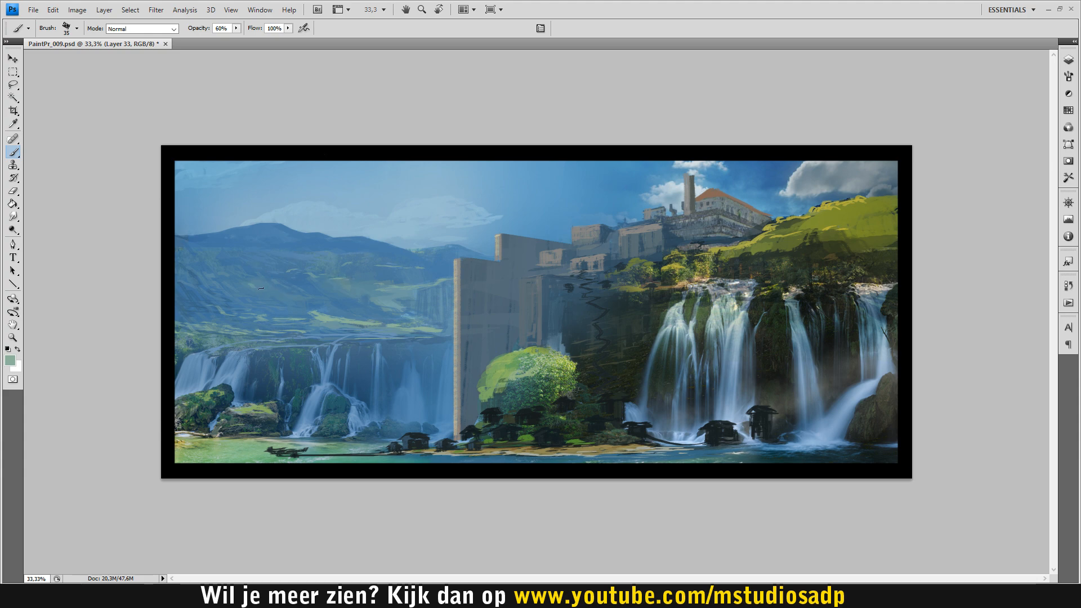
key("ctrl+s")
Add sampled highlight strokes to the upper slopes of the distant mountains, and save.
left_click(216, 252, "alt")
left_click_drag(242, 242, 258, 244)
left_click(258, 244, "alt")
key("ctrl+s")
Paint dark vertical tree-trunk strokes along the shaded forest band under the green hill, using sampled near-black at 70% opacity.
key("alt")
left_click(752, 244, "alt")
left_click_drag(745, 255, 722, 257)
left_click(844, 281, "alt")
key("8")
left_click(812, 287, "alt")
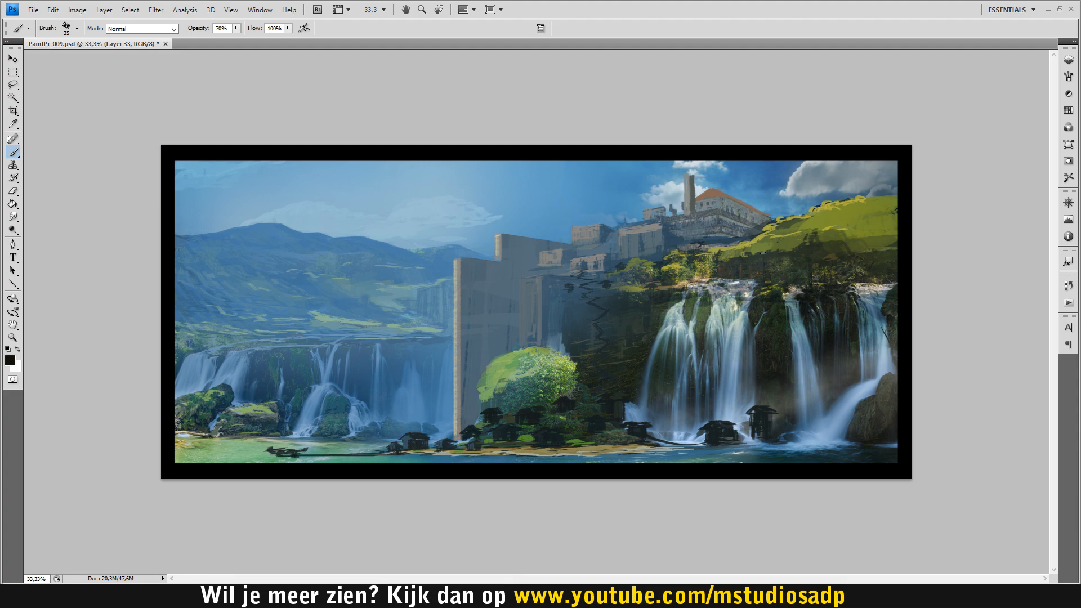
left_click_drag(761, 256, 756, 278)
left_click_drag(749, 258, 749, 269)
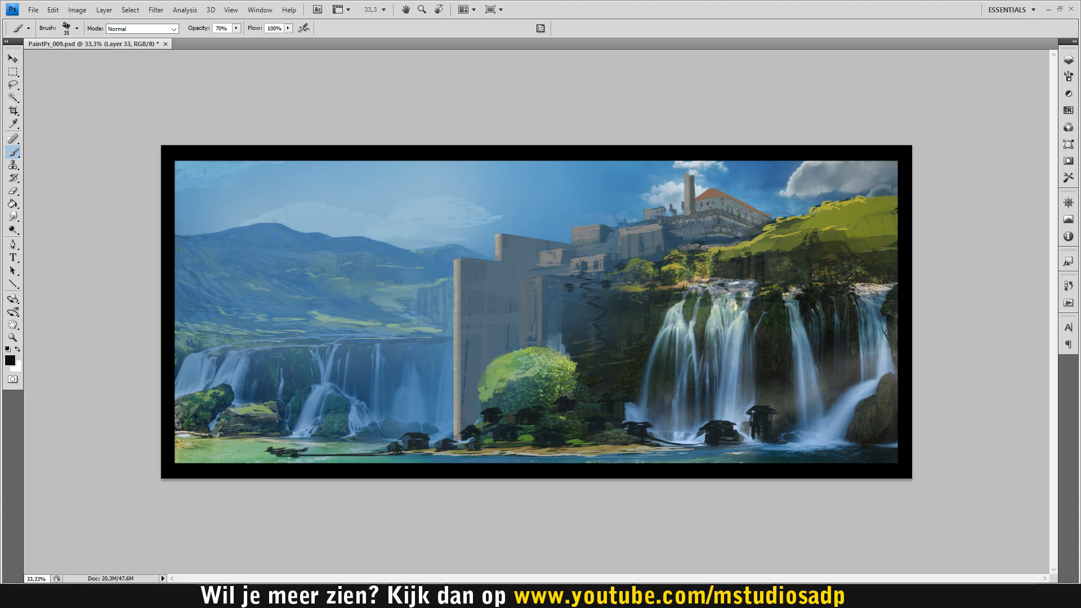
mouse_move(814, 244)
left_mouse_down()
mouse_move(856, 207)
mouse_move(858, 238)
mouse_move(845, 257)
mouse_move(831, 245)
mouse_move(835, 287)
mouse_move(841, 245)
mouse_move(851, 267)
mouse_move(875, 249)
mouse_move(865, 275)
left_mouse_up()
mouse_move(876, 248)
left_mouse_down()
mouse_move(881, 278)
mouse_move(895, 265)
left_mouse_up()
left_click_drag(789, 254, 789, 292)
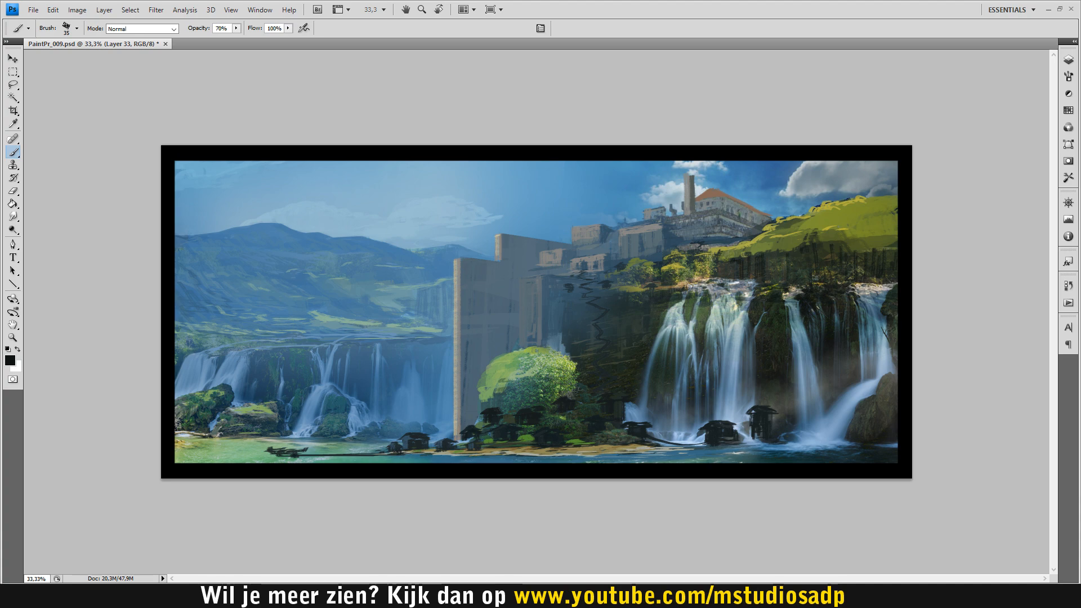
Paint a pale horizontal water line along the ledge above the large waterfalls with sampled light tones.
left_click(760, 298, "alt")
left_click(742, 297, "alt")
left_click(751, 293, "alt")
key("ctrl+s")
left_click(737, 303, "alt")
left_click_drag(701, 279, 761, 279)
left_click(761, 279, "alt")
left_click_drag(847, 281, 752, 275)
key("ctrl+z")
left_click(873, 285, "alt")
left_click_drag(898, 281, 795, 278)
left_click_drag(708, 280, 895, 280)
left_click_drag(767, 282, 897, 278)
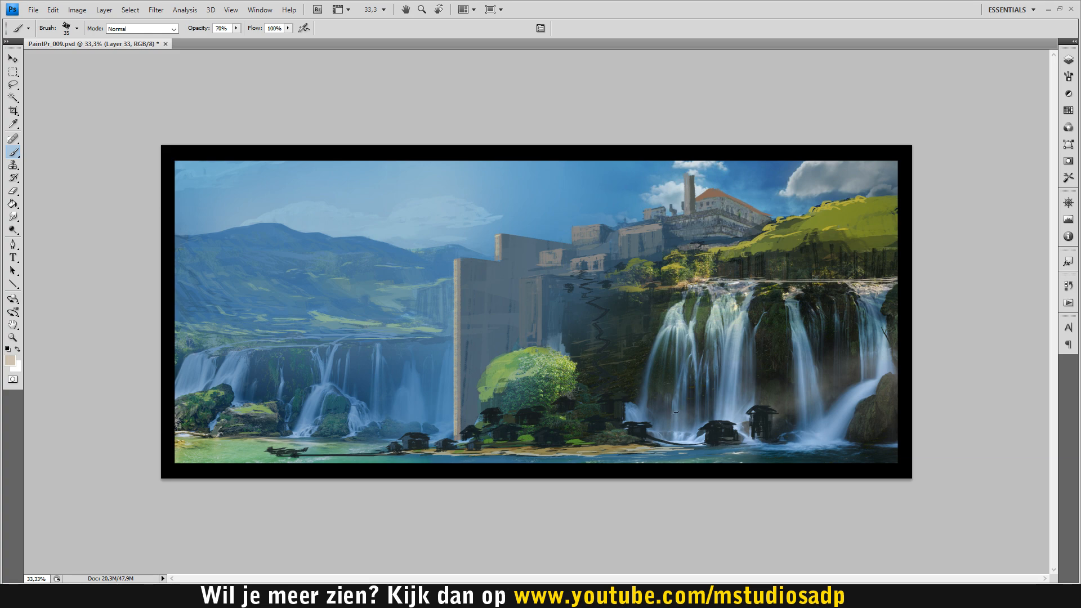
Refine the tops of the large waterfalls and paint a small pale waterfall below the hilltop ruins, then save.
left_click(862, 301, "alt")
left_click(802, 306, "alt")
left_click(736, 318, "alt")
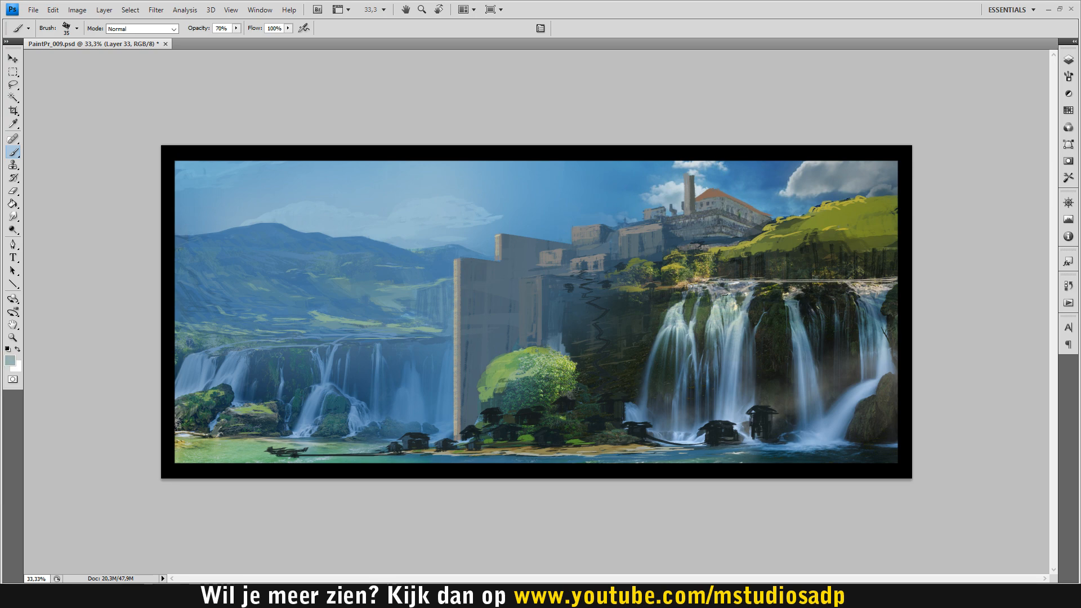
left_click(732, 302, "alt")
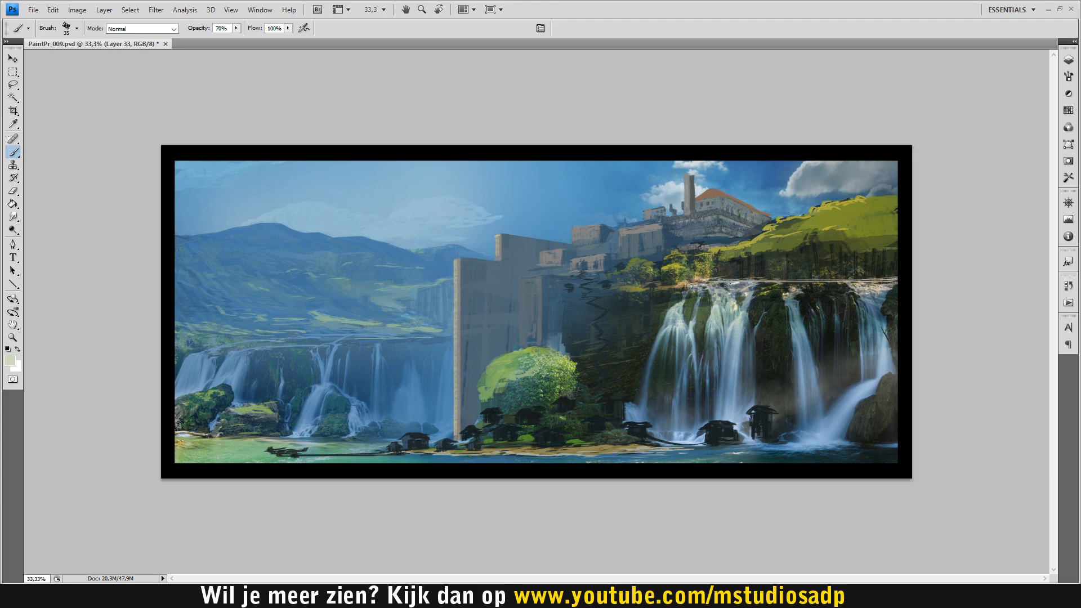
left_click(745, 313, "alt")
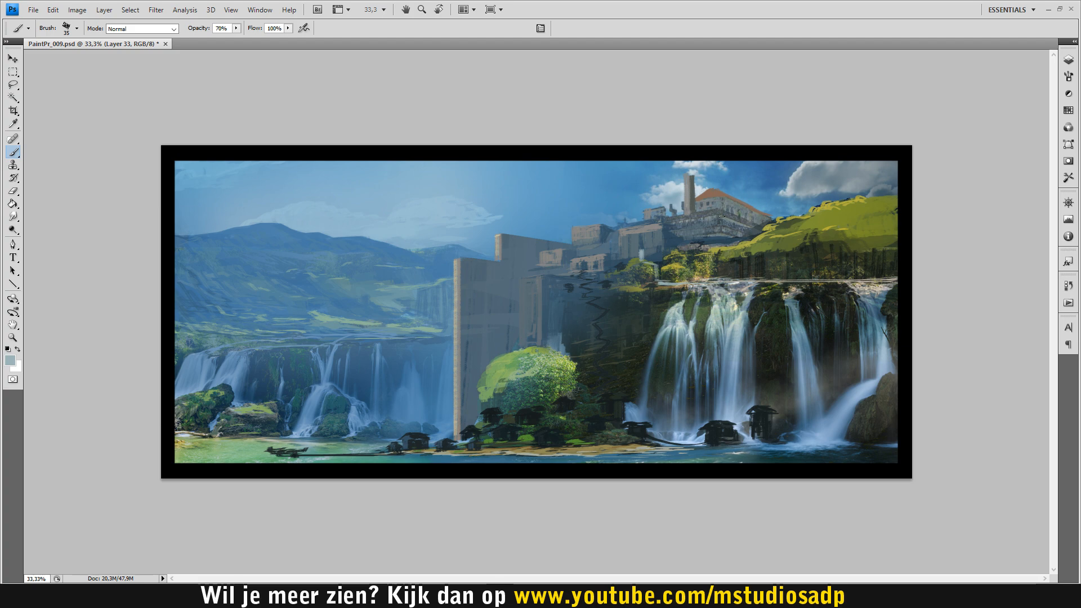
key("ctrl+s")
Reduce the brush to 25 px, darken the cliff below the ruins and its zigzag path with sampled near-black strokes, and save.
left_click(645, 266, "alt")
left_click_drag(634, 282, 646, 282)
key("ctrl+s")
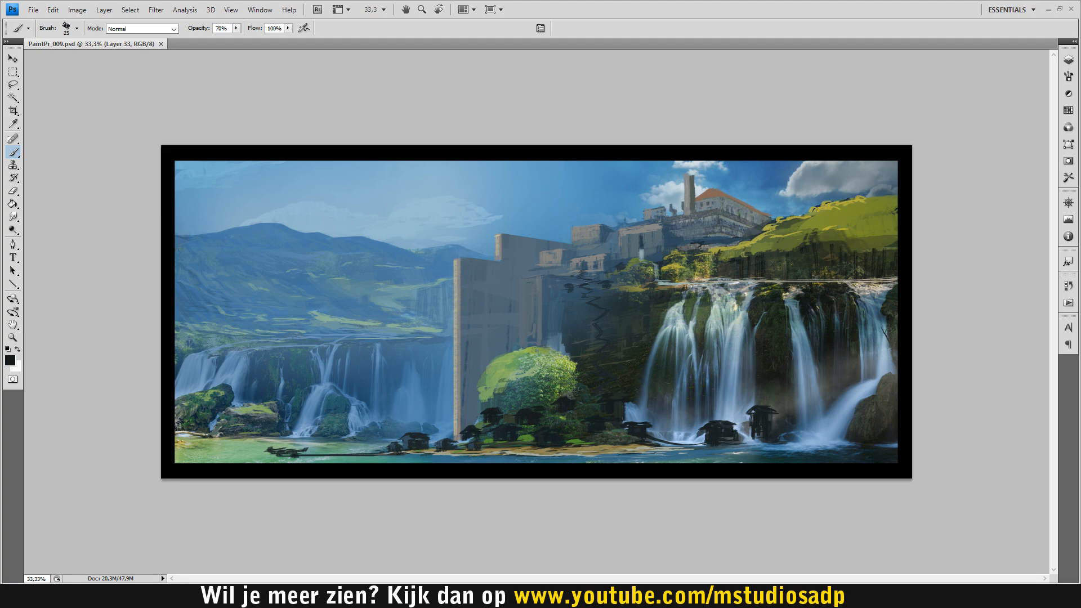
left_click_drag(571, 276, 603, 280)
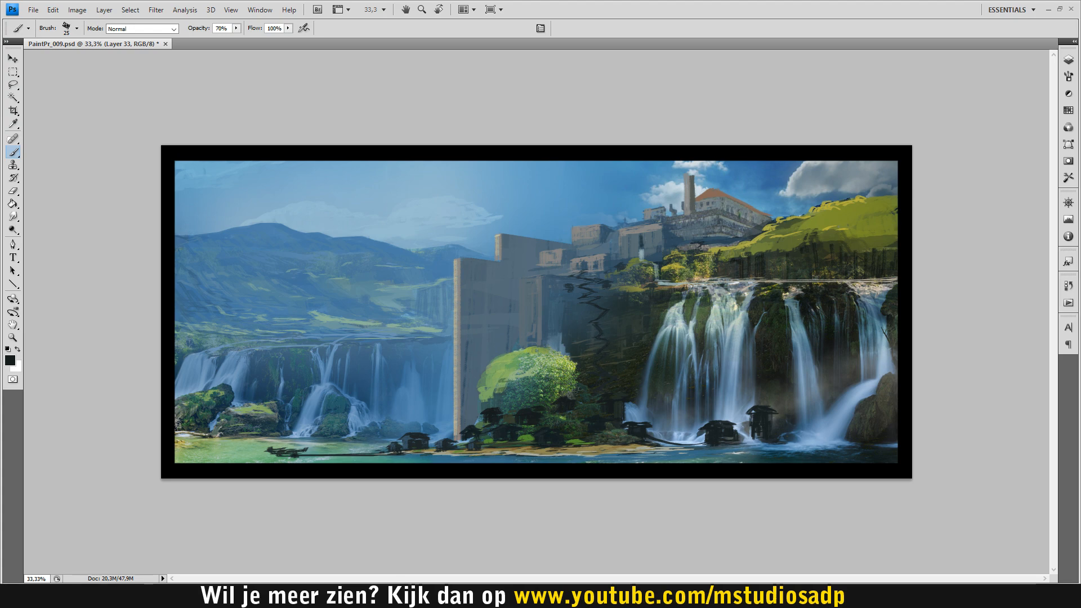
key("ctrl+s")
left_click_drag(607, 311, 596, 322)
left_click(593, 305, "alt")
key("ctrl+s")
Enlarge the brush to 35 px and refine the ledge above the large waterfalls with sampled pale blue and dark strokes.
left_click(755, 298, "alt")
key("bracketright")
left_click_drag(808, 282, 825, 282)
left_click(875, 297, "alt")
left_click(886, 350, "alt")
left_click_drag(794, 279, 815, 278)
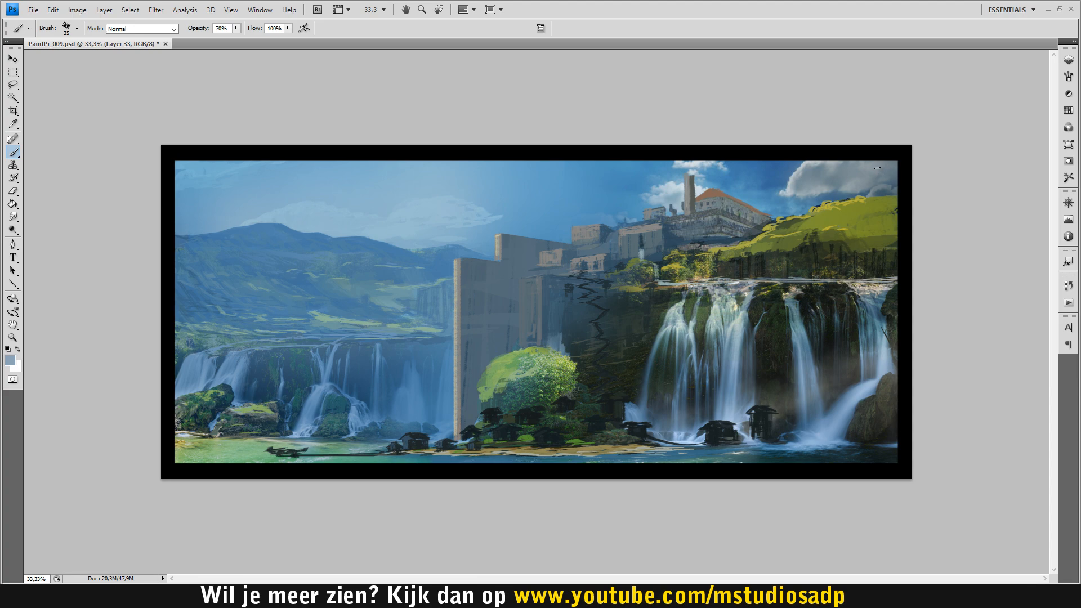
left_click(851, 318, "alt")
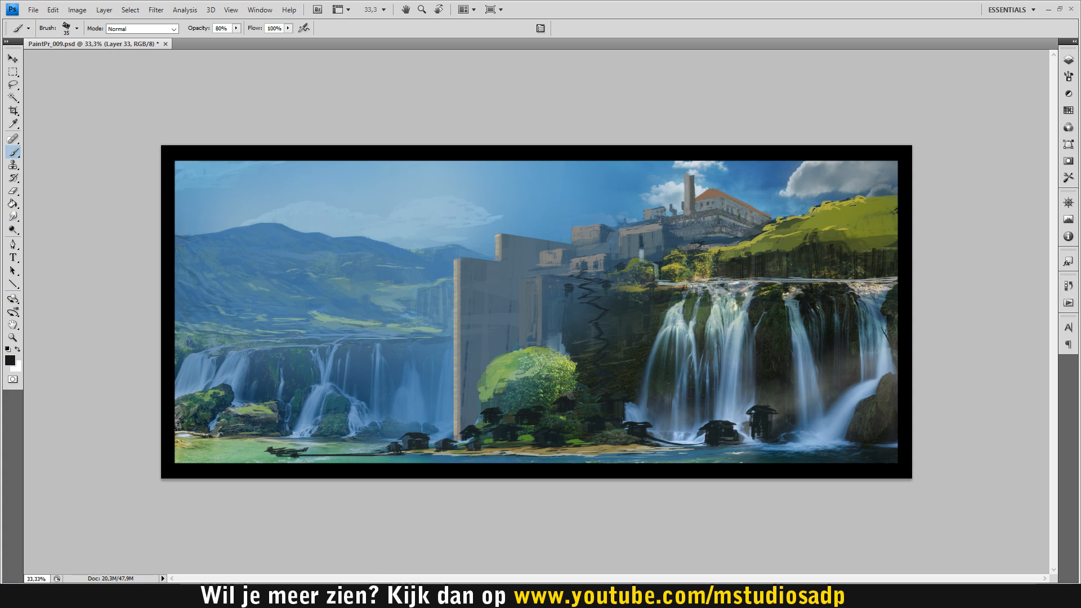
Model the grassy hill with sampled yellow-green highlights and dark olive shadows at 80% opacity, and save.
left_click(848, 224, "alt")
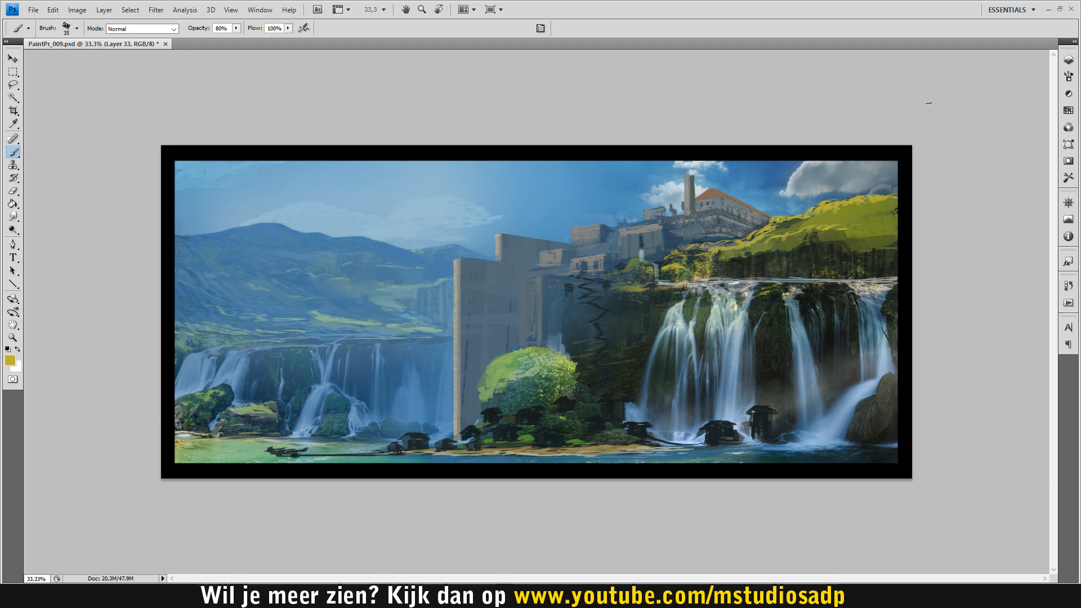
left_click(822, 229, "alt")
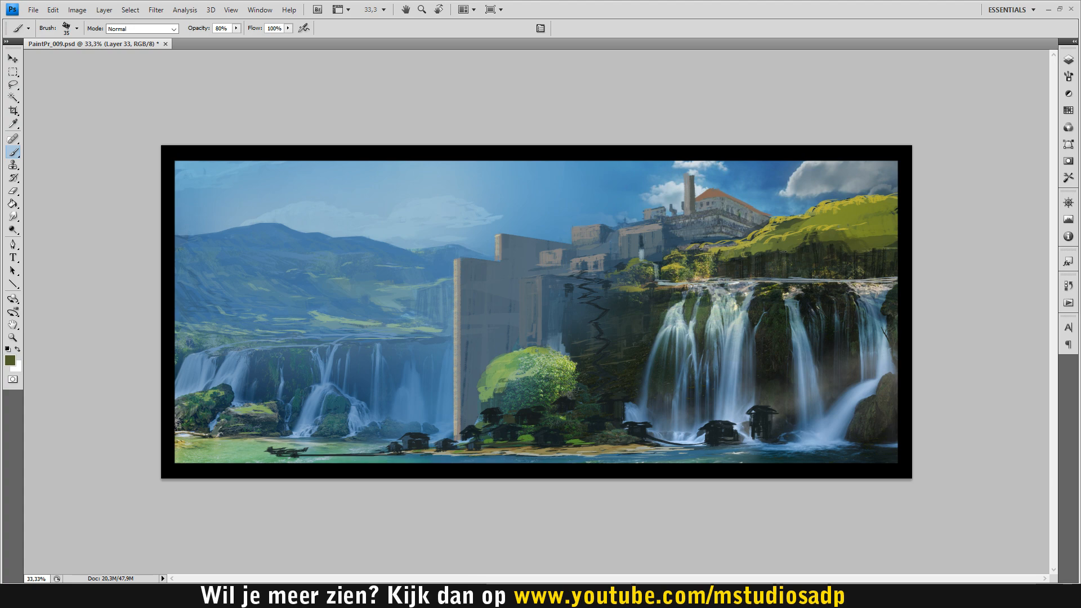
left_click(725, 250, "alt")
left_click(728, 255, "alt")
left_click(830, 207, "alt")
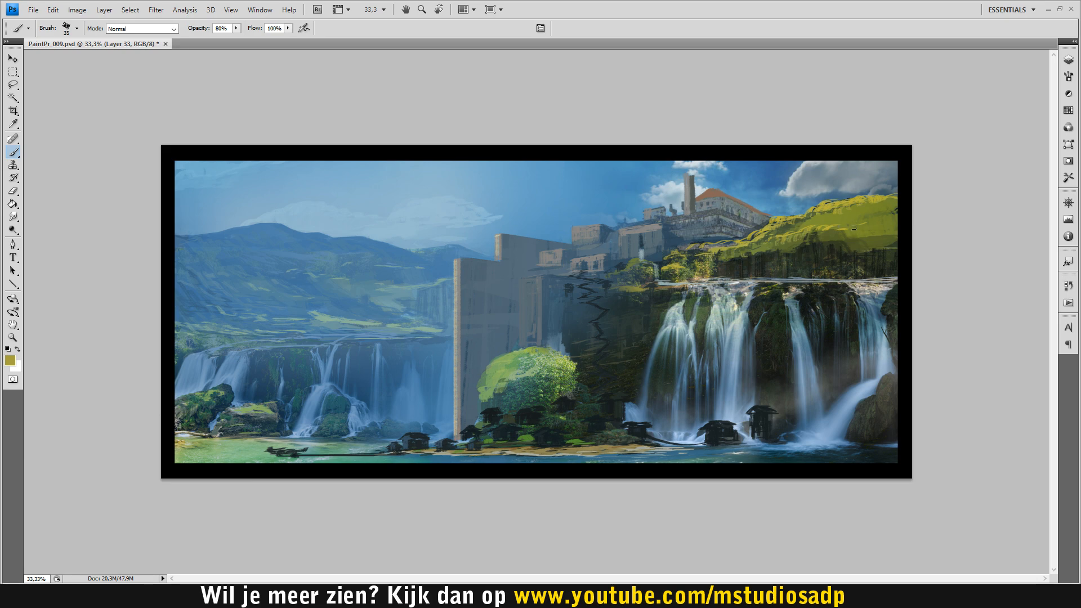
key("ctrl+s")
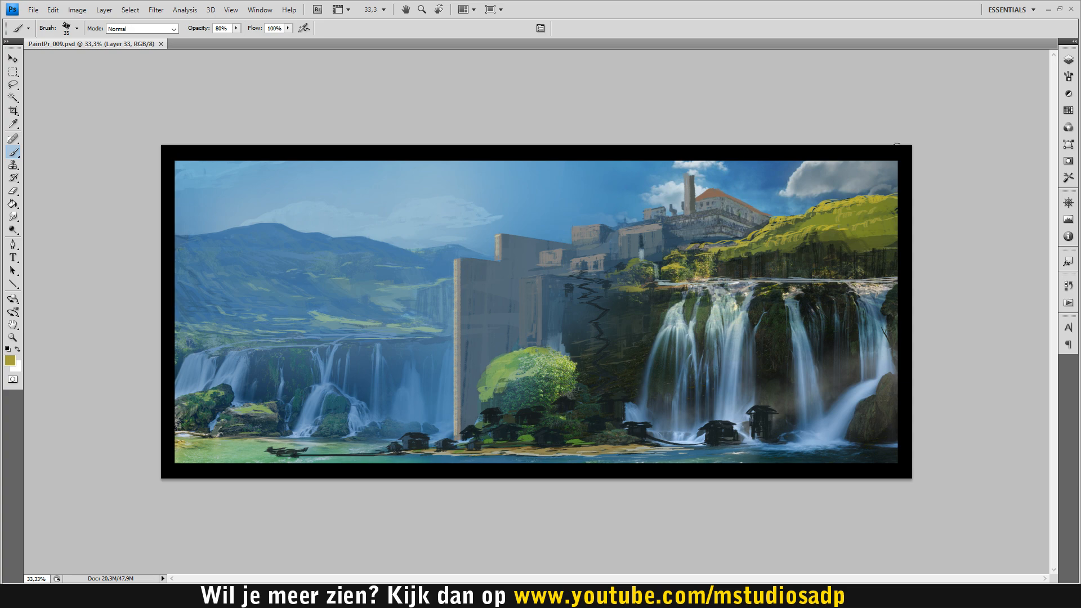
Refine the grassy hill and the forest band below it with sampled yellow-green and dark olive strokes, and save.
left_click_drag(886, 207, 896, 203)
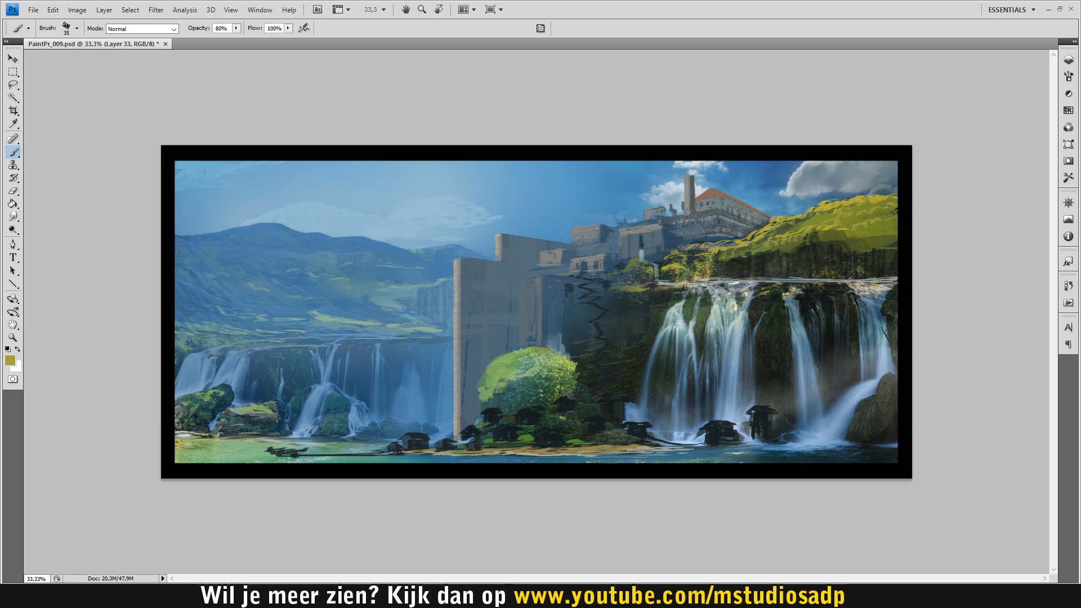
left_click(823, 239, "alt")
left_click(813, 248, "alt")
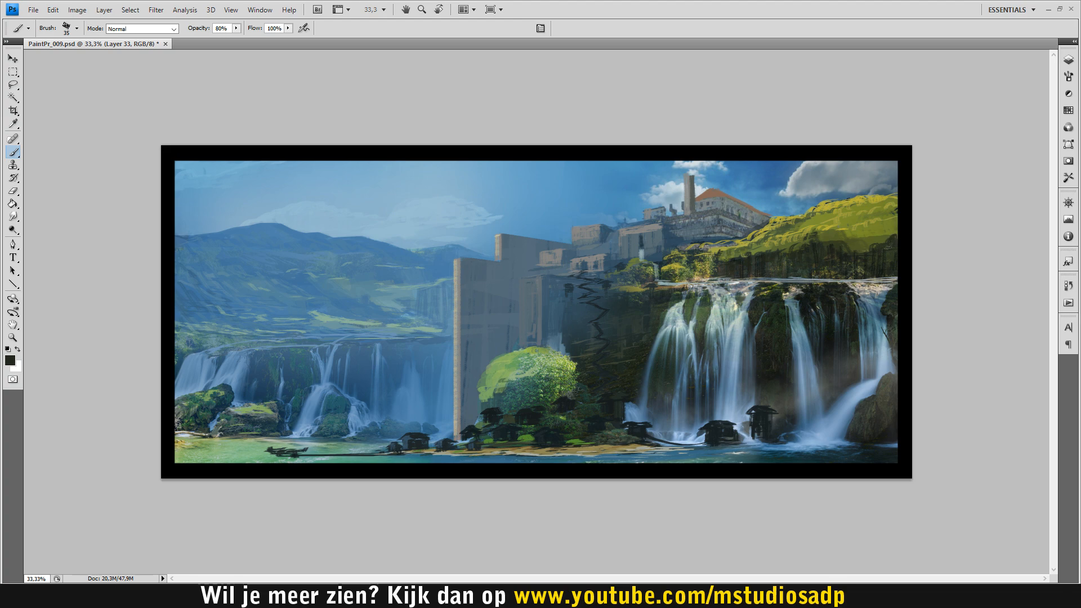
left_click(821, 235, "alt")
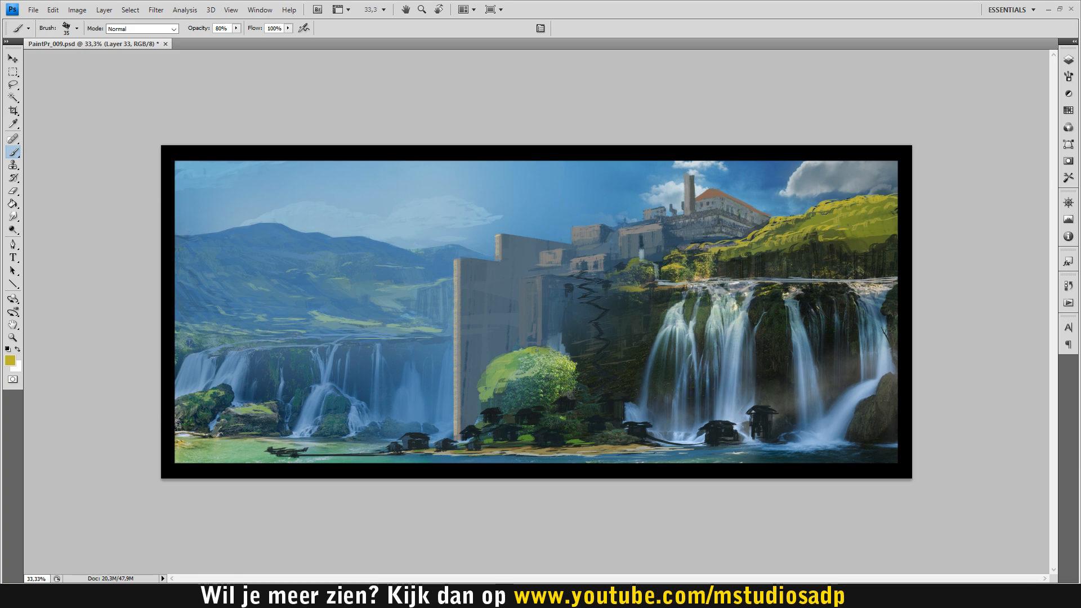
key("ctrl+s")
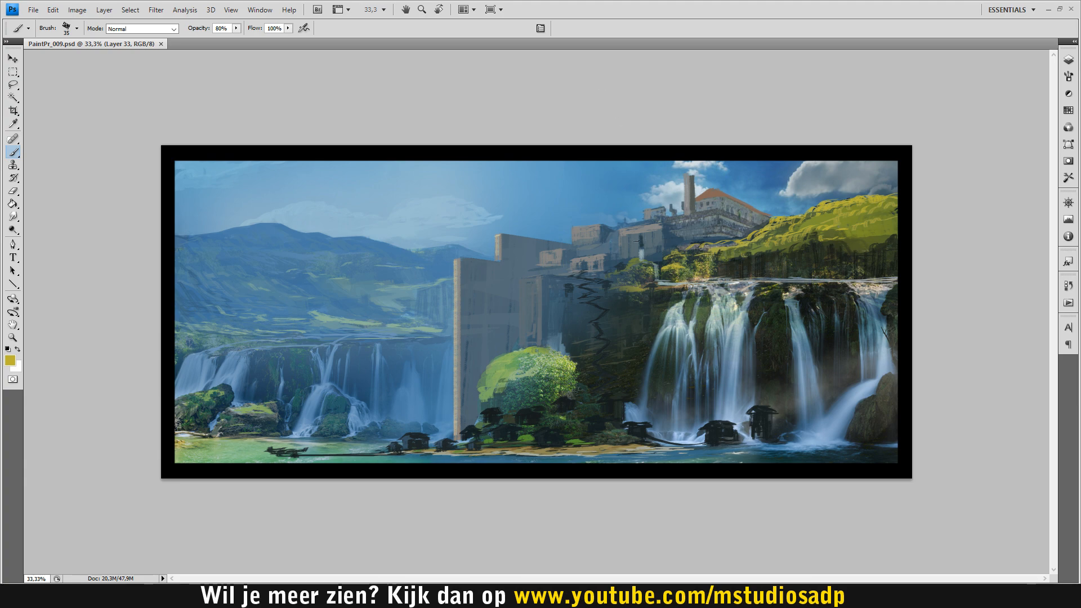
Add a dark stroke to the cliff below the ruins, detail the huts beneath the large waterfalls with sampled dark greys, and save.
left_click(569, 289, "alt")
left_click_drag(570, 293, 568, 303)
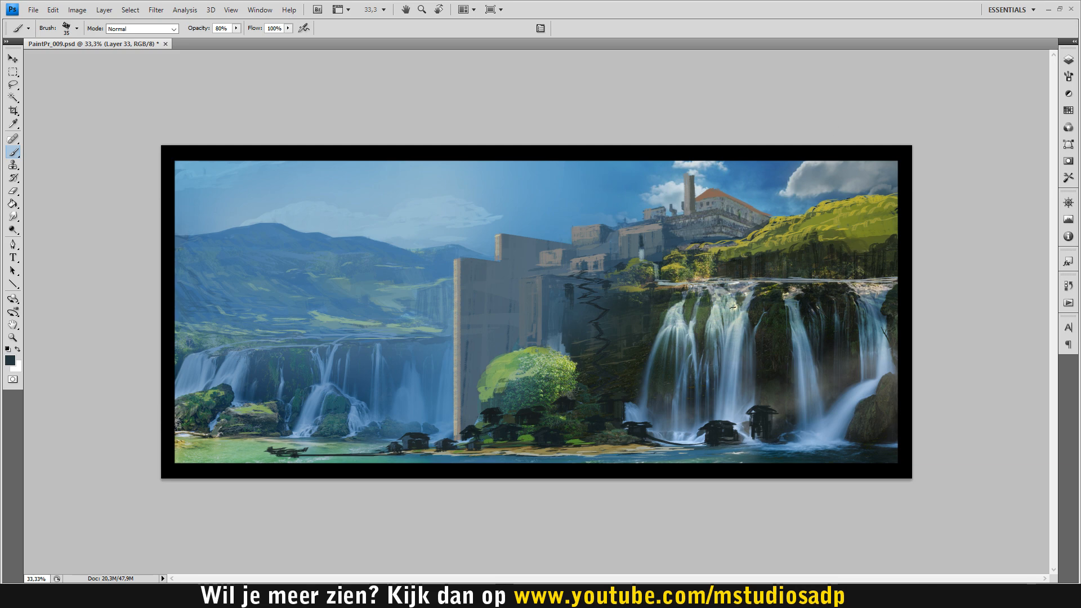
left_click_drag(752, 415, 760, 439)
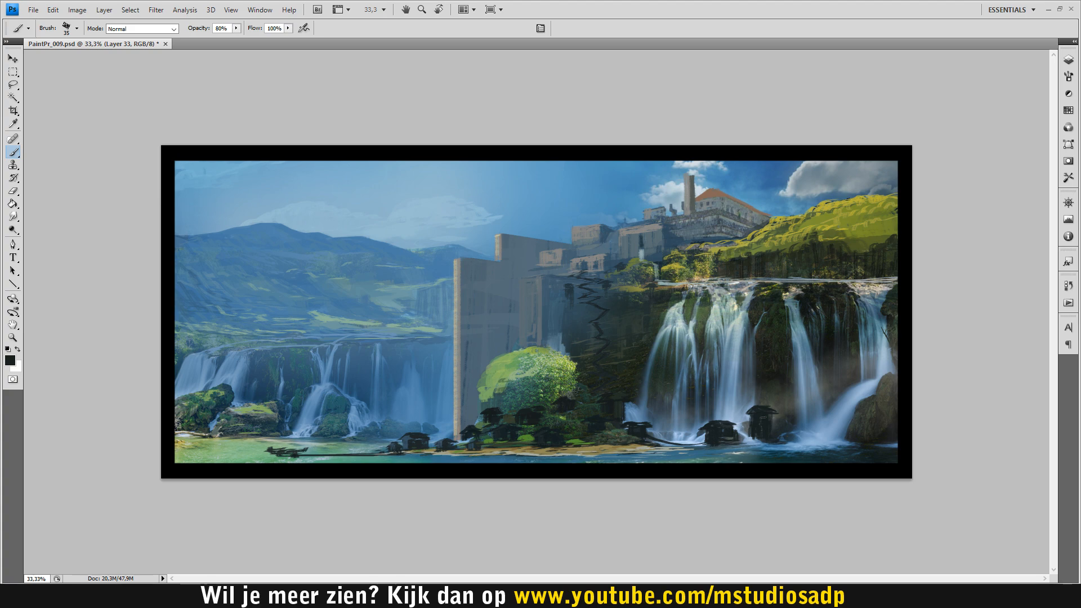
left_click(784, 419, "alt")
left_click(783, 420, "alt")
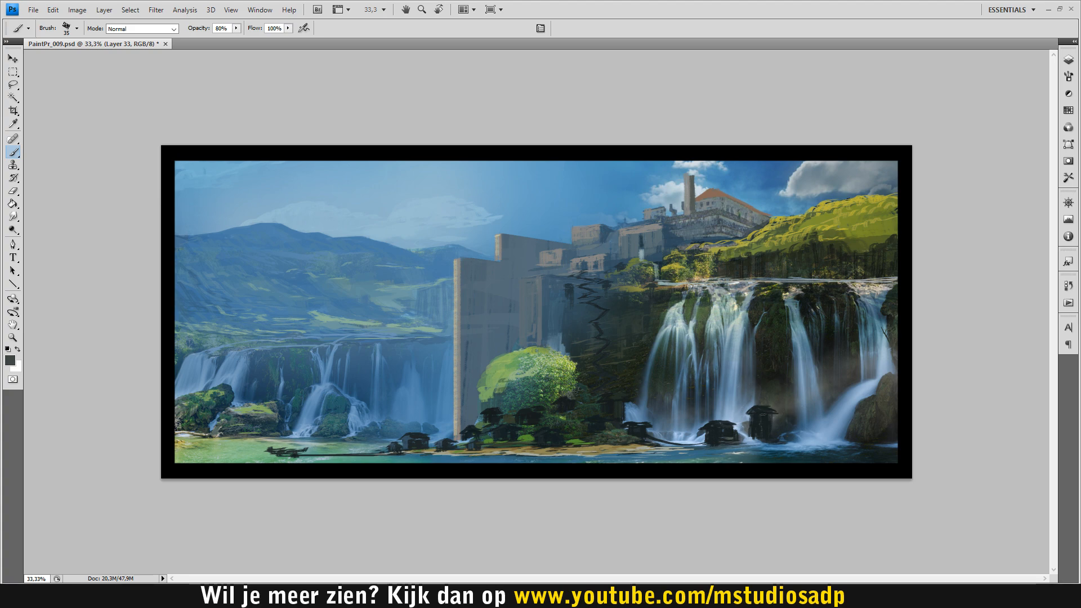
left_click_drag(774, 413, 760, 411)
left_click(766, 415, "alt")
key("ctrl+s")
left_click_drag(765, 423, 774, 422)
left_click(776, 421, "alt")
left_click(637, 421, "alt")
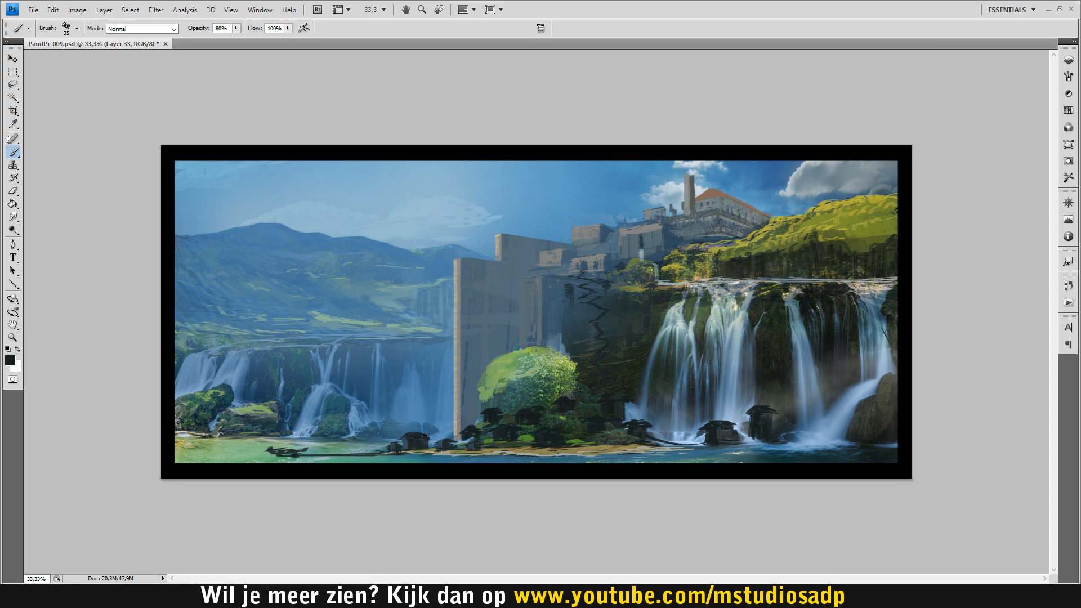
key("ctrl+s")
left_click(585, 263, "alt")
left_click_drag(547, 253, 554, 260)
key("ctrl+z")
Reduce the brush to 25 px and paint window details on the ruins and a thin hazy tower beside them with sampled colours.
left_click(641, 243, "alt")
key("bracketleft")
left_click(640, 230, "alt")
left_click(628, 211, "alt")
mouse_move(625, 218)
left_mouse_down()
mouse_move(624, 200)
mouse_move(622, 219)
left_mouse_up()
left_click(692, 206, "alt")
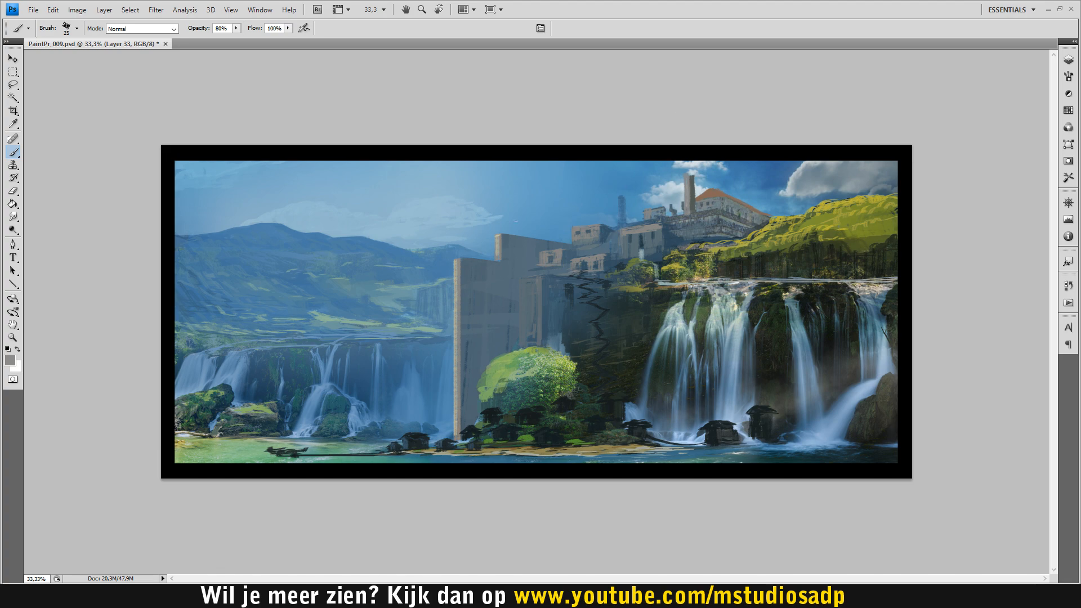
left_click(497, 238, "alt")
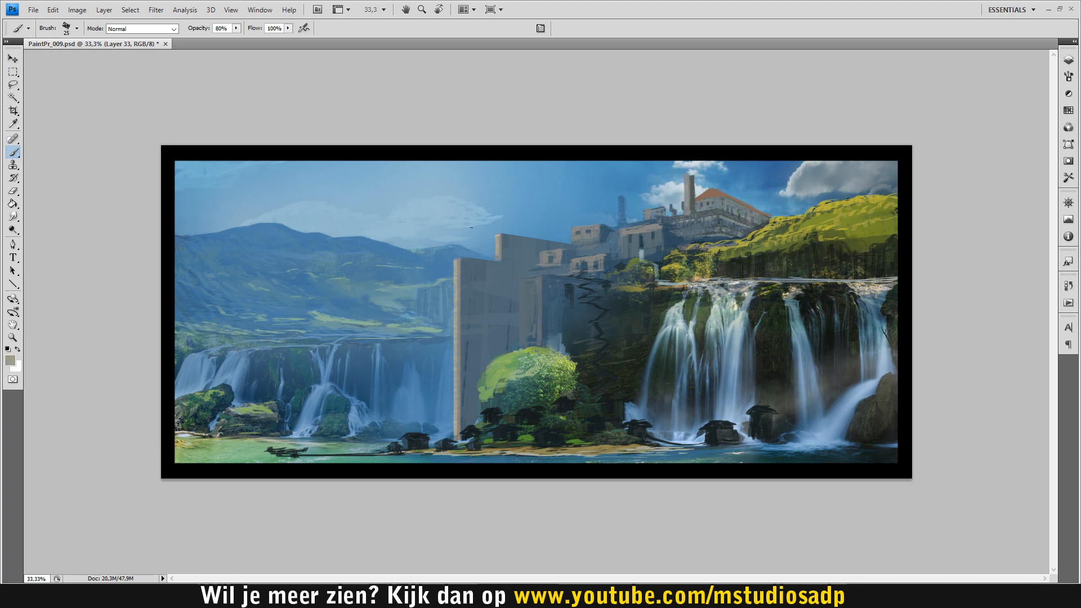
left_click(577, 231, "alt")
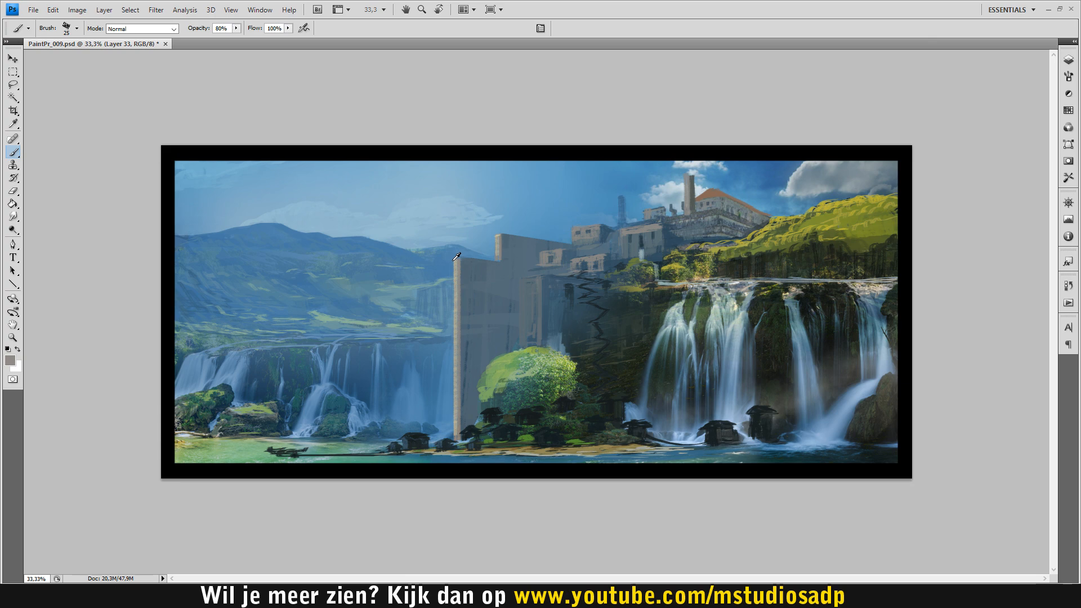
Refine the ruin facades with grey-brown strokes, darken the terraces below the main building with sampled dark blue-grey, and save.
key("i")
left_click(15, 365)
left_click(137, 429)
left_click(355, 381)
key("b")
key("ctrl+s")
left_click(634, 229, "alt")
left_click_drag(628, 229, 629, 243)
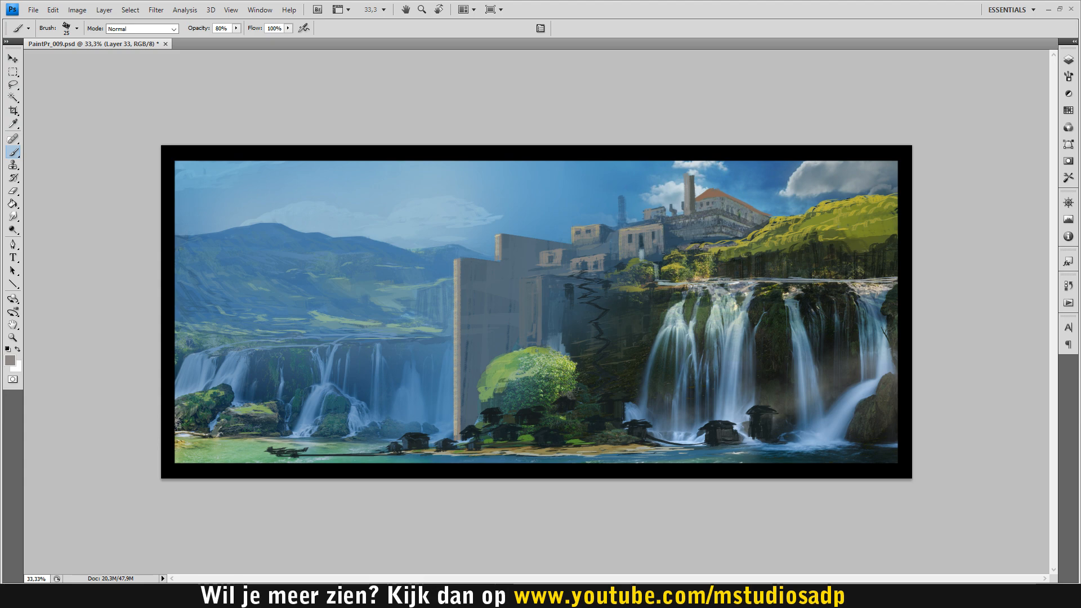
left_click(627, 256, "alt")
left_click(704, 239, "alt")
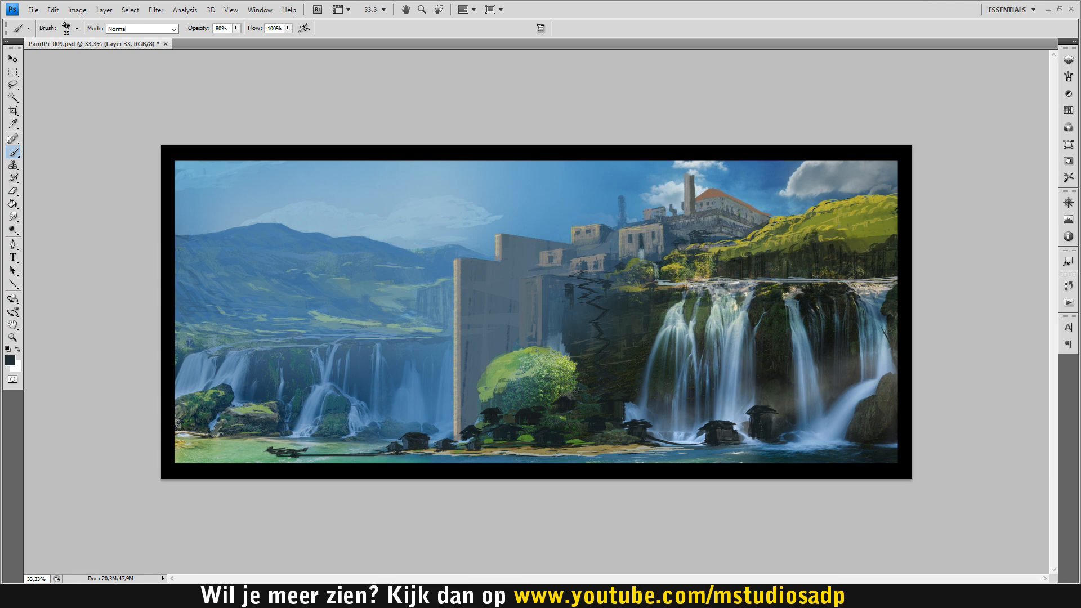
key("ctrl+s")
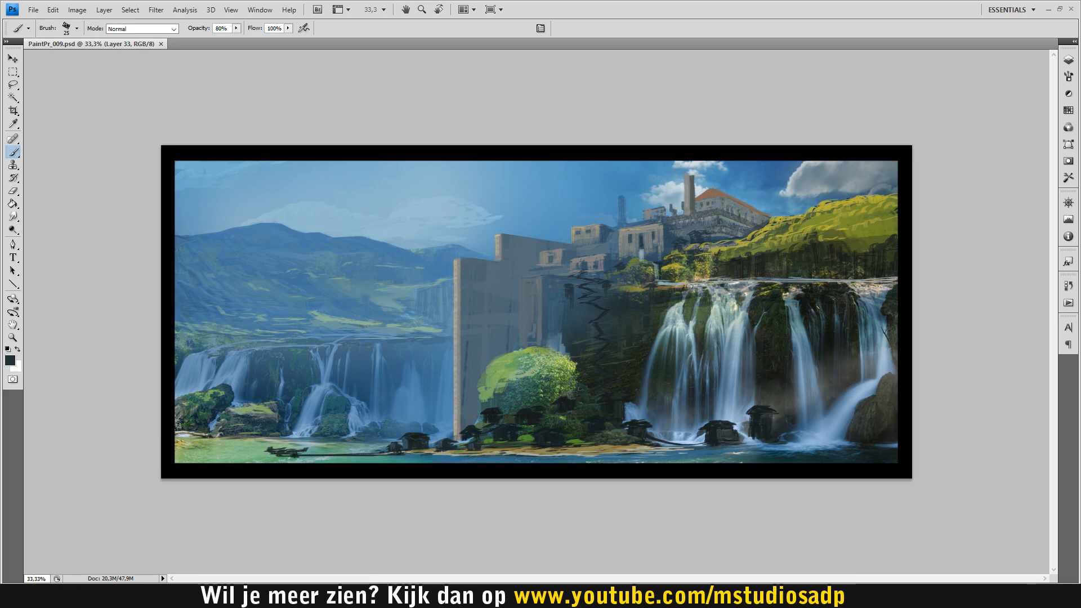
Refine the thin hazy tower and lighten its shaft with sampled sky blue, and save.
left_click(664, 186)
left_click(627, 199, "alt")
left_click(422, 184, "alt")
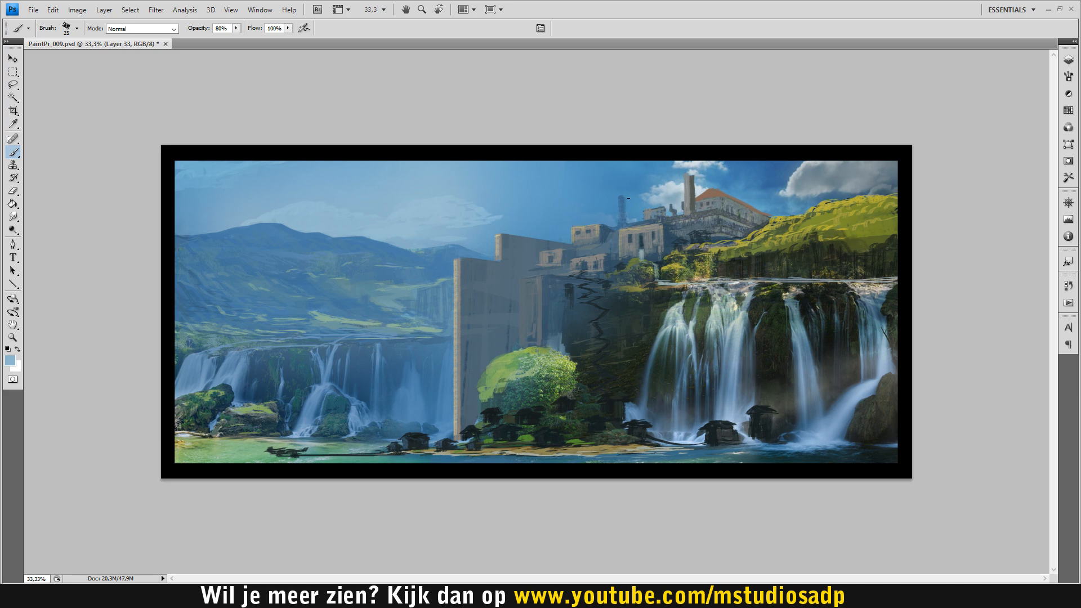
left_click_drag(619, 200, 620, 216)
key("ctrl+s")
Rework the shadowed cliff edge between the tall grey wall and the zigzag path with sampled dark slate and blue-grey strokes.
left_click(575, 289, "alt")
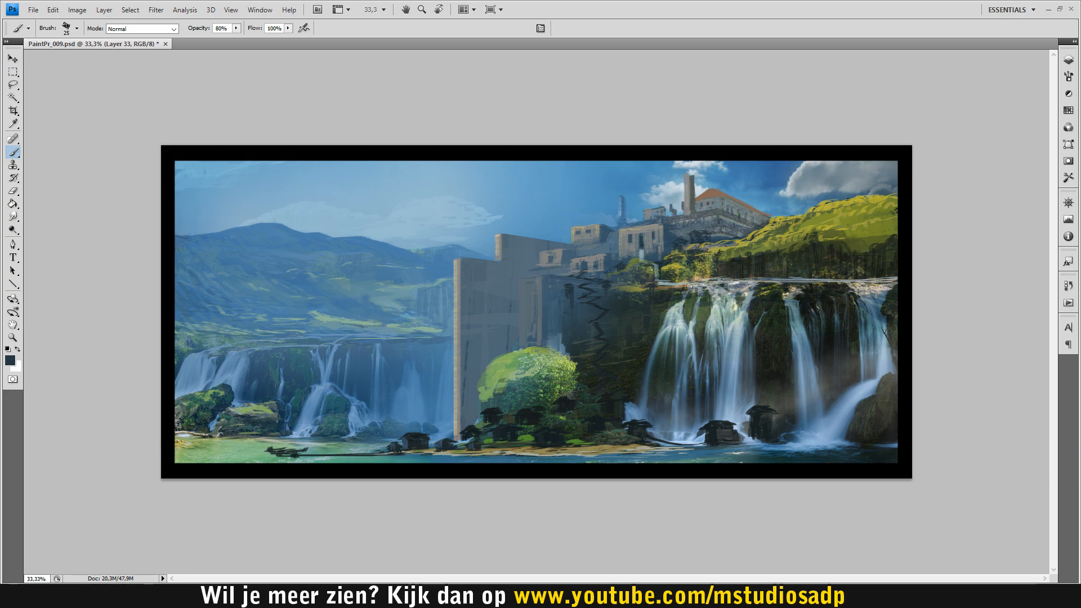
left_click(554, 292, "alt")
left_click(560, 340, "alt")
left_click(564, 339, "alt")
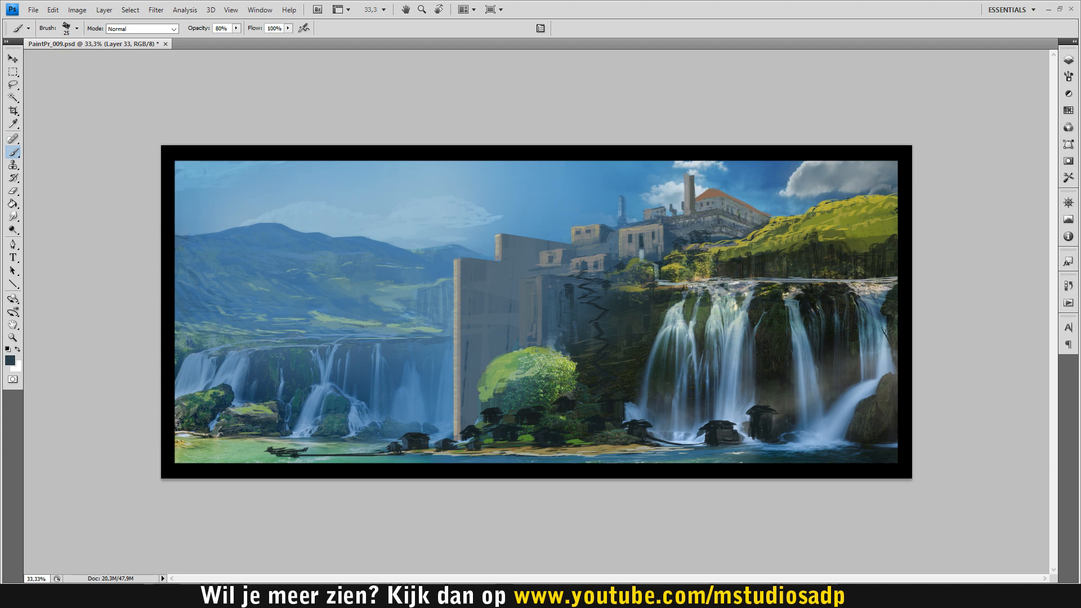
left_click(574, 348, "alt")
left_click(549, 333, "alt")
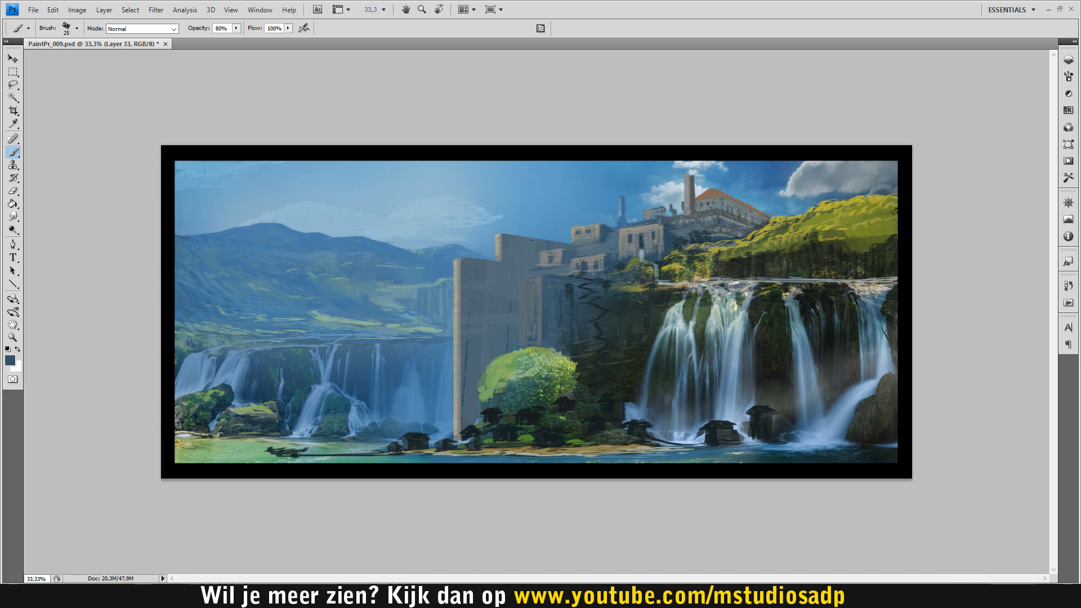
left_click(533, 321, "alt")
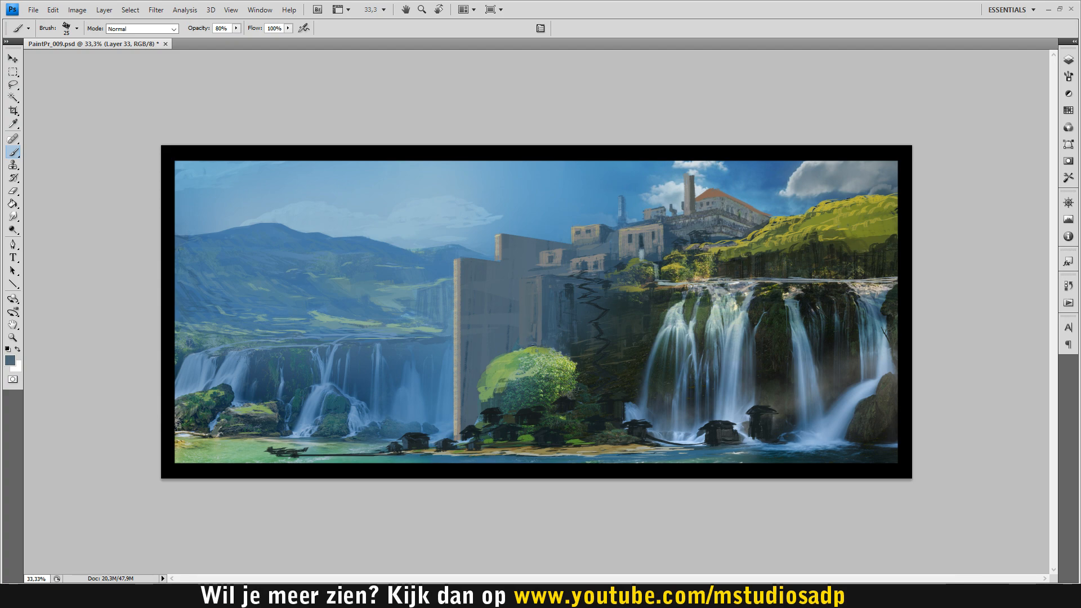
Clean up the outline of the large round tree and add sampled green and pale yellow-green foliage highlights, then save.
left_click(575, 360, "alt")
left_click(495, 389, "alt")
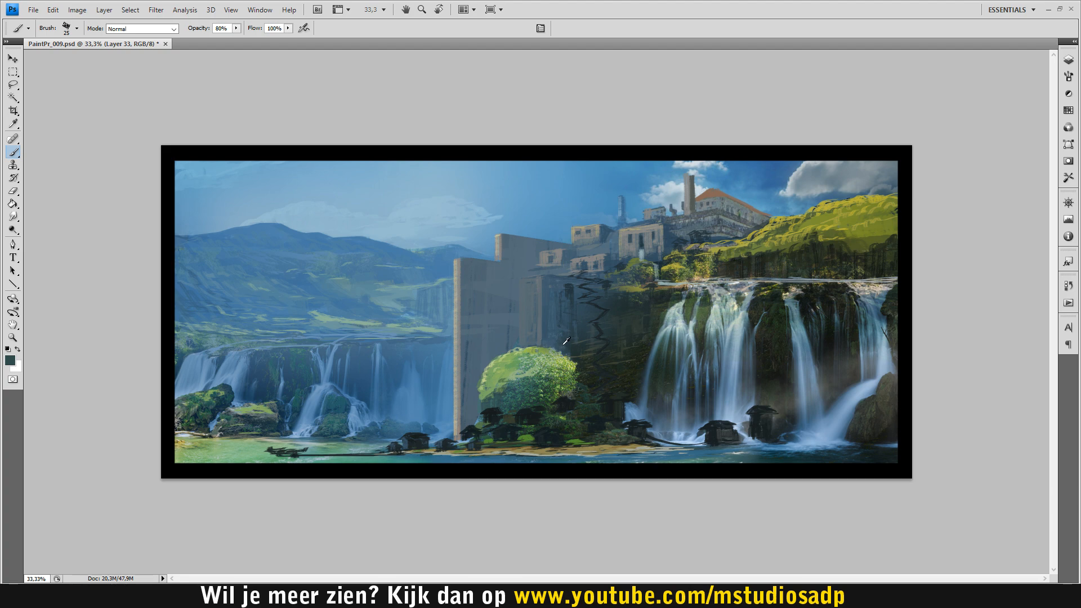
left_click(524, 376, "alt")
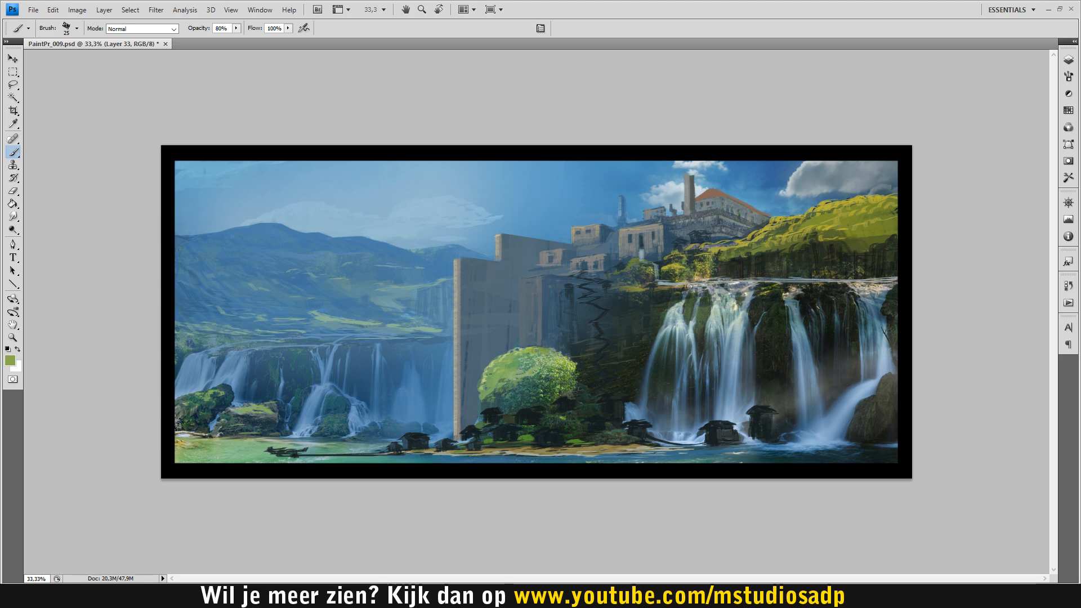
left_click(492, 364, "alt")
key("ctrl+s")
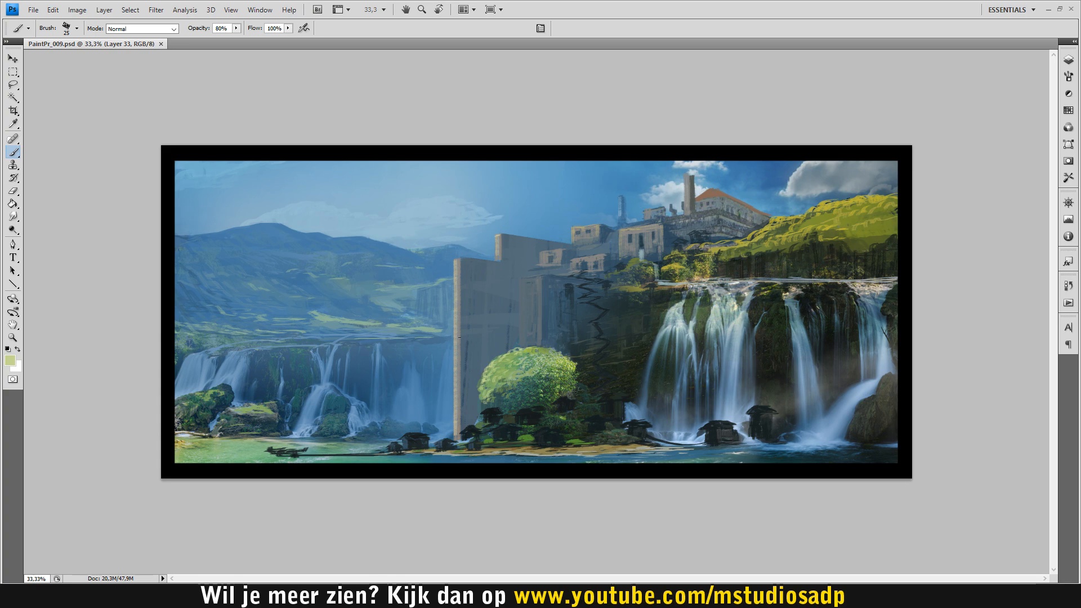
Paint subtle vertical panel lines on the face of the tall grey wall with sampled blue-grey, and save.
left_click(480, 336, "alt")
left_click_drag(464, 350, 467, 341)
left_click(467, 339, "alt")
key("ctrl+s")
left_click(510, 300, "alt")
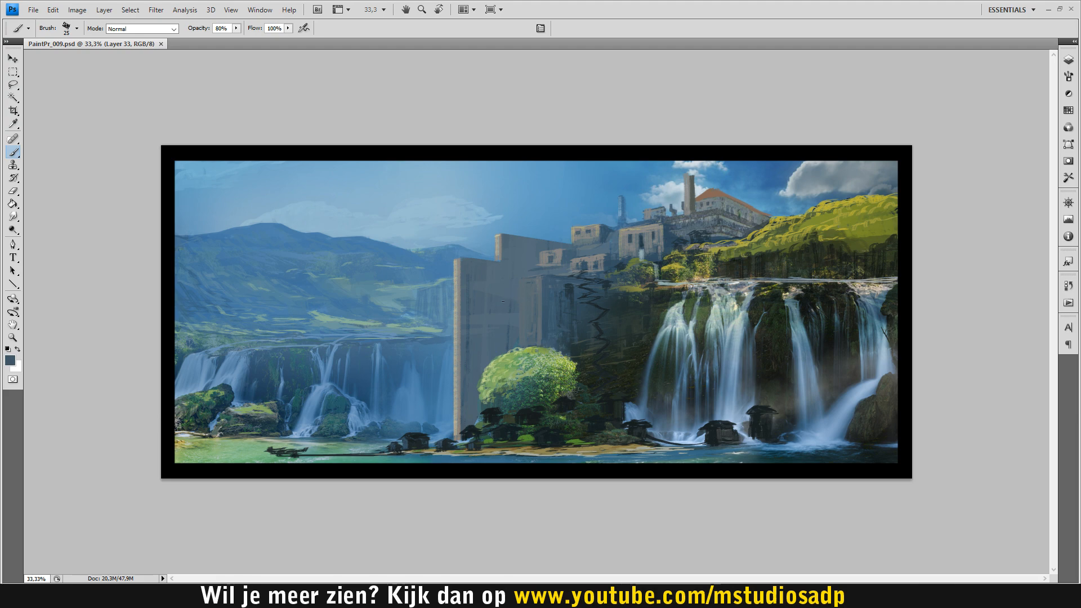
left_click_drag(476, 357, 476, 270)
key("ctrl+s")
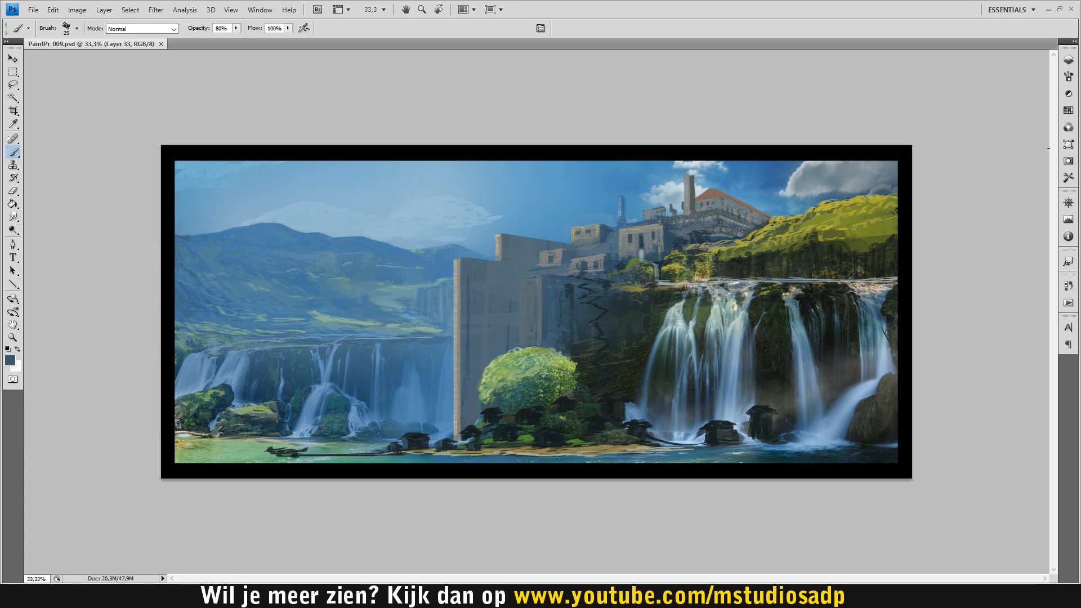
Toggle the visibility of Layer 33 to compare the painting with and without its strokes.
left_click(1068, 60)
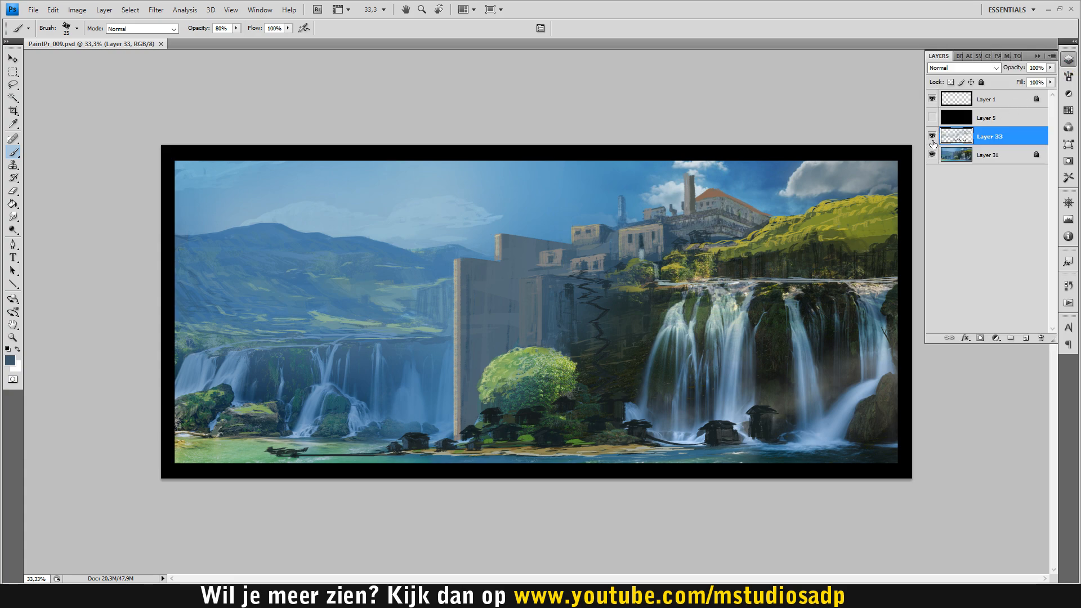
left_click(932, 136)
left_click(932, 136)
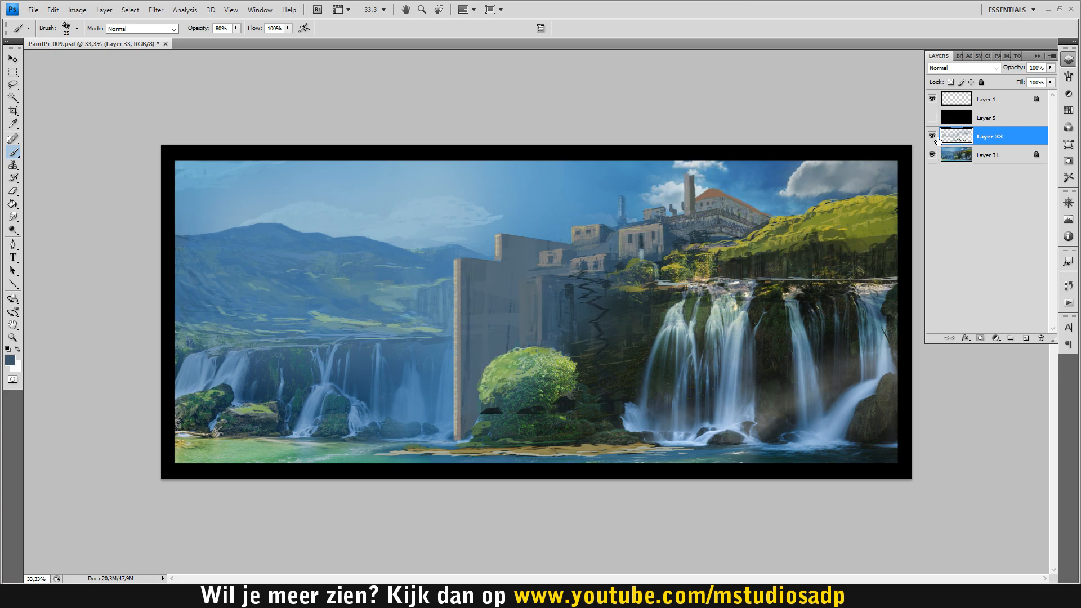
left_click(932, 136)
left_click(932, 136)
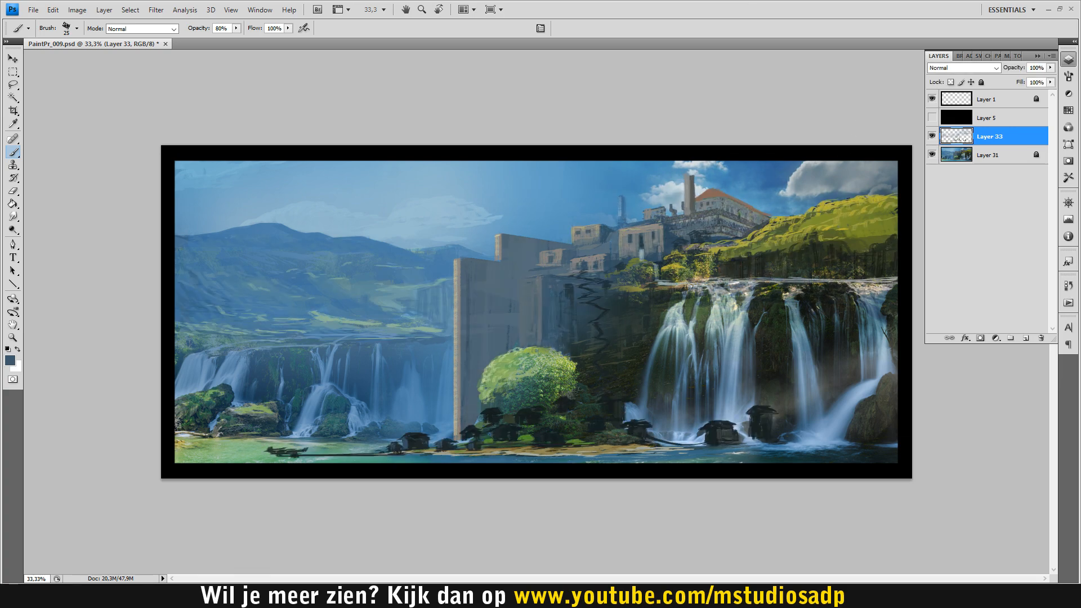
Reduce the eraser to 250 px and erase some Layer 33 strokes over the grassy hill and forest band.
key("e")
key("bracketleft")
key("bracketleft")
key("bracketleft")
key("bracketleft")
key("bracketleft")
key("bracketleft")
key("bracketleft")
key("bracketleft")
key("bracketleft")
key("bracketleft")
key("bracketleft")
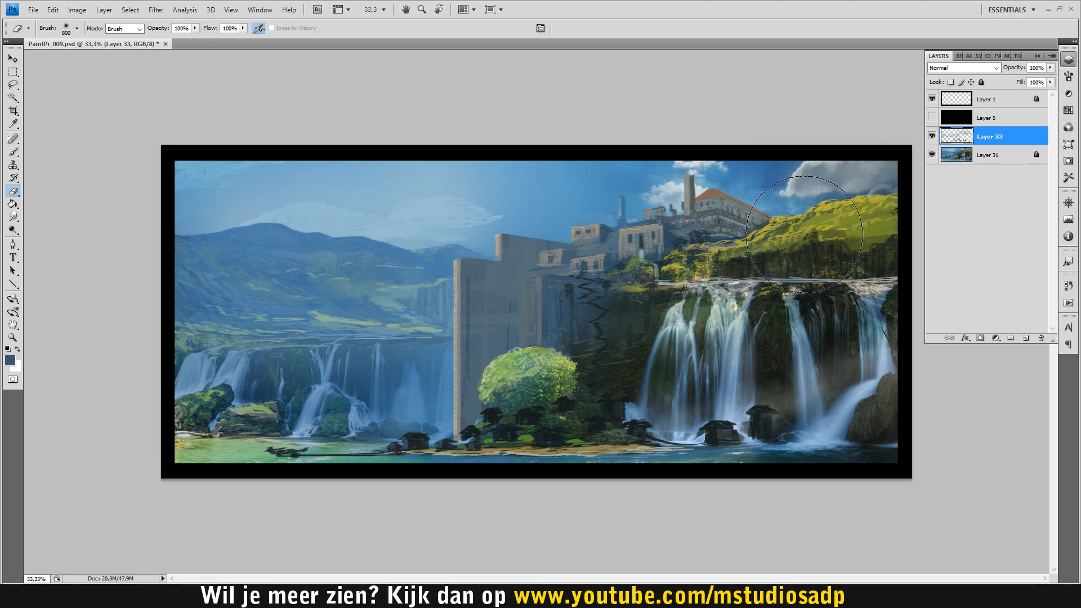
mouse_move(791, 242)
left_mouse_down()
mouse_move(853, 232)
mouse_move(819, 231)
mouse_move(826, 223)
mouse_move(841, 241)
left_mouse_up()
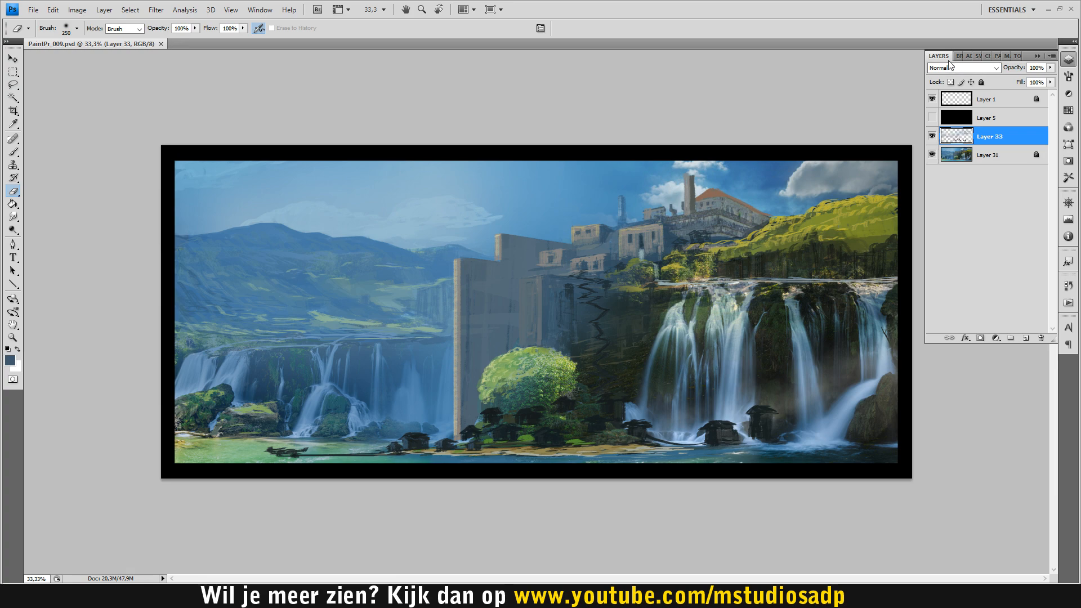
left_click(1034, 56)
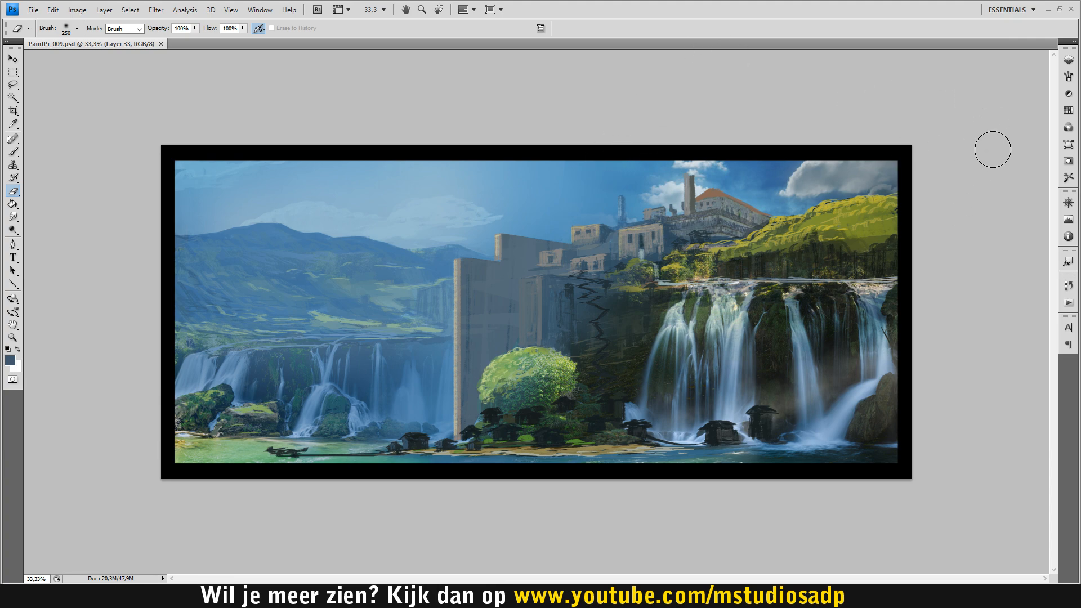
Select the tall grey wall, adjoining ruins and surrounding sky with the Polygonal Lasso, following the round tree's edge and the cliff top.
key("l")
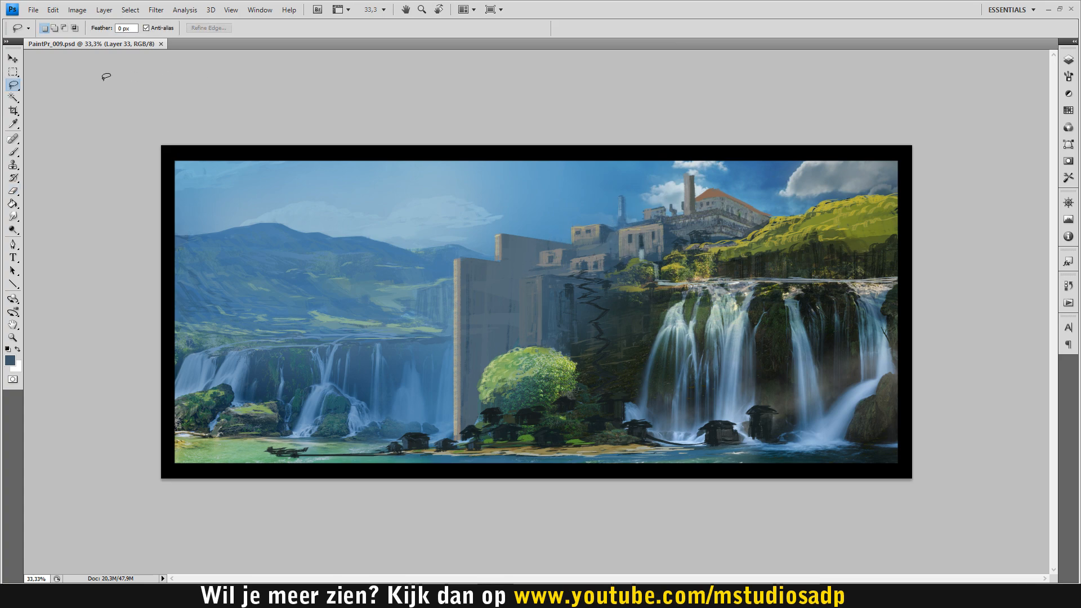
left_click(13, 85)
left_click(50, 96)
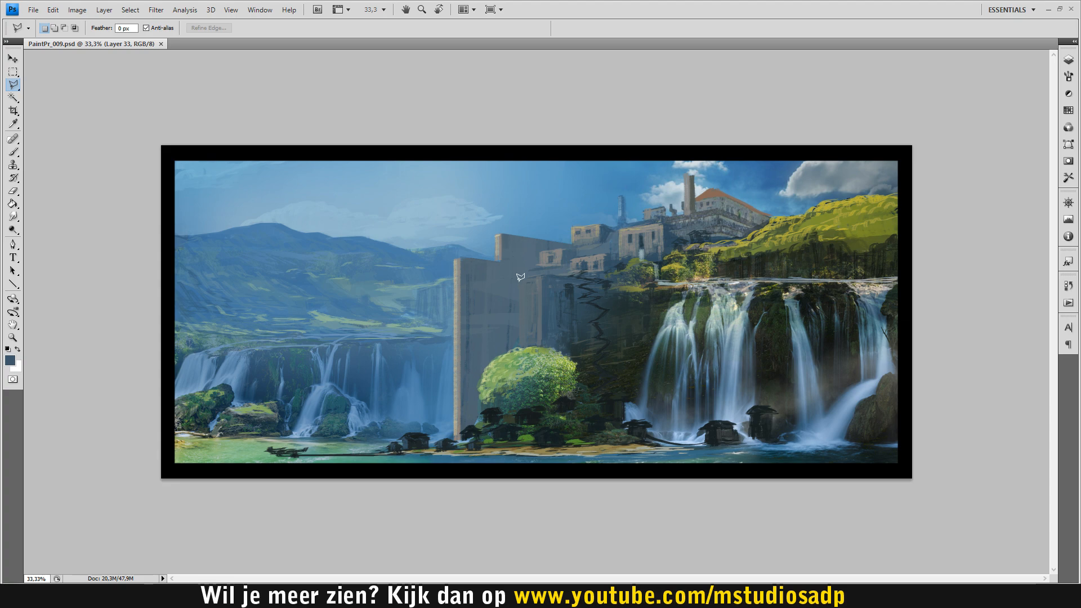
left_click(519, 343)
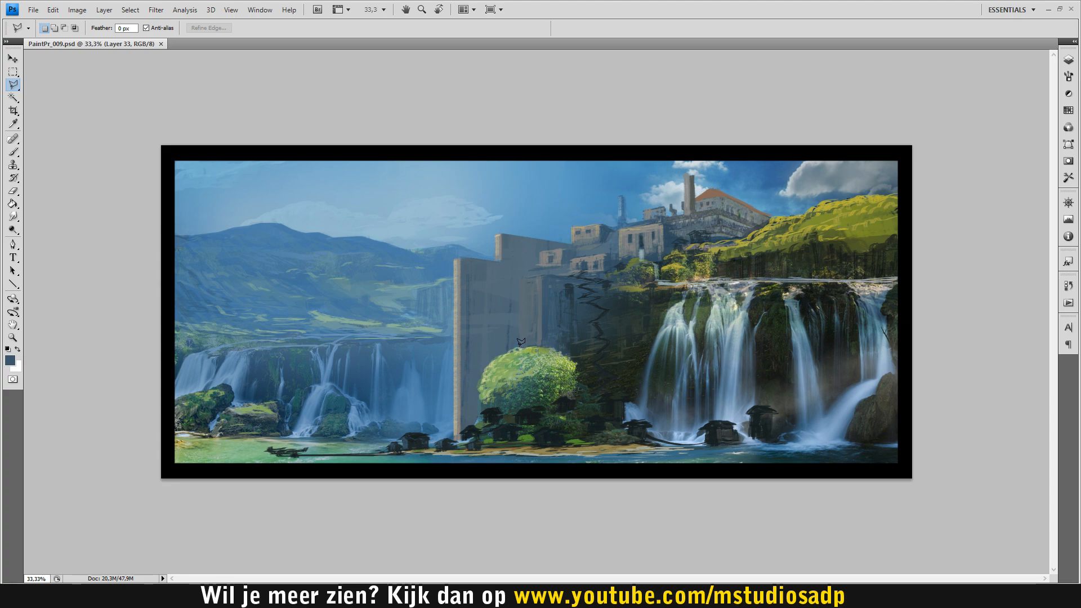
left_click(518, 278)
left_click(547, 275)
left_click(610, 280)
left_click(608, 176)
left_click(385, 213)
left_click(427, 437)
left_click(468, 426)
left_click(475, 425)
left_click(480, 416)
left_click(483, 409)
left_click(479, 395)
left_click(478, 385)
left_click(482, 372)
left_click(487, 363)
left_click(496, 357)
left_click(506, 352)
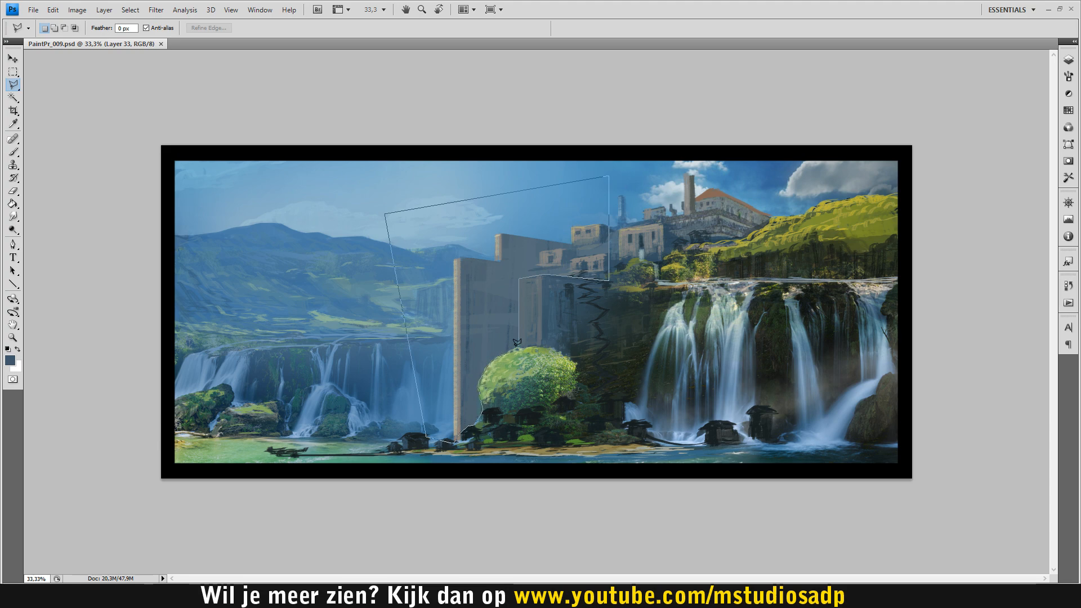
left_click(518, 346)
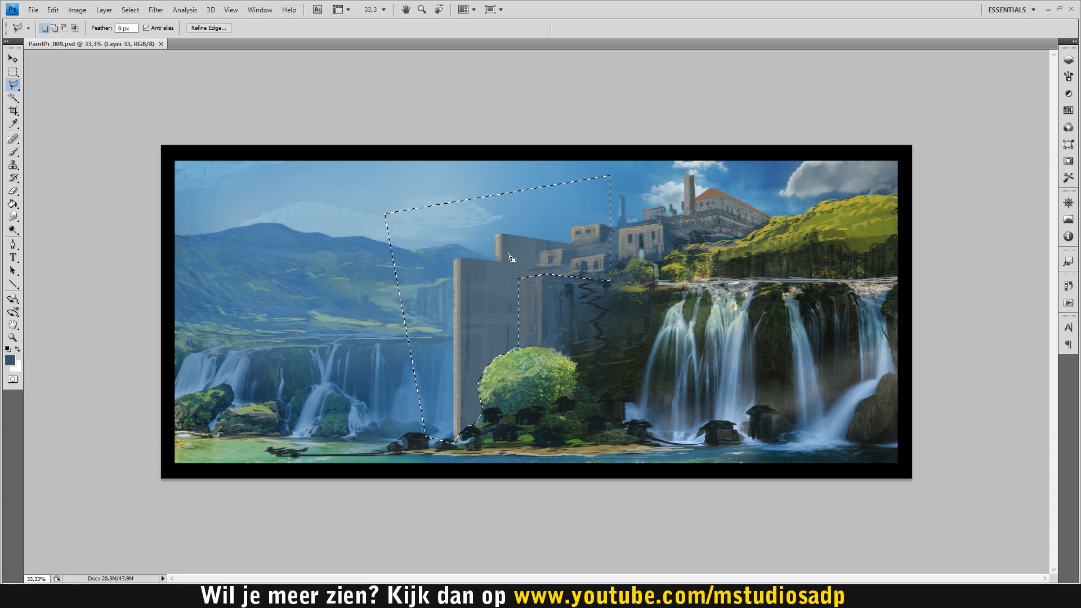
Haze the selected tall grey wall and adjoining ruins with sampled sky blue using the 800 px soft brush, deselect, and save.
key("b")
left_click(1068, 76)
left_click(1068, 76)
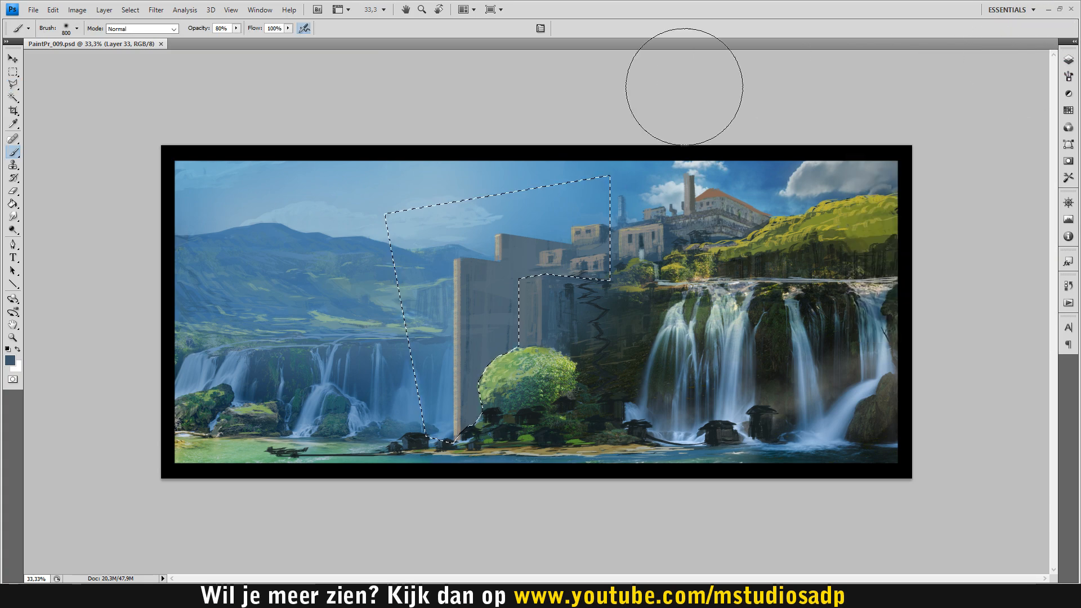
left_click(558, 204, "alt")
left_click_drag(613, 275, 622, 290)
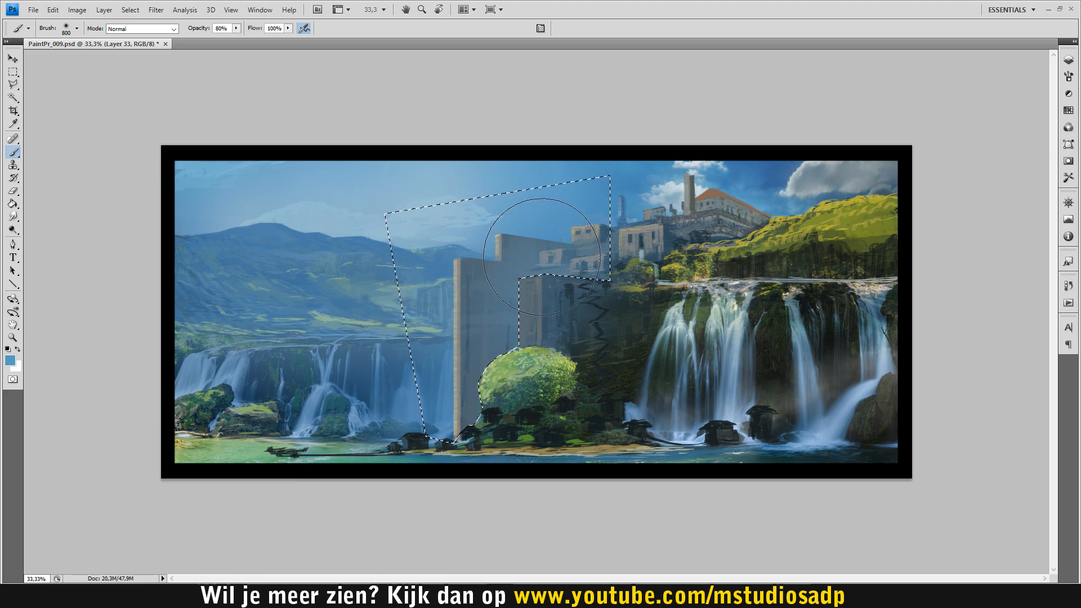
key("m")
left_click(578, 129)
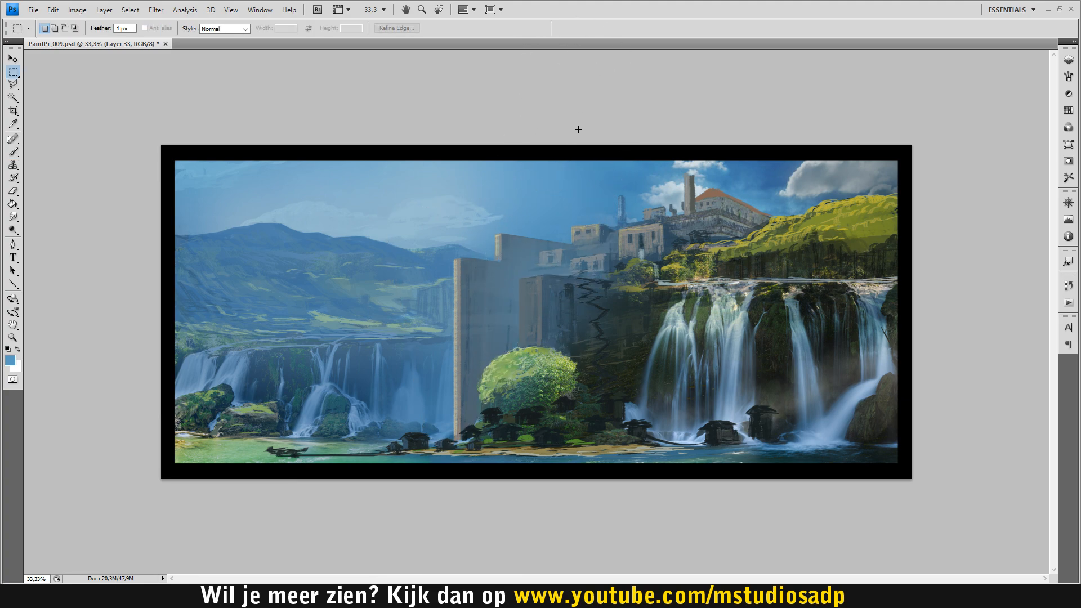
key("ctrl+s")
Replace the selection with a Polygonal Lasso outline of the narrow wall face just above the round tree.
key("b")
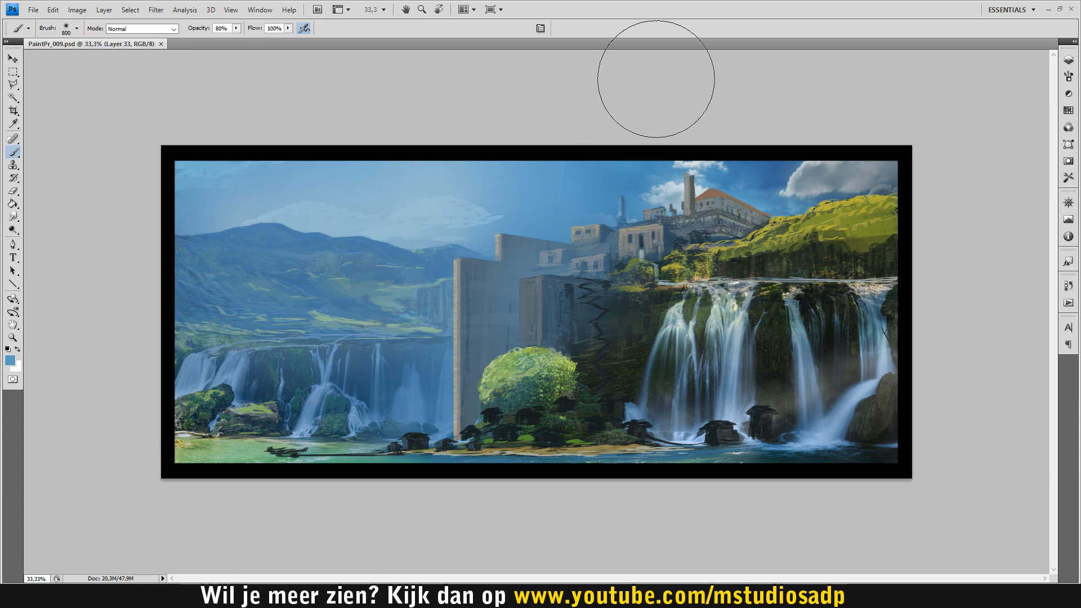
left_click(1068, 76)
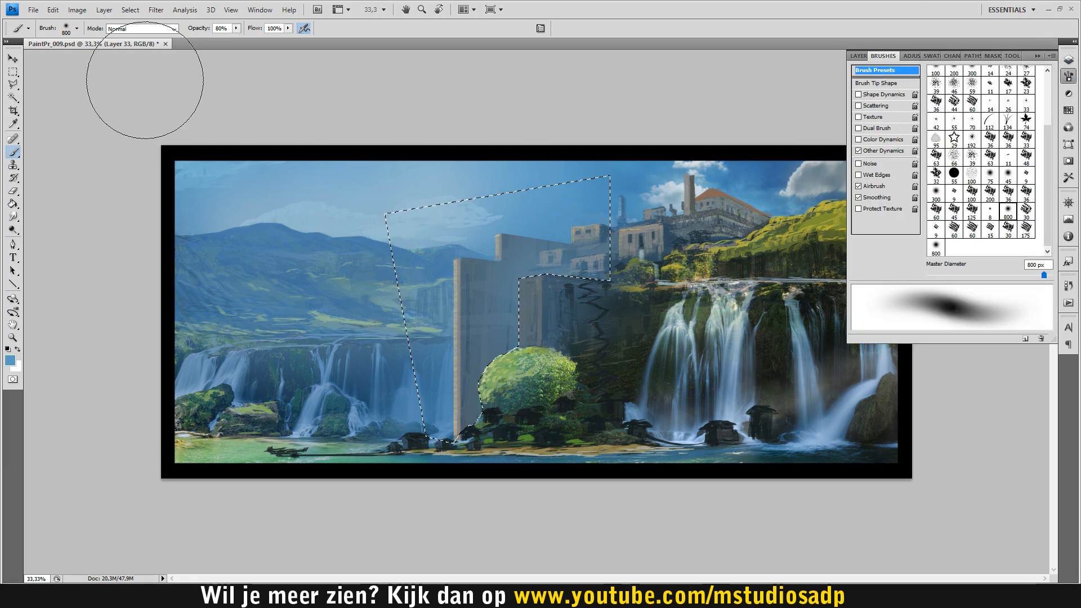
key("m")
key("l")
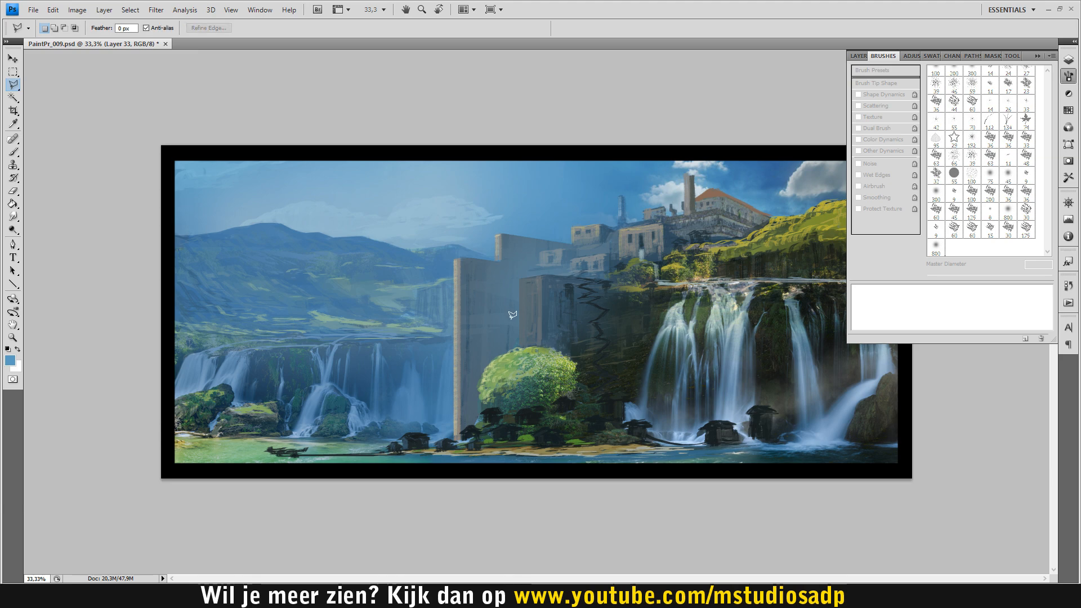
left_click(519, 275)
left_click(544, 275)
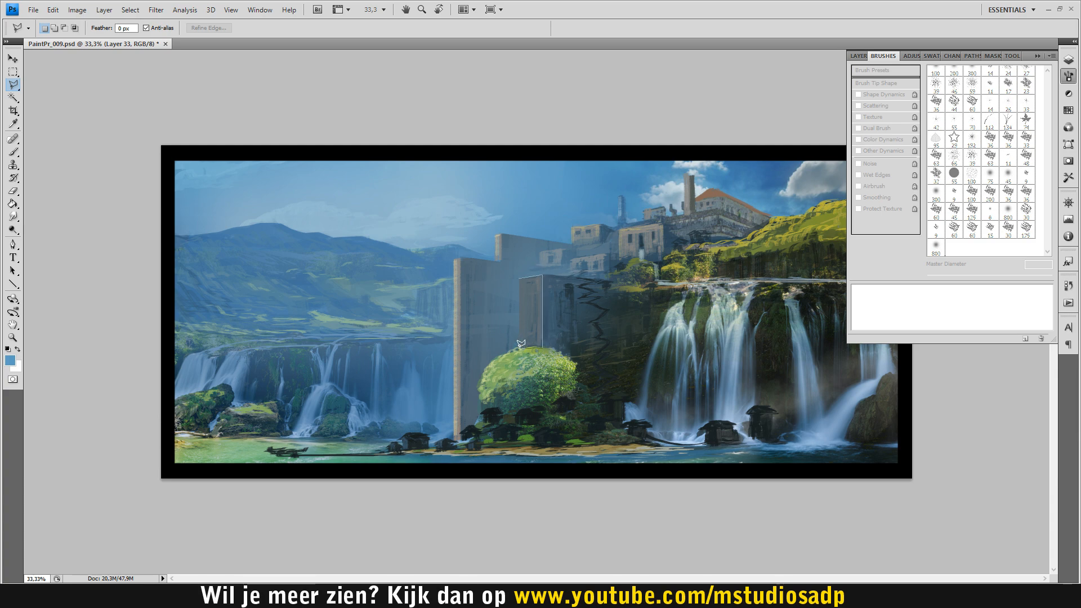
left_click(518, 275)
key("n")
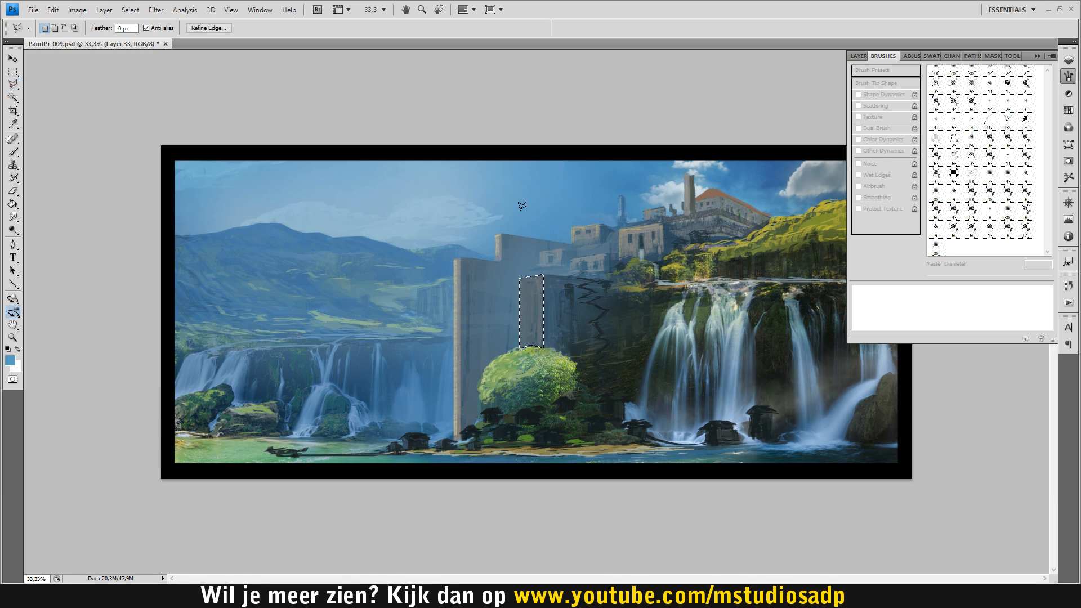
Tint the selected narrow wall face with beige sampled from the tall wall's lit edge, deselect, and save.
key("b")
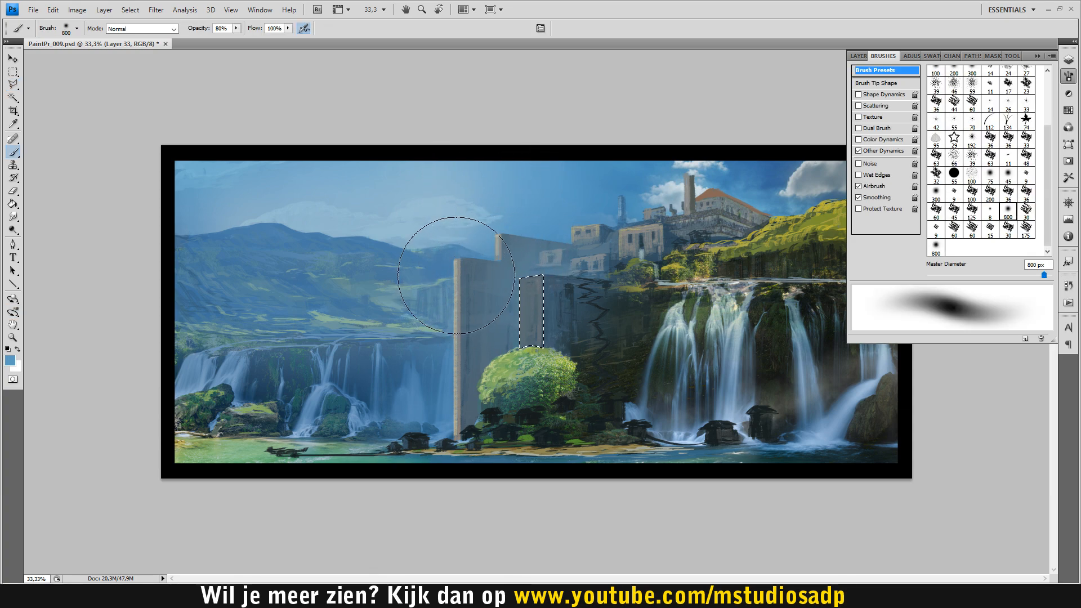
left_click(475, 275, "alt")
mouse_move(476, 369)
left_mouse_down()
mouse_move(498, 364)
mouse_move(481, 349)
left_mouse_up()
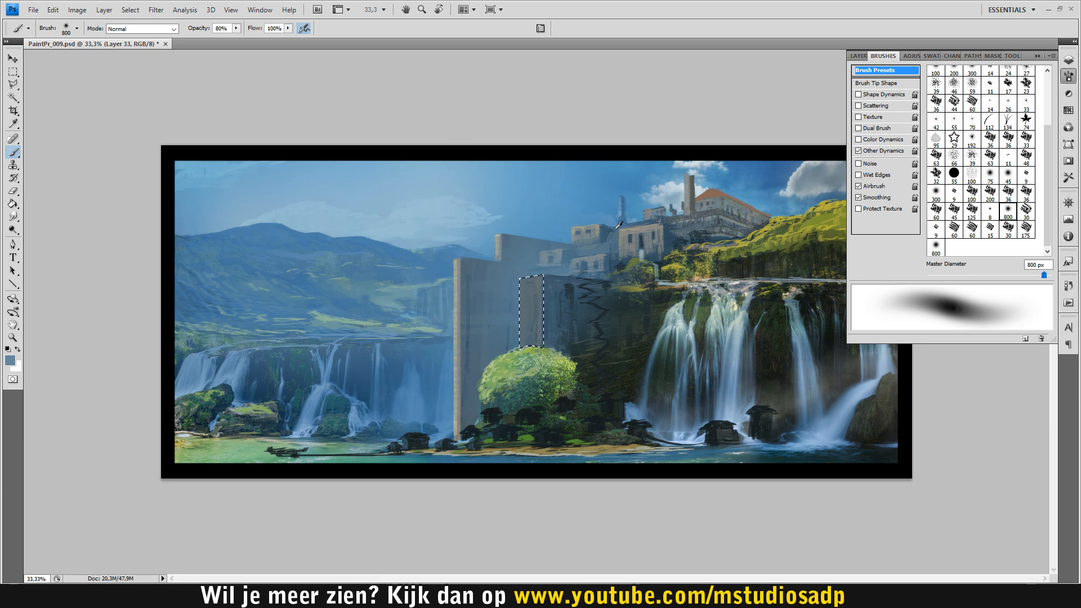
left_click(460, 257, "alt")
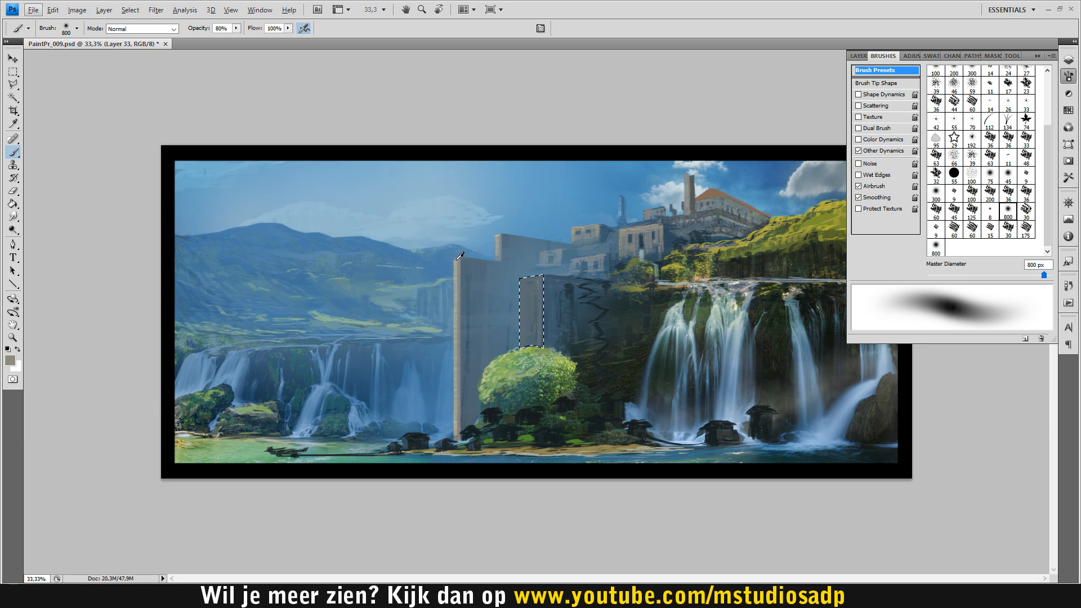
left_click(457, 260, "alt")
left_click_drag(479, 254, 465, 326)
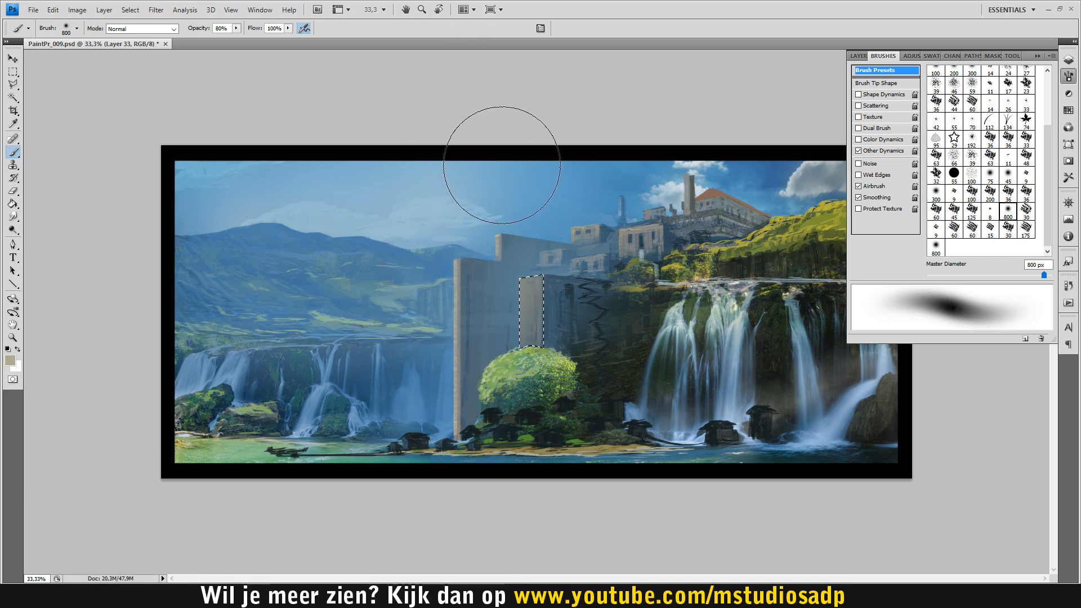
key("m")
key("ctrl+d")
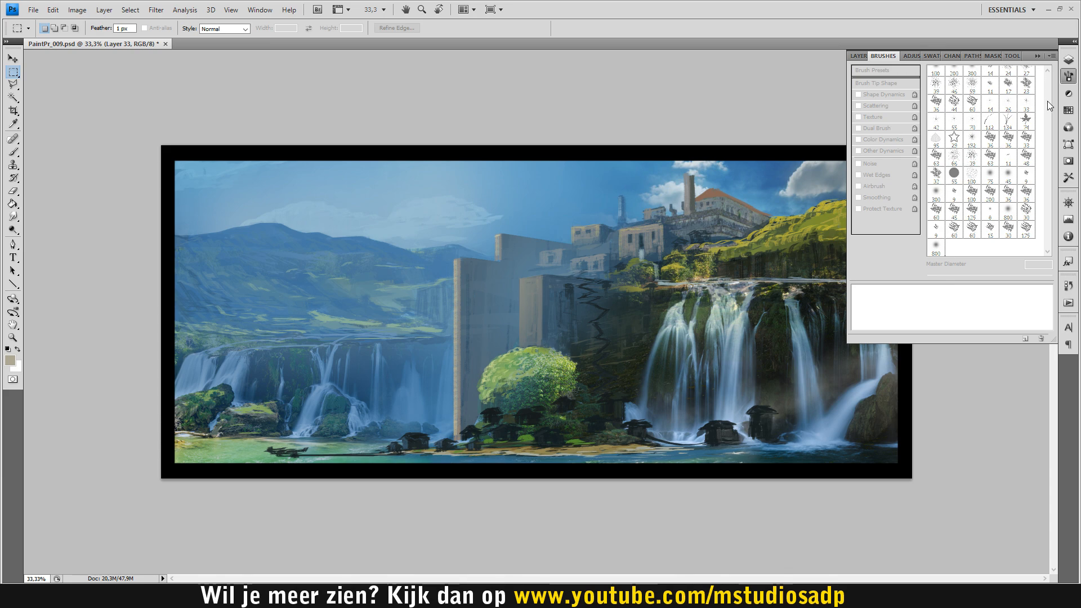
left_click(1037, 55)
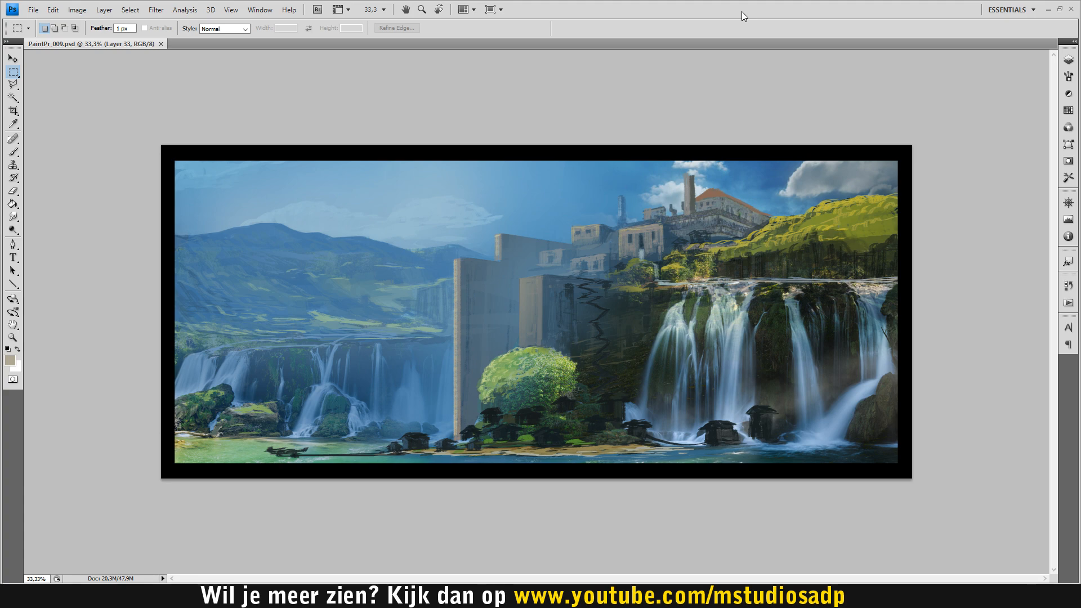
Select the area behind the front row of huts with the Polygonal Lasso, following their roofs and enclosing the round tree and cliff.
key("l")
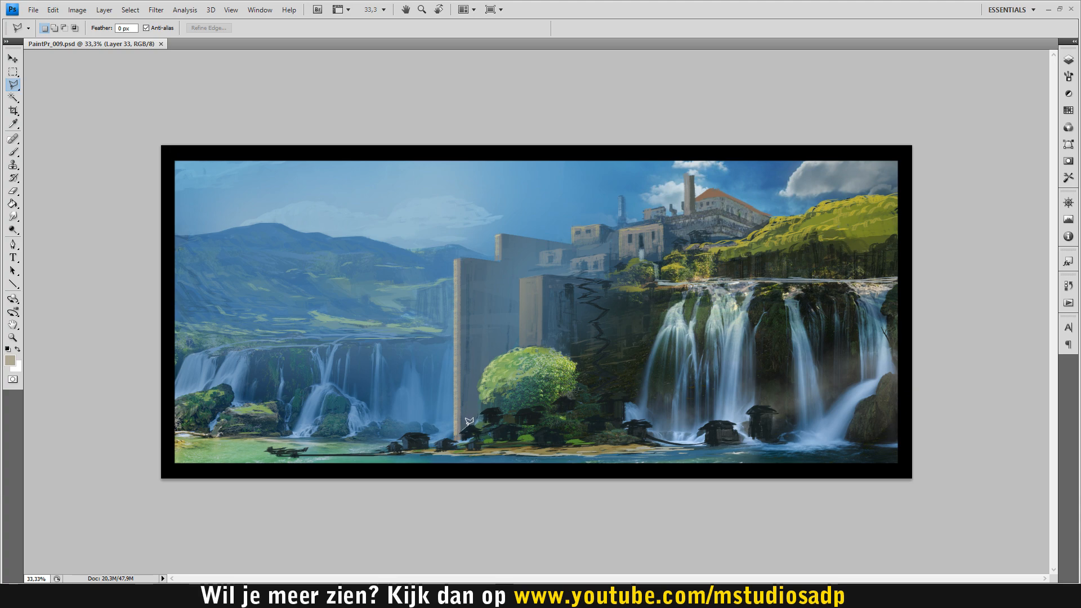
mouse_move(506, 416)
left_mouse_down()
mouse_move(559, 428)
mouse_move(520, 434)
mouse_move(538, 436)
mouse_move(530, 428)
mouse_move(546, 422)
mouse_move(597, 431)
left_mouse_up()
mouse_move(609, 421)
left_mouse_down()
mouse_move(659, 434)
mouse_move(635, 442)
mouse_move(629, 414)
mouse_move(675, 441)
mouse_move(719, 431)
mouse_move(709, 383)
mouse_move(733, 337)
mouse_move(746, 346)
mouse_move(560, 272)
mouse_move(464, 292)
mouse_move(379, 274)
mouse_move(361, 414)
left_mouse_up()
left_click(358, 417)
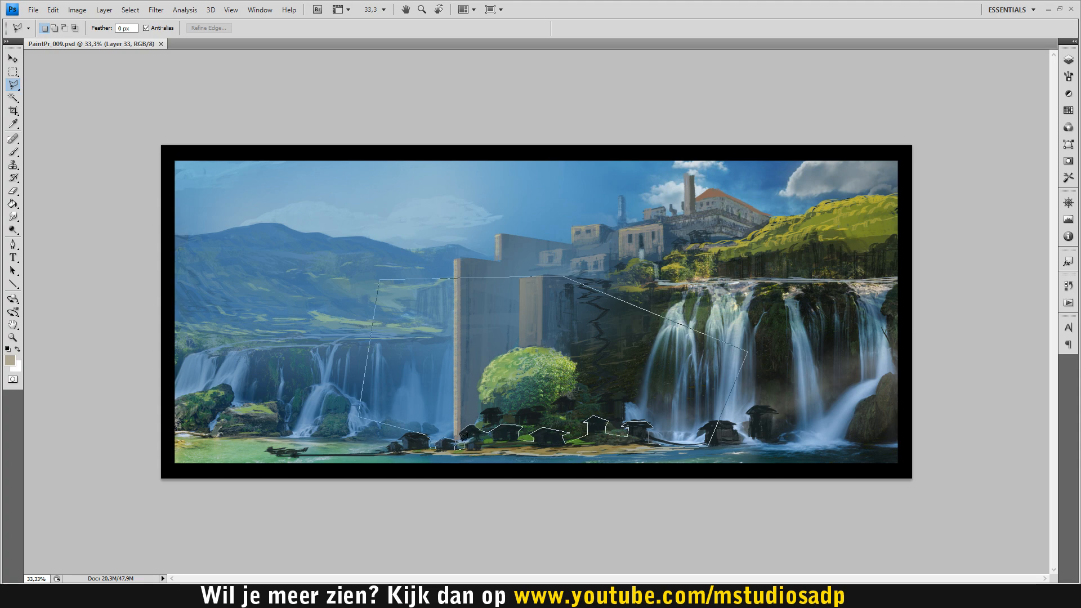
left_click(461, 429)
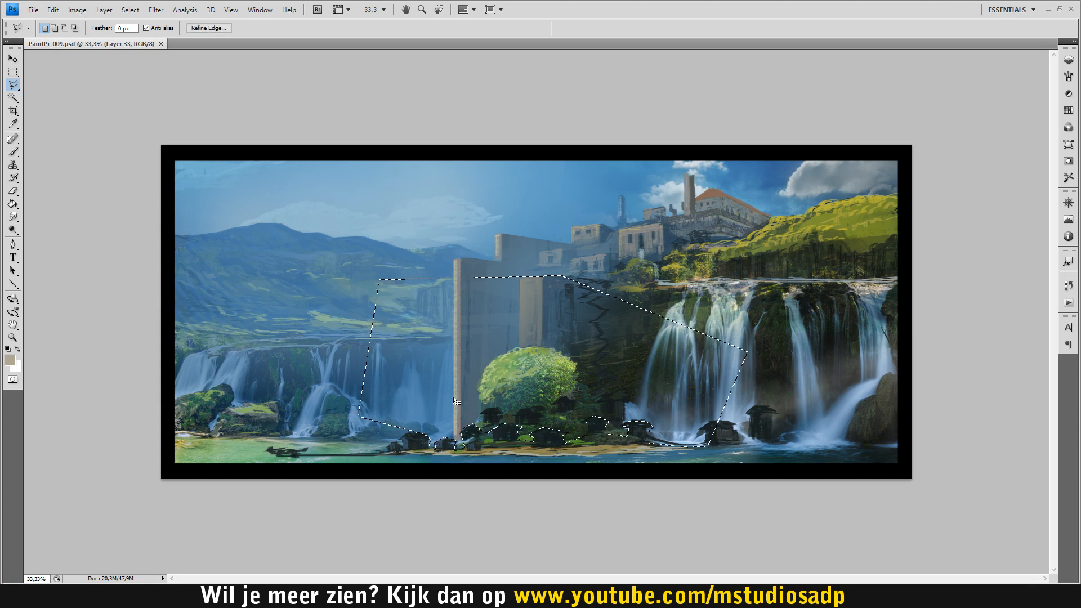
Brush a soft beige and blue-grey haze over the huts and dark foliage behind the front row, and deselect.
key("b")
left_click_drag(609, 408, 610, 363)
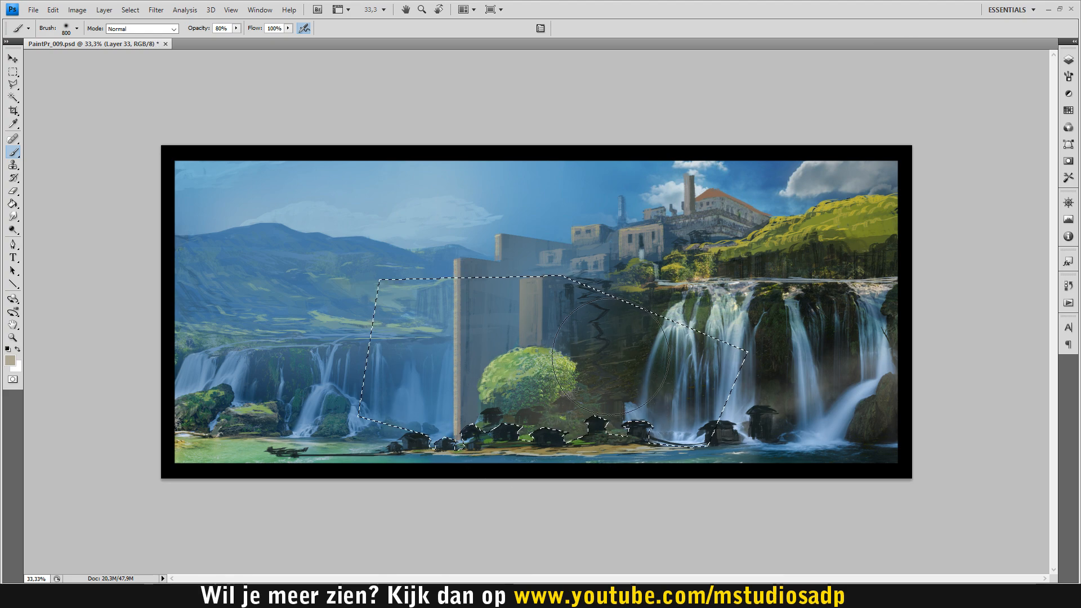
left_click_drag(534, 420, 562, 428)
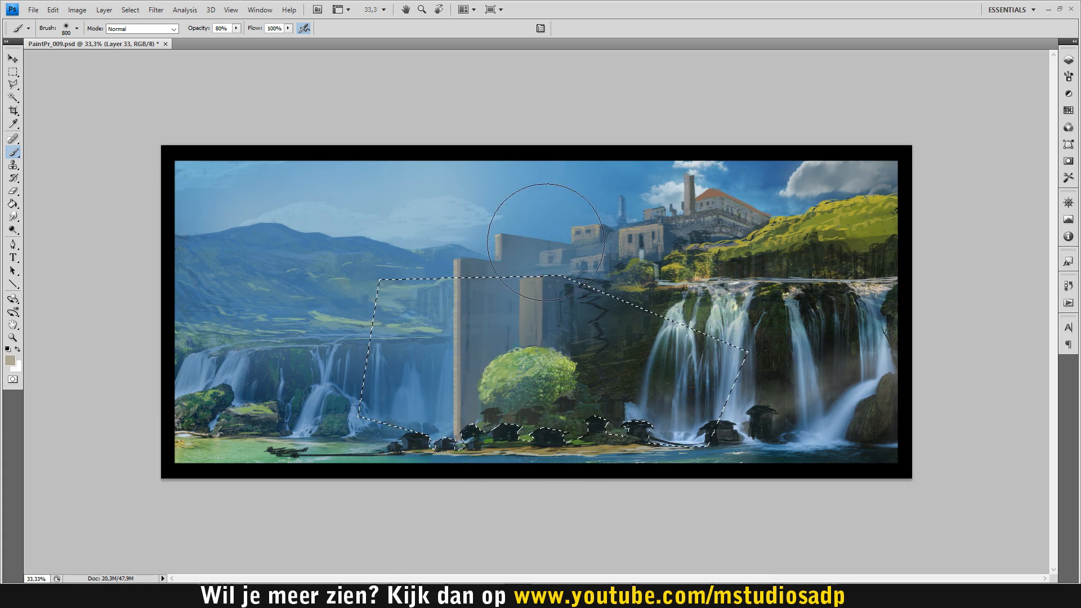
left_click(558, 327, "alt")
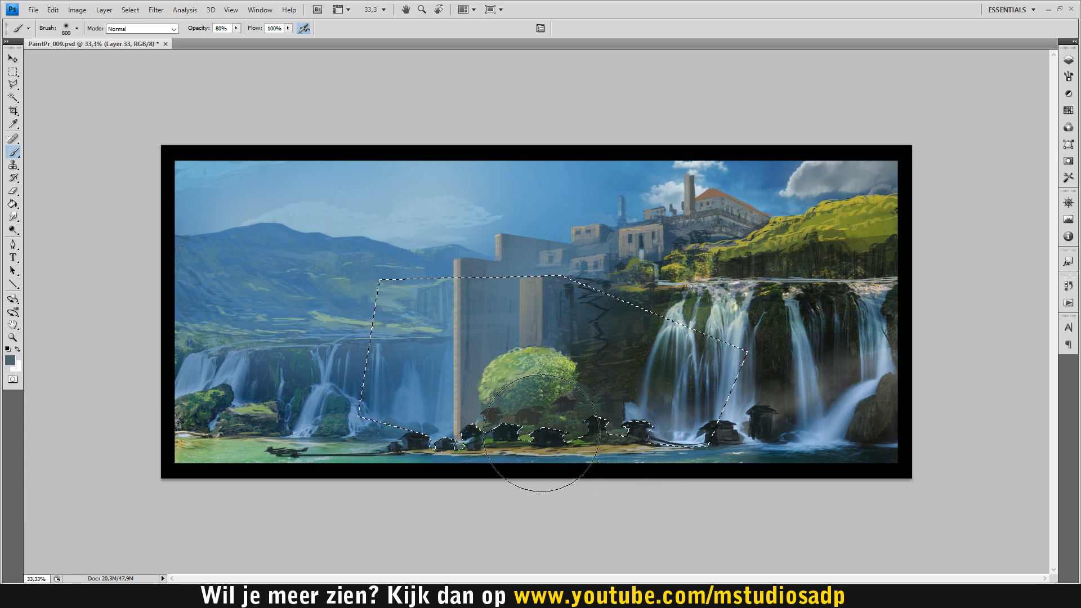
key("m")
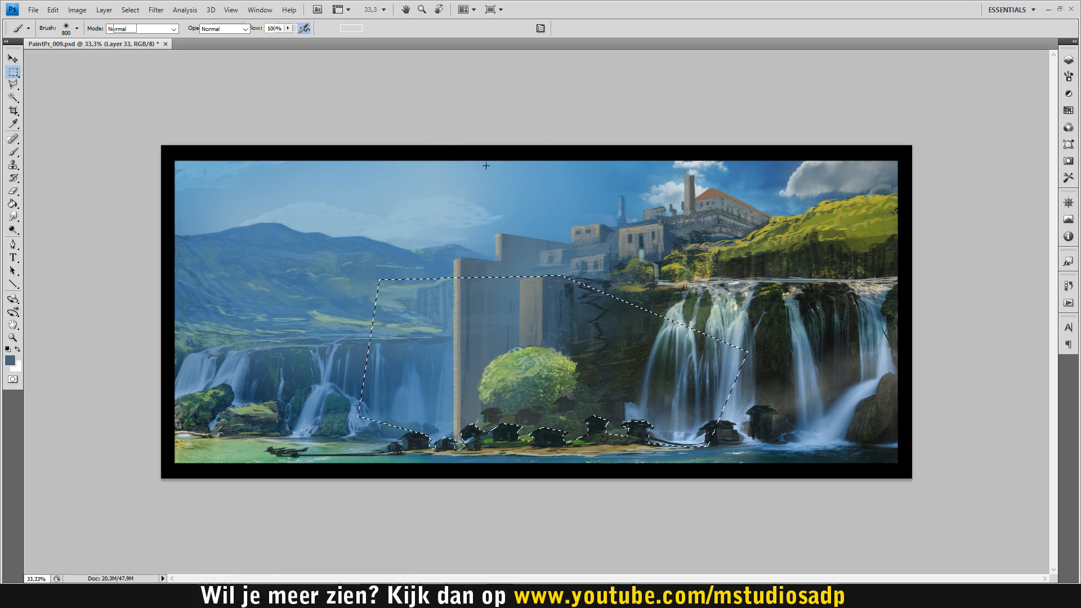
left_click(502, 120)
key("z")
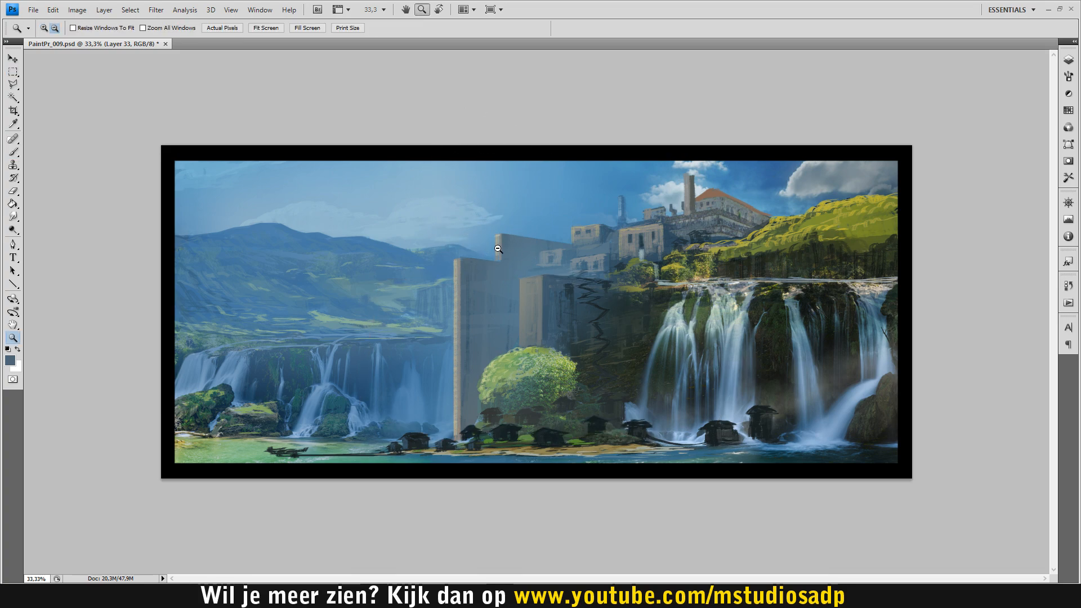
left_click(498, 249, "alt")
key("ctrl+z")
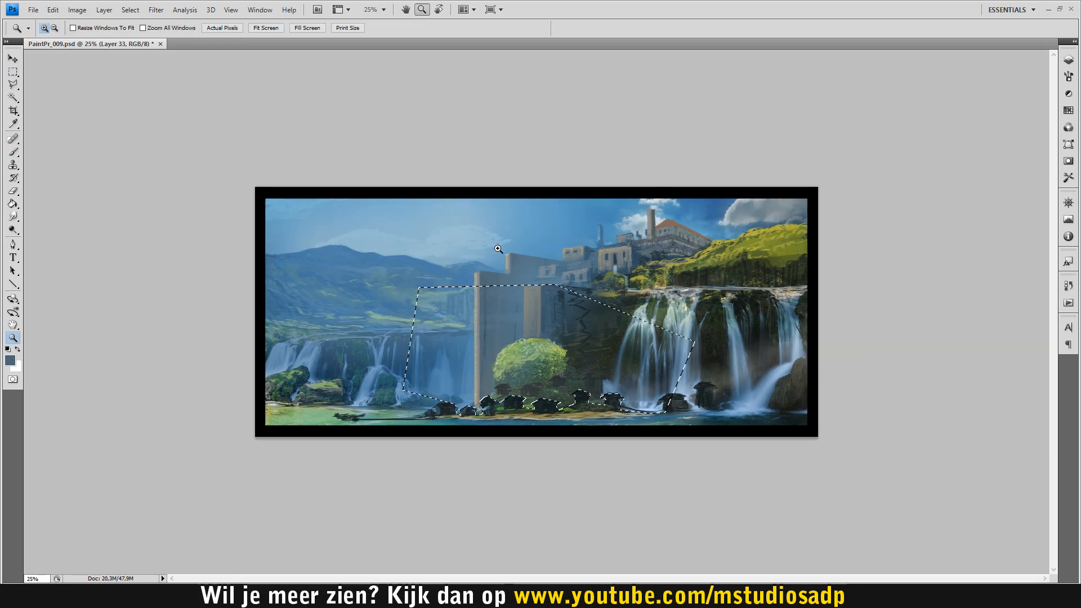
key("ctrl+d")
key("m")
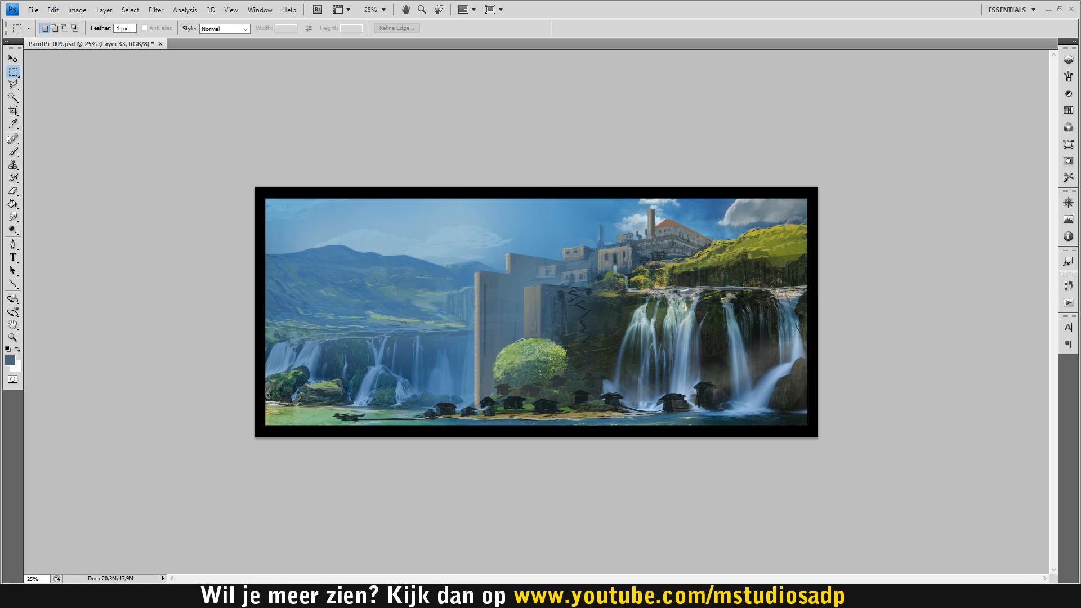
Glaze the grassy hill and forest band above the waterfall with sampled olive green and sky blue, saving between strokes.
key("z")
left_click(645, 184)
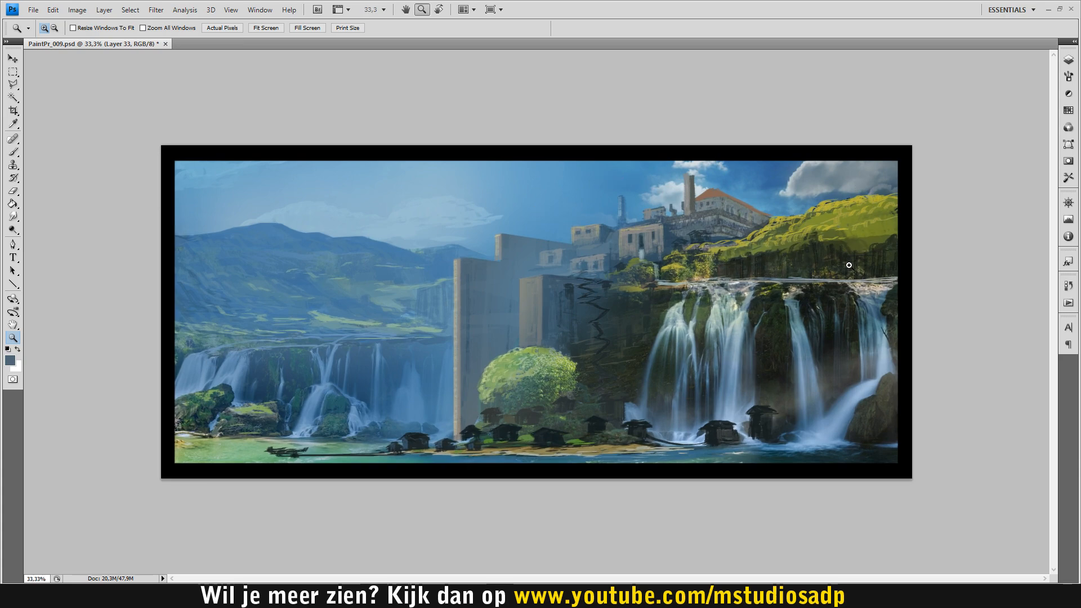
key("b")
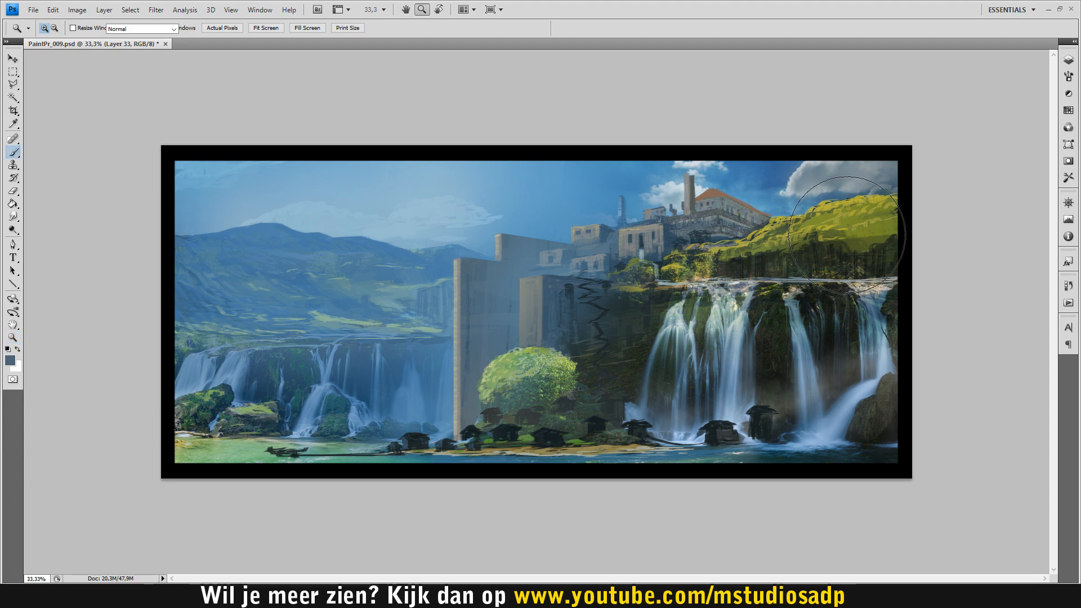
left_click(820, 213, "alt")
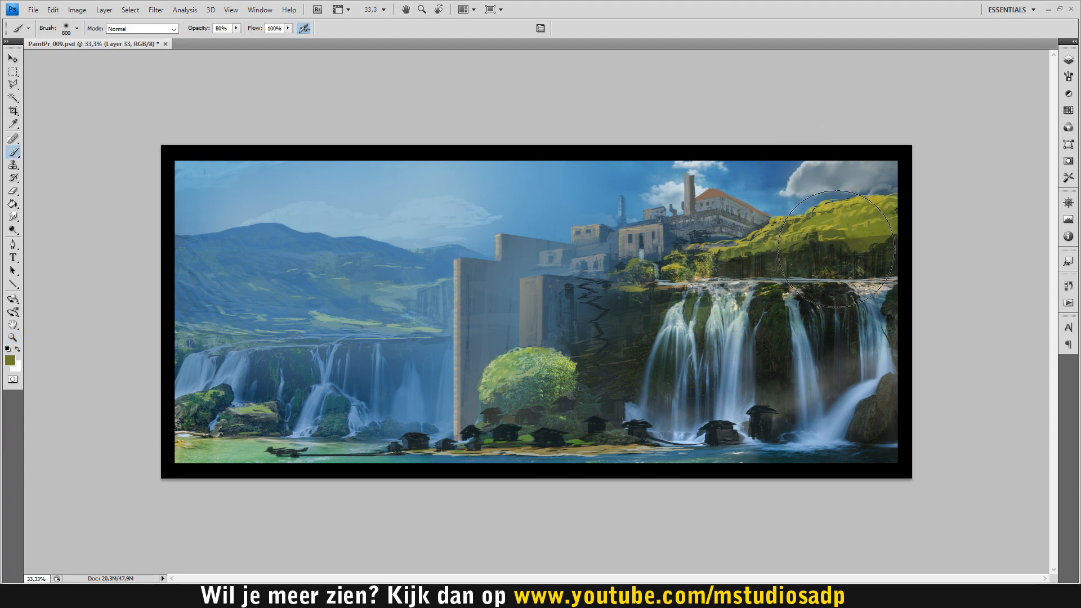
key("ctrl+z")
mouse_move(883, 250)
left_mouse_down()
mouse_move(778, 267)
mouse_move(832, 246)
left_mouse_up()
left_click(781, 199, "alt")
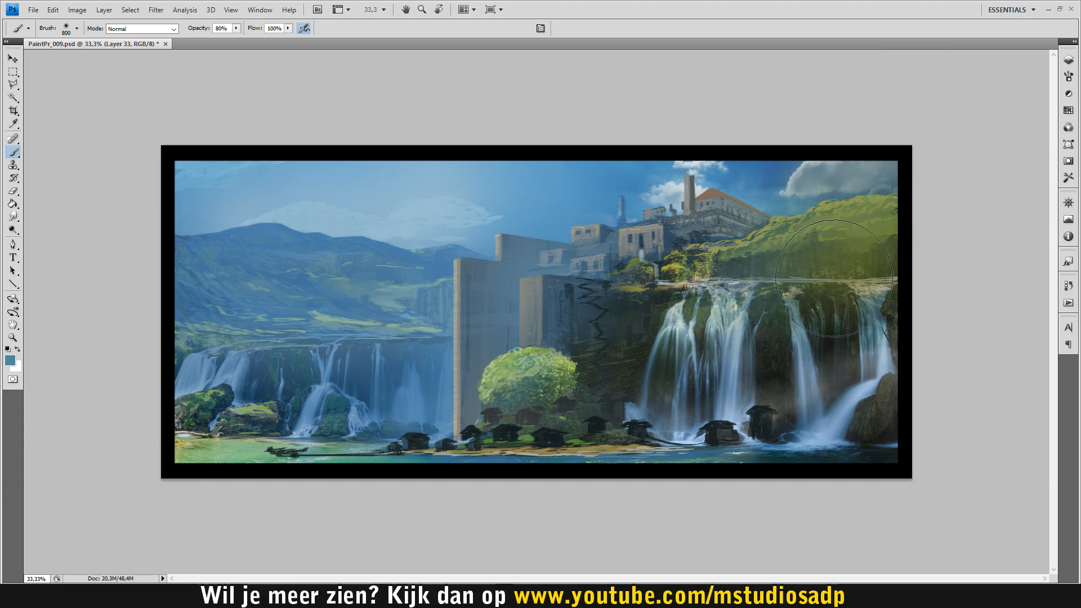
key("ctrl+s")
left_click_drag(898, 251, 902, 265)
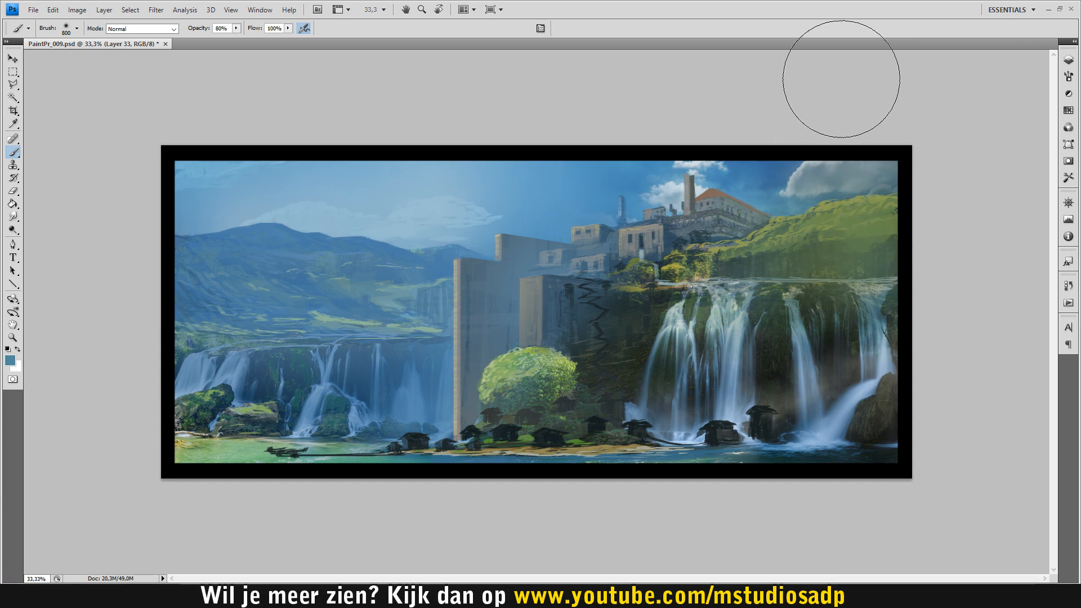
Erase the haze spilling from the hill over the large waterfall and its cliff, and save.
key("e")
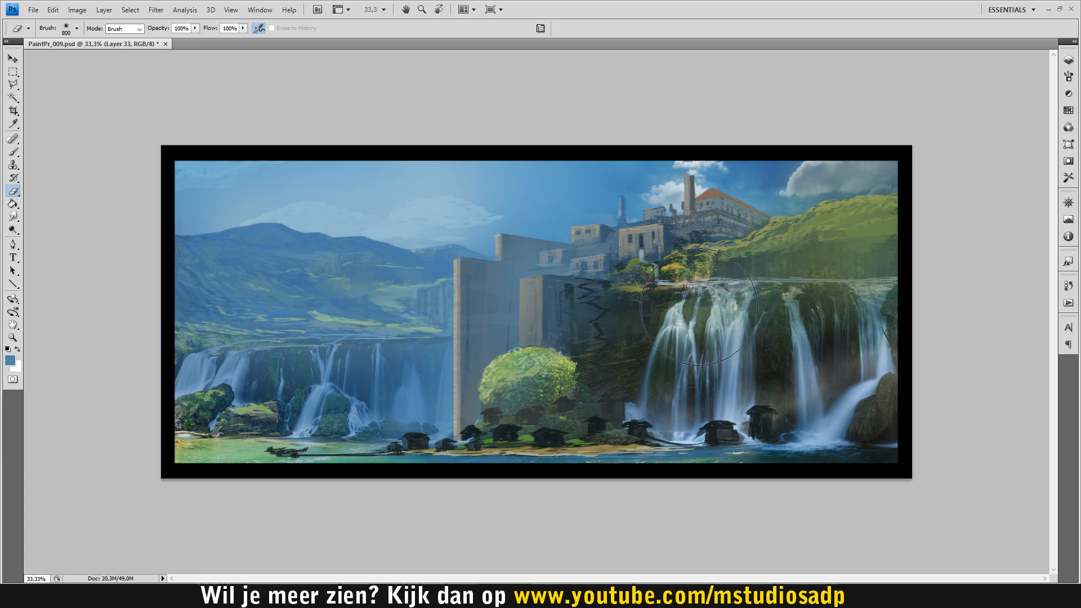
key("bracketright")
key("bracketright")
key("bracketright")
key("bracketright")
key("bracketright")
key("bracketright")
left_click_drag(879, 309, 777, 320)
key("ctrl+s")
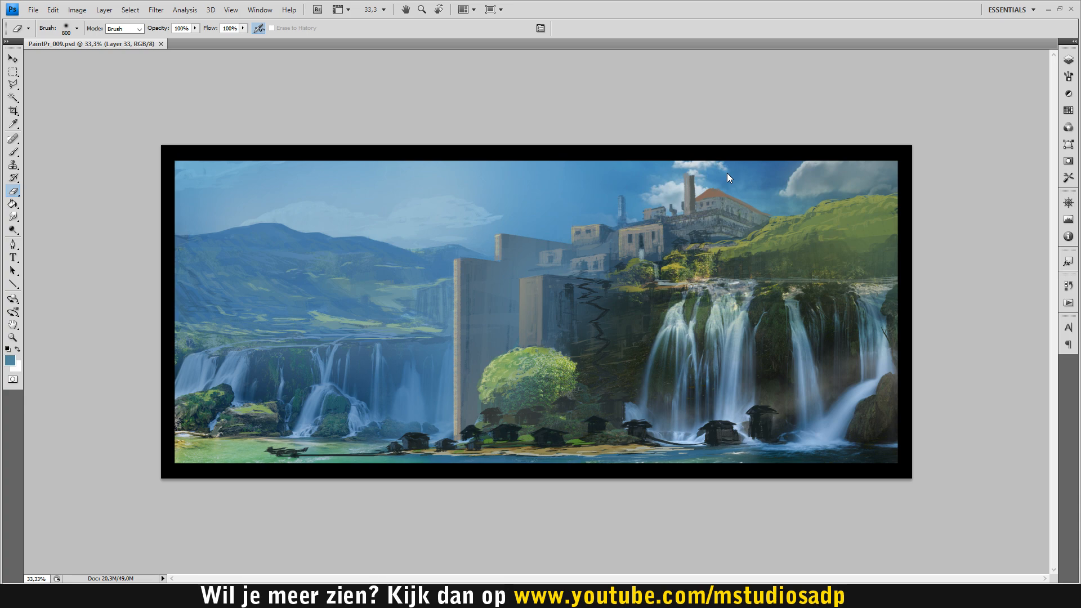
Paint soft mist over the lower part of the large waterfall with pale blue sampled from its foam.
key("b")
left_click(820, 439, "alt")
left_click(820, 438, "alt")
left_click_drag(827, 383, 861, 369)
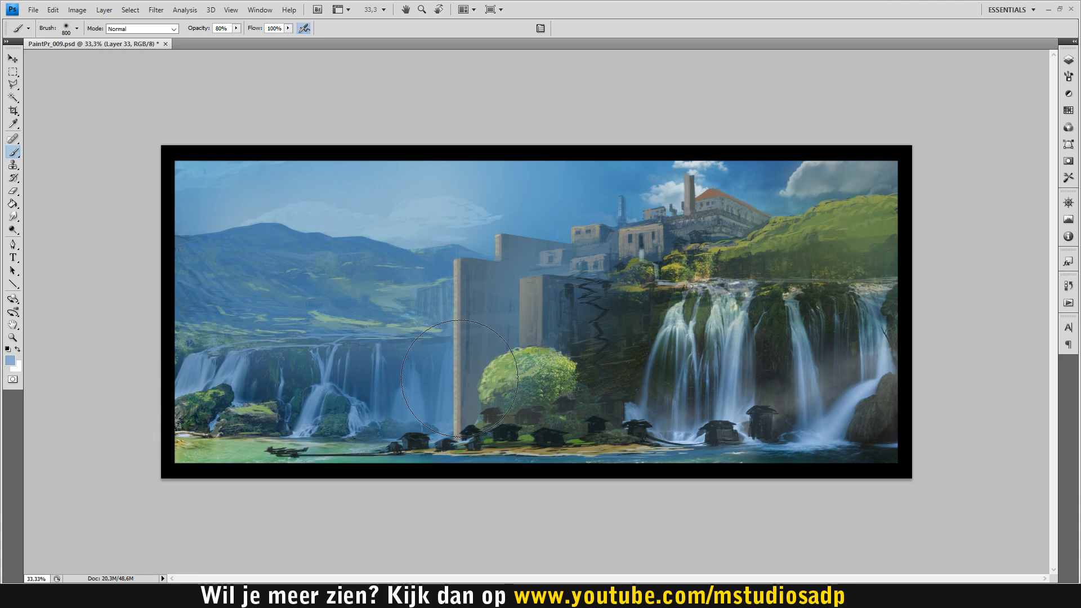
Reduce the brush to 500 px and paint pale blue mist over the rocks and foot of the distant waterfalls.
key("bracketleft")
key("bracketleft")
key("bracketleft")
key("bracketleft")
key("bracketleft")
key("bracketright")
key("bracketright")
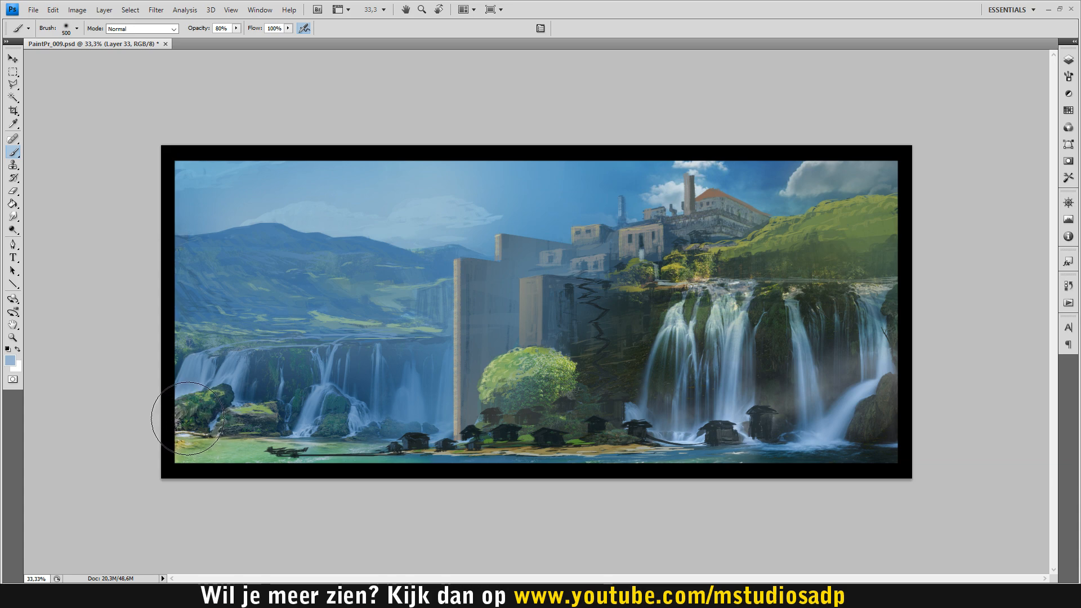
left_click_drag(184, 417, 349, 444)
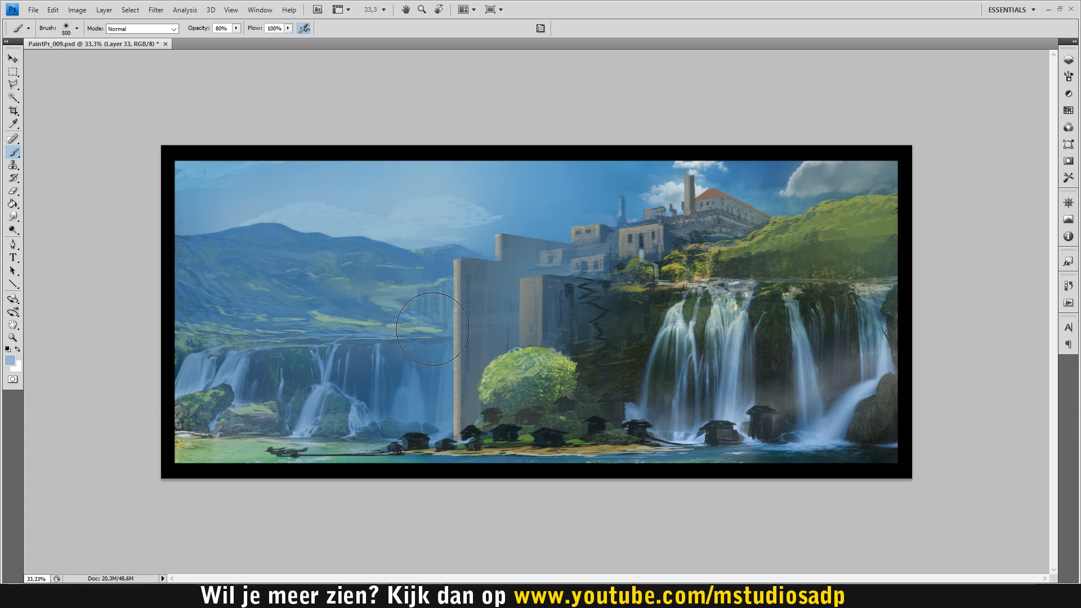
key("z")
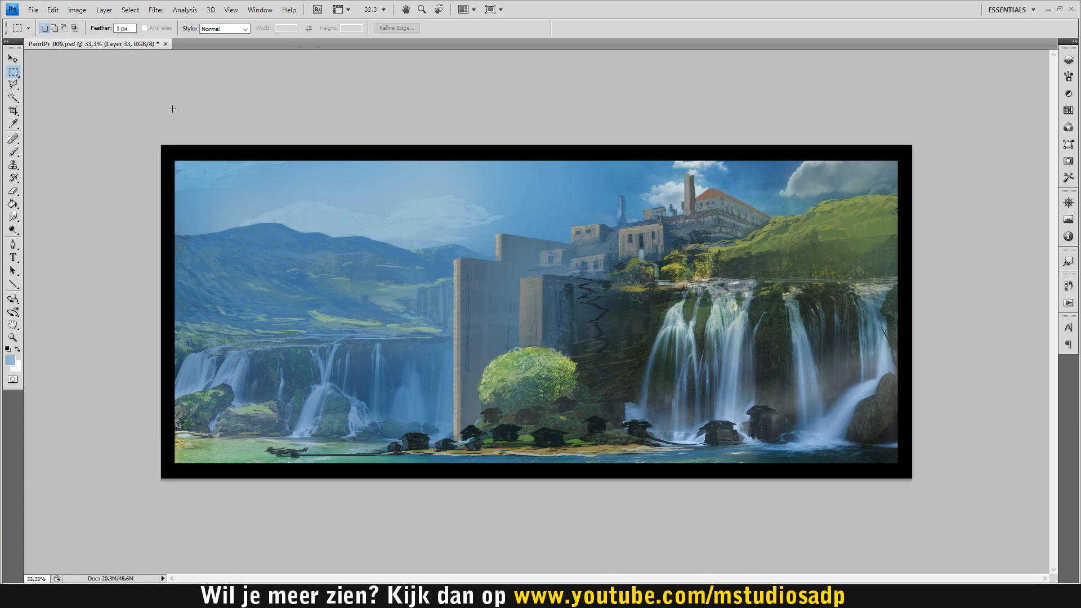
Compare the whole painting with and without the paintwork on Layer 33 by toggling that layer's visibility.
left_click(486, 113, "alt")
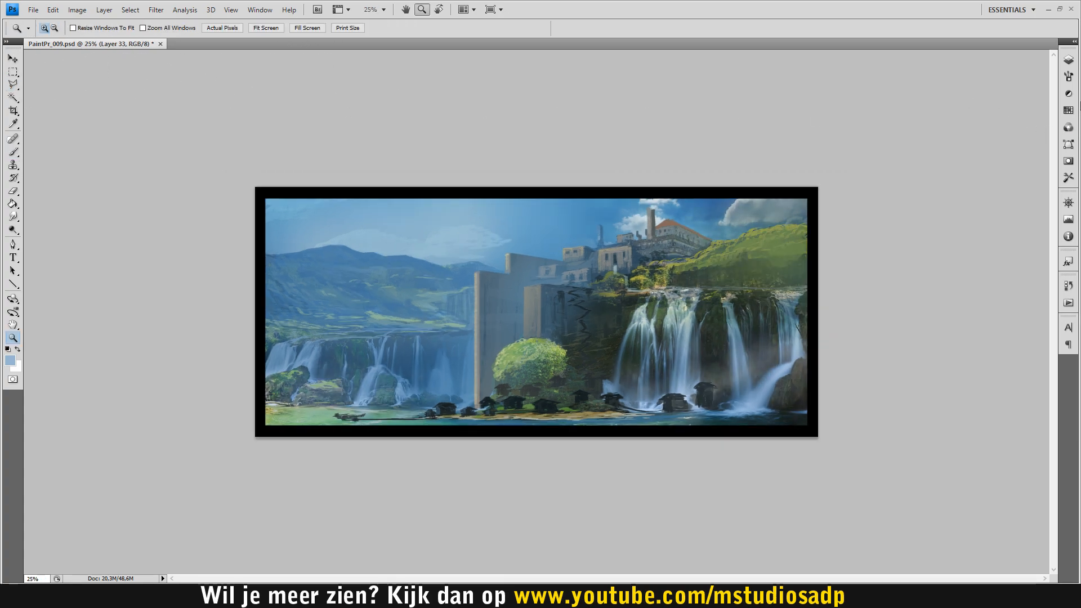
left_click(1068, 59)
left_click(932, 136)
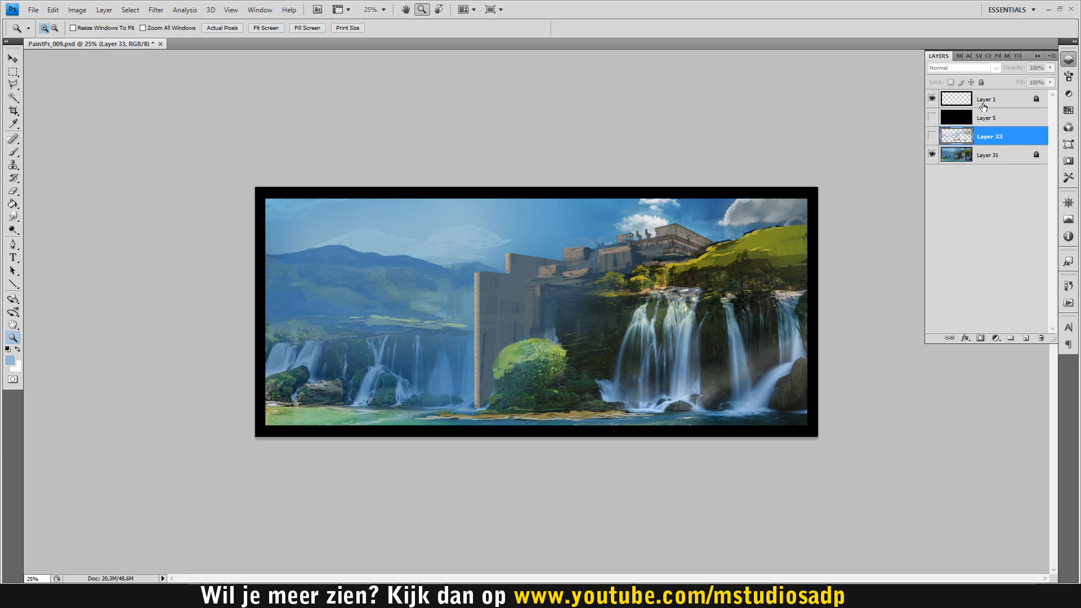
left_click(931, 136)
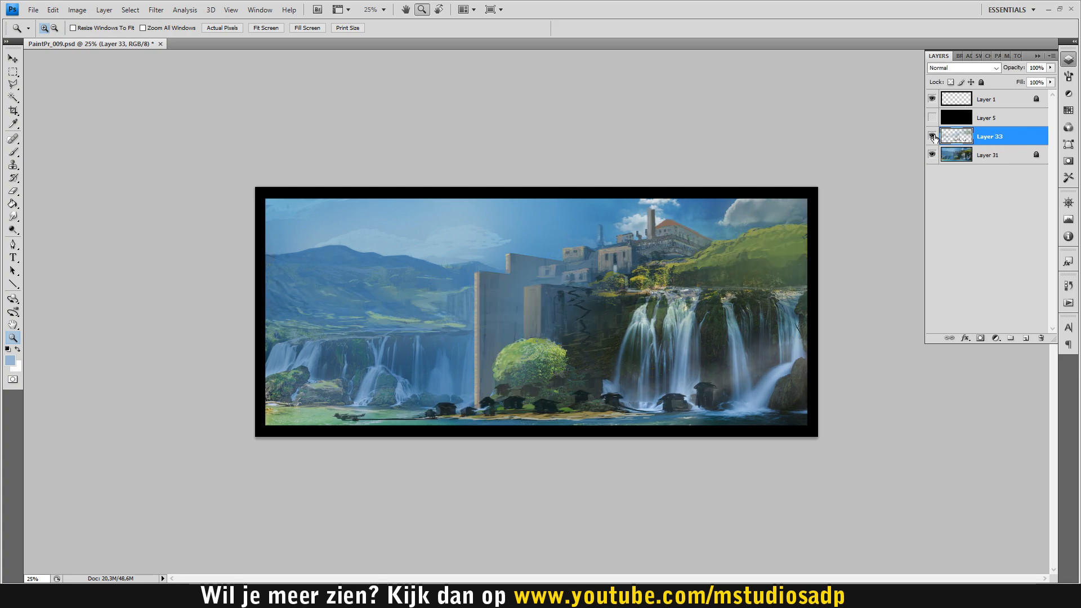
left_click(932, 136)
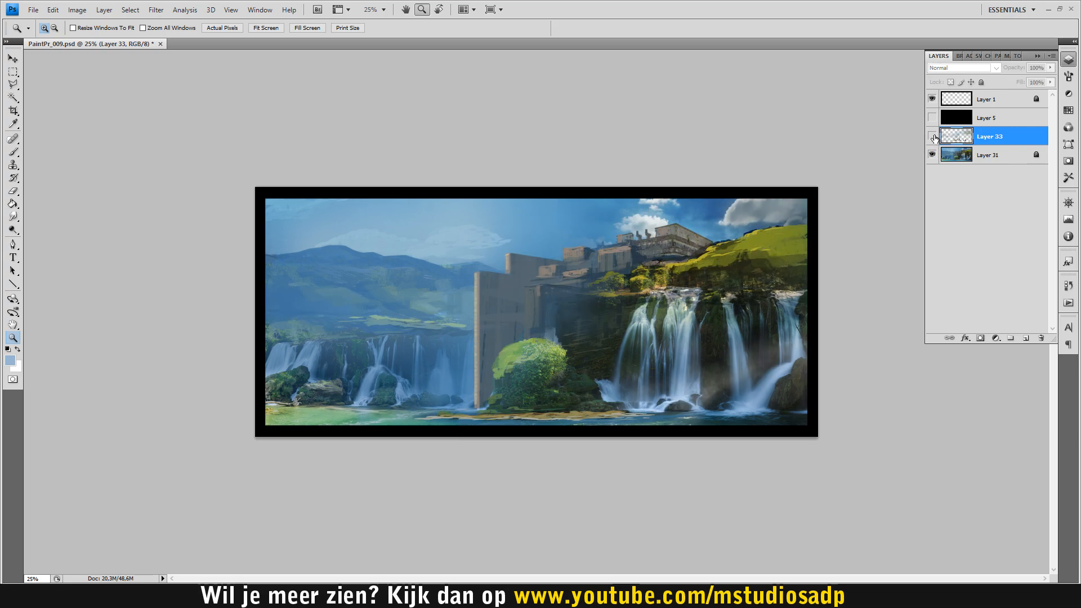
left_click(932, 136)
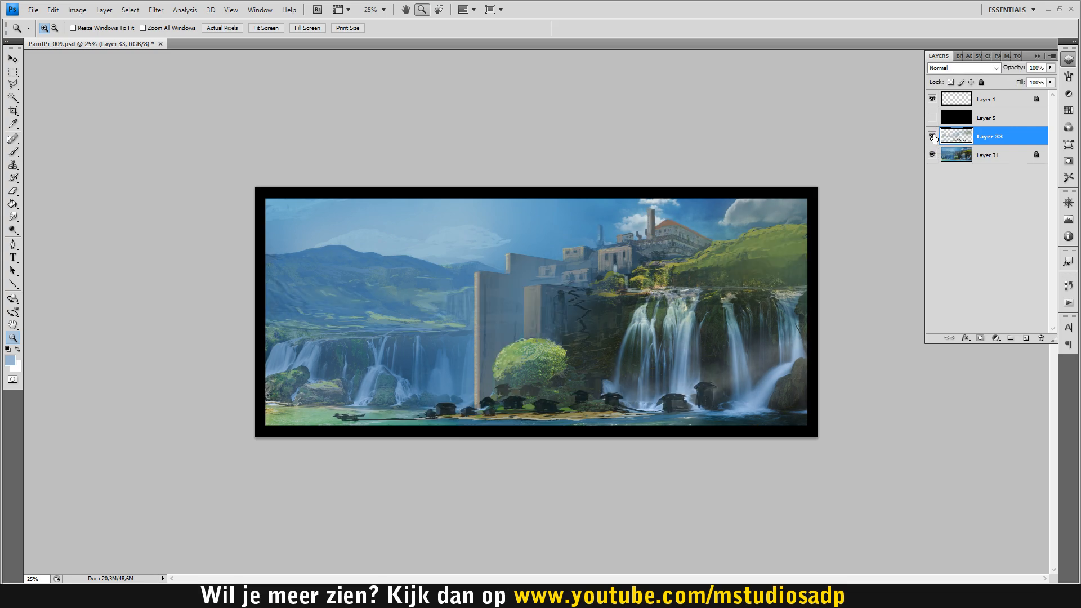
left_click(932, 137)
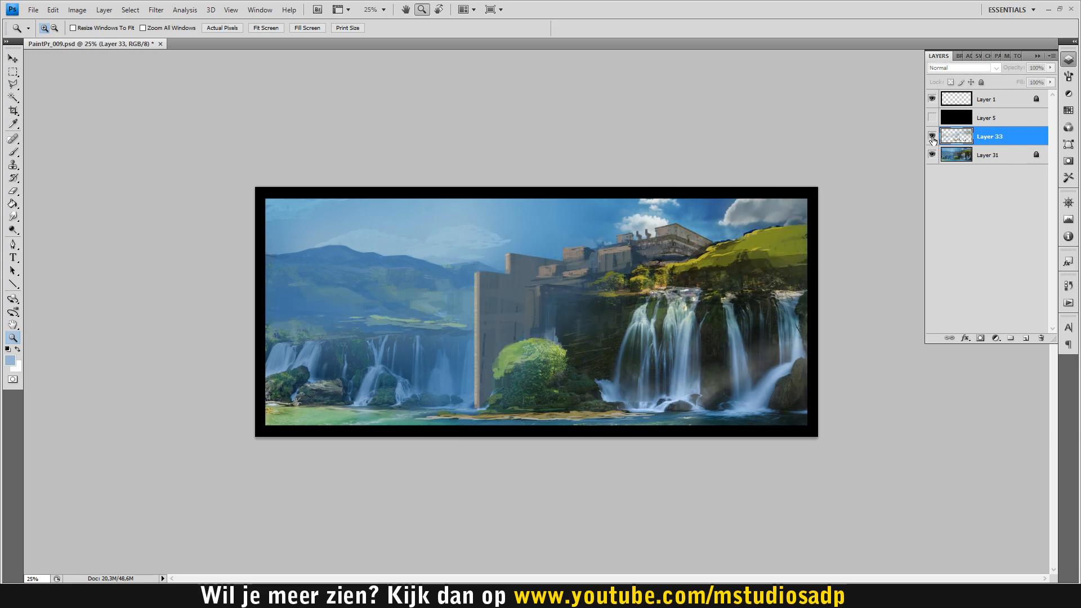
left_click(932, 137)
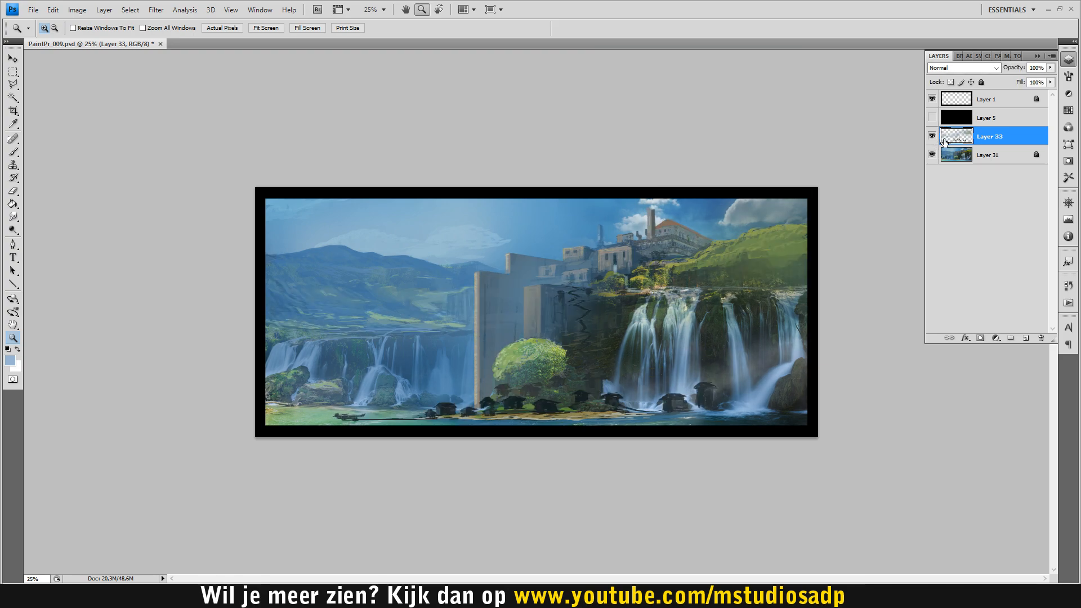
Unlock Layer 31, merge Layer 33 down into it, and check the painting's values in greyscale with Layer 5.
left_click(1007, 158)
left_click(980, 82)
left_click(995, 136)
key("ctrl+e")
left_click(932, 118)
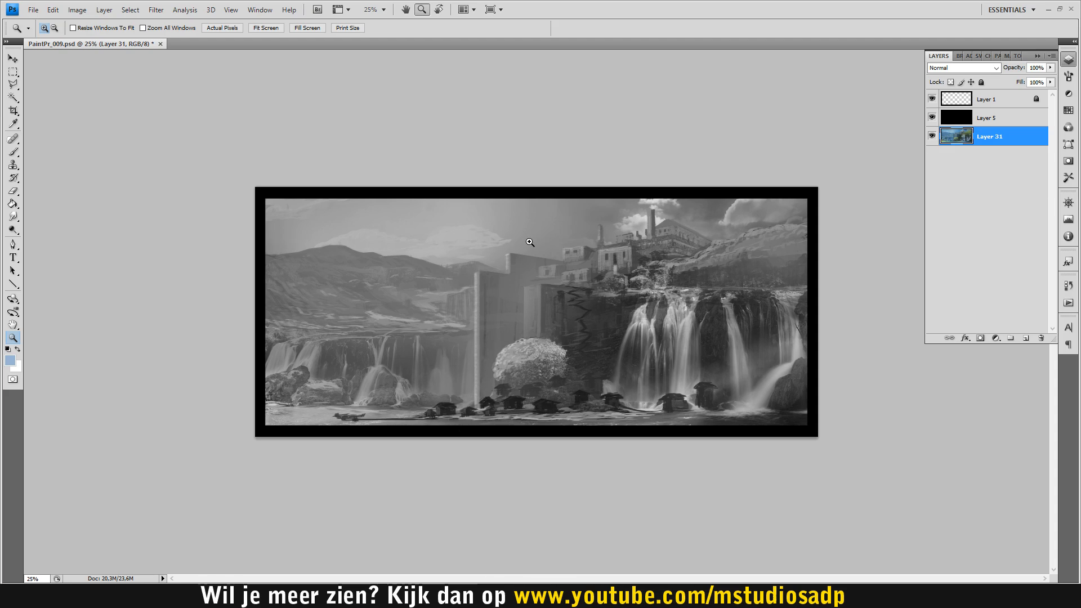
left_click(931, 117)
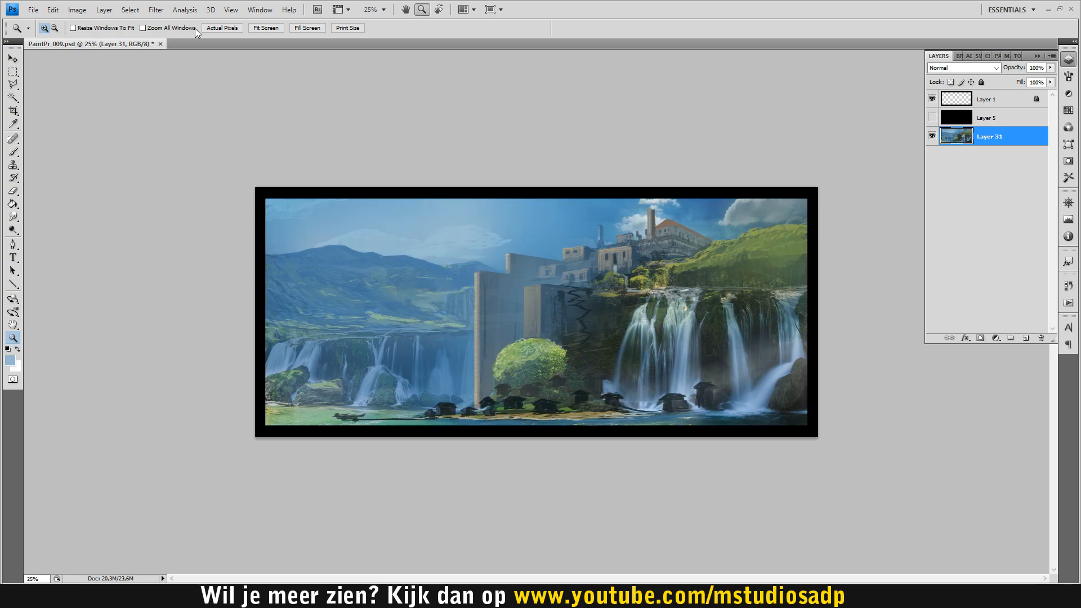
Shift Layer 31's midtones toward red and blue with Color Balance, setting blue to +23, and recheck the greyscale values with Layer 5.
left_click(77, 10)
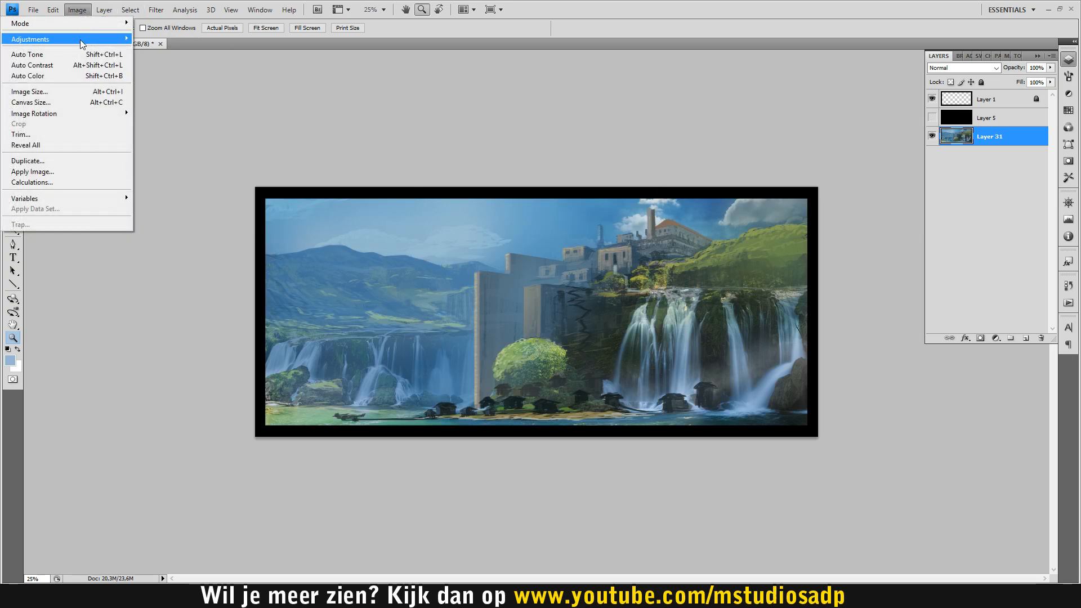
mouse_move(82, 44)
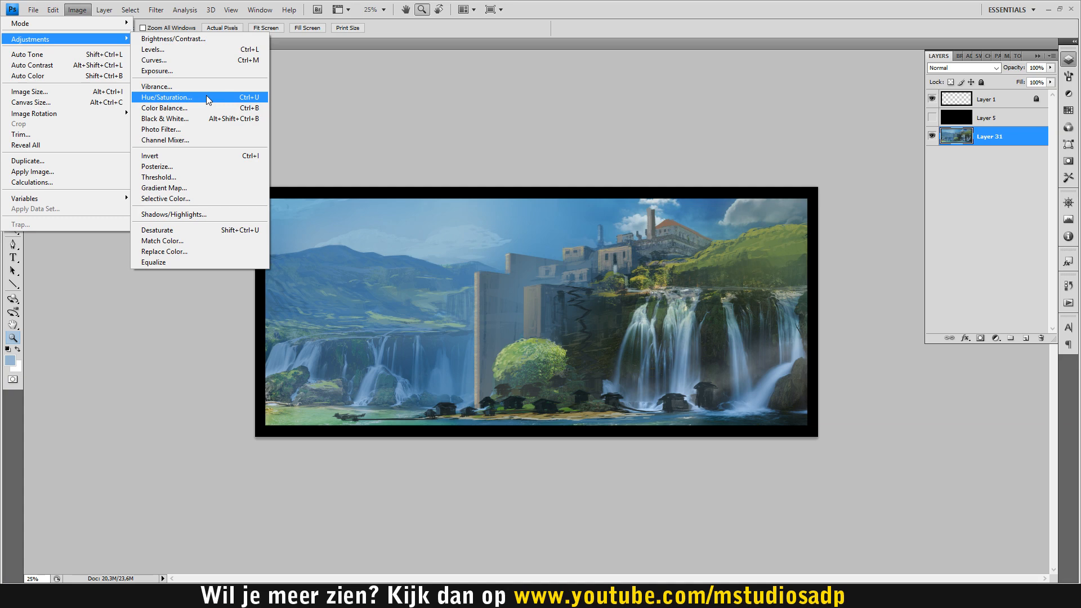
left_click(164, 107)
mouse_move(910, 143)
left_mouse_down()
mouse_move(937, 141)
mouse_move(851, 138)
mouse_move(1056, 157)
mouse_move(916, 144)
left_mouse_up()
left_click_drag(894, 144, 922, 141)
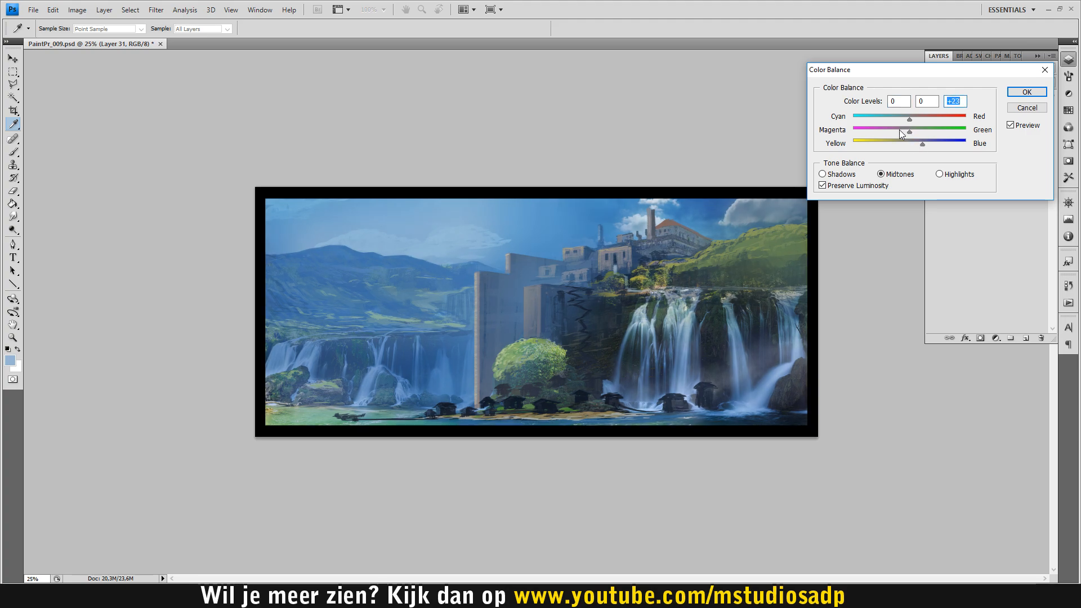
left_click_drag(884, 133, 906, 126)
left_click_drag(906, 123, 924, 117)
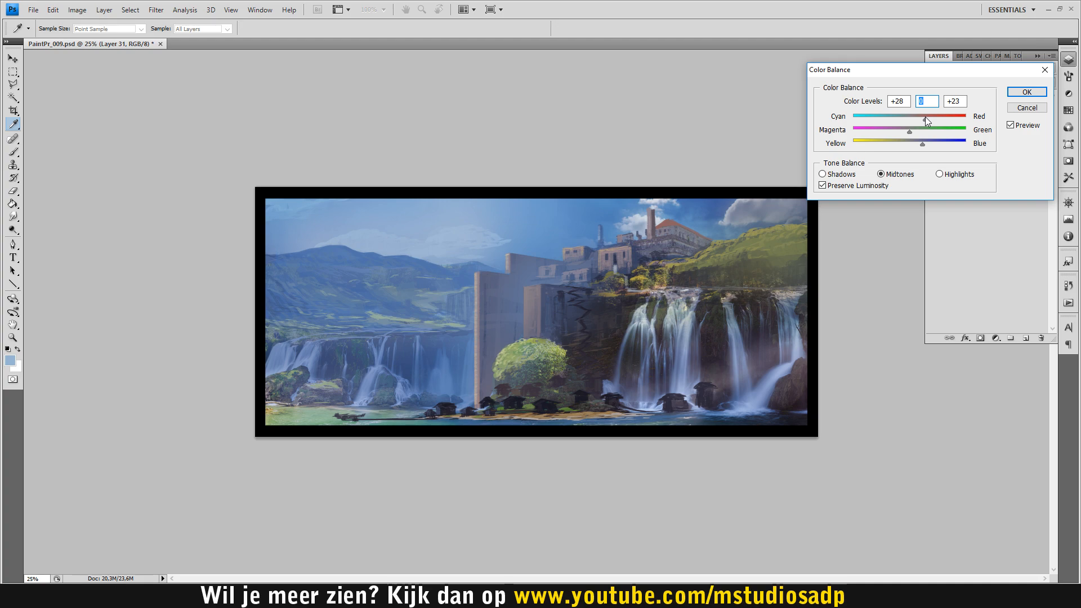
left_click_drag(917, 117, 916, 117)
left_click(1007, 94)
key("z")
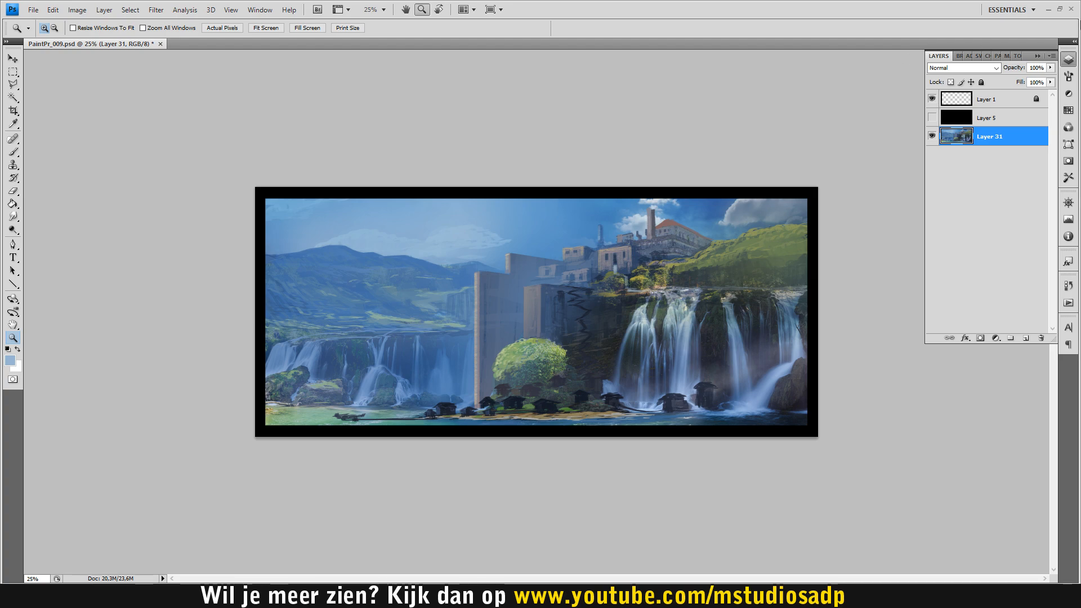
left_click(932, 117)
left_click(933, 116)
Open the Curves adjustment for Layer 31.
left_click(77, 9)
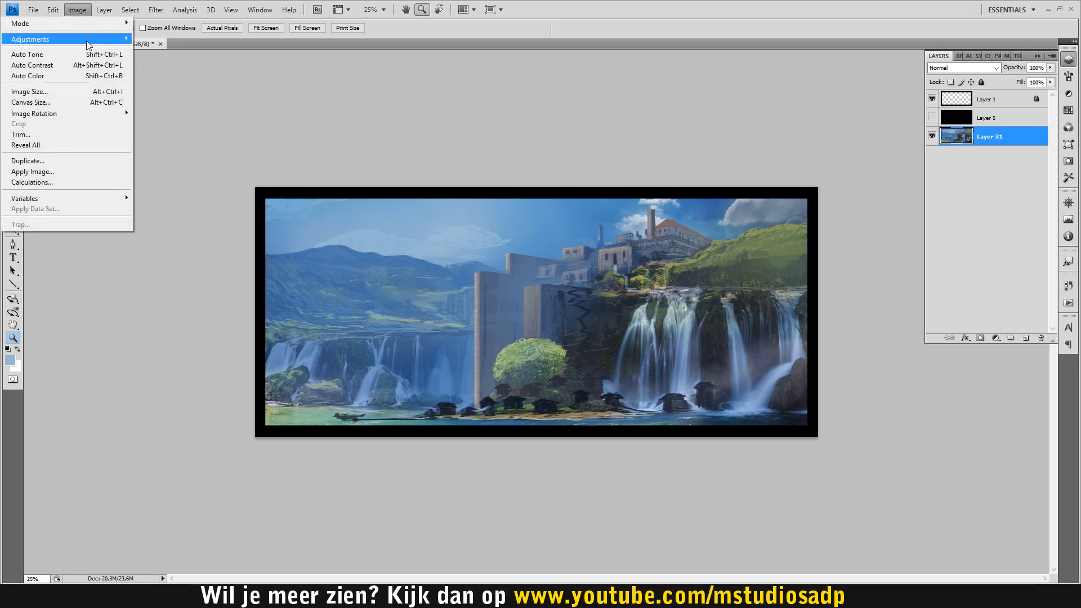
mouse_move(92, 39)
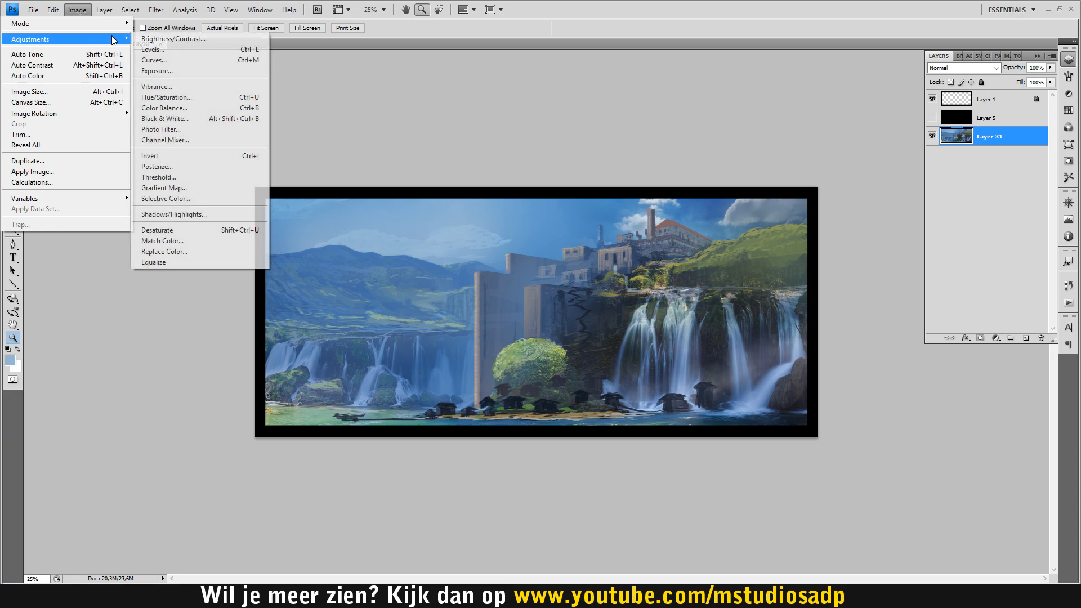
left_click(178, 60)
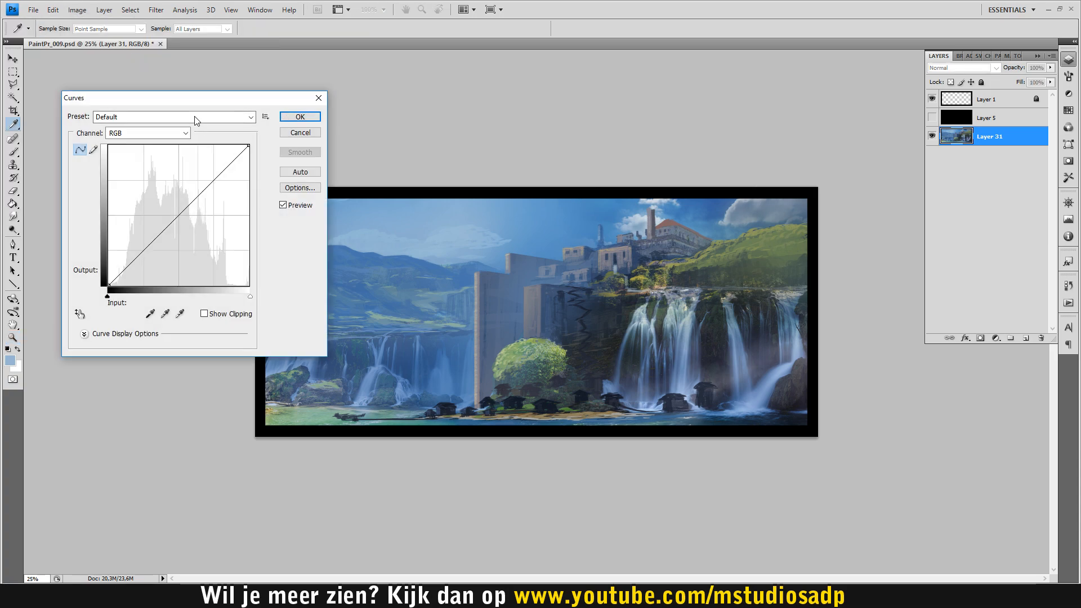
Apply the Linear Contrast (RGB) curves preset to Layer 31.
left_click(194, 116)
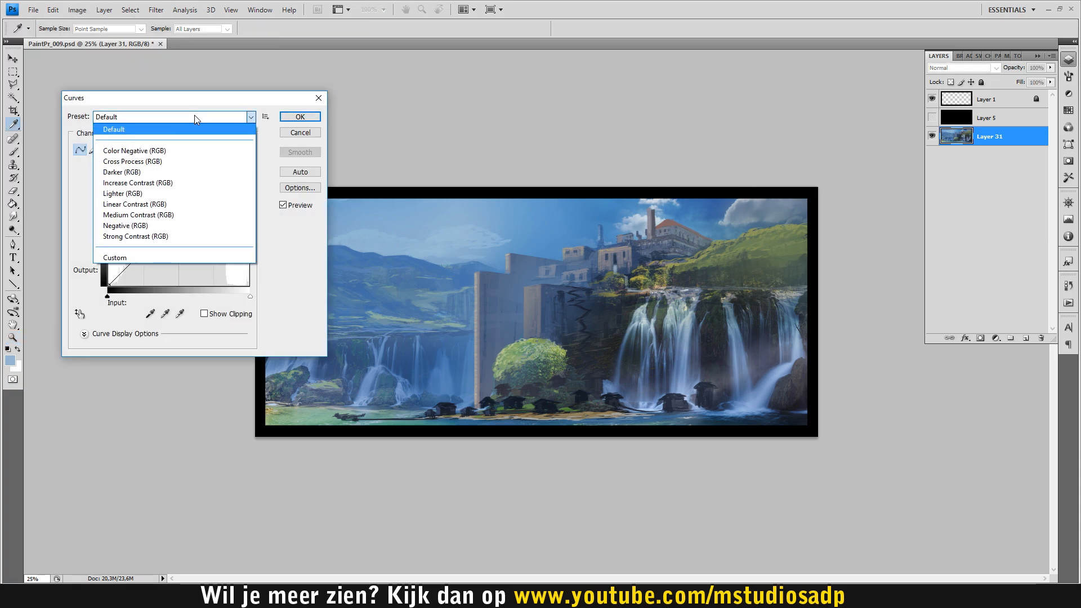
left_click(146, 215)
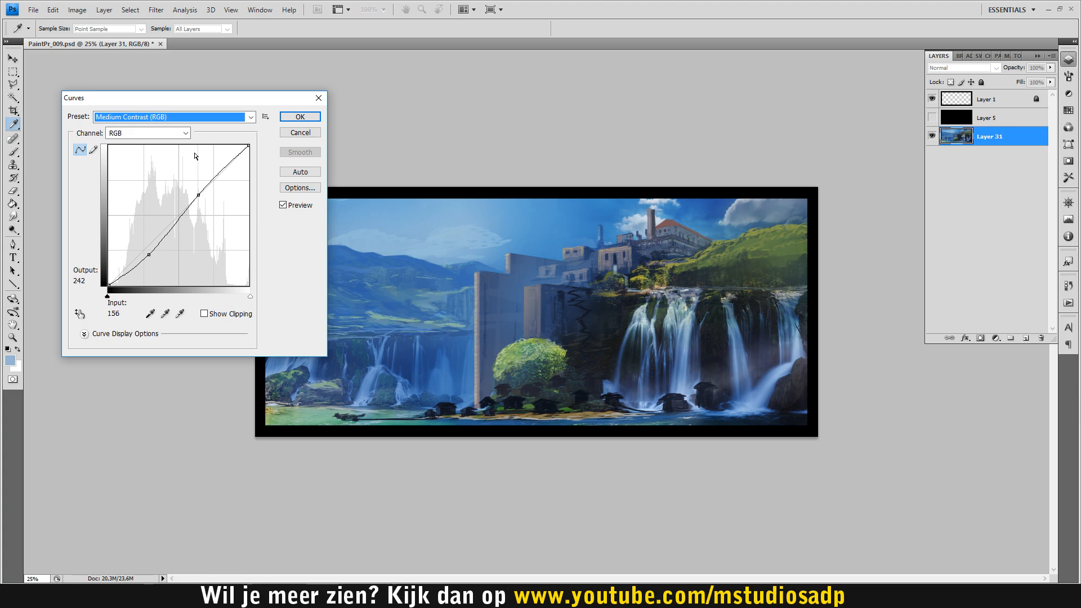
left_click(171, 120)
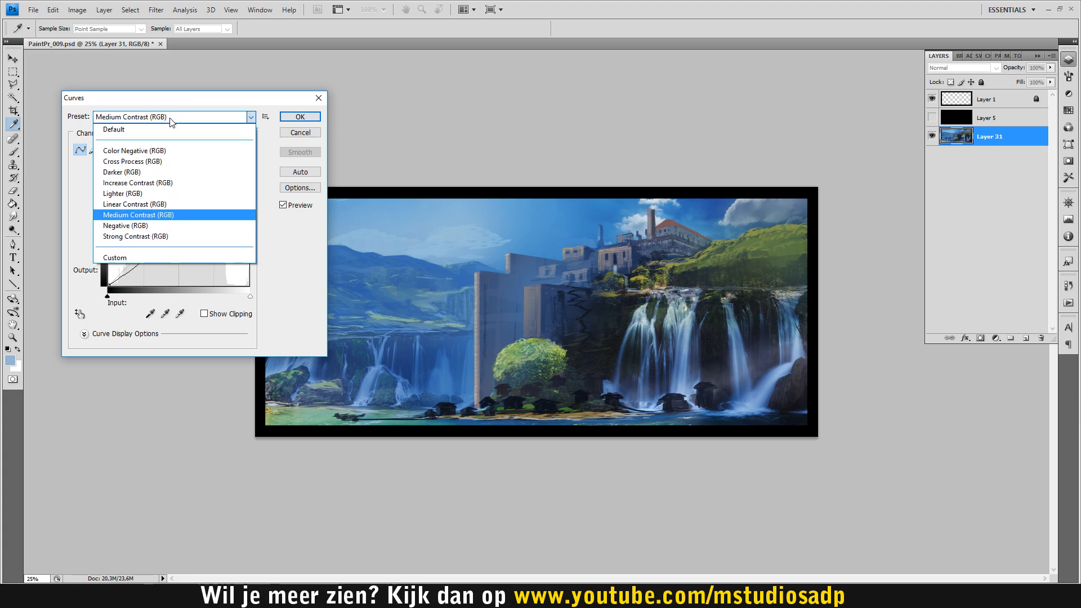
key("Up")
key("Up")
key("Up")
key("Down")
key("Down")
key("Return")
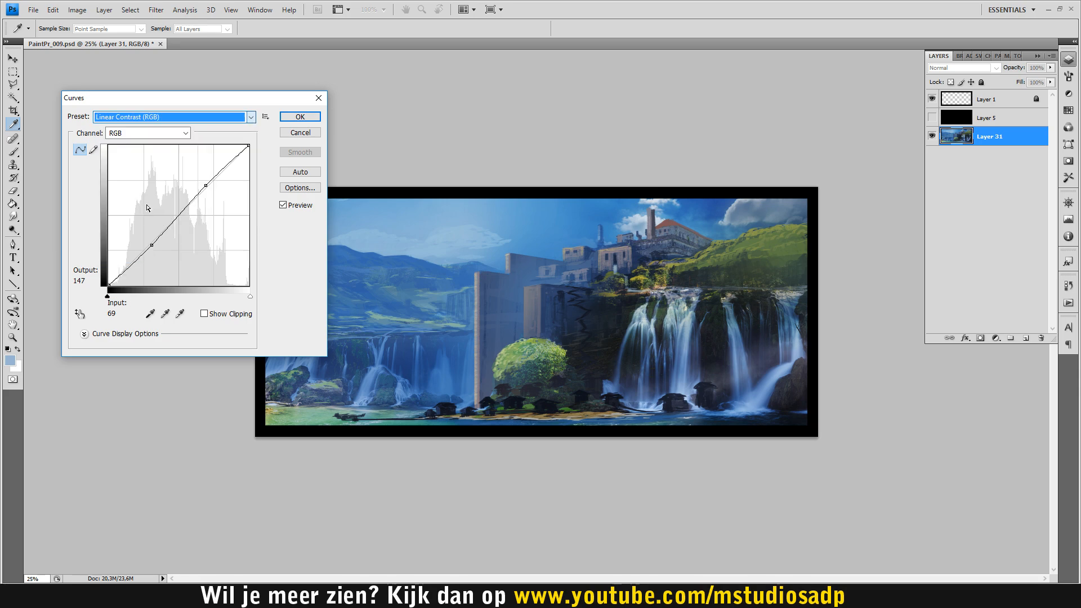
left_click(300, 117)
Compare the painting with and without the curves adjustment, and save the document.
key("z")
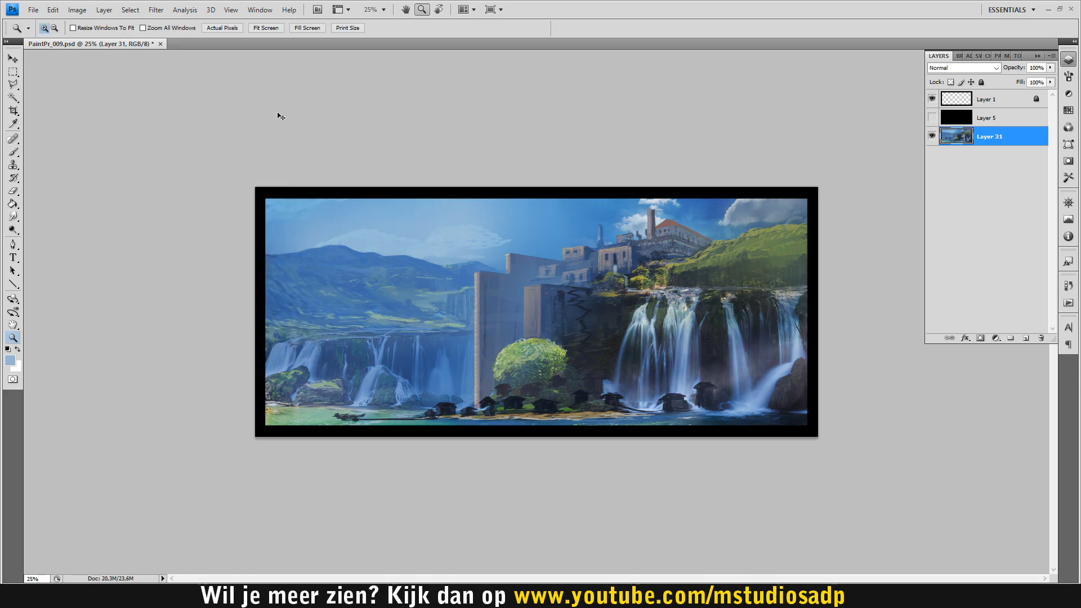
left_click(13, 71)
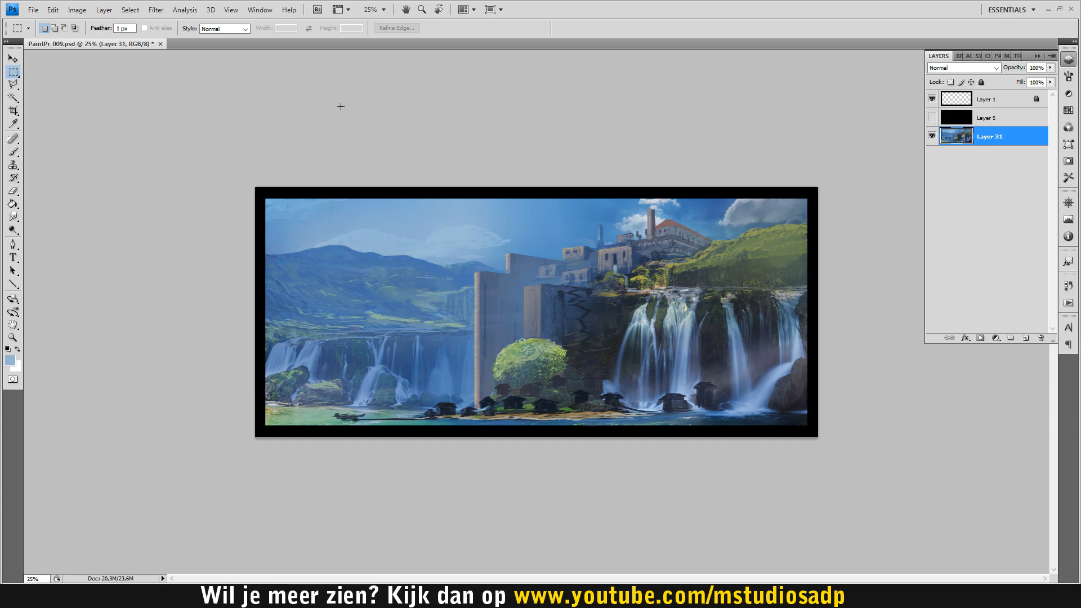
key("ctrl+z")
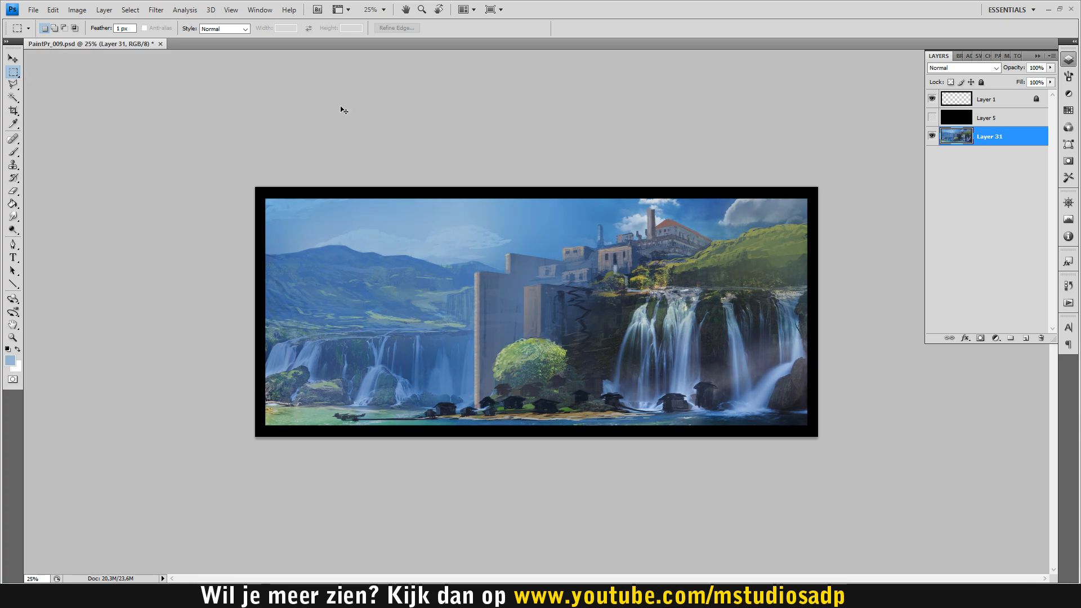
key("ctrl+s")
key("ctrl+z")
key("ctrl+s")
key("ctrl+z")
key("ctrl+z")
key("ctrl+z")
key("ctrl+s")
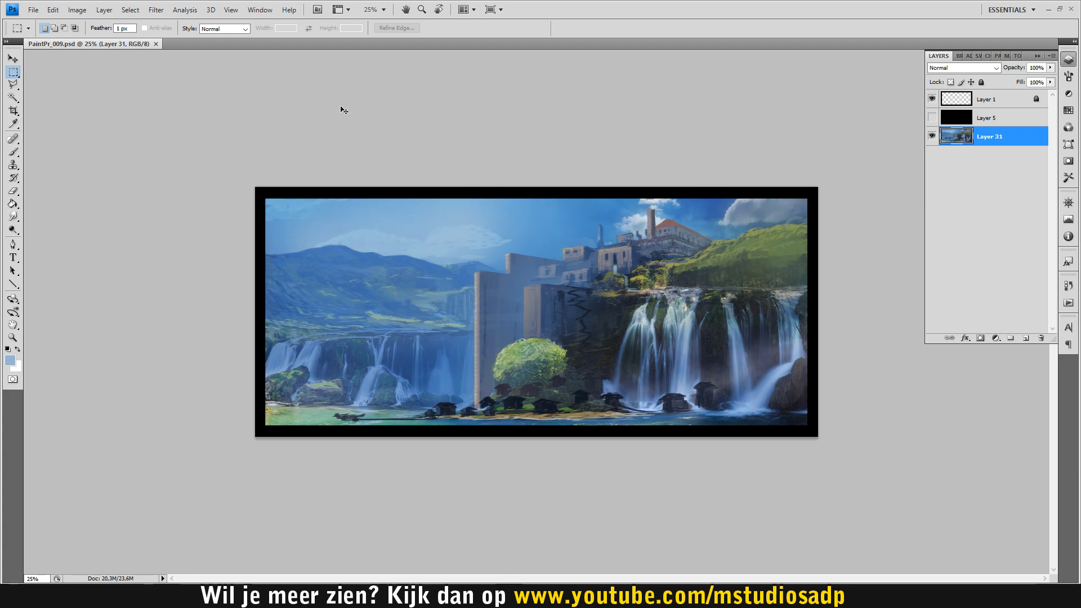
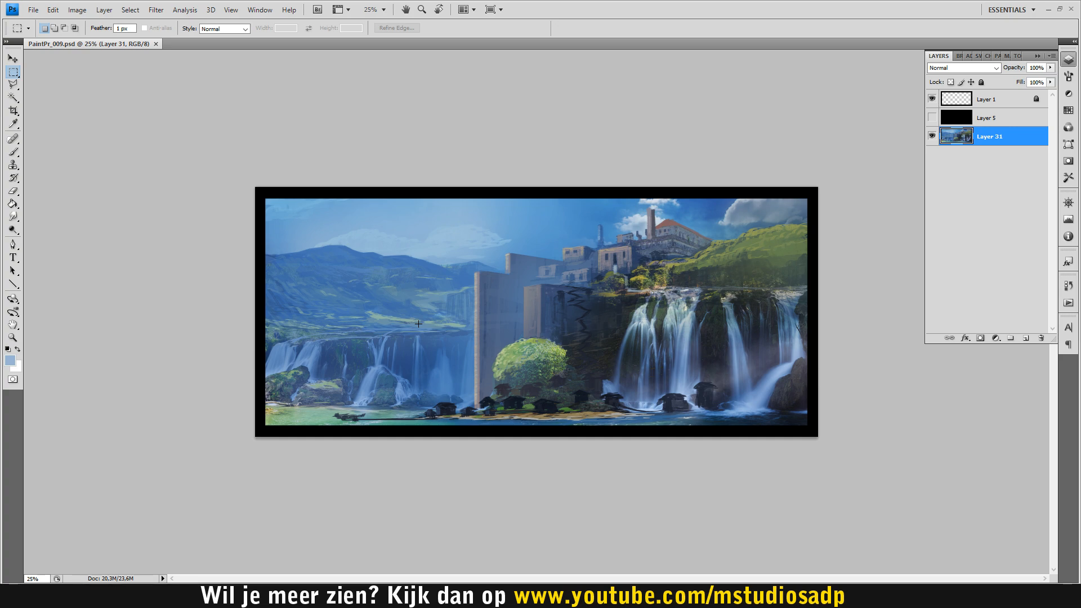
Open the recent file PaintPr_009Thumbs.psd.
left_click(33, 10)
mouse_move(79, 77)
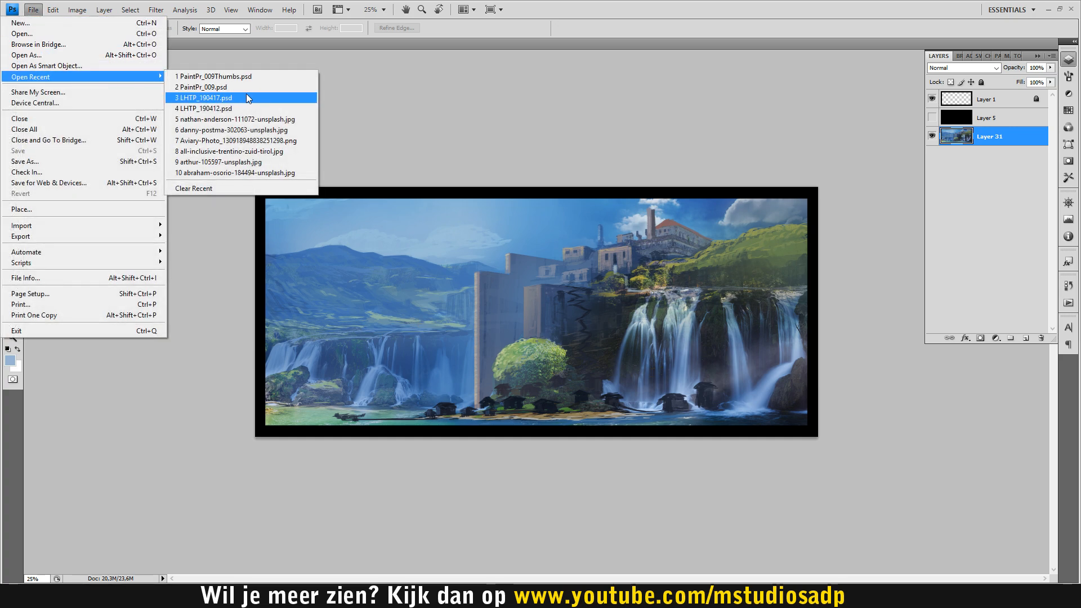
left_click(266, 76)
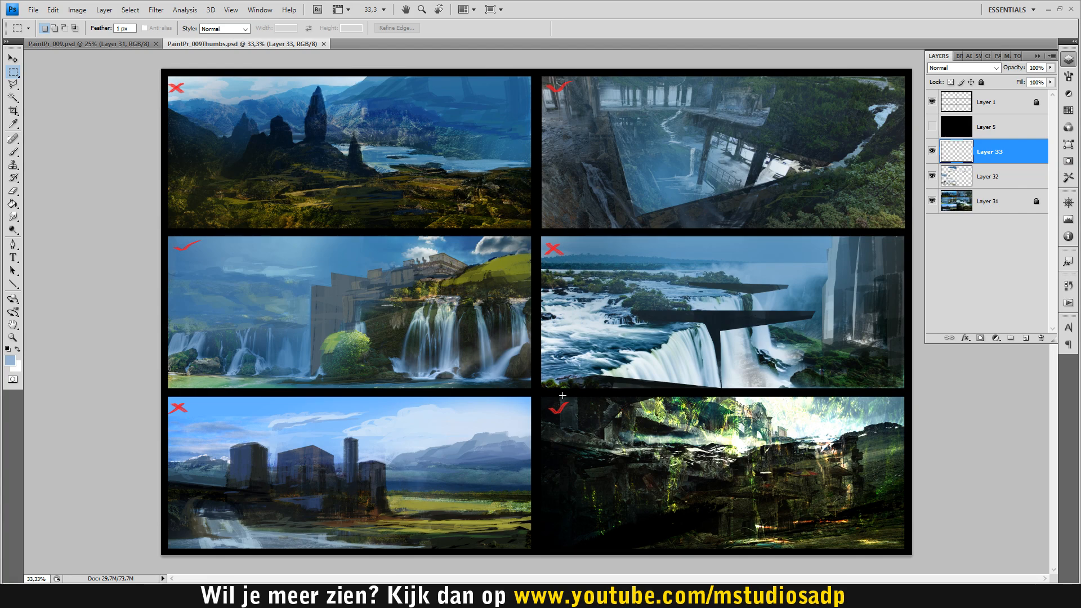
Outline the two check-marked thumbnails of the right column with temporary selections, and close the thumbnails file.
left_click_drag(915, 527, 903, 554)
key("ctrl+d")
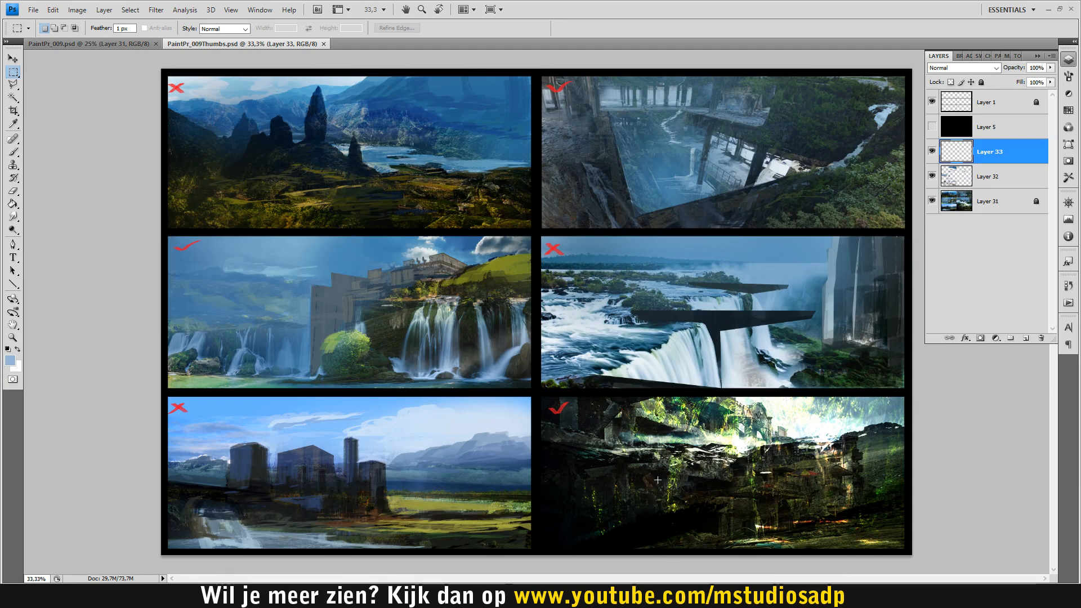
left_click_drag(541, 394, 912, 552)
left_click(1004, 519)
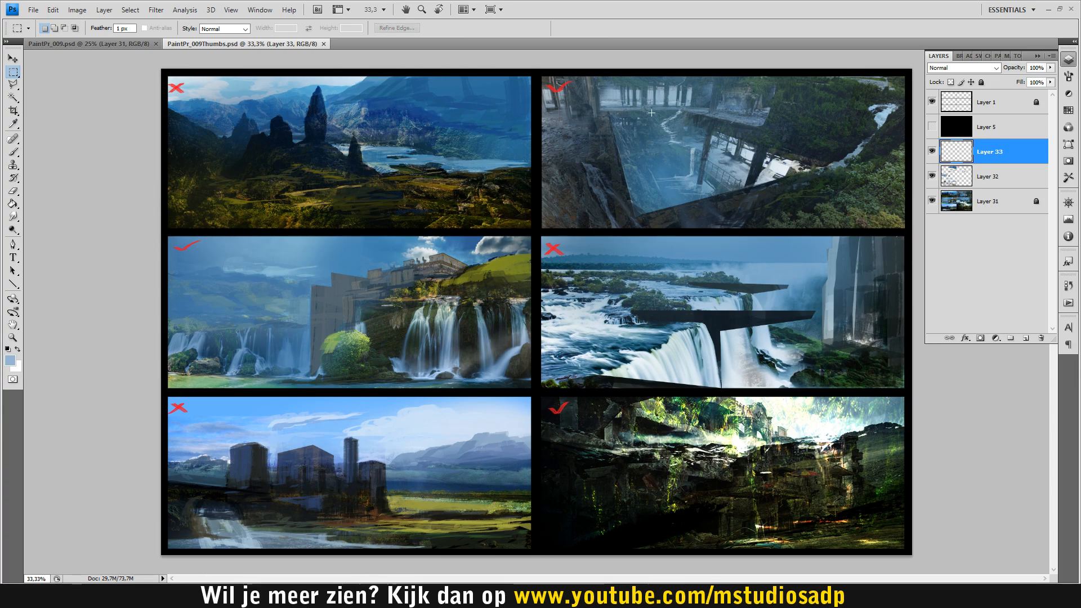
left_click_drag(541, 74, 917, 226)
left_click(364, 60)
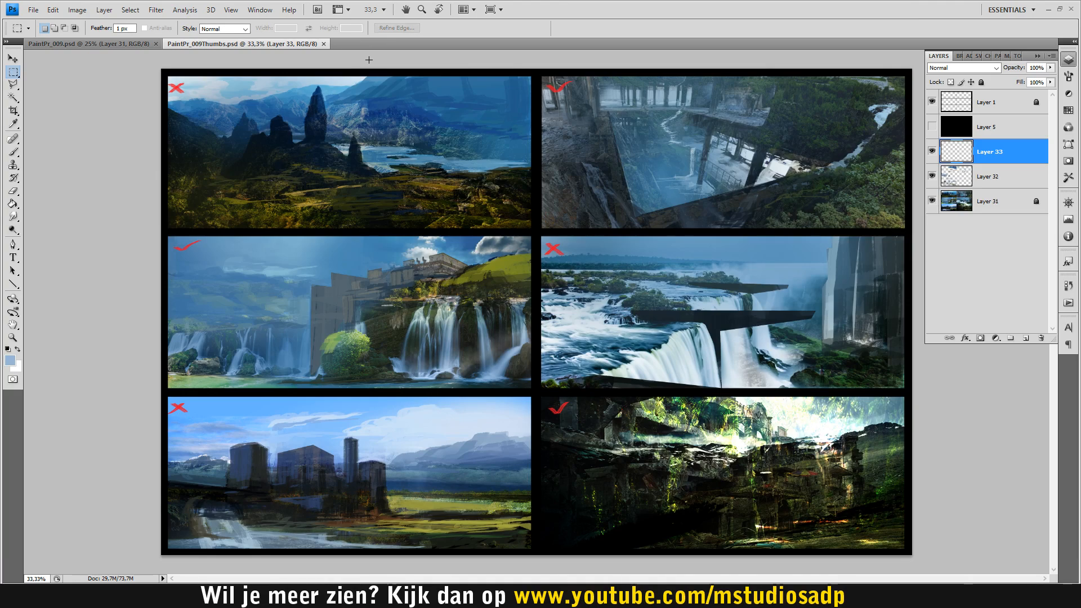
left_click(324, 44)
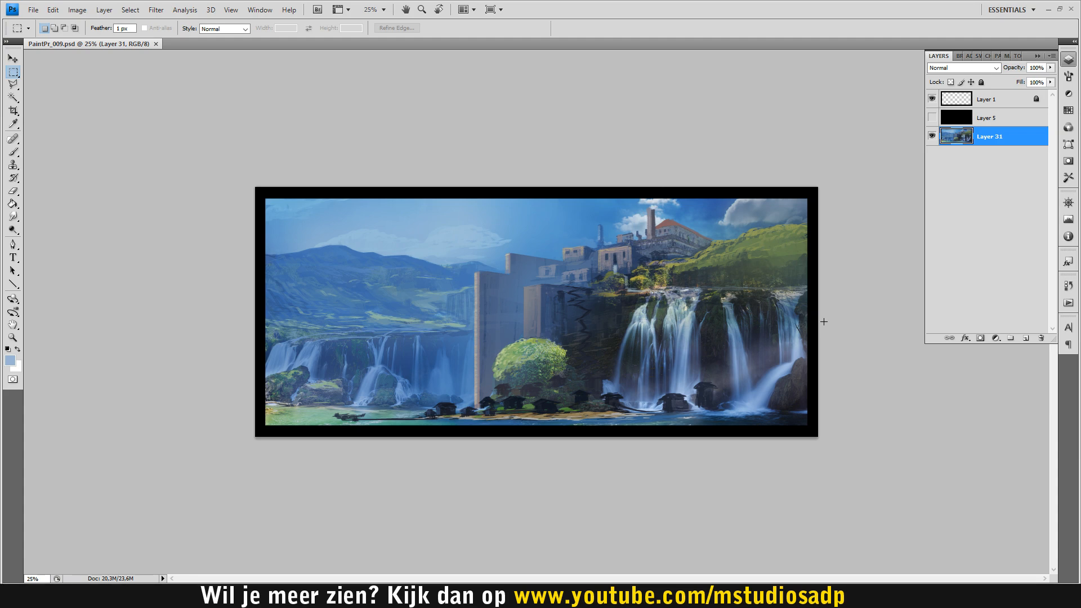
Choose the textured 30 px brush preset for painting the hilltop buildings.
key("z")
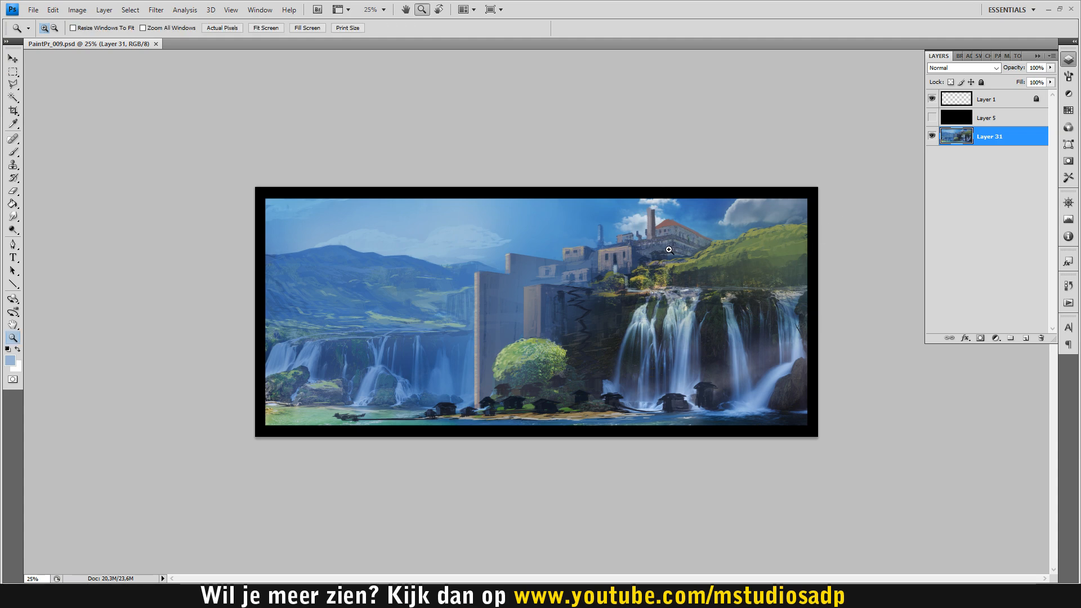
left_click(669, 250)
left_click(691, 190)
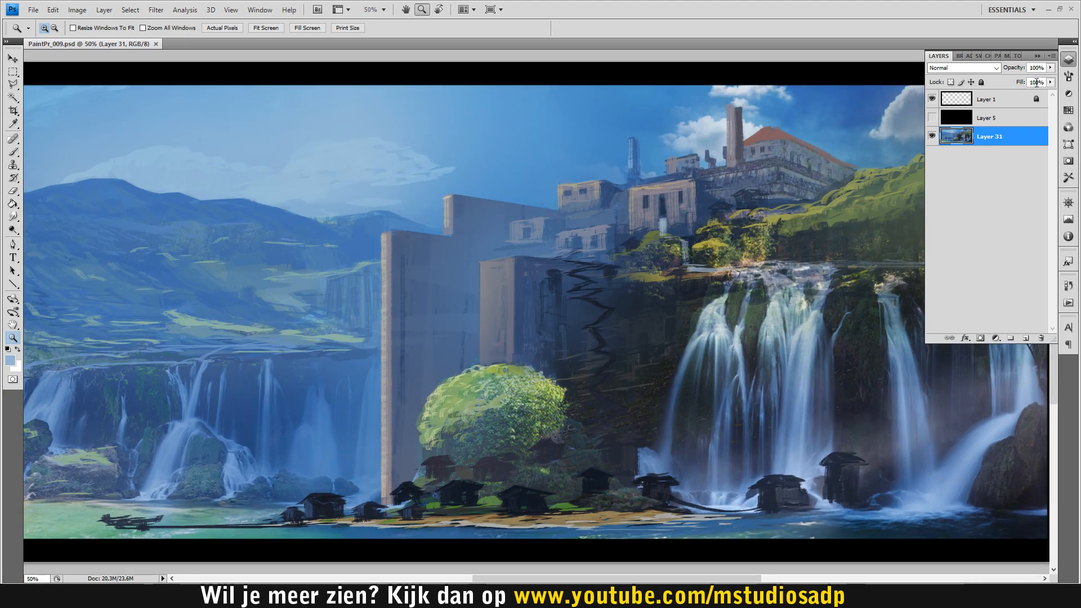
left_click(1068, 77)
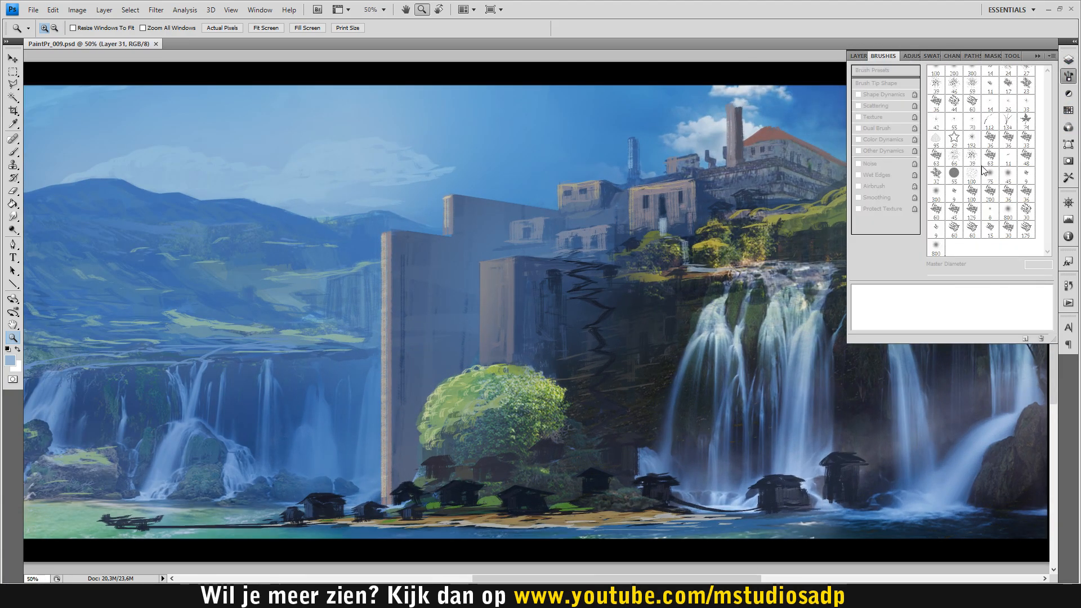
key("b")
left_click(1007, 228)
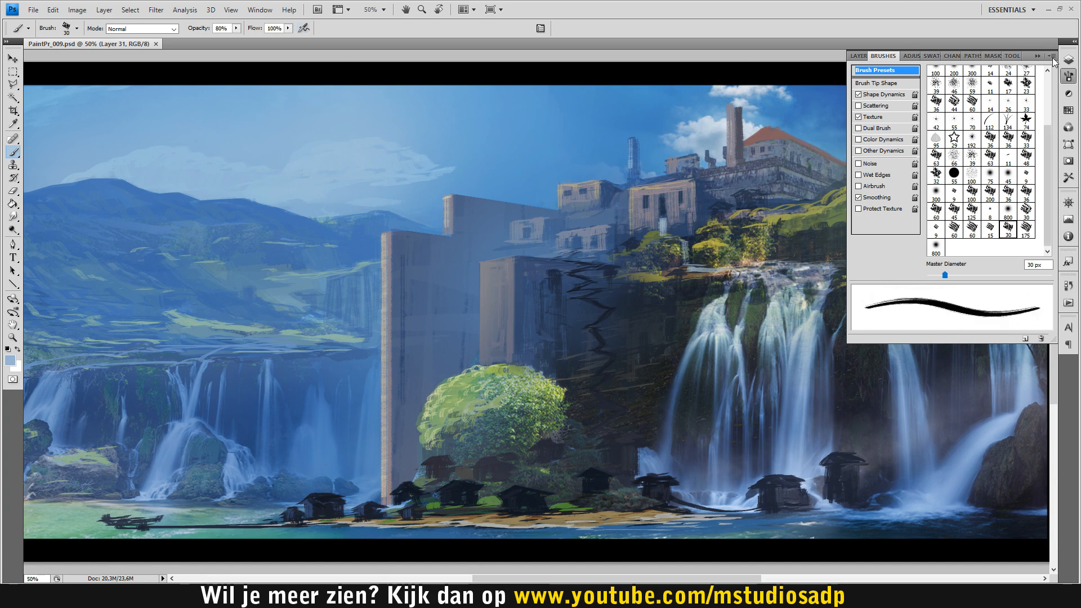
left_click(1037, 56)
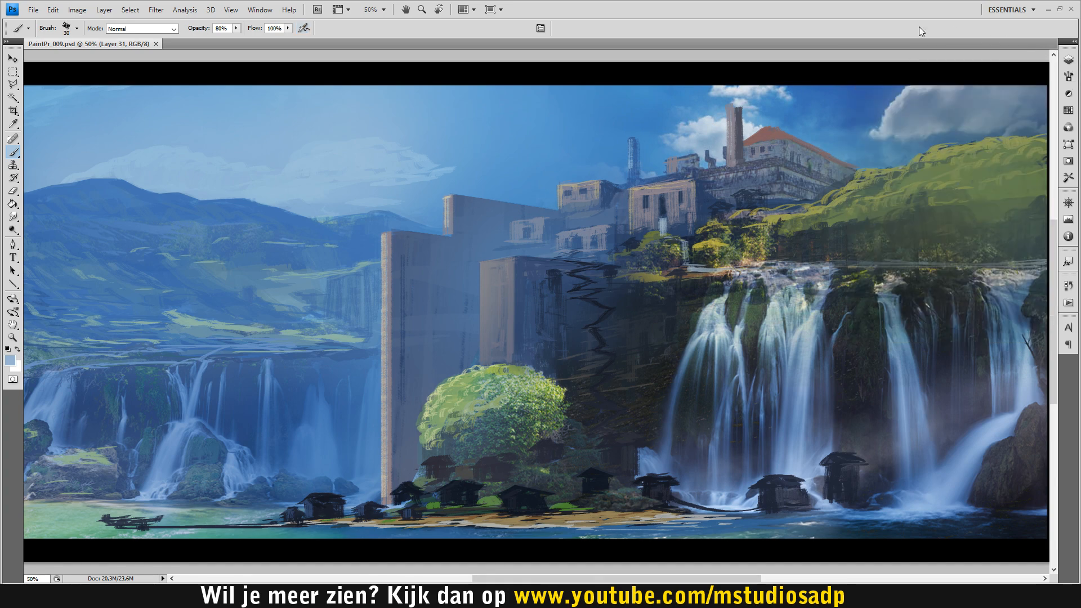
Reduce the brush to 15 px and repaint the left edge of the large square building with sampled wall colours.
left_click(608, 225, "alt")
key("bracketleft")
key("bracketleft")
key("bracketleft")
left_click(638, 188, "alt")
mouse_move(631, 229)
left_mouse_down()
mouse_move(630, 198)
mouse_move(629, 228)
left_mouse_up()
key("ctrl+z")
left_click(636, 189, "alt")
key("ctrl+z")
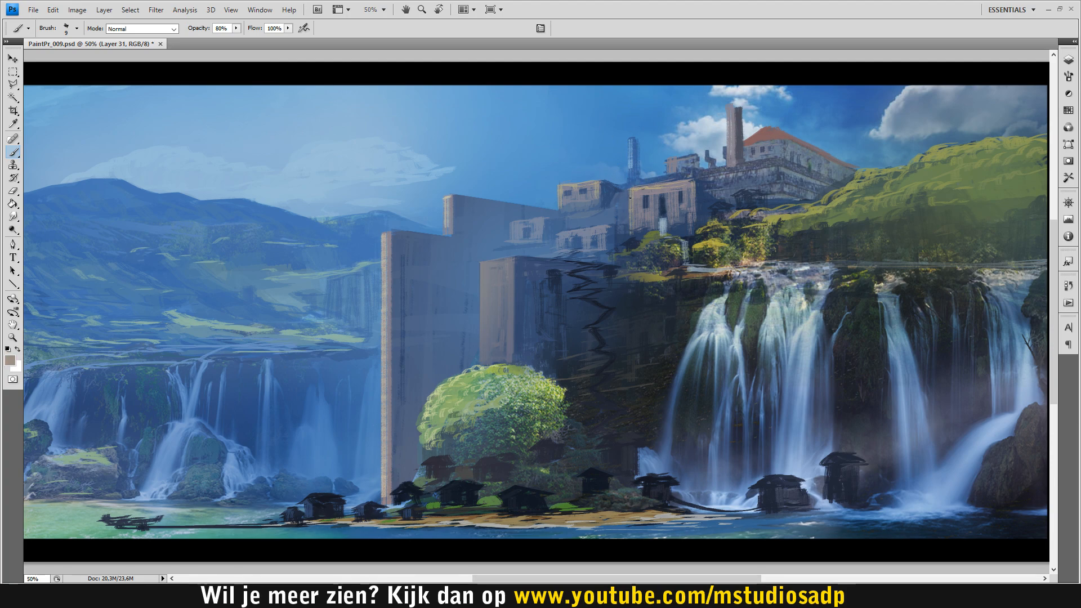
key("bracketright")
key("bracketright")
left_click_drag(629, 235, 630, 192)
key("ctrl+z")
left_click_drag(630, 228, 630, 191)
Refine the right edge and facade of the large square building with tones sampled from its walls.
left_click(645, 188, "alt")
left_click(645, 187, "alt")
left_click_drag(696, 183, 695, 233)
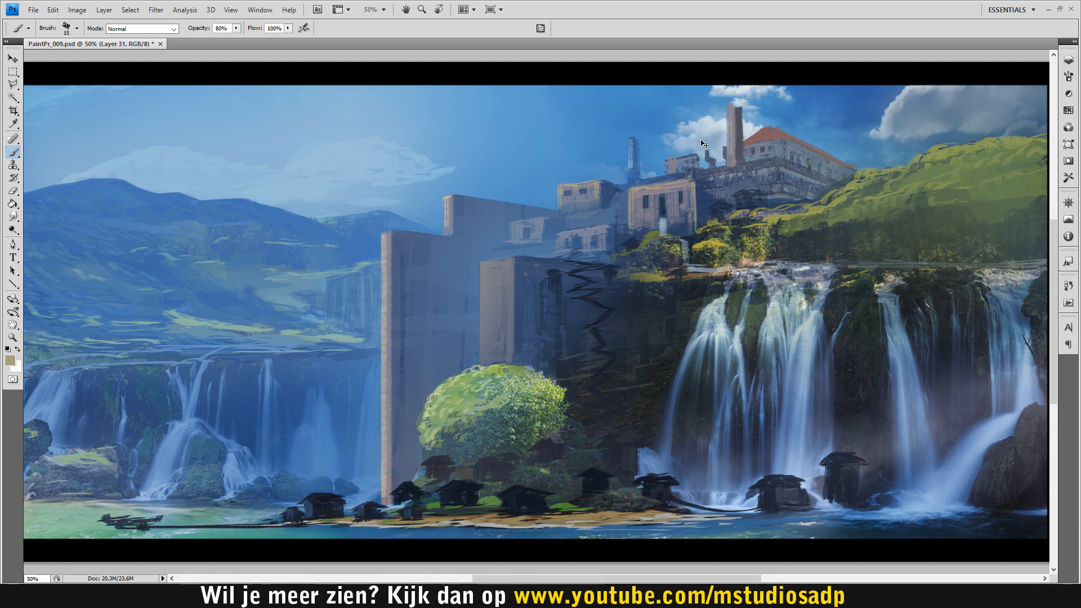
key("ctrl+z")
left_click(680, 183, "alt")
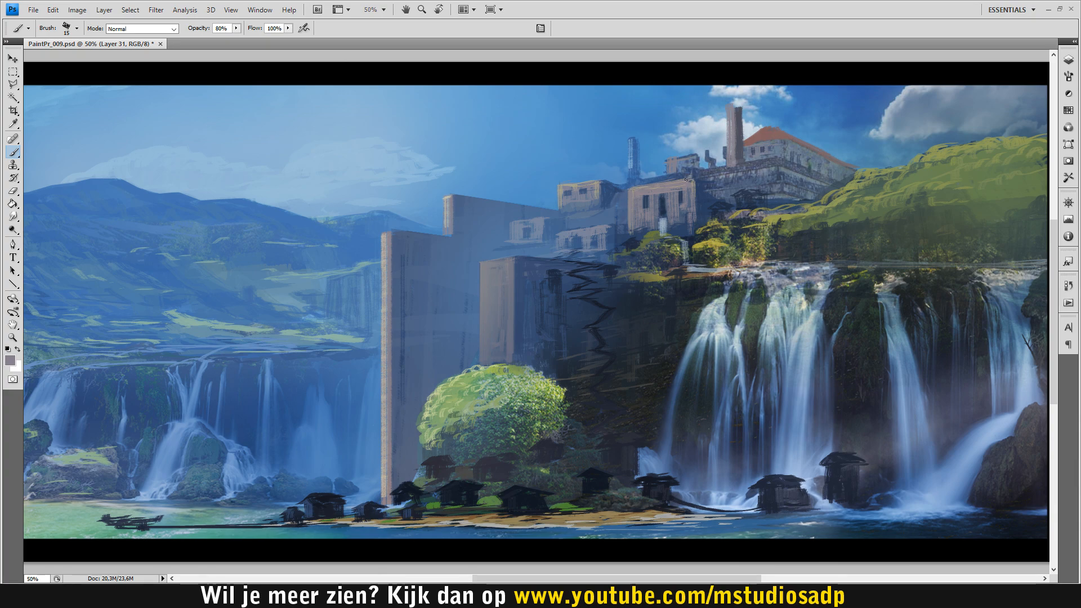
Paint details on the small hazy buildings beside the large square building, using colours sampled around them.
left_click(582, 182, "alt")
left_click(542, 218, "alt")
left_click(531, 230, "alt")
left_click(563, 247, "alt")
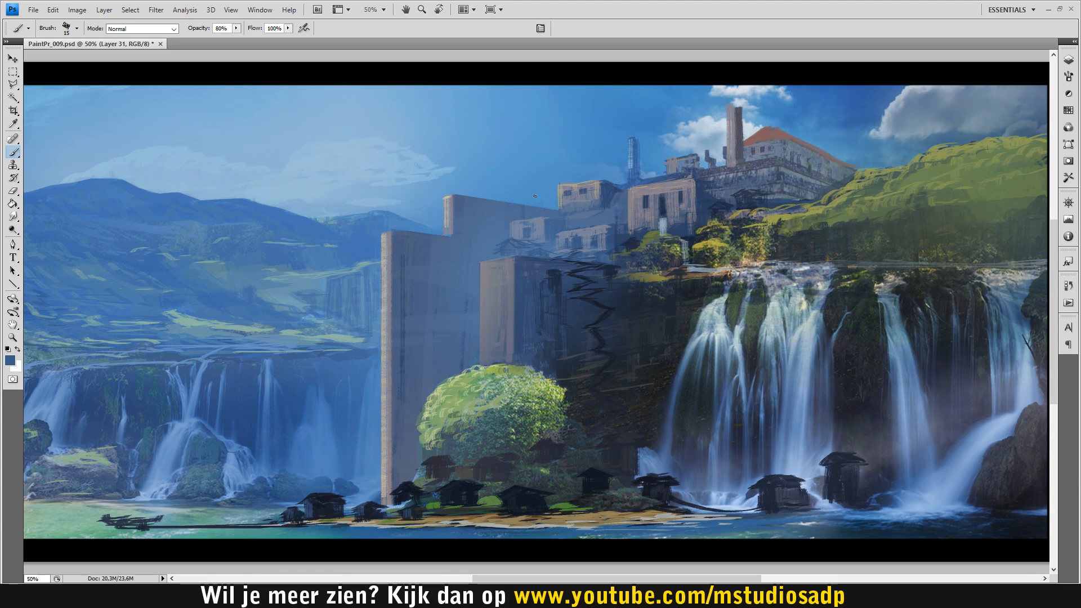
left_click(555, 234, "alt")
left_click(614, 233, "alt")
Paint a small dark structure below the pale yellow building with sampled beige and blue tones, and save the document.
left_click(594, 181, "alt")
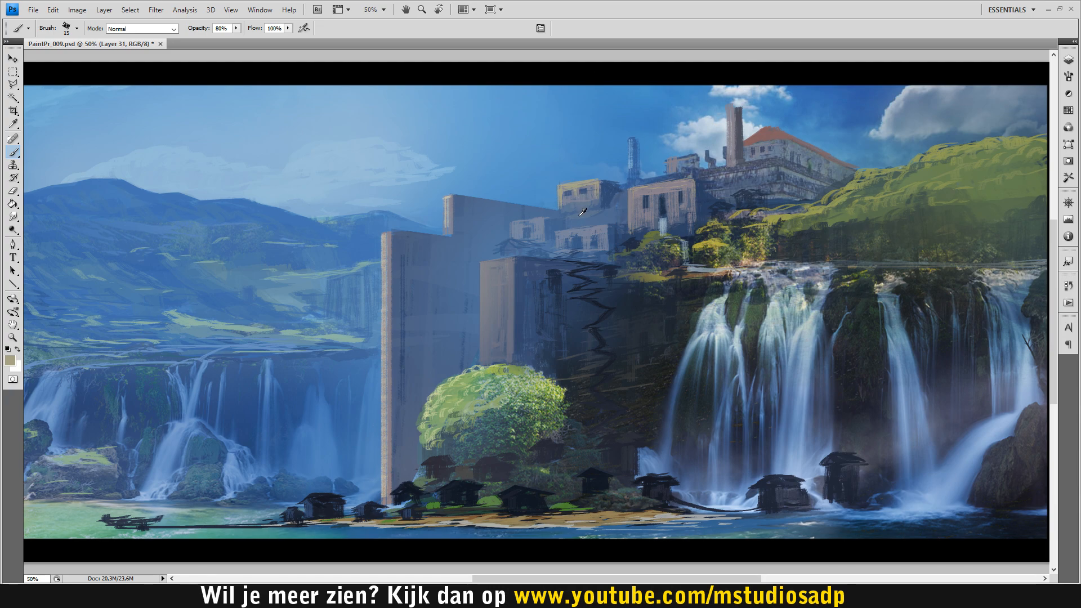
left_click(619, 191, "alt")
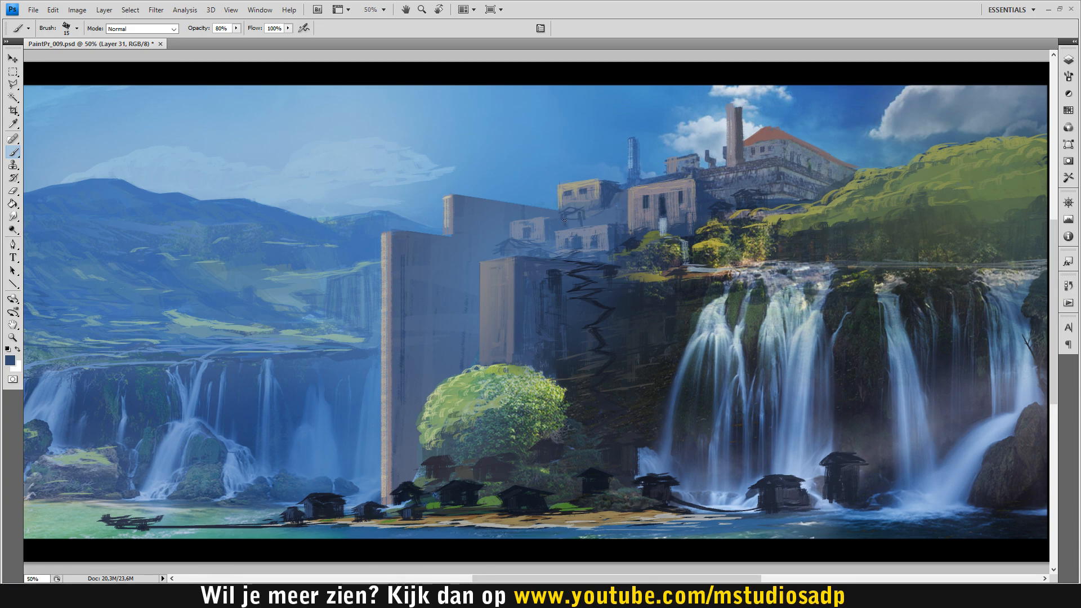
left_click(568, 217, "alt")
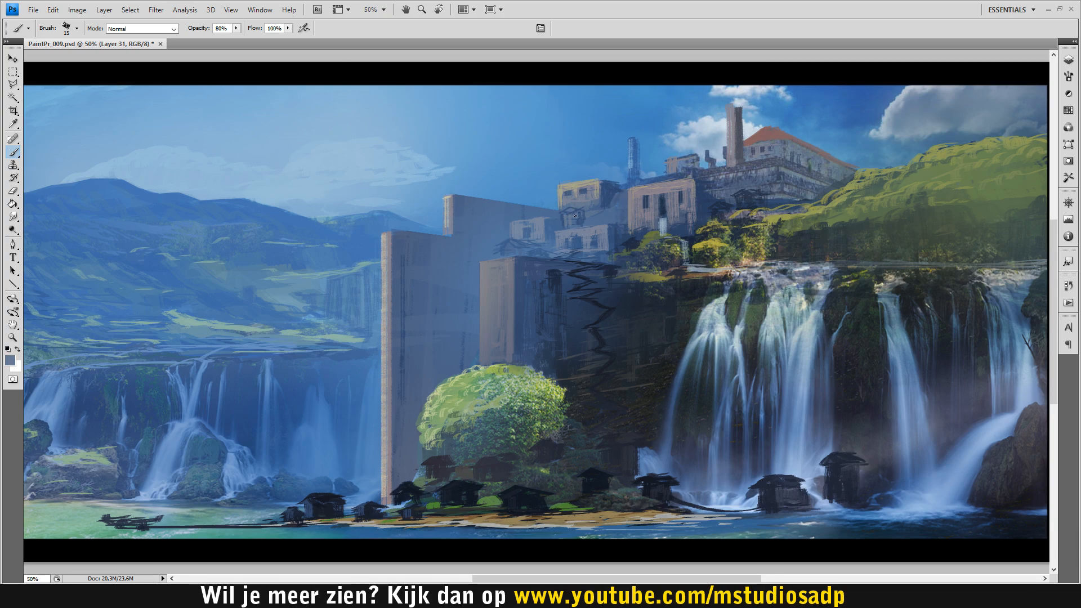
left_click(571, 214, "alt")
key("ctrl+s")
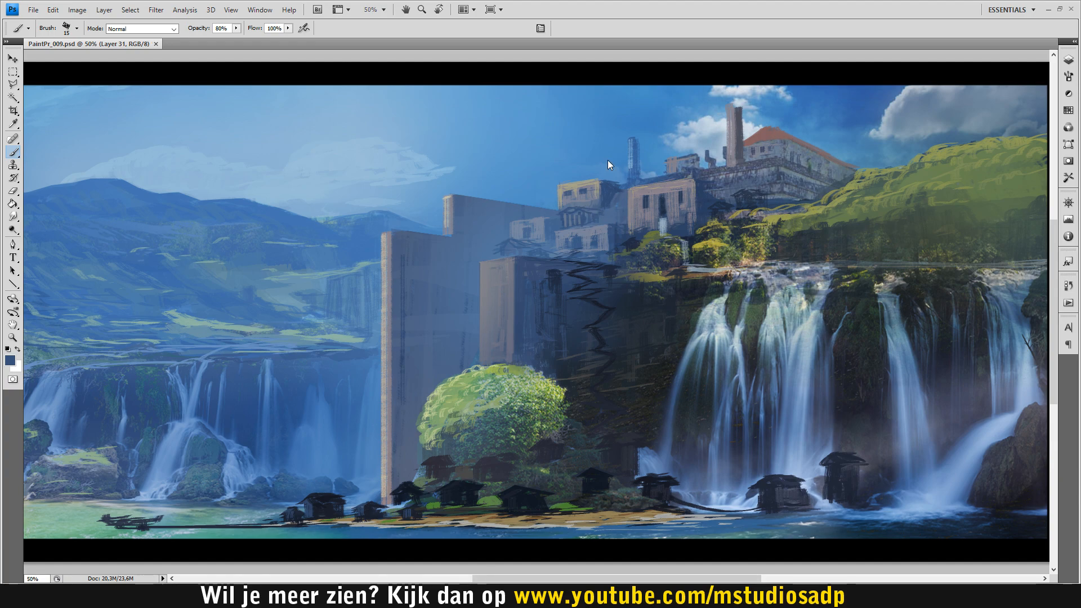
Add light roof edges to the small structure below the pale yellow building, and save the document.
left_click(576, 185, "alt")
left_click_drag(567, 209, 556, 216)
key("ctrl+s")
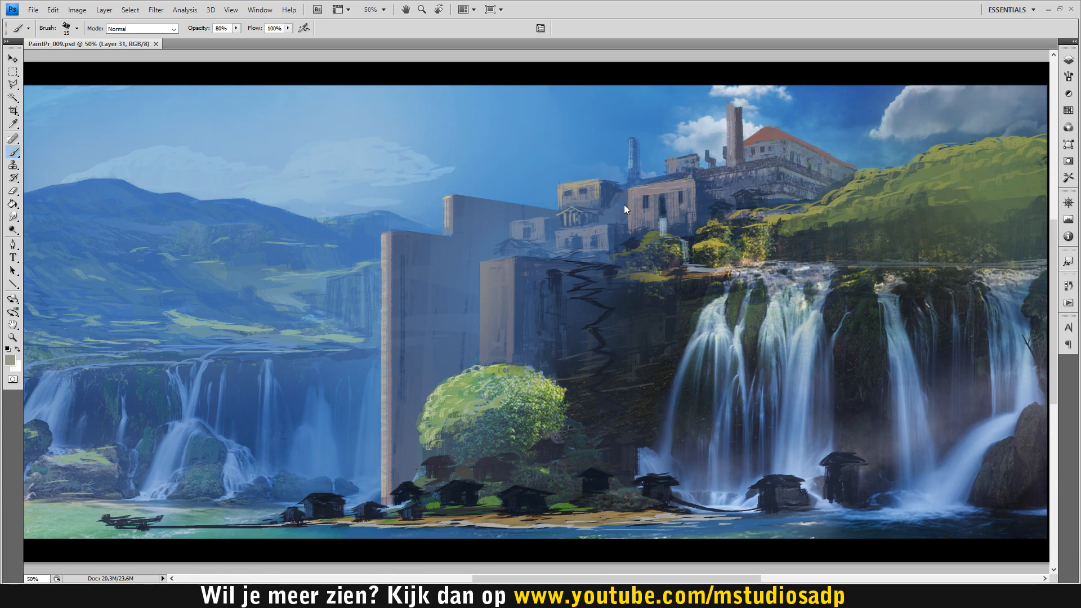
Darken the shaded side of the pale yellow building, save, and brush a stroke along the red roof.
left_click(585, 205, "alt")
left_click(610, 188, "alt")
left_click_drag(602, 181, 612, 182)
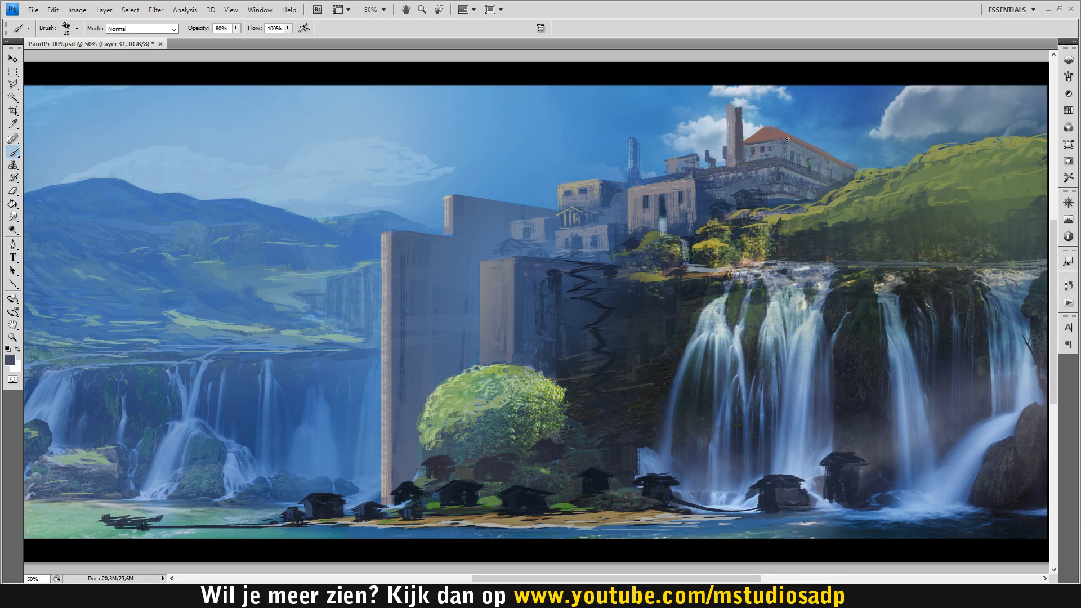
key("ctrl+s")
left_click_drag(748, 144, 782, 139)
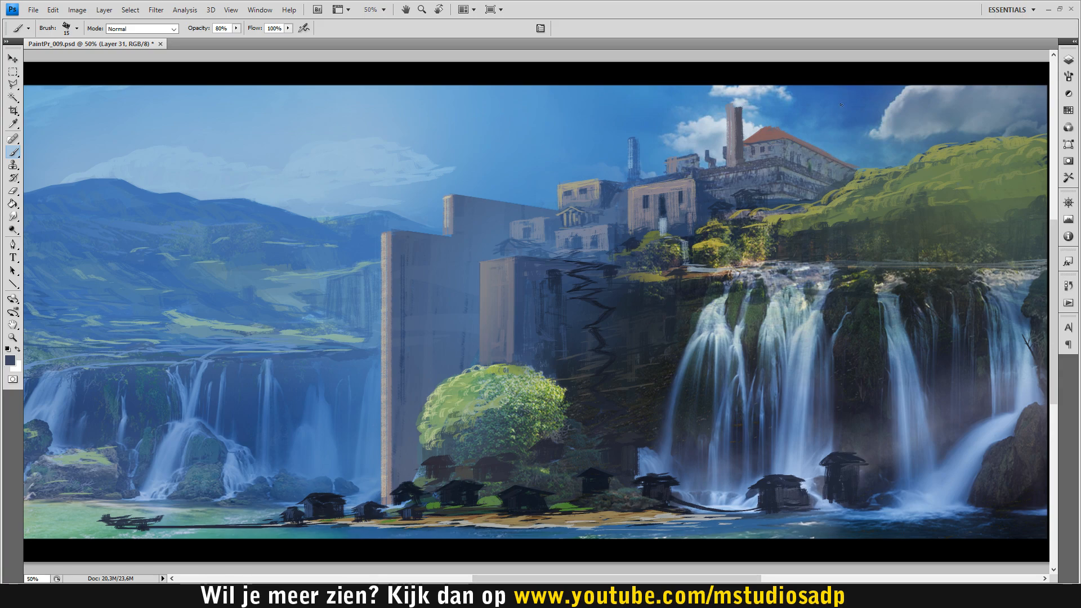
Paint the small dark hut below the stone wall with colours sampled from it, and save the document.
left_click(740, 198, "alt")
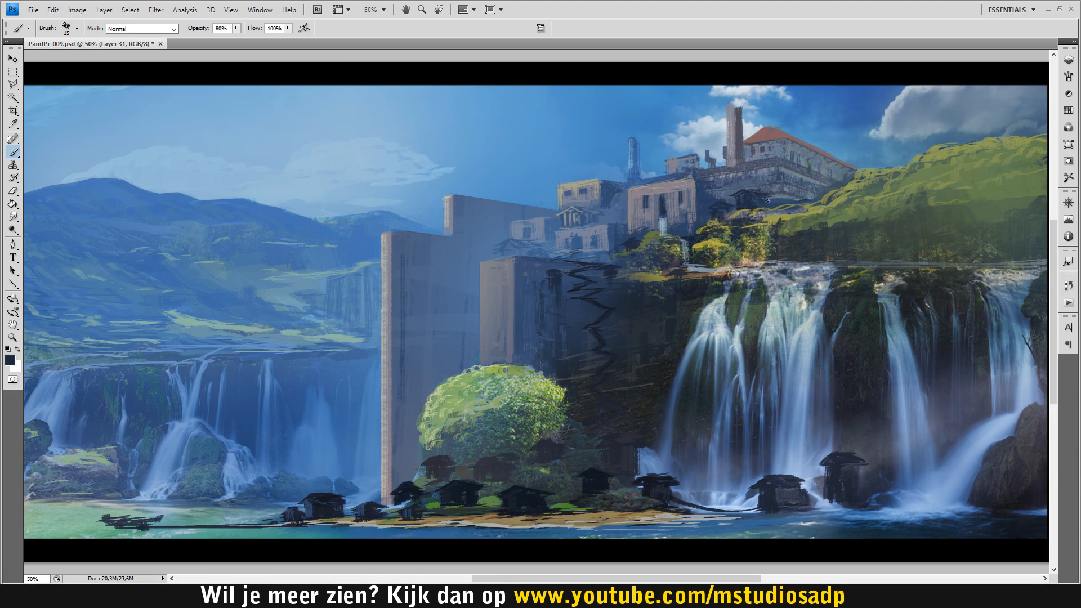
left_click(751, 192, "alt")
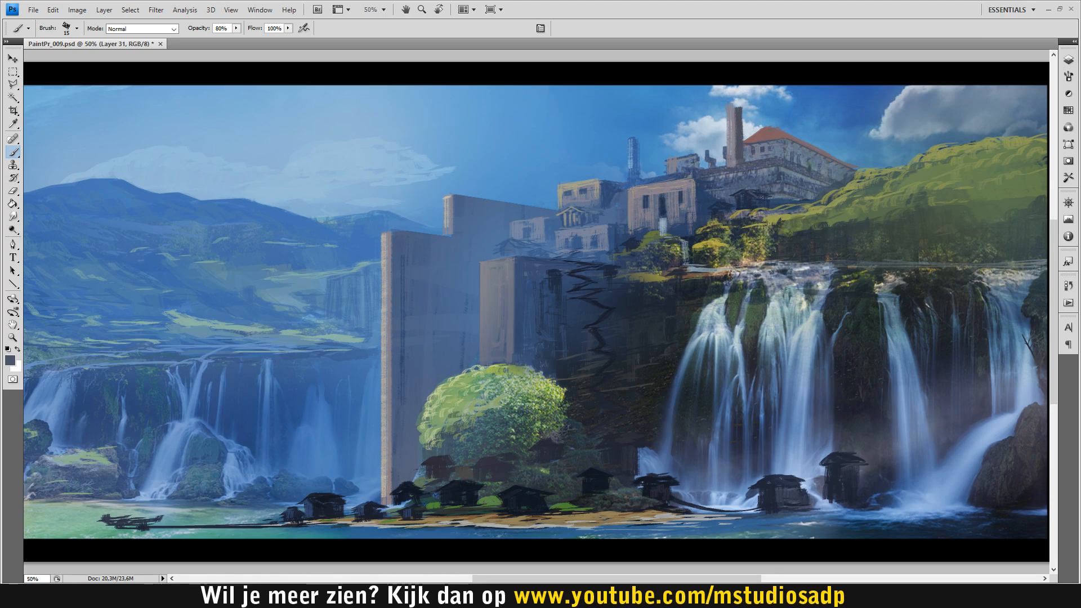
key("ctrl+s")
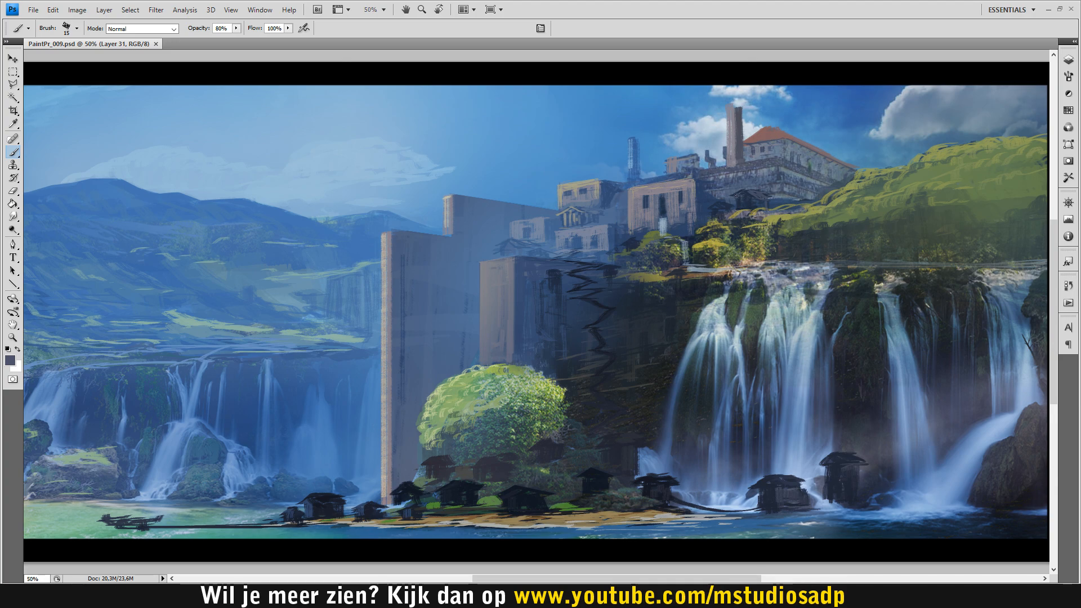
Paint lighter roof edges and dark details on the hut below the stone wall, undoing unwanted strokes.
left_click(722, 175, "alt")
left_click_drag(738, 200, 752, 206)
key("ctrl+alt+z")
key("ctrl+alt+z")
key("ctrl+alt+z")
left_click(755, 192, "alt")
left_click(752, 195, "alt")
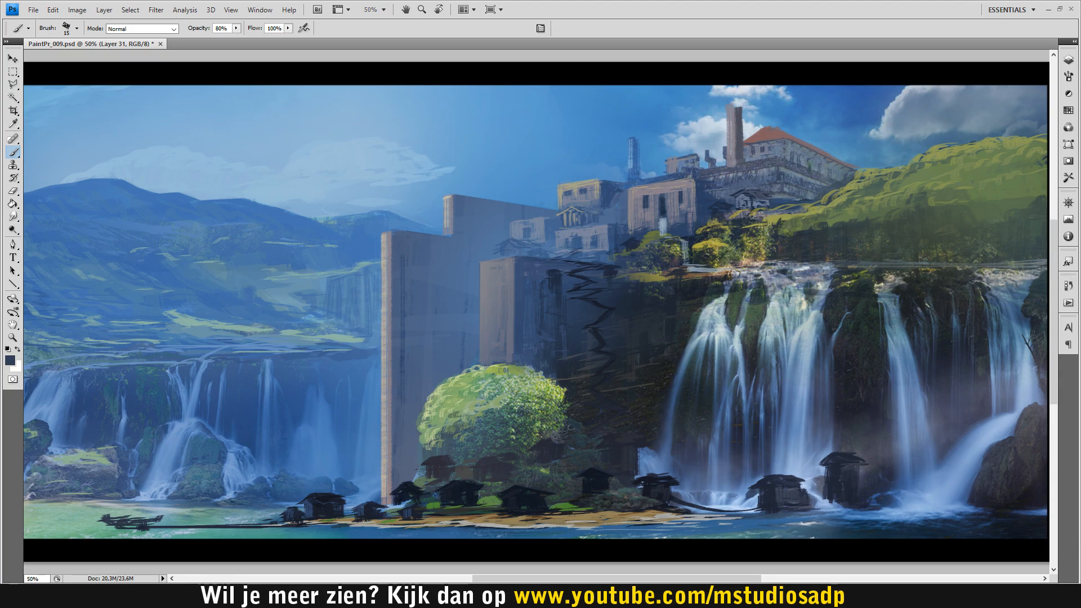
Touch up the windows and walls of the lower pale hilltop building with colours sampled from the buildings, and save the document.
left_click(744, 198, "alt")
key("ctrl+s")
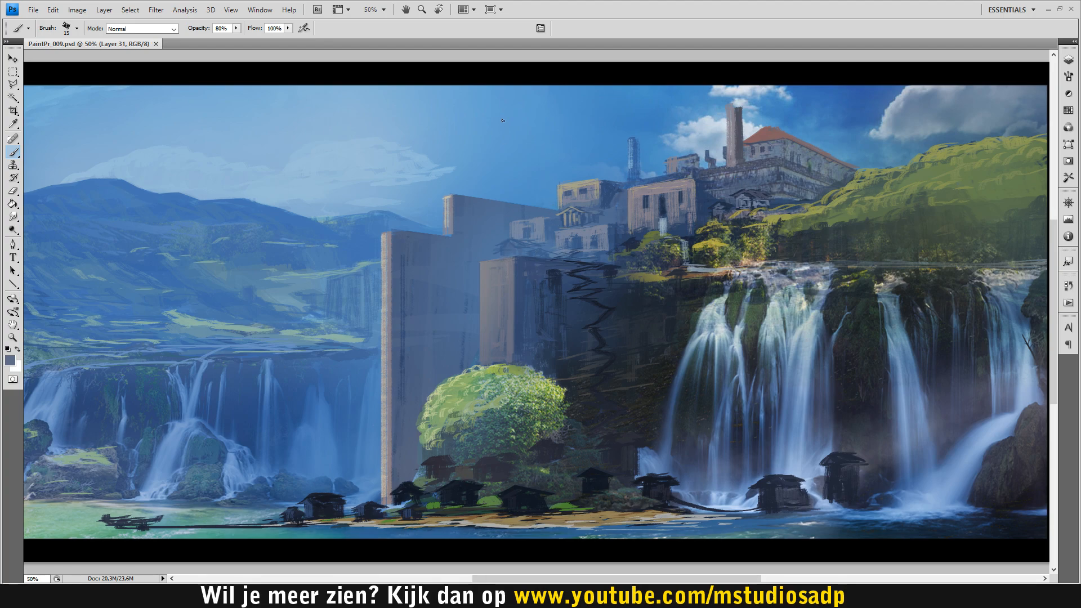
left_click(581, 235, "alt")
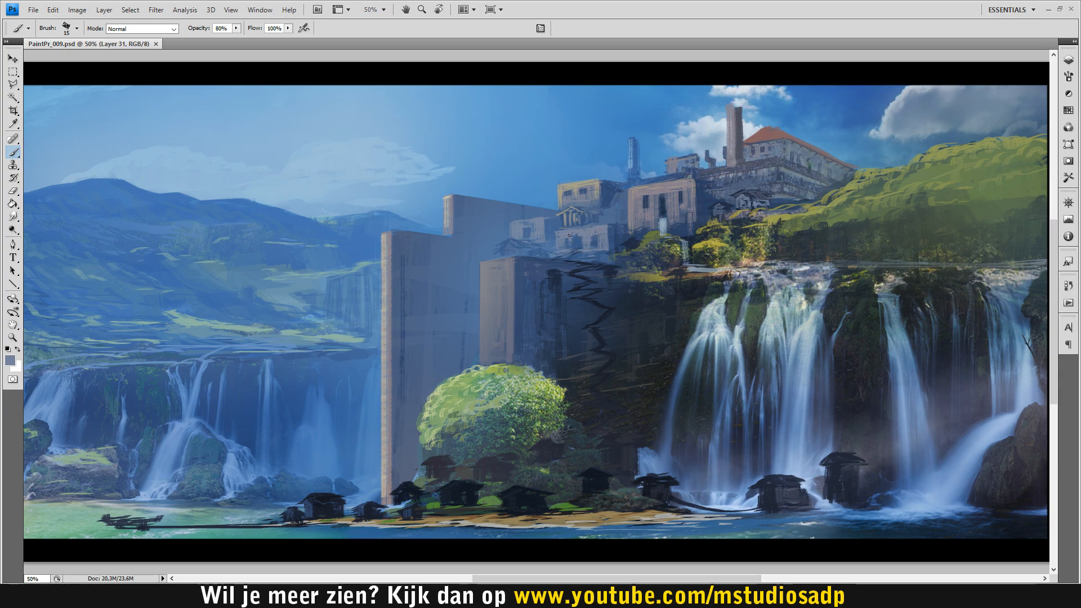
left_click(609, 193, "alt")
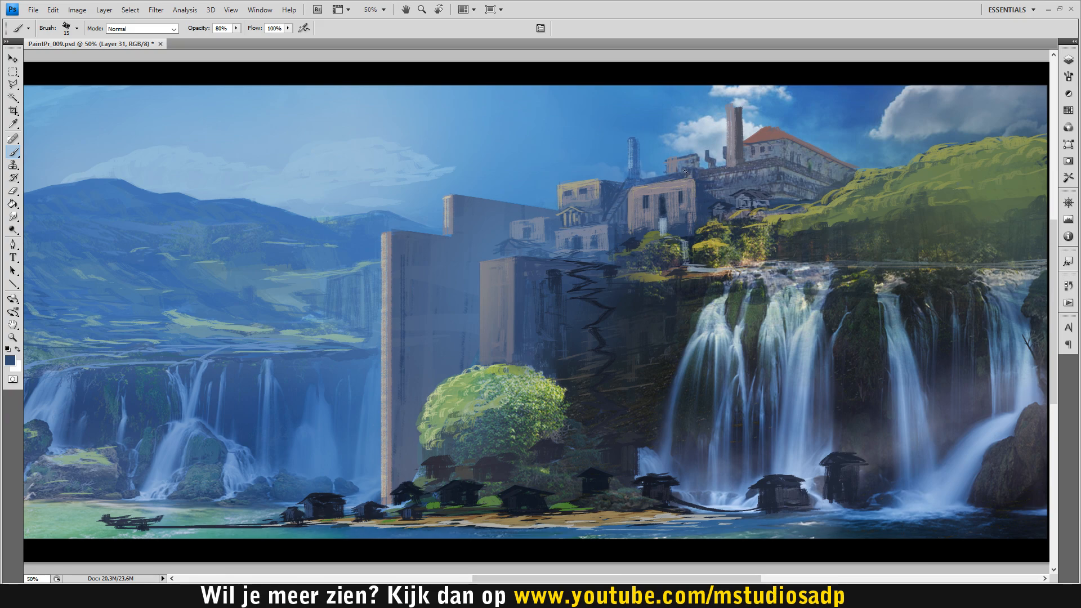
Paint a dark blue sloping structure between the pale yellow building and the larger stone building, and save the document.
left_click_drag(653, 179, 711, 171)
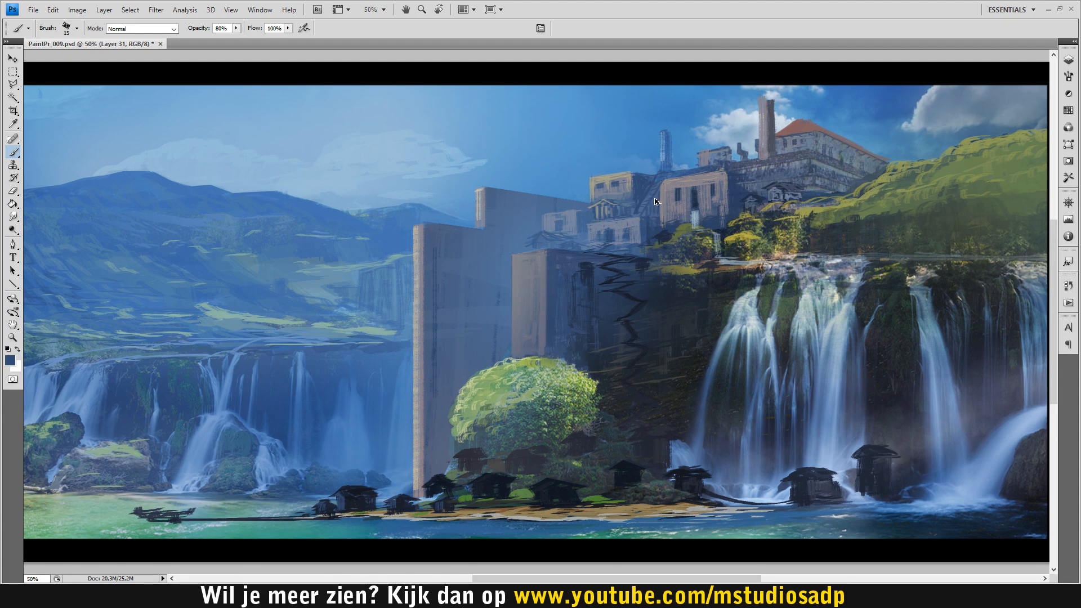
key("ctrl+s")
left_click_drag(668, 203, 602, 237)
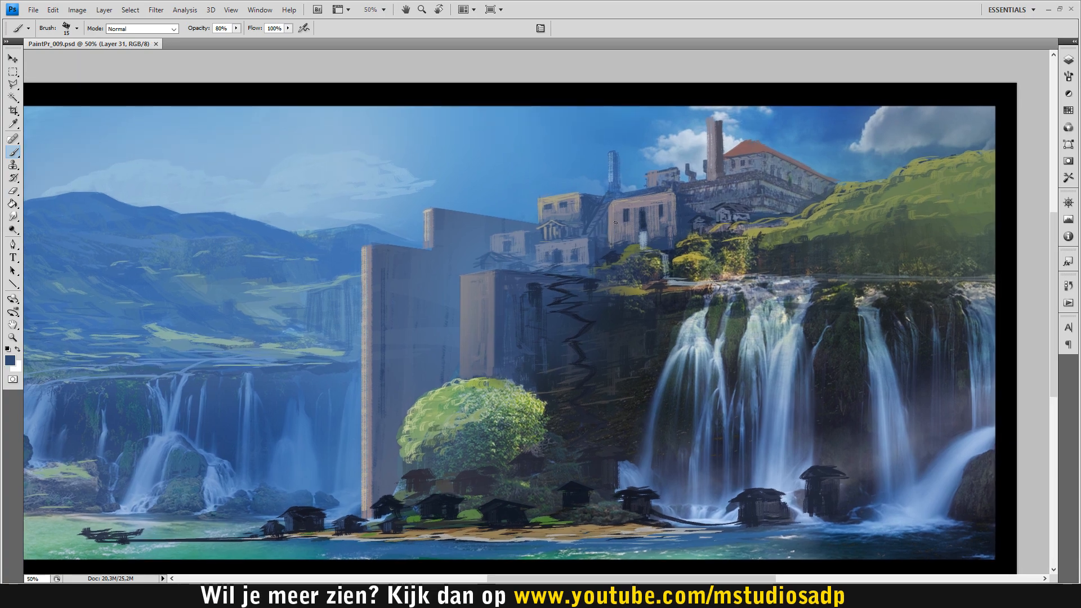
key("ctrl+z")
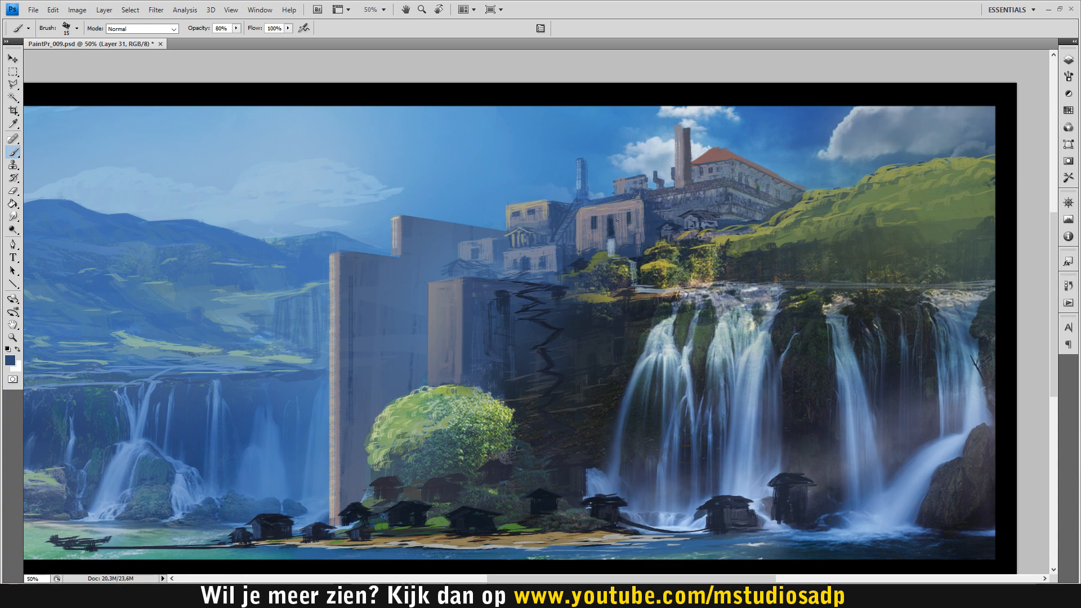
key("ctrl+s")
Touch up the roof edge and front of the pale yellow building with sampled colours, and save the document.
left_click(1067, 60)
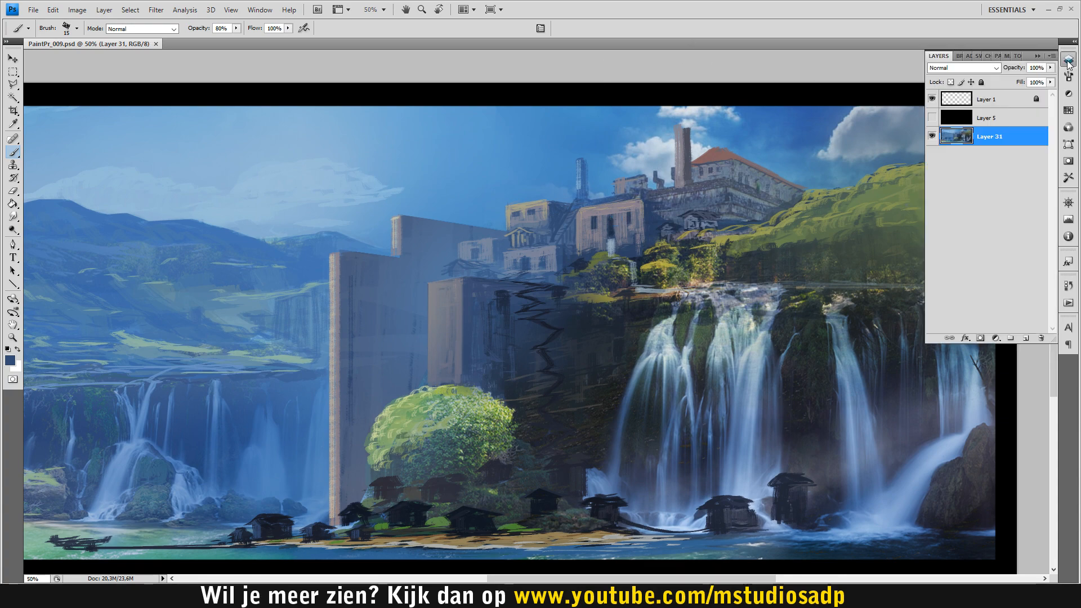
left_click(1067, 60)
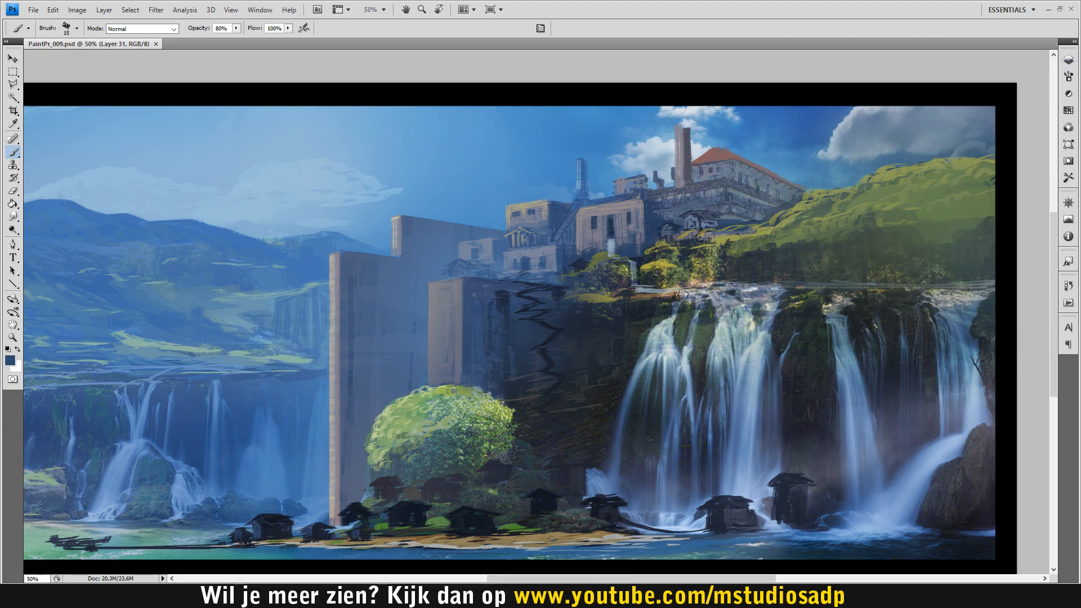
left_click_drag(551, 208, 550, 202)
left_click(542, 205, "alt")
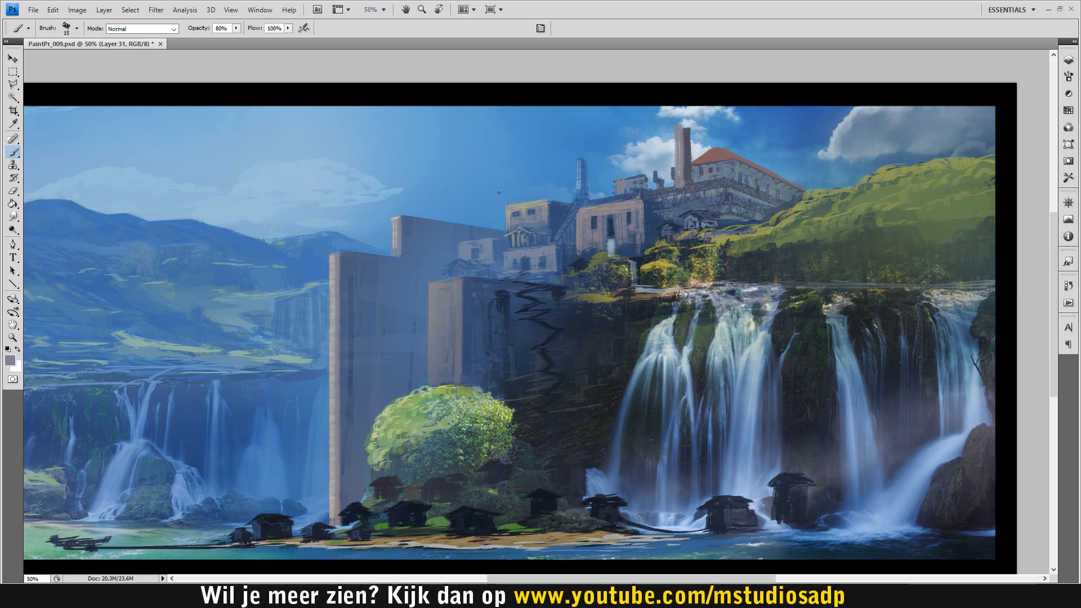
left_click_drag(529, 202, 543, 200)
key("ctrl+s")
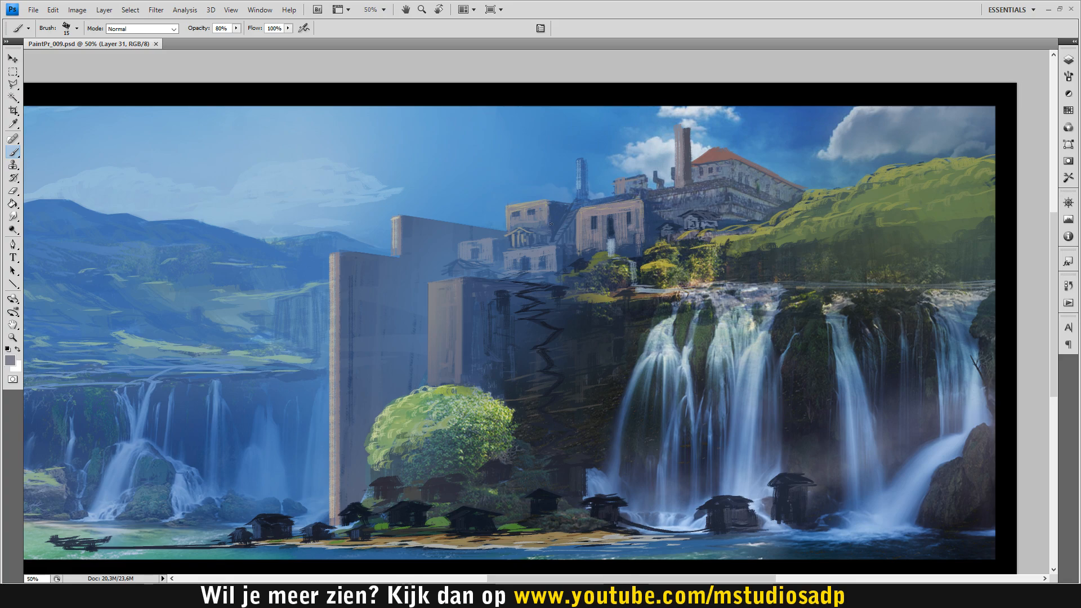
left_click_drag(547, 220, 547, 229)
left_click(560, 206, "alt")
left_click(536, 214, "alt")
Paint thin dark panel lines down the tall grey wall with colours sampled from the walls, saving the document between strokes.
left_click(509, 294, "alt")
left_click(348, 261)
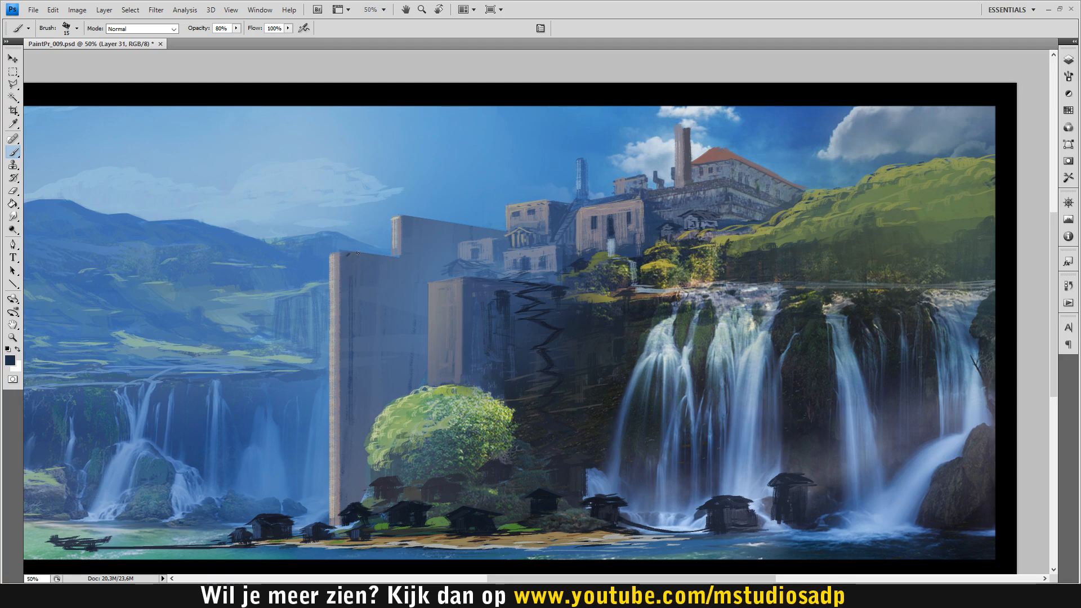
left_click(353, 281, "alt")
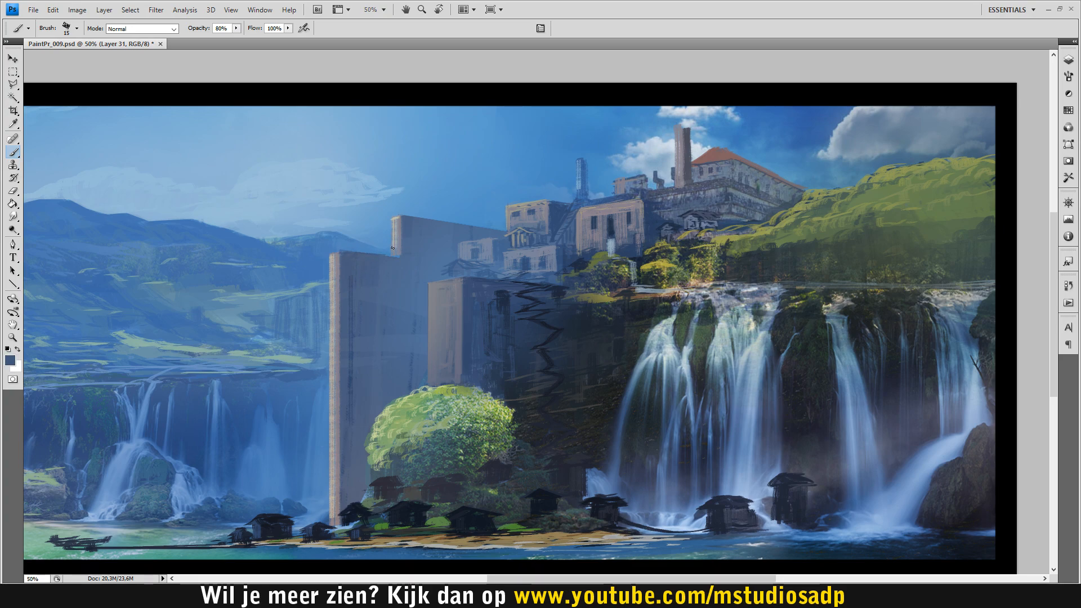
key("ctrl+s")
left_click_drag(404, 218, 404, 332)
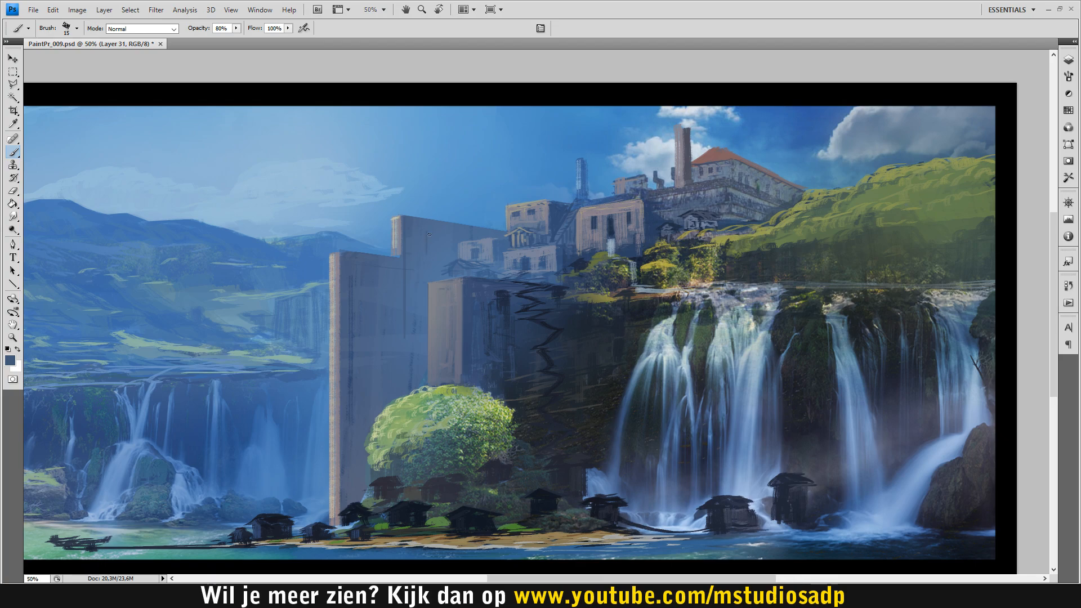
key("ctrl+s")
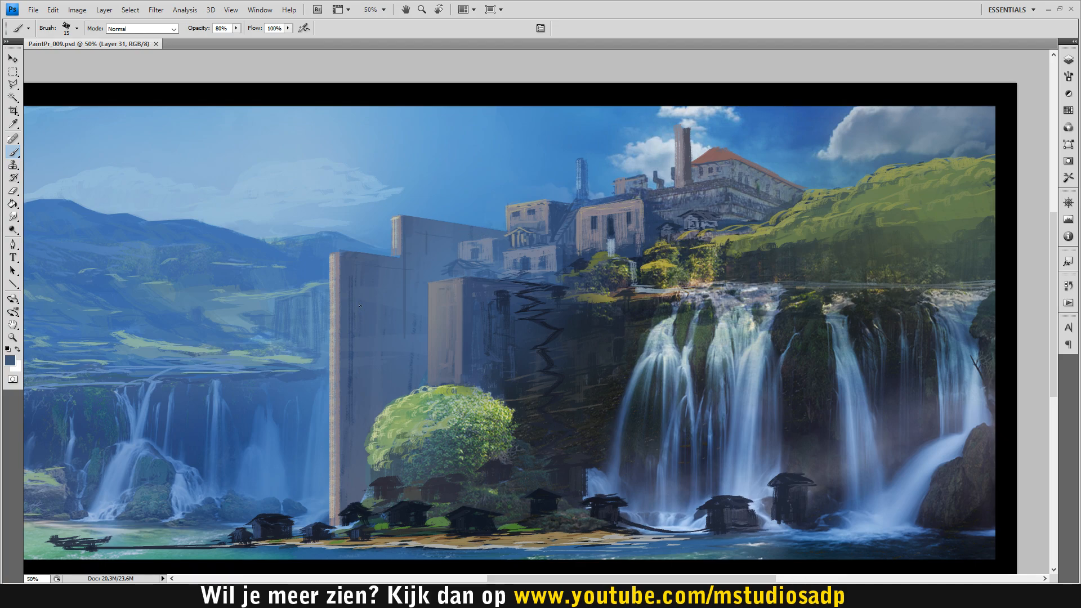
left_click_drag(406, 260, 406, 292)
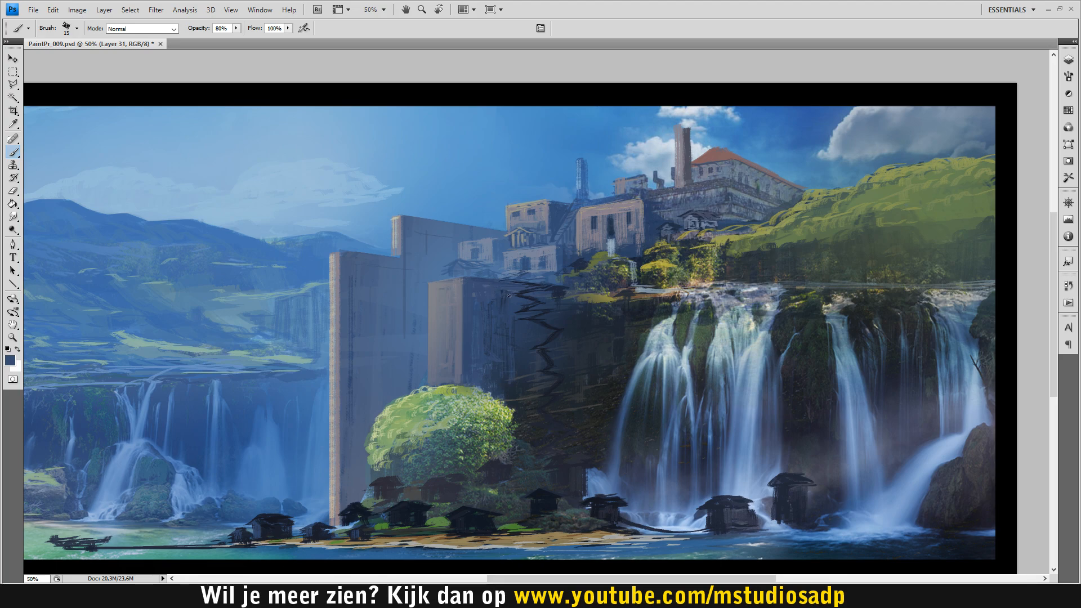
Refine the dark zigzag on the cliff, add a light grey accent at its upper end, and save the document.
left_click(577, 323, "alt")
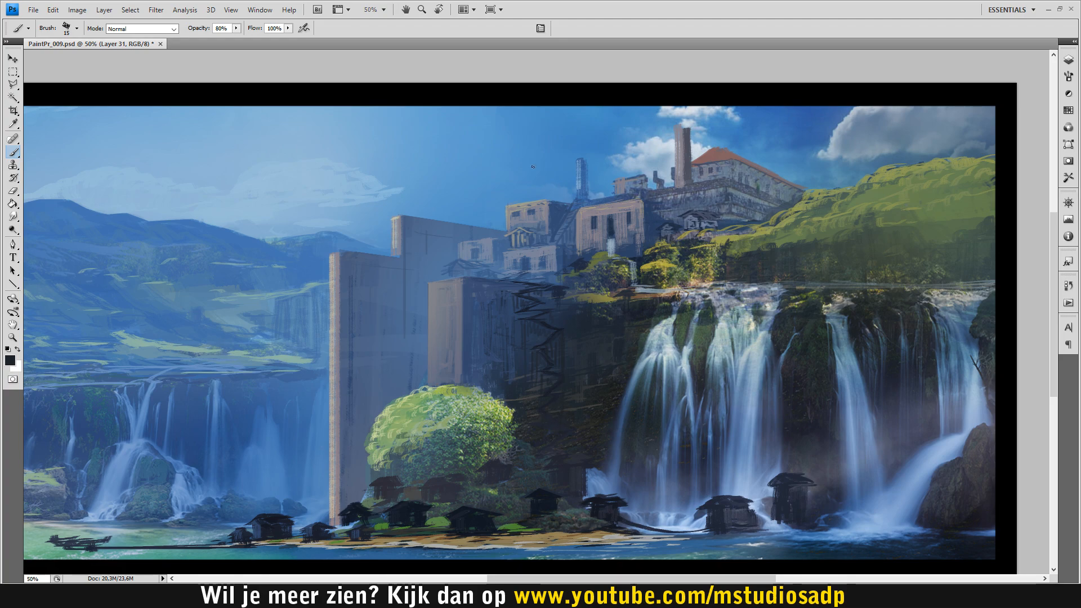
left_click(403, 213, "alt")
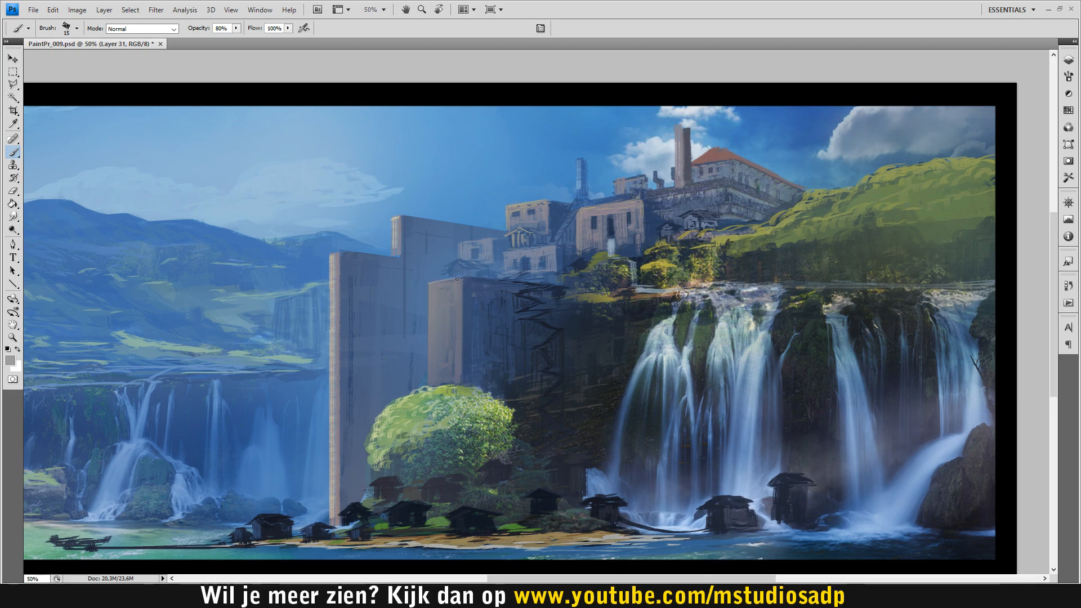
key("ctrl+s")
left_click_drag(547, 292, 565, 288)
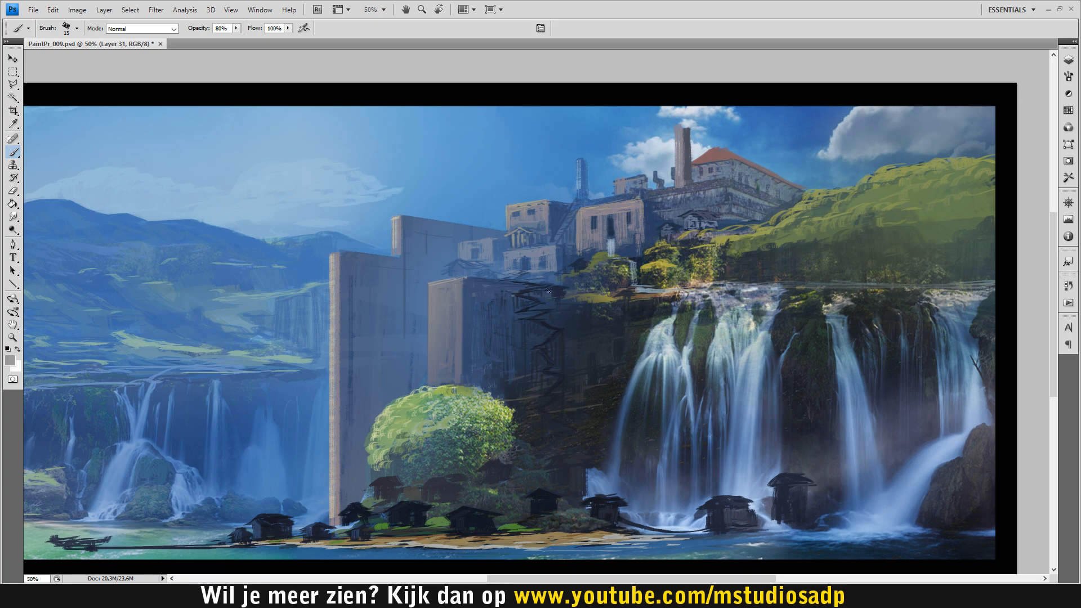
key("ctrl+s")
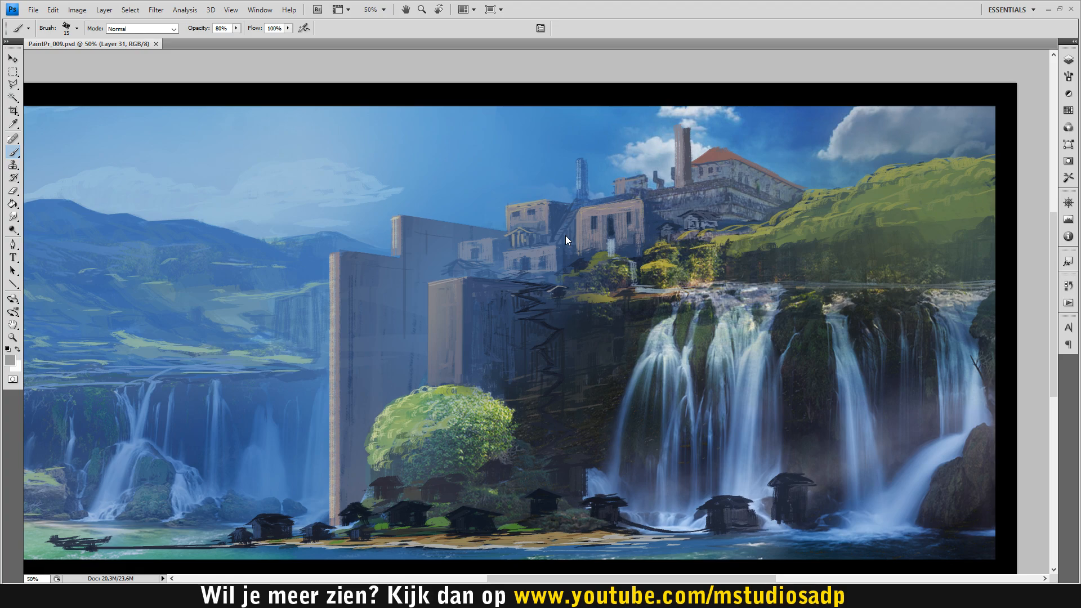
Paint olive-green grass strokes along the cliff edge below the bushes, using colours sampled from the vegetation.
left_click(608, 279, "alt")
left_click(592, 292, "alt")
left_click_drag(581, 300, 628, 303)
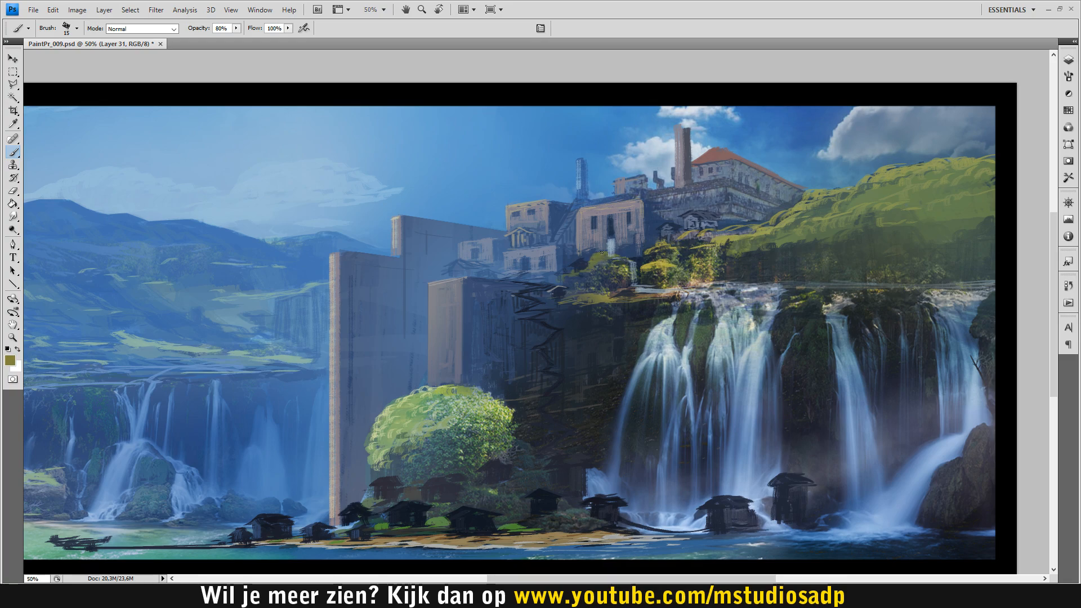
left_click(589, 211, "alt")
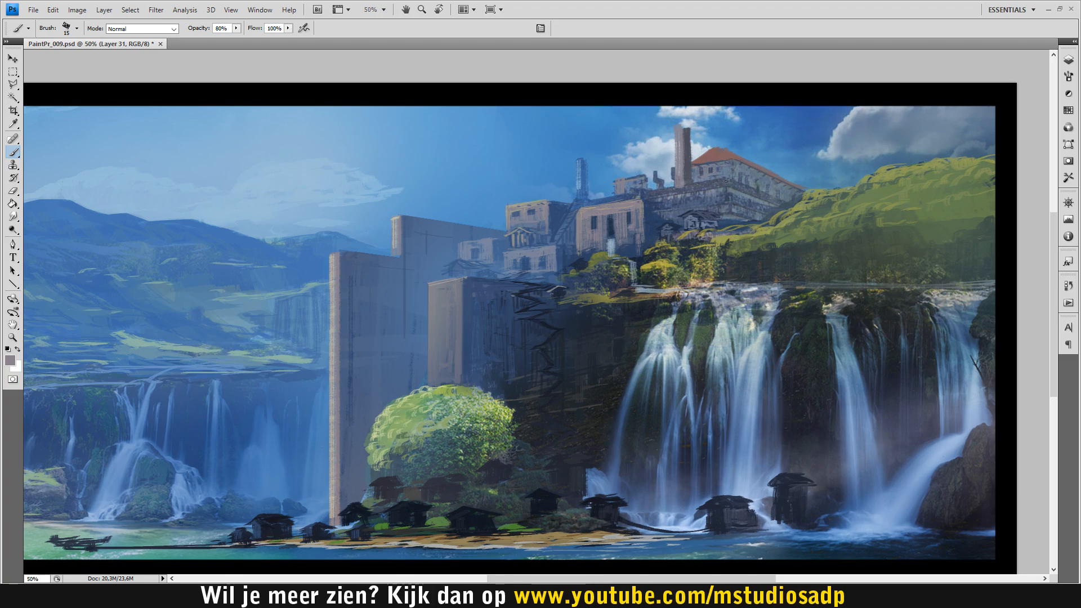
key("alt")
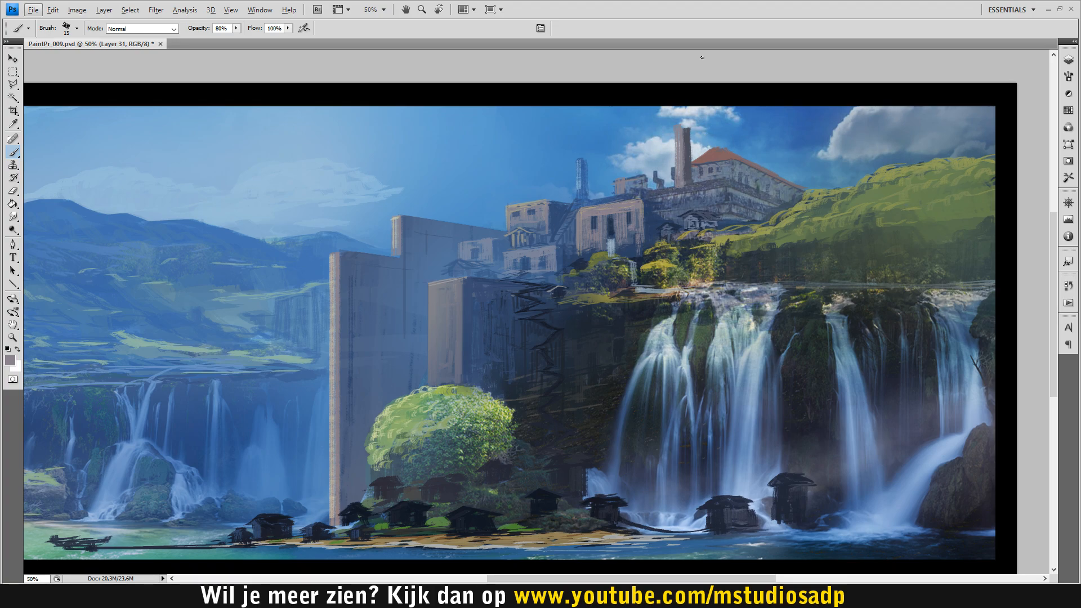
Sample the sky blue and outline the red-roofed building, chimney and surrounding sky with a Polygonal Lasso selection.
left_click(879, 145, "alt")
key("l")
left_click(682, 185)
left_click(726, 178)
left_click(796, 200)
left_click(828, 125)
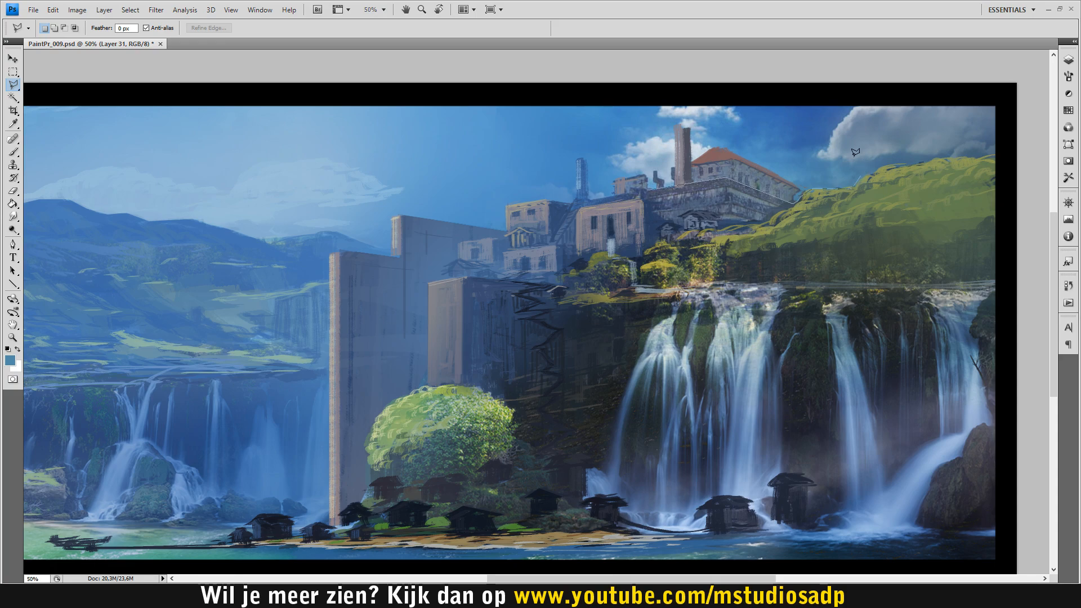
left_click(864, 86)
left_click(607, 91)
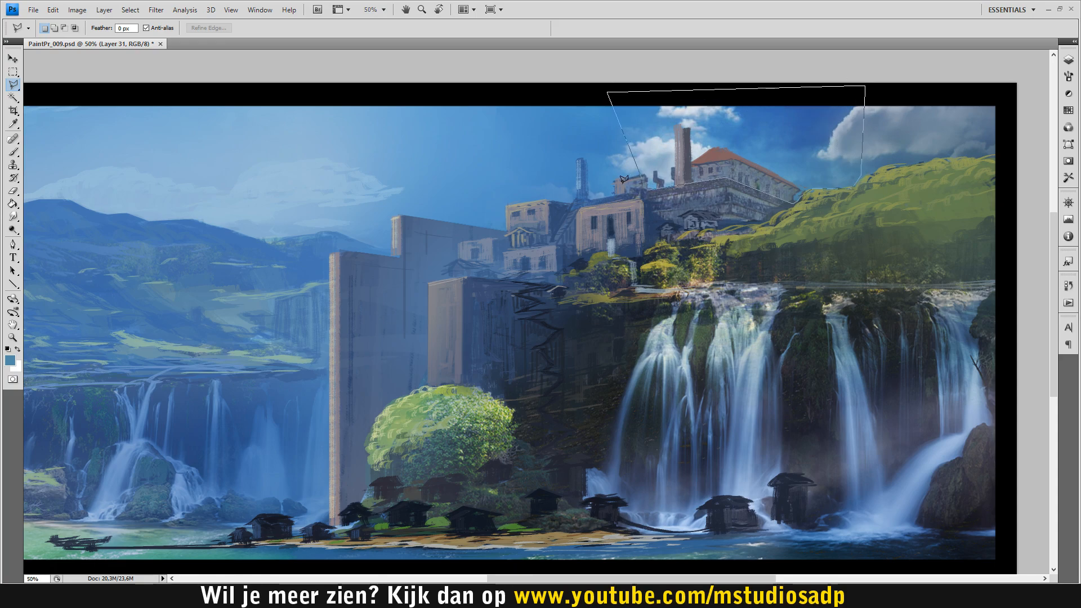
left_click(614, 181)
double_click(653, 187)
key("b")
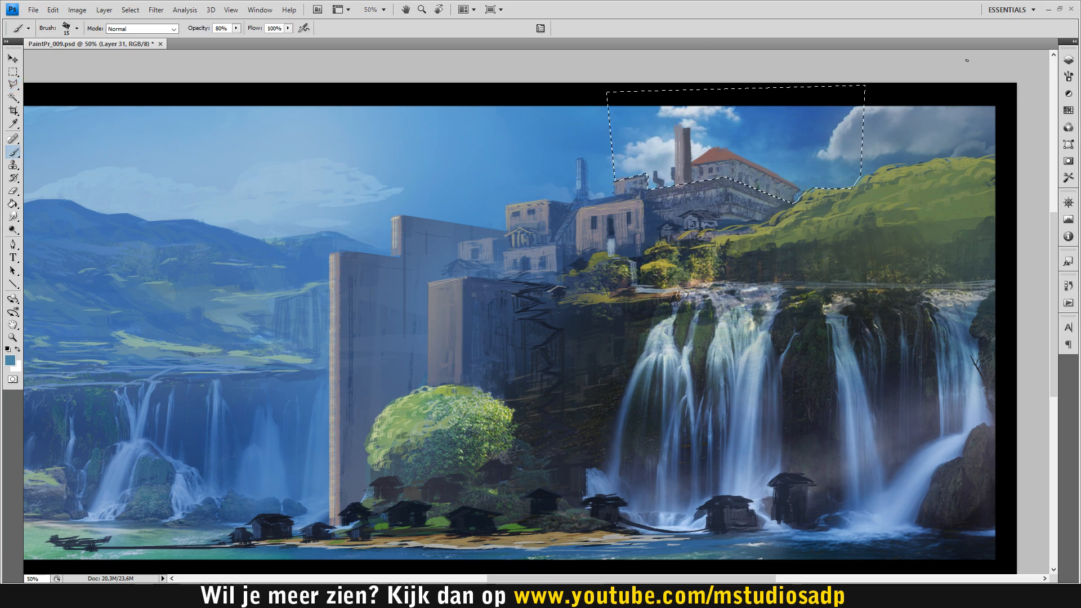
Add an empty layer above Layer 31, discard the mistakenly created group, and select Layer 31.
left_click(1068, 59)
left_click(1068, 76)
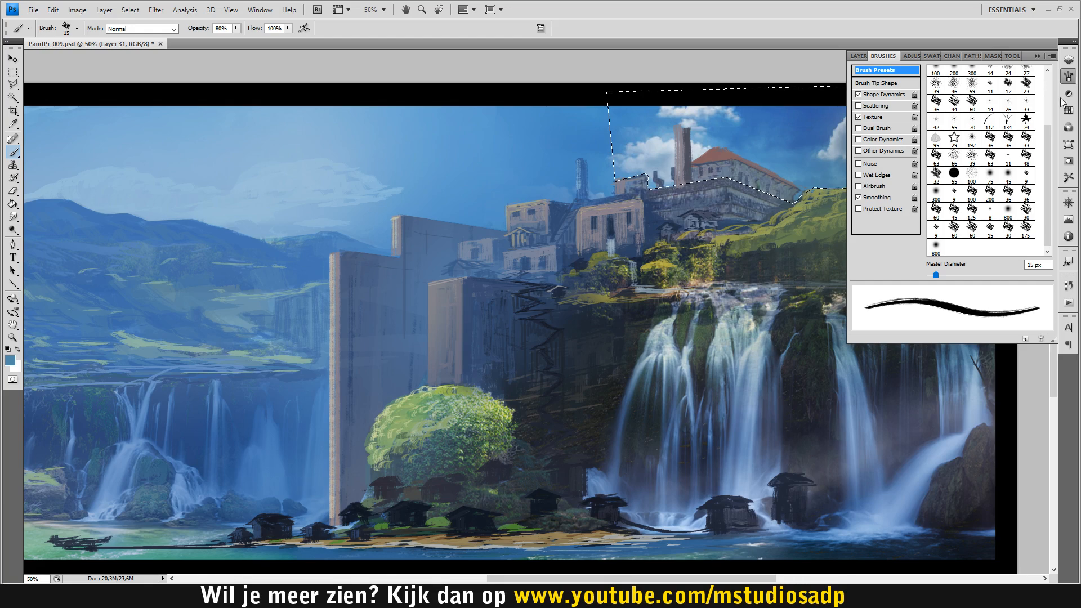
left_click(1068, 59)
left_click(1010, 338)
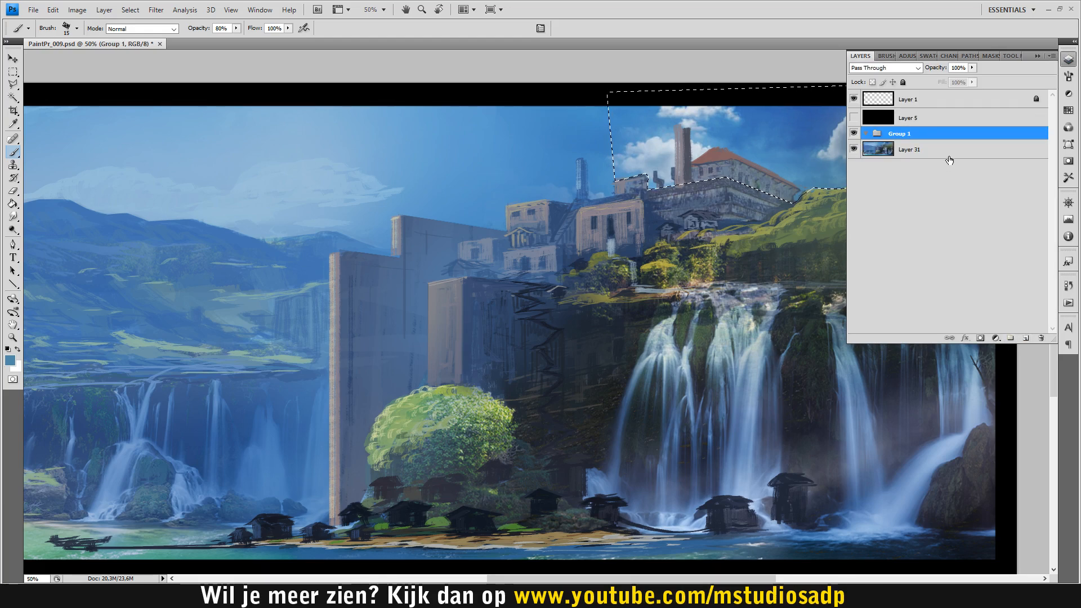
left_click_drag(949, 135, 1040, 338)
left_click(1025, 337)
left_click(934, 155)
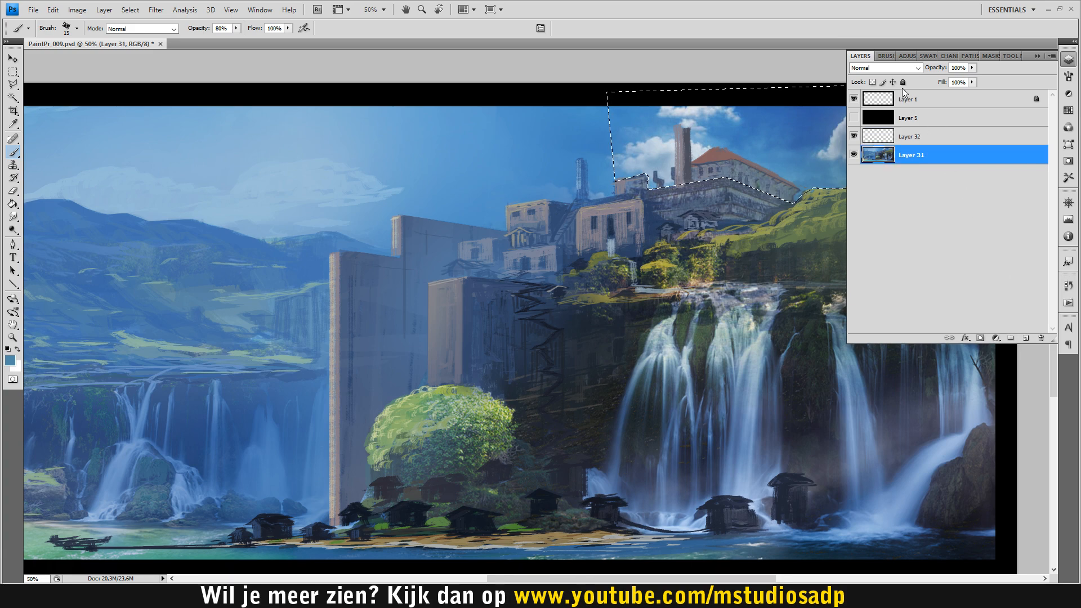
Choose the soft 800 px airbrush preset and make an empty layer above the painting active.
left_click(1036, 56)
left_click(1069, 76)
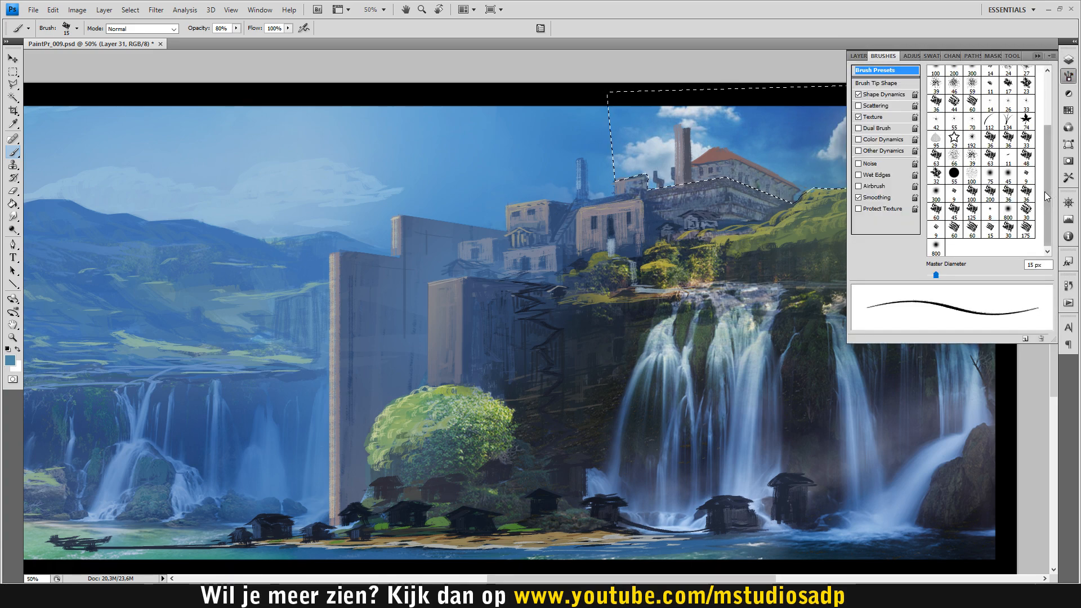
left_click(1008, 211)
left_click(1036, 56)
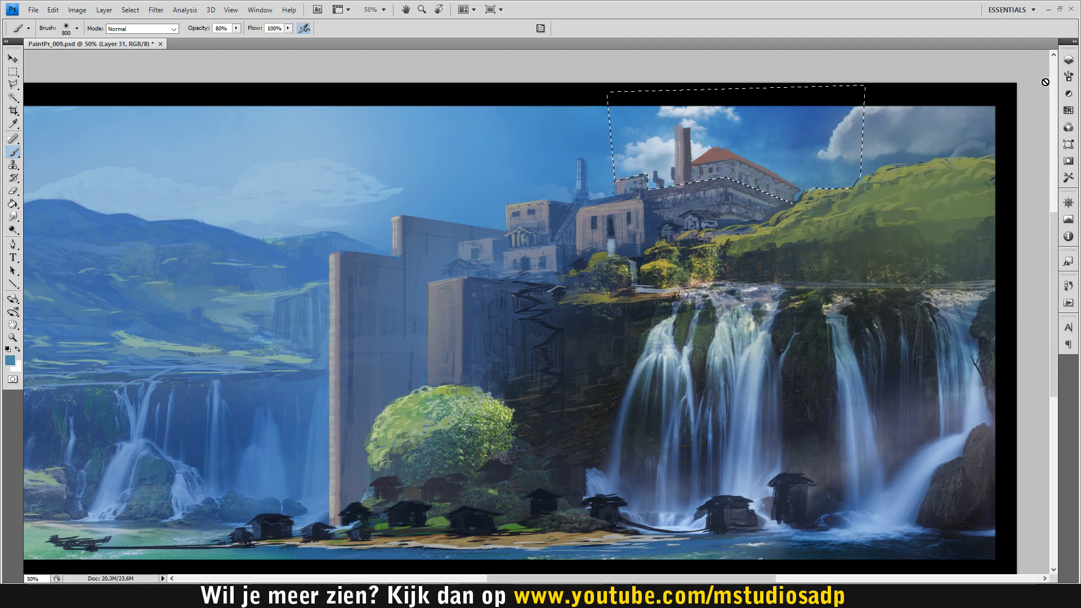
left_click(1069, 76)
left_click(1068, 59)
left_click(1025, 339)
left_click(1037, 57)
left_click(1069, 77)
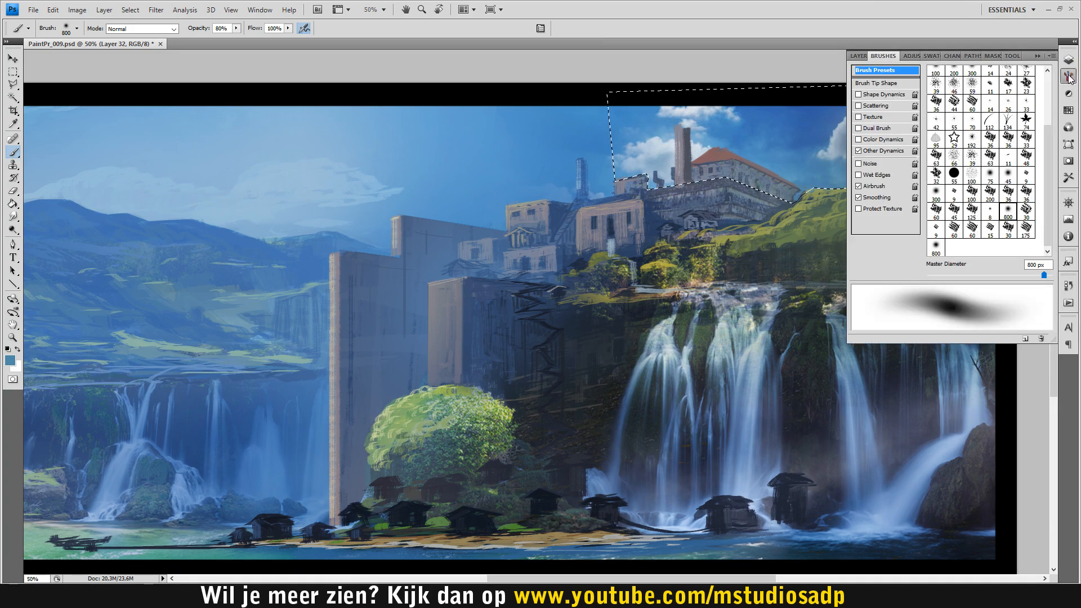
left_click_drag(1069, 76, 1069, 82)
Brush soft blue haze, sampled from the sky, over the red-roofed building and chimney inside the selection.
left_click(624, 176, "alt")
left_click_drag(682, 195, 762, 191)
mouse_move(677, 145)
left_mouse_down()
mouse_move(752, 155)
mouse_move(766, 177)
mouse_move(674, 213)
mouse_move(656, 136)
left_mouse_up()
key("m")
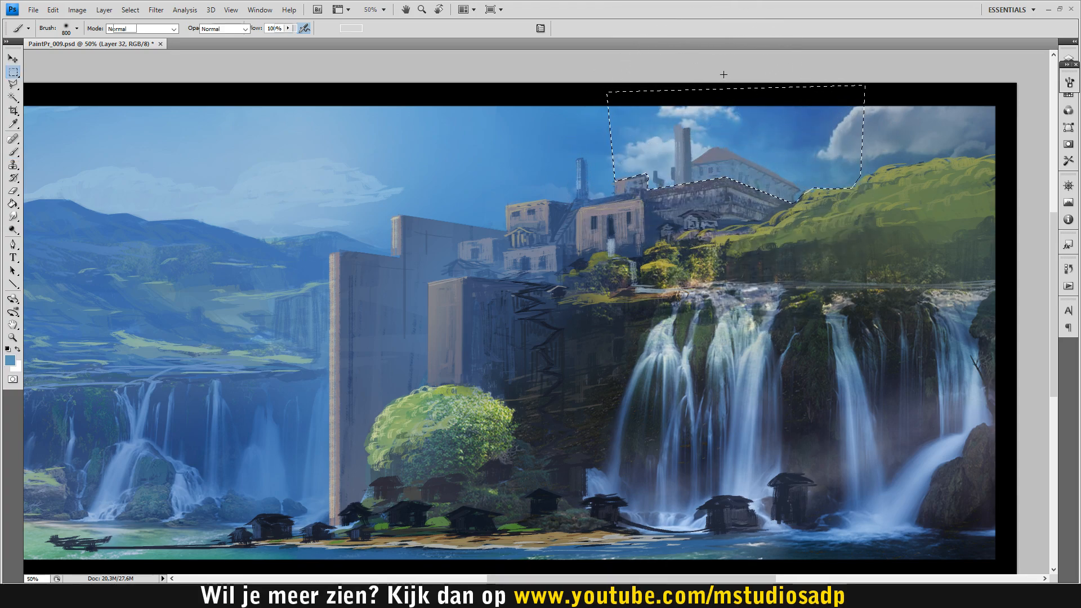
left_click_drag(723, 74, 736, 41)
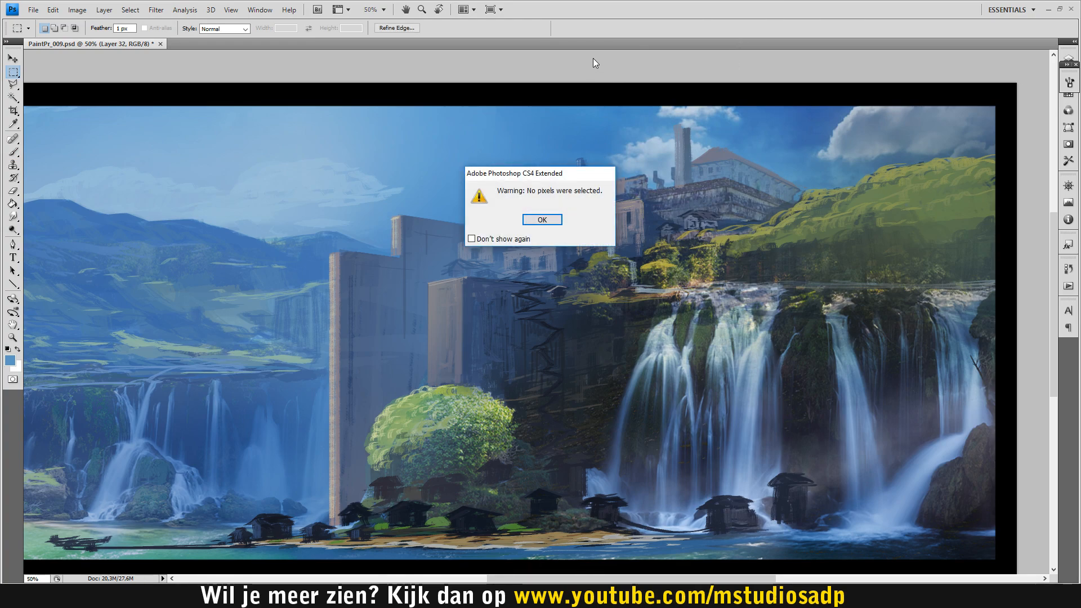
left_click(542, 219)
key("z")
left_click(619, 216, "alt")
left_click(619, 216, "alt")
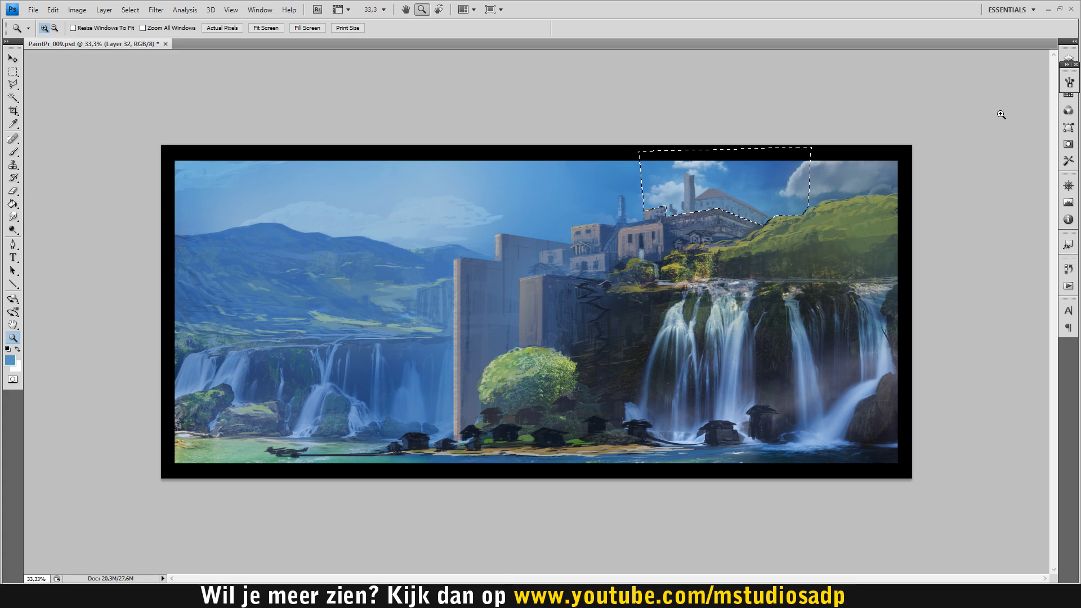
left_click(981, 115)
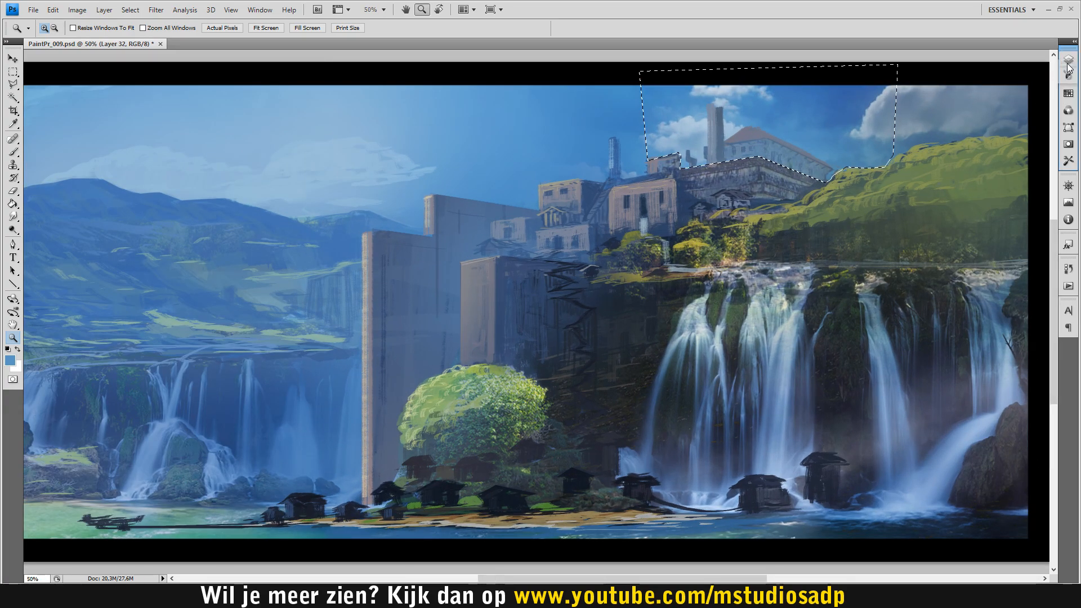
Clear the selection and lower the opacity of the haze on Layer 32 to 53%.
key("m")
key("ctrl+d")
left_click(1068, 76)
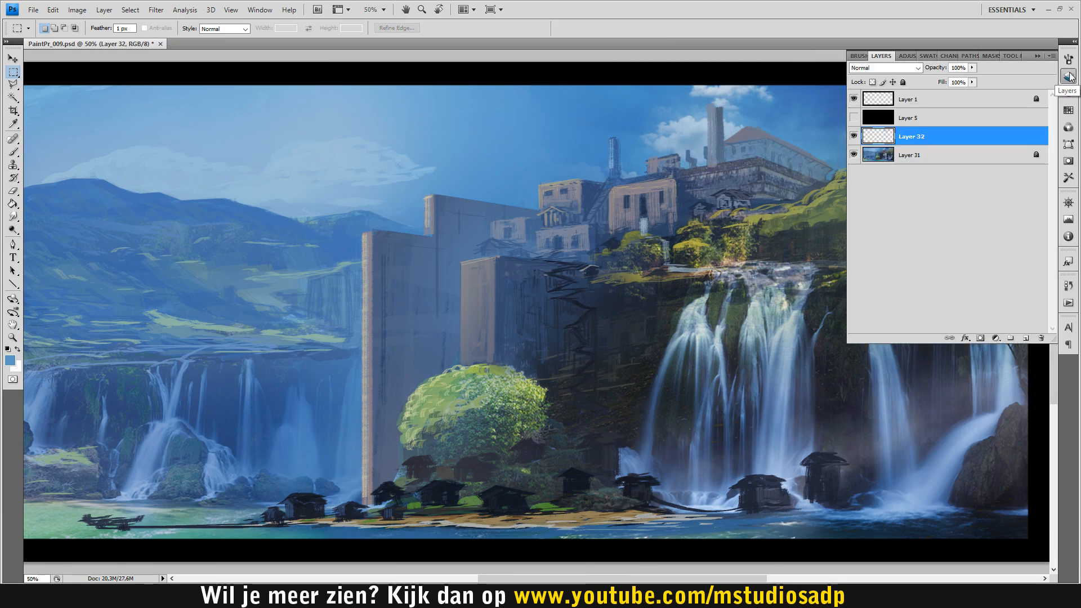
left_click(972, 67)
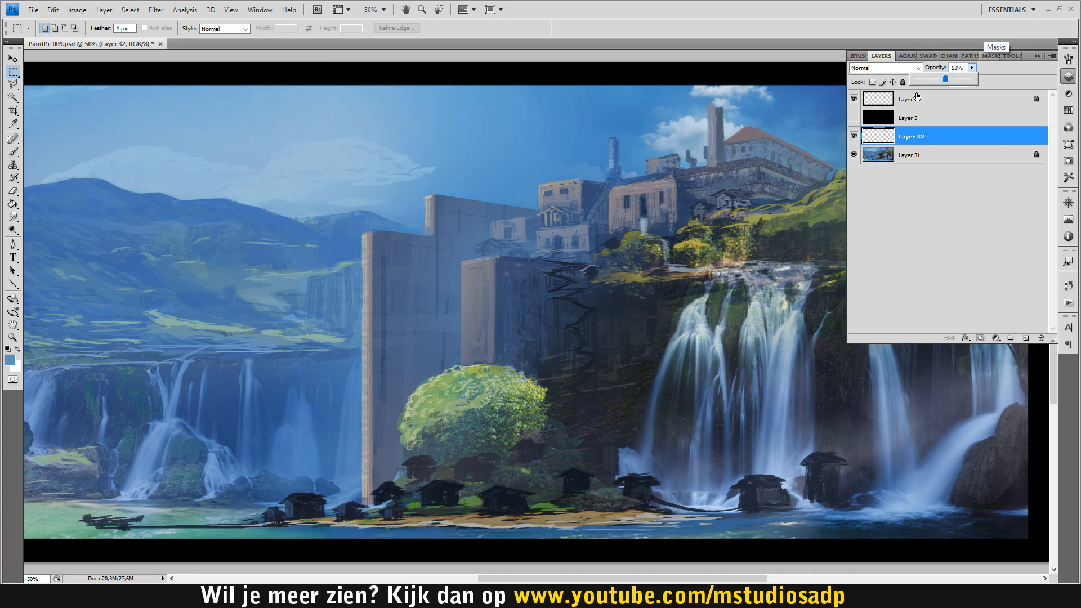
left_click(853, 137)
left_click(854, 136)
Save the painting and compare the whole picture with the haze layer hidden and shown.
key("z")
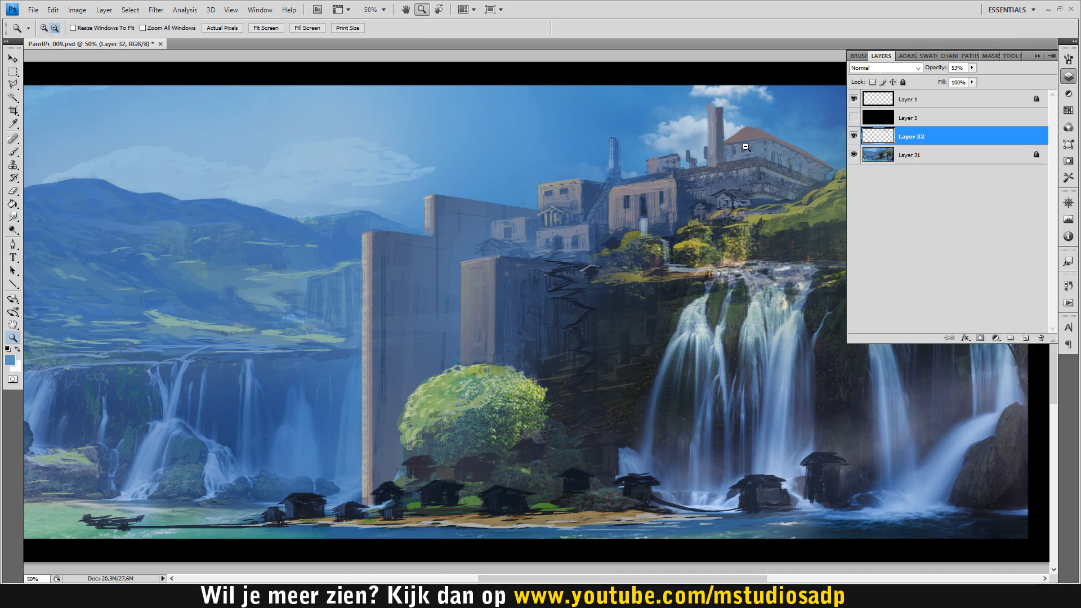
key("ctrl+minus")
key("ctrl+minus")
left_click(854, 136)
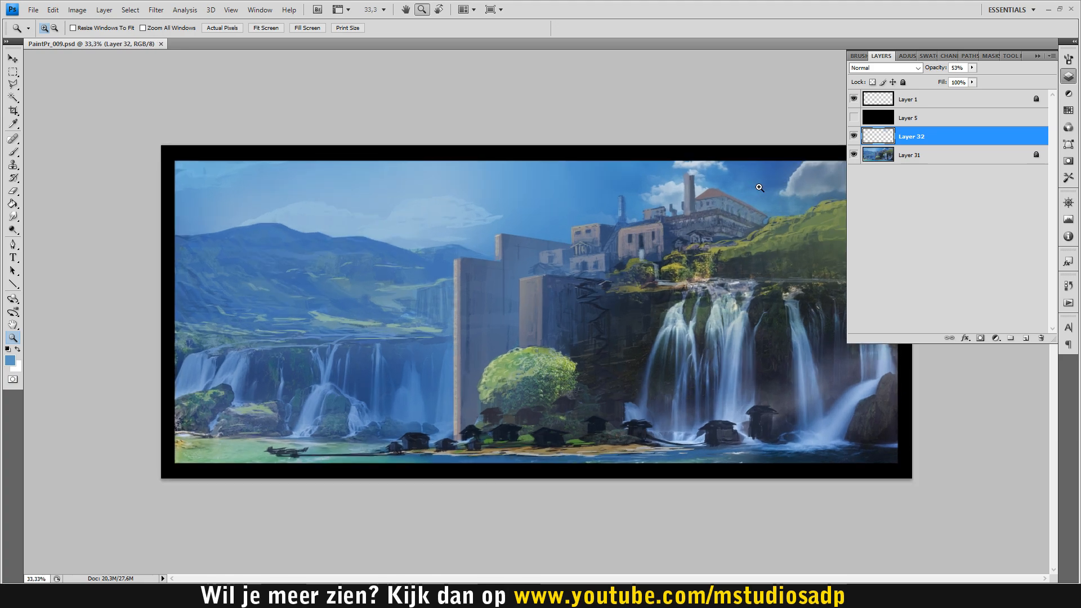
left_click(748, 197)
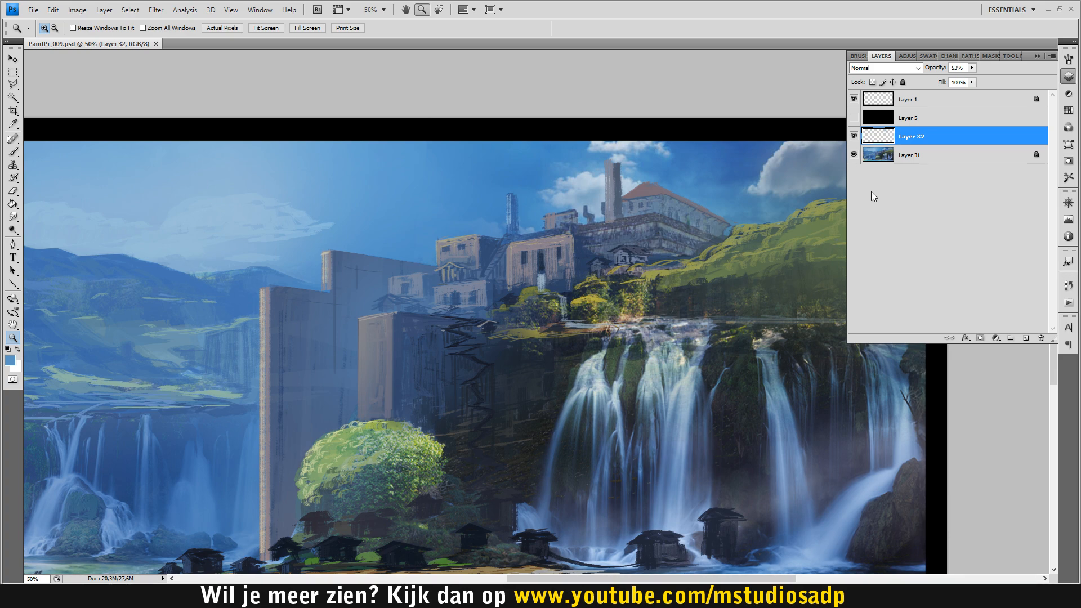
Unlock Layer 31 and merge the haze on Layer 32 down into it.
left_click(923, 156)
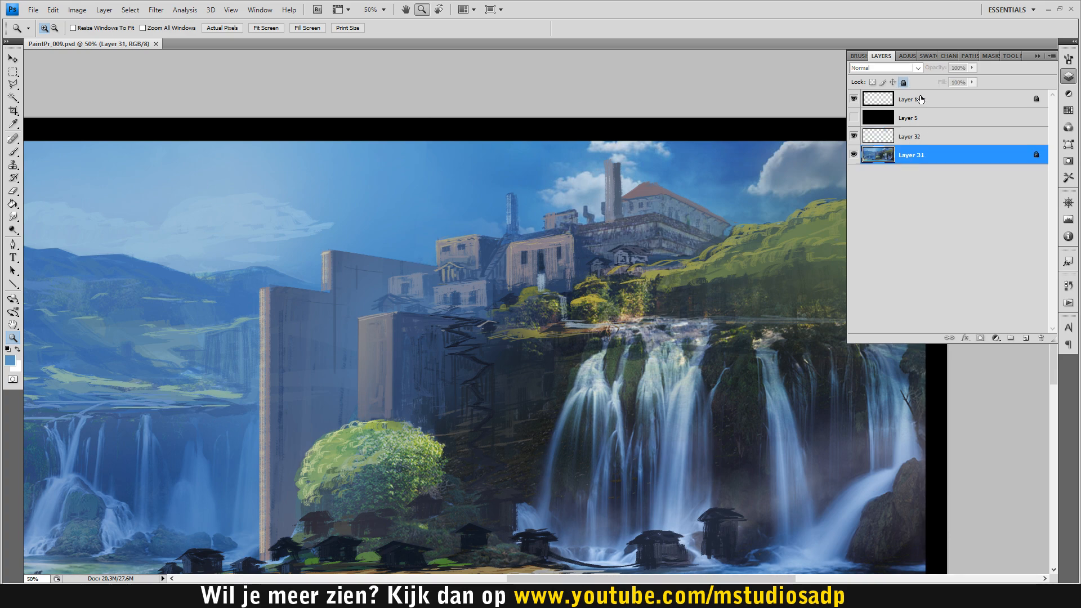
left_click(903, 82)
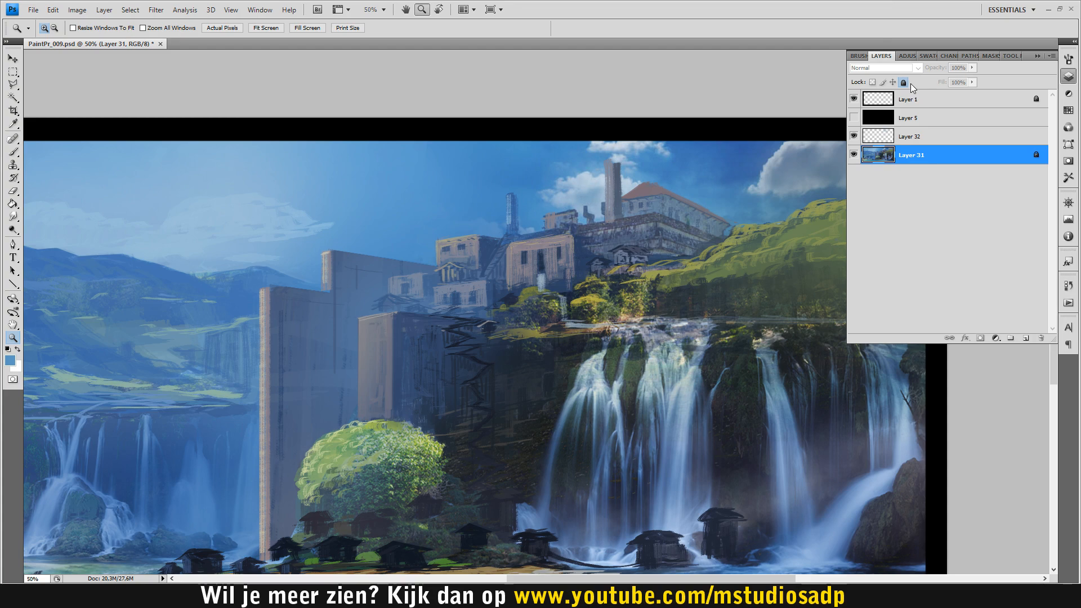
left_click(921, 134)
key("e")
key("Delete")
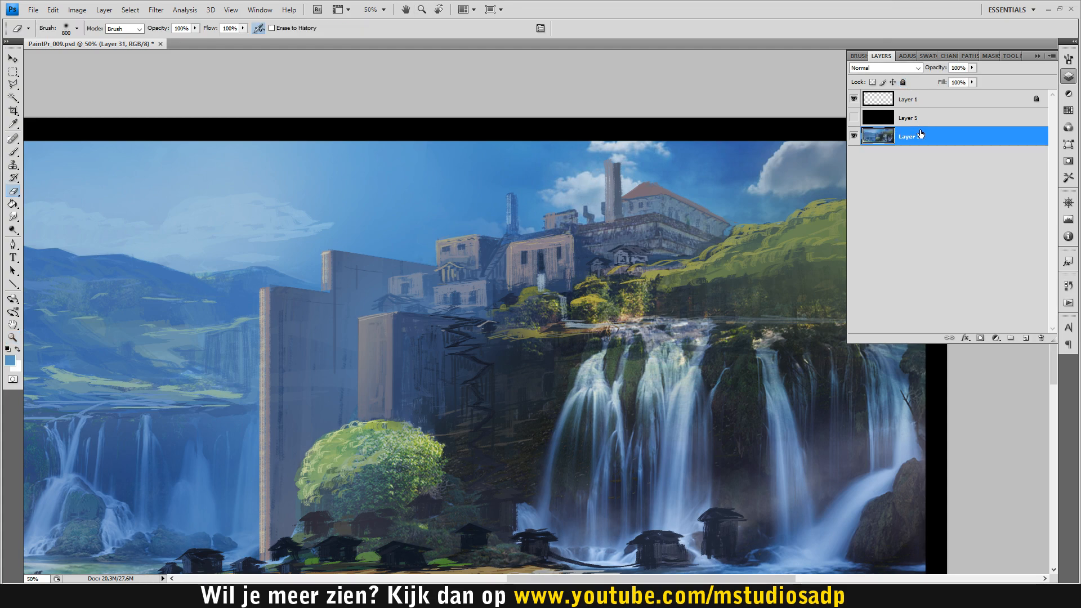
Outline the red-roofed building, chimney and sky above the terrace with the Polygonal Lasso and copy them to a new layer.
key("l")
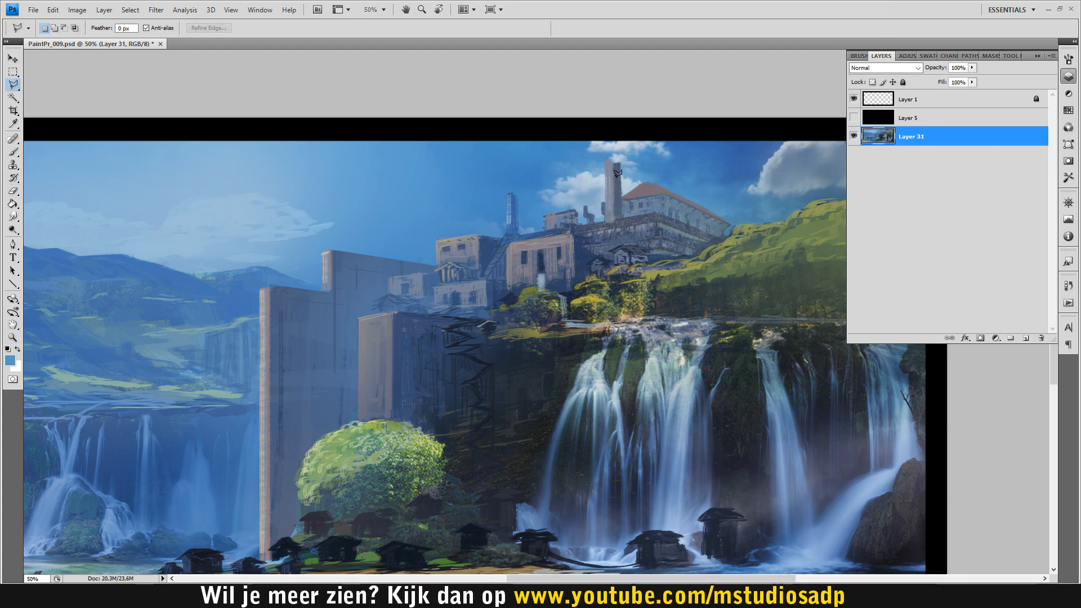
left_click(594, 159)
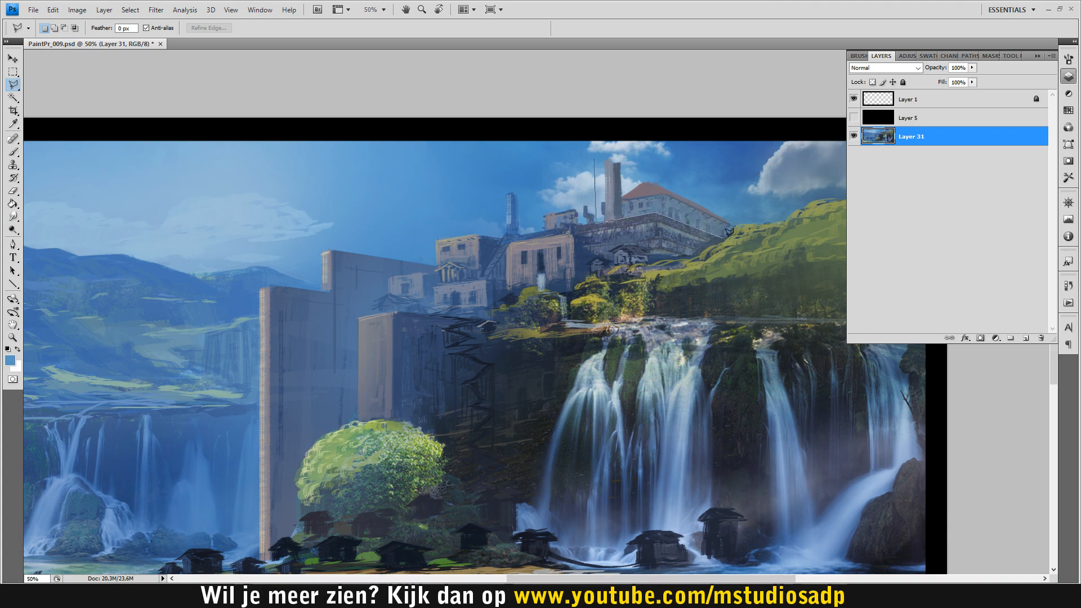
left_click(757, 120)
left_click(586, 119)
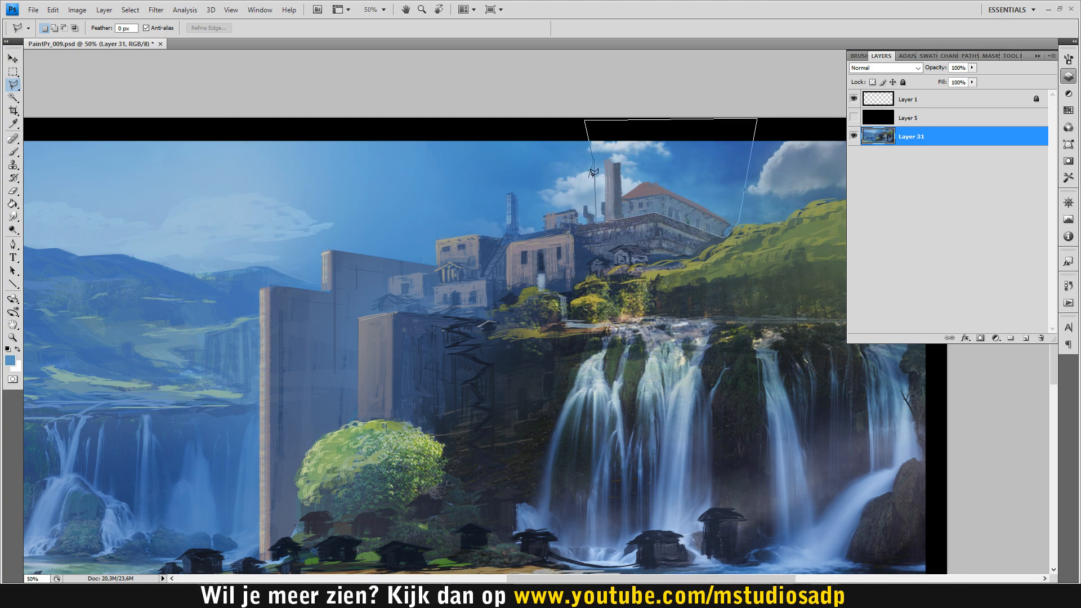
left_click(598, 161)
key("m")
right_click(640, 165)
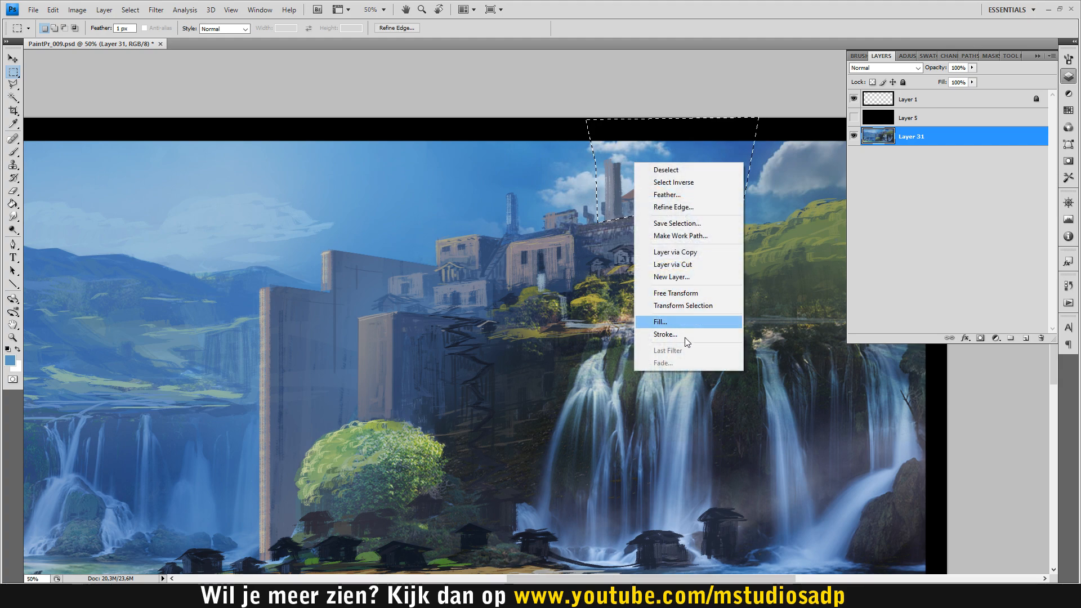
left_click(706, 257)
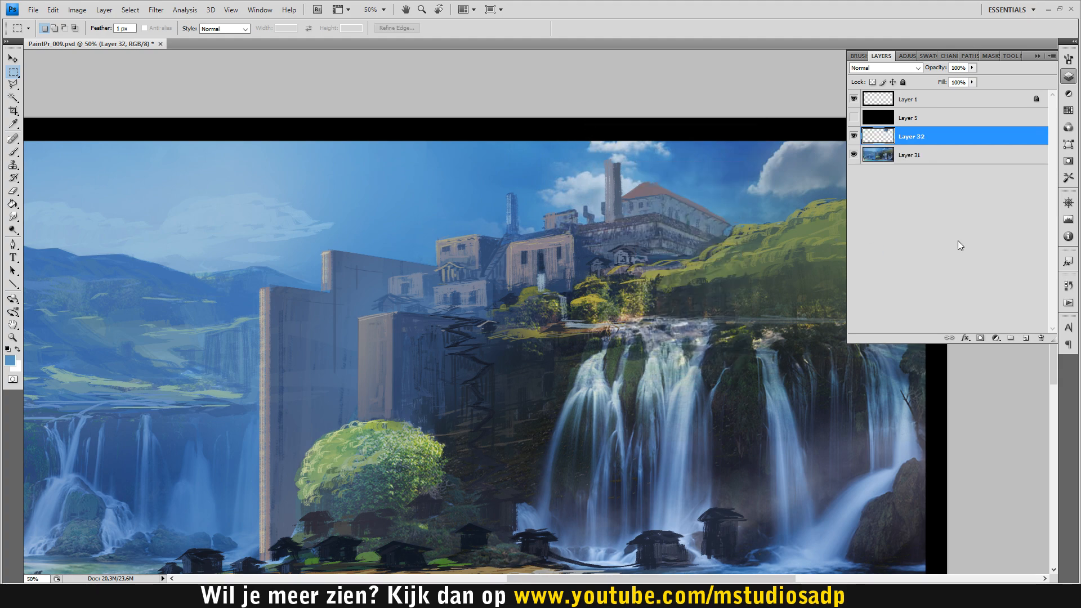
Shift the copied building and chimney slightly left and down over the originals.
key("b")
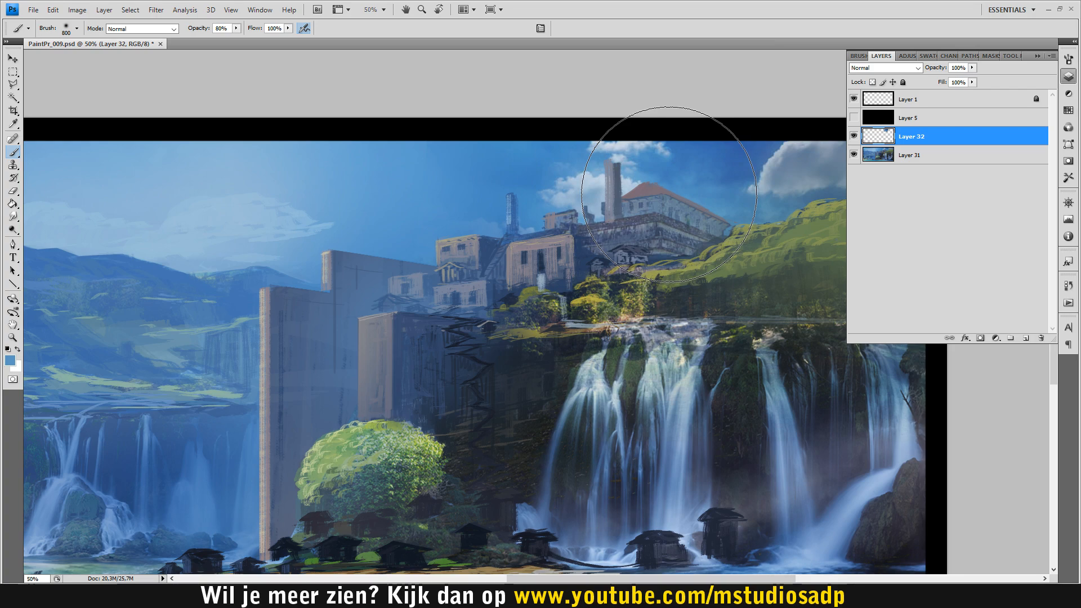
key("v")
left_click_drag(644, 198, 634, 210)
Try to clear the copied building's overlap with the stone terrace using a Polygonal Lasso outline, and drop the selection.
left_click(853, 138)
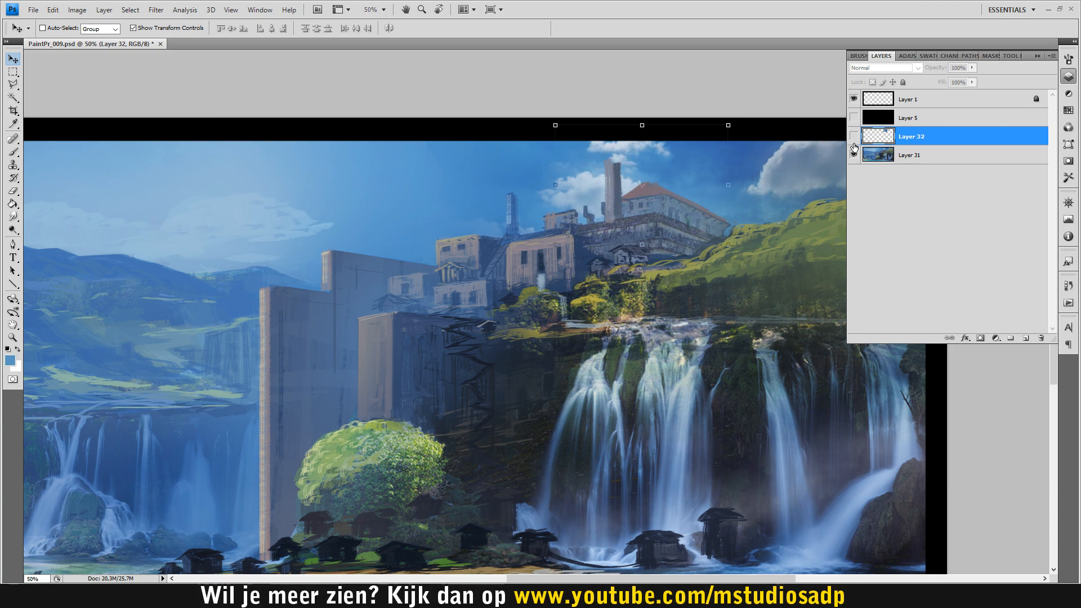
key("l")
left_click(570, 222)
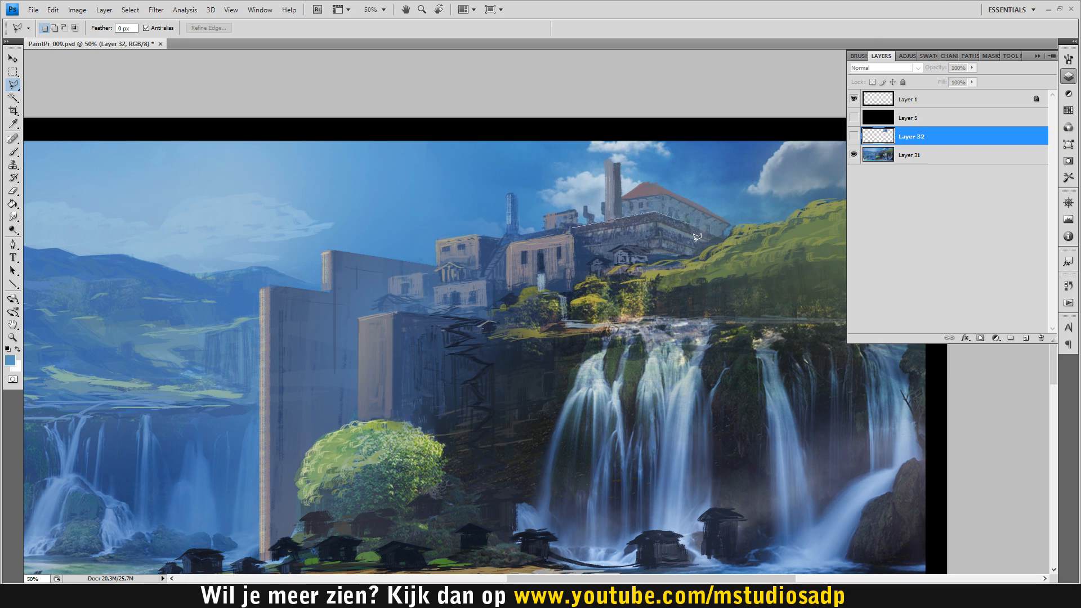
left_click(724, 238)
left_click(729, 308)
left_click(574, 231)
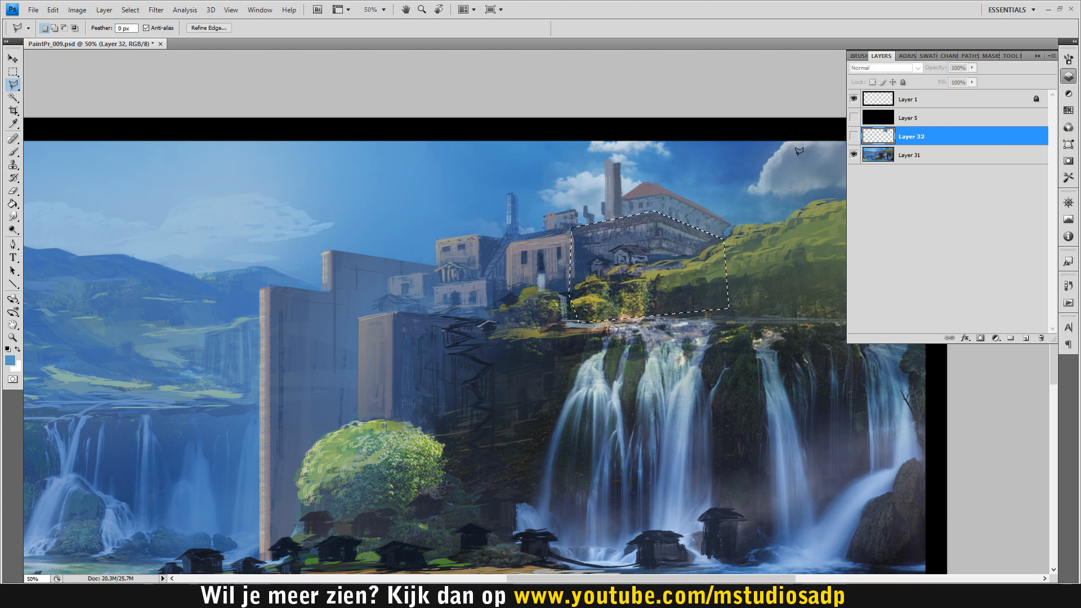
left_click(855, 137)
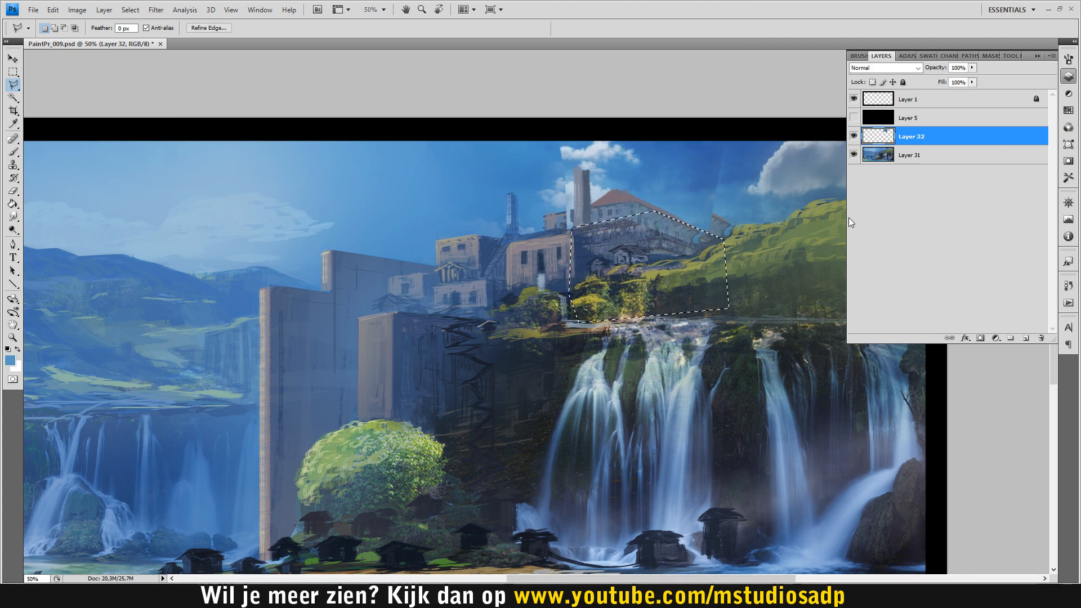
key("Delete")
left_click(13, 72)
key("ctrl+d")
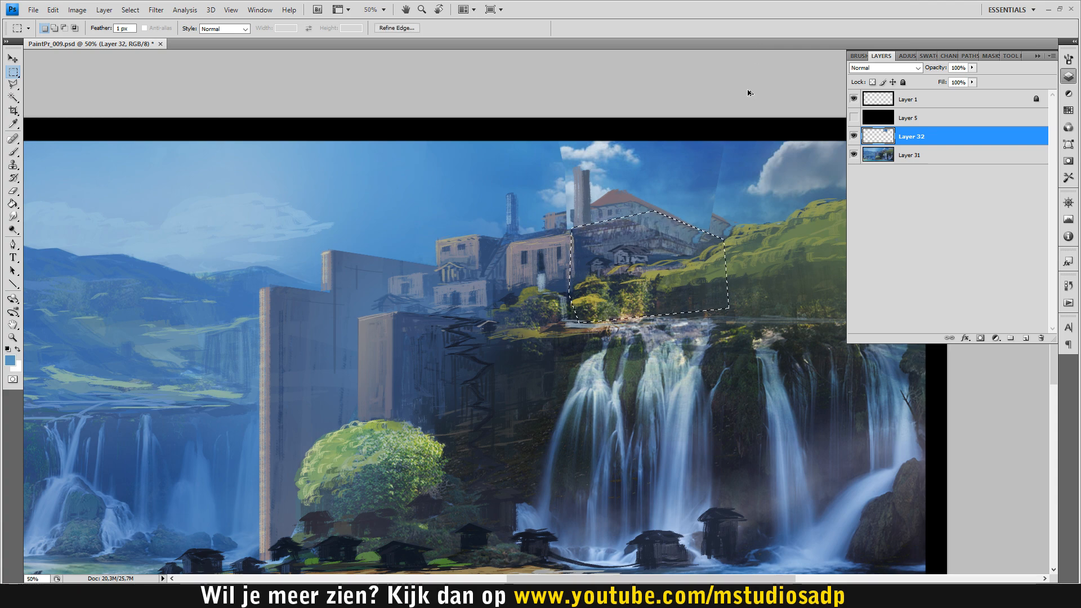
Stretch the copied building to 119.3% height, skew it vertically to -4.5, and place it left of the original behind the terrace.
key("v")
left_click_drag(658, 199, 657, 196)
left_click_drag(737, 183, 735, 180)
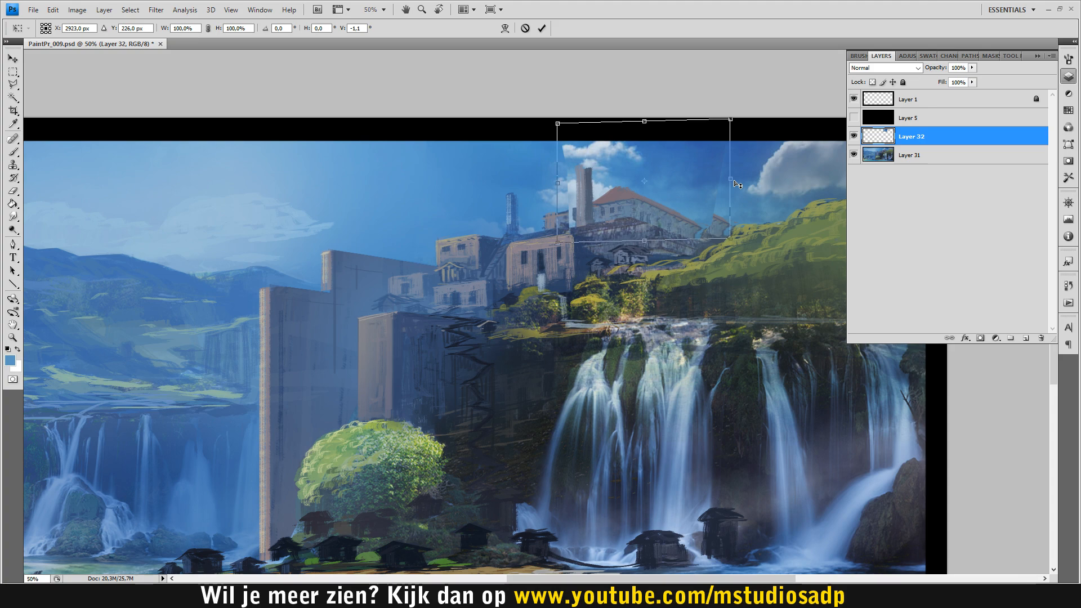
left_click_drag(637, 185, 631, 185)
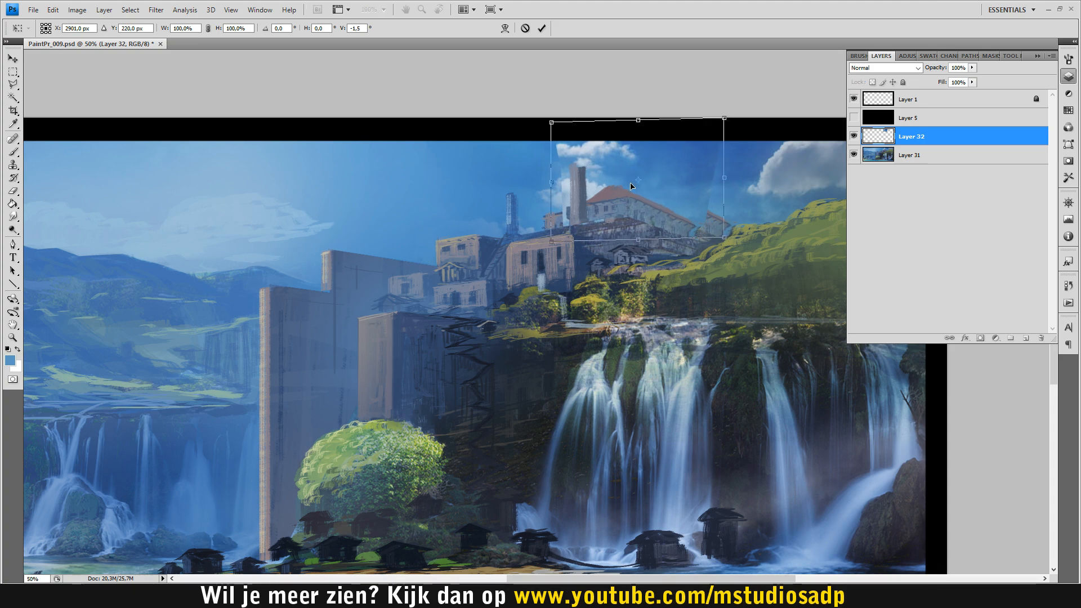
left_click_drag(648, 123, 648, 106)
left_click_drag(638, 240, 639, 248)
left_click_drag(635, 201, 631, 201)
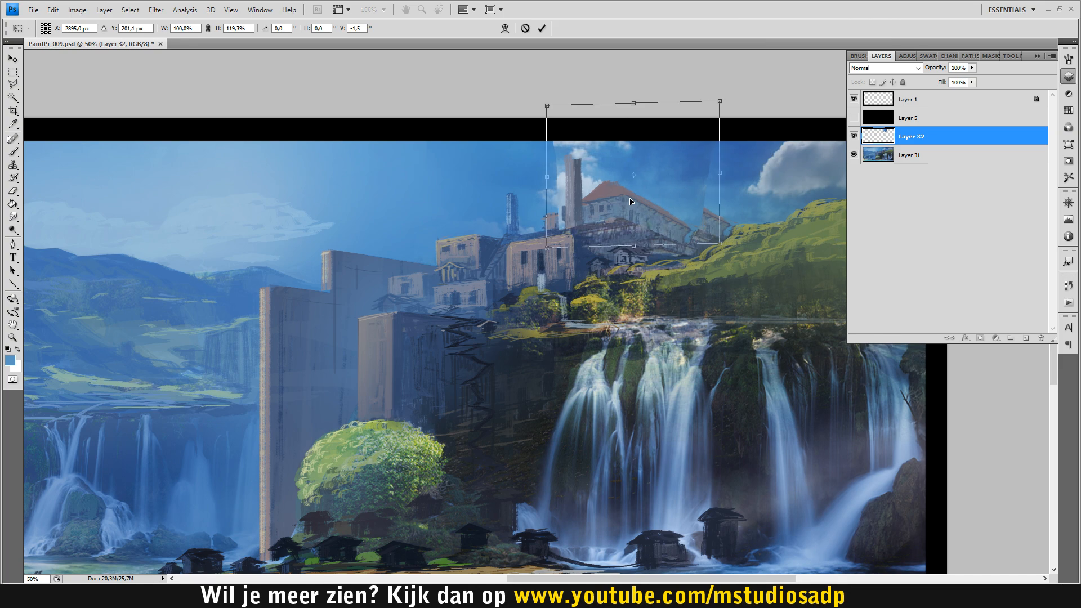
left_click_drag(726, 176, 729, 170)
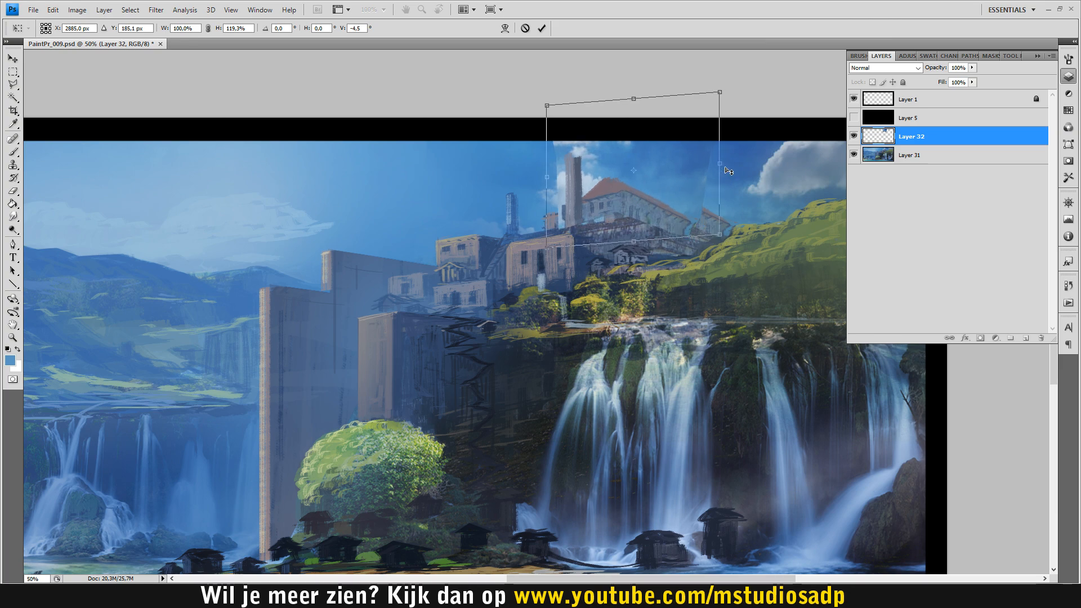
left_click_drag(650, 195, 608, 181)
left_click(541, 29)
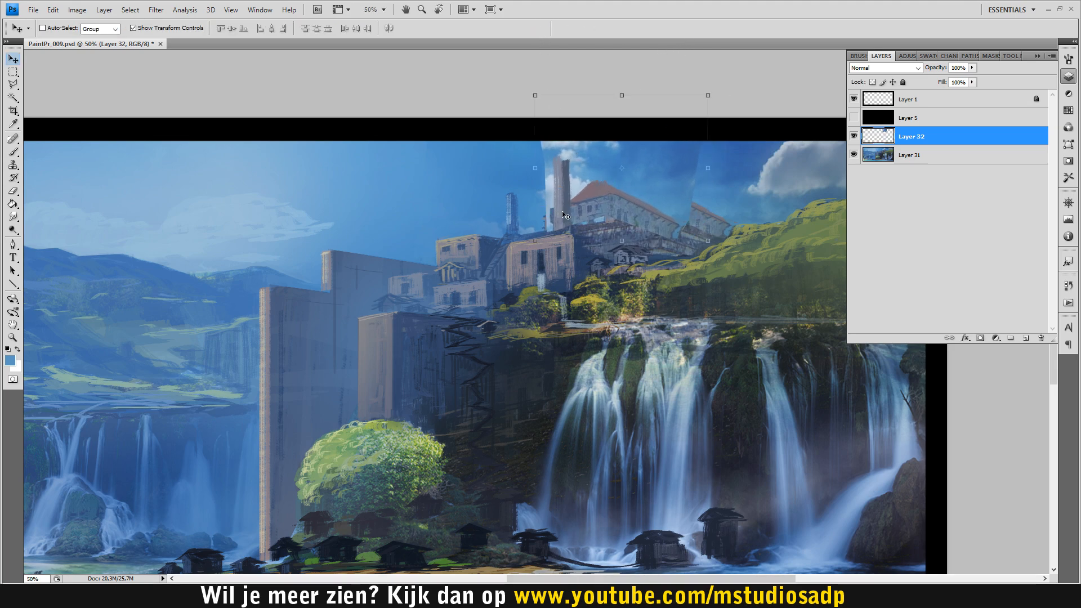
mouse_move(668, 222)
left_mouse_down()
mouse_move(671, 158)
mouse_move(667, 215)
mouse_move(653, 228)
left_mouse_up()
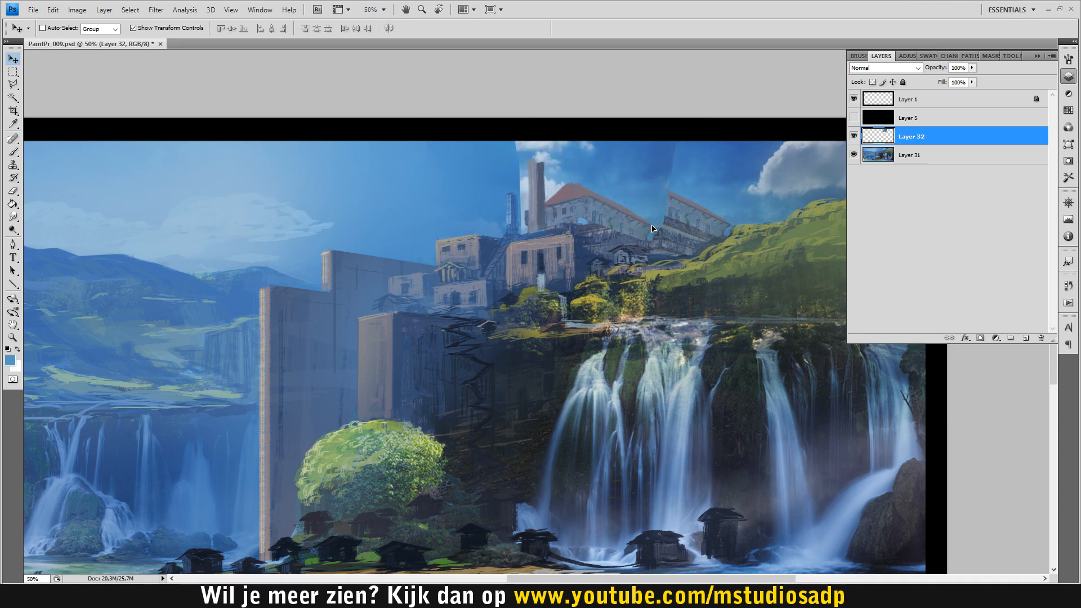
Hide Layer 32, select Layer 31, and outline the terrace, front building and cliff below with the Polygonal Lasso.
key("m")
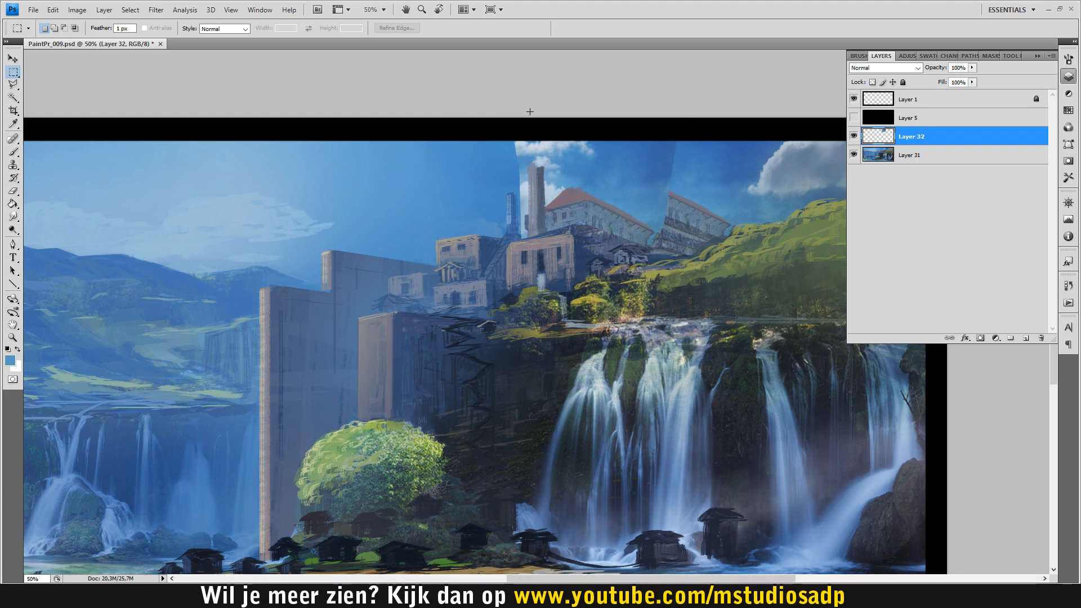
left_click(931, 161)
left_click(854, 136)
key("l")
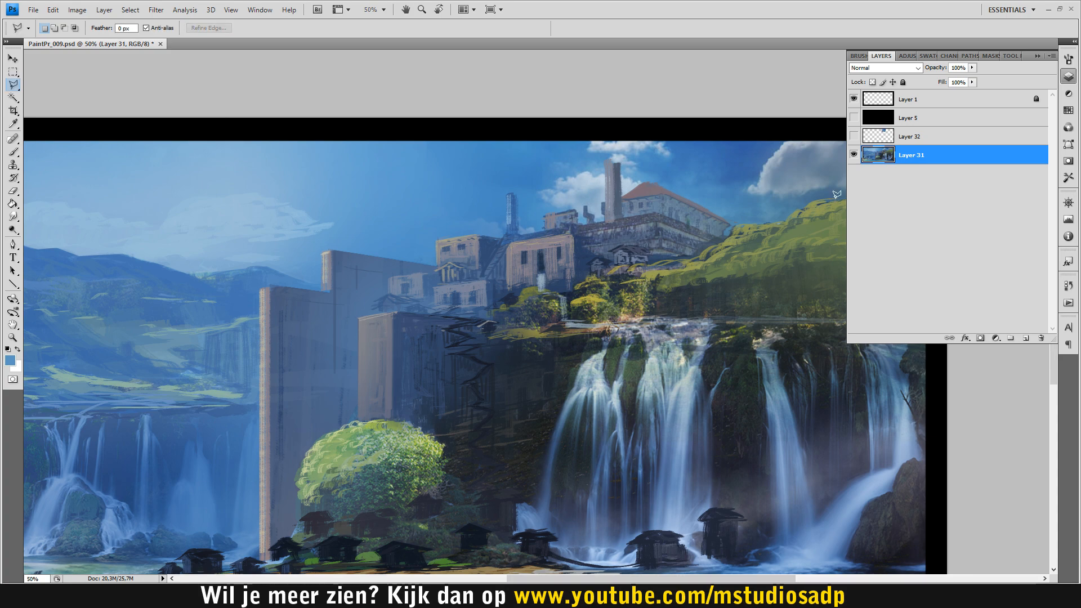
left_click(521, 234)
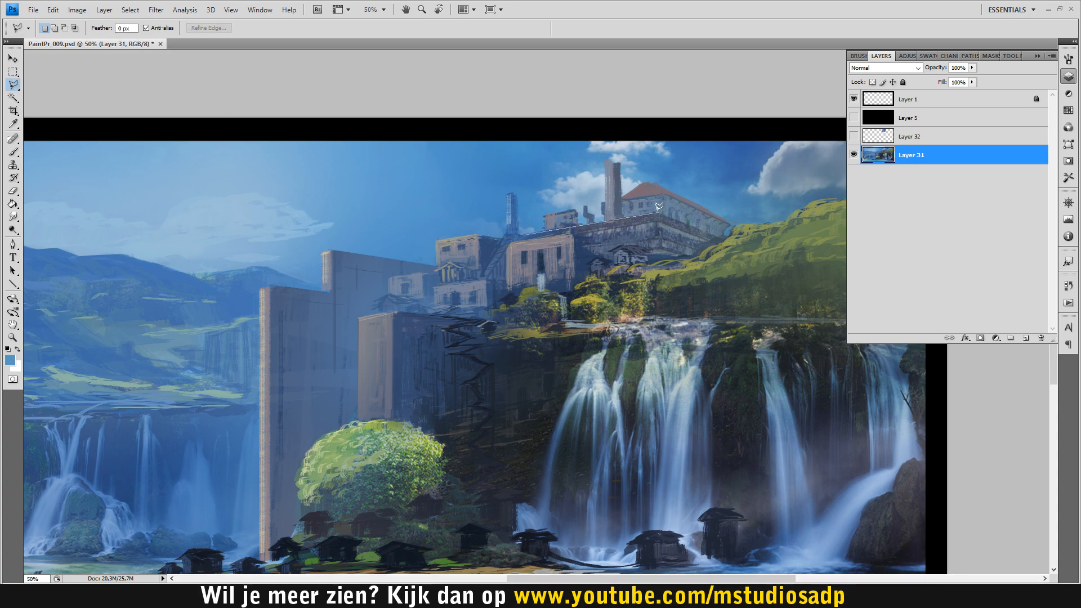
left_click(732, 243)
left_click(723, 357)
left_click(558, 368)
left_click(524, 310)
left_click(524, 235)
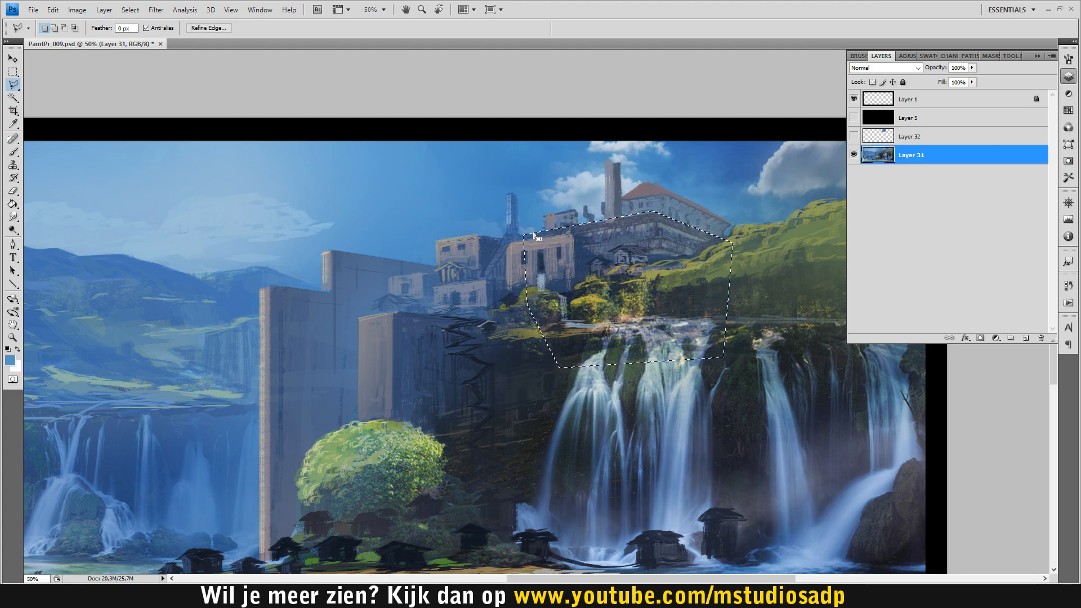
Show Layer 32 and delete the part of the copied building overlapping the selected terrace area, then clear the selection.
left_click(854, 136)
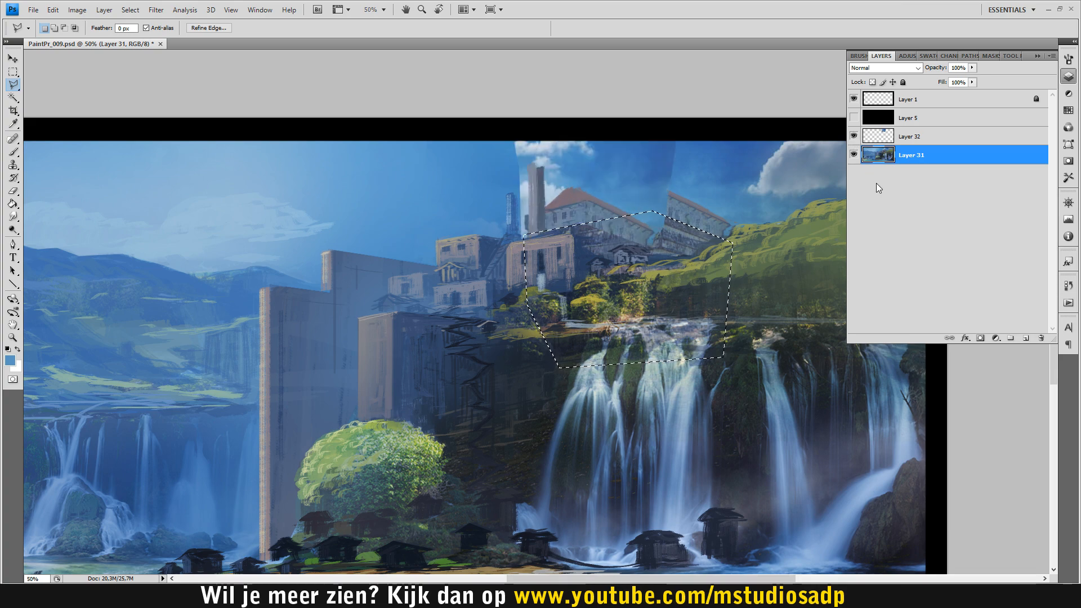
key("Delete")
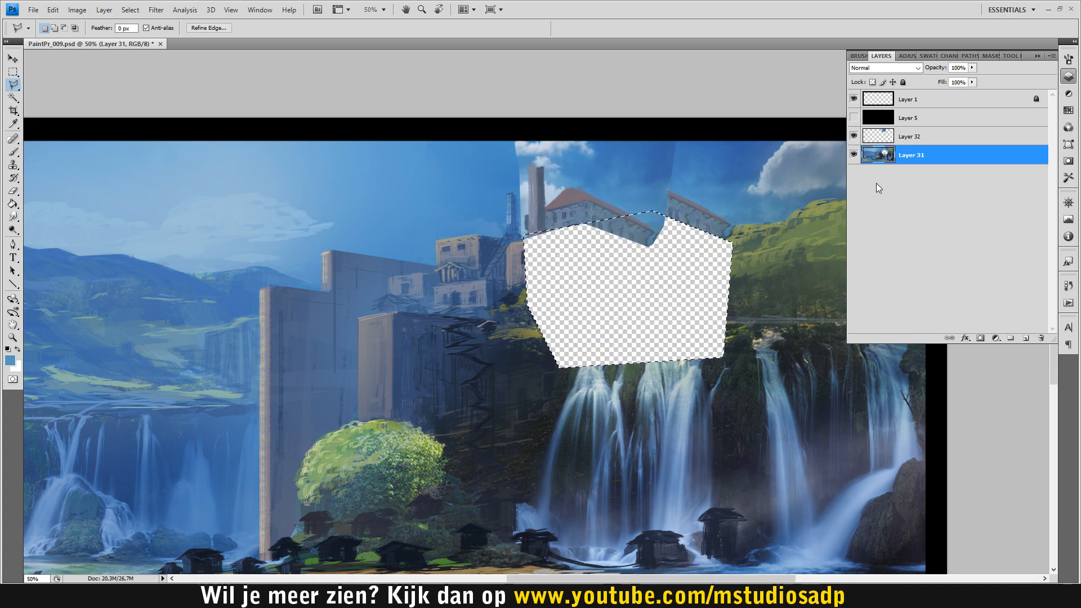
left_click(942, 135)
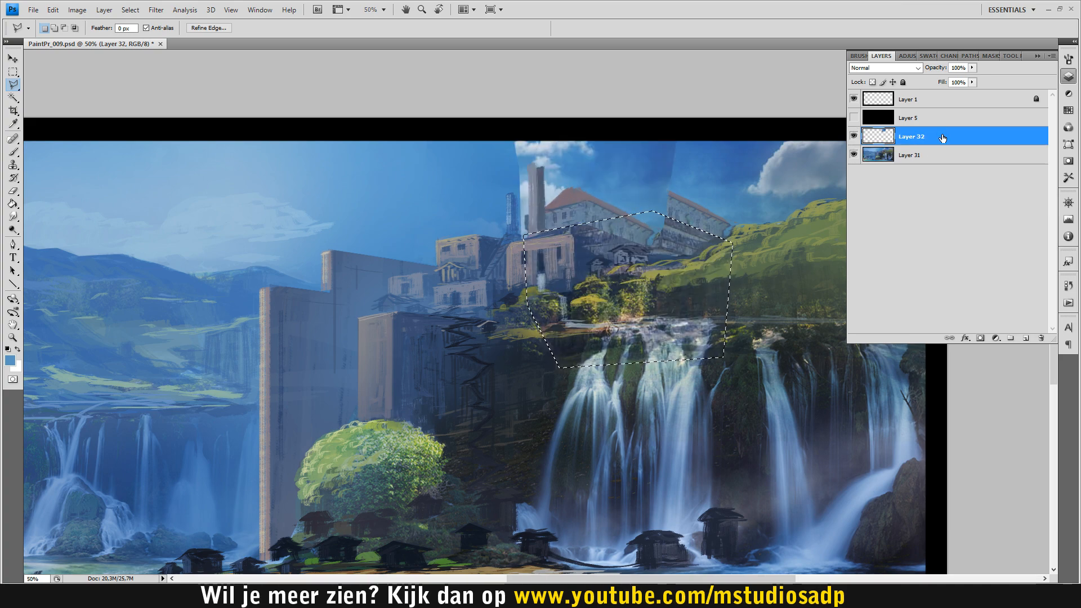
key("m")
key("ctrl+d")
left_click(853, 144)
left_click(853, 144)
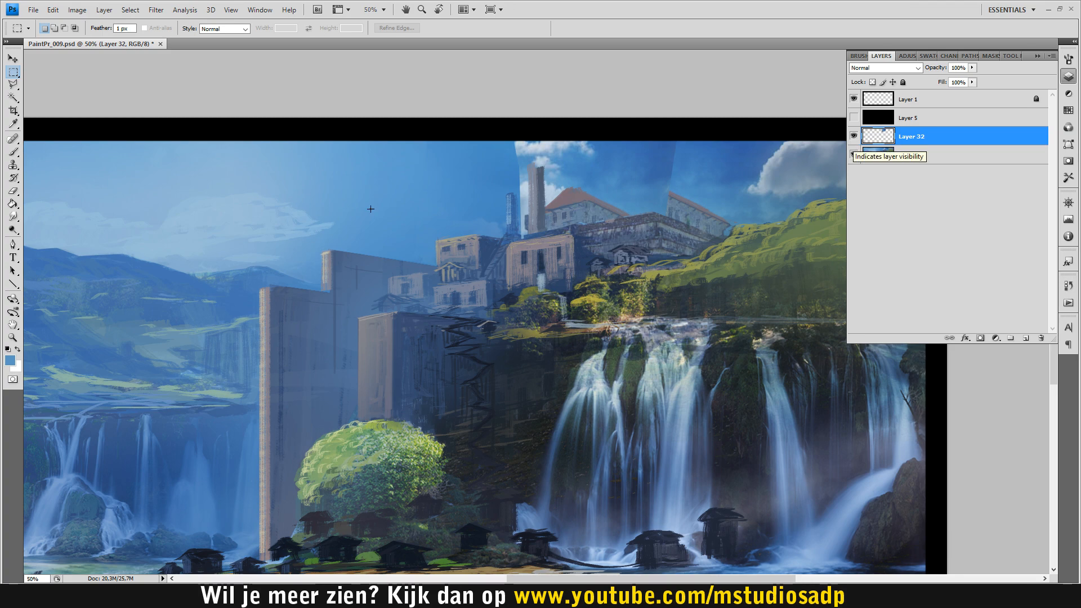
Paint sky blue over the thin tower beside the chimney, using the 200 px textured brush preset reduced to 70 px.
key("e")
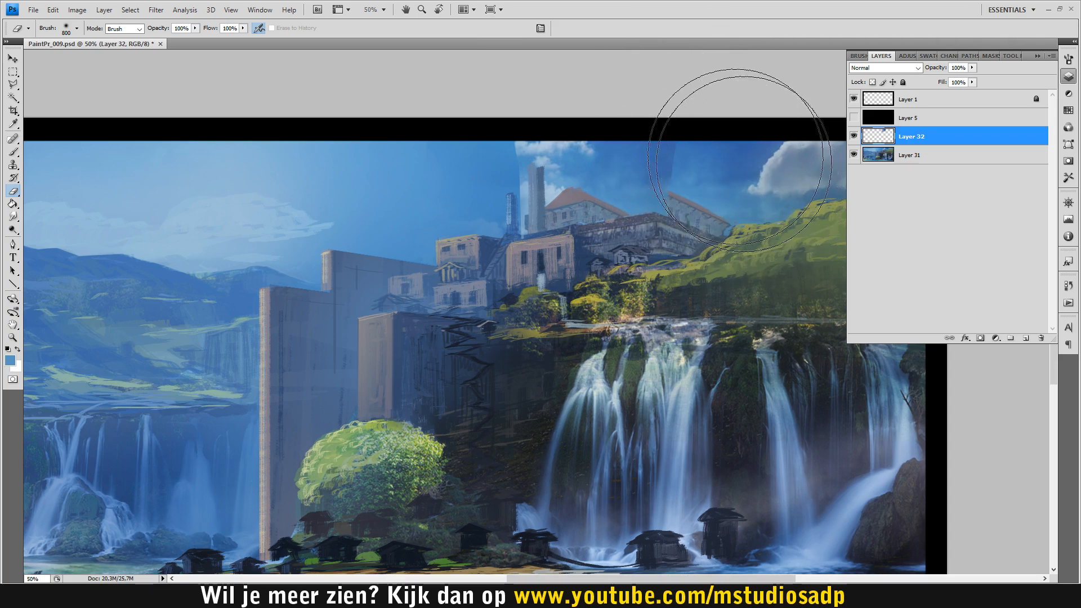
key("b")
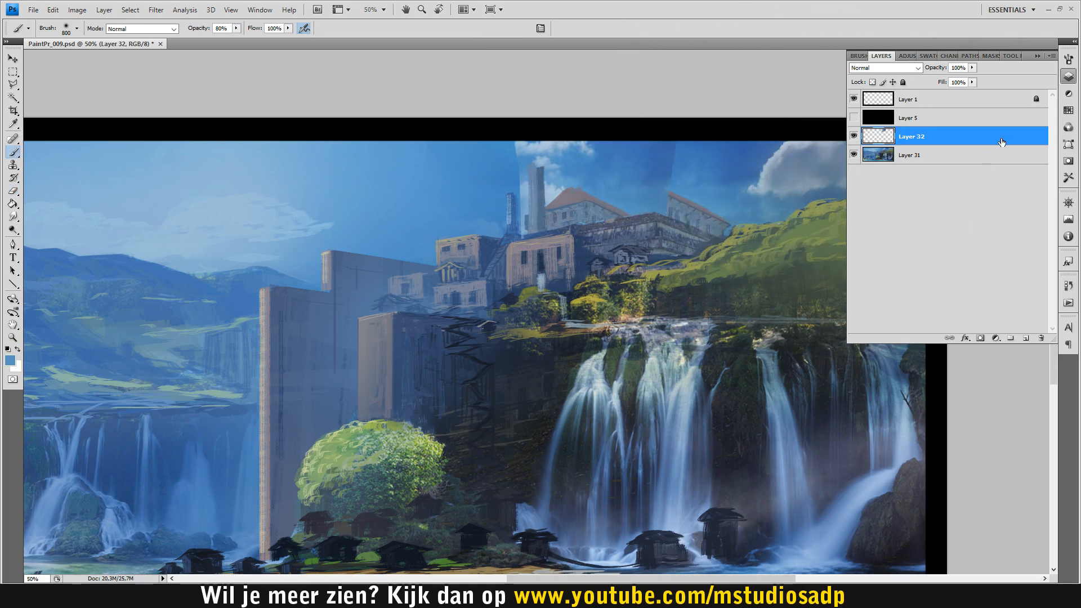
left_click(1068, 60)
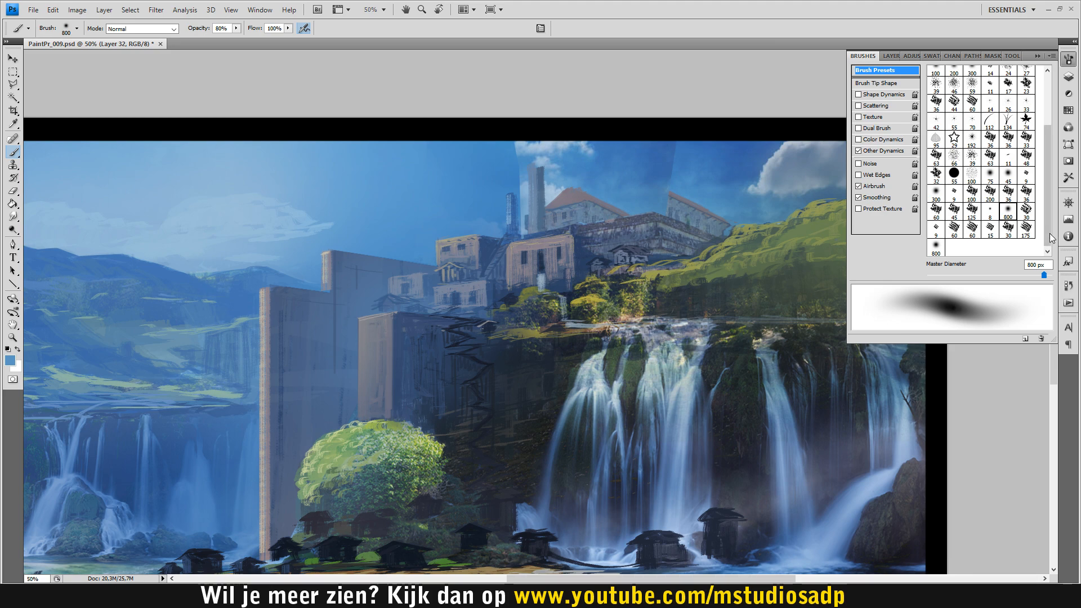
left_click(989, 192)
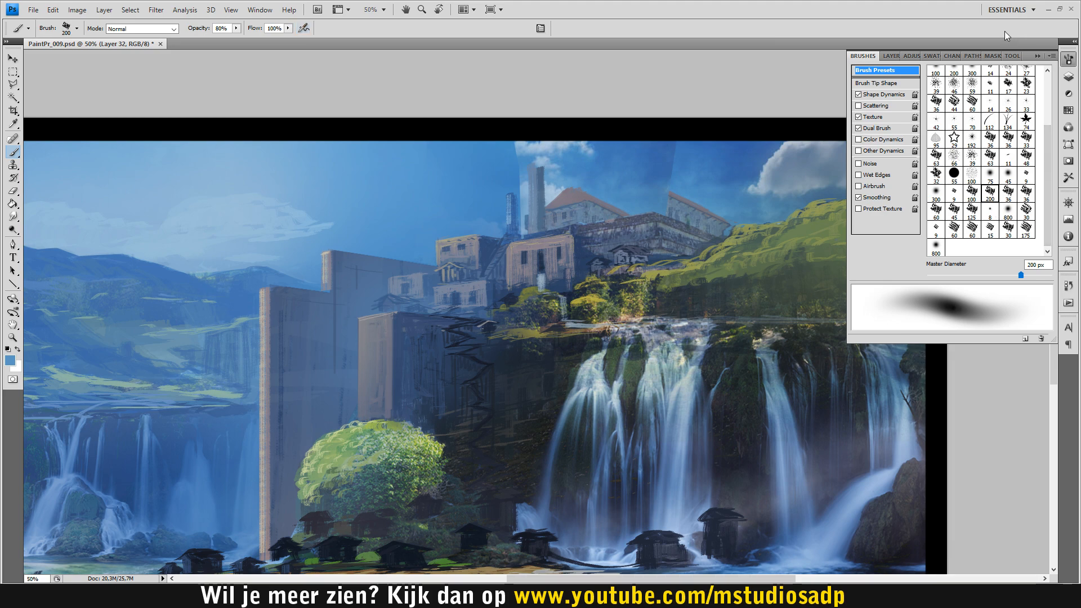
left_click(1037, 56)
left_click(493, 223, "alt")
key("bracketleft")
key("bracketleft")
key("bracketleft")
key("bracketleft")
key("bracketleft")
key("bracketleft")
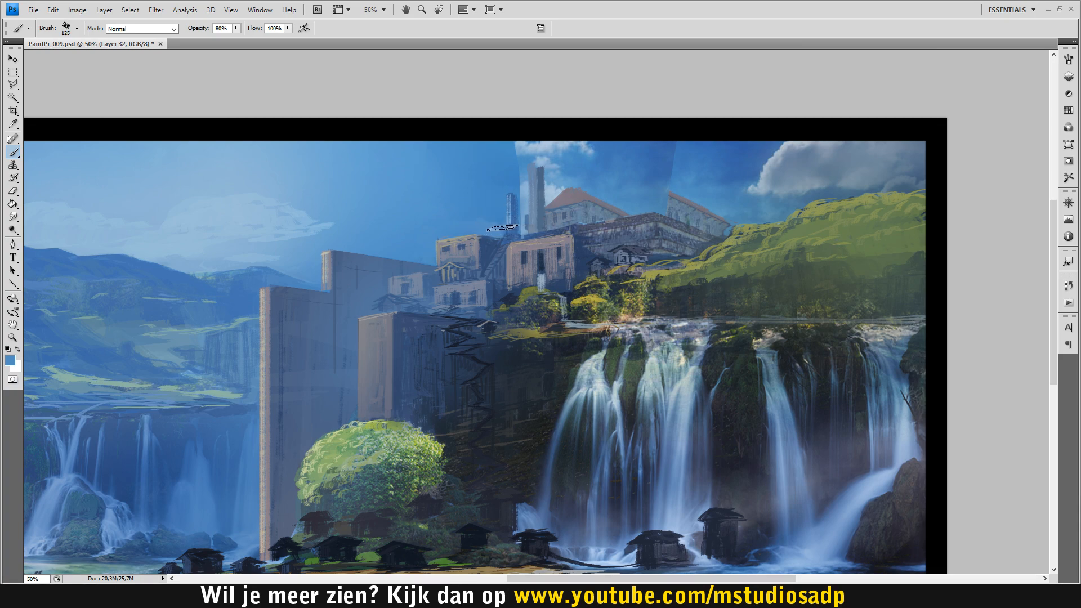
mouse_move(509, 193)
left_mouse_down()
mouse_move(511, 226)
mouse_move(511, 206)
left_mouse_up()
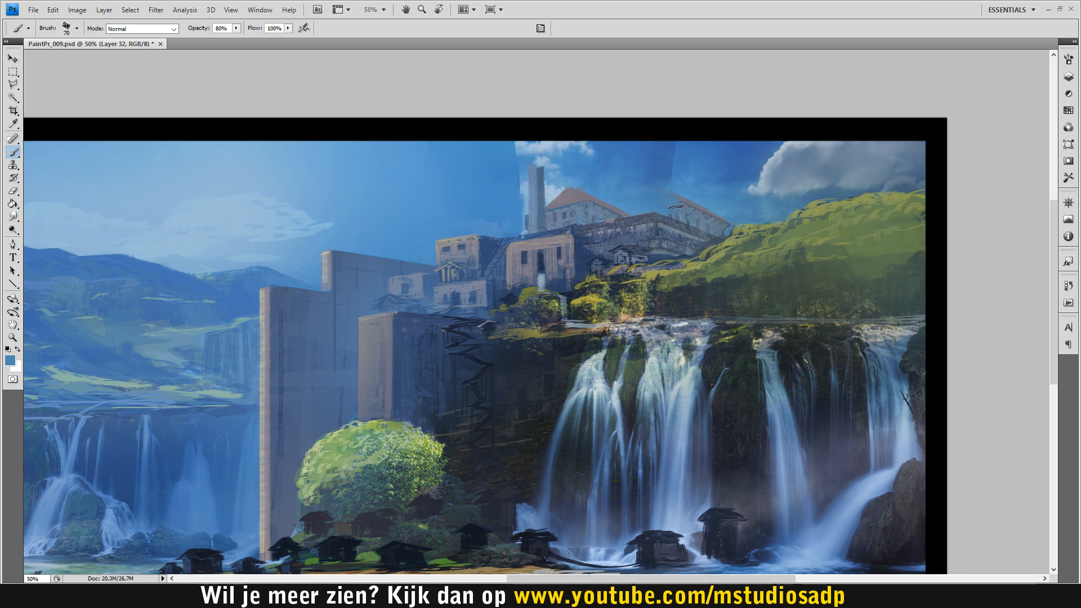
Paint out the roofed building fragment above the terrace's far end with sampled sky blues, softening the sky seam there.
mouse_move(683, 191)
left_mouse_down()
mouse_move(678, 208)
mouse_move(717, 212)
left_mouse_up()
left_click(707, 199, "alt")
left_click(675, 168, "alt")
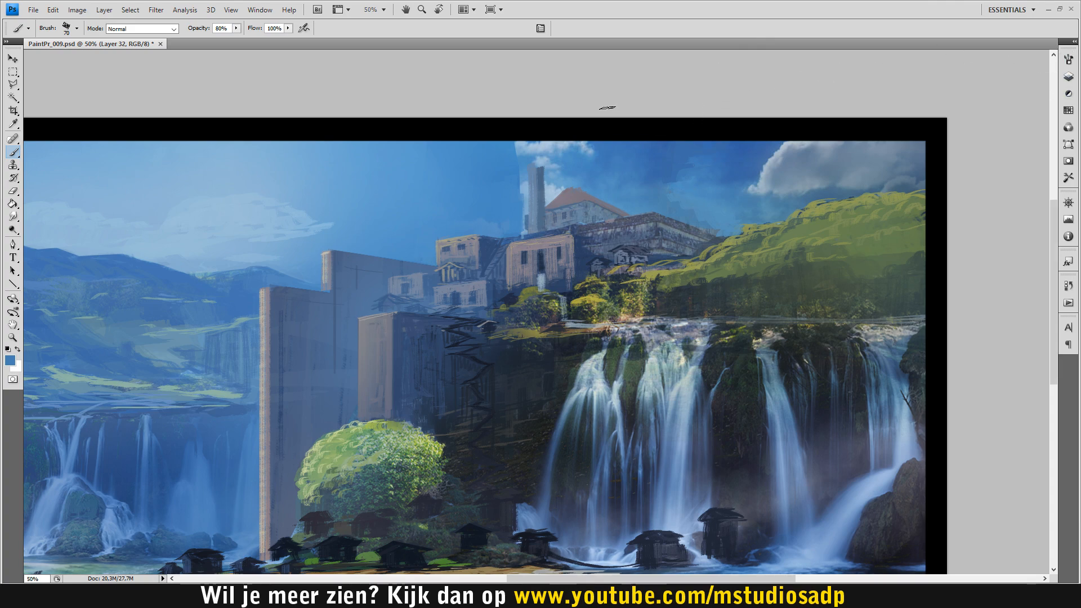
Extend the cloud at the sky's upper edge leftward and paint a long pale cloud to the left of the chimney.
left_click(525, 152, "alt")
left_click_drag(519, 149, 483, 140)
left_click(520, 139, "alt")
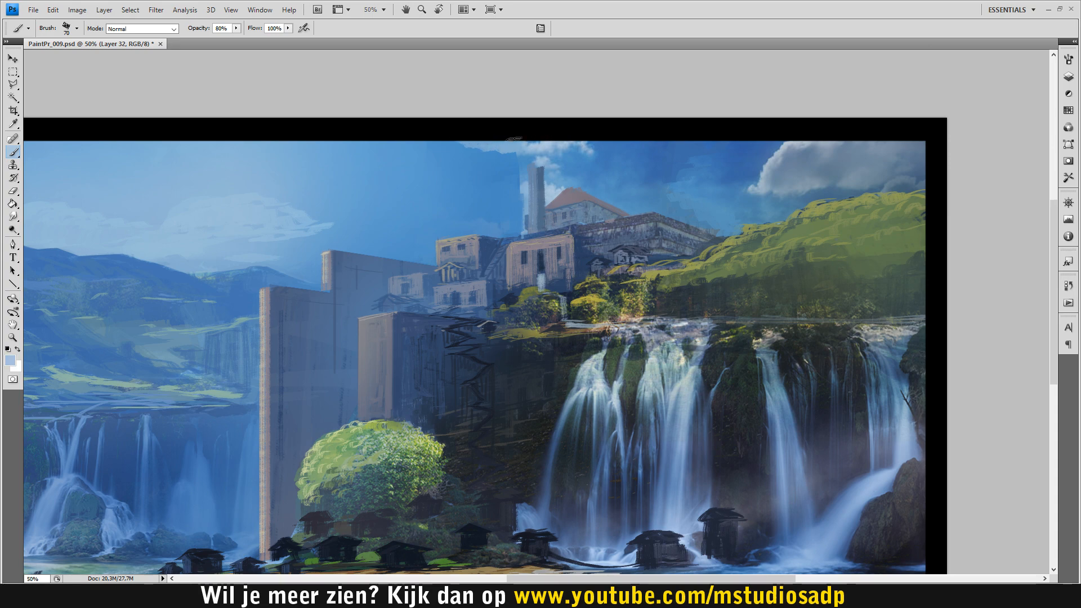
left_click(533, 177, "alt")
left_click_drag(523, 189, 427, 209)
mouse_move(510, 202)
left_mouse_down()
mouse_move(445, 198)
mouse_move(517, 198)
mouse_move(392, 226)
mouse_move(522, 191)
mouse_move(532, 209)
mouse_move(481, 210)
left_mouse_up()
left_click(516, 213, "alt")
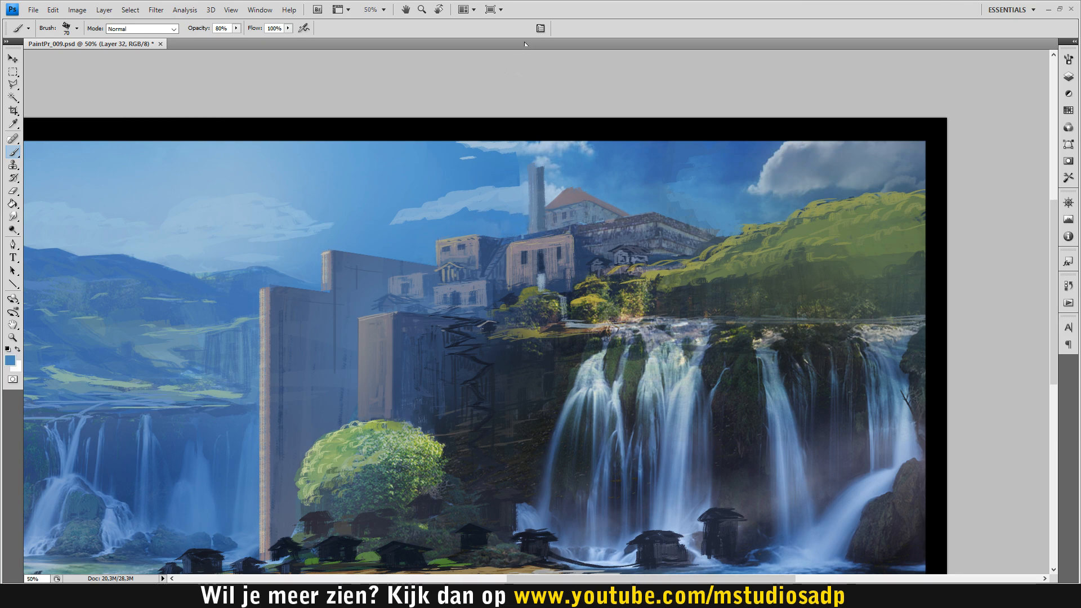
Extend the upper building's wall to the left of the chimney, and paint the chimney out with sampled sky and cloud colours.
left_click(524, 213, "alt")
mouse_move(522, 230)
left_mouse_down()
mouse_move(534, 203)
mouse_move(521, 227)
left_mouse_up()
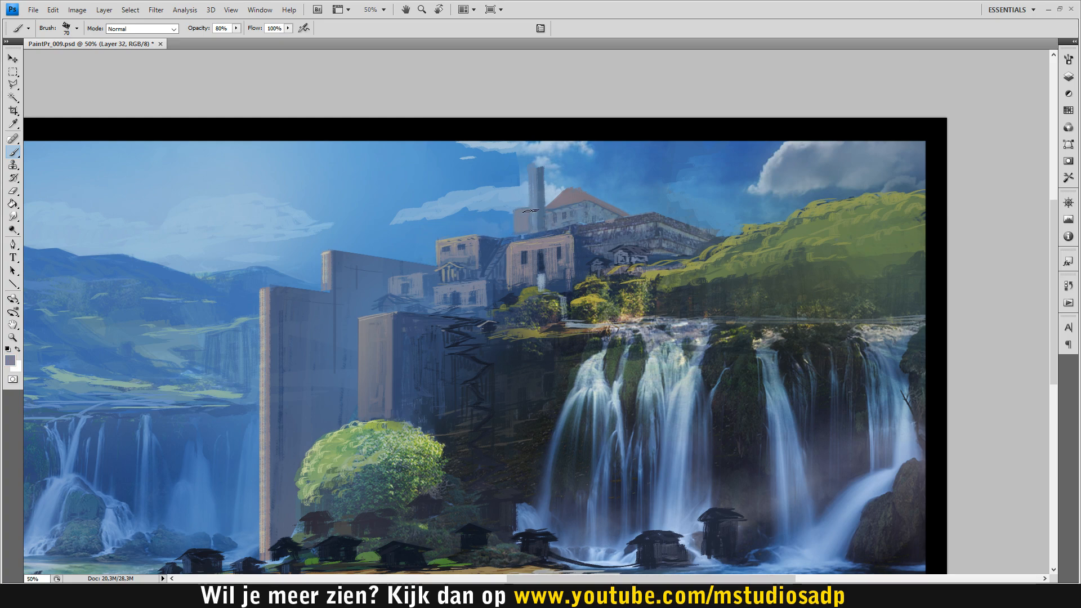
left_click(532, 190, "alt")
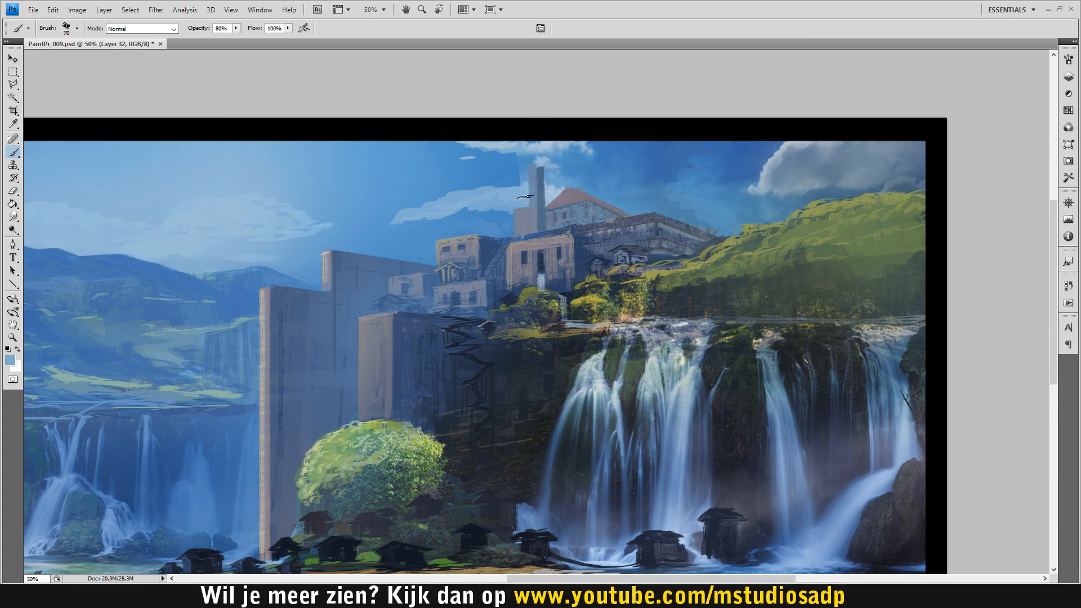
left_click(552, 184, "alt")
mouse_move(538, 176)
left_mouse_down()
mouse_move(538, 200)
mouse_move(524, 194)
mouse_move(562, 168)
mouse_move(508, 163)
mouse_move(533, 178)
mouse_move(567, 173)
left_mouse_up()
left_click(562, 170, "alt")
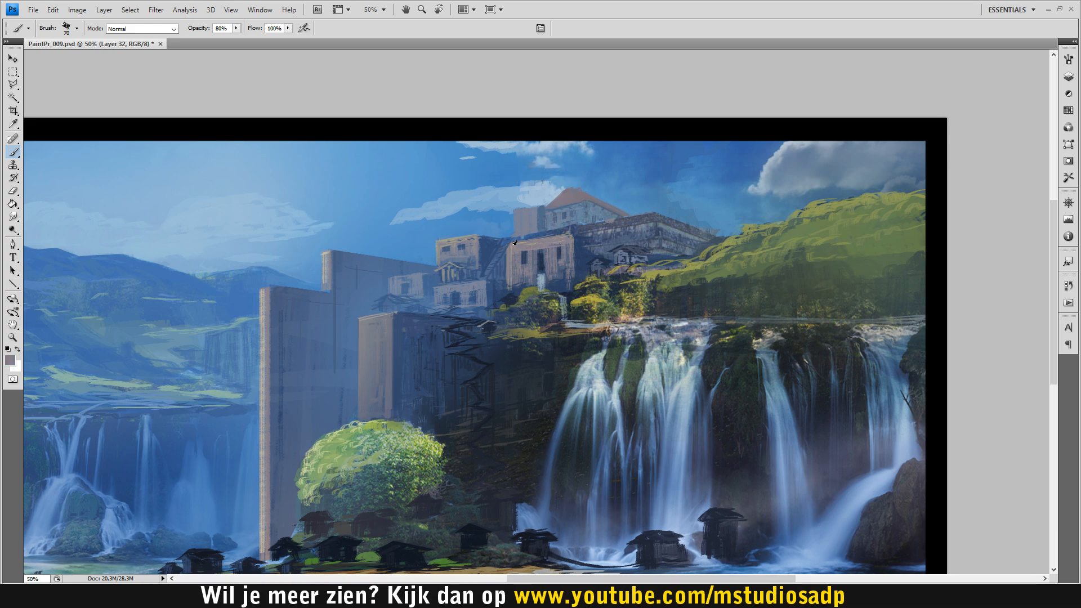
Brighten the left end wall of the upper building with a warm beige sunlit tone.
left_click(454, 239, "alt")
left_click_drag(522, 225, 527, 208)
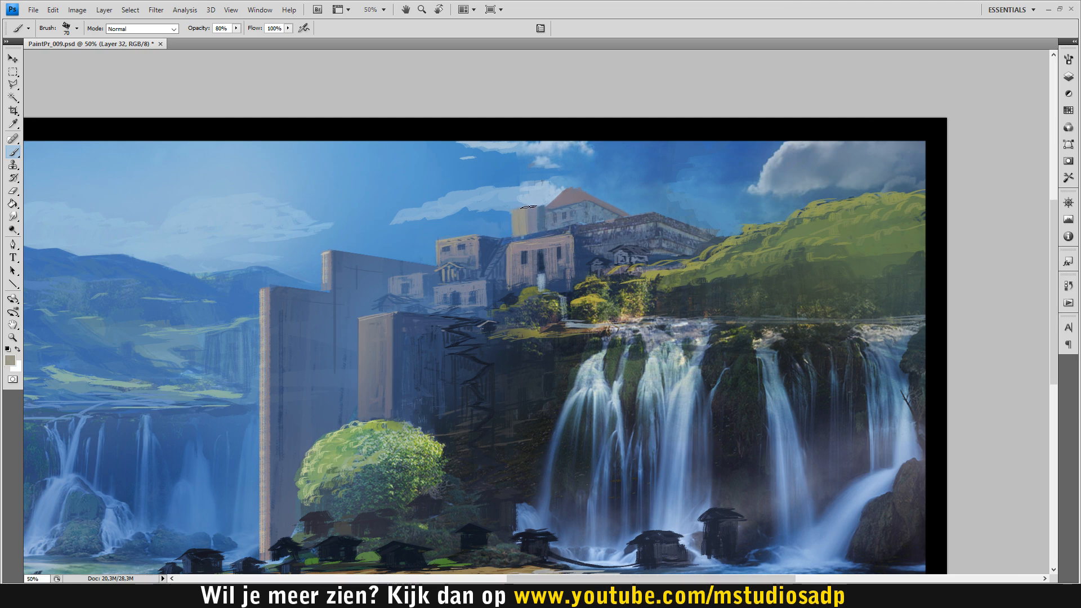
left_click(9, 359)
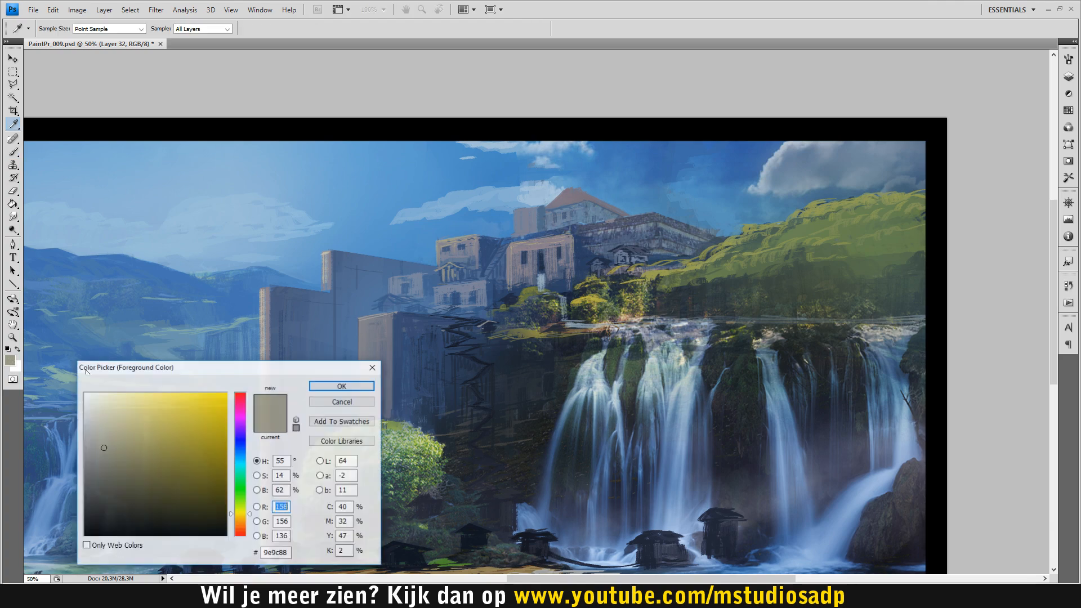
left_click(342, 386)
left_click_drag(523, 219, 563, 190)
key("ctrl+s")
key("ctrl+z")
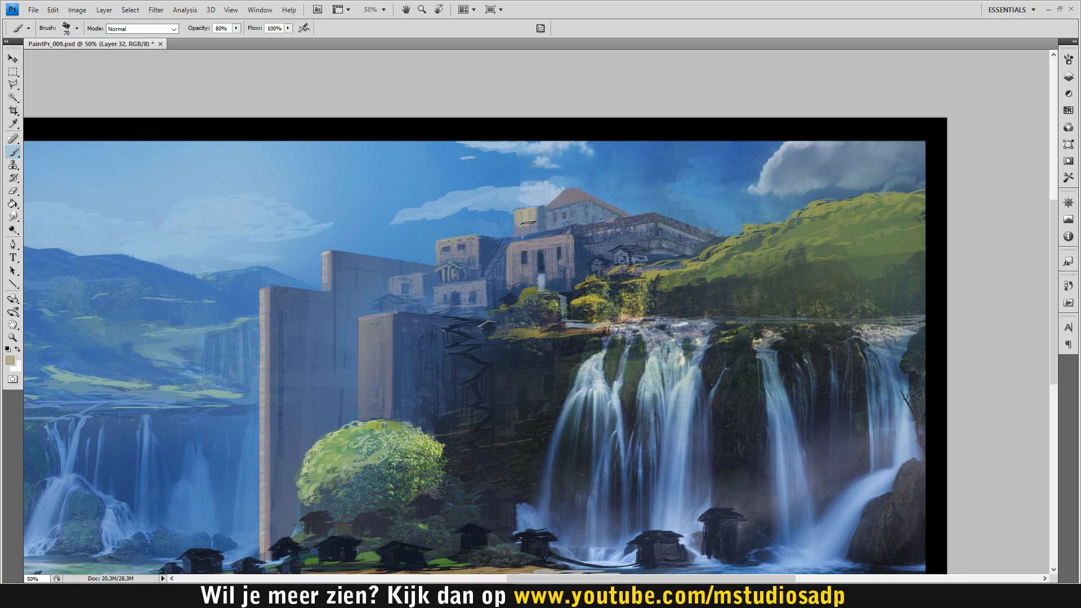
Cut down the peak of the upper building's red roof with sampled sky and cloud colours, and save the painting.
left_click(596, 193, "alt")
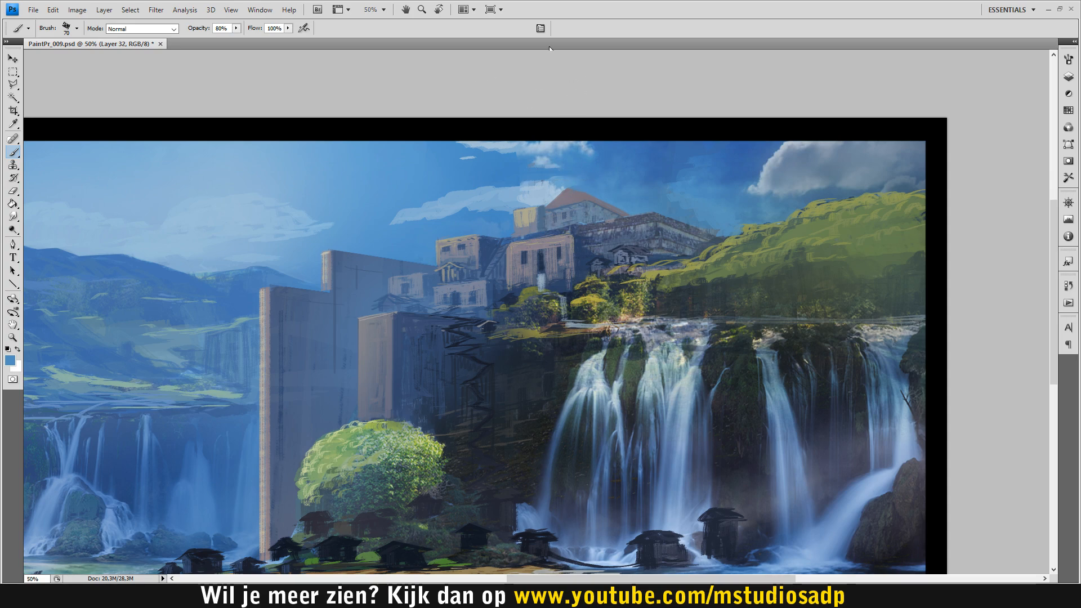
key("ctrl+s")
left_click(600, 227, "alt")
key("ctrl+s")
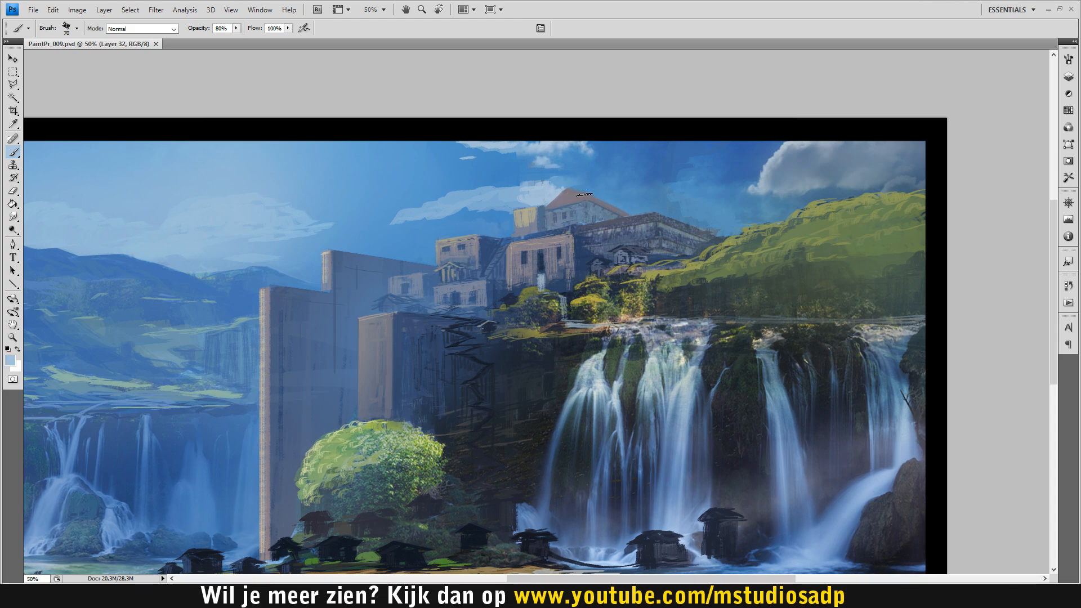
mouse_move(595, 187)
left_mouse_down()
mouse_move(556, 198)
mouse_move(591, 187)
mouse_move(543, 201)
left_mouse_up()
left_click(606, 184, "alt")
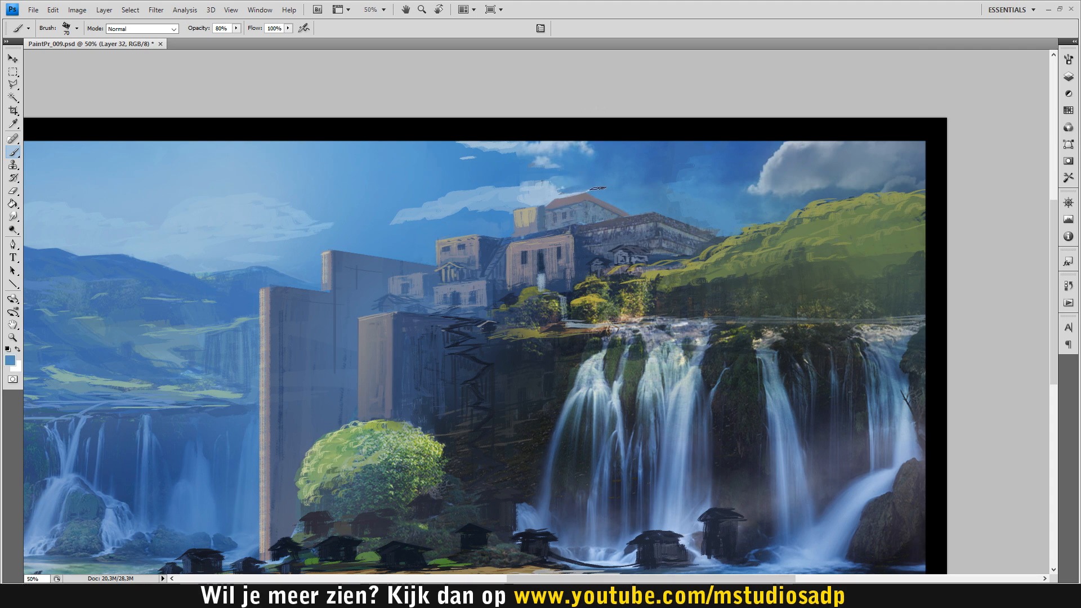
left_click(554, 185, "alt")
key("ctrl+s")
key("l")
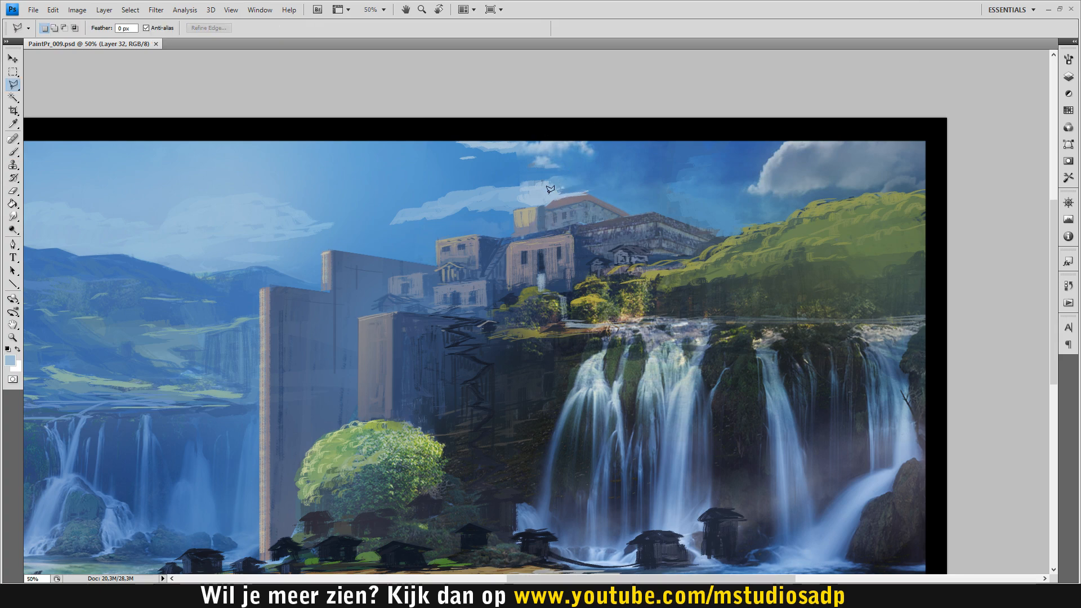
left_click(587, 192)
left_click(630, 215)
left_click(552, 200)
key("z")
key("ctrl+minus")
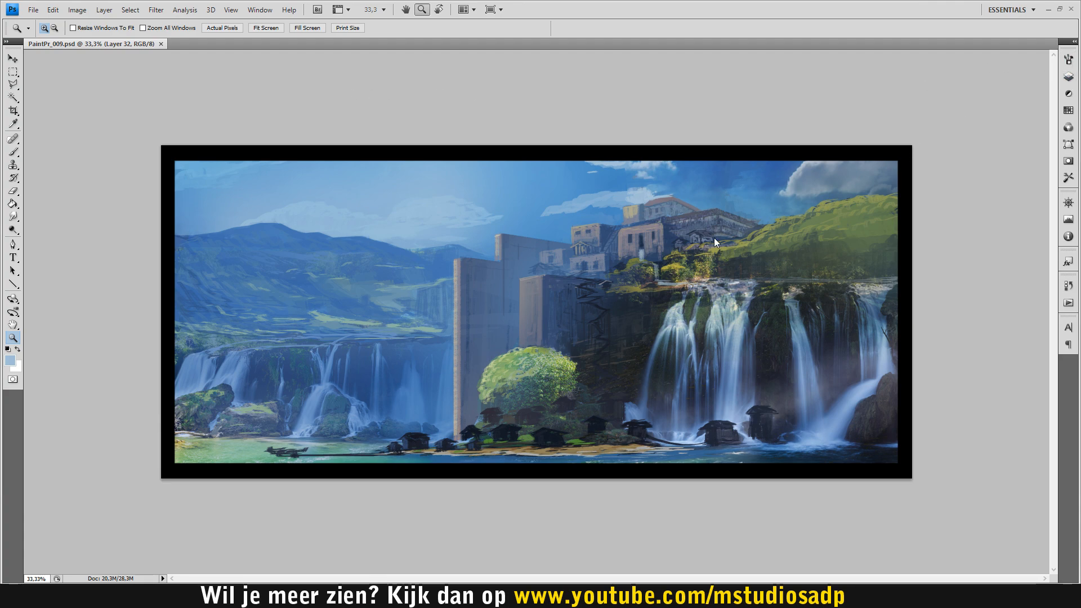
Outline the red roof and the sky above it with the Polygonal Lasso, following the upper building's wall top.
left_click(661, 186)
left_click(757, 167)
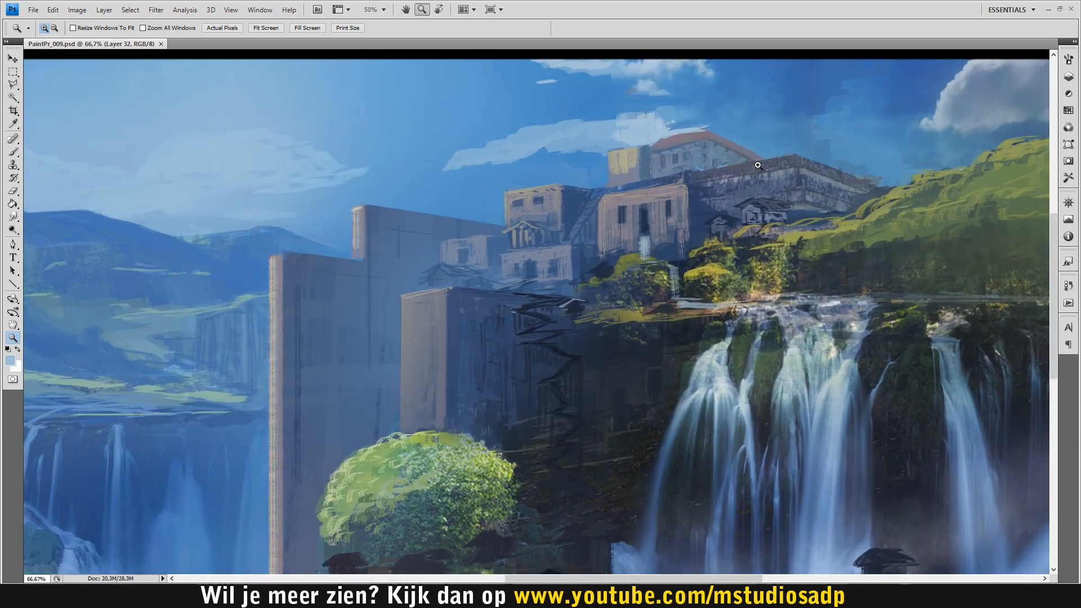
left_click_drag(752, 155, 750, 212)
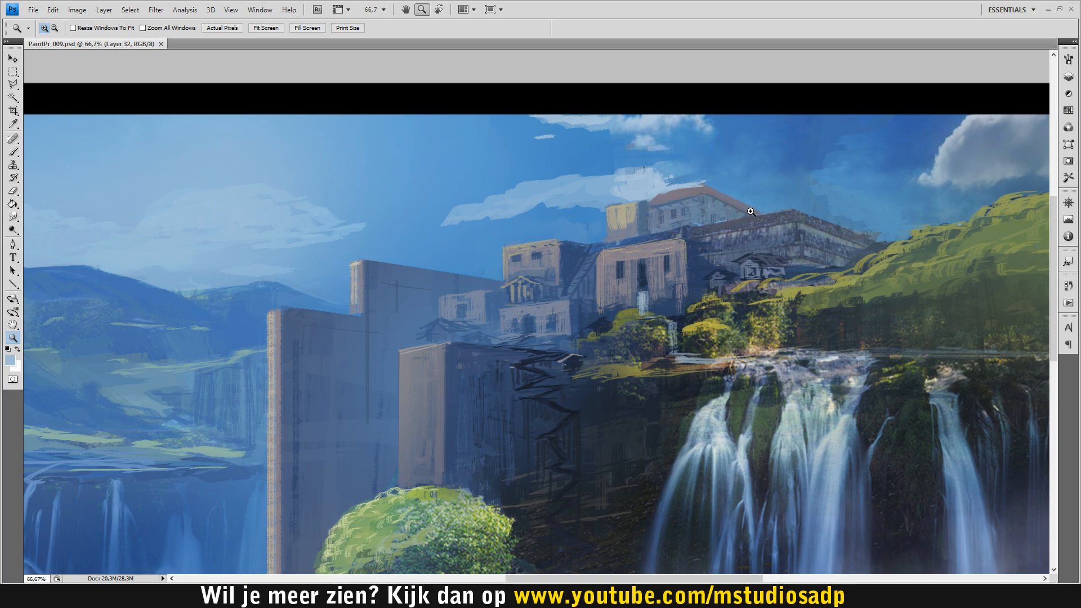
key("l")
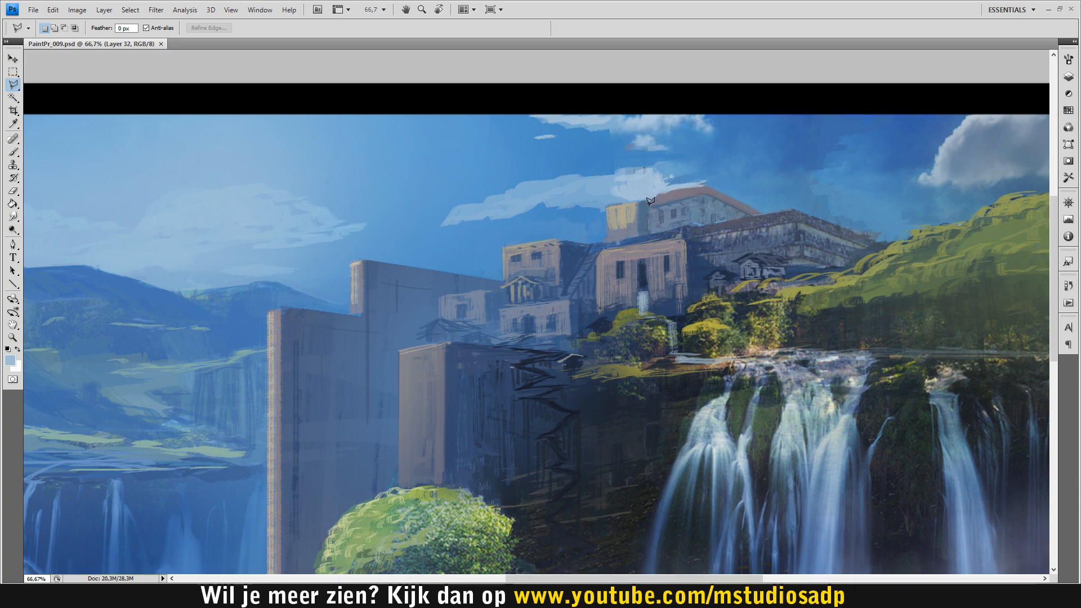
left_click(706, 184)
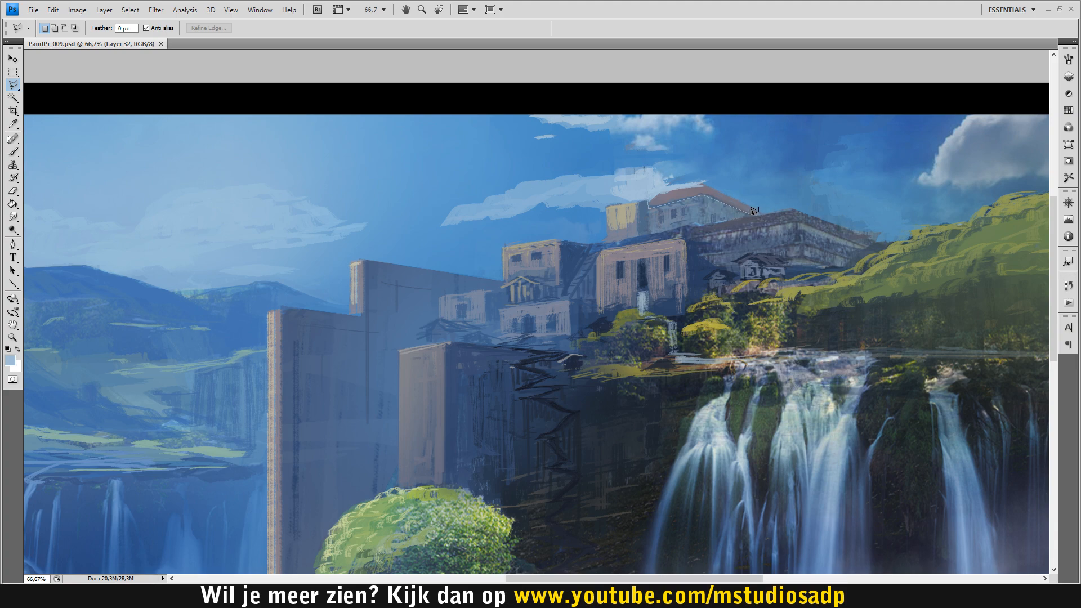
left_click(766, 107)
left_click(639, 117)
left_click(649, 208)
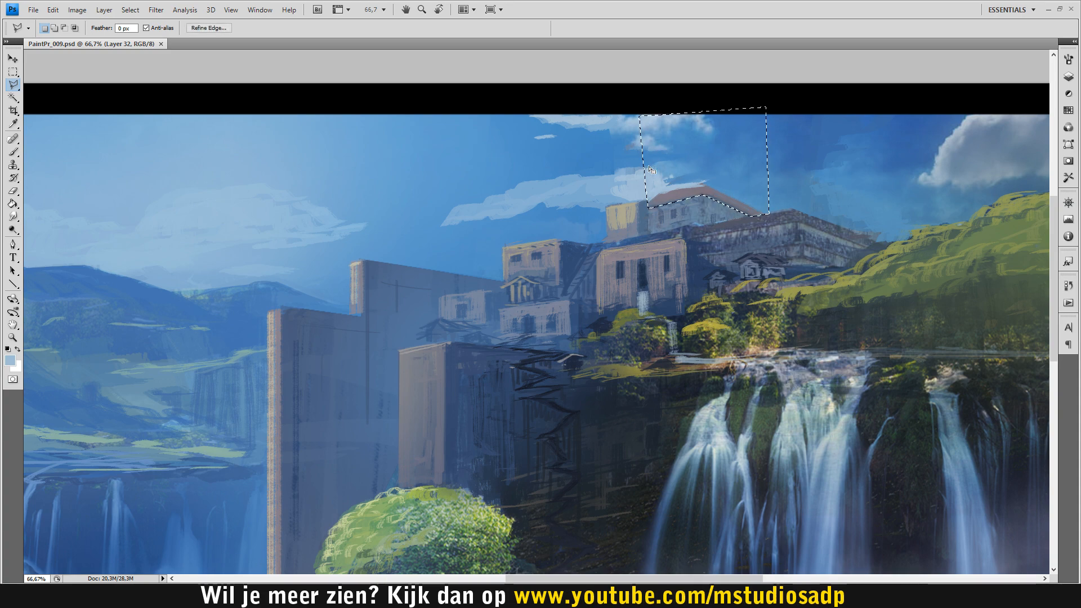
Paint out the red roof inside the selection with sampled sky and cloud blues, and clear the selection.
key("b")
left_click(749, 183, "alt")
left_click_drag(729, 206, 755, 212)
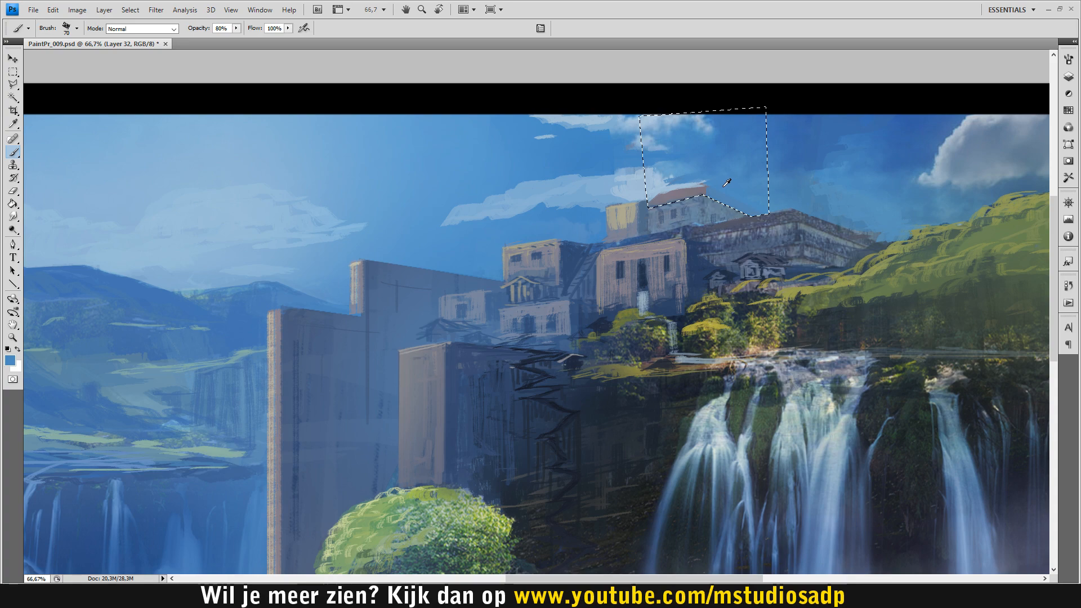
mouse_move(681, 191)
left_mouse_down()
mouse_move(653, 205)
mouse_move(689, 190)
mouse_move(666, 149)
mouse_move(665, 182)
mouse_move(703, 187)
mouse_move(671, 191)
mouse_move(718, 187)
mouse_move(658, 192)
mouse_move(700, 183)
mouse_move(674, 141)
mouse_move(686, 176)
mouse_move(716, 182)
left_mouse_up()
left_click(656, 181, "alt")
left_click(680, 169, "alt")
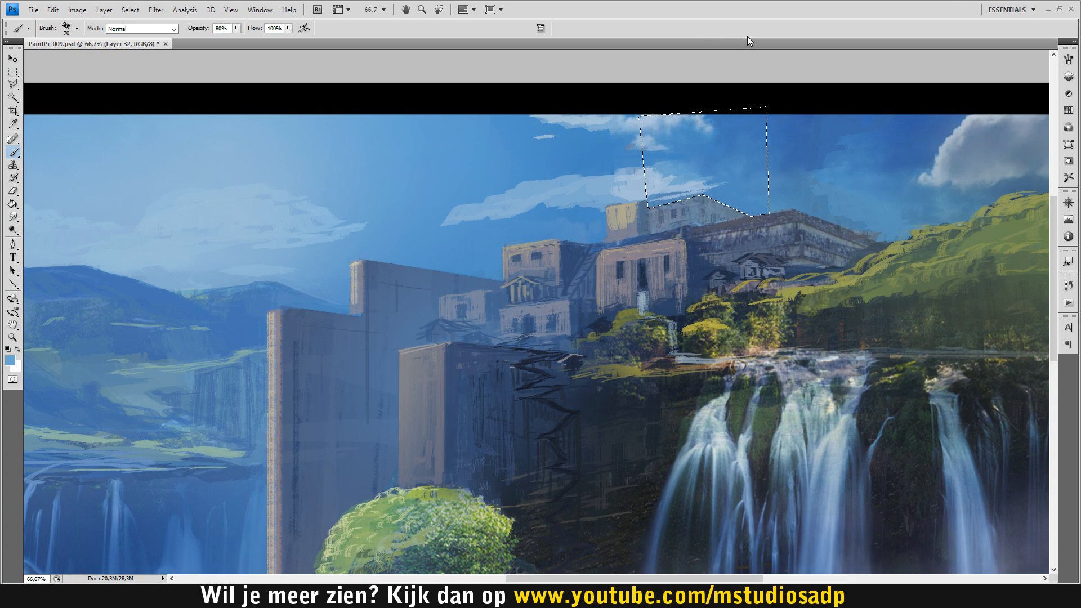
key("m")
key("ctrl+d")
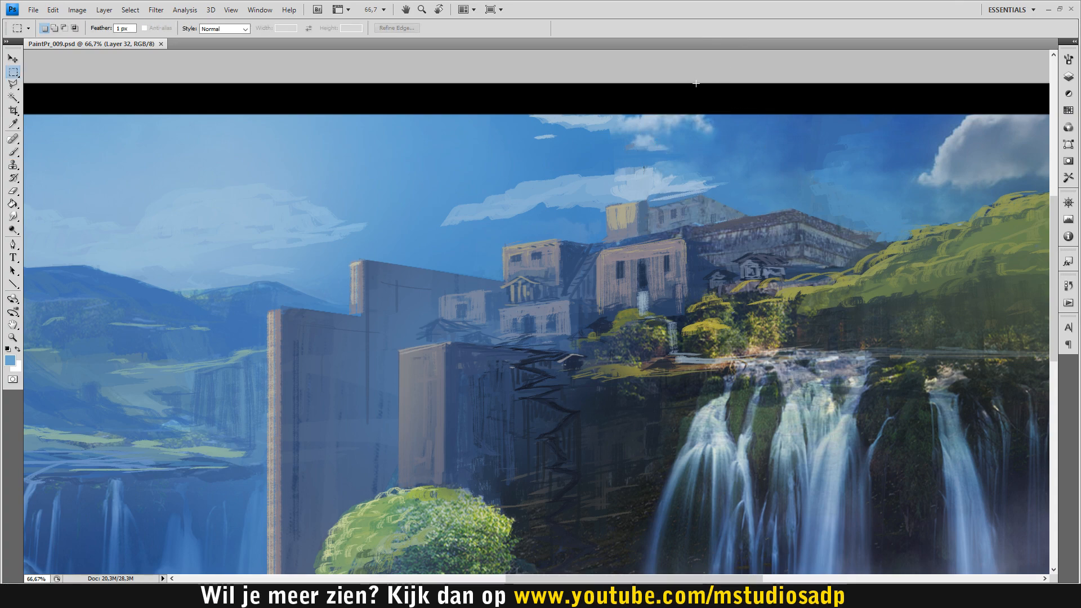
Select the sky above the towers, buildings and green hill with the Polygonal Lasso, tracing the skyline from the distant mountain to the right-hand slope.
key("l")
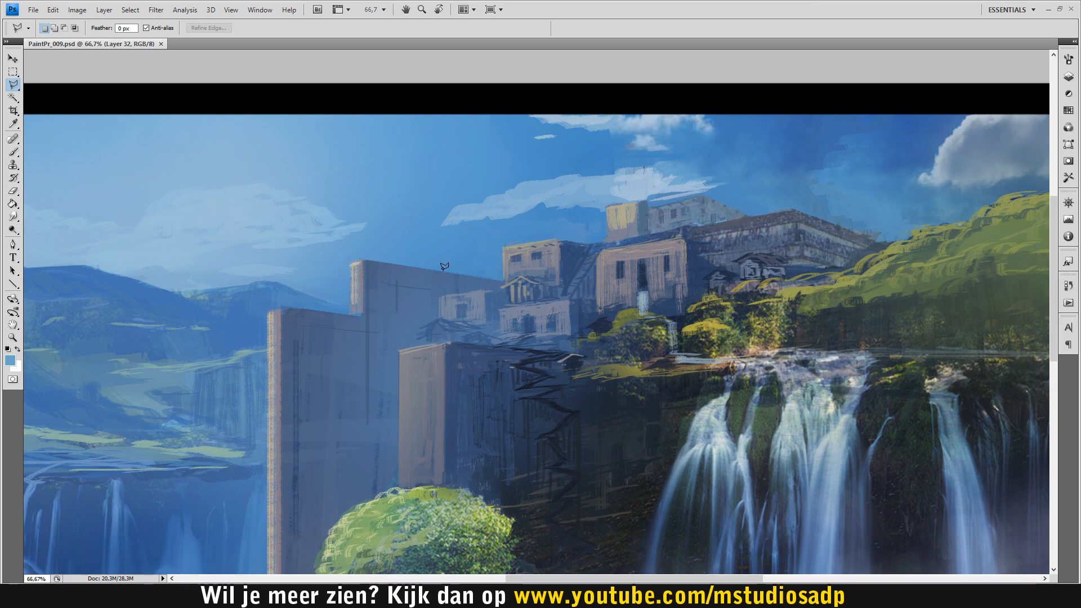
left_click(368, 260)
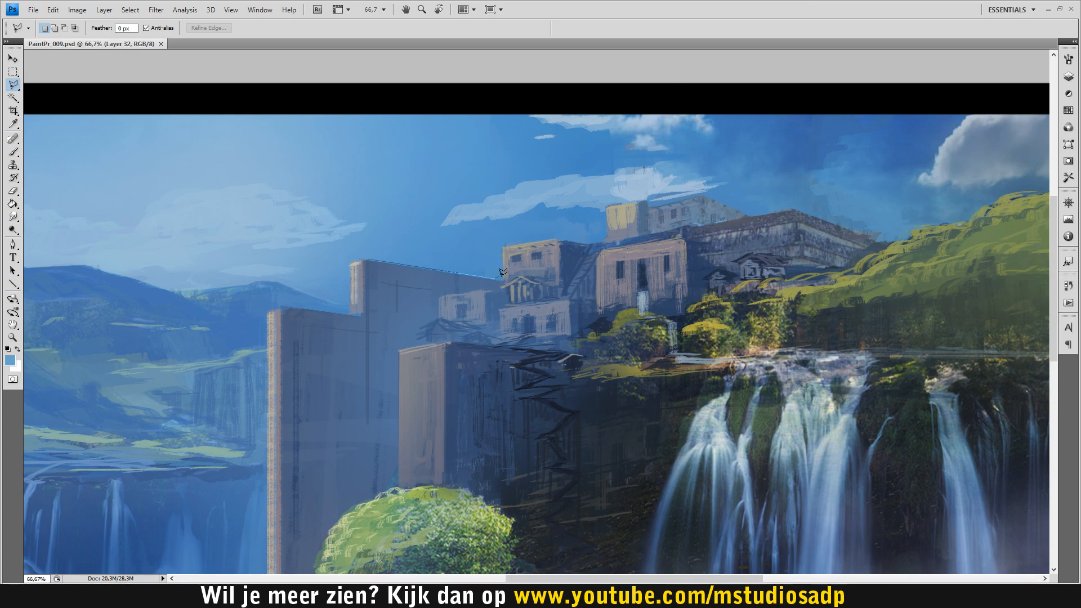
left_click(504, 278)
left_click(559, 238)
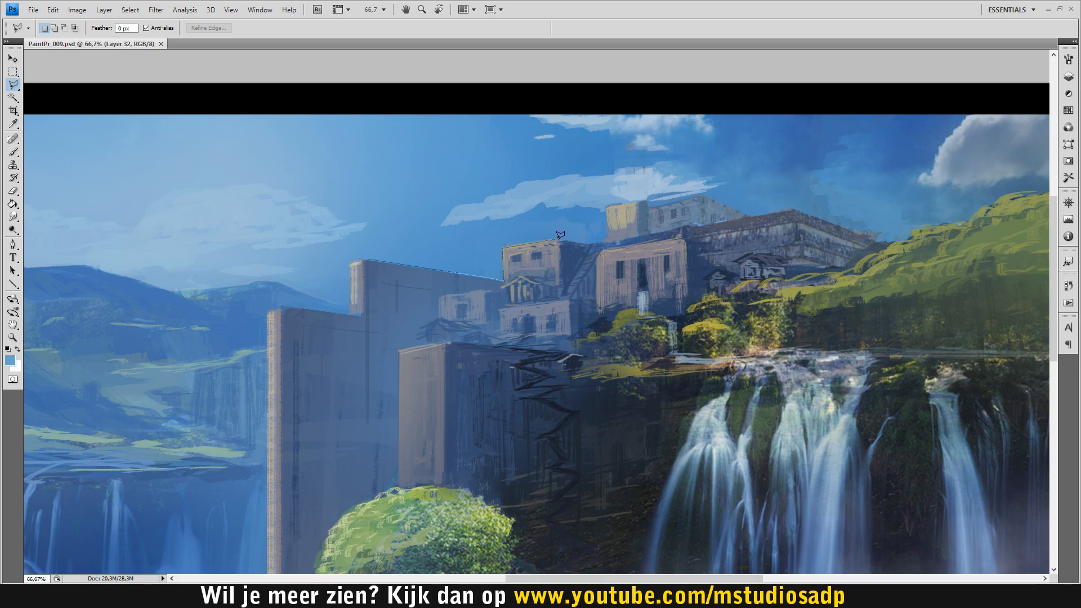
left_click(607, 243)
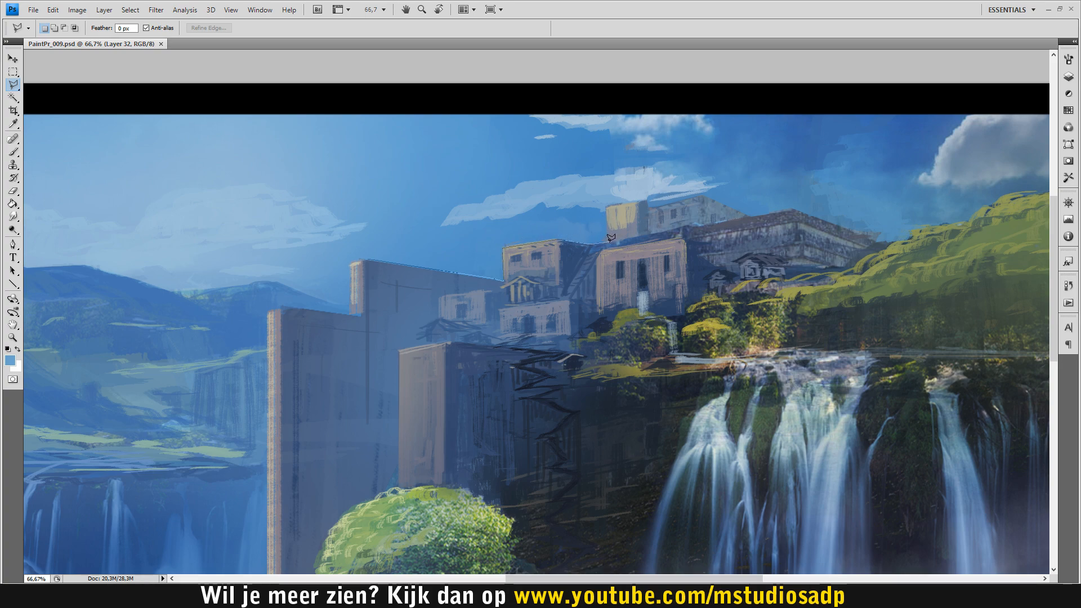
left_click(606, 204)
left_click(648, 207)
left_click(700, 196)
left_click(749, 217)
left_click(793, 210)
left_click(885, 242)
left_click(925, 226)
left_click(956, 223)
left_click(971, 218)
left_click(979, 208)
left_click(995, 202)
left_click(1008, 190)
left_click(1013, 190)
left_click(982, 80)
left_click(207, 107)
left_click(227, 287)
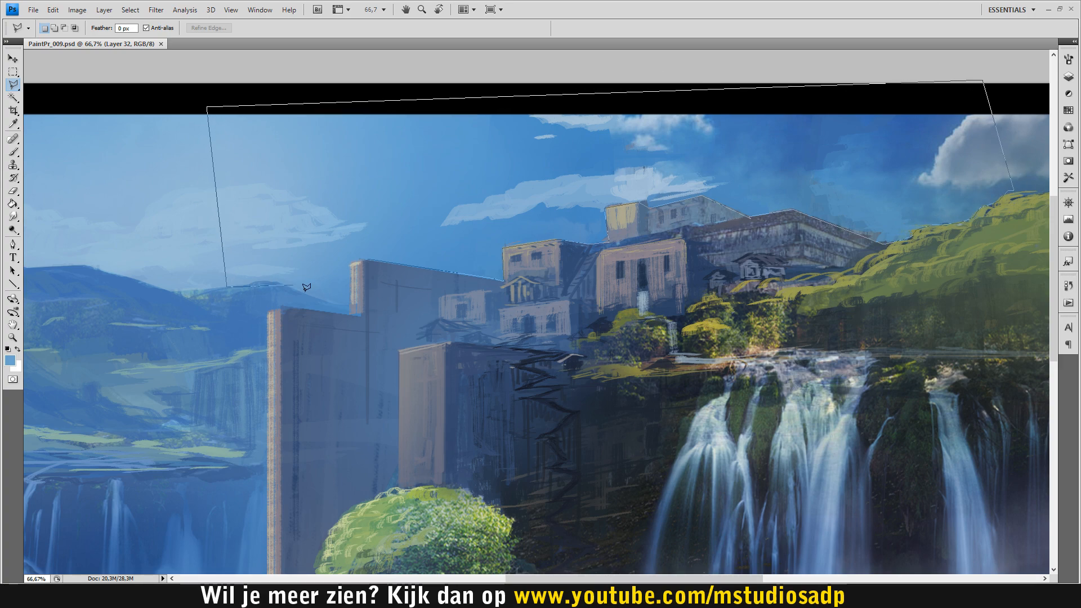
left_click(349, 308)
left_click(349, 262)
left_click(369, 253)
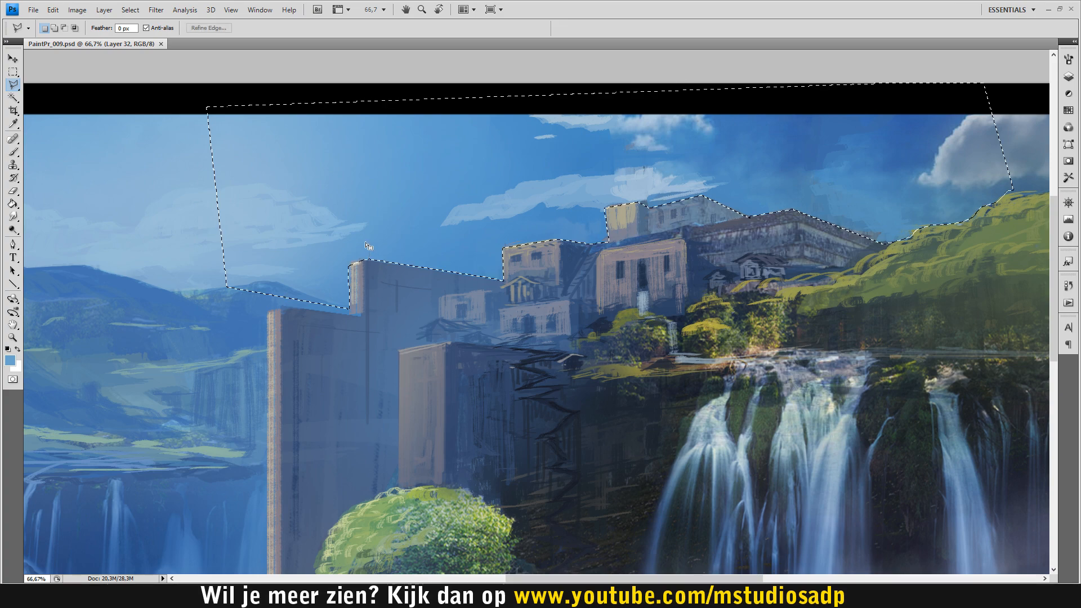
key("z")
left_click(622, 345, "alt")
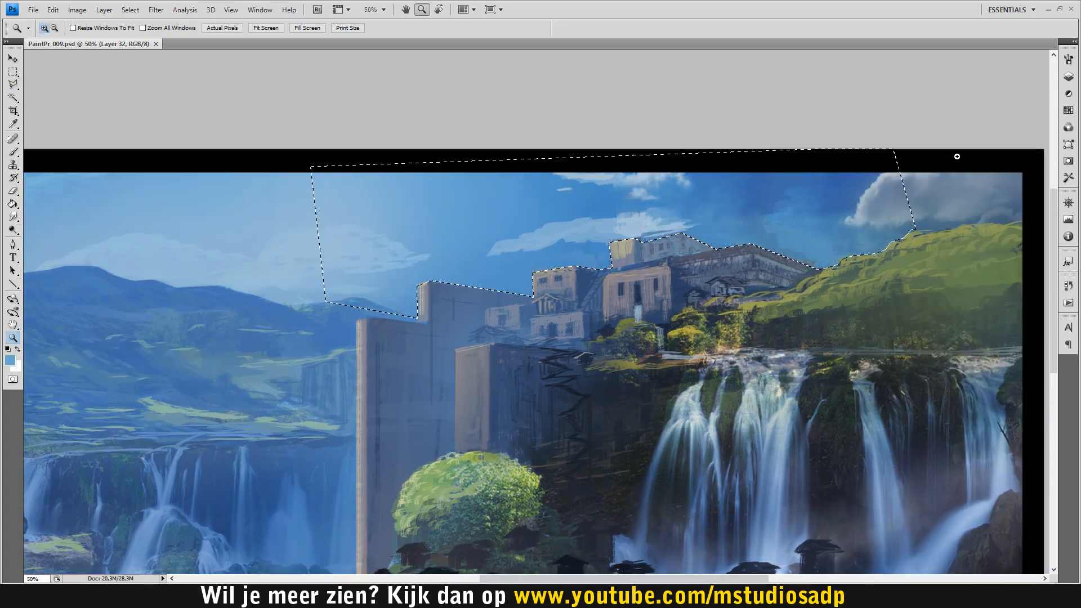
Brush sampled sky blue on Layer 32 over the sky between the central clouds and the grey cloud, inside the selection.
key("b")
left_click(1065, 66)
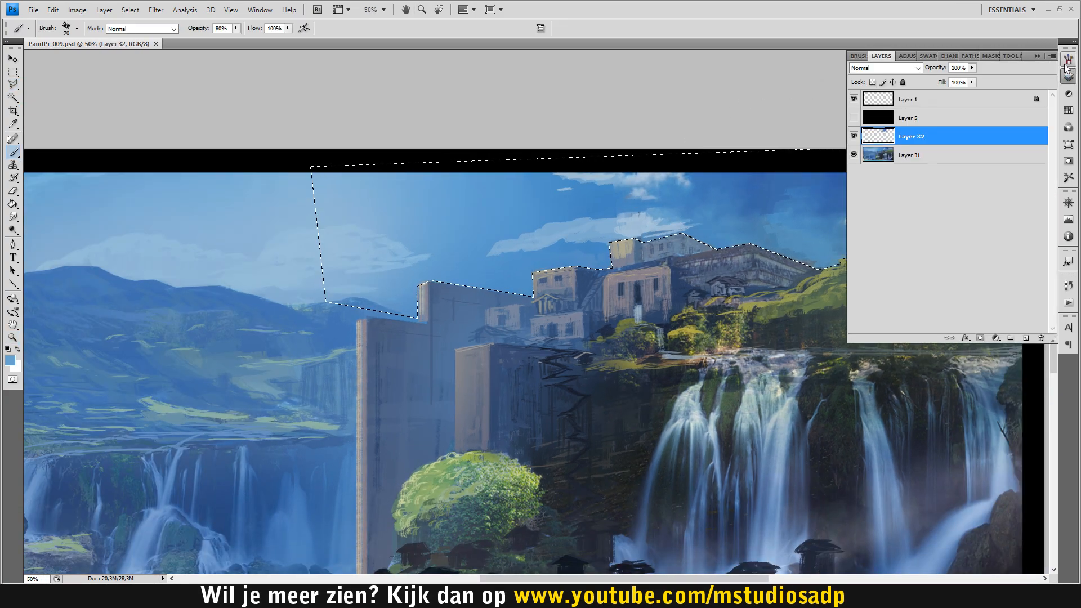
left_click(1069, 79)
left_click(808, 205, "alt")
left_click_drag(797, 224, 773, 198)
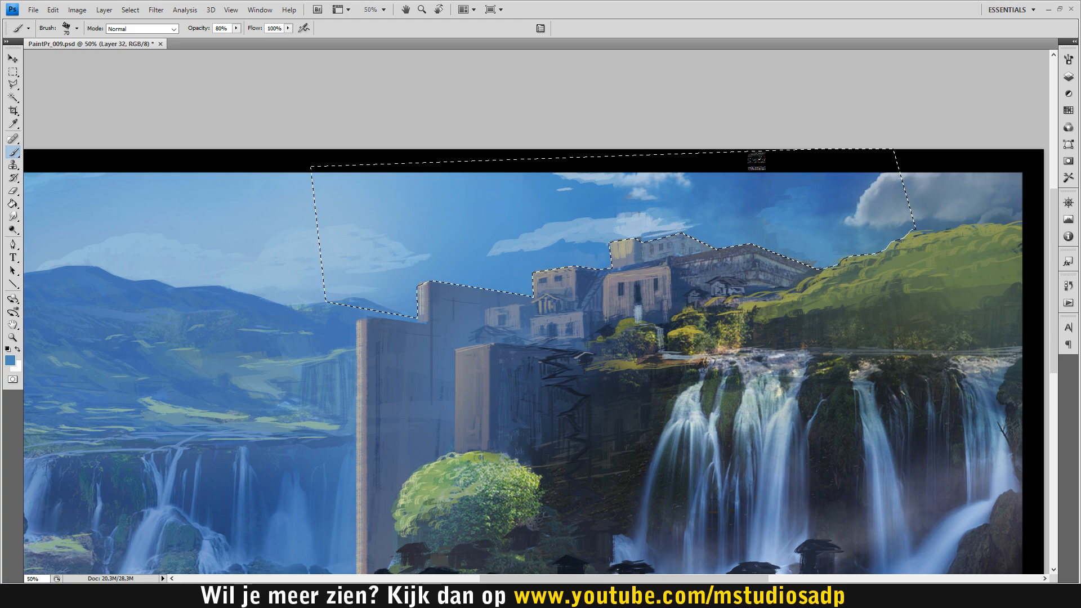
Smooth the sky above the buildings with sampled blues and cloud tones, using a 125 px brush at 40% opacity.
key("bracketright")
key("bracketright")
key("bracketright")
key("bracketright")
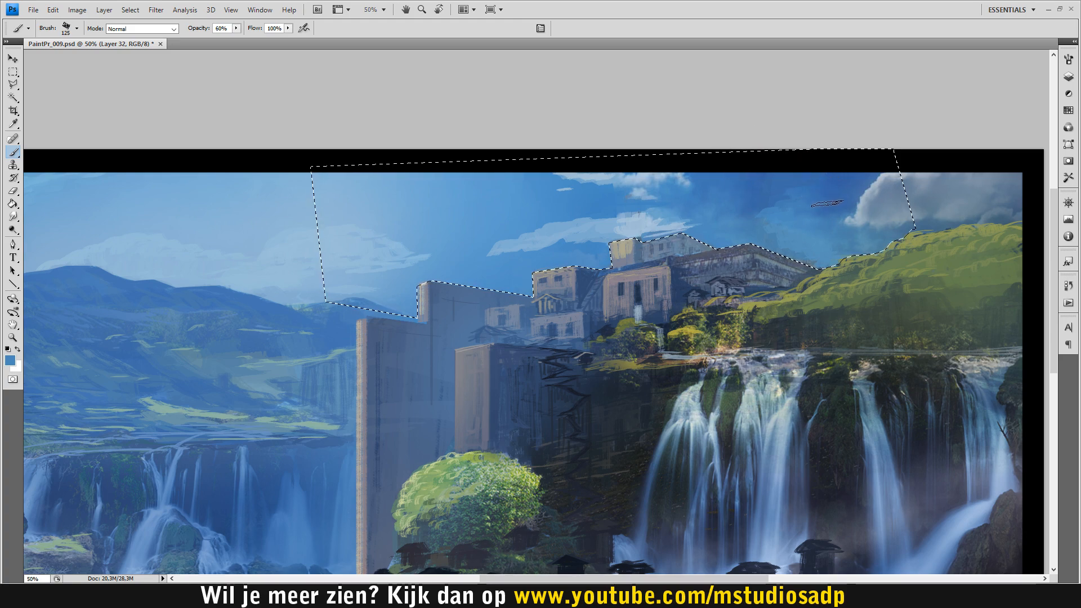
key("4")
left_click(783, 212, "alt")
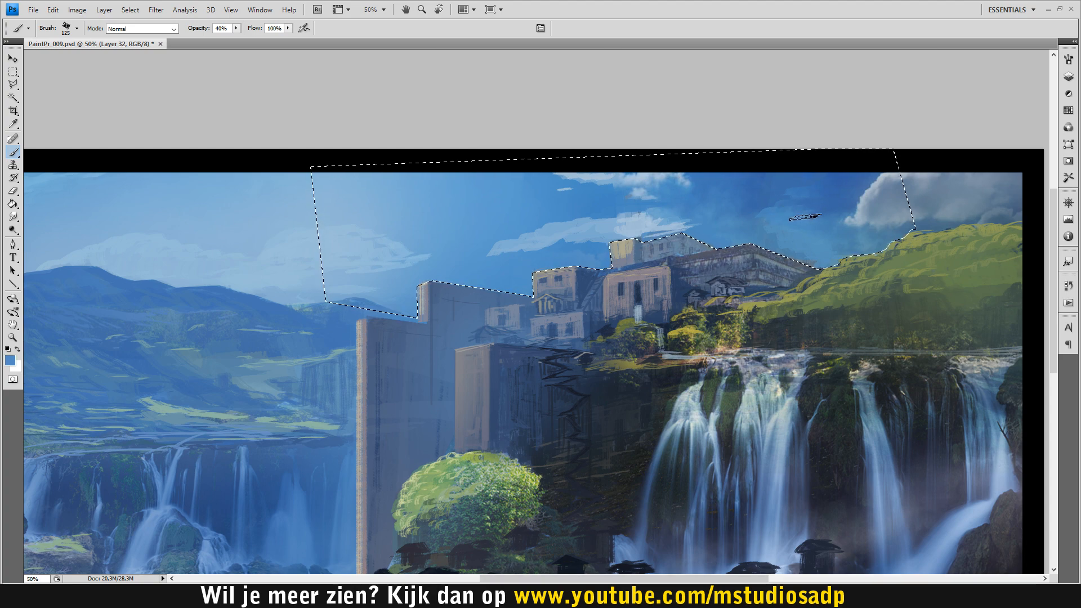
left_click(778, 198, "alt")
left_click(867, 212, "alt")
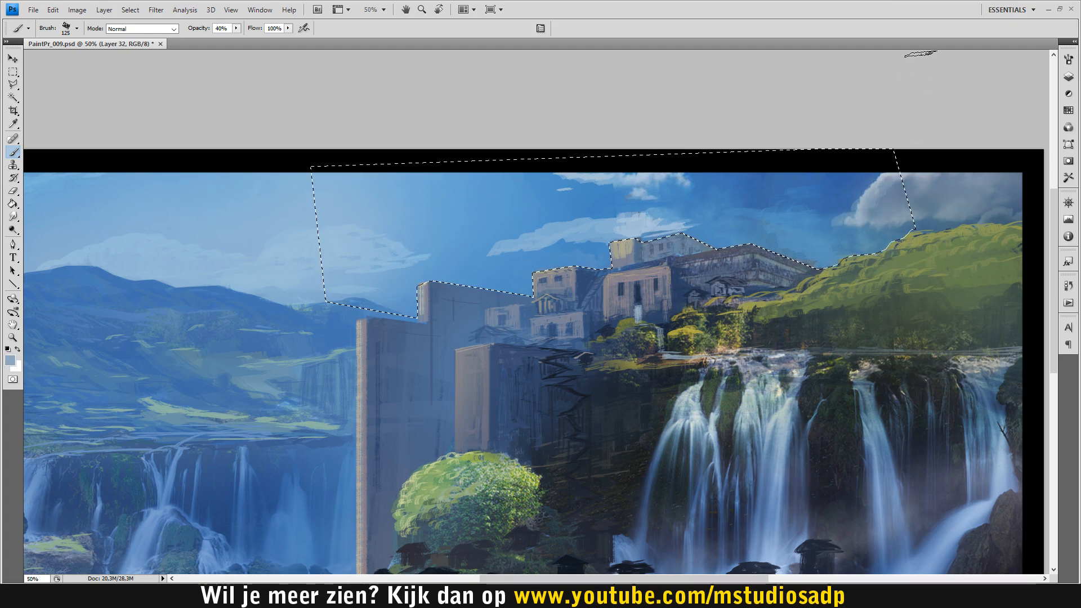
left_click(788, 231, "alt")
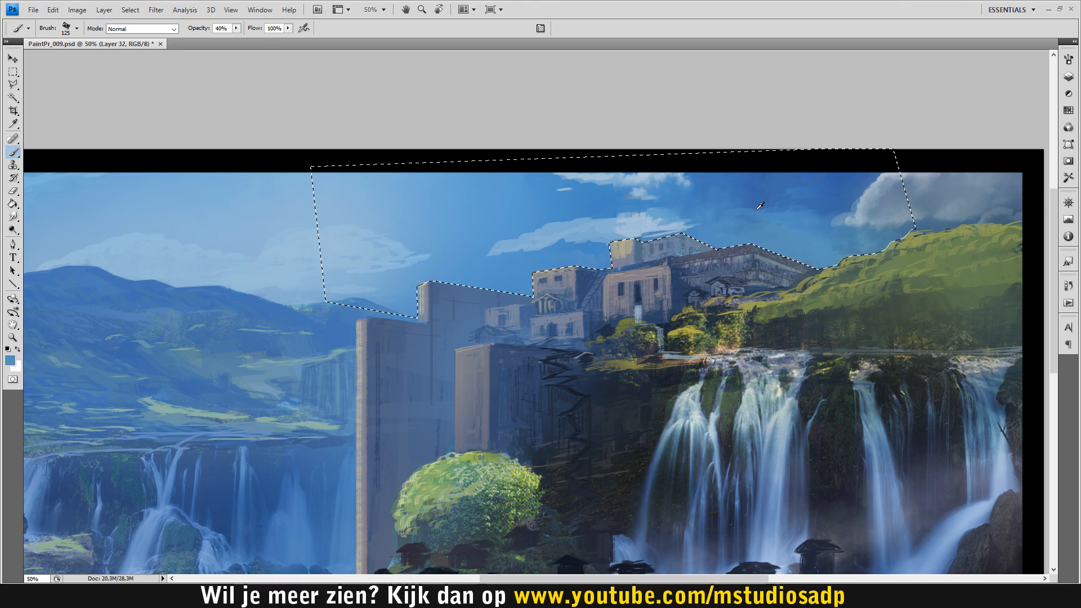
left_click(767, 193, "alt")
left_click(784, 207, "alt")
left_click(495, 236, "alt")
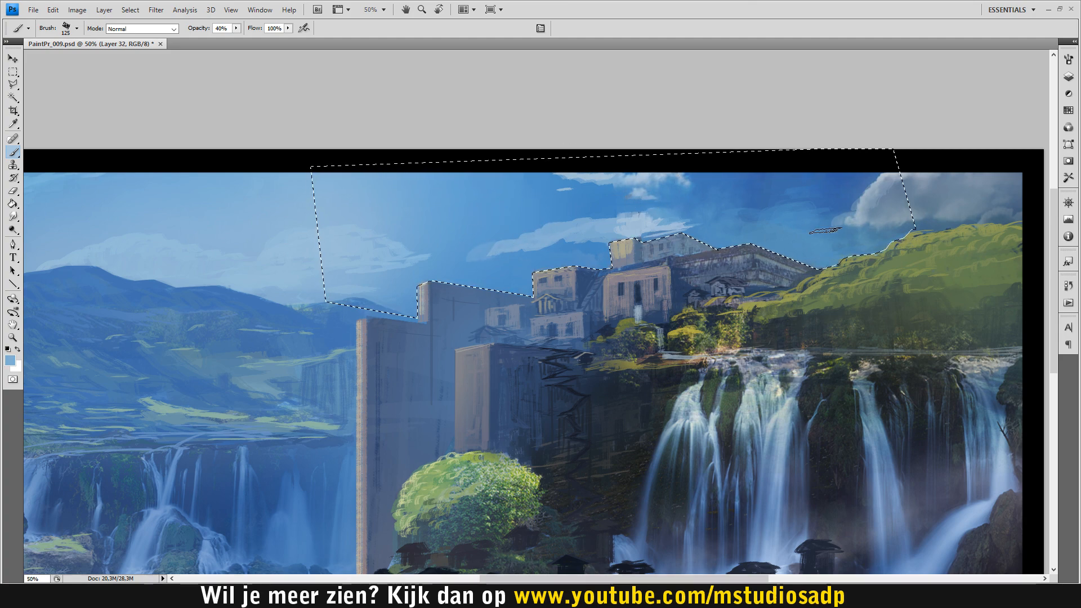
Paint a wispy cloud bank extending from the grey cloud toward the buildings with sampled cloud greys at 80% opacity.
left_click(885, 194, "alt")
mouse_move(861, 194)
left_mouse_down()
mouse_move(796, 212)
mouse_move(841, 220)
left_mouse_up()
key("8")
left_click(856, 193, "alt")
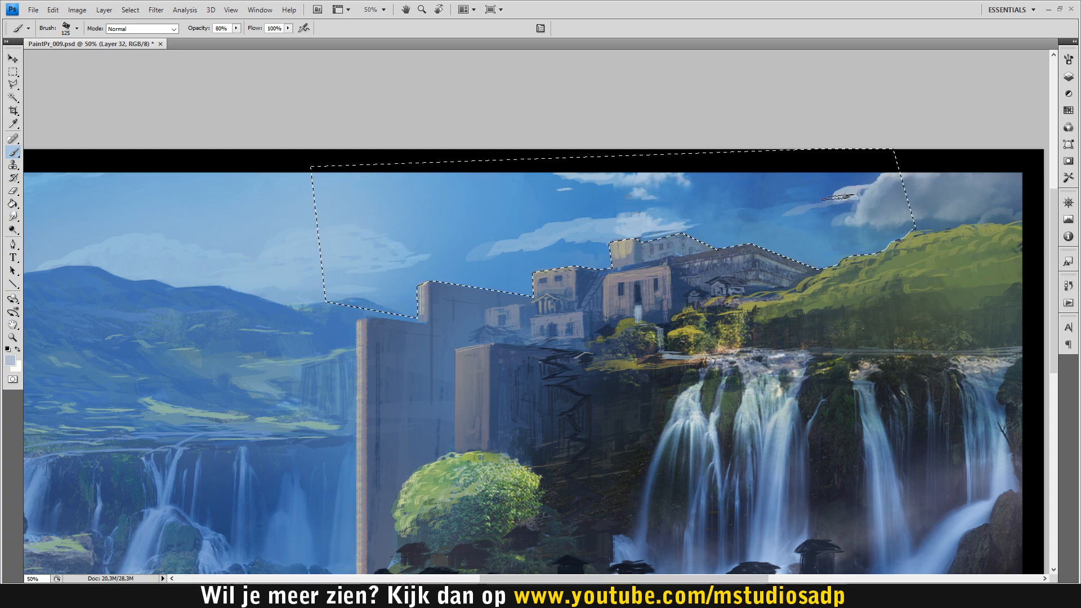
left_click(839, 210, "alt")
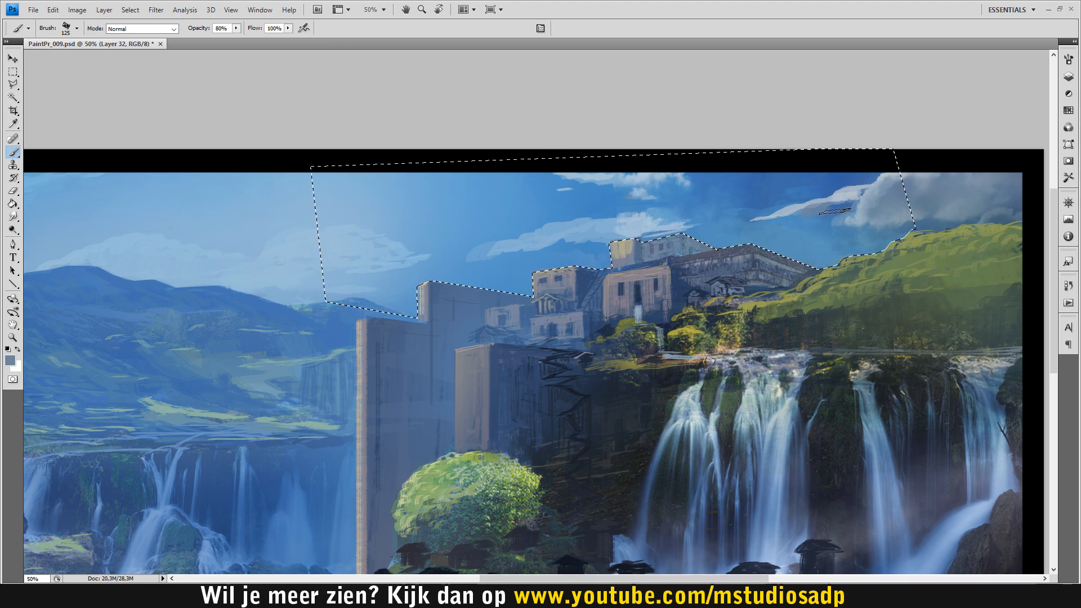
left_click_drag(850, 212, 777, 220)
left_click(863, 215, "alt")
left_click_drag(859, 221, 806, 227)
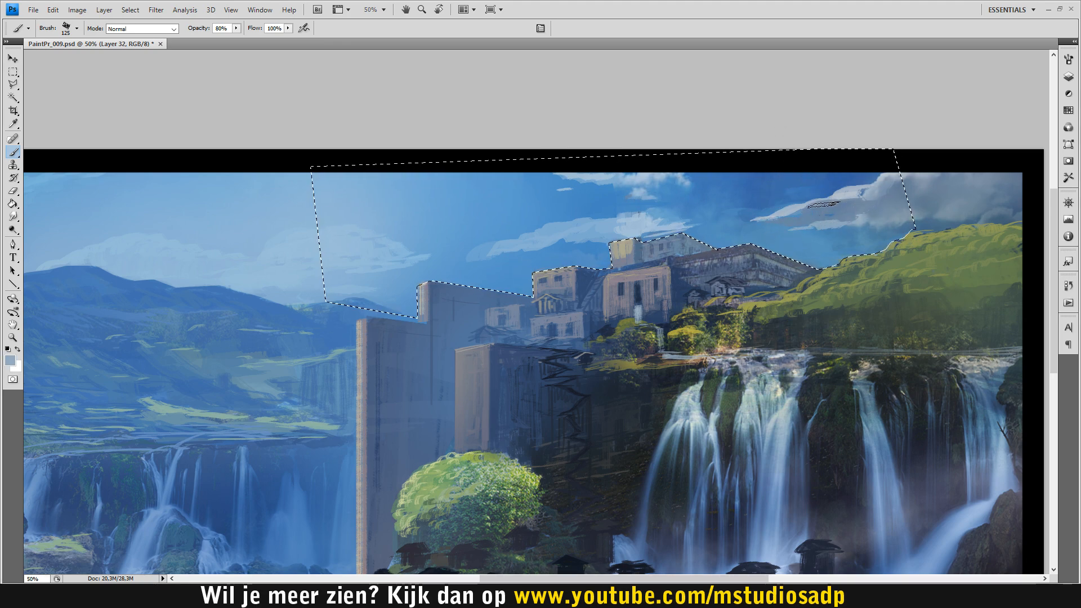
key("alt")
left_click_drag(758, 218, 808, 221)
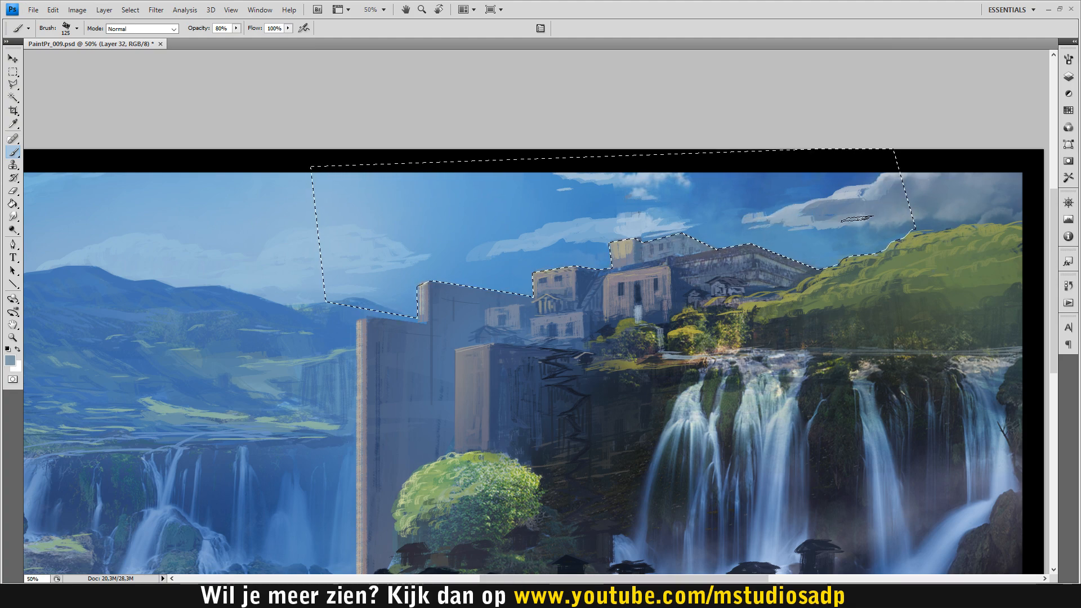
Refine the tip and upper edge of the new cloud bank with a 60 px brush and sampled cloud colours.
left_click(776, 211, "alt")
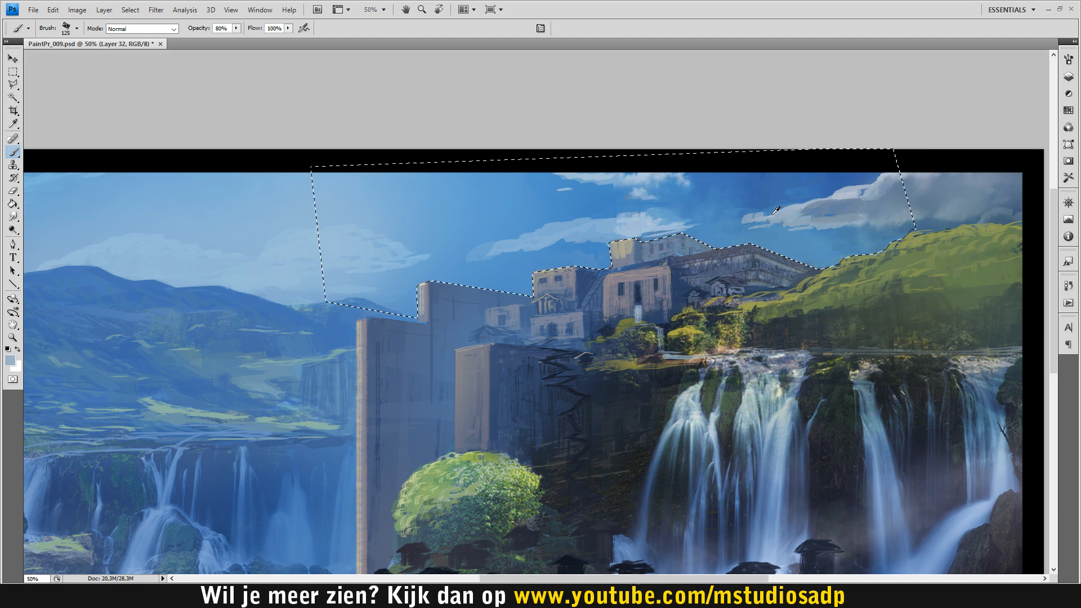
key("bracketleft")
key("bracketleft")
key("bracketleft")
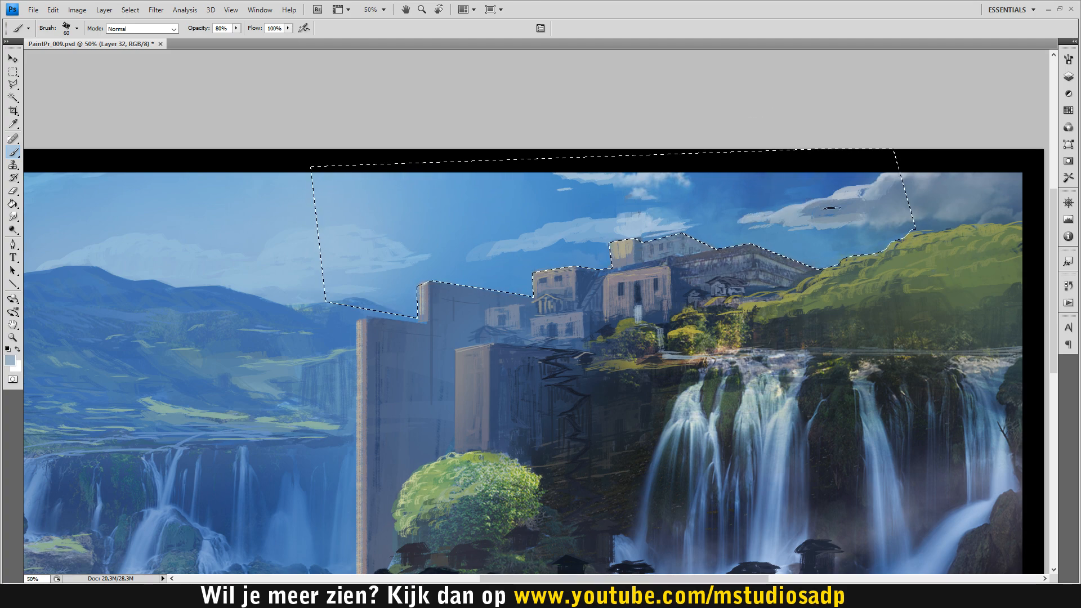
left_click(819, 206, "alt")
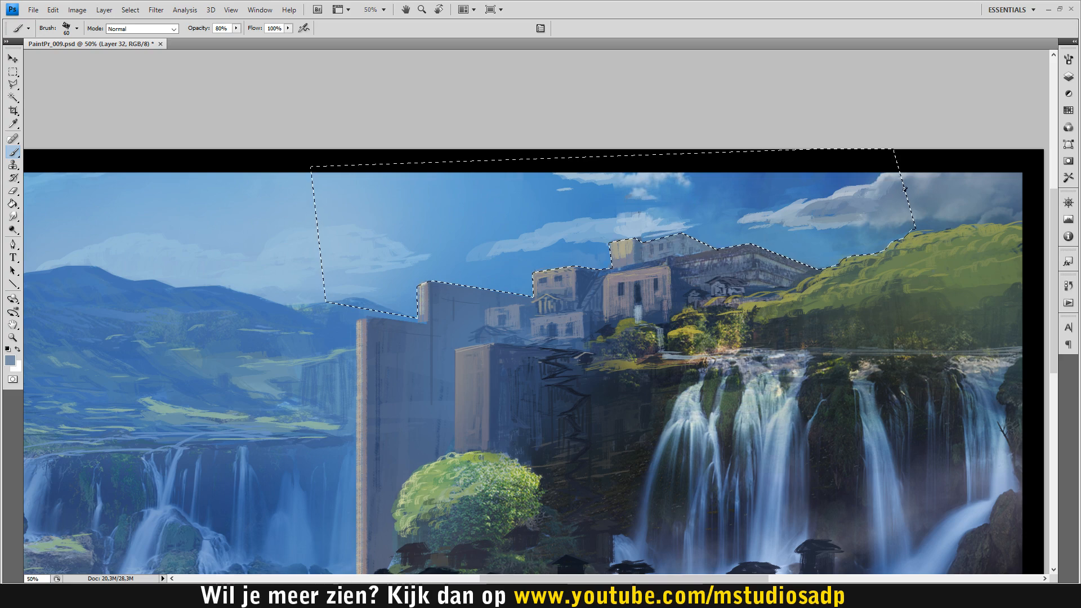
Brighten and sharpen the central cloud above the buildings and the small clouds over it with sampled light cloud tones.
left_click(628, 213, "alt")
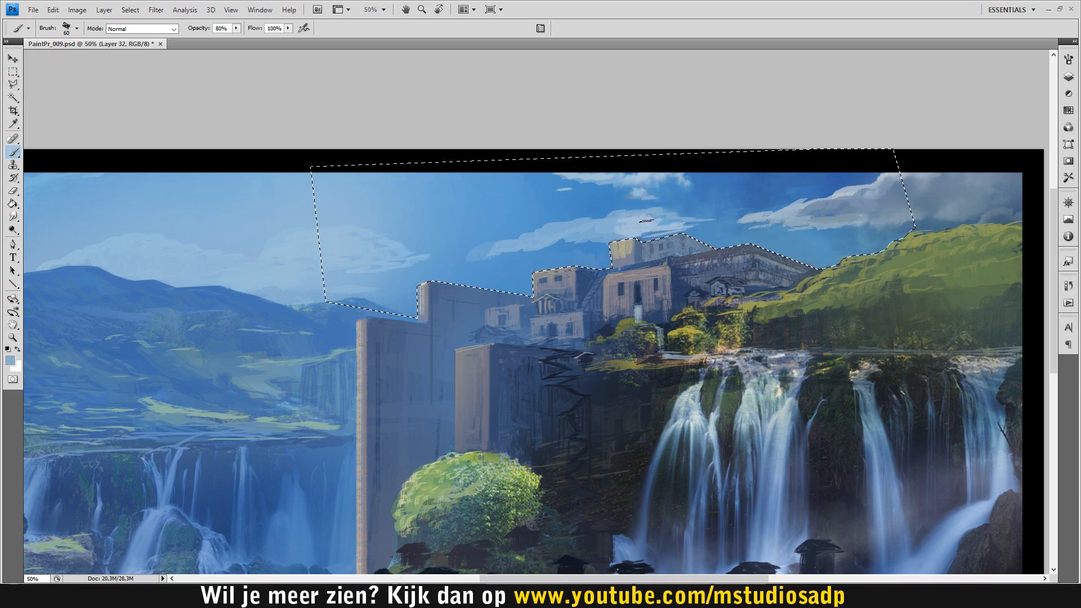
left_click_drag(861, 215, 828, 215)
left_click(804, 206, "alt")
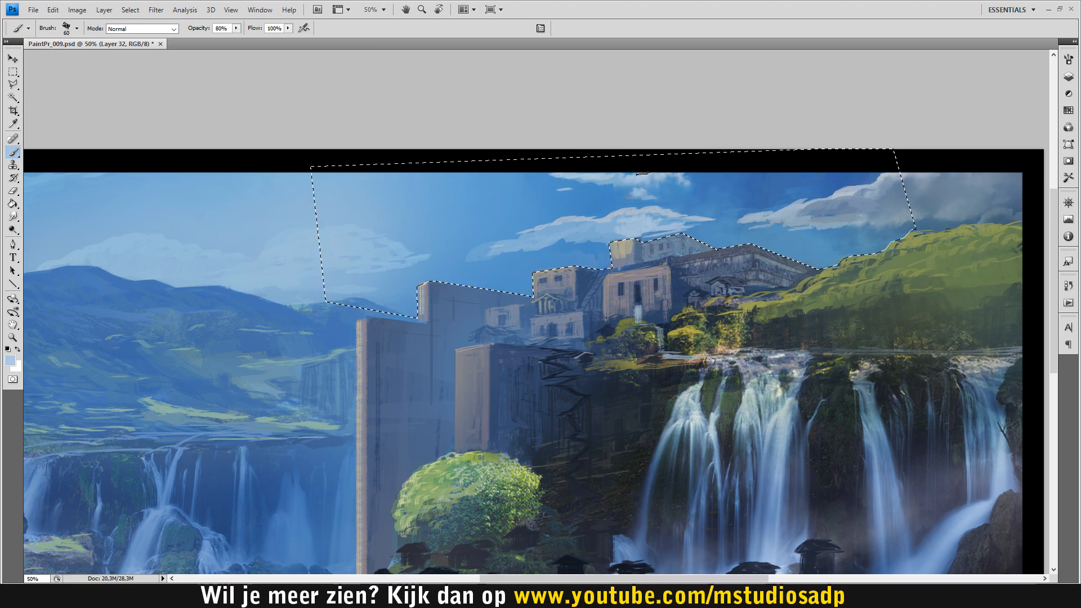
left_click(602, 185, "alt")
left_click(614, 181, "alt")
left_click(638, 196, "alt")
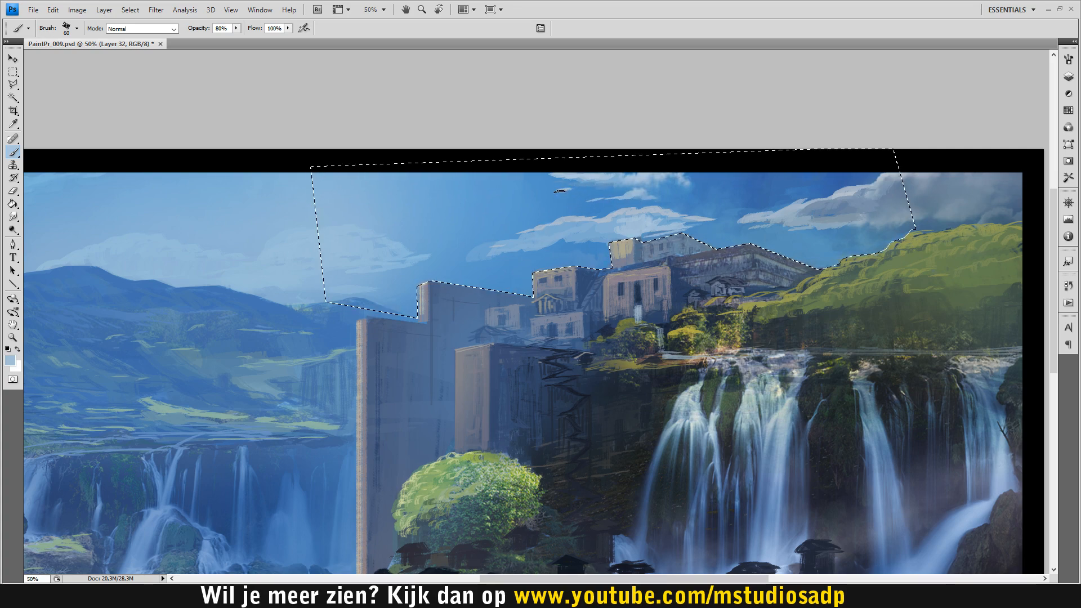
left_click(543, 180, "alt")
Model light and shadow in the cloud bank beside the grey cloud with sampled cloud colours at 40% opacity.
left_click(851, 219, "alt")
left_click(825, 217, "alt")
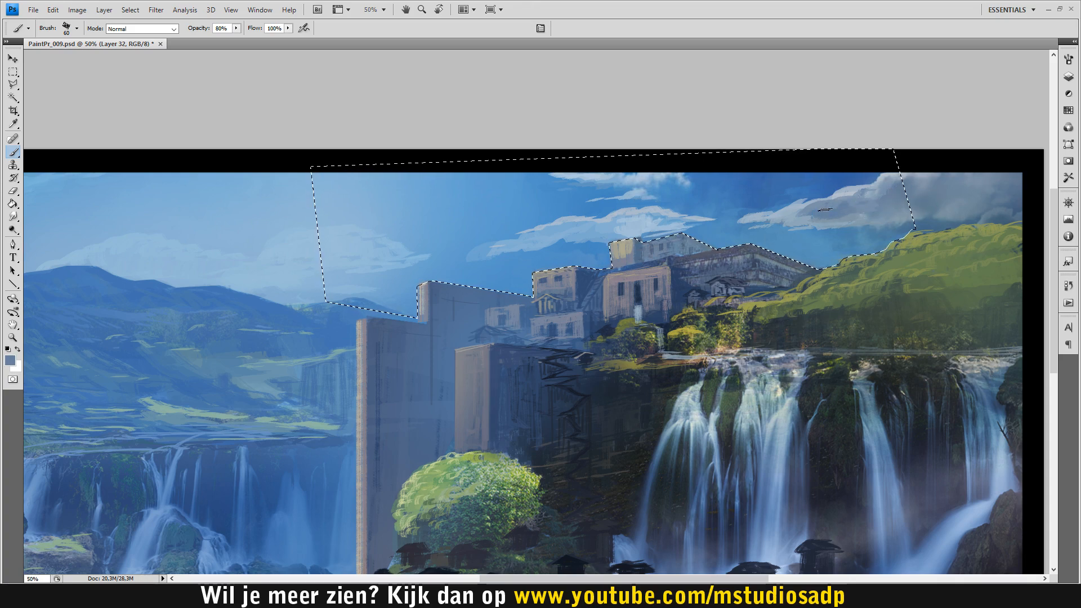
left_click(862, 189, "alt")
key("4")
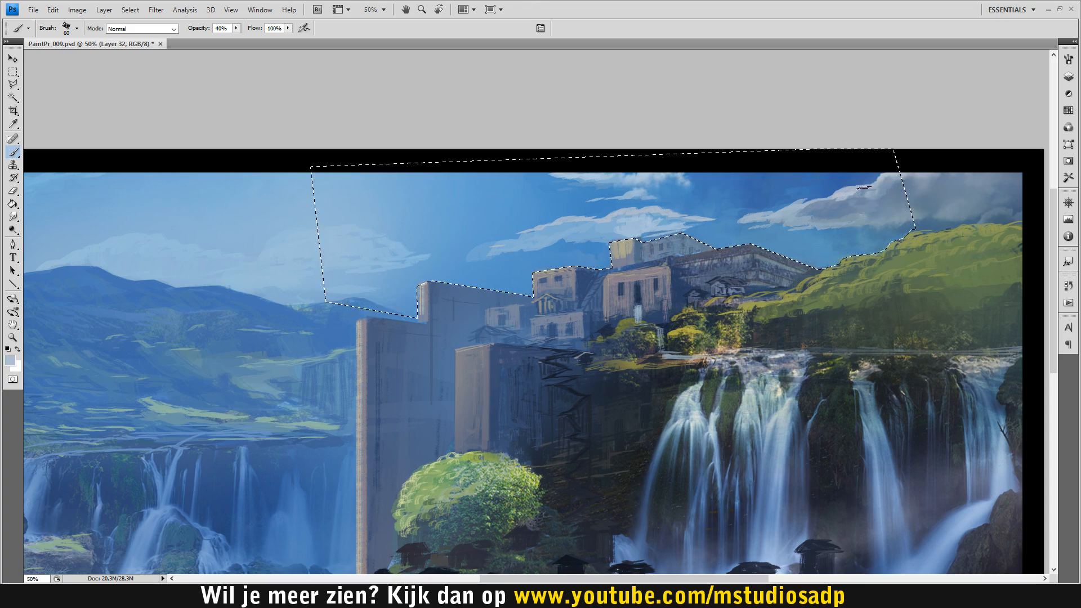
left_click_drag(863, 196, 813, 203)
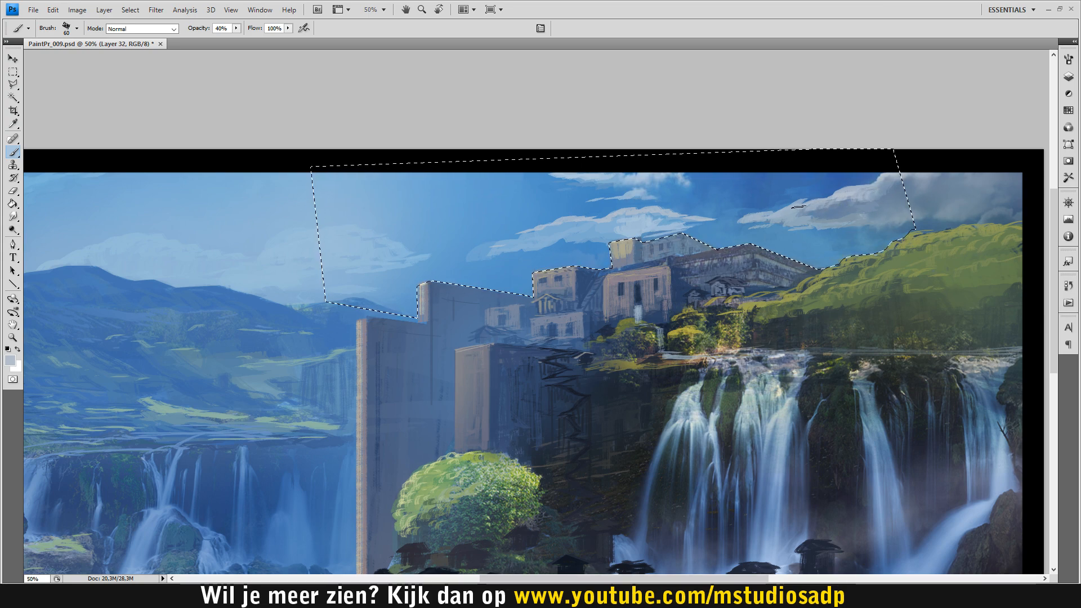
left_click(853, 201, "alt")
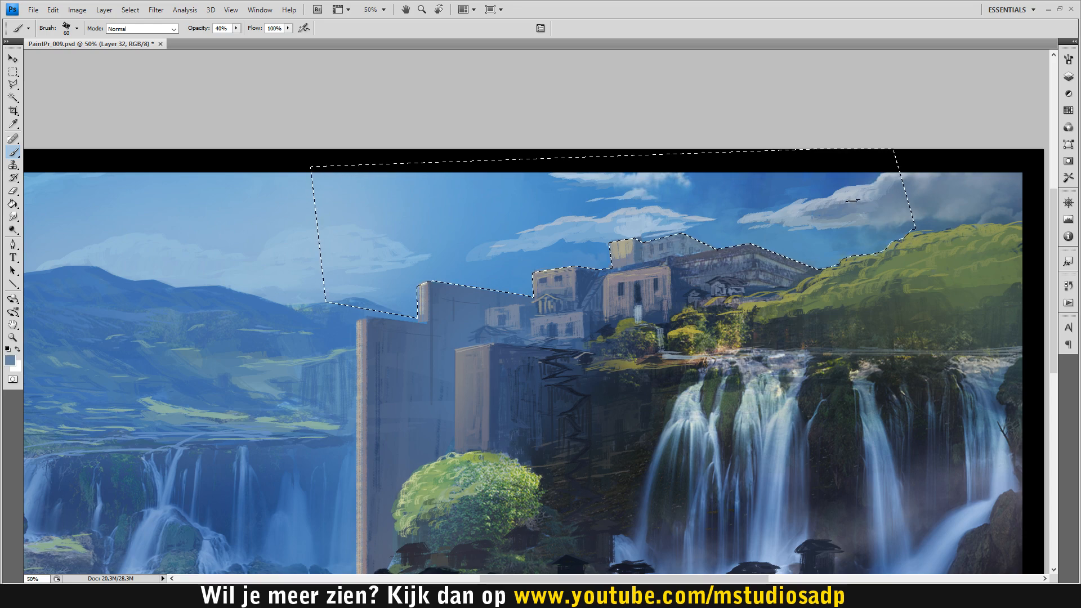
left_click_drag(858, 202, 821, 217)
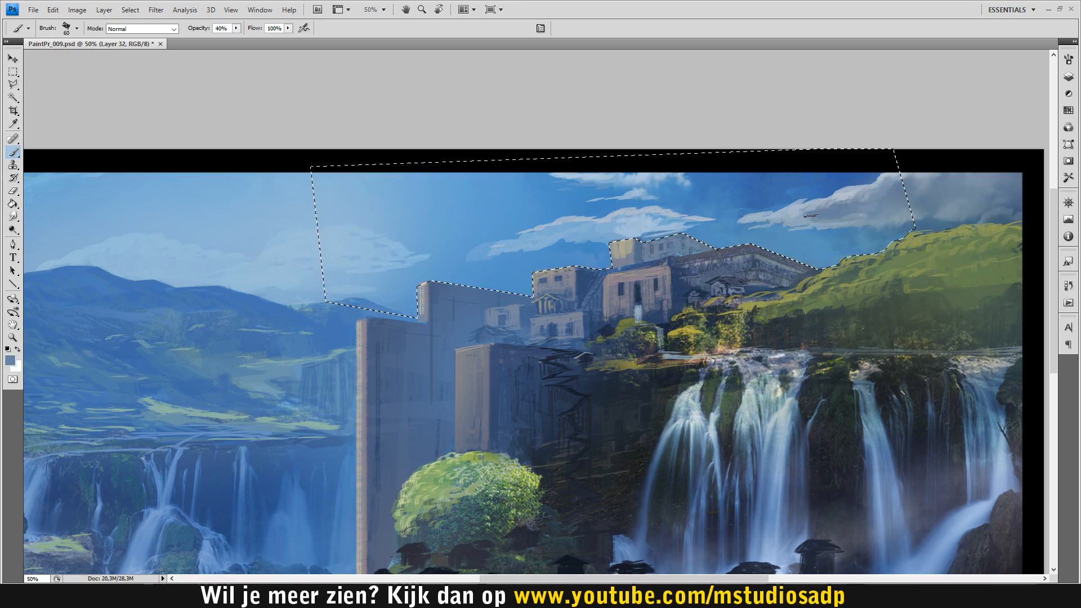
key("alt")
key("alt")
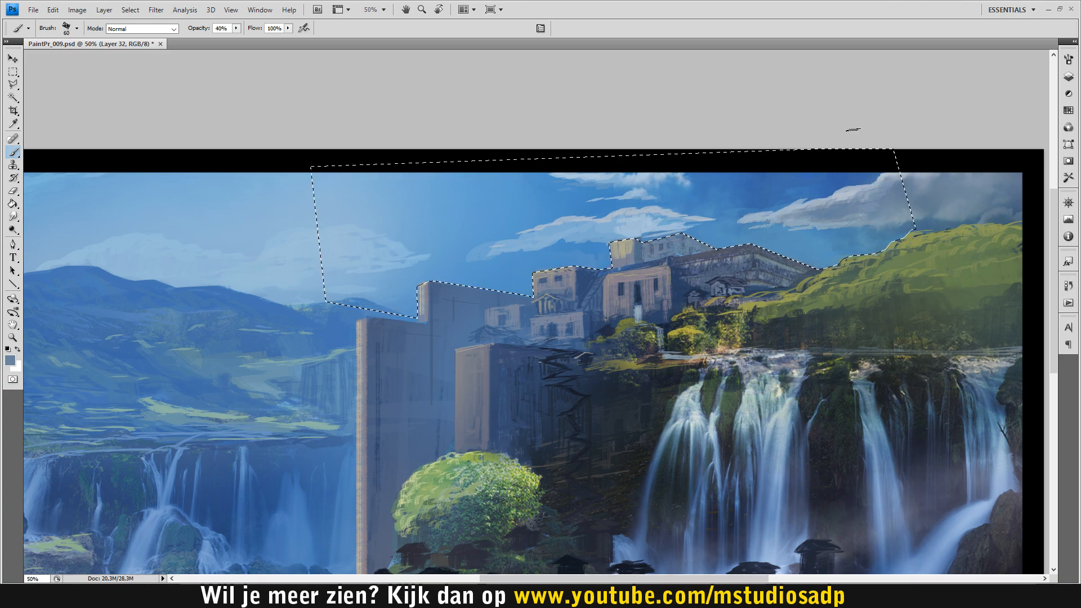
left_click(777, 223, "alt")
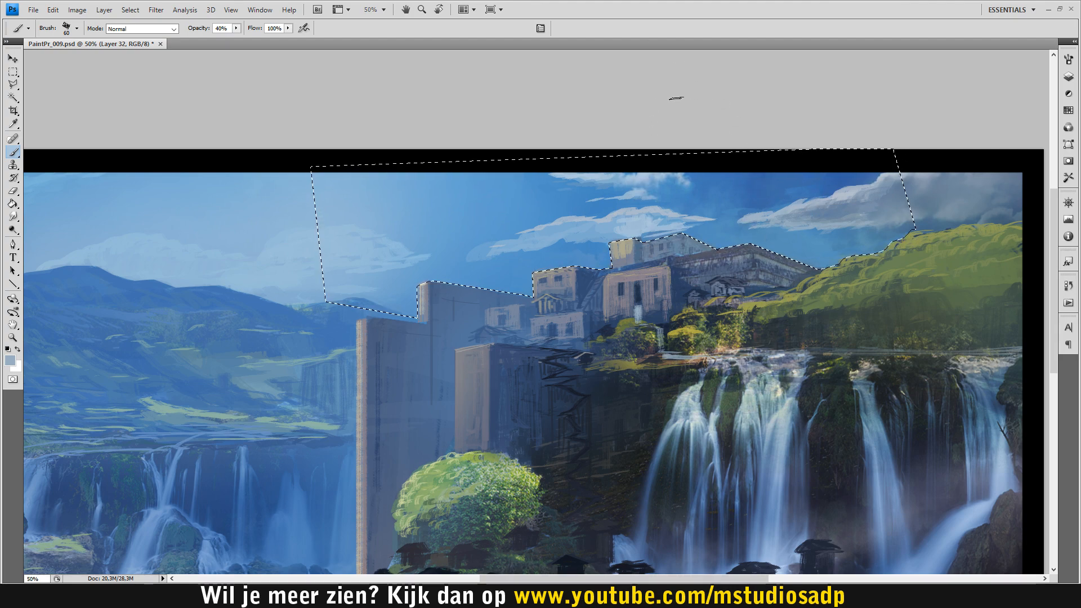
left_click(843, 206, "alt")
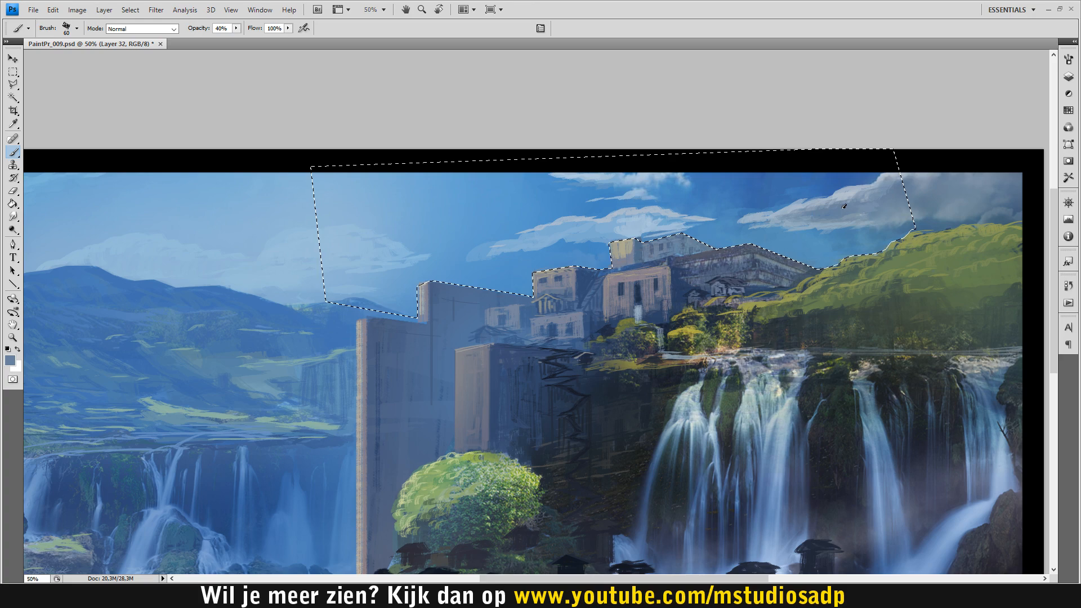
Shade the underside of the central cloud and stretch its wispy ends over the rooftops with sampled blues and greys.
left_click(631, 217, "alt")
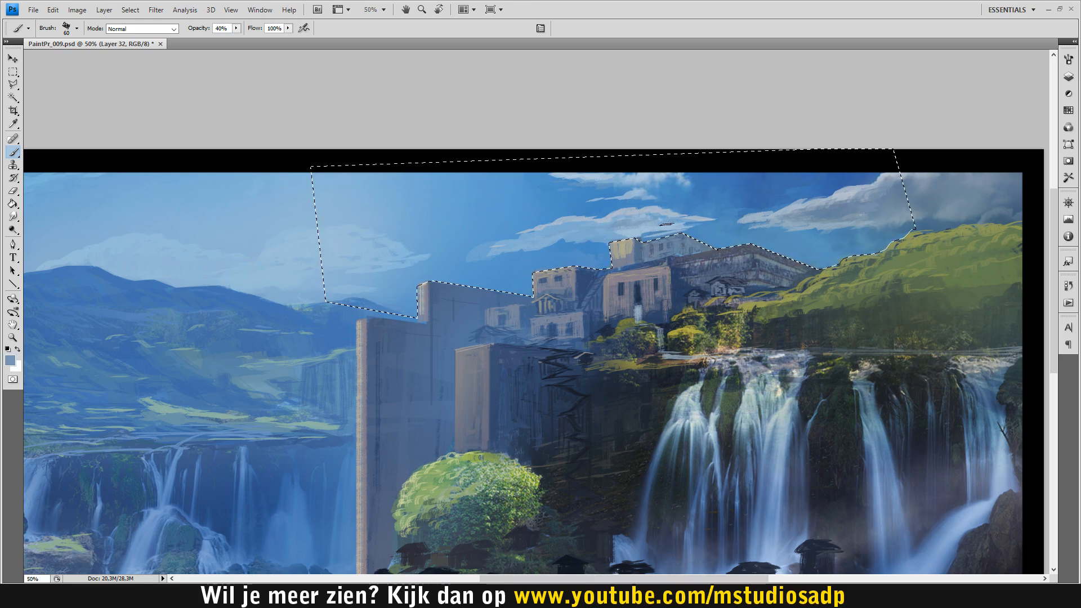
left_click(672, 225, "alt")
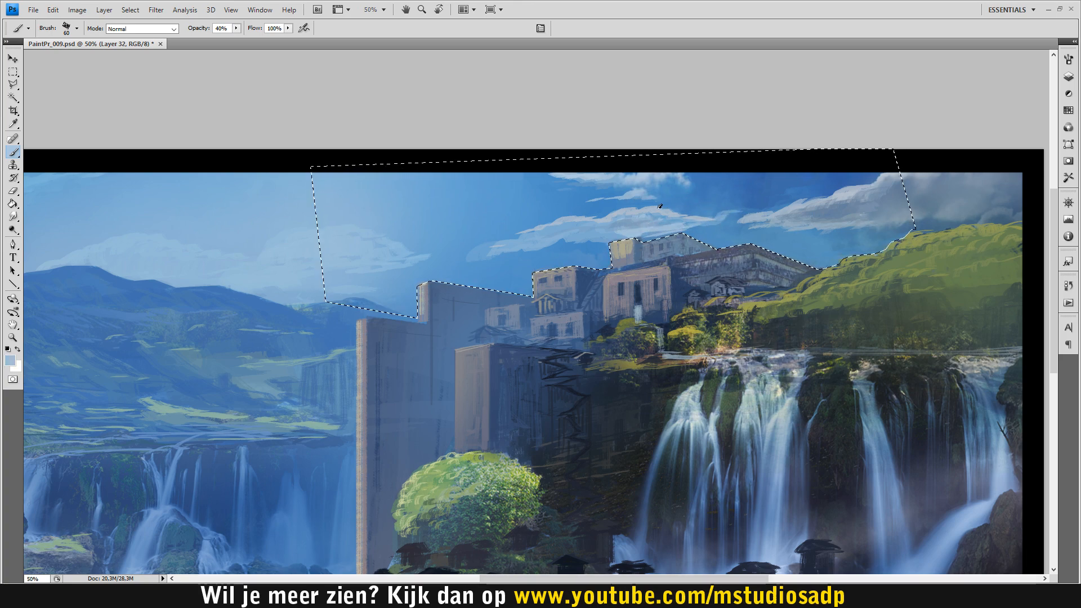
left_click(642, 221, "alt")
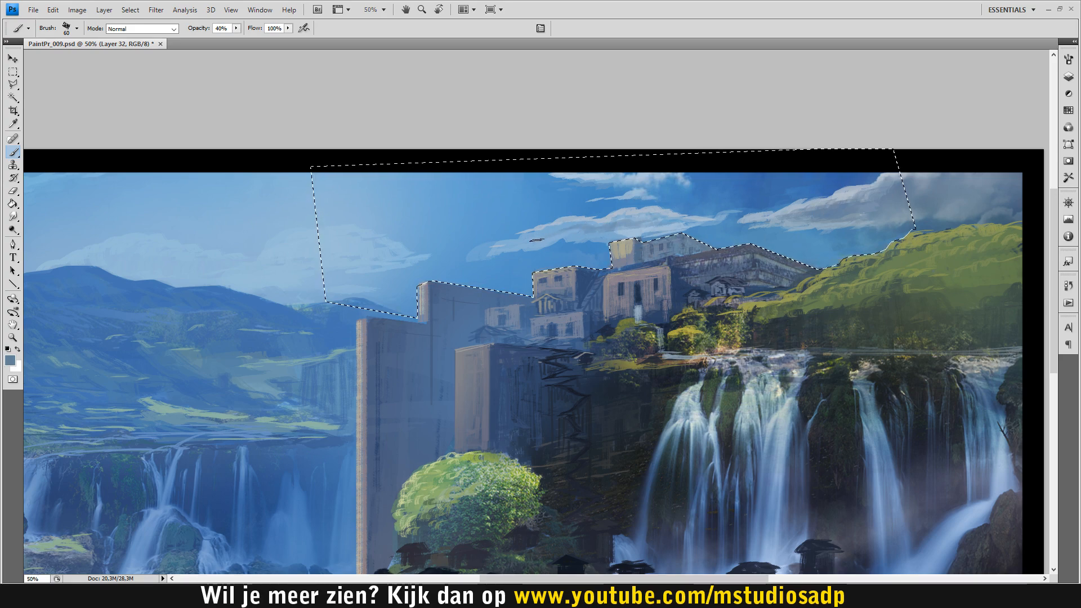
key("alt")
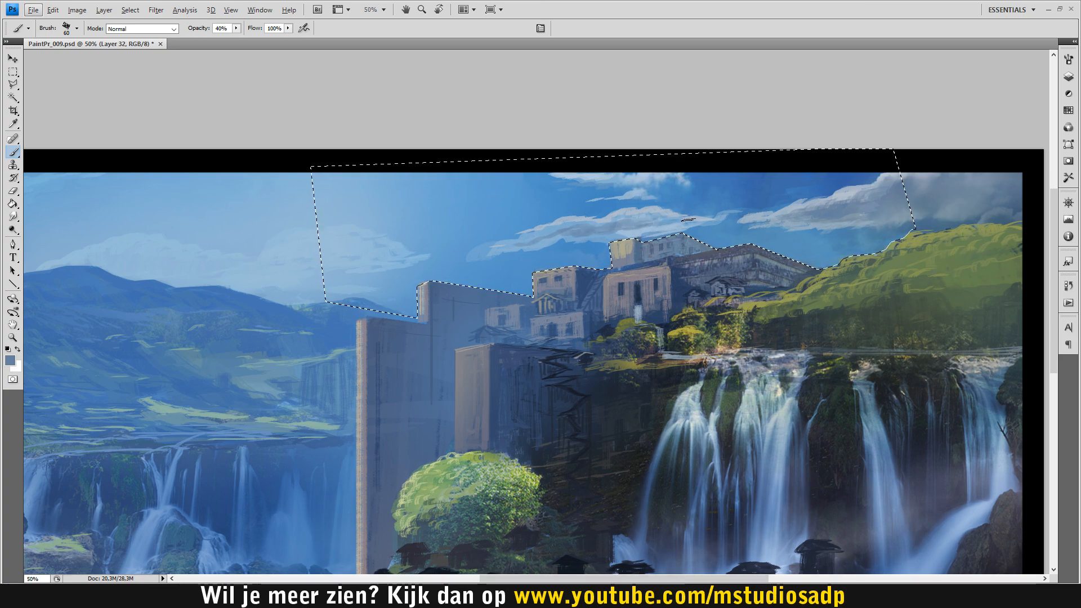
left_click(586, 237, "alt")
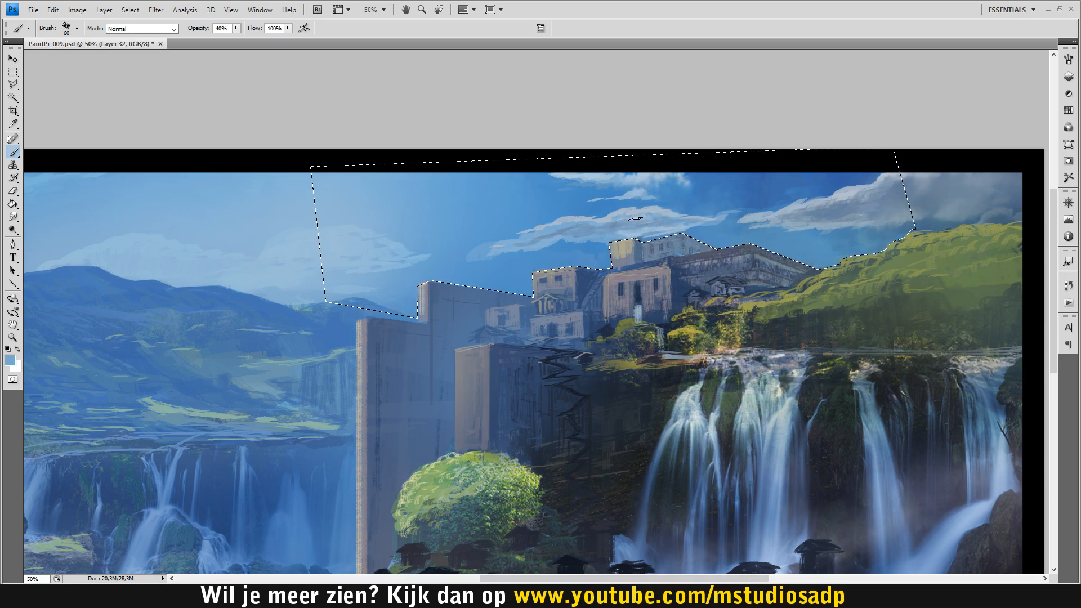
left_click(546, 242, "alt")
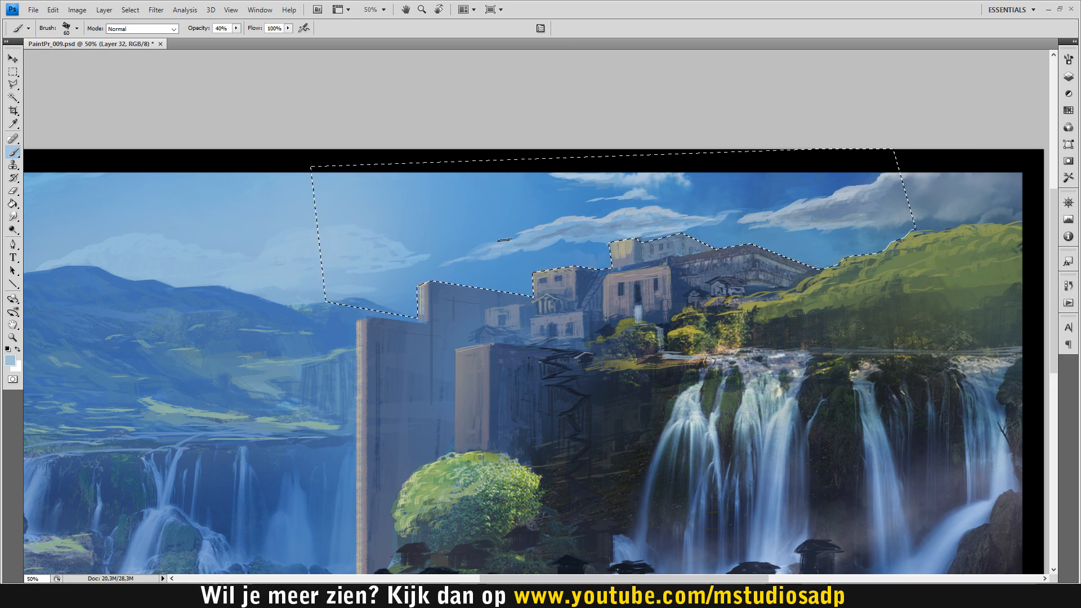
Build up the central cloud's end above the tall tower with sampled cloud and sky tones, and save the painting.
left_click_drag(459, 252, 468, 239)
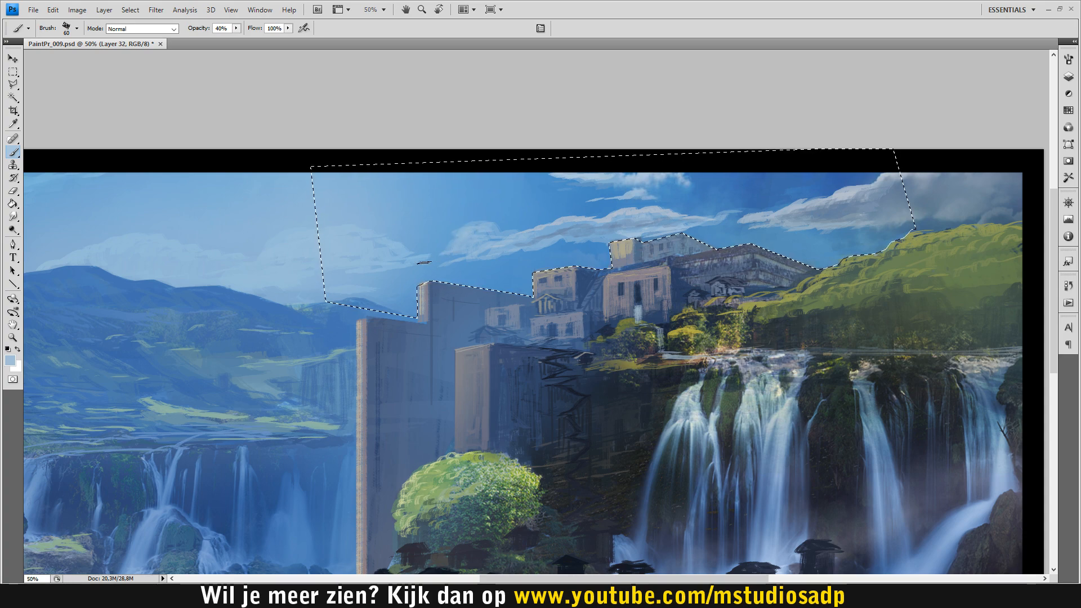
left_click_drag(477, 226, 497, 240)
left_click(486, 240, "alt")
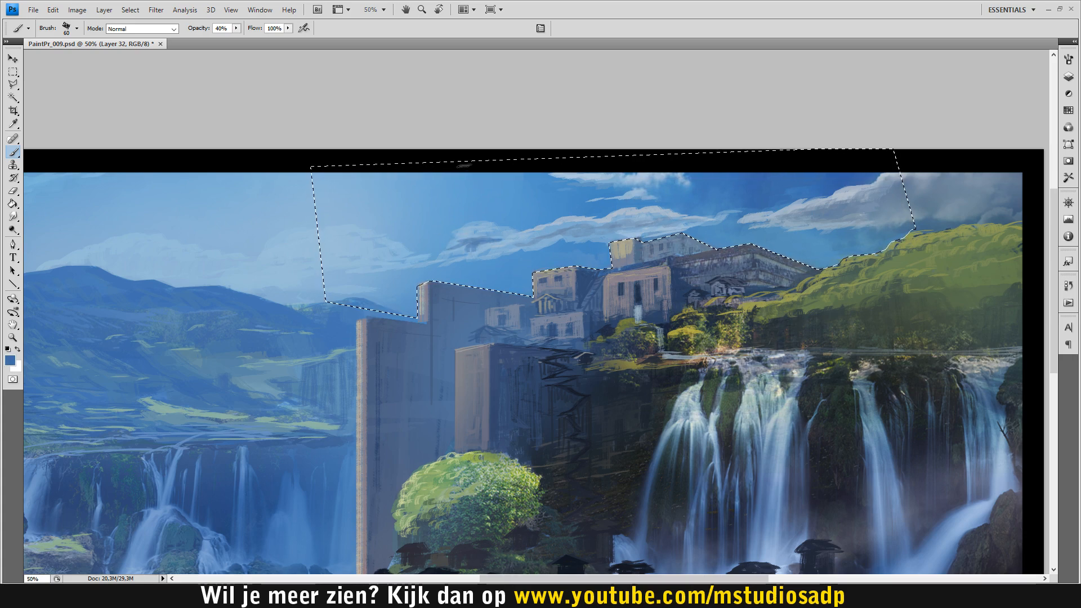
left_click(457, 259, "alt")
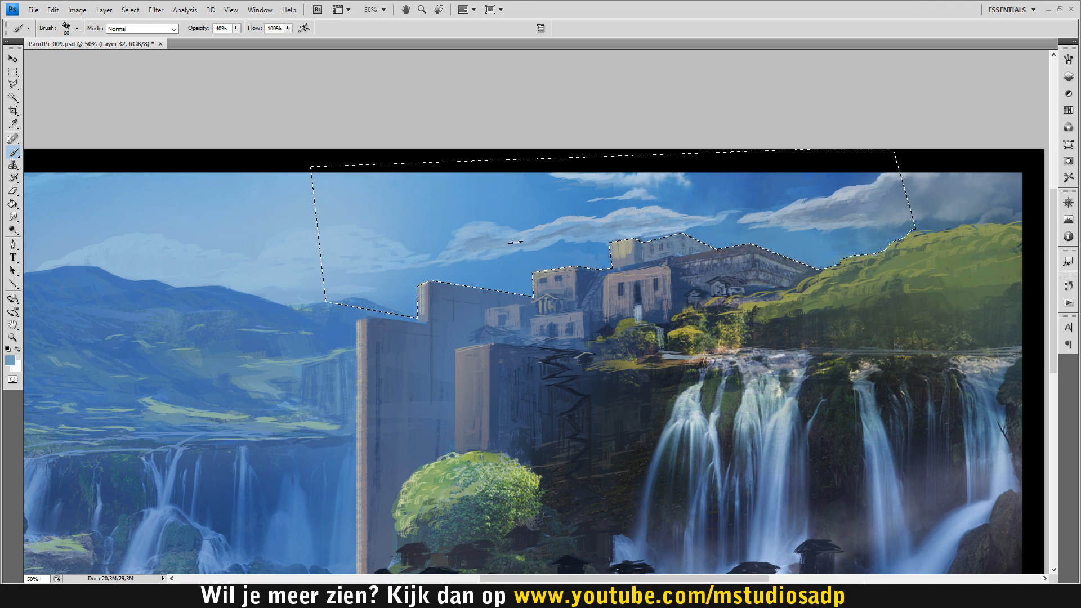
key("ctrl+s")
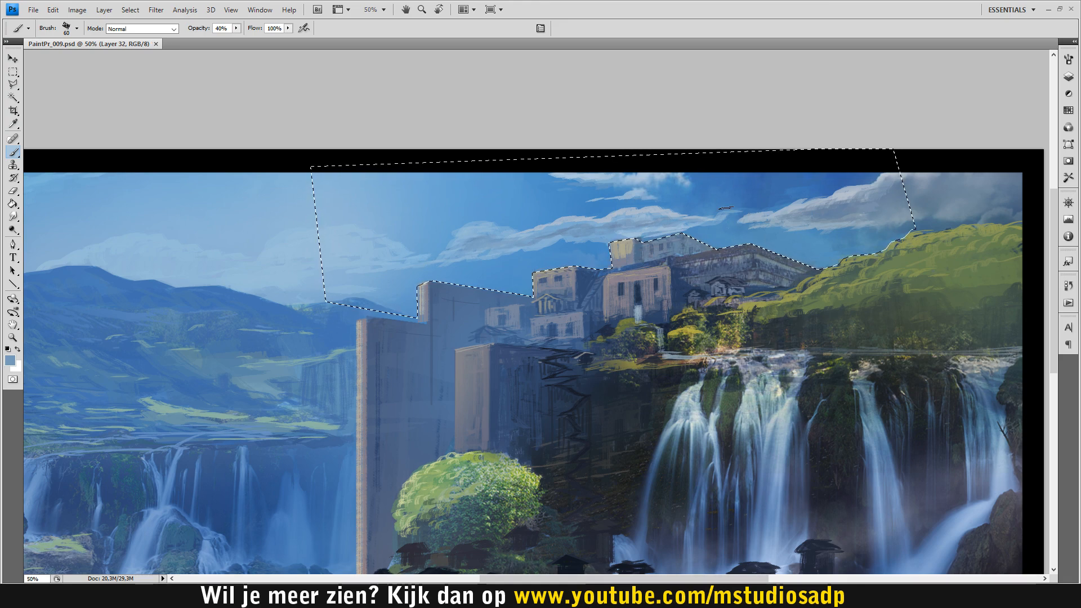
Touch up the central cloud above the buildings with a light tone sampled from the cloud.
left_click(636, 194, "alt")
left_click_drag(544, 207, 529, 204)
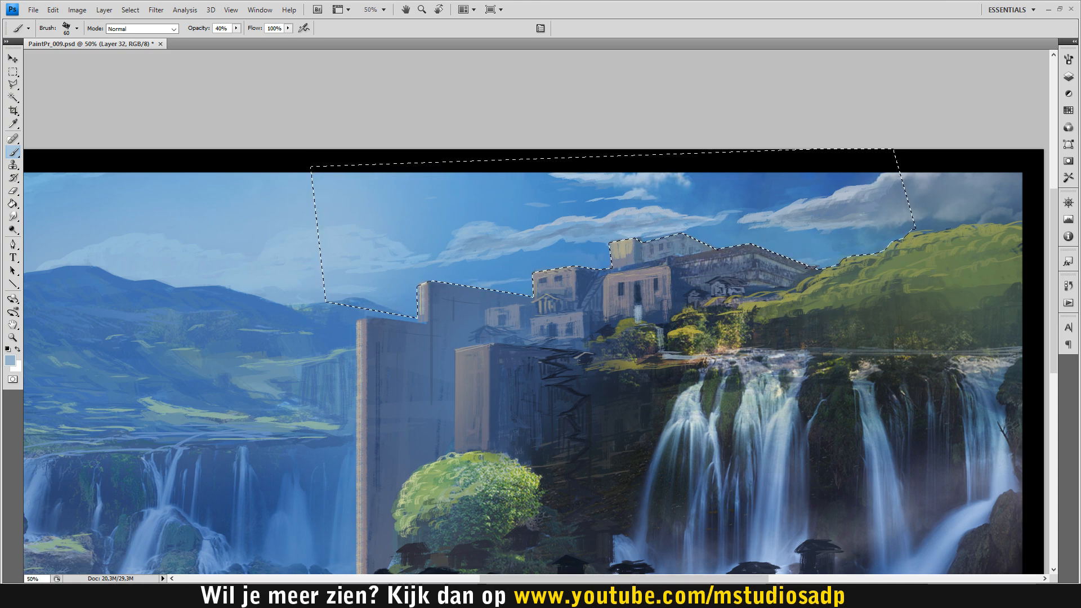
key("z")
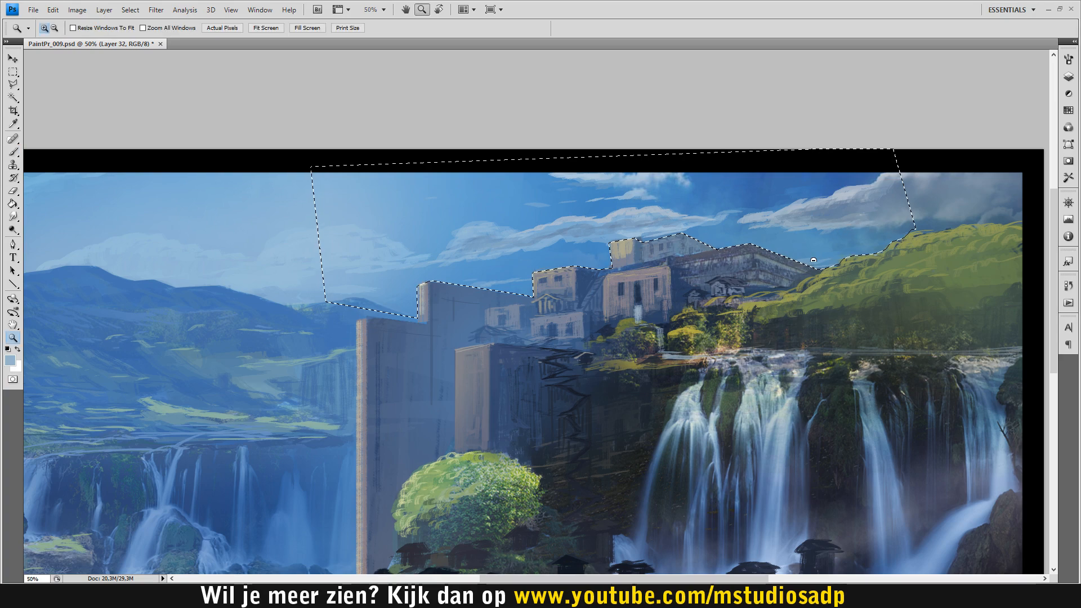
left_click(785, 289, "alt")
left_click(755, 125, "alt")
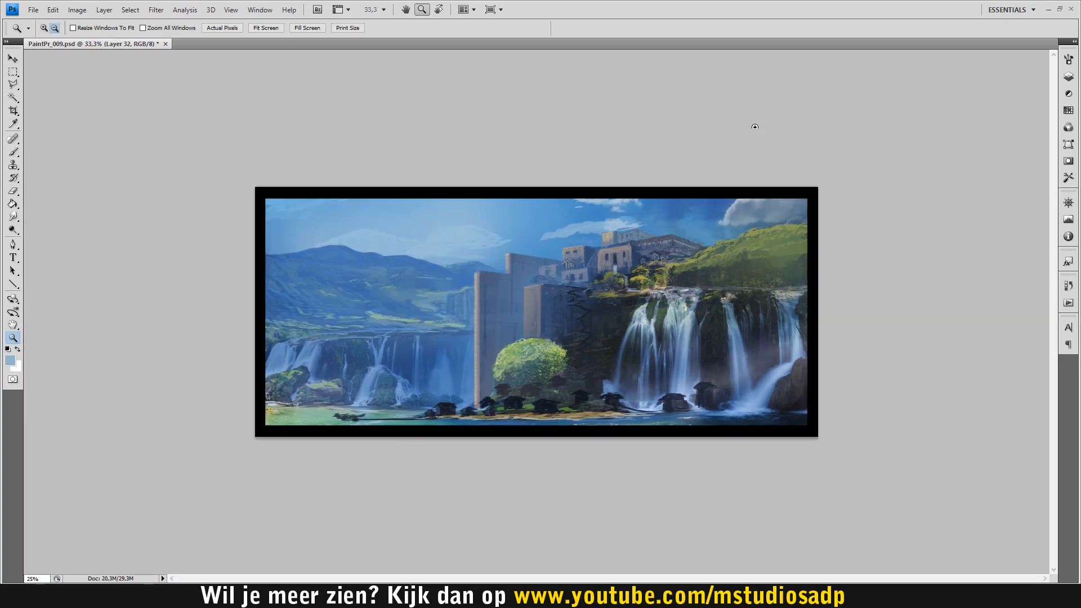
Clear the sky selection and save the painting.
key("m")
left_click(849, 83)
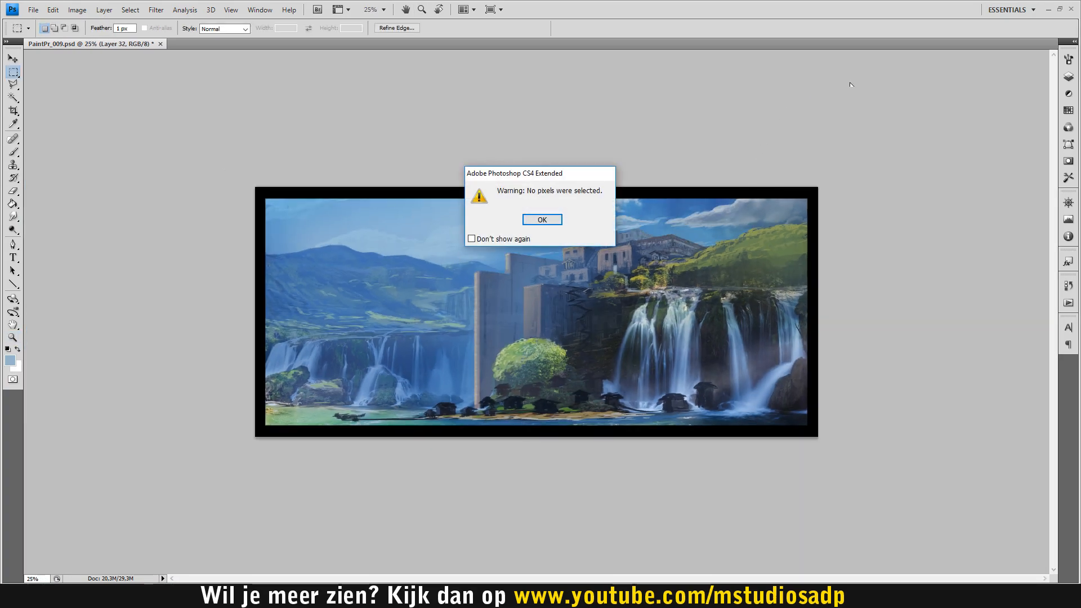
key("Return")
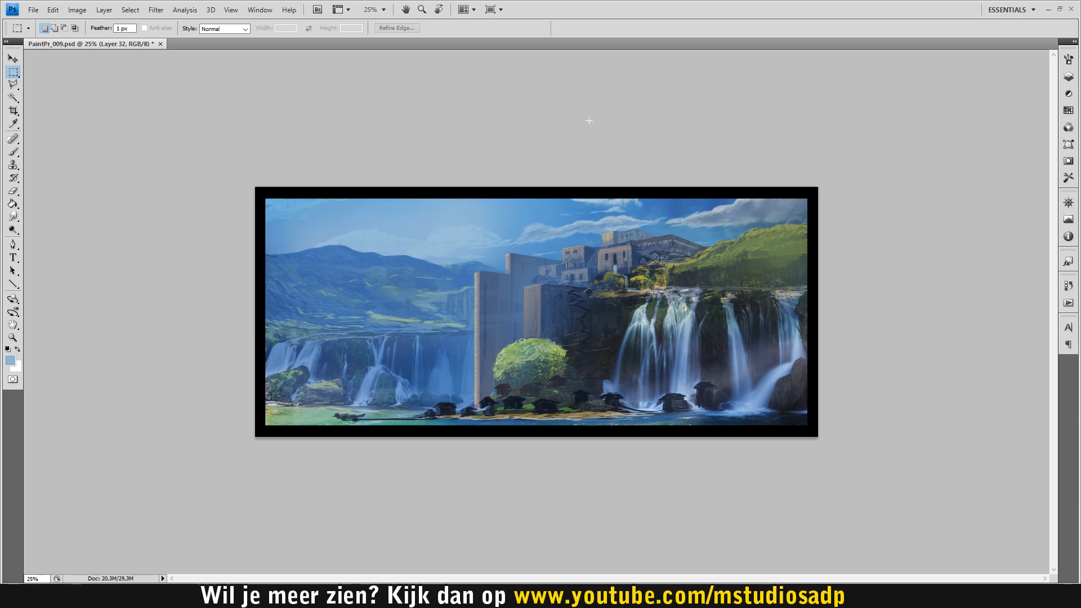
key("ctrl+s")
Compare the painting with Layer 32 hidden and shown to examine the repainted sky and simplified hilltop silhouette.
left_click(1069, 77)
left_click(854, 136)
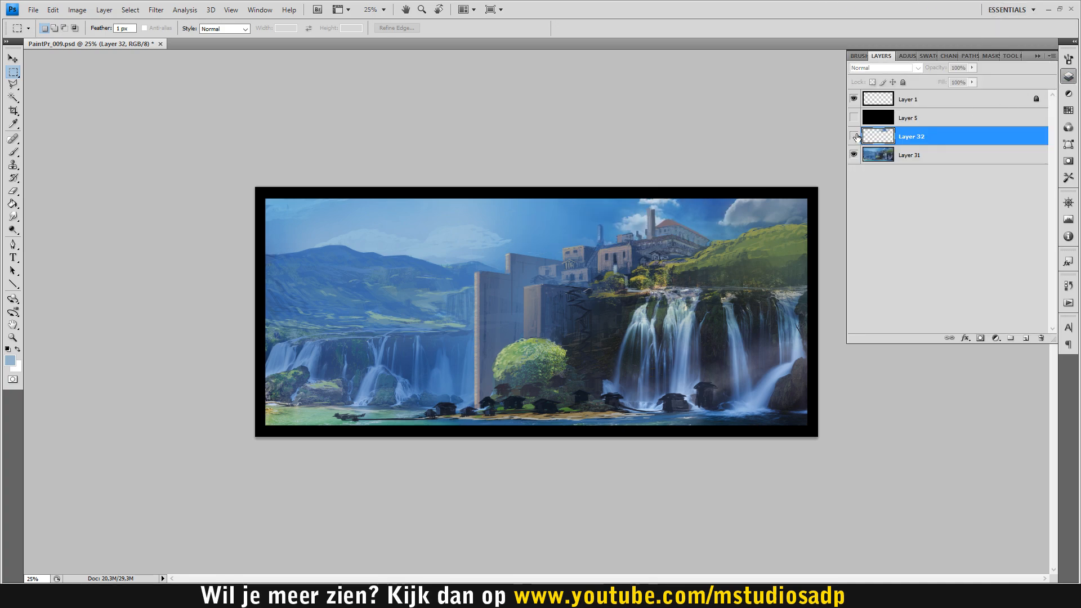
left_click(854, 137)
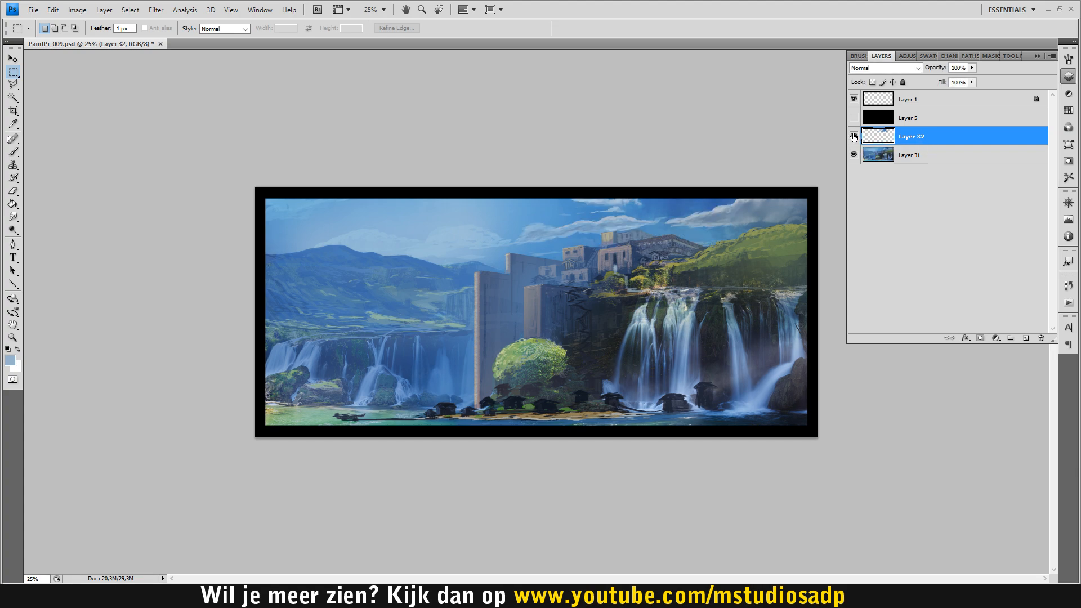
left_click(854, 136)
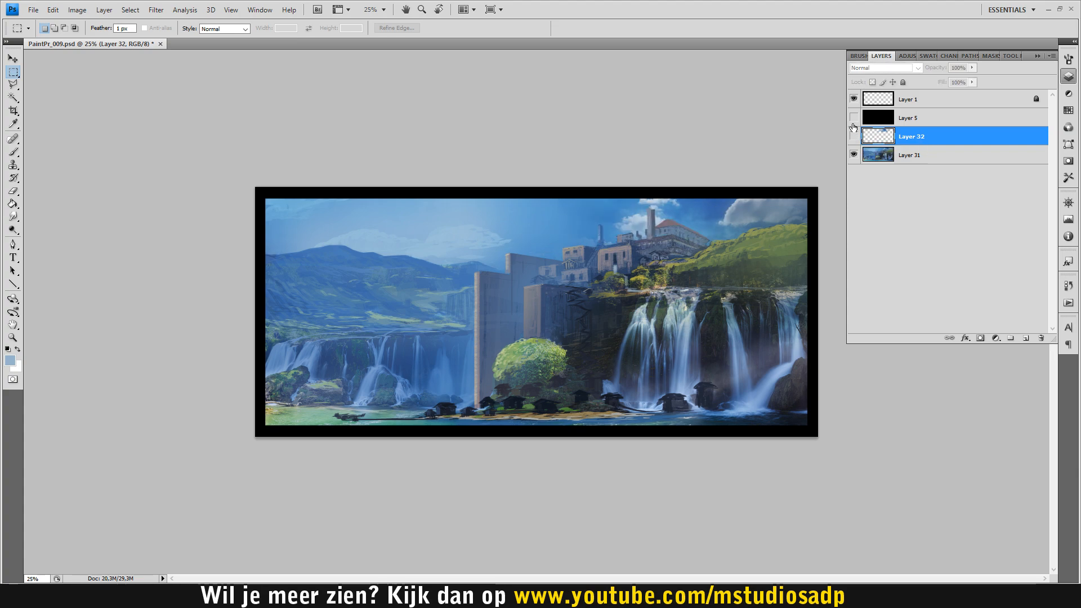
left_click(855, 140)
left_click(854, 141)
left_click(855, 141)
left_click(854, 139)
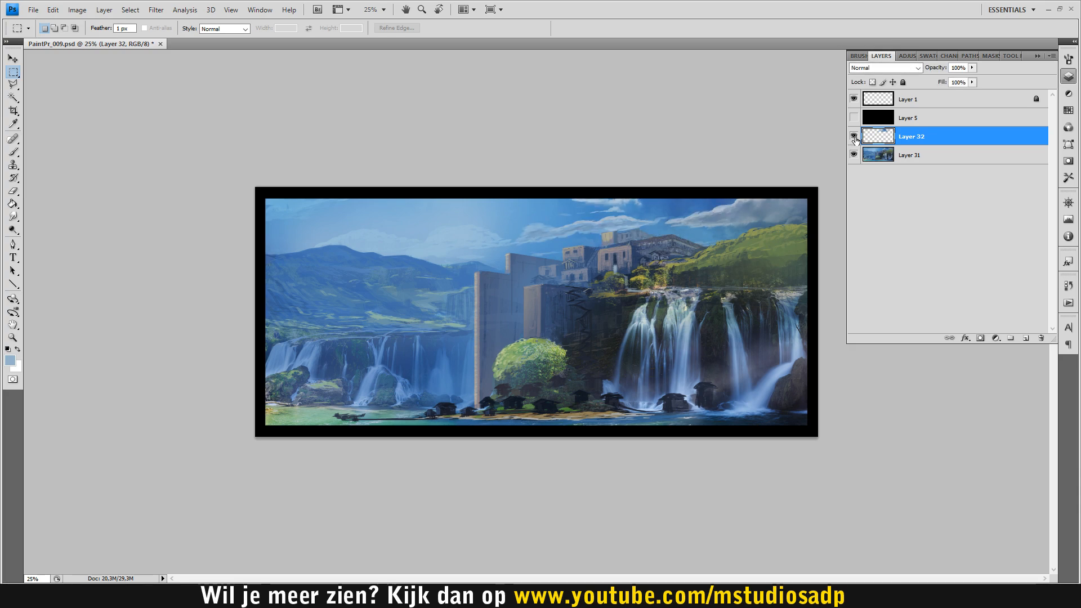
left_click(855, 139)
left_click(855, 139)
left_click(858, 139)
left_click(859, 139)
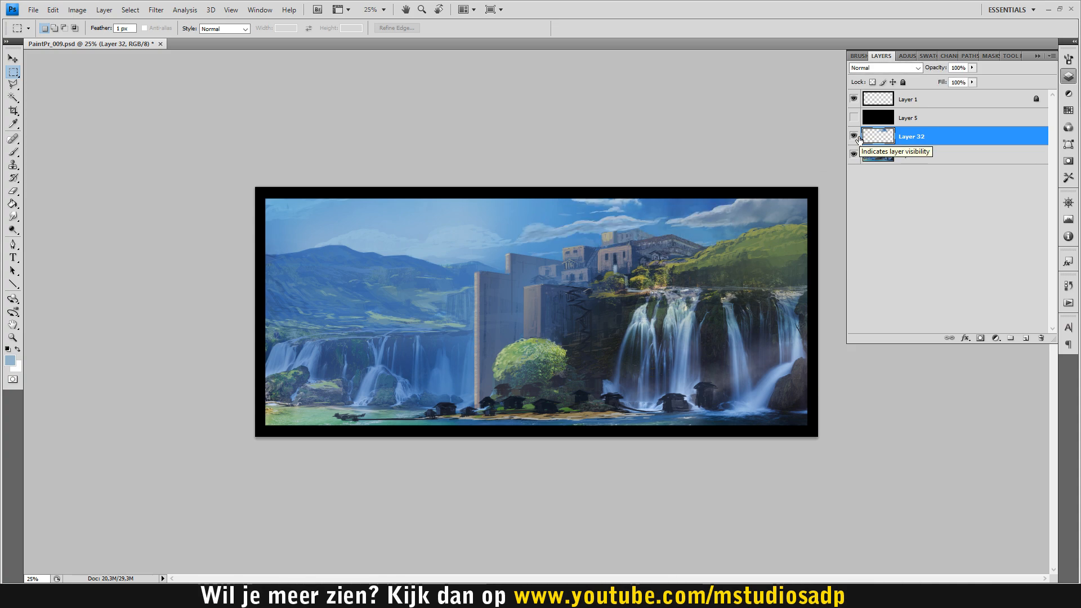
left_click(854, 136)
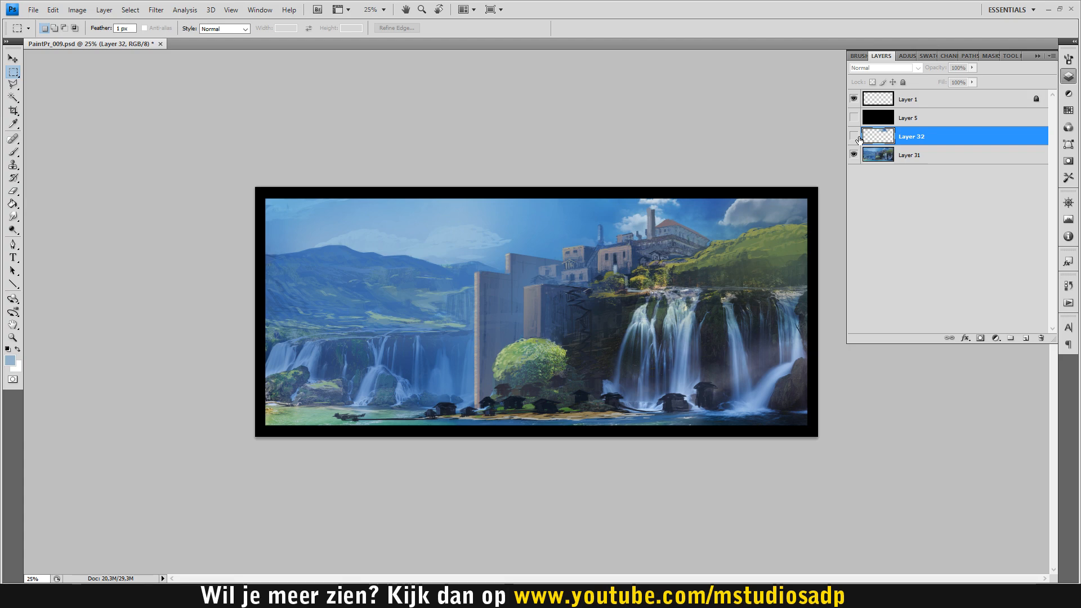
left_click(855, 136)
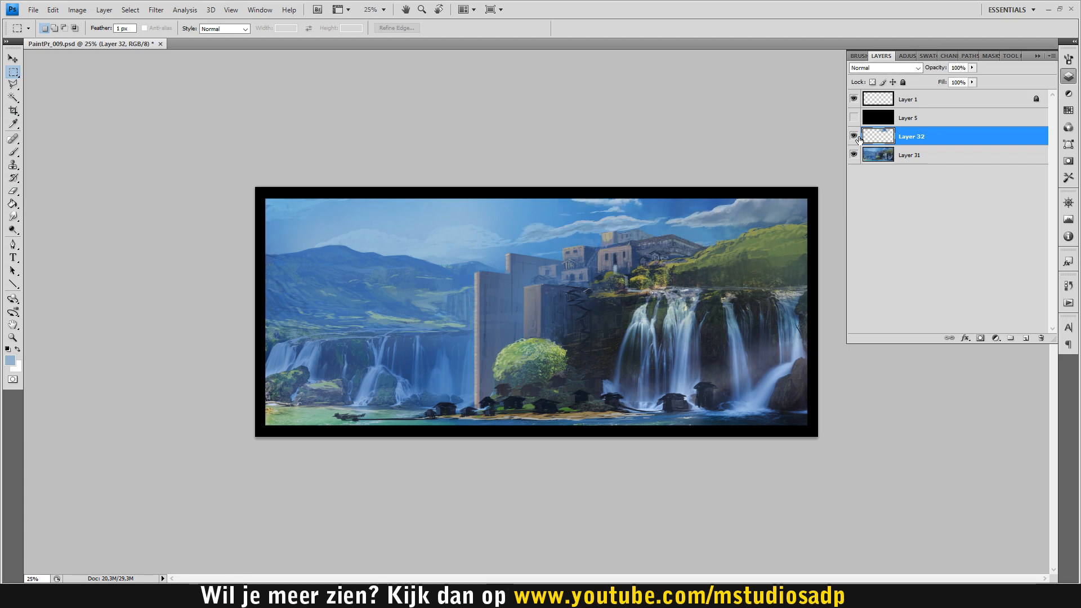
left_click(854, 136)
left_click(854, 137)
Paint the yellowish front of the topmost building in sampled grey-brown at 90% opacity and brush size 35, and sample the neighbouring sky blue.
key("z")
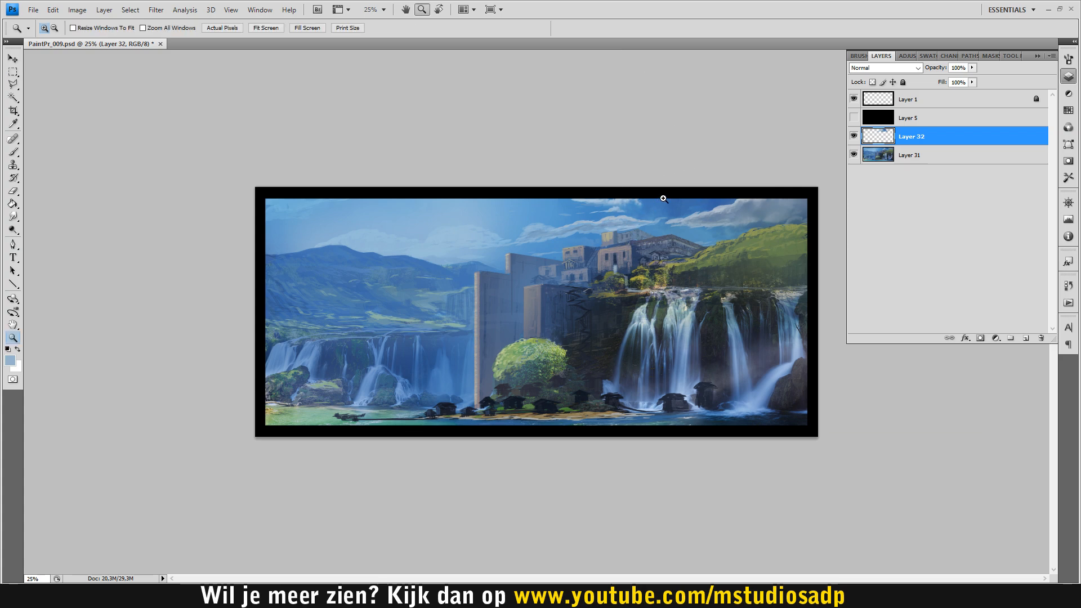
left_click(657, 201)
left_click(691, 181)
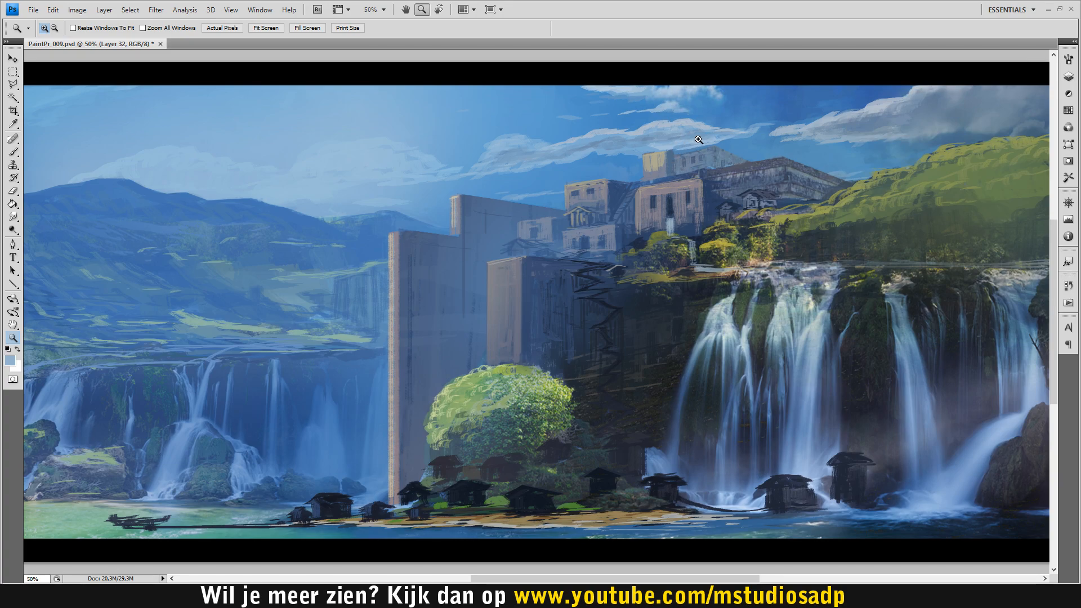
left_click(698, 140)
left_click(724, 126, "alt")
left_click_drag(762, 140, 724, 163)
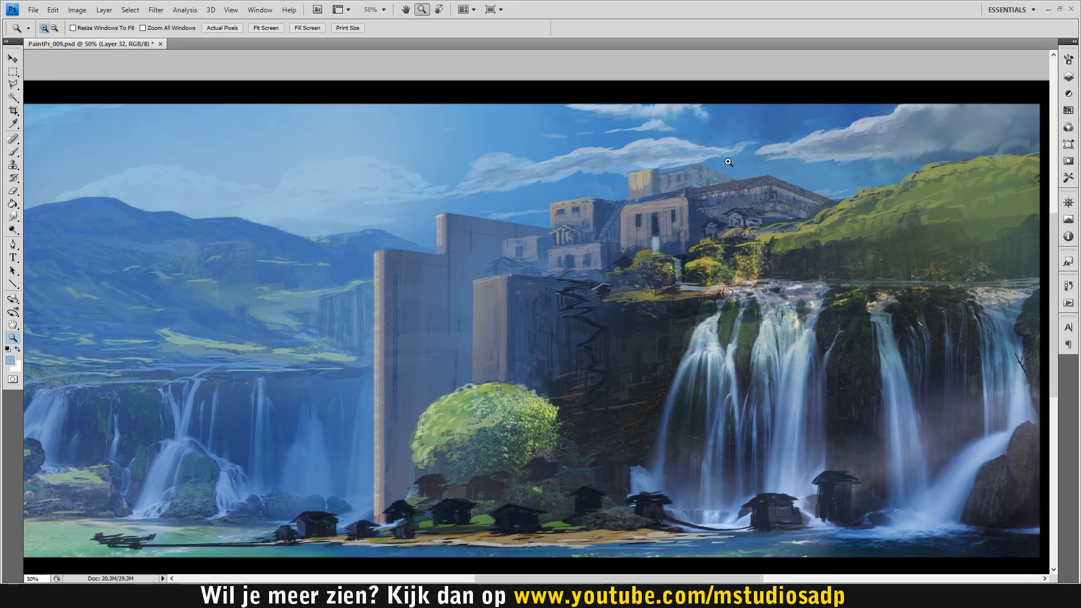
key("b")
left_click(657, 203, "alt")
key("bracketleft")
key("bracketleft")
key("bracketleft")
key("bracketleft")
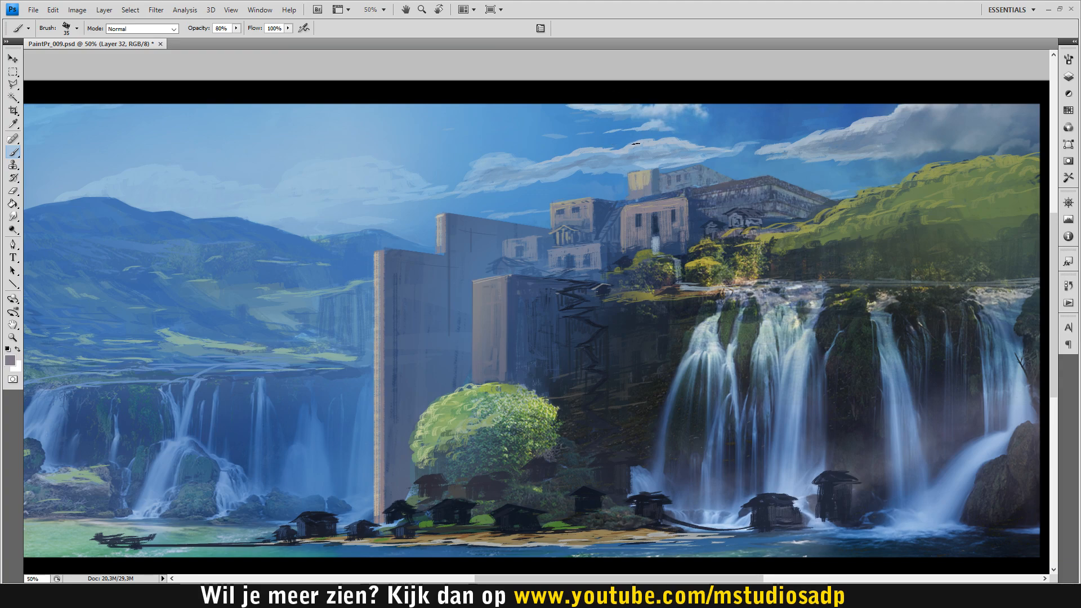
key("9")
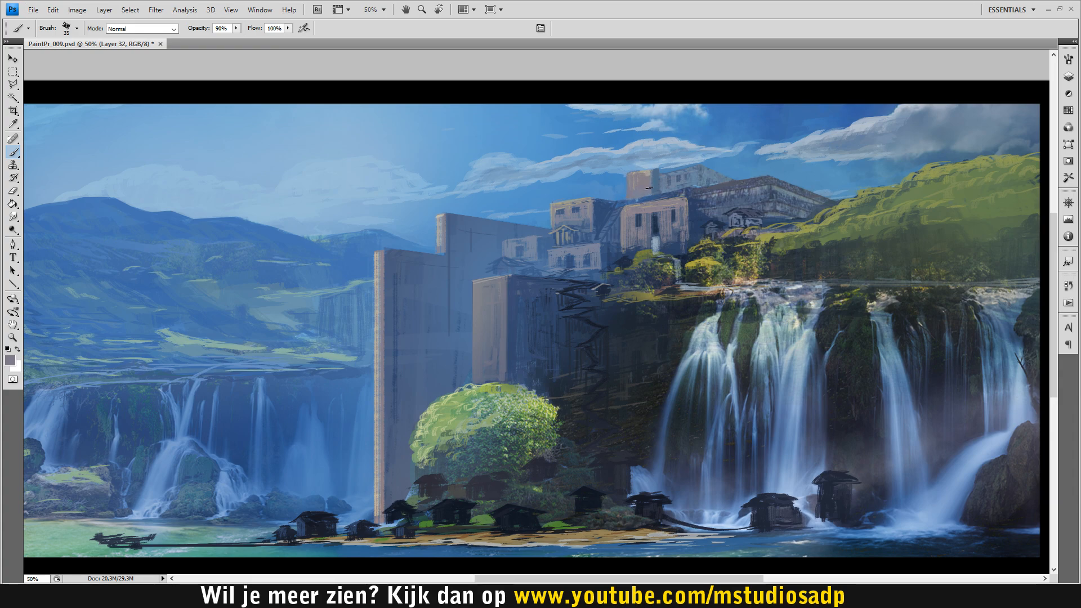
left_click(662, 171, "alt")
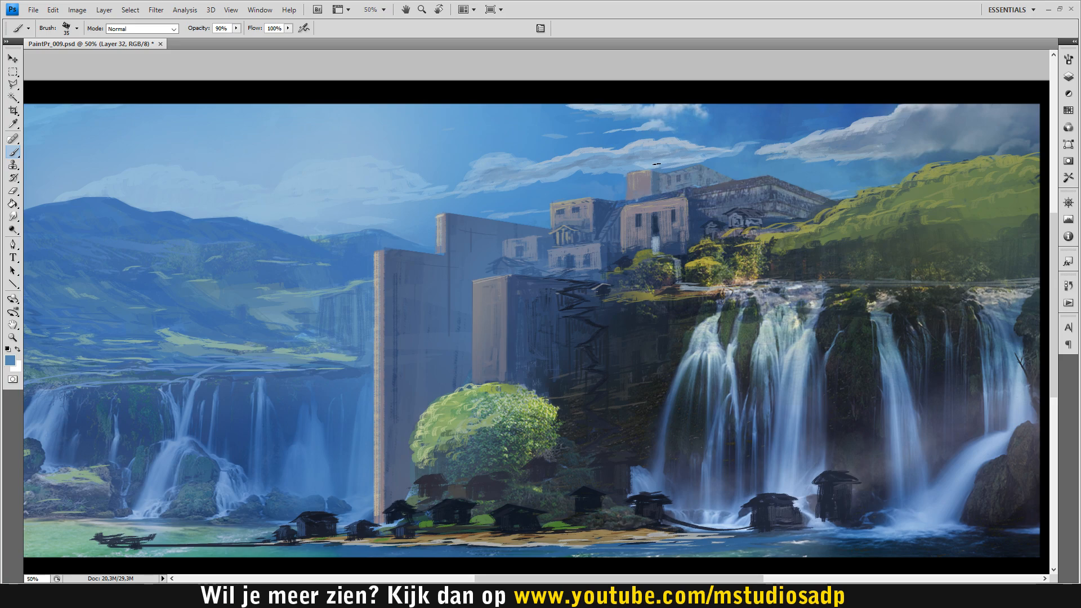
Rework the small lower house's windows and walls with sampled blue and grey tones, using a size 20 brush.
left_click(541, 259, "alt")
left_click(579, 257, "alt")
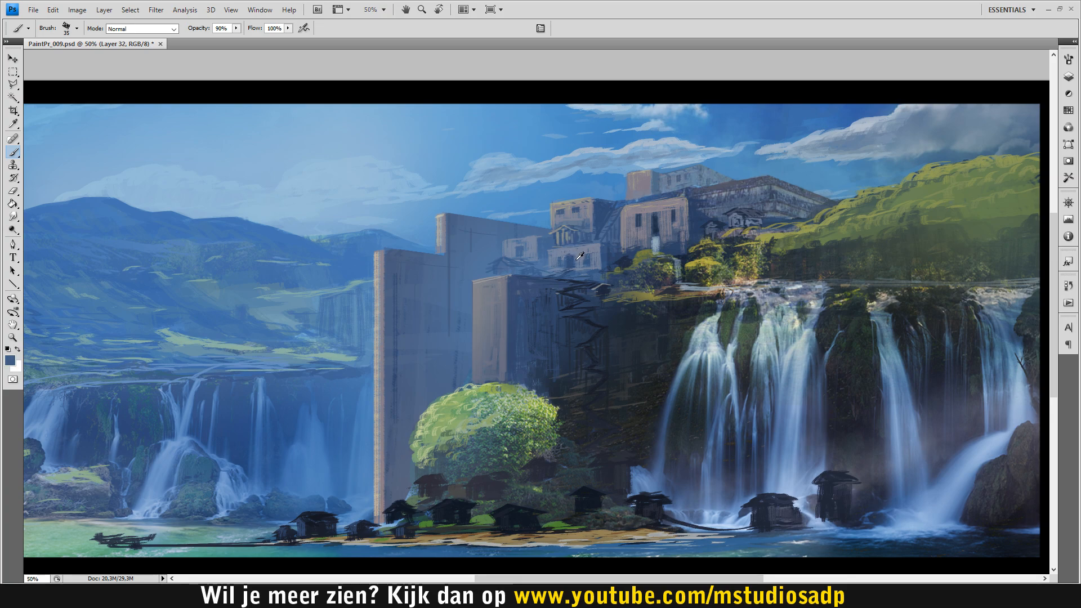
key("alt")
left_click(631, 260, "alt")
left_click(563, 246, "alt")
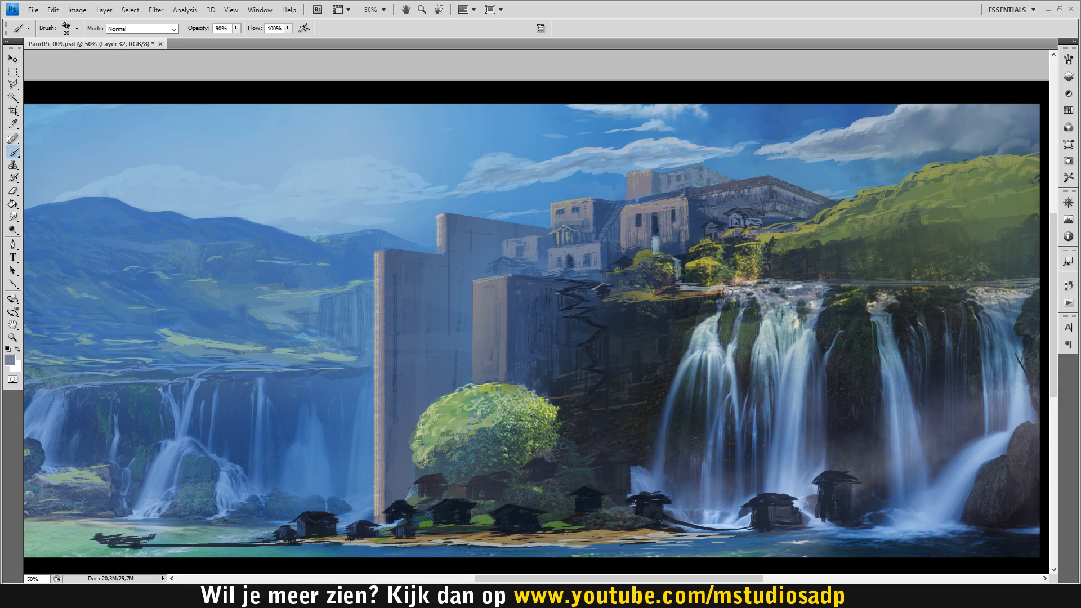
Choose another brush preset, darken the long building's roofline with sampled tones at brush size 30, and save the painting.
left_click(1068, 59)
left_click(1007, 227)
left_click(1036, 56)
left_click(699, 204, "alt")
left_click(650, 191, "alt")
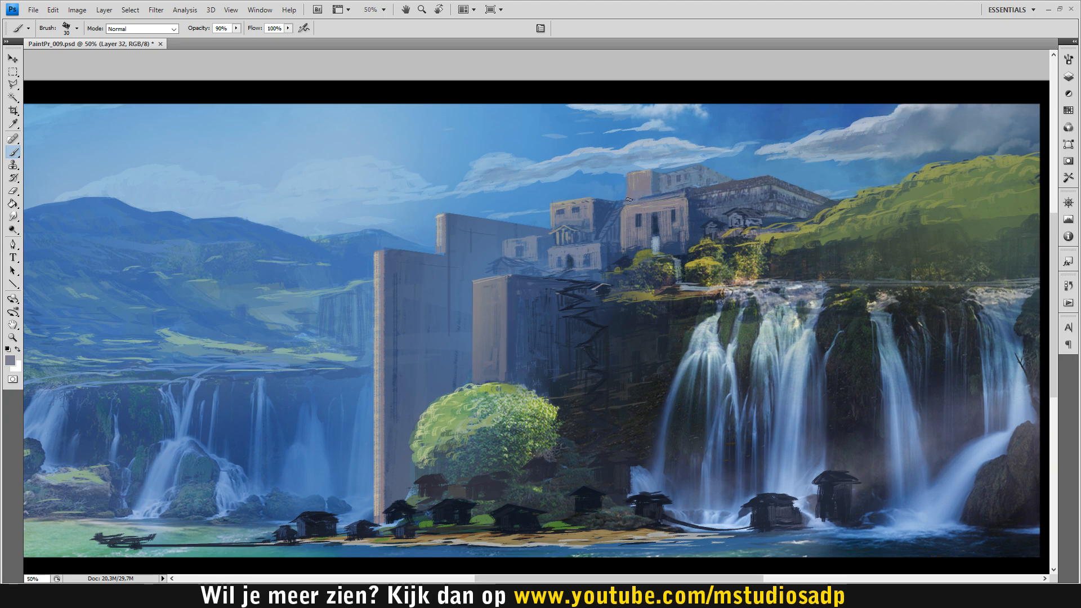
left_click(638, 205, "alt")
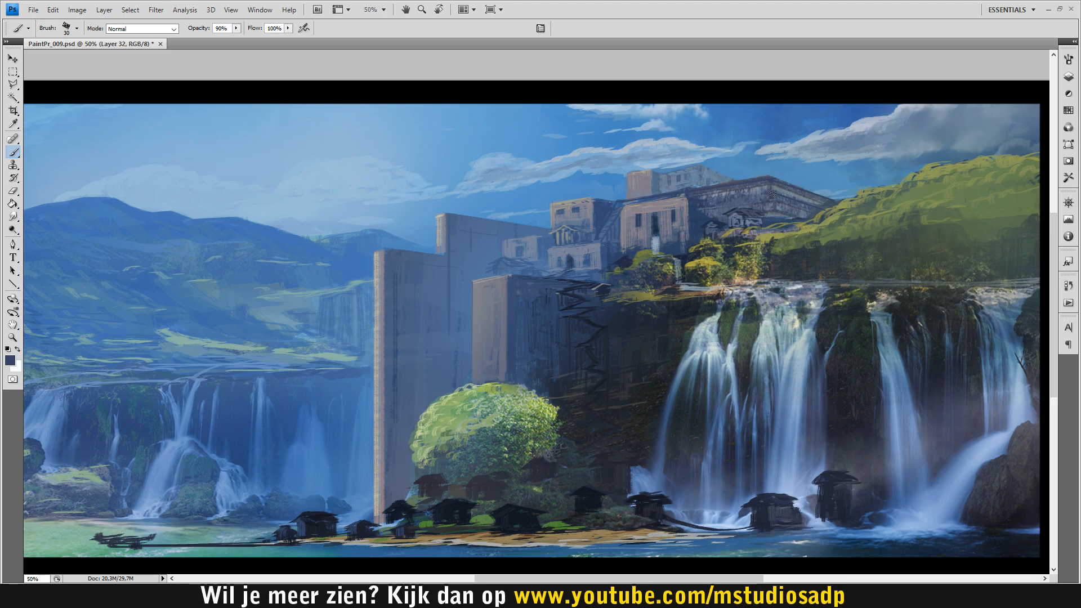
key("ctrl+s")
Deepen the shadows on the long building and around the central building's upper walls with sampled dark blues.
left_click_drag(770, 195, 758, 194)
left_click(719, 193, "alt")
left_click(654, 165, "alt")
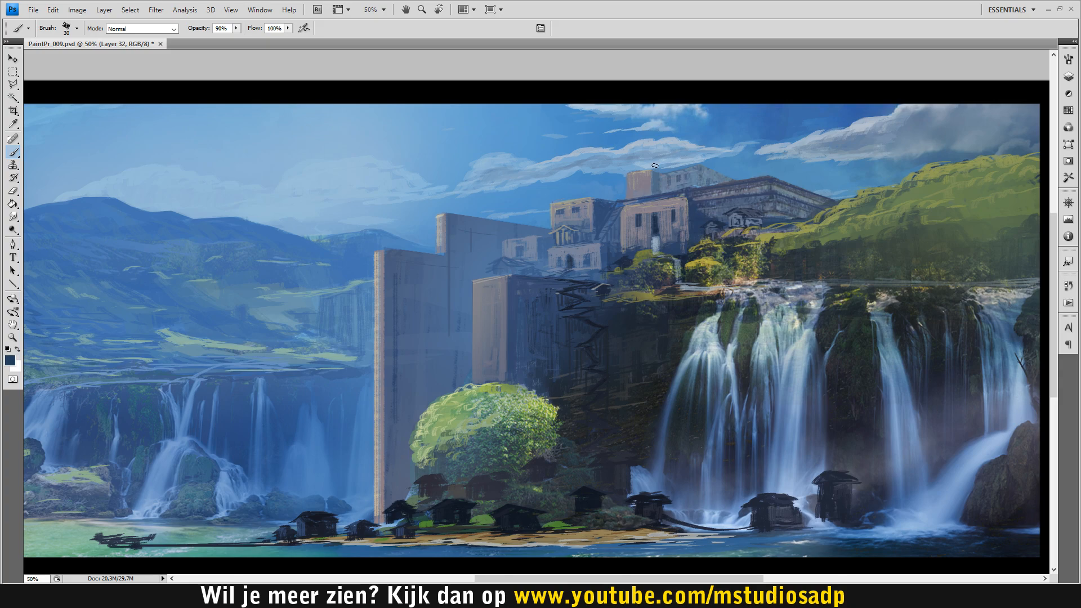
left_click(628, 196, "alt")
left_click(626, 200, "alt")
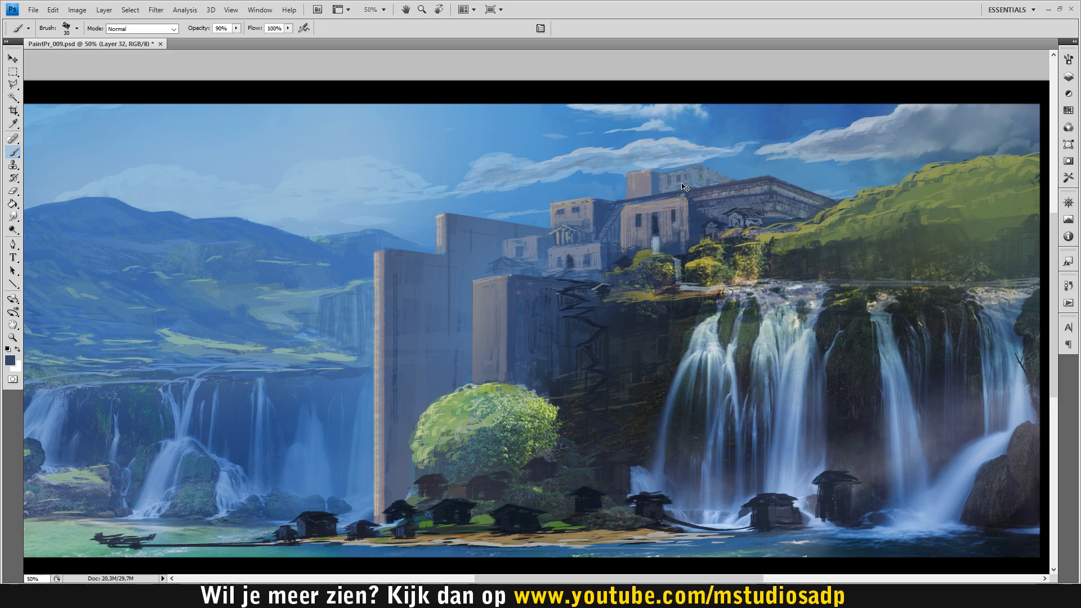
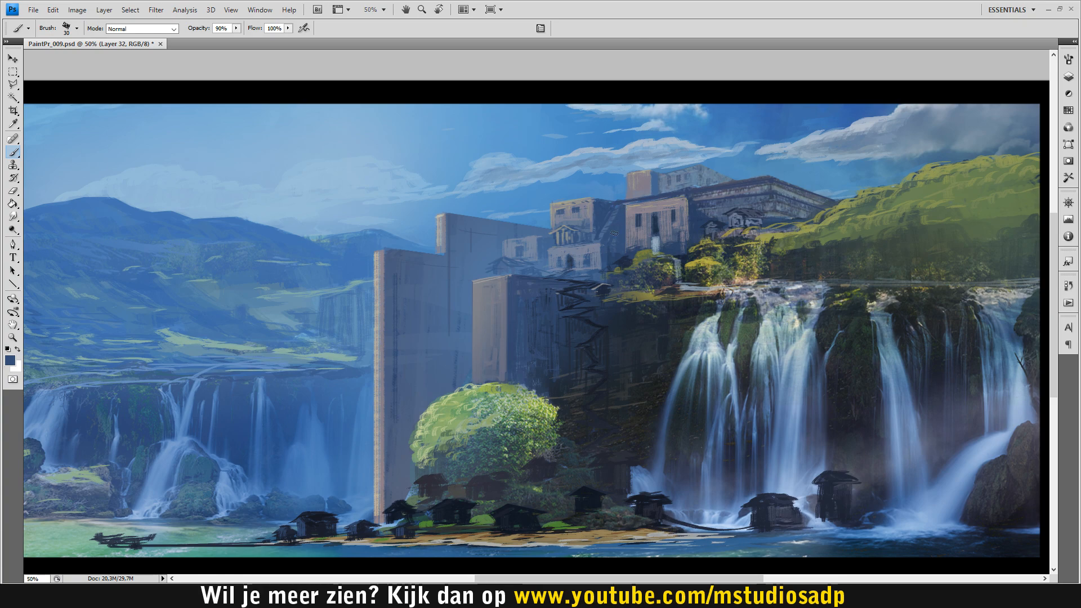
Darken the central building's shaded side and extend its front wall up into the top block with sampled tones.
left_click(692, 206, "alt")
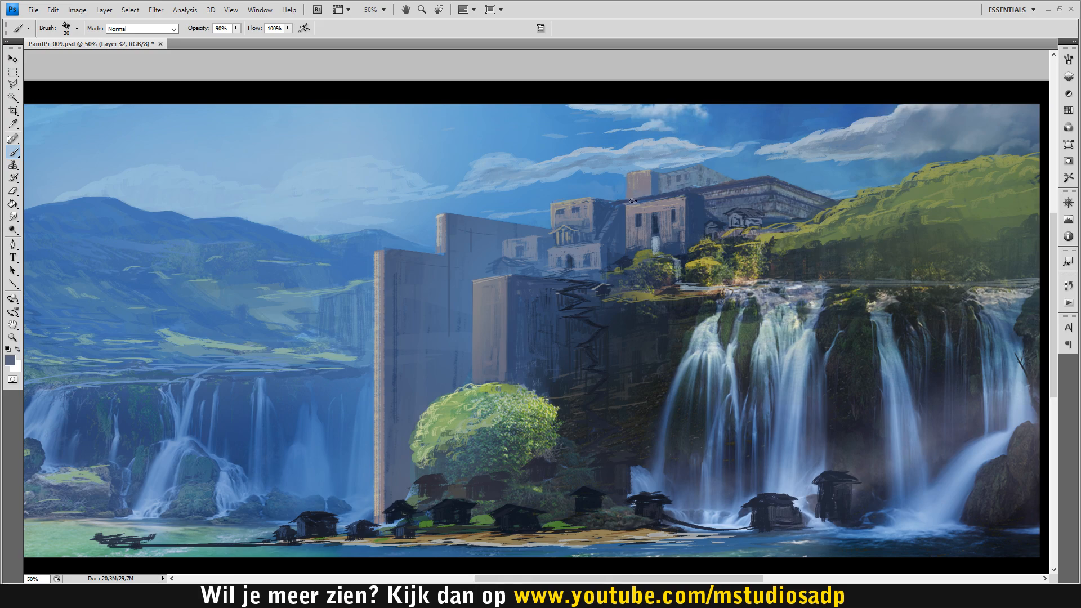
left_click(679, 202, "alt")
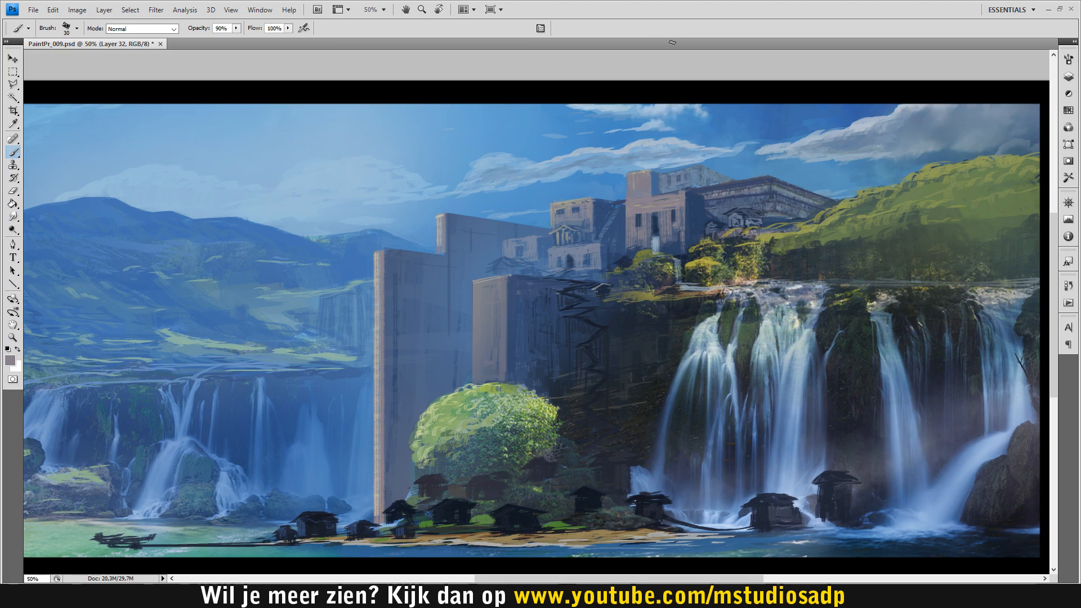
left_click(702, 204, "alt")
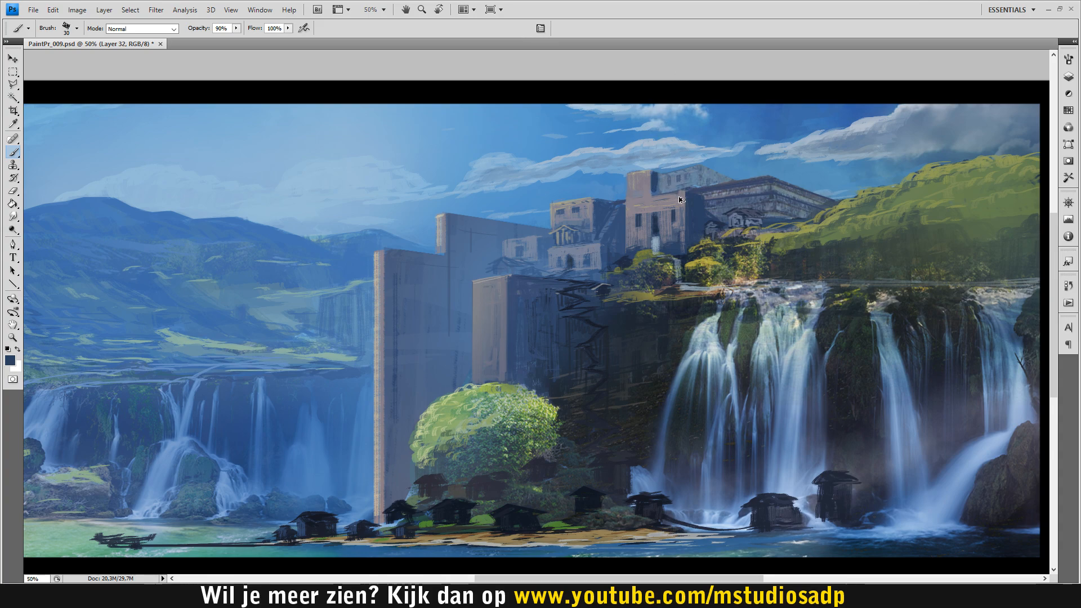
left_click(666, 238, "alt")
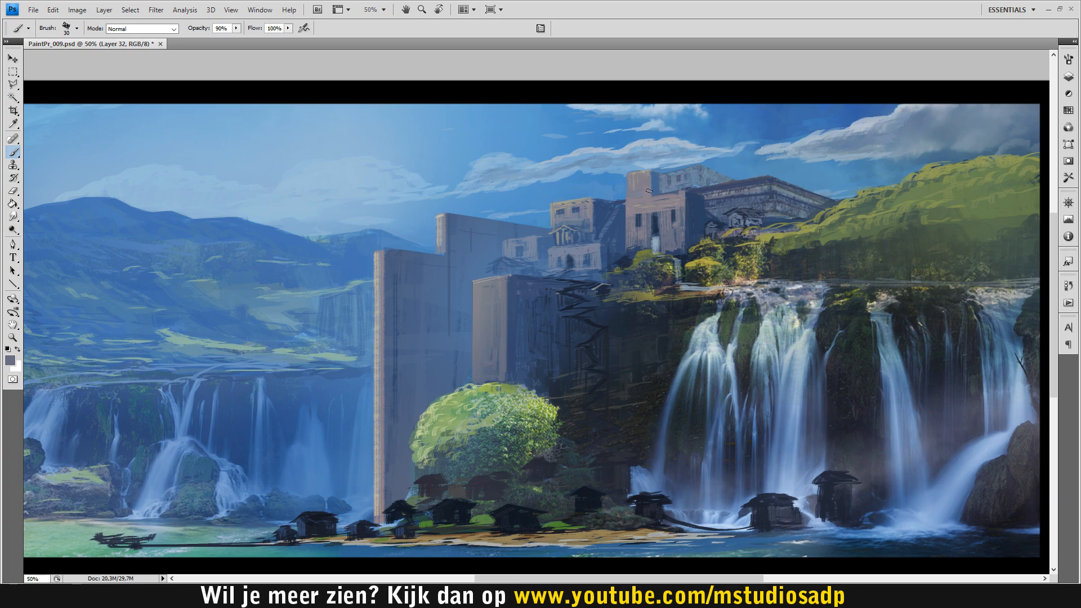
Paint narrow pale vertical strips beside the central building's doorway and touch up the foliage at its base with sampled greens.
left_click(679, 247, "alt")
left_click(668, 242, "alt")
mouse_move(673, 265)
left_mouse_down()
mouse_move(674, 220)
mouse_move(678, 262)
left_mouse_up()
key("ctrl+z")
key("ctrl+z")
mouse_move(674, 223)
left_mouse_down()
mouse_move(675, 255)
mouse_move(639, 255)
left_mouse_up()
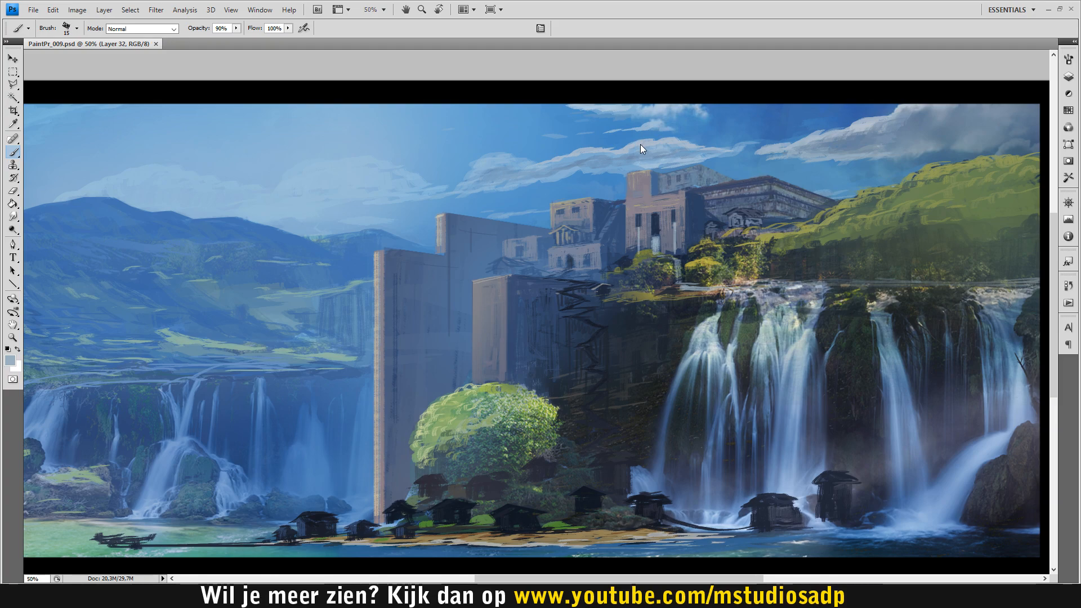
left_click(699, 258, "alt")
left_click(690, 260, "alt")
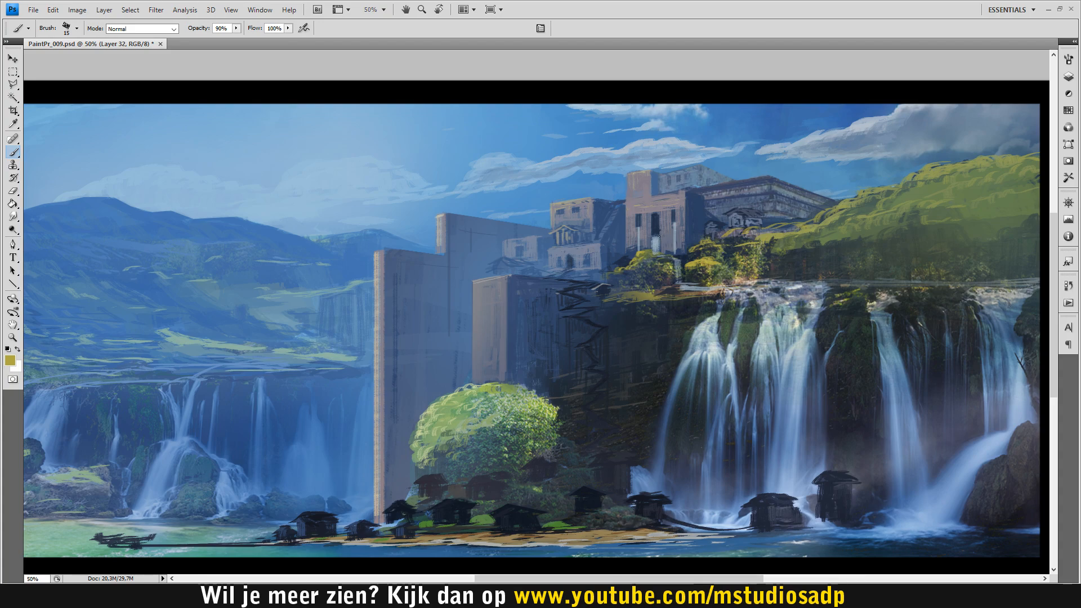
Select a narrow upright strip on the side of the top block, paint it dark blue at 90% opacity, and clear the selection.
left_click(662, 194, "alt")
left_click(694, 184, "alt")
key("alt")
key("l")
key("Escape")
left_click(660, 193)
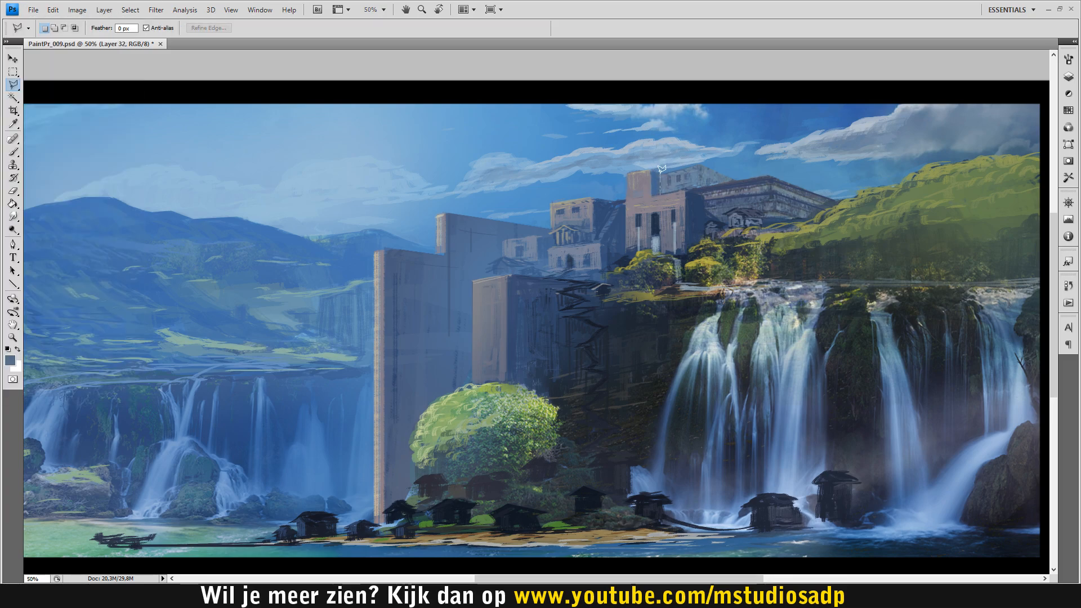
left_click(651, 195)
left_click(660, 194)
key("b")
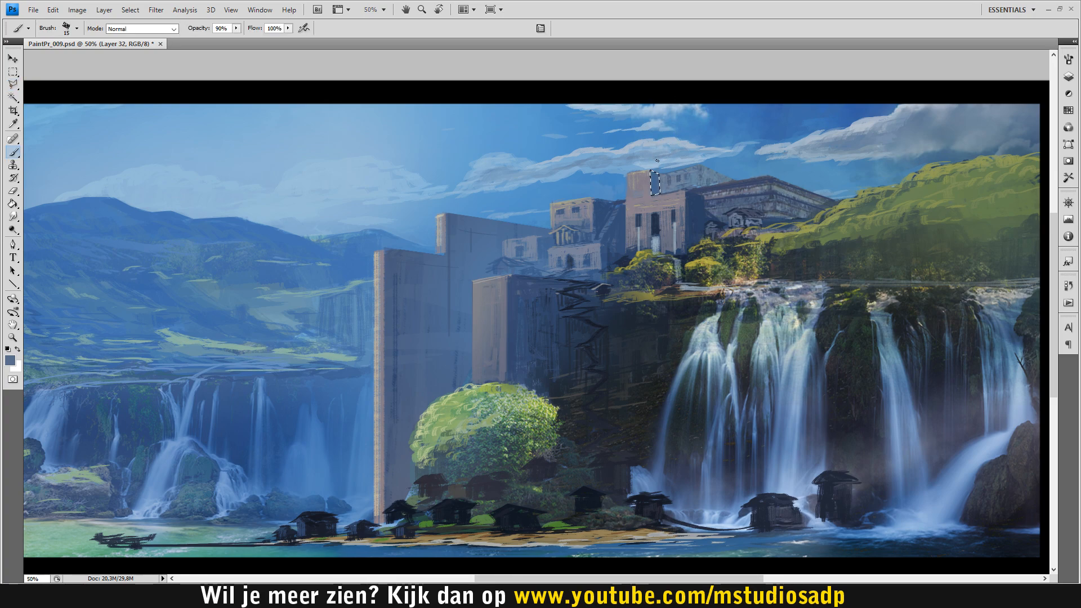
left_click_drag(653, 171, 659, 194)
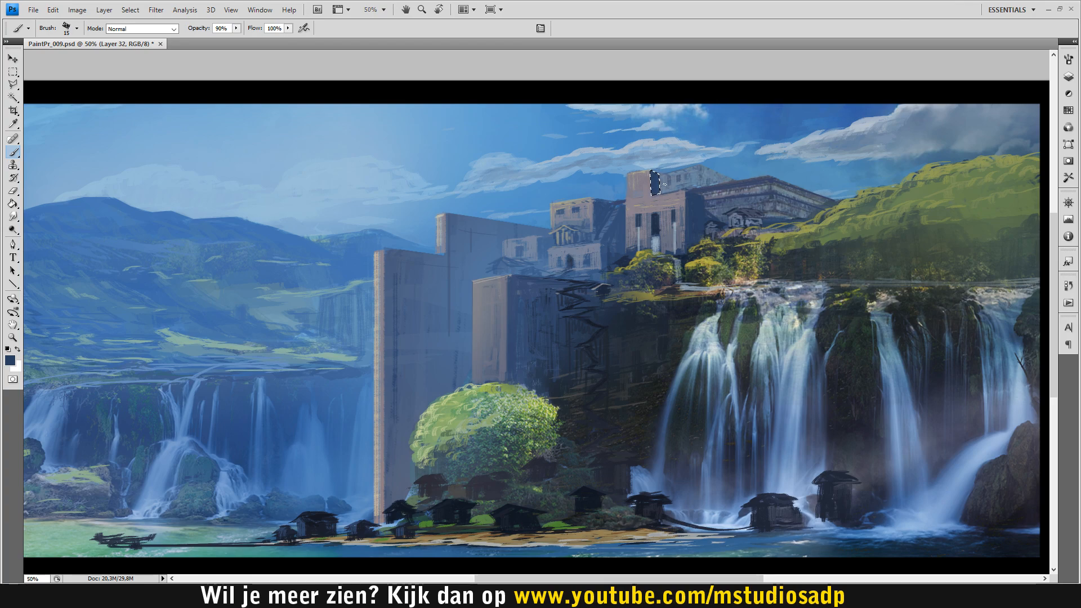
key("m")
left_click(688, 137)
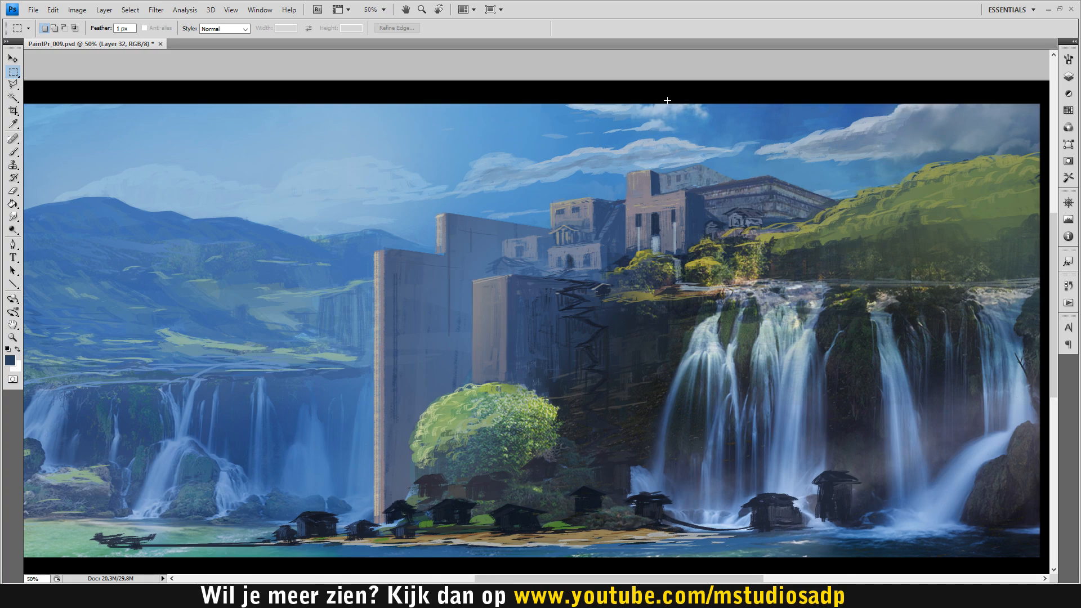
Select the small gap beside the top block, paint it with sampled sky blue, and clear the selection.
key("l")
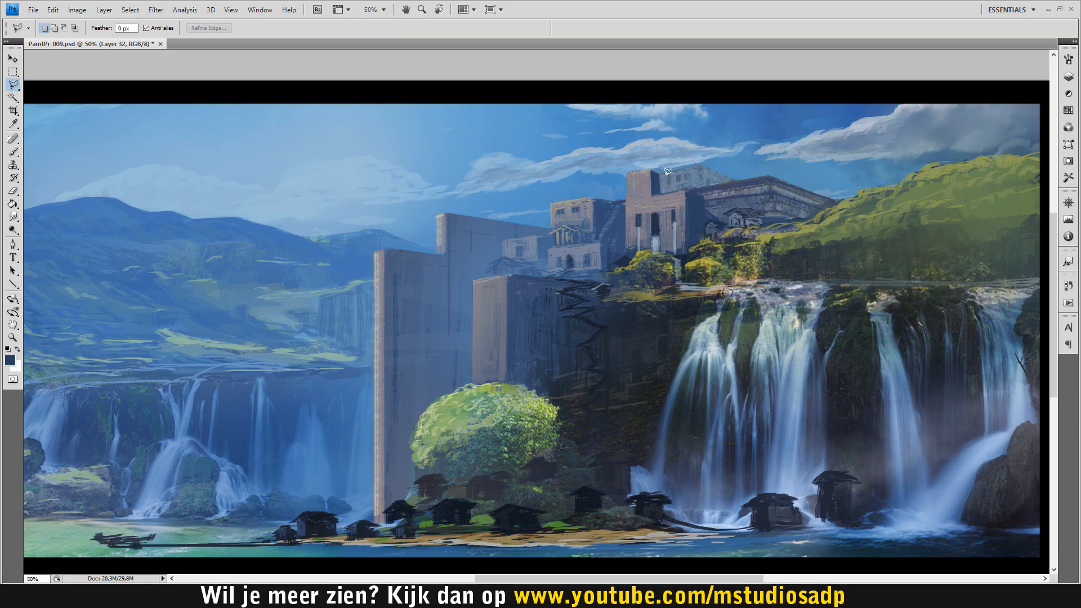
left_click(676, 190)
left_click(662, 170)
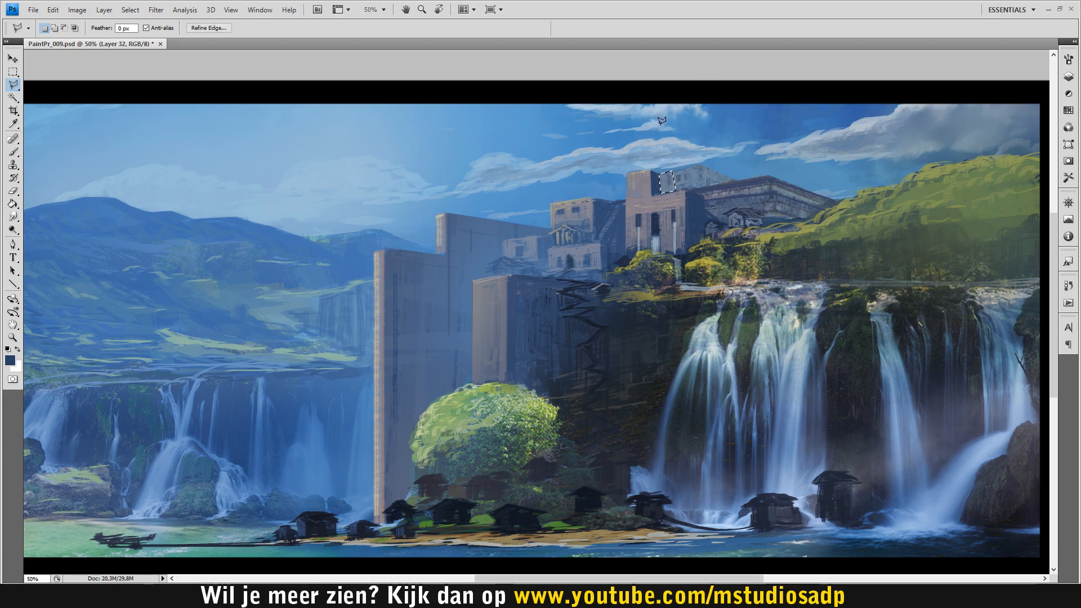
key("b")
left_click(724, 163, "alt")
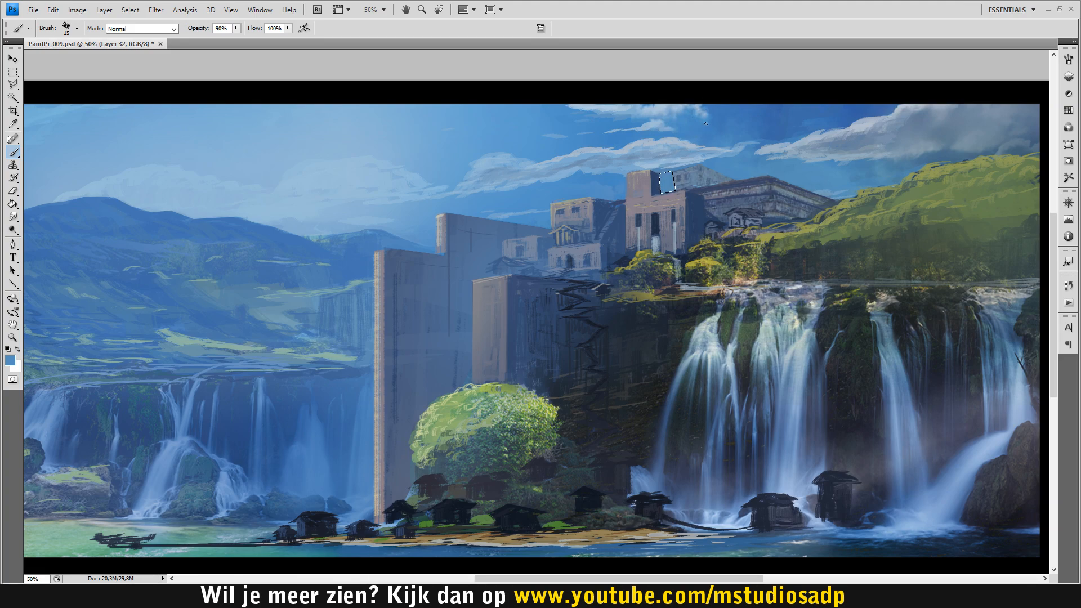
key("m")
key("ctrl+d")
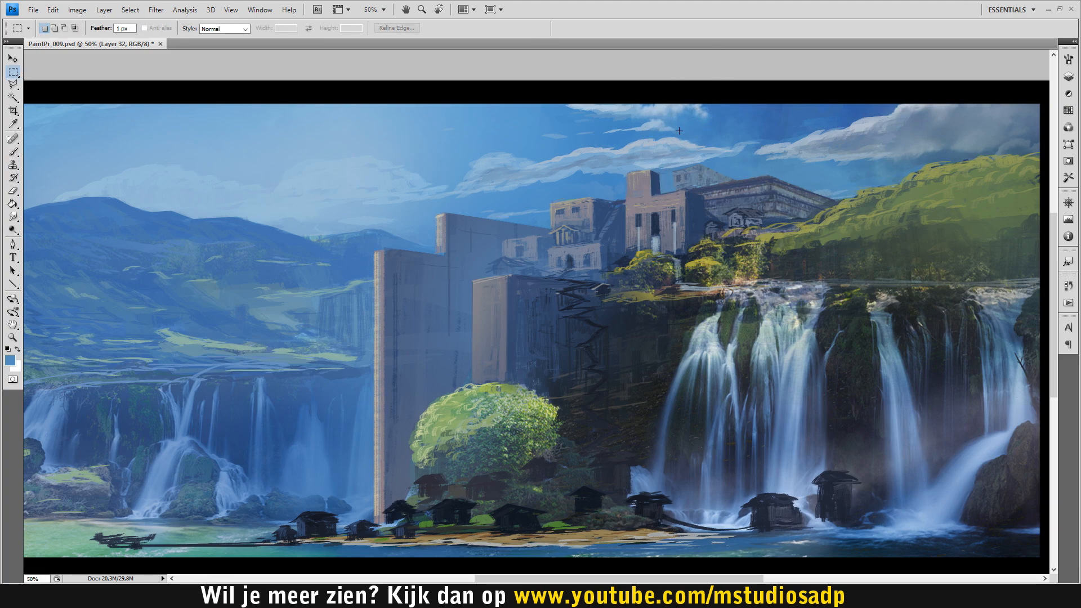
key("b")
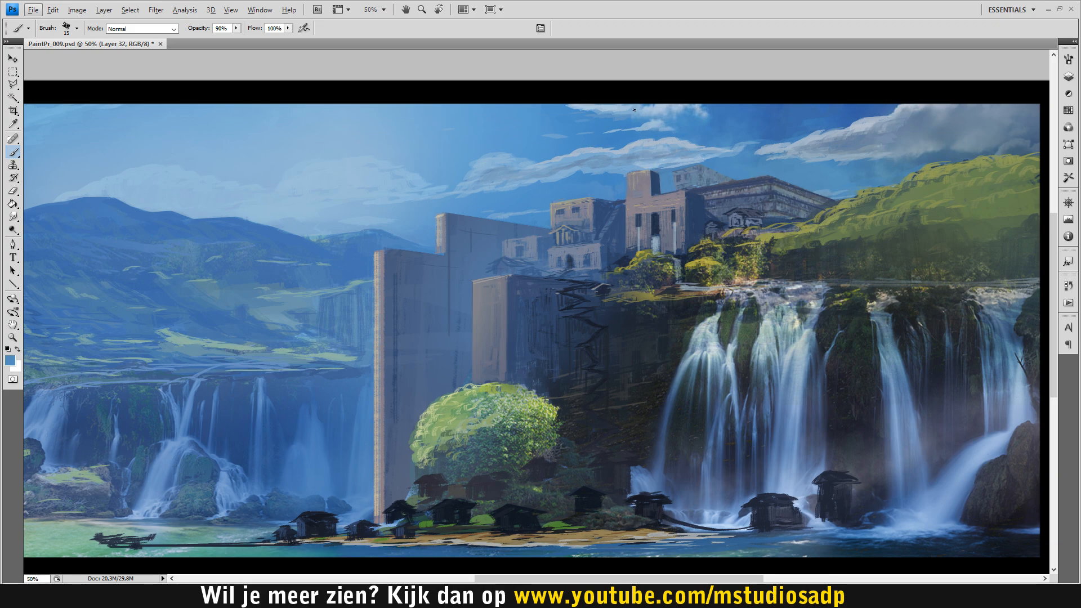
Try brightening the small building behind the top block with pale cream #e0ddbc and sampled light tones, and undo the strokes.
left_click(586, 219, "alt")
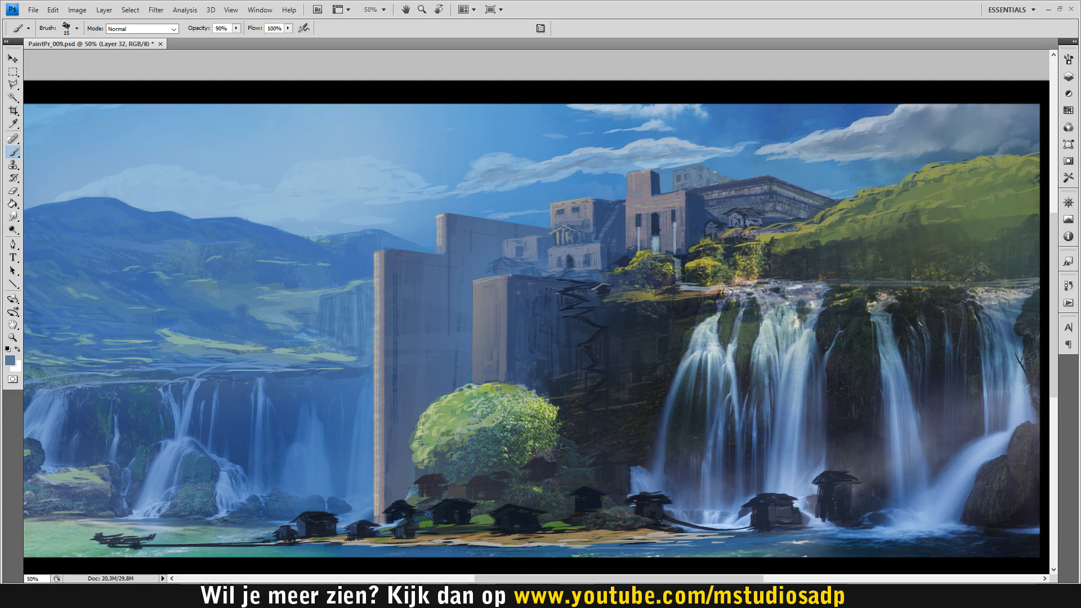
left_click(440, 216, "alt")
left_click(10, 360)
left_click(117, 411)
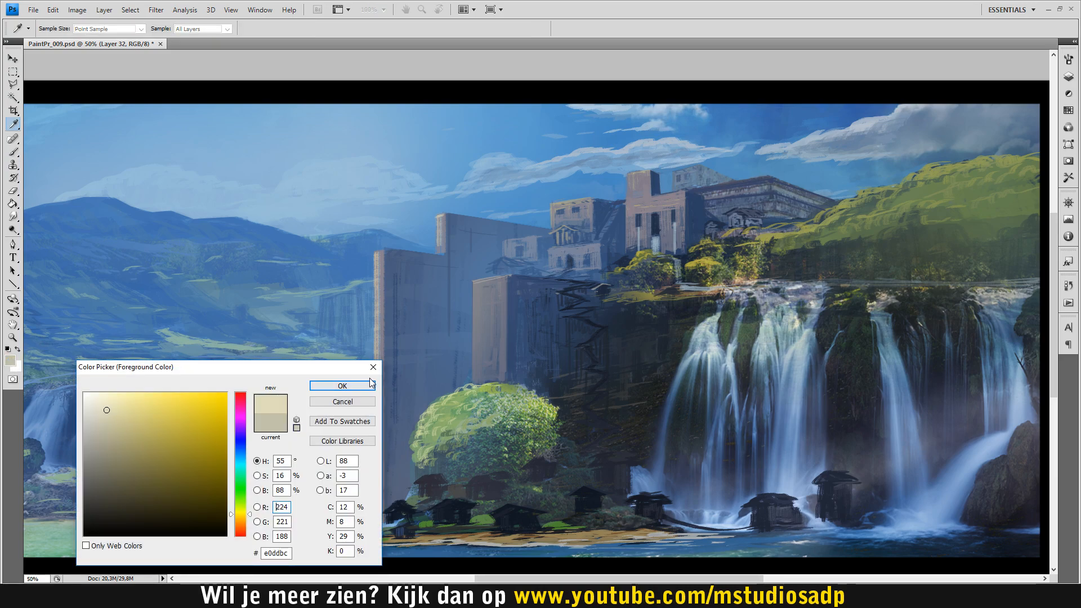
left_click(363, 385)
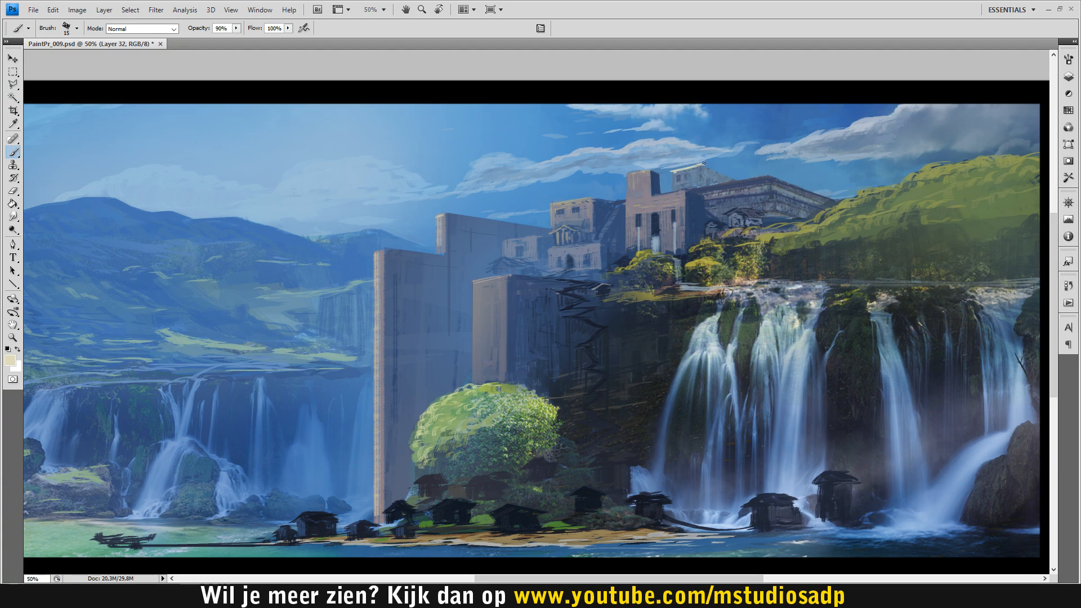
left_click(673, 189, "alt")
mouse_move(677, 174)
left_mouse_down()
mouse_move(695, 183)
mouse_move(702, 164)
left_mouse_up()
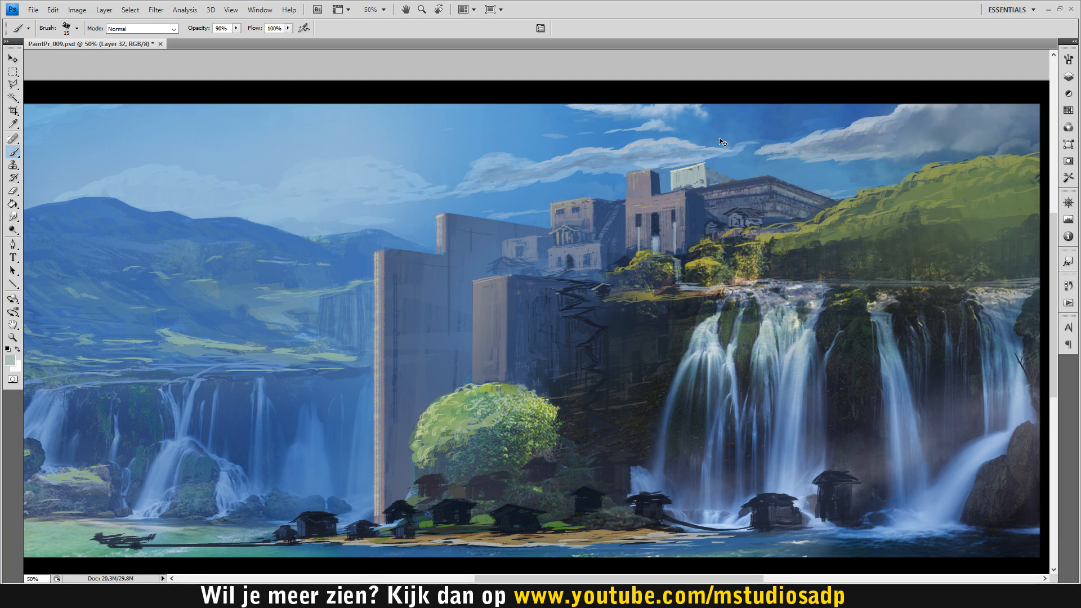
key("ctrl+alt+z")
key("ctrl+alt+z")
key("ctrl+alt+z")
Save the painting, and fill a four-sided selection beside the top block with its sampled wall tone to form a second upright block.
key("ctrl+s")
left_click(647, 187, "alt")
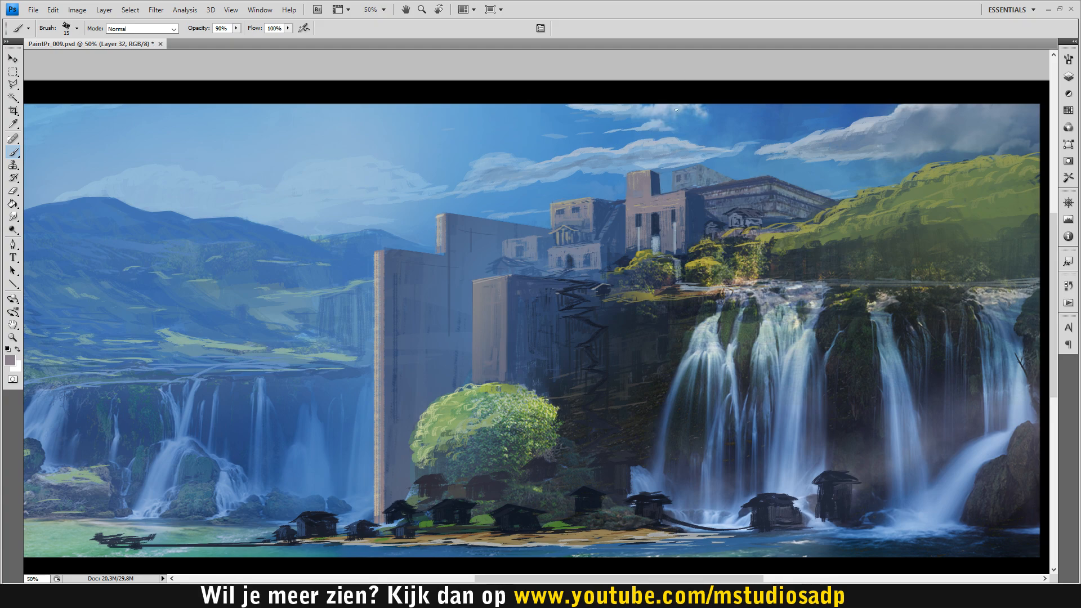
key("l")
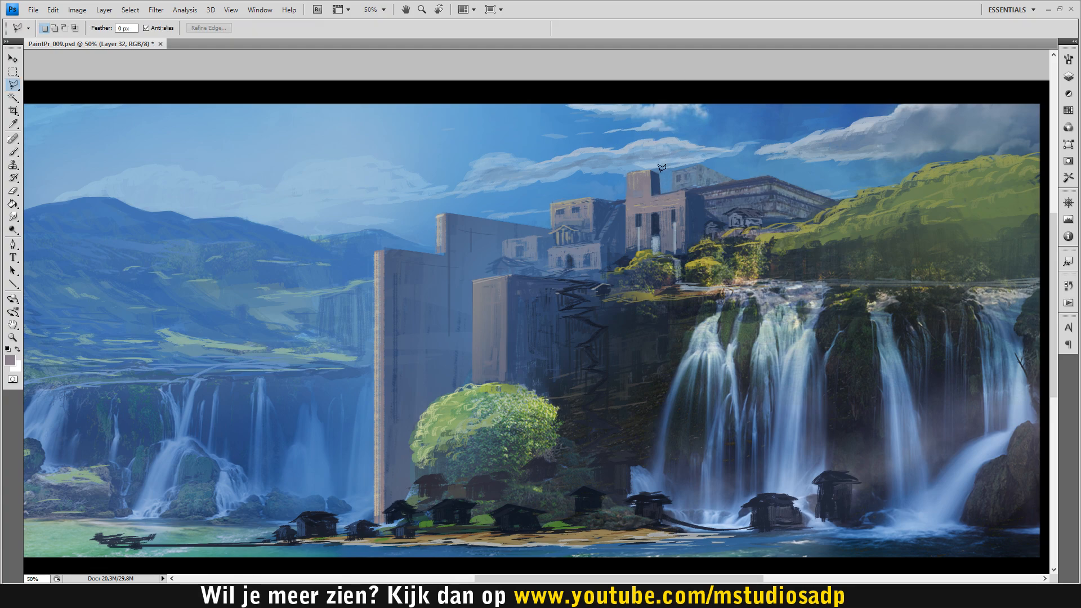
left_click(660, 169)
left_click(683, 165)
left_click(683, 200)
left_click(660, 201)
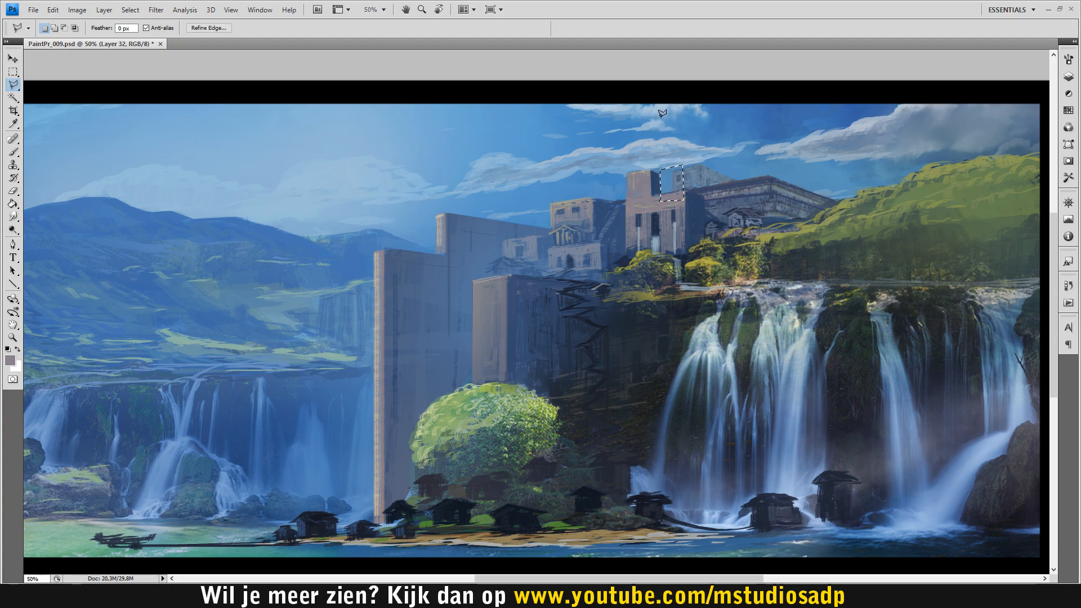
key("b")
mouse_move(662, 193)
left_mouse_down()
mouse_move(671, 160)
mouse_move(678, 191)
mouse_move(681, 170)
mouse_move(677, 195)
left_mouse_up()
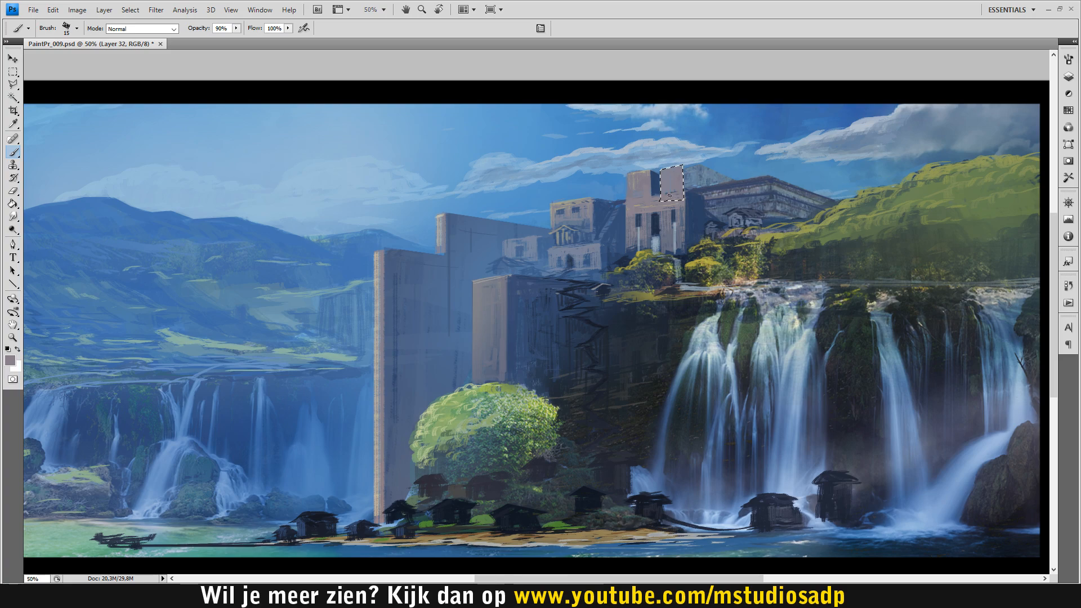
key("ctrl+d")
Select the narrow shaded side of the second upright block, paint it with sampled dark blue, and clear the selection.
key("l")
left_click(698, 195)
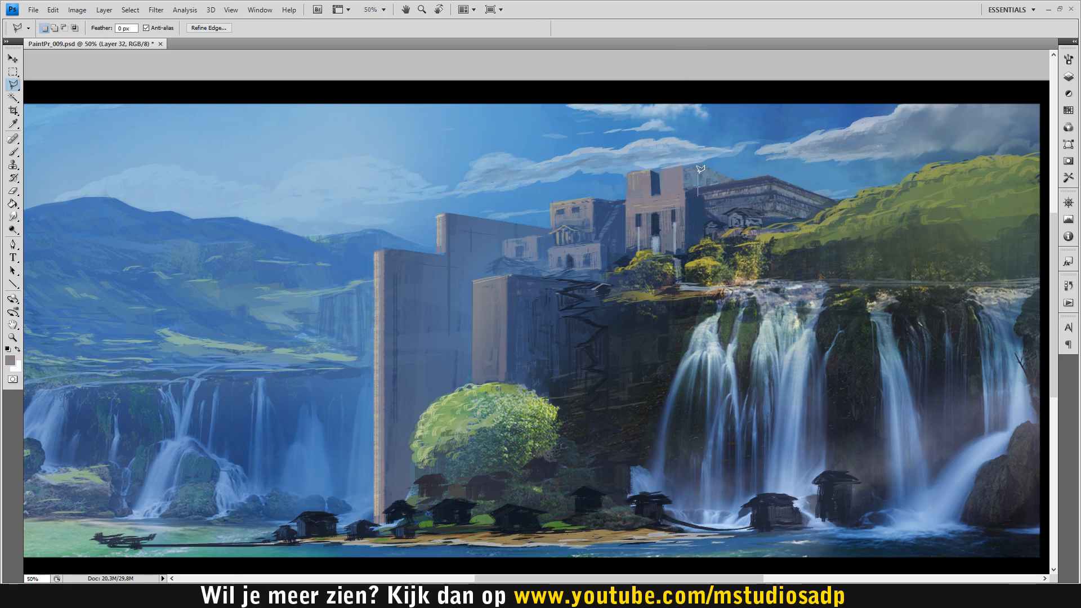
left_click(699, 170)
left_click(684, 164)
double_click(691, 199)
key("alt")
key("b")
left_click(692, 197, "alt")
left_click_drag(685, 168, 686, 191)
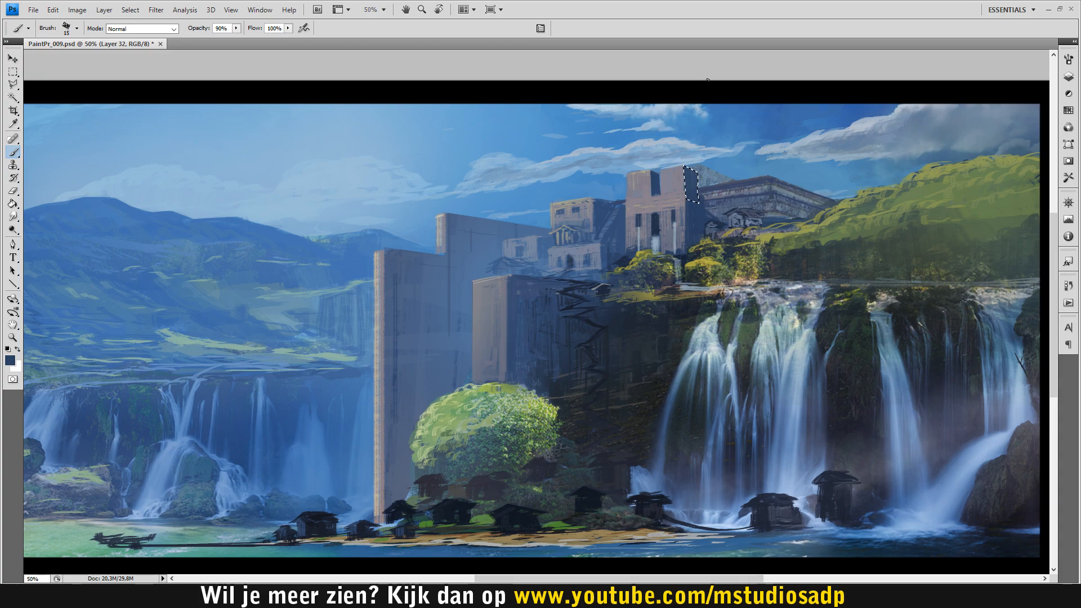
key("ctrl+d")
Touch up the base of the second upright block with a grey-purple tone sampled from the wall below.
key("m")
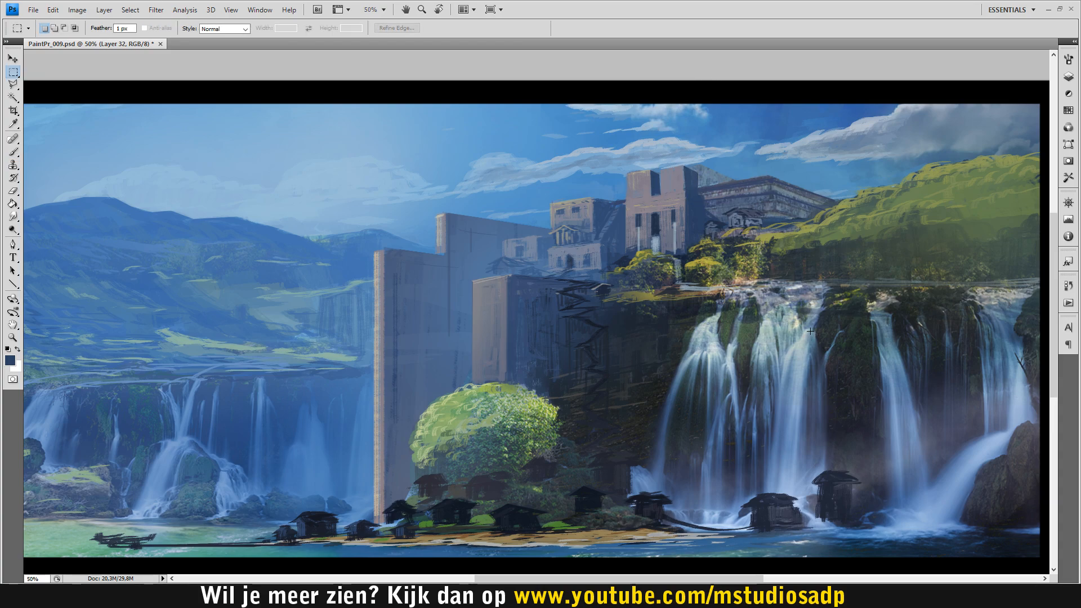
key("b")
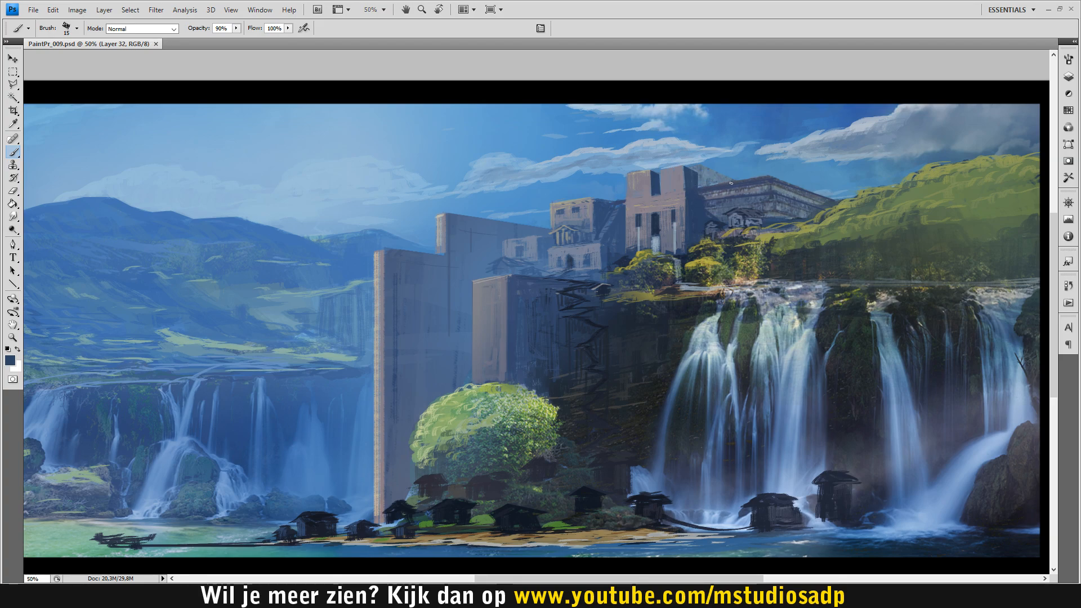
key("z")
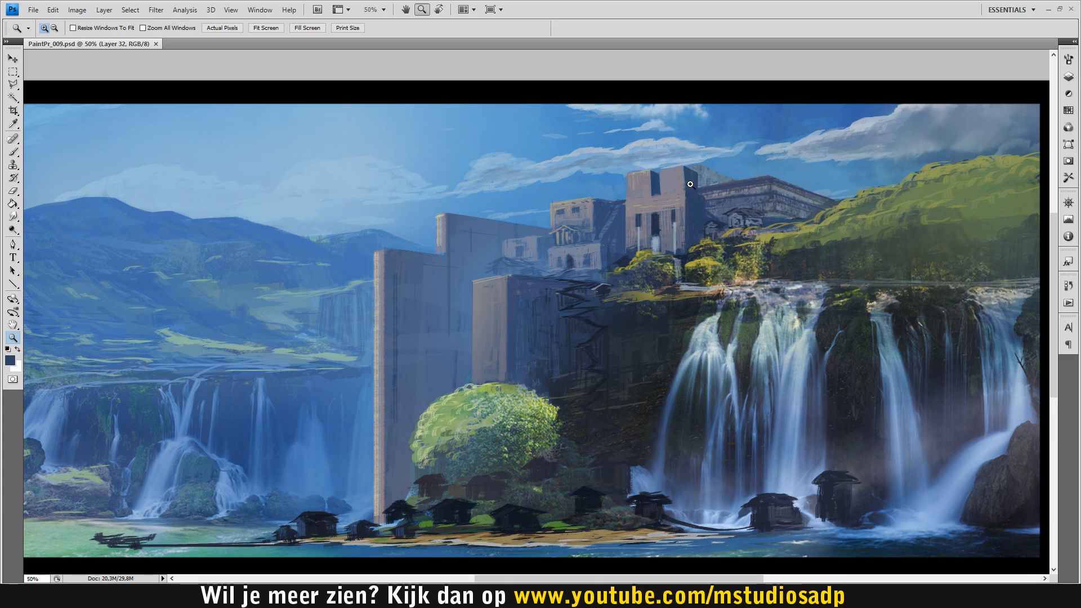
key("b")
left_click(683, 207, "alt")
left_click_drag(685, 193, 697, 197)
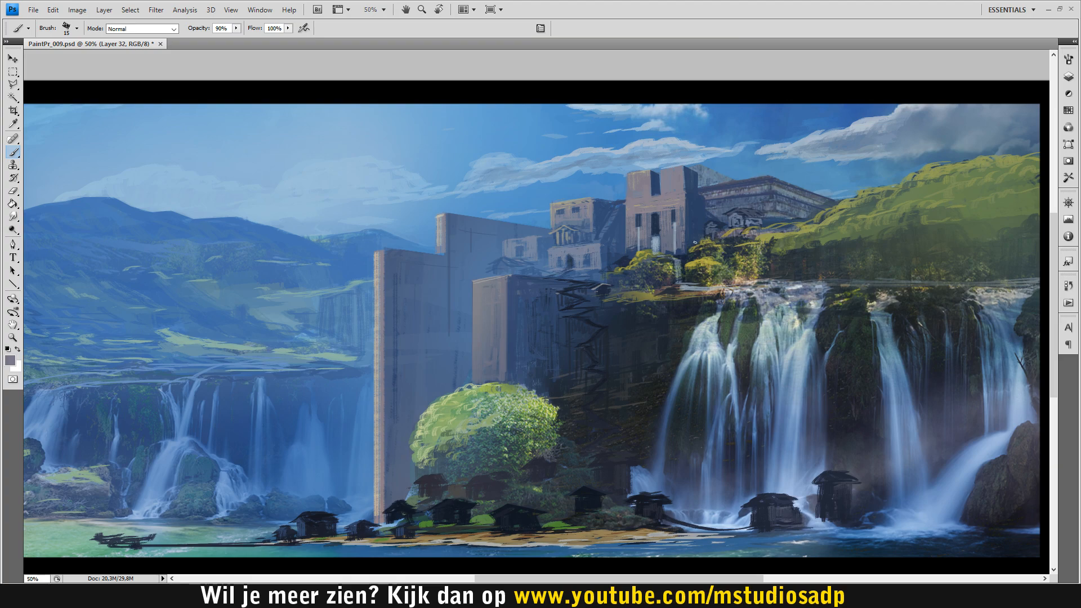
Paint a dark slit opening on the shaded wall above the round tree, with a thin pale stream of water falling from it.
key("z")
left_click(711, 217, "alt")
left_click(711, 216, "alt")
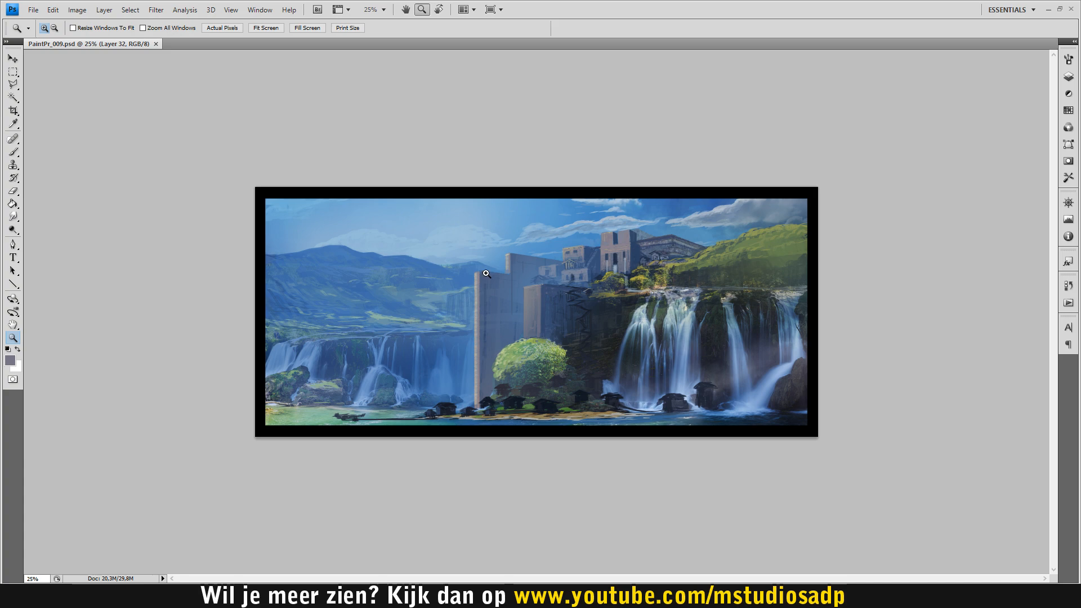
left_click(558, 309)
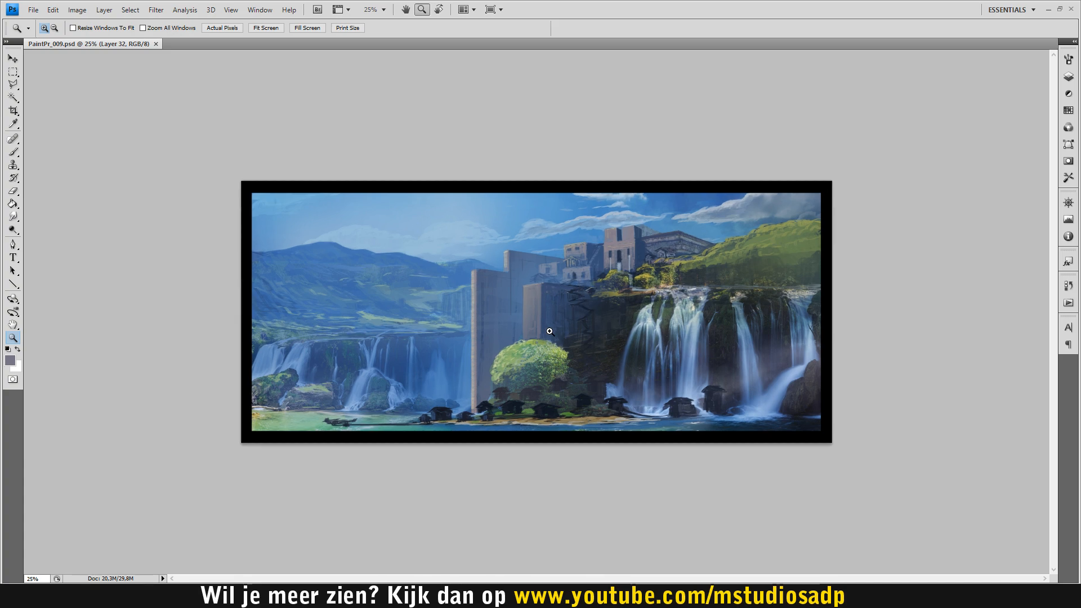
left_click(587, 335)
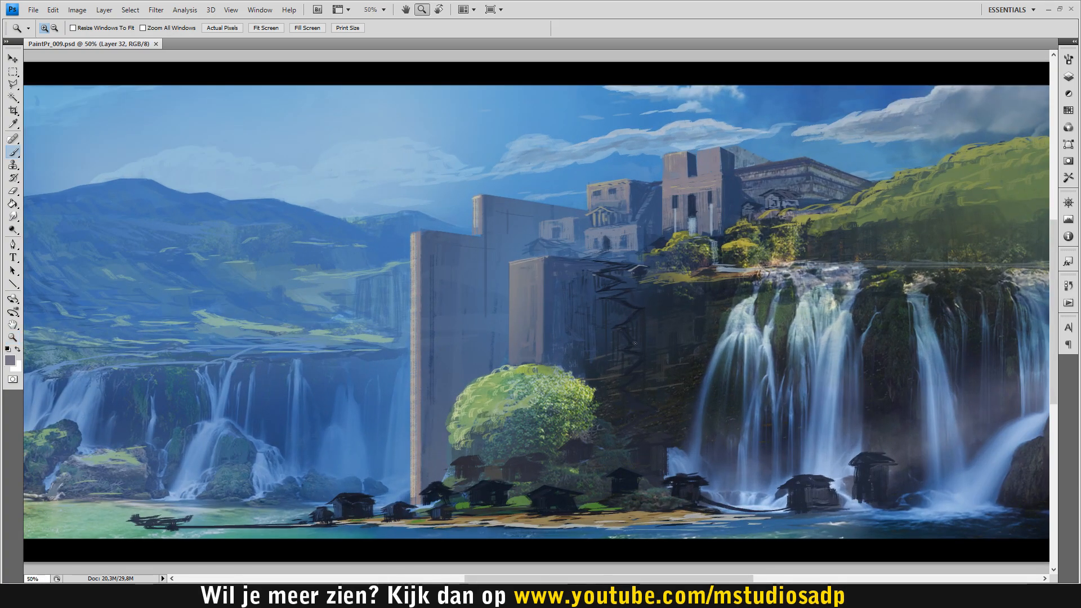
key("b")
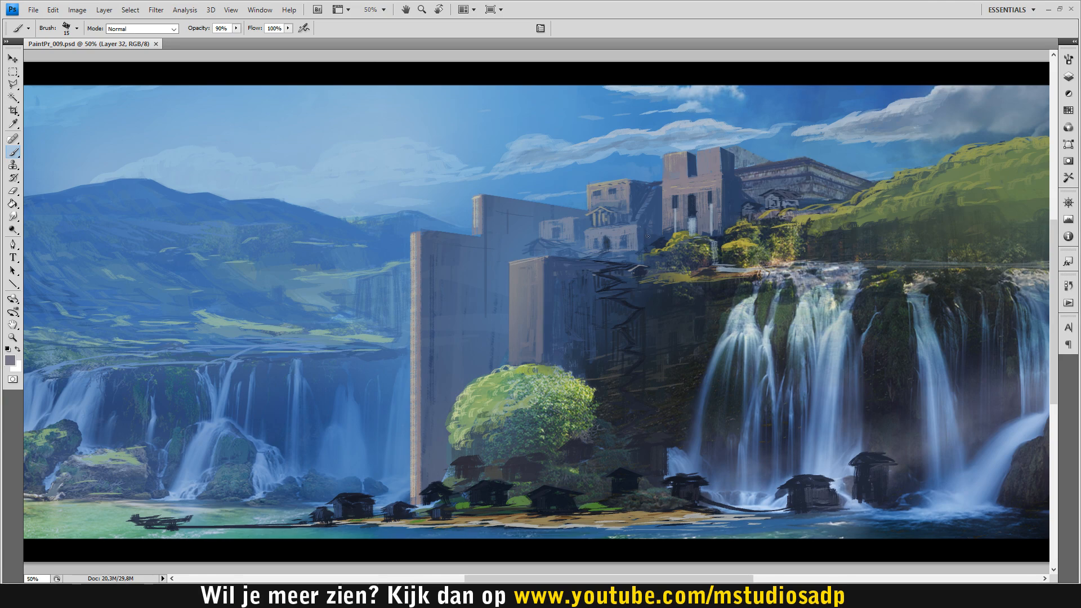
left_click(630, 299, "alt")
left_click(570, 291)
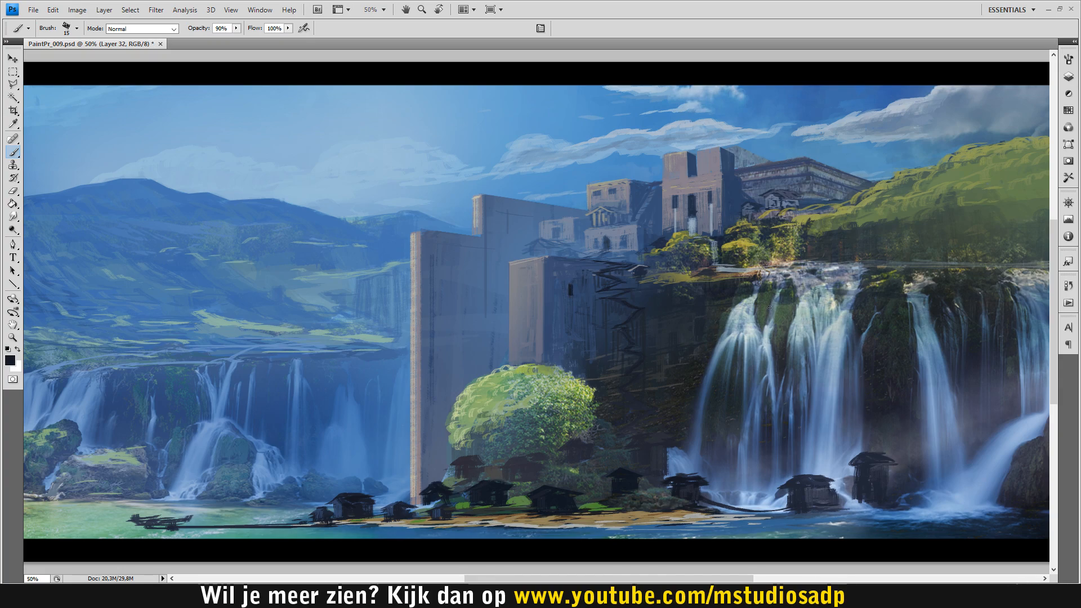
left_click(726, 338, "alt")
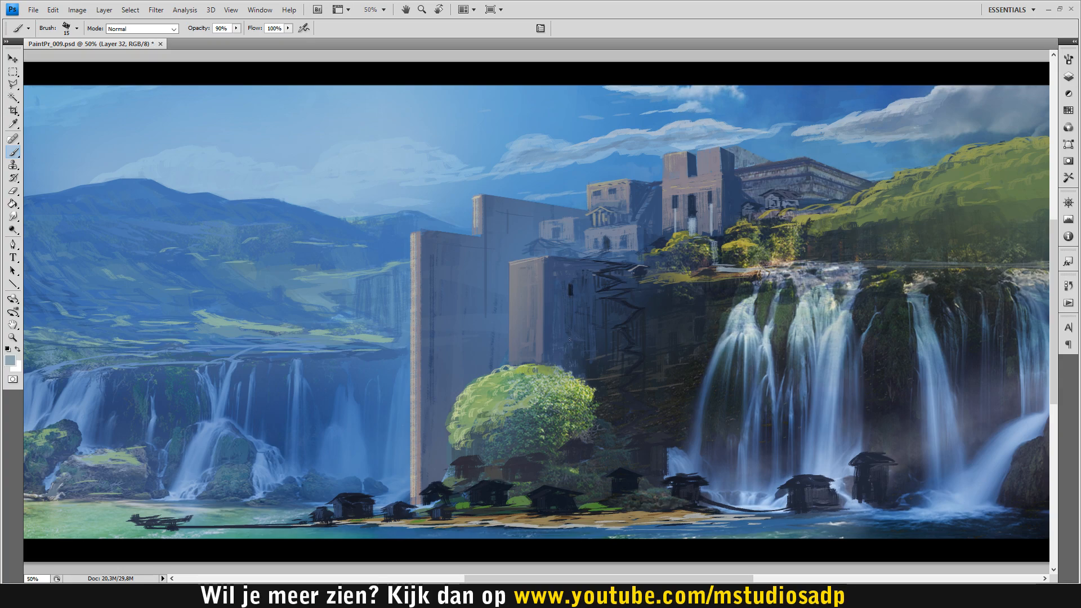
key("ctrl+z")
key("ctrl+z")
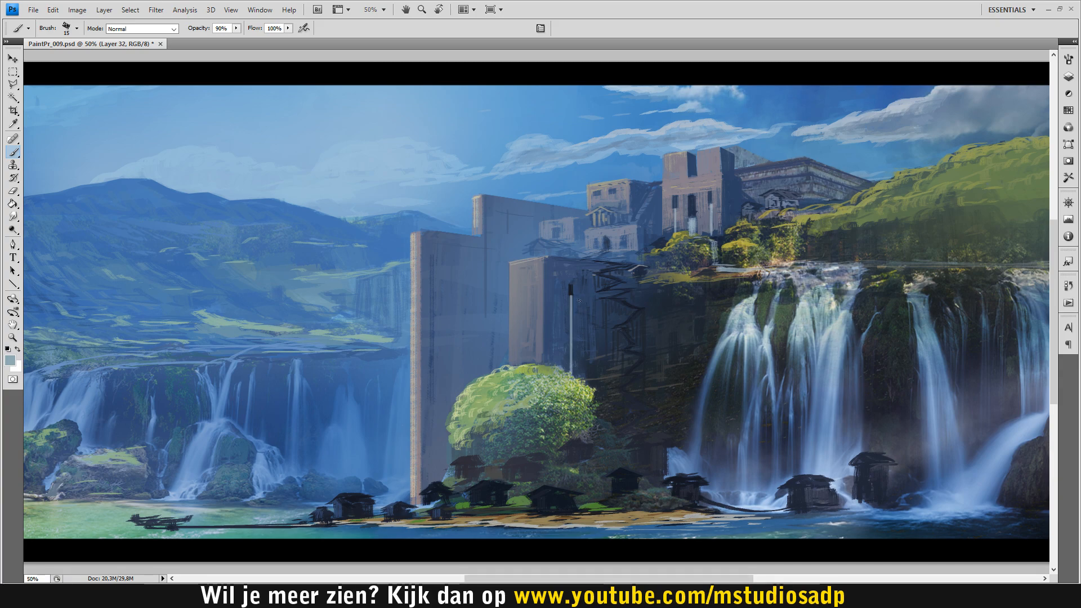
Paint three small dark slit openings at staggered heights on the tall cliff-side wall, using dark blue sampled from the buildings.
key("z")
left_click(594, 339, "alt")
left_click(594, 339, "alt")
left_click(568, 316, "alt")
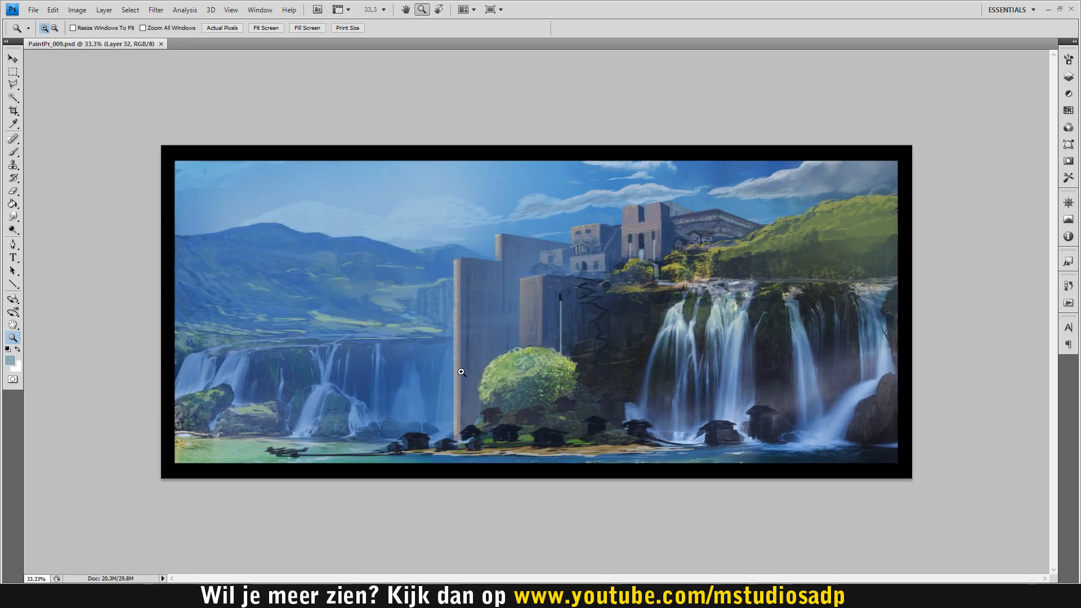
left_click(534, 213)
key("b")
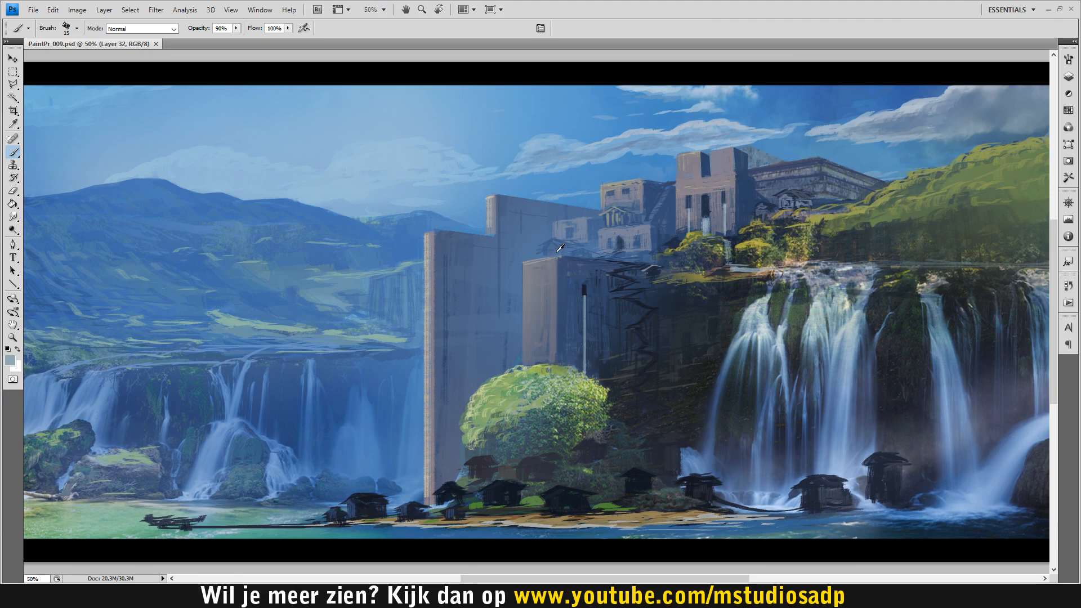
left_click(548, 242, "alt")
left_click_drag(447, 259, 448, 277)
left_click(621, 241, "alt")
left_click_drag(456, 261, 457, 292)
key("ctrl+z")
left_click(622, 237, "alt")
left_click(621, 242, "alt")
left_click_drag(446, 256, 445, 266)
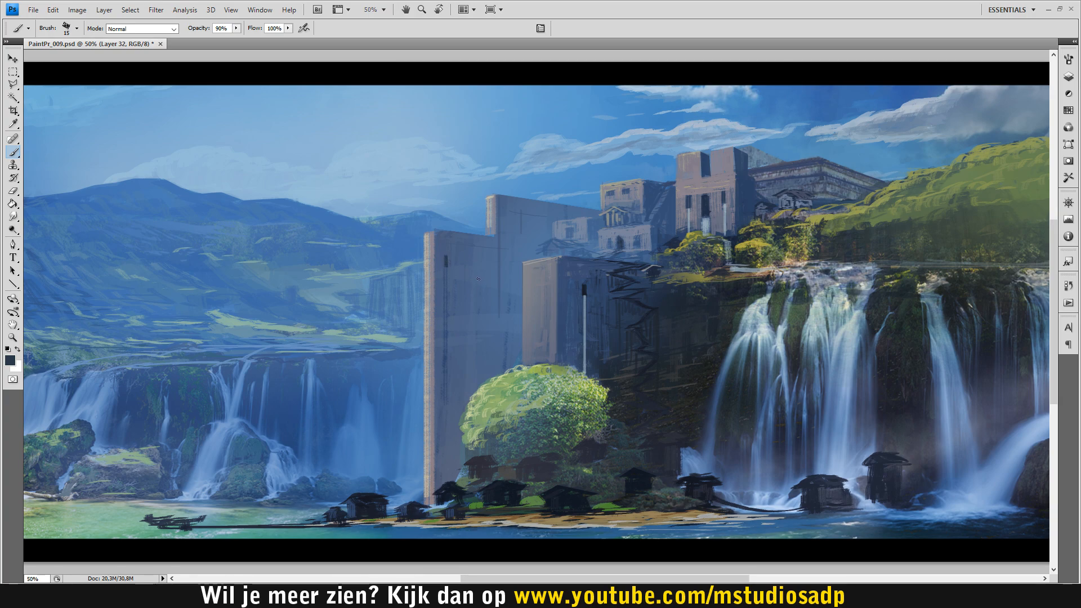
left_click_drag(479, 281, 478, 286)
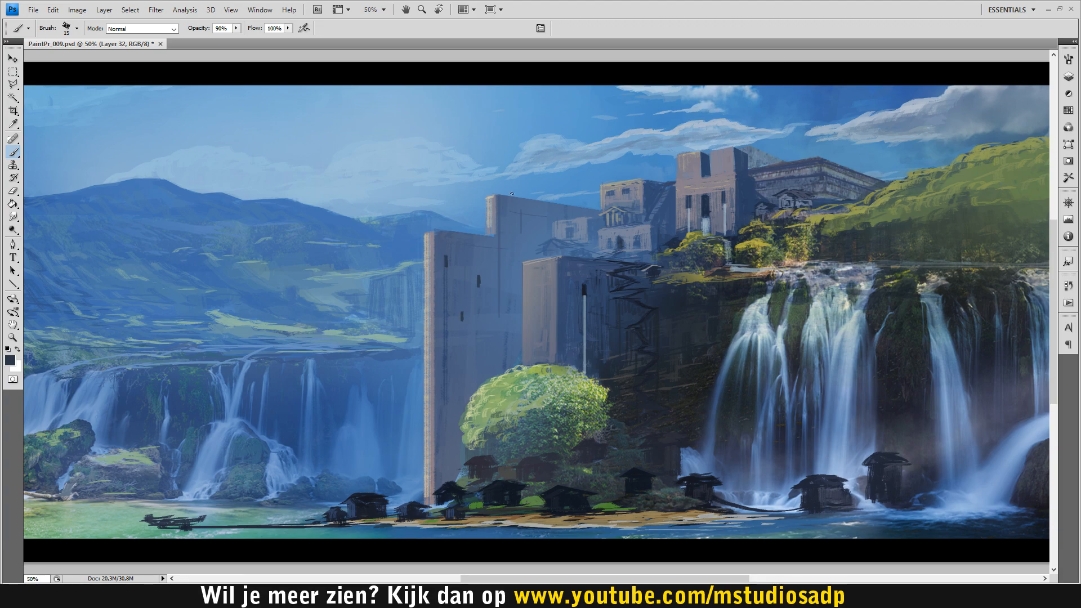
Paint a long, thin stream of water below the tall wall's highest opening with blue sampled from the waterfall.
left_click(779, 404, "alt")
left_click(847, 411, "alt")
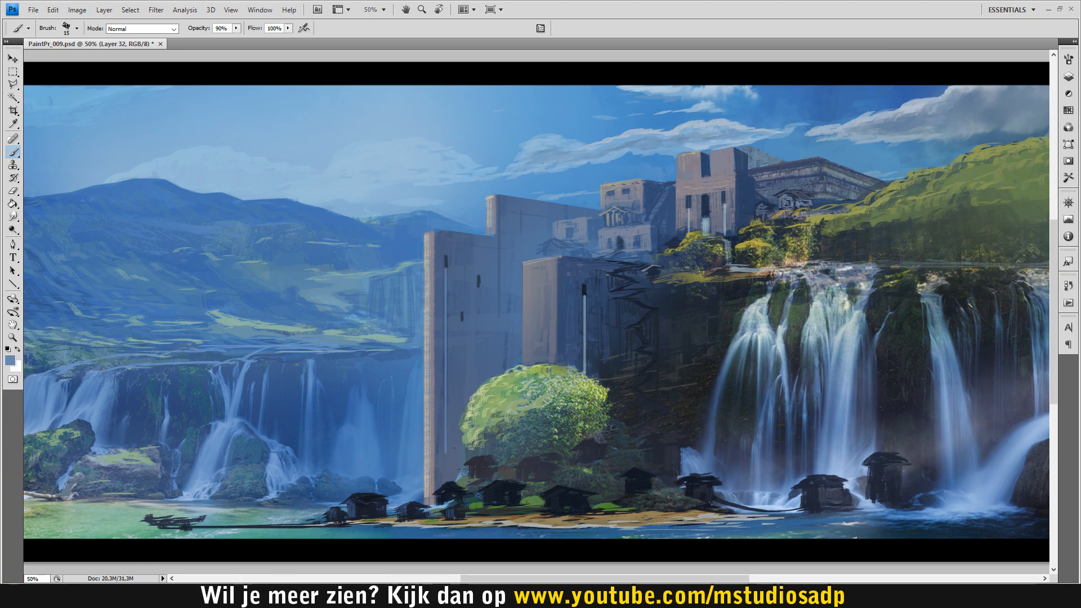
left_click_drag(446, 268, 446, 484)
key("ctrl+z")
left_click_drag(448, 267, 442, 360)
left_click_drag(435, 437, 429, 474)
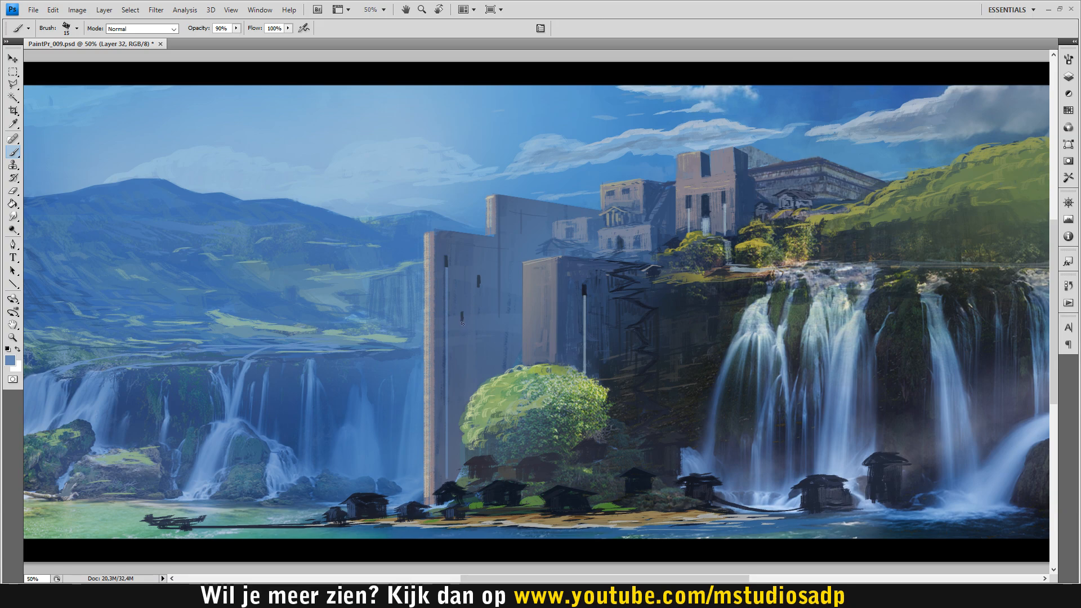
Paint matching thin blue streams of water falling from the tall wall's two other openings.
left_click_drag(462, 323, 463, 414)
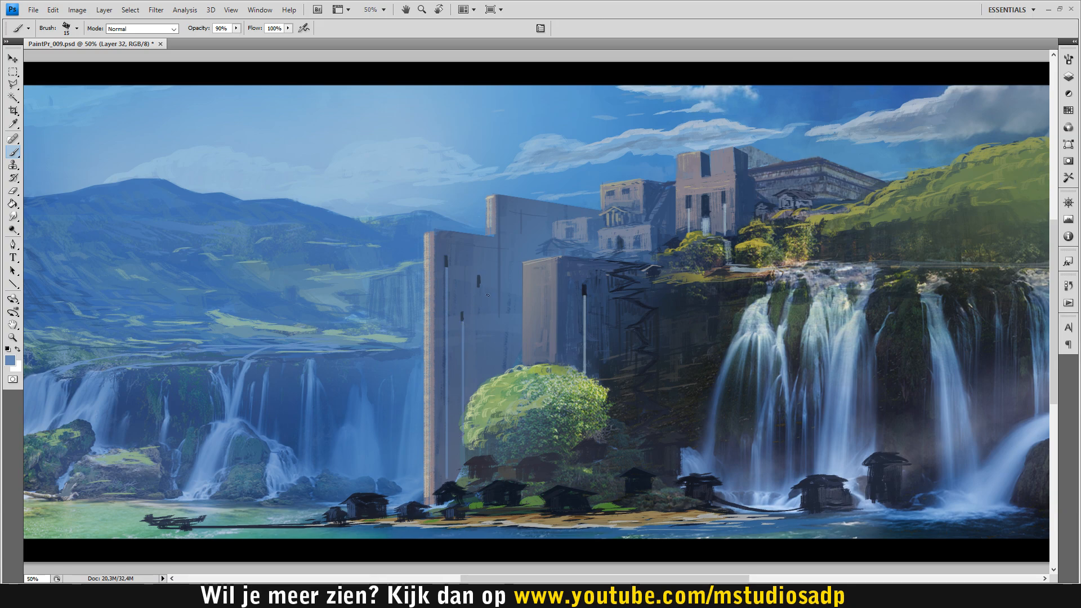
left_click_drag(479, 287, 479, 360)
key("ctrl+z")
left_click_drag(479, 285, 477, 372)
key("z")
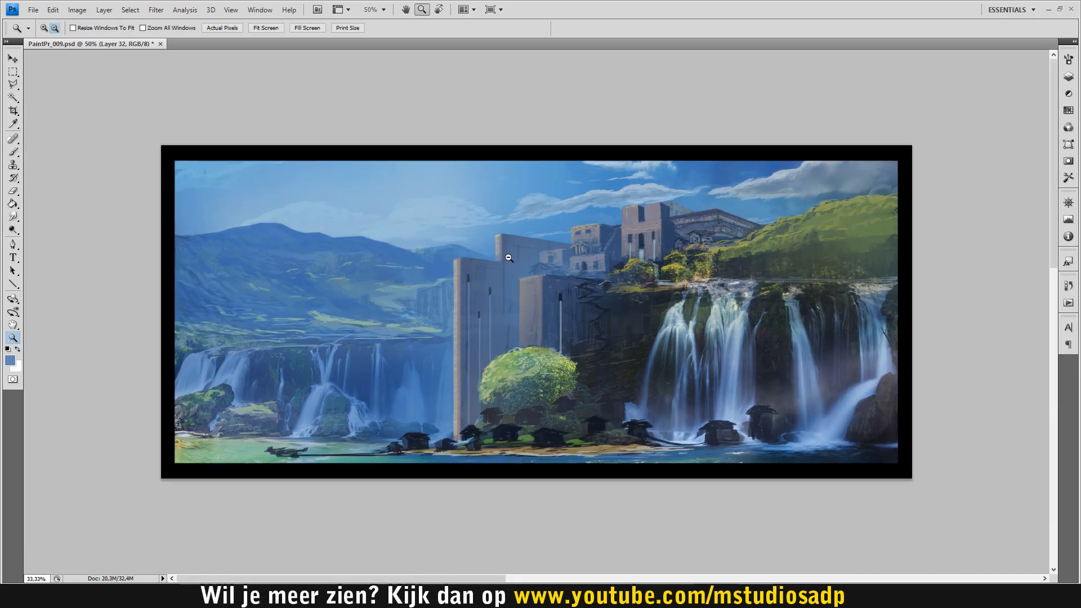
left_click(503, 267, "alt")
left_click(496, 214, "alt")
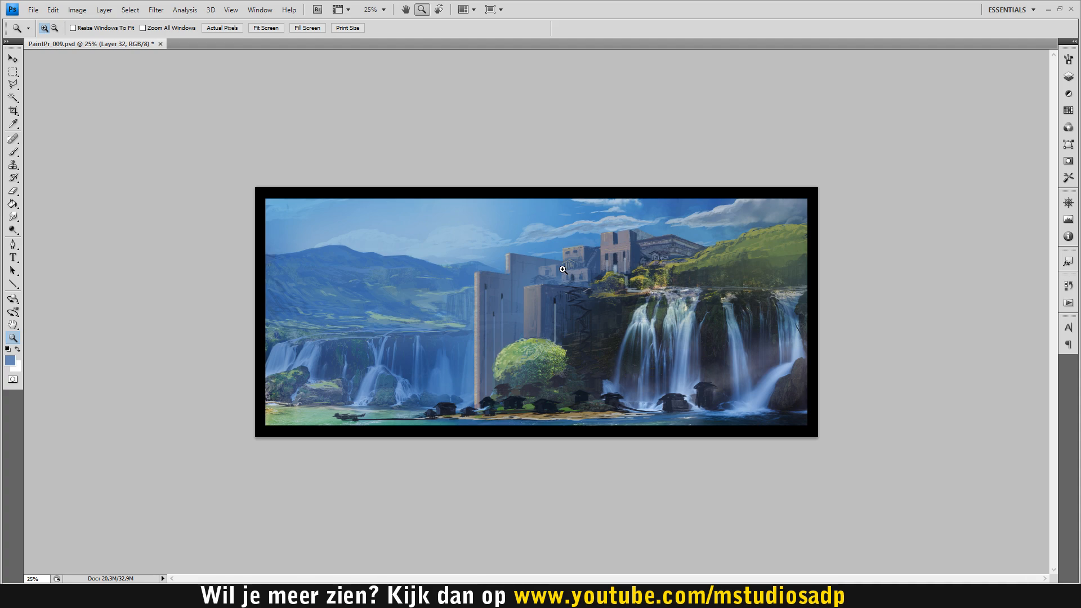
Try a pale stream of water below the small left-hand hilltop building, using a colour sampled from the waterfall.
left_click(571, 324)
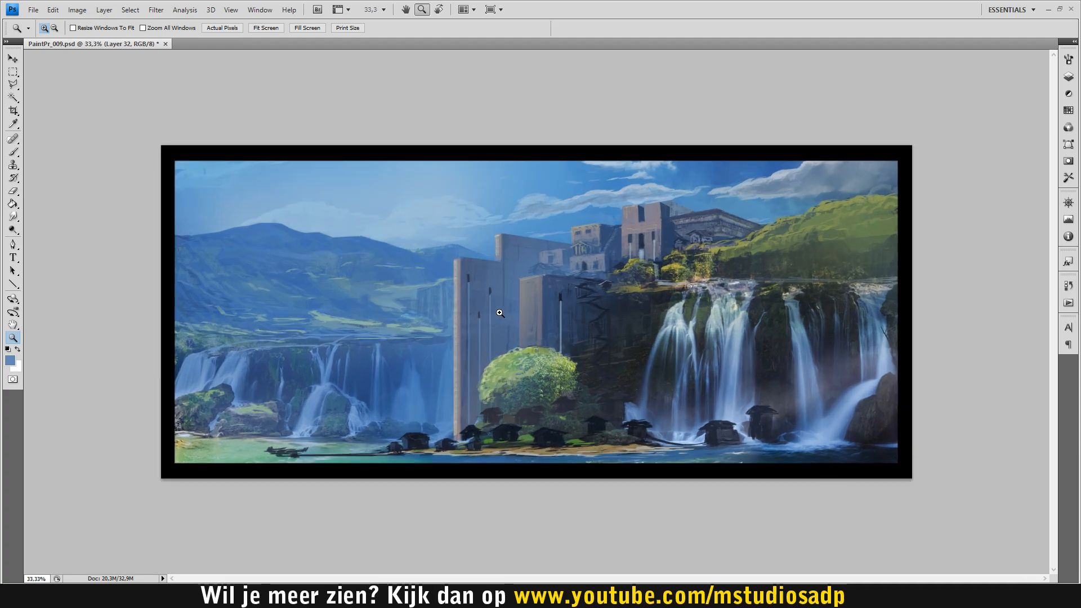
left_click(562, 292)
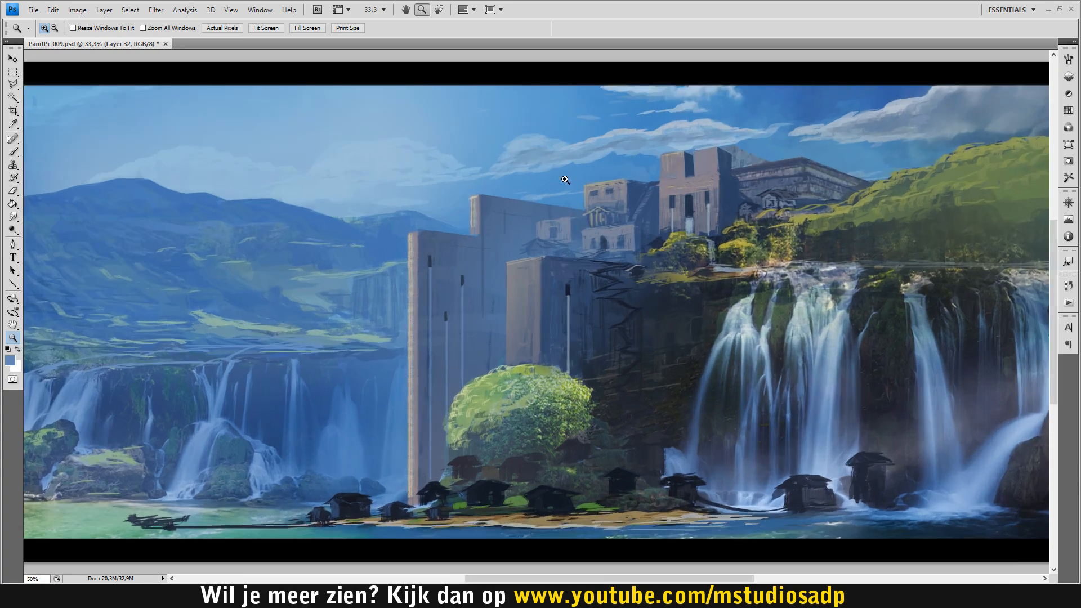
key("b")
left_click(753, 334, "alt")
left_click_drag(551, 239, 552, 257)
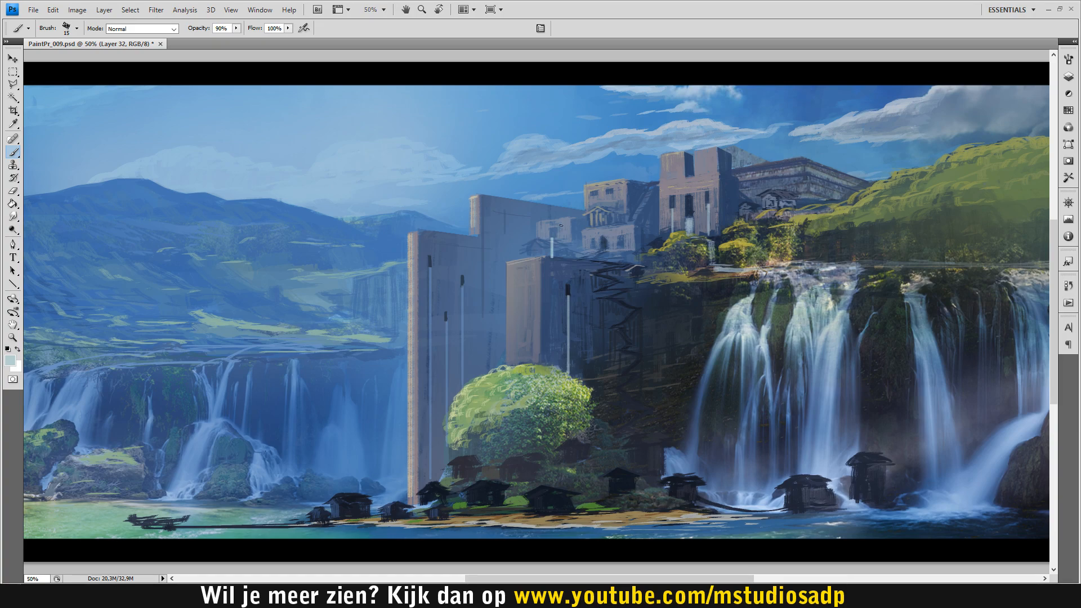
key("ctrl+z")
Paint a short light-blue stream below the small left-hand hilltop building with blue sampled from the waterfall, and save the painting.
left_click(840, 340, "alt")
left_click(526, 240, "alt")
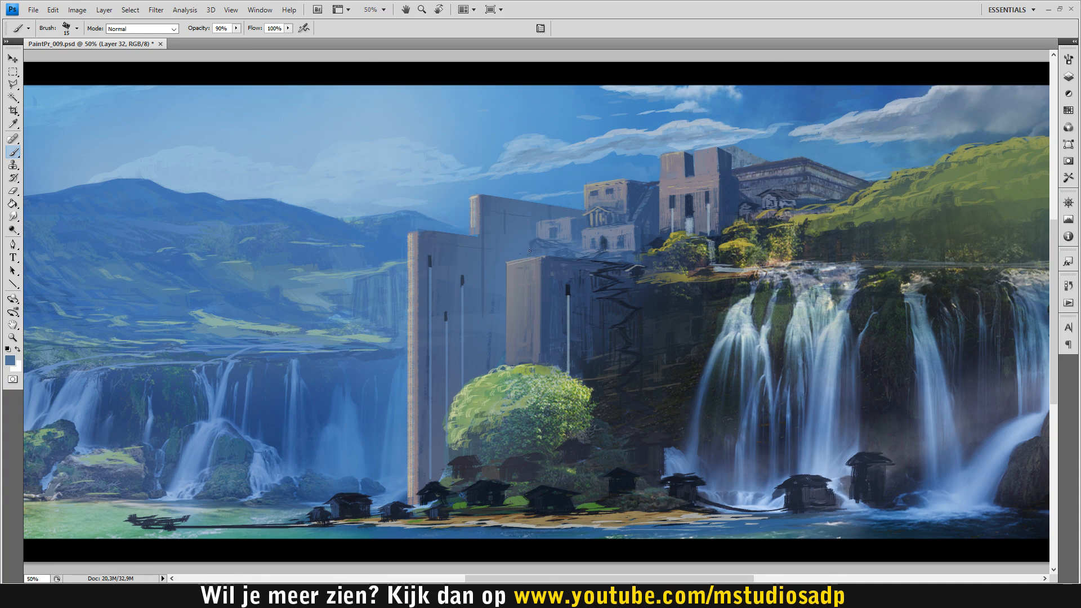
left_click(540, 233, "alt")
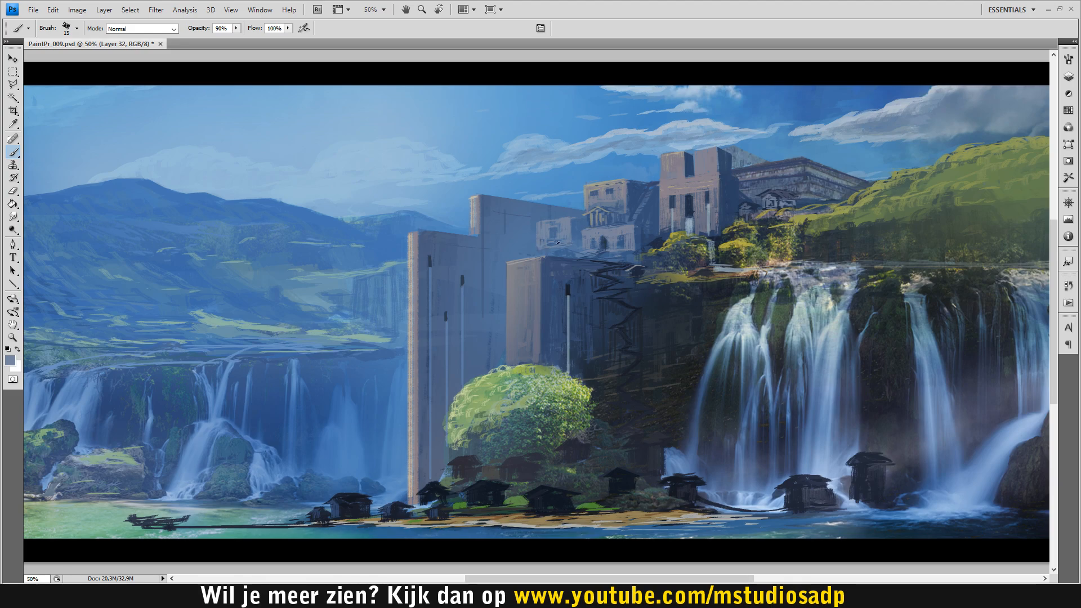
left_click(840, 359, "alt")
left_click_drag(551, 253, 551, 236)
key("ctrl+z")
key("ctrl+z")
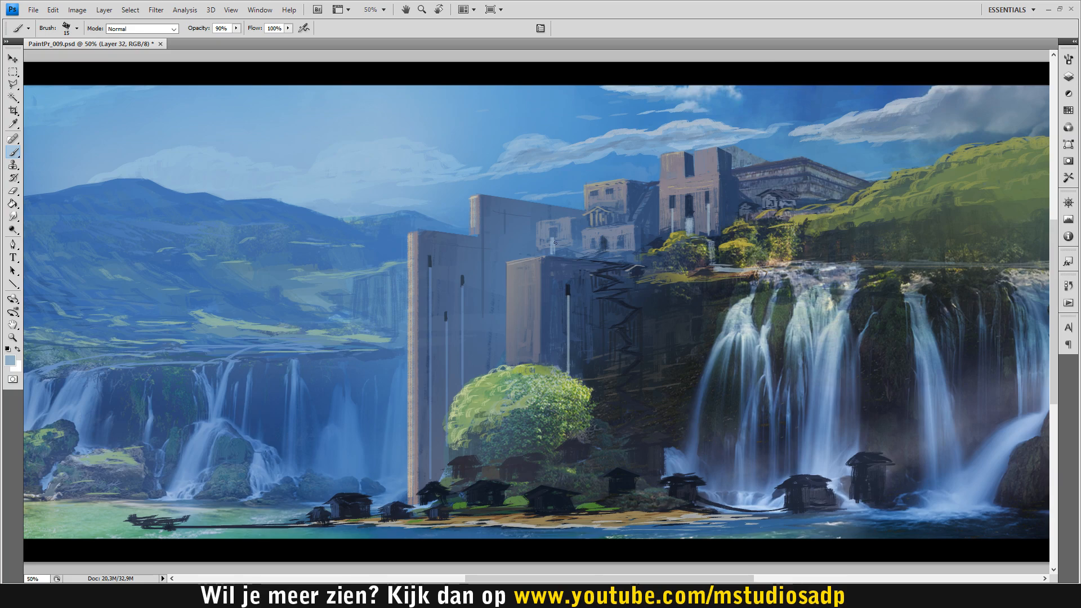
key("ctrl+s")
Examine the whole composition at several magnifications to judge the new wall openings and water streams.
key("z")
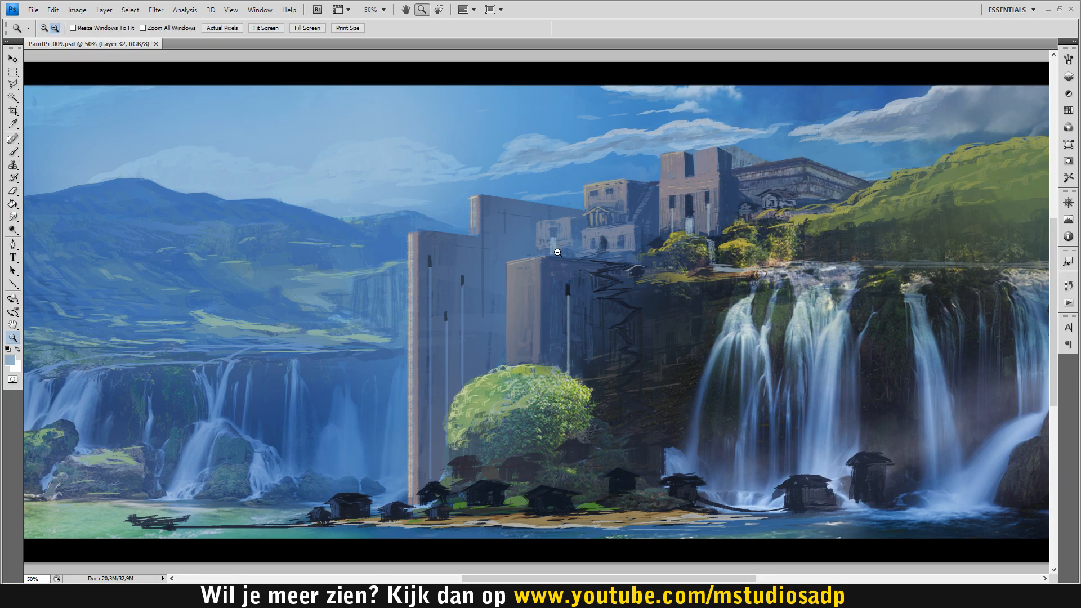
left_click(557, 252, "alt")
left_click(557, 252, "alt")
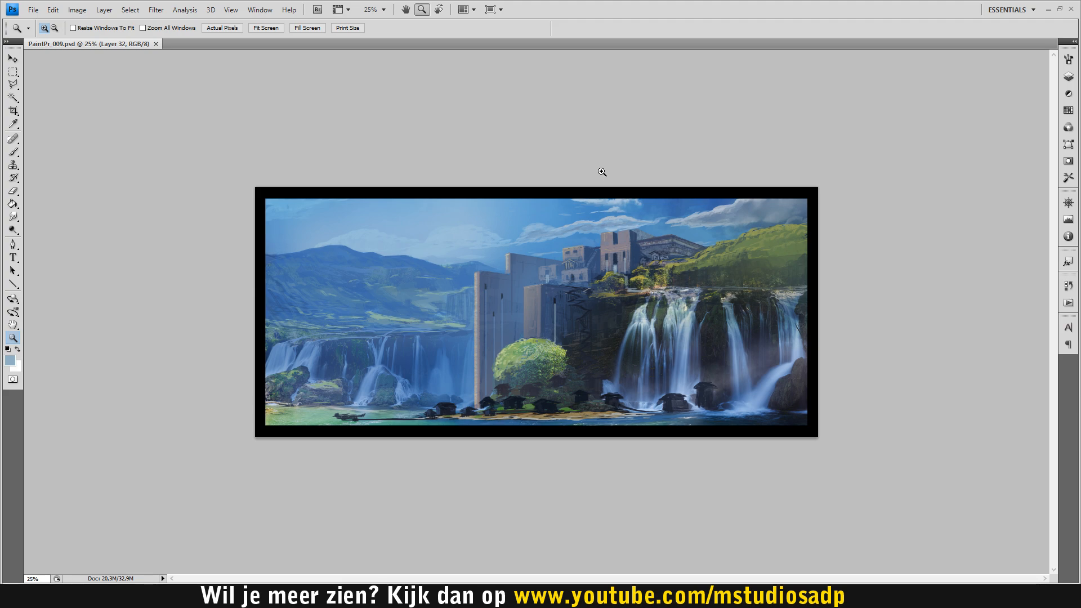
left_click(488, 255)
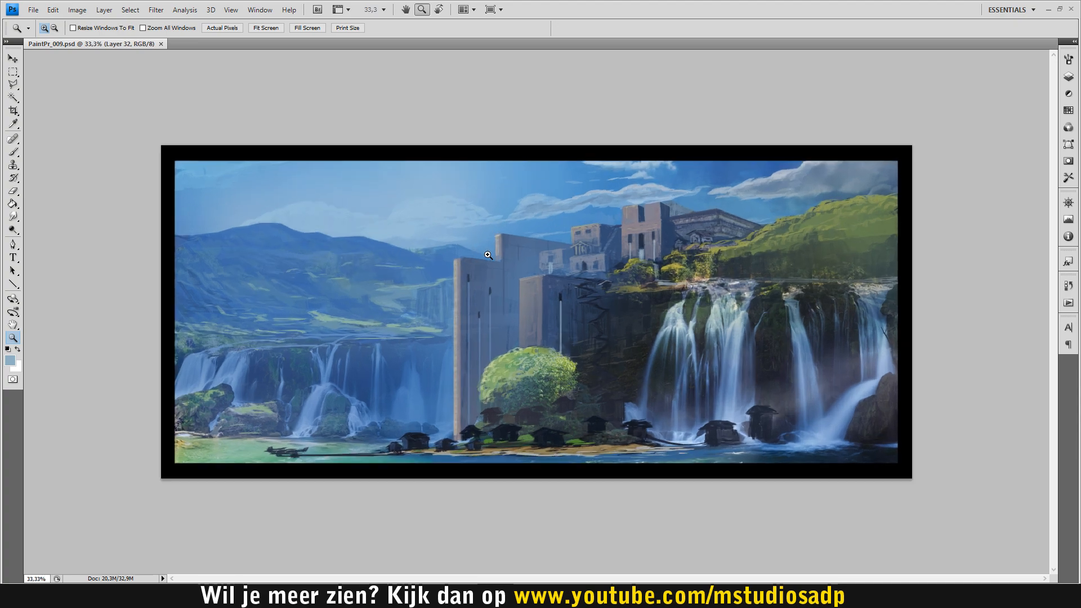
left_click(488, 255)
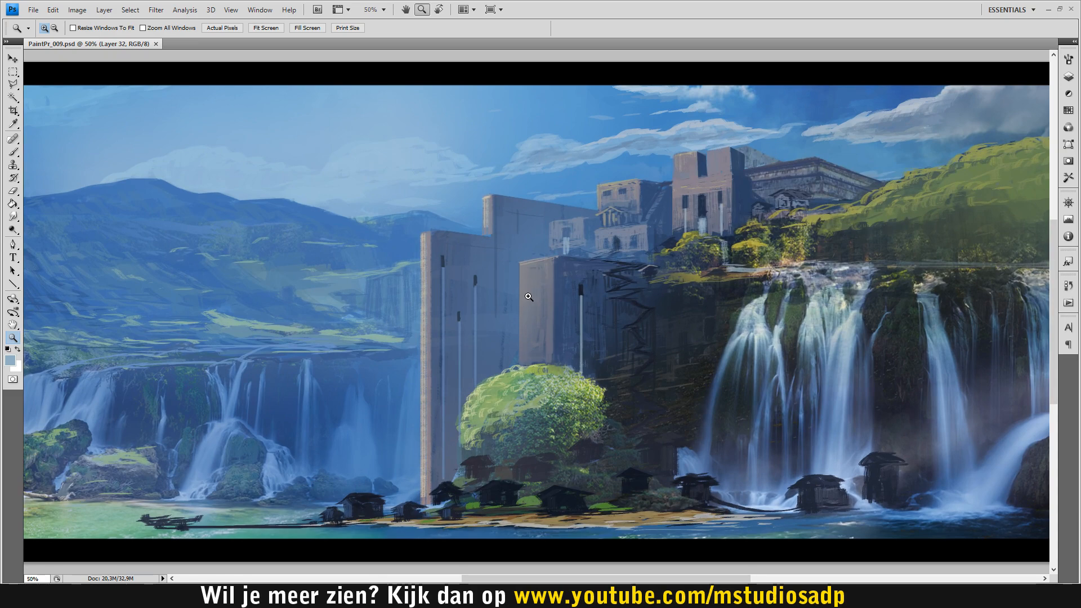
left_click(616, 274, "alt")
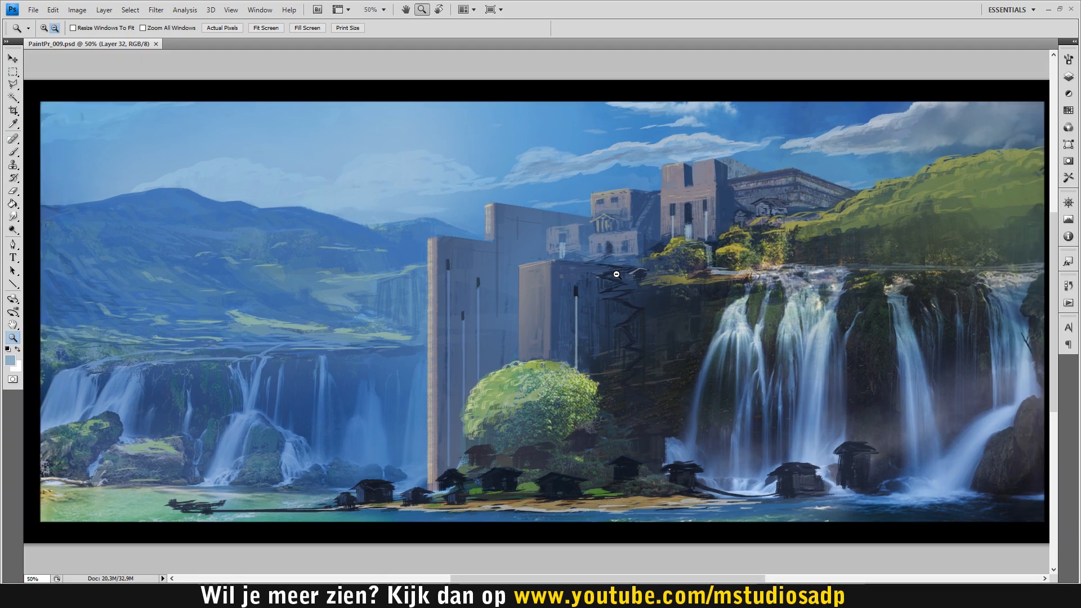
left_click(616, 274, "alt")
left_click(668, 297, "alt")
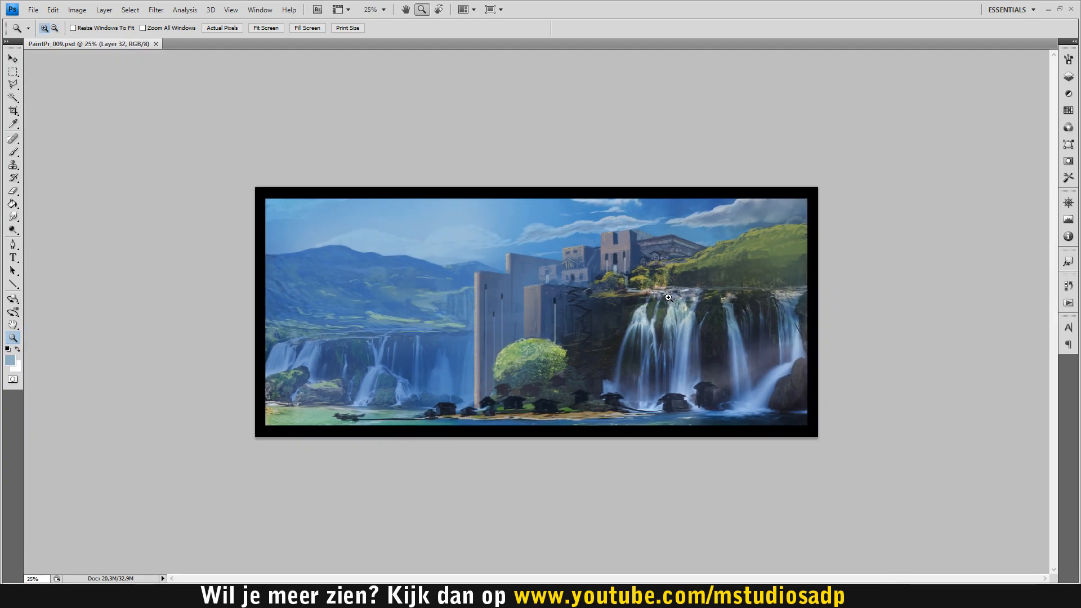
left_click(626, 444)
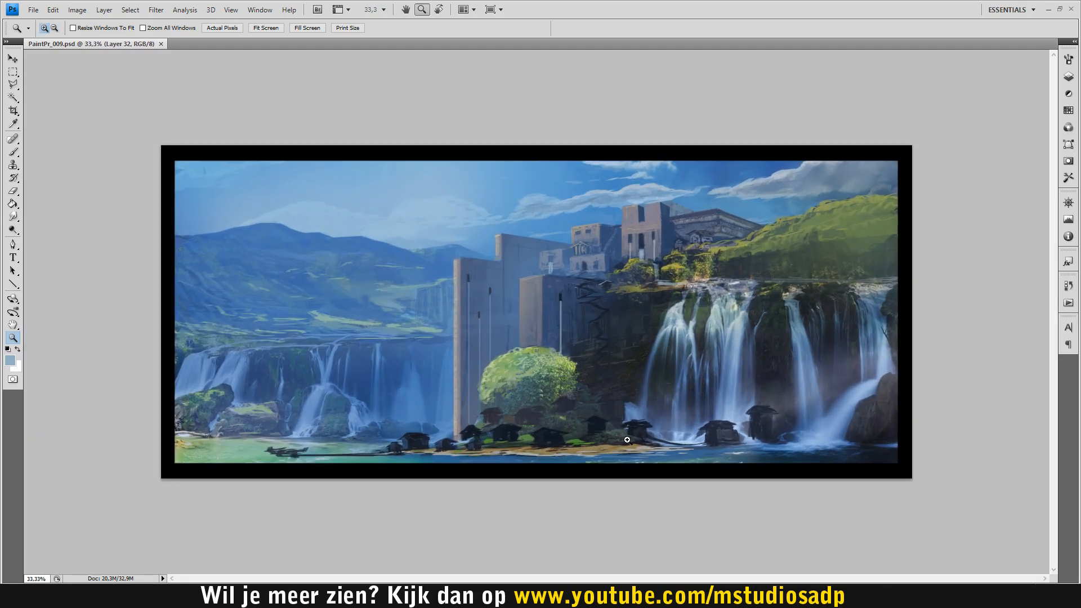
key("b")
key("z")
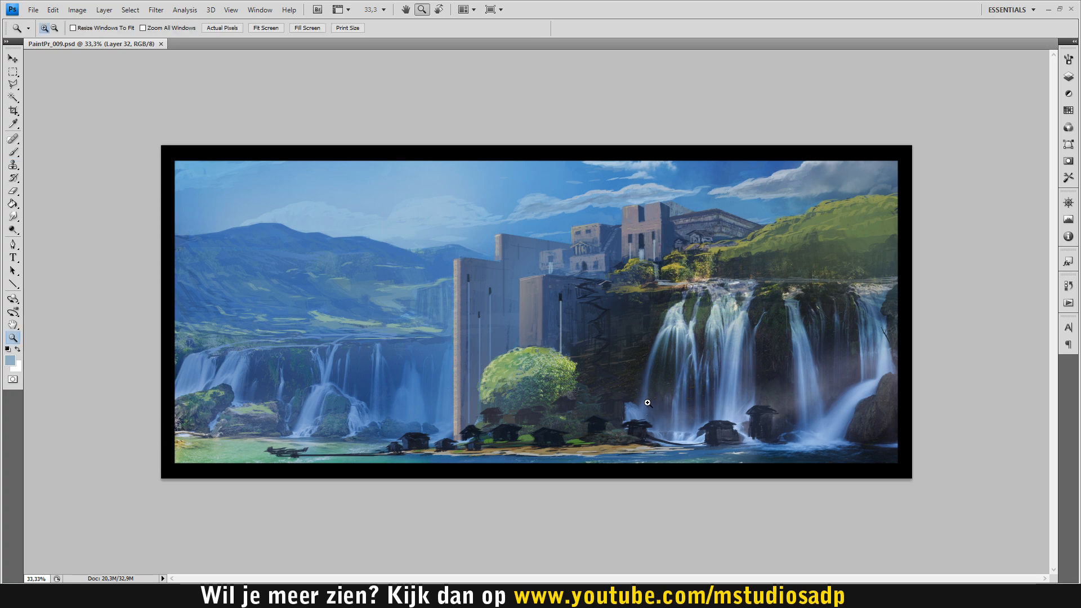
Mark a dark upright edge for a new building beside the foot of the large waterfall, using sampled dark tones.
left_click(646, 403)
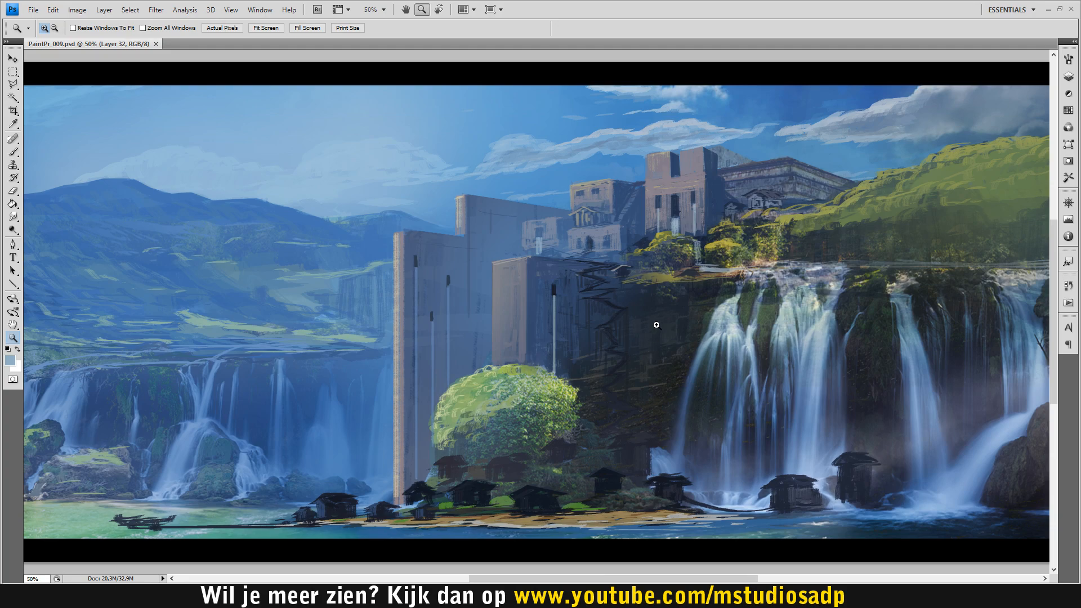
key("b")
left_click(650, 453, "alt")
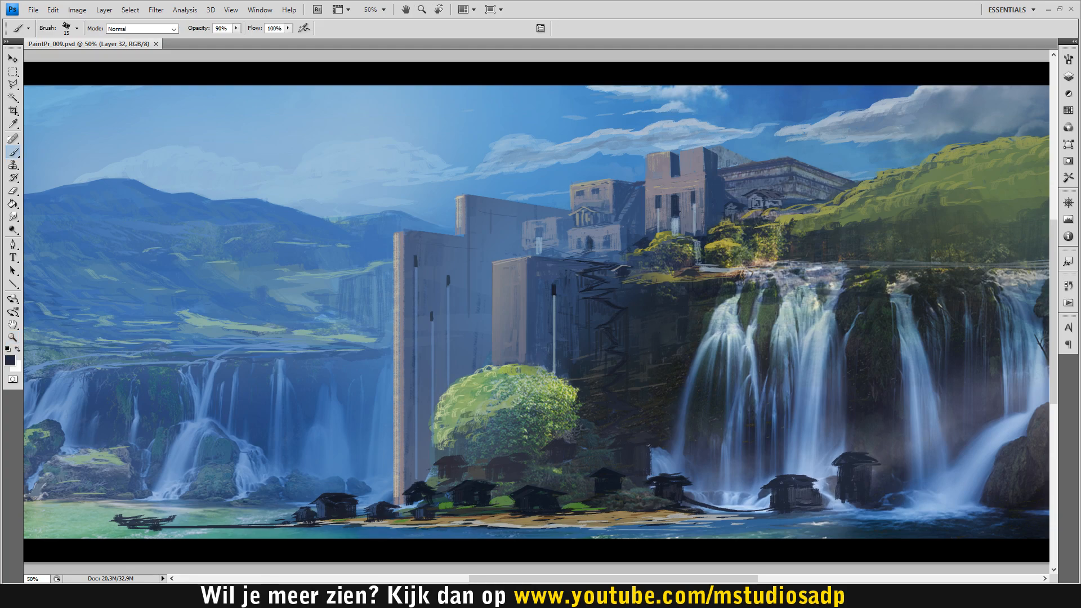
left_click(543, 310, "alt")
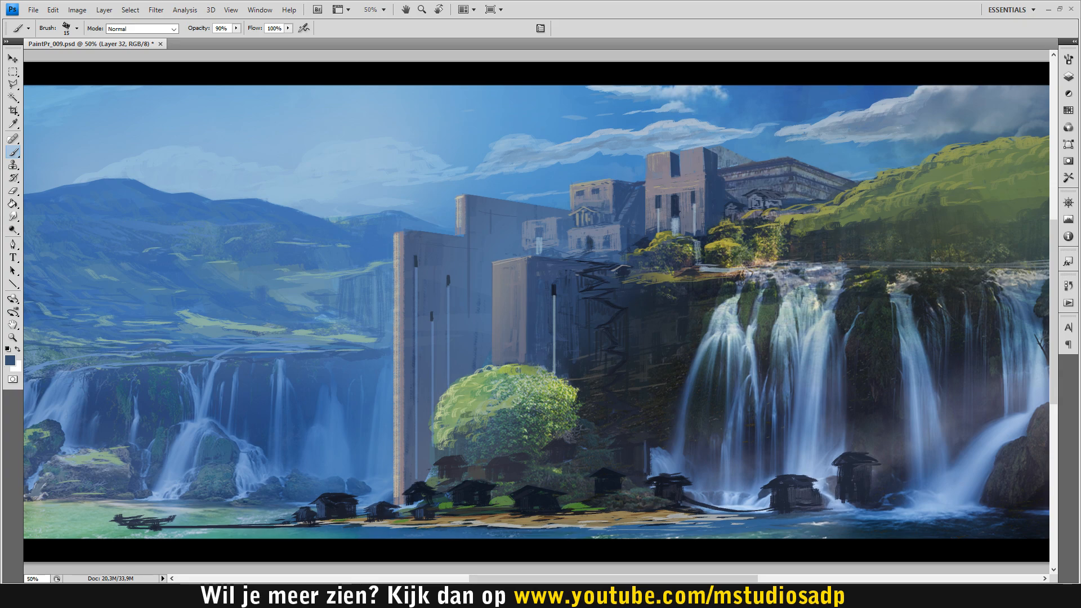
key("ctrl+z")
left_click(574, 371, "alt")
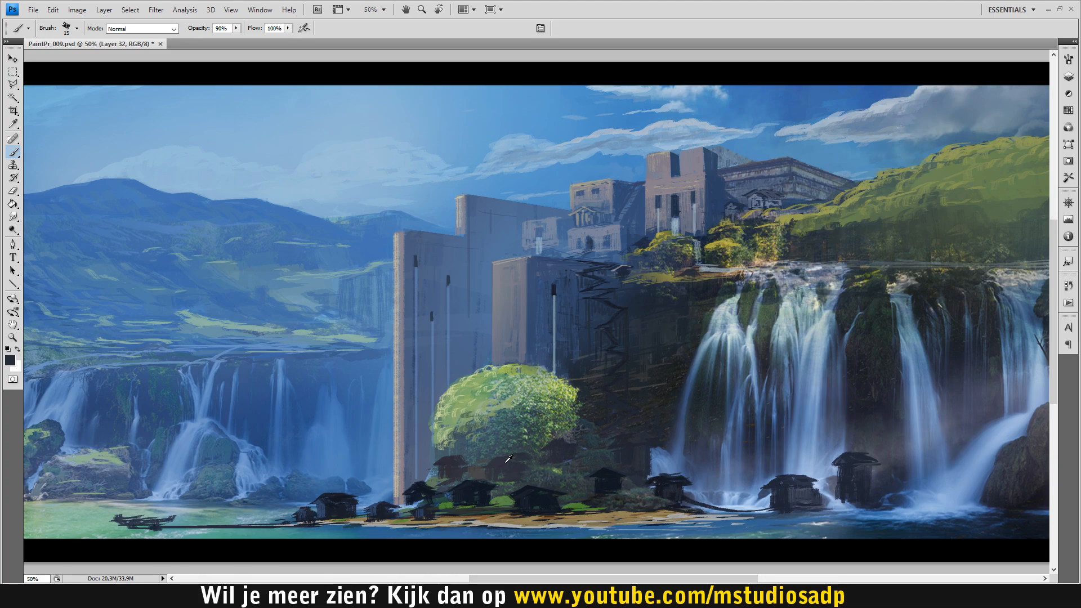
Block in the dark silhouette of a tall gabled house beside the waterfall's foot, enlarging the brush to 35.
left_click(675, 477, "alt")
left_click(674, 478, "alt")
left_click(681, 482, "alt")
left_click(576, 299, "alt")
key("bracketright")
key("bracketright")
key("bracketright")
key("bracketright")
left_click_drag(645, 407, 631, 443)
key("ctrl+alt+z")
key("ctrl+alt+z")
key("ctrl+alt+z")
Try a light grey roof stroke on the dark gabled house, using colour sampled from the building above the tree.
left_click(512, 349, "alt")
left_click_drag(626, 442, 653, 413)
key("ctrl+alt+z")
key("ctrl+alt+z")
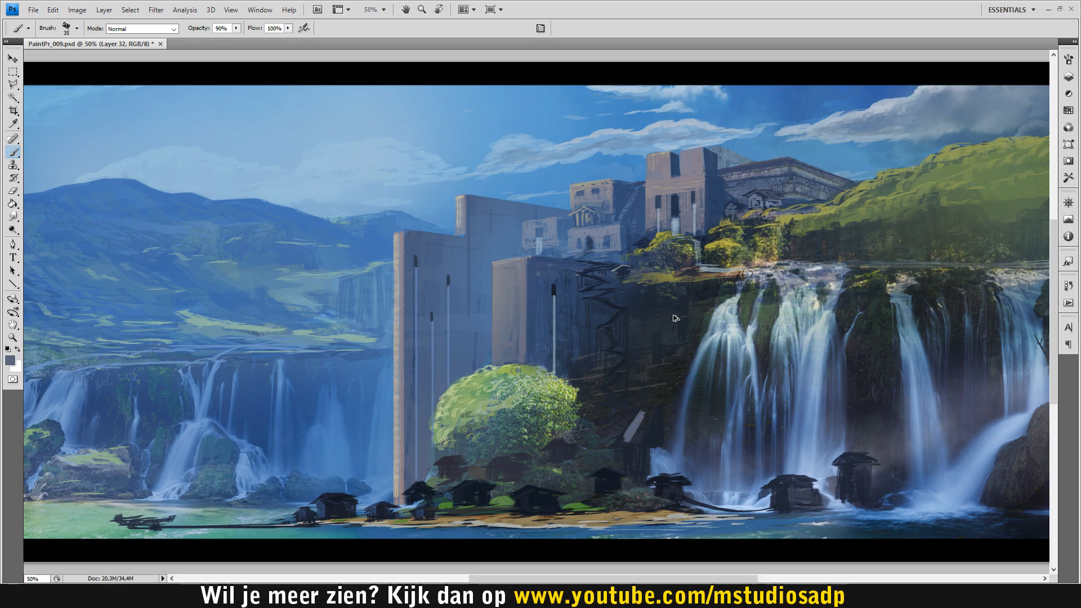
key("ctrl+alt+z")
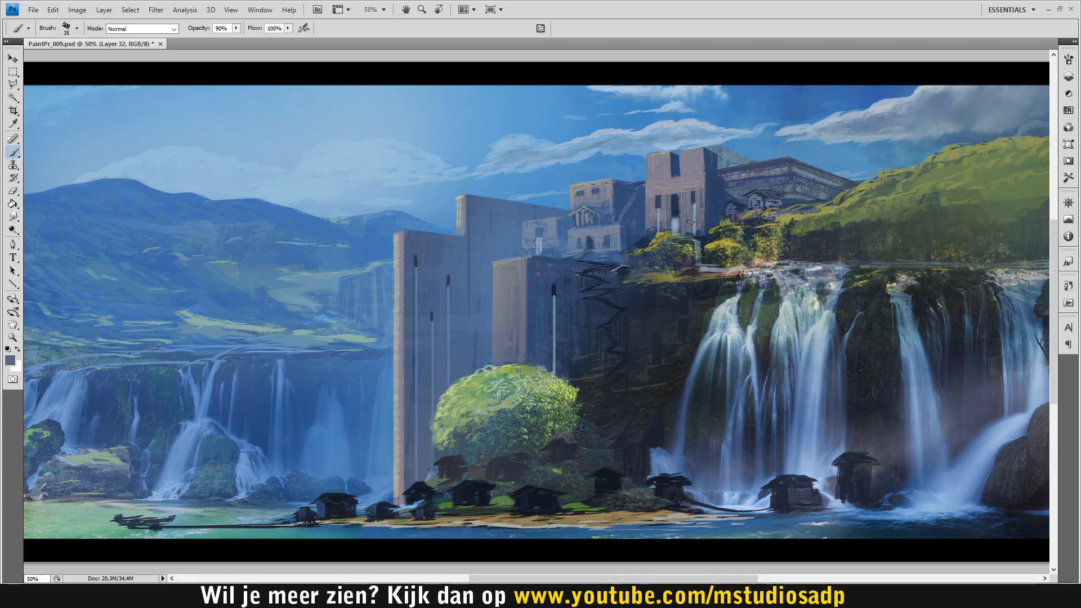
Set the foreground colour to dark slate blue 3e4356 and paint the sloping roof plane of the gabled house.
left_click(10, 361)
left_click(124, 487)
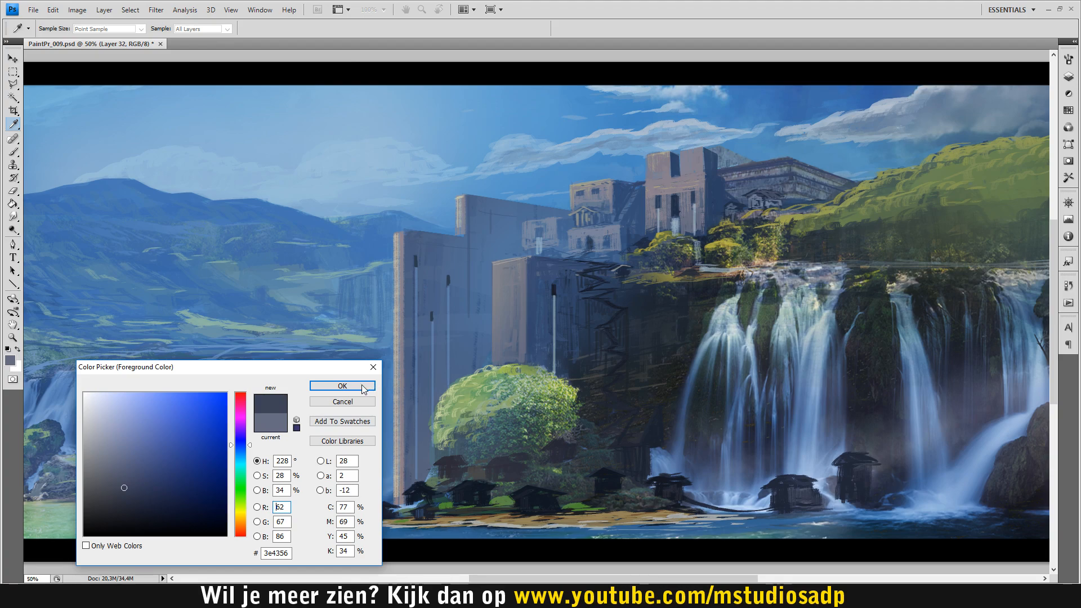
left_click(365, 386)
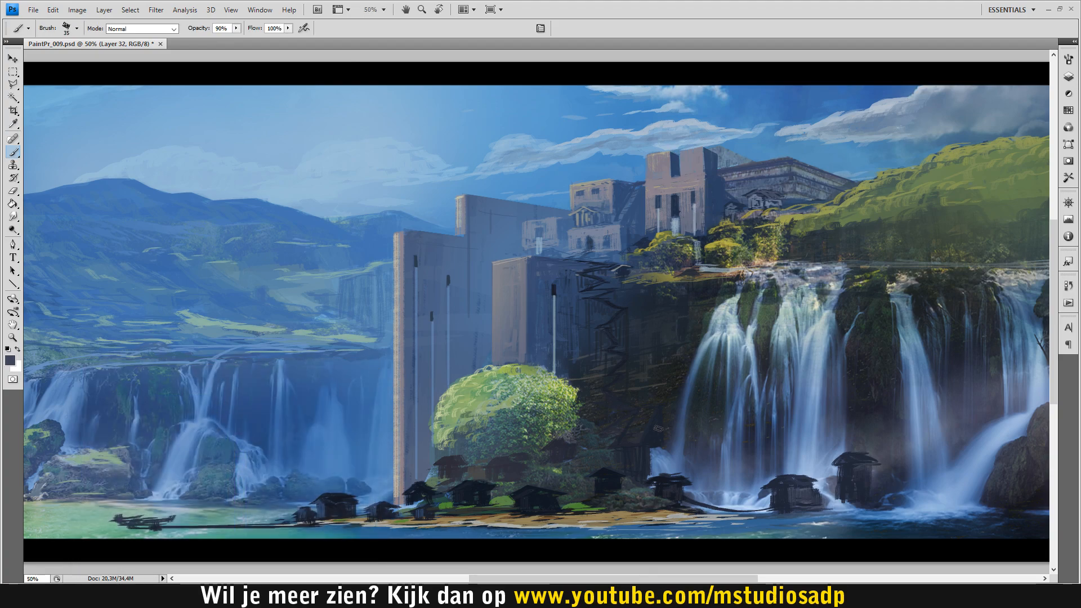
left_click_drag(622, 440, 660, 406)
left_click(10, 360)
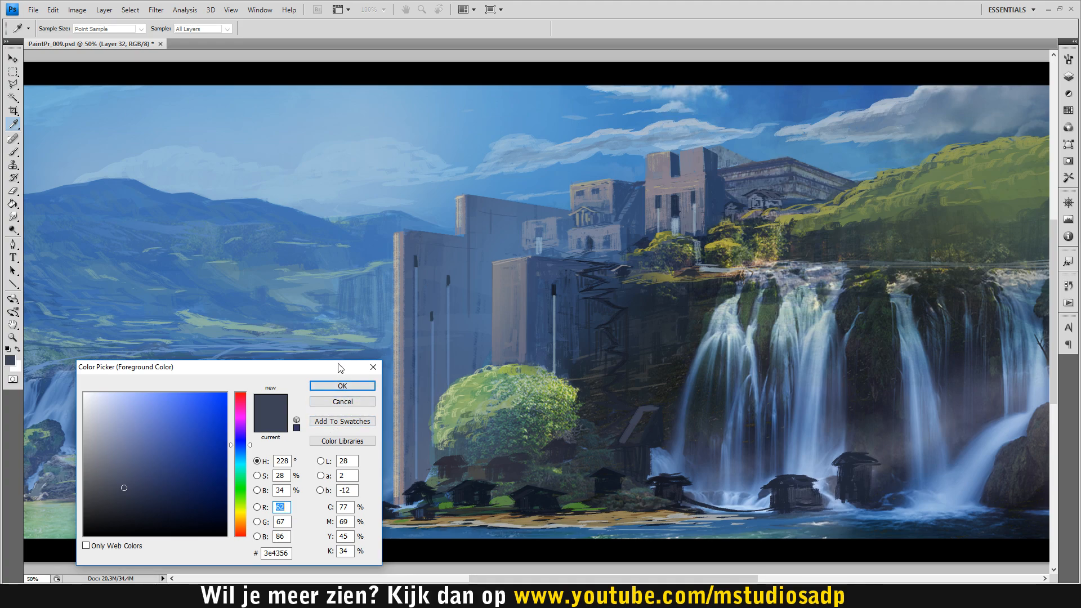
left_click(342, 386)
left_click_drag(626, 440, 653, 404)
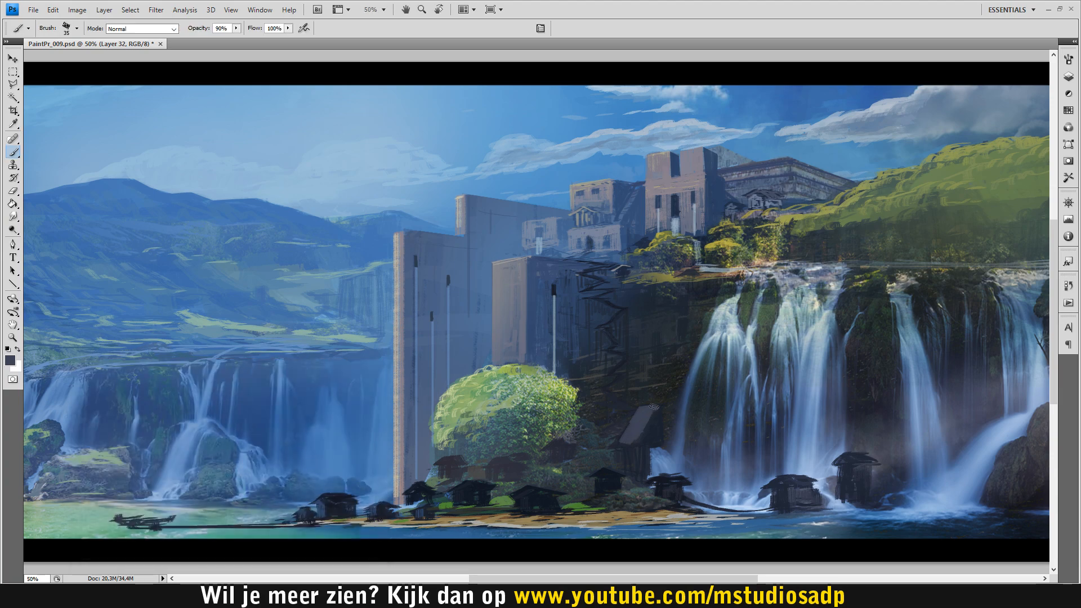
Paint the front wall of the gabled house below its roof with the brush reduced to 20.
key("bracketleft")
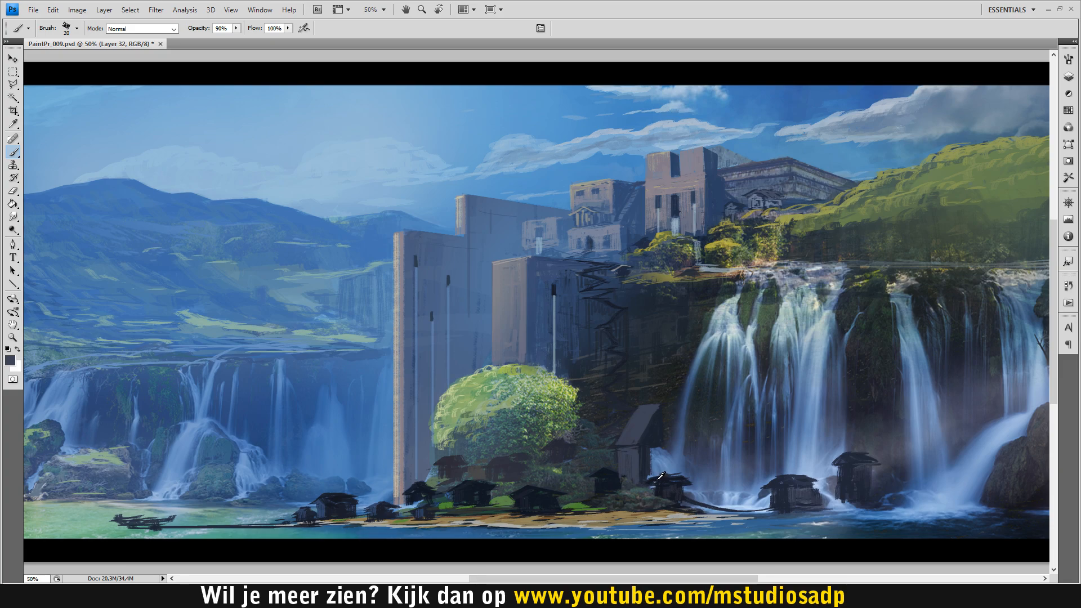
left_click_drag(651, 449, 649, 477)
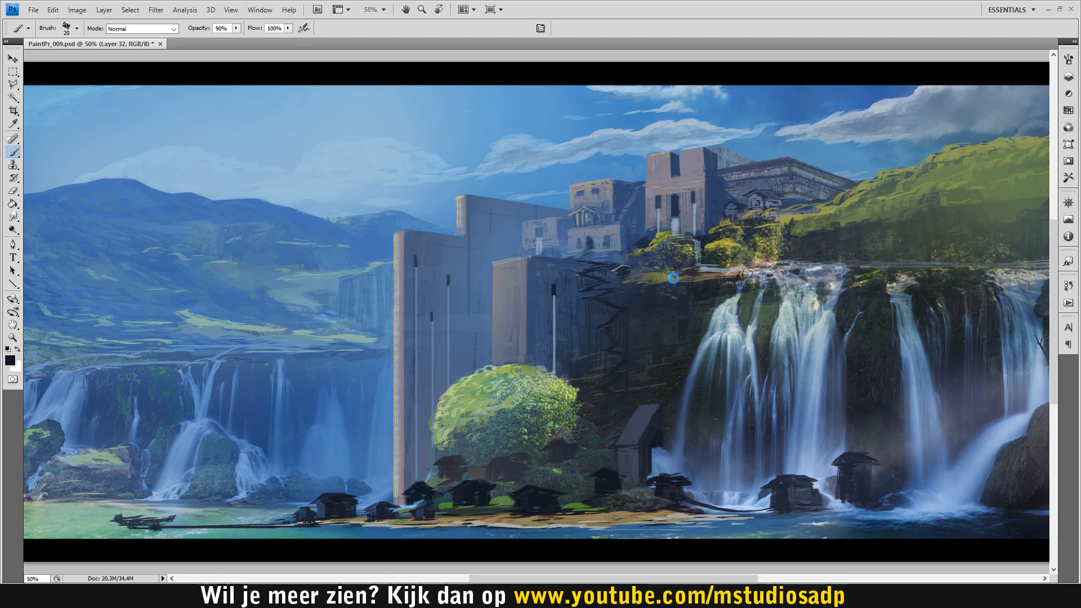
key("z")
left_click(624, 414, "alt")
left_click(627, 414, "alt")
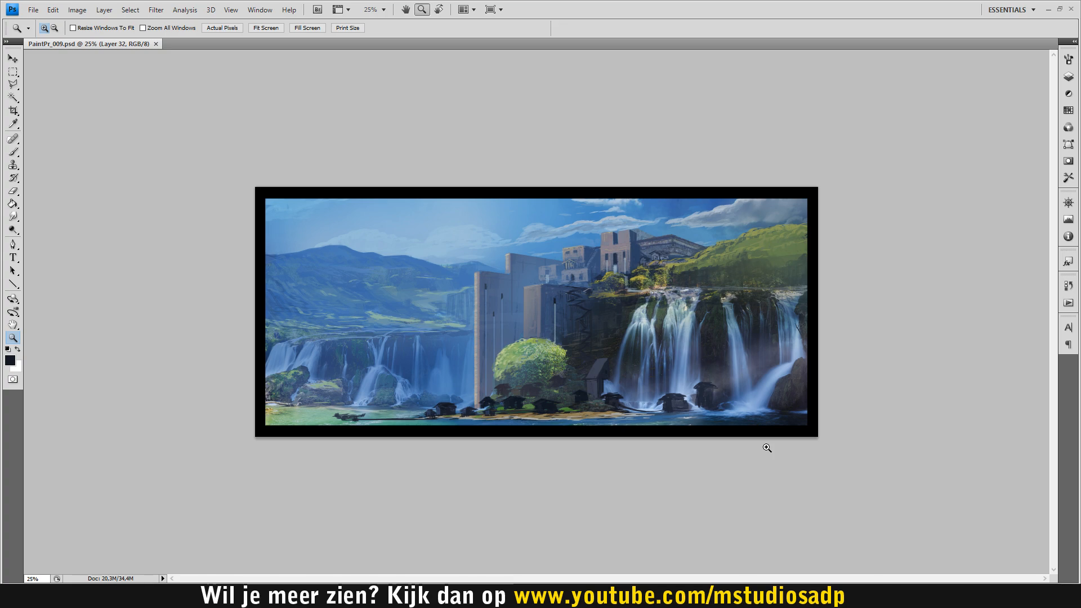
Refine the right-hand edge of the gabled house's roof with a dark tone sampled from the cliff beside the waterfall.
key("ctrl+plus")
key("ctrl+plus")
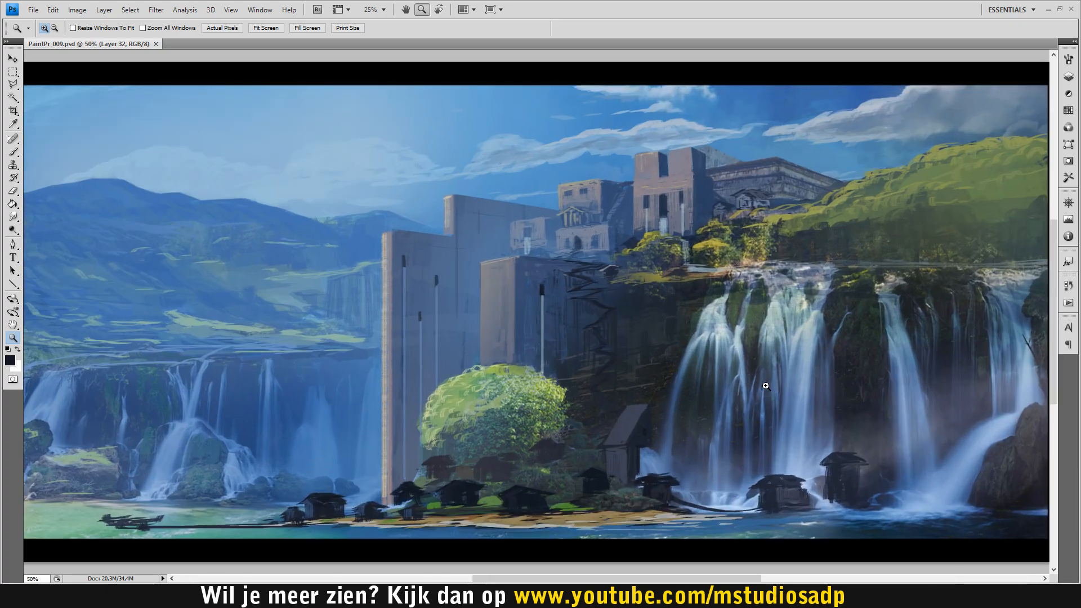
key("b")
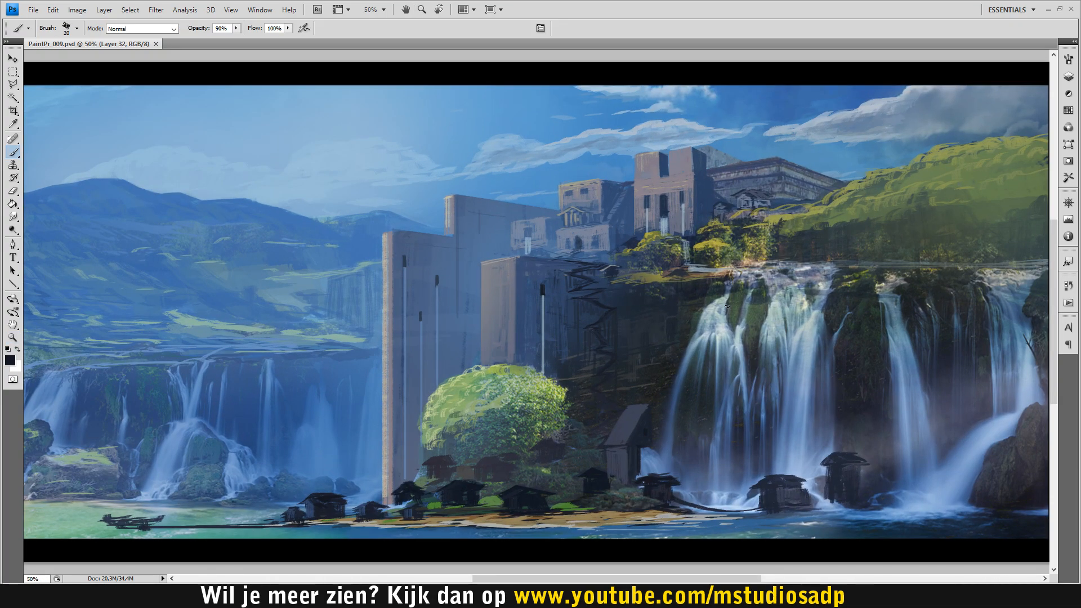
left_click(698, 312, "alt")
left_click_drag(648, 418, 651, 409)
left_click(485, 418, "alt")
Paint a pale stream falling from the hilltop tower's central doorway and touch up the bush below with sampled greens.
key("z")
left_click(508, 358, "alt")
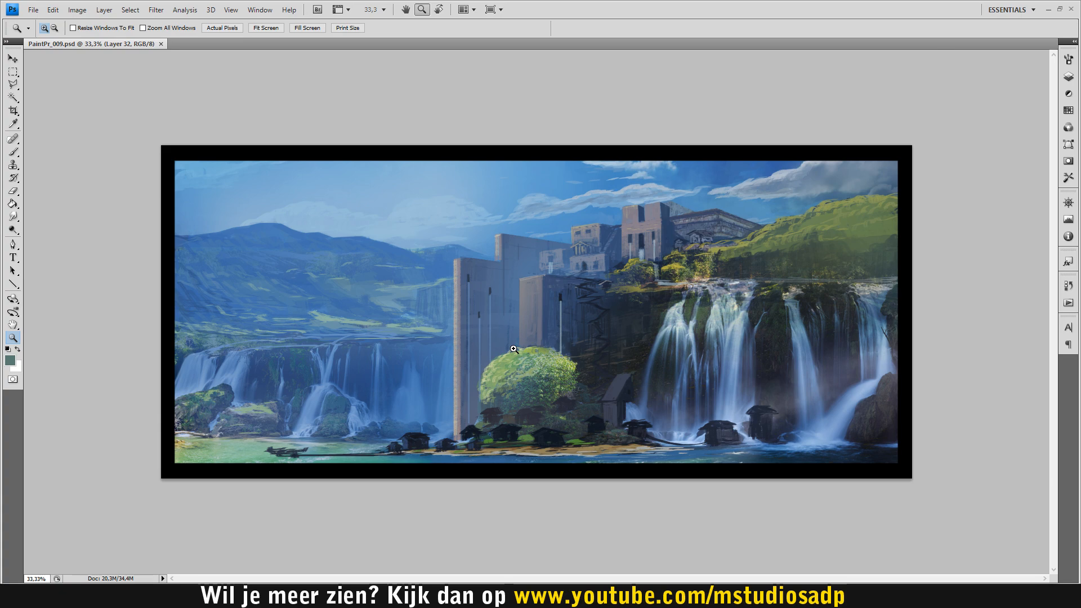
left_click(671, 220)
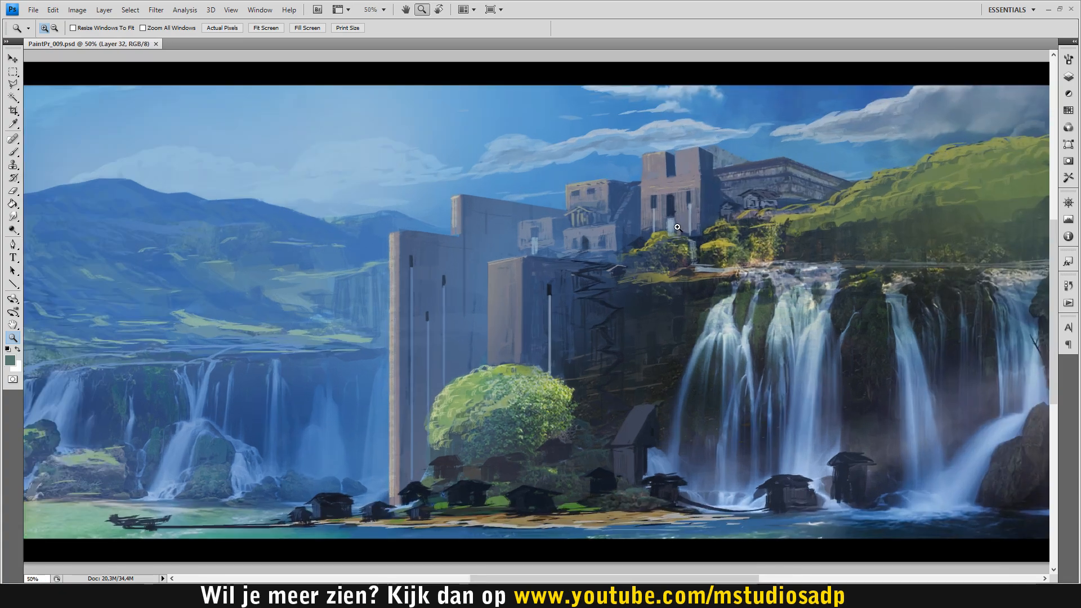
left_click(670, 220)
key("b")
left_click(733, 339, "alt")
left_click_drag(667, 215, 667, 235)
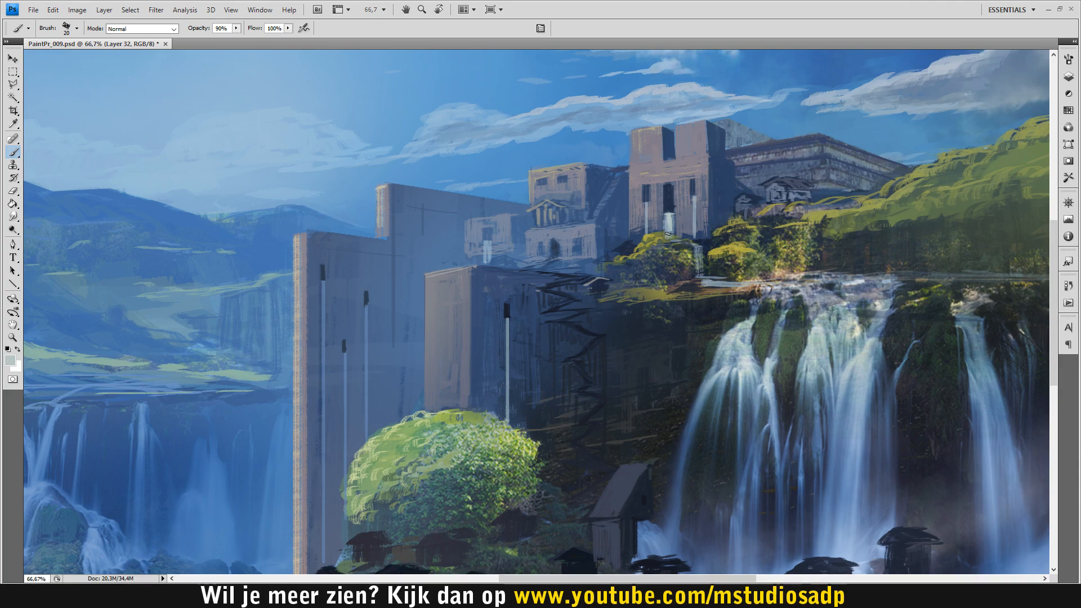
left_click(664, 239, "alt")
left_click(680, 246, "alt")
left_click(670, 242, "alt")
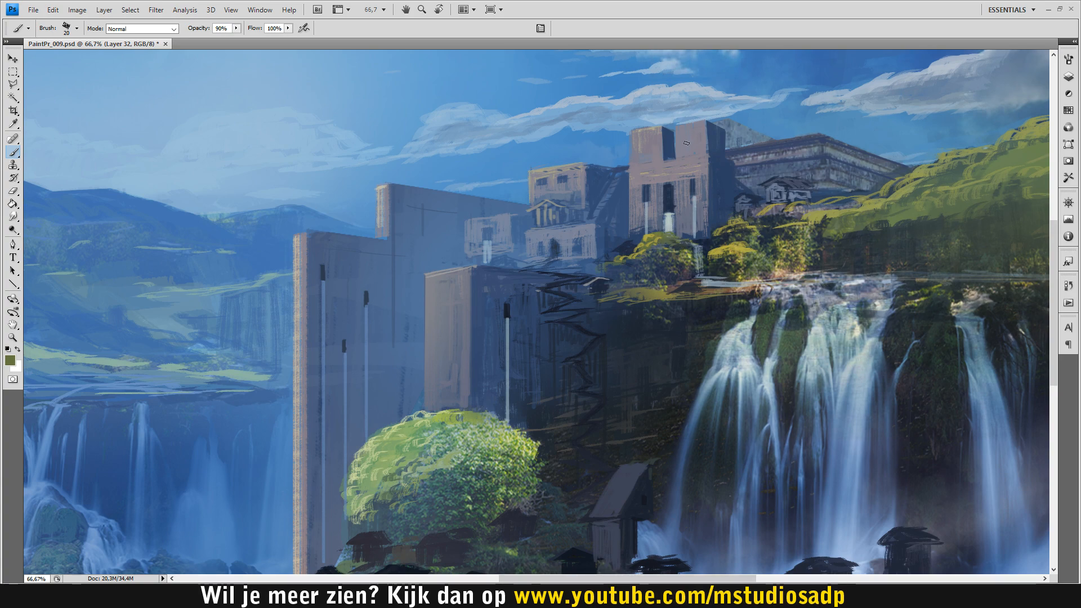
Brighten the short fall between the hilltop bushes and paint pale water along the ledge towards the large waterfall.
left_click(669, 235, "alt")
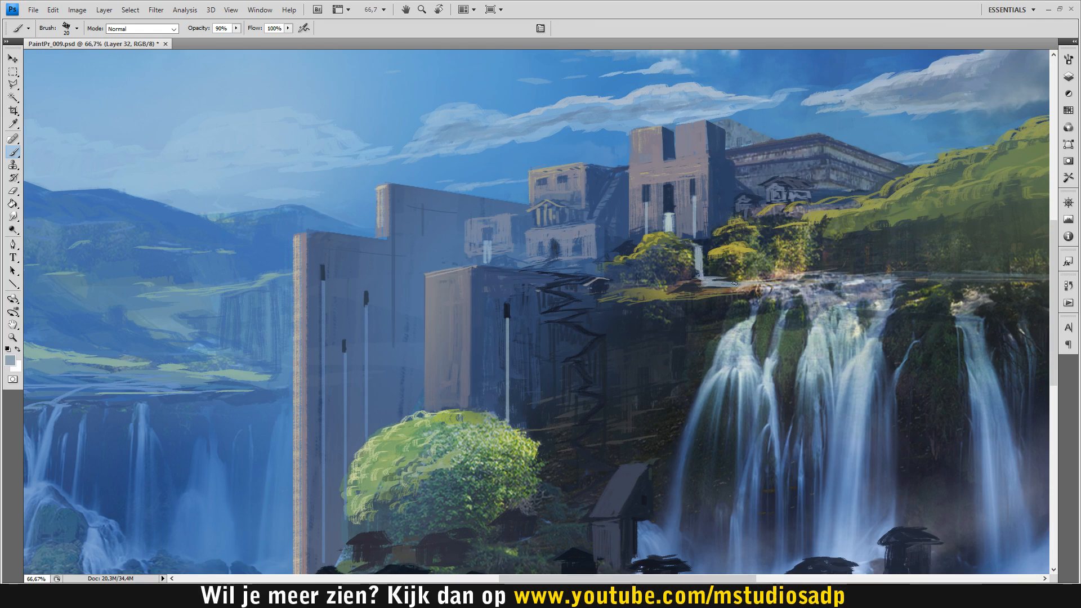
left_click_drag(721, 284, 761, 283)
left_click(820, 329, "alt")
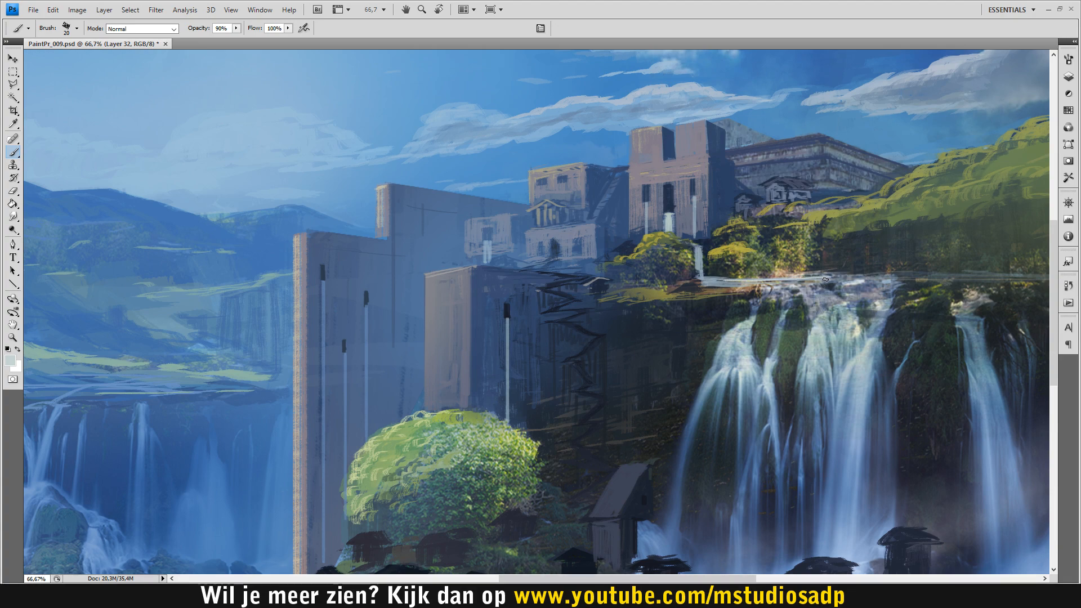
Touch up the hilltop bushes and the ledge's dark underside with tones sampled from the cliff and foliage, and save the painting.
left_click(688, 287, "alt")
left_click(712, 286, "alt")
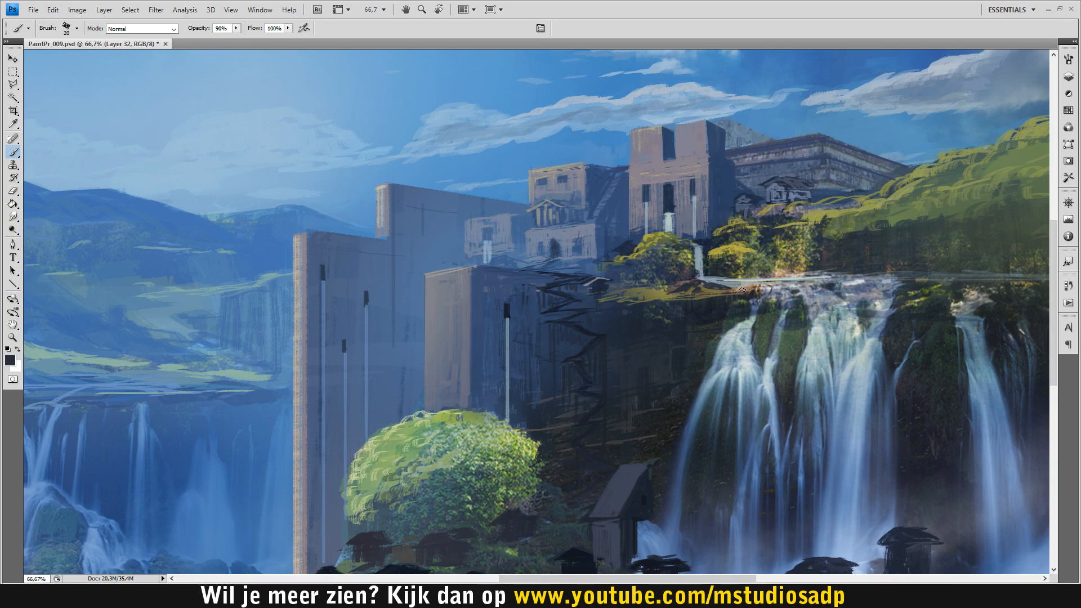
left_click(657, 242, "alt")
key("z")
left_click(803, 241, "alt")
left_click(802, 240, "alt")
key("ctrl+s")
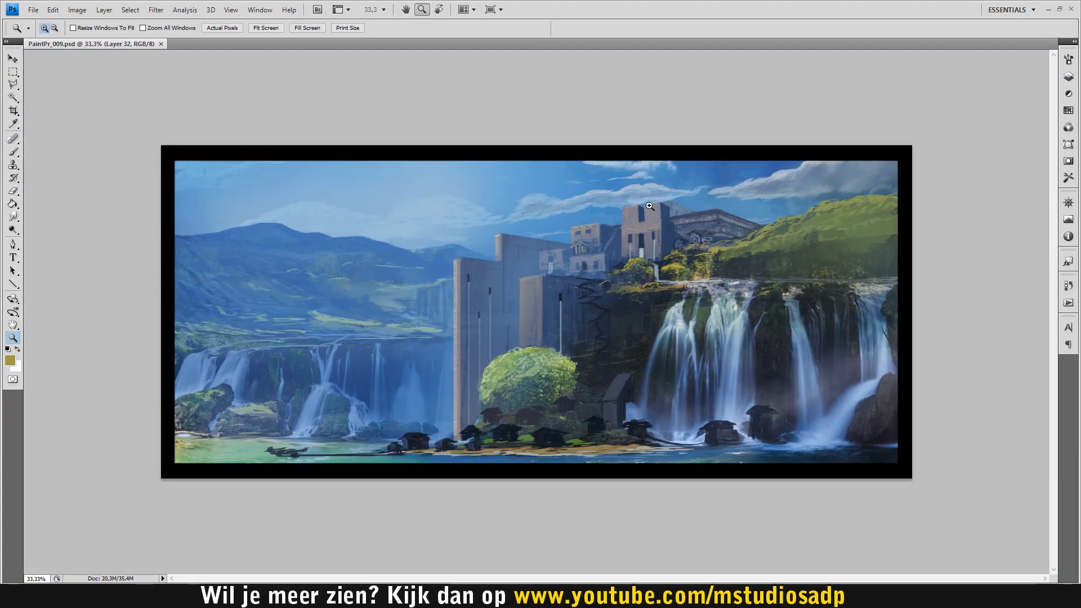
Draw a polygonal lasso selection around the small hilltop buildings, with its lower edge along the top of the block tower.
left_click(651, 205)
key("l")
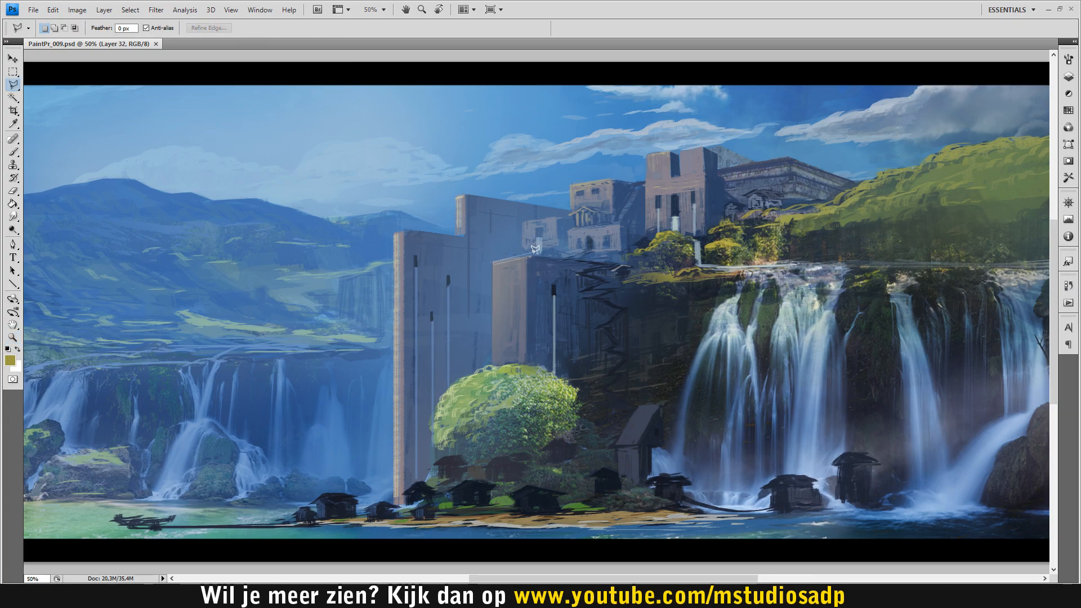
left_click(601, 176)
left_click(483, 188)
left_click(490, 262)
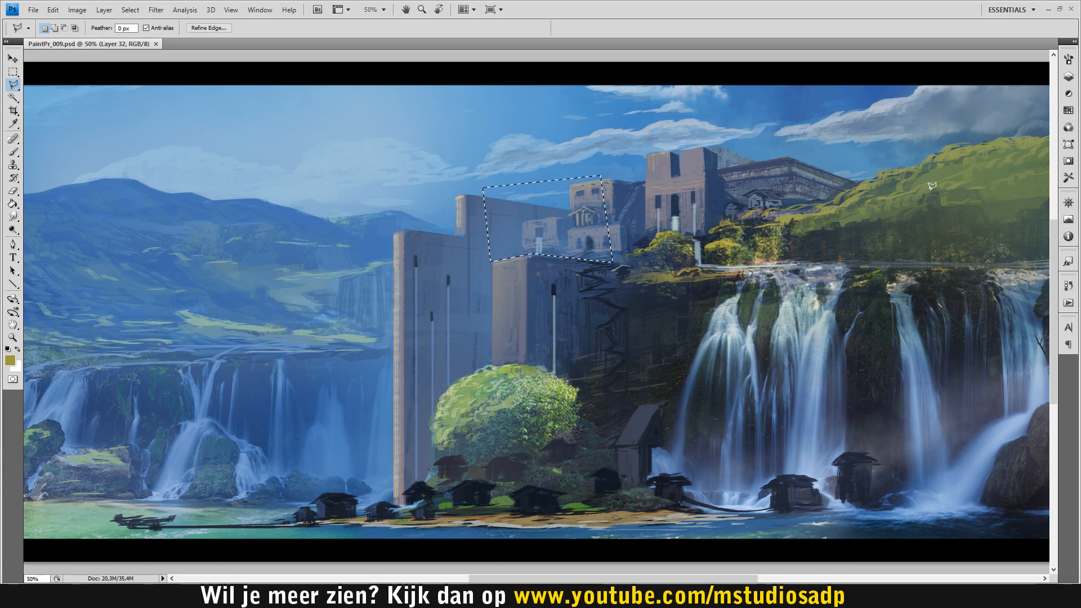
Paint a soft blue haze at the foot of the selected buildings using the 800 px airbrush preset reduced to 250.
key("b")
left_click(1067, 58)
left_click(1007, 211)
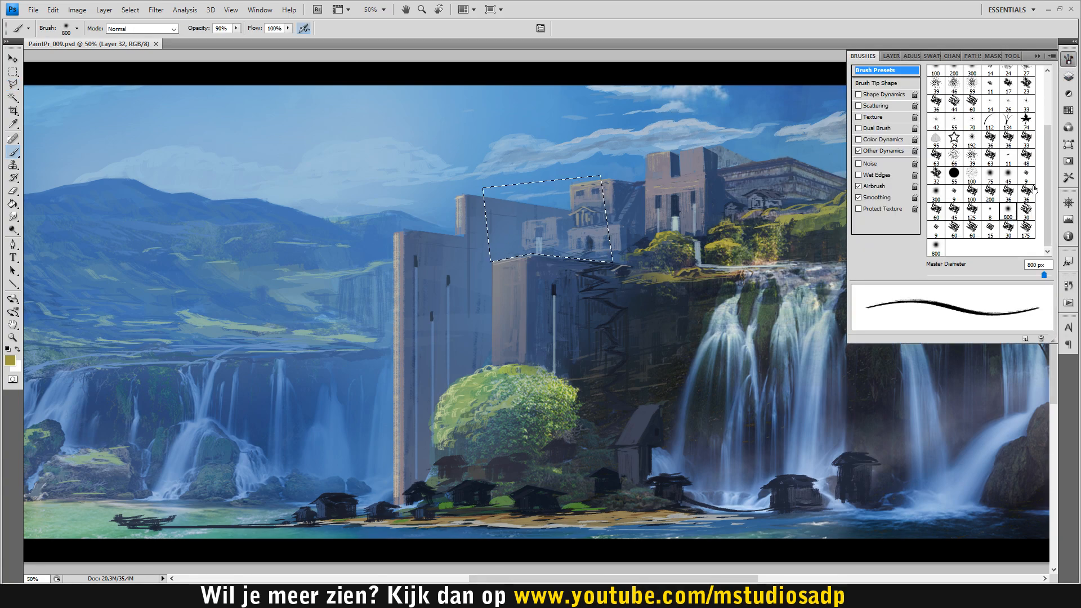
left_click(1036, 56)
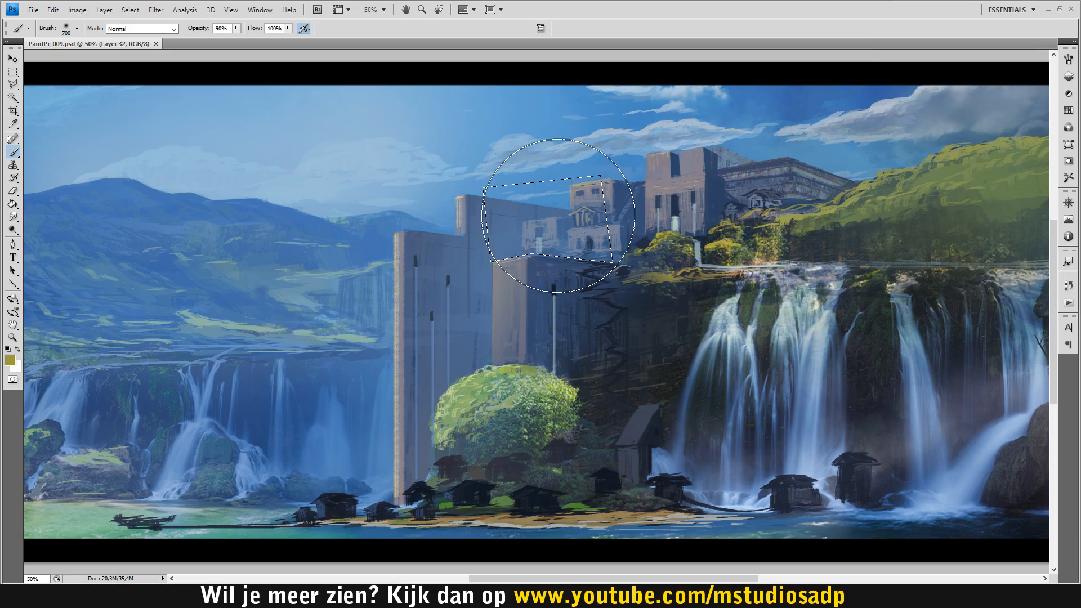
key("bracketleft")
key("bracketleft")
key("alt")
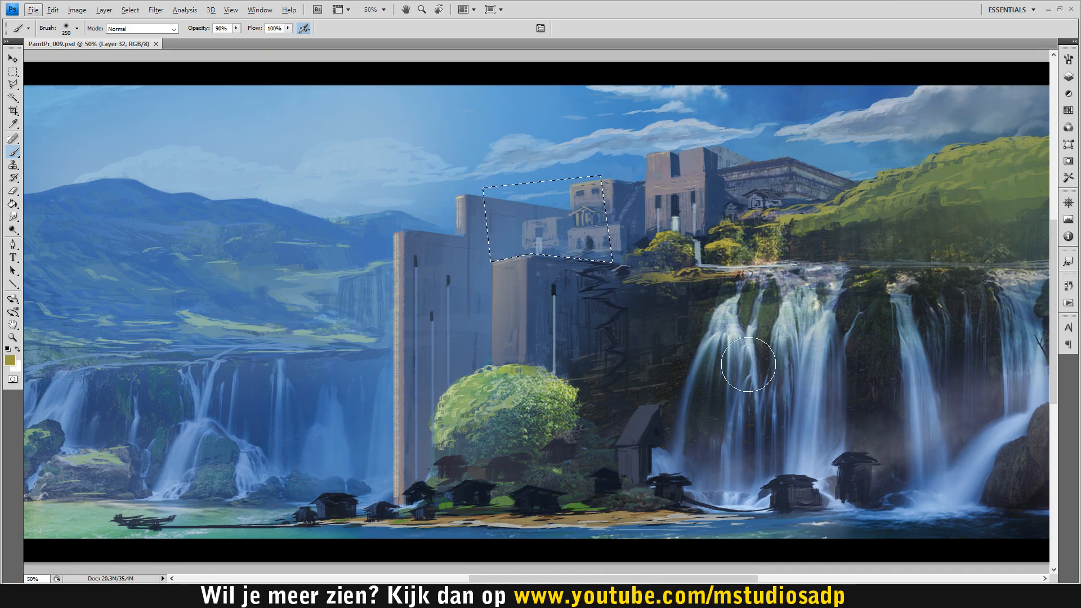
left_click_drag(574, 276, 527, 246)
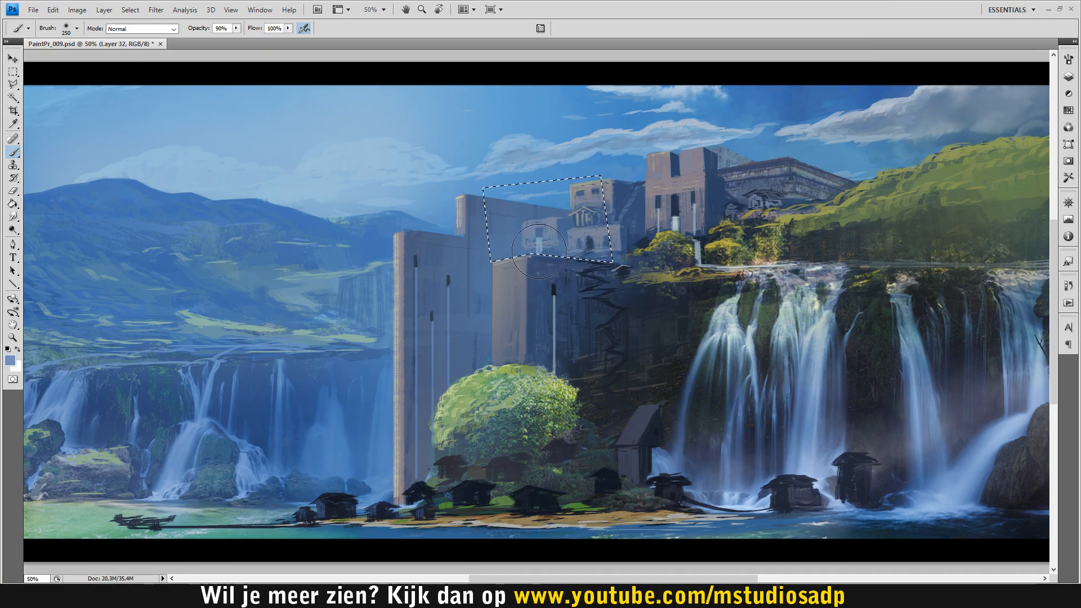
key("bracketleft")
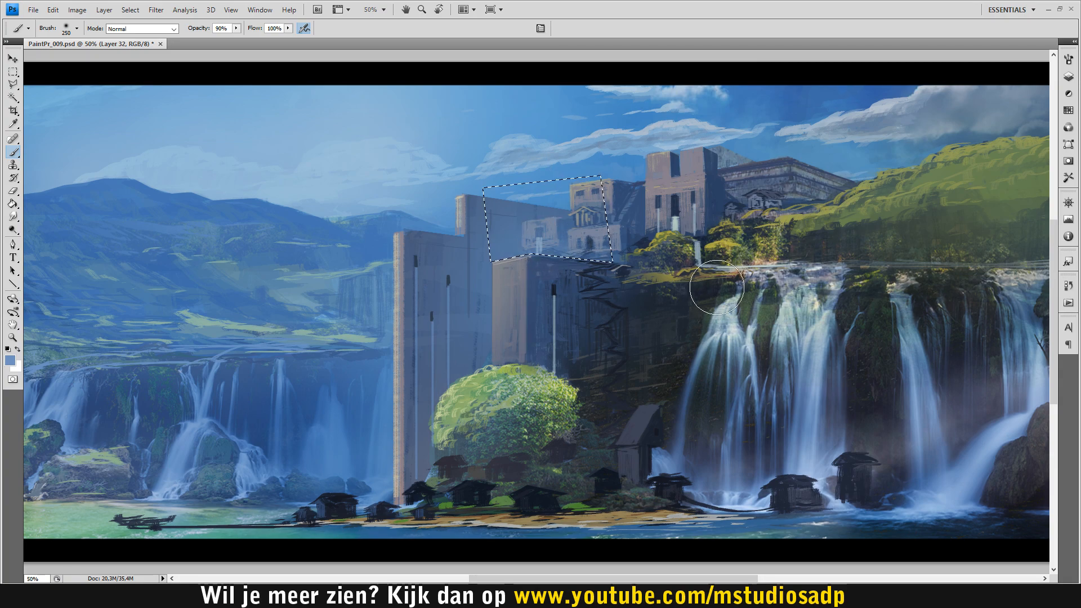
Sample a pale tone from the large waterfall, reduce the airbrush to 175, and clear the selection around the buildings.
left_click(827, 332, "alt")
key("bracketleft")
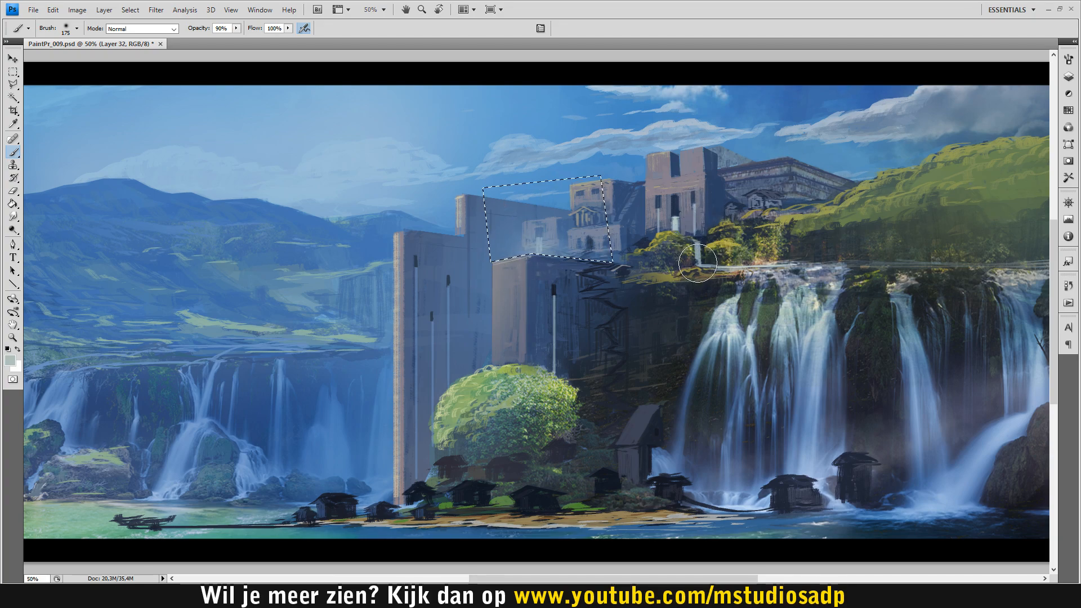
key("m")
key("ctrl+d")
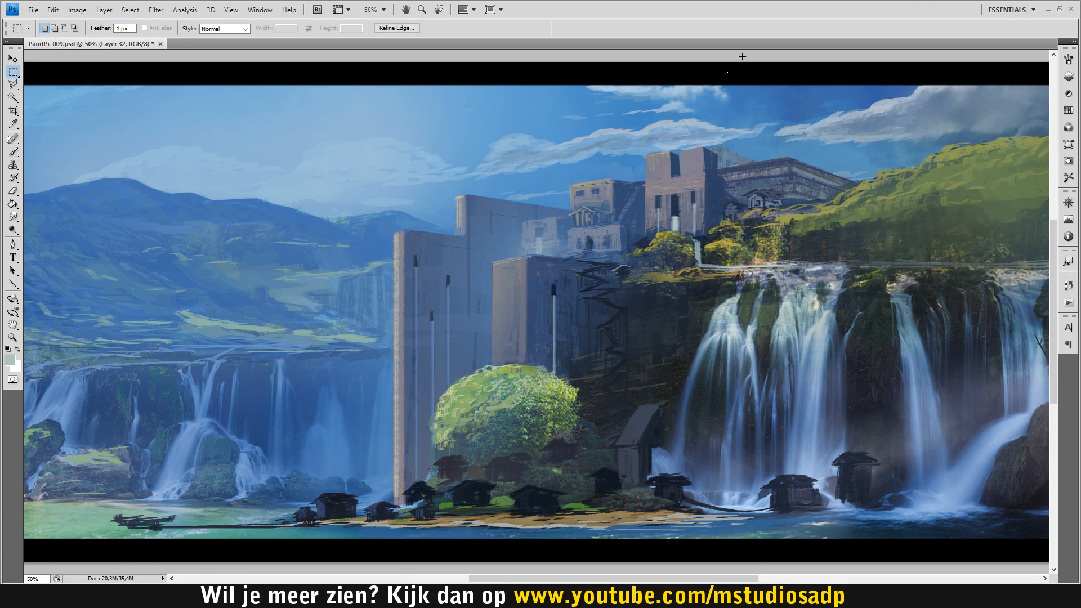
Switch back to the 800 px soft airbrush preset and reduce its size to 150.
key("b")
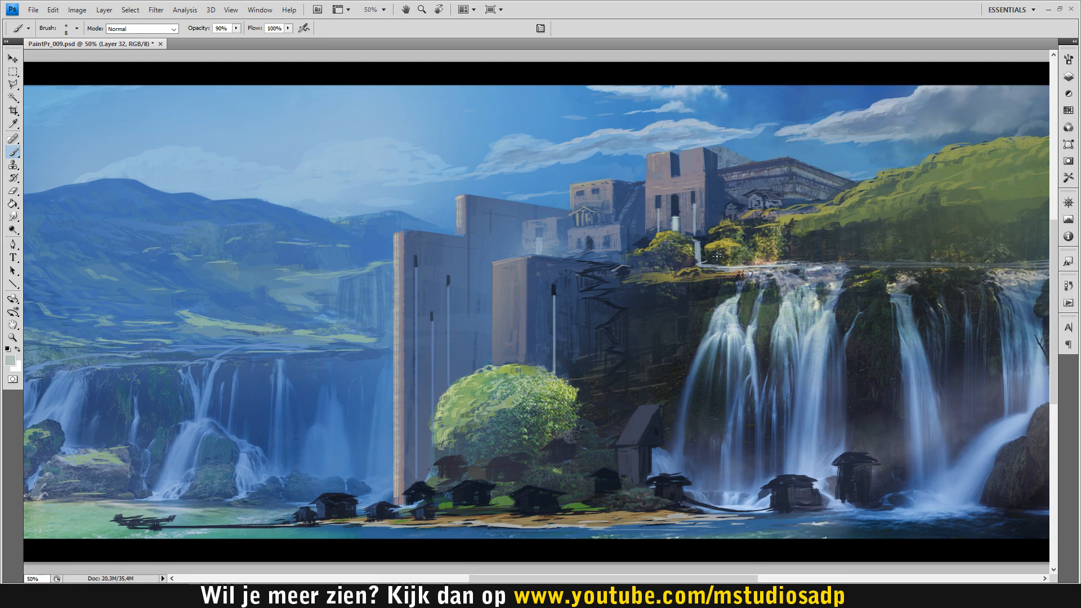
left_click(1067, 58)
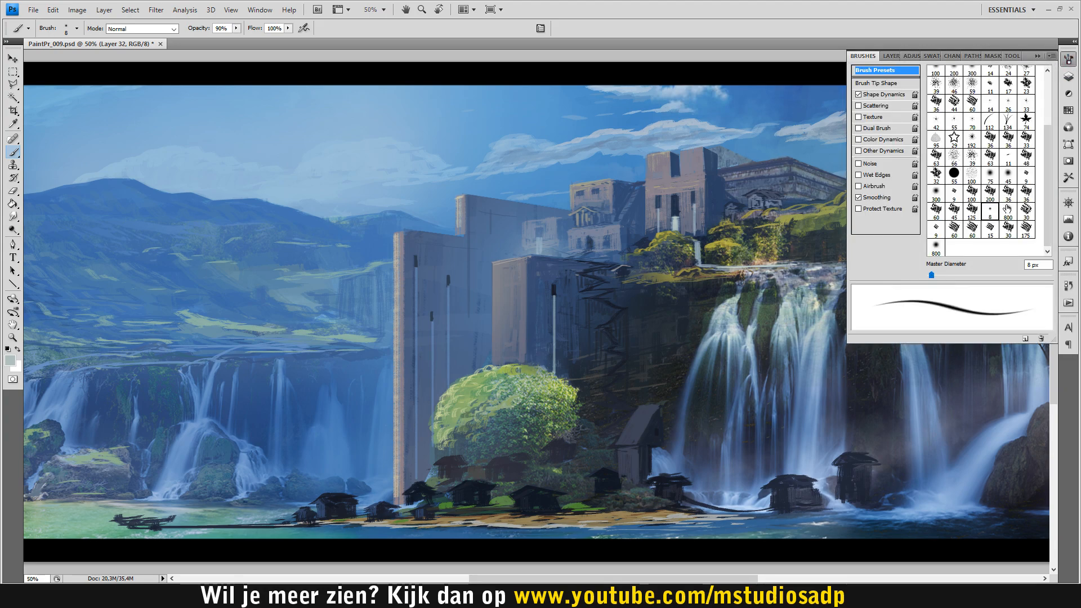
left_click(1036, 56)
key("bracketleft")
key("bracketleft")
key("bracketleft")
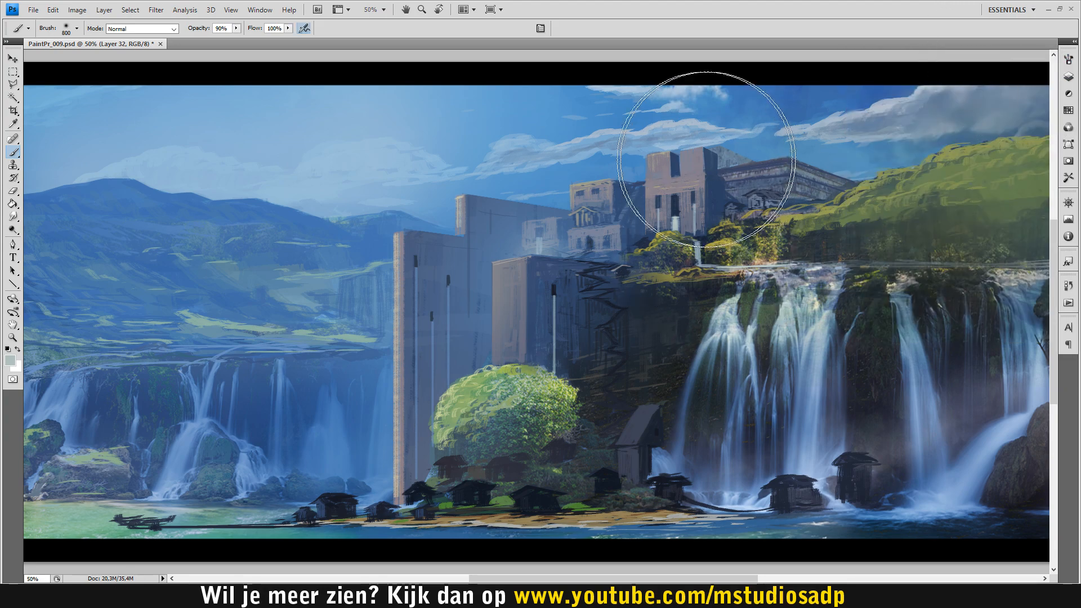
key("bracketleft")
key("bracketleft")
key("bracketleft")
key("bracketleft")
key("bracketleft")
key("bracketleft")
key("bracketleft")
key("bracketleft")
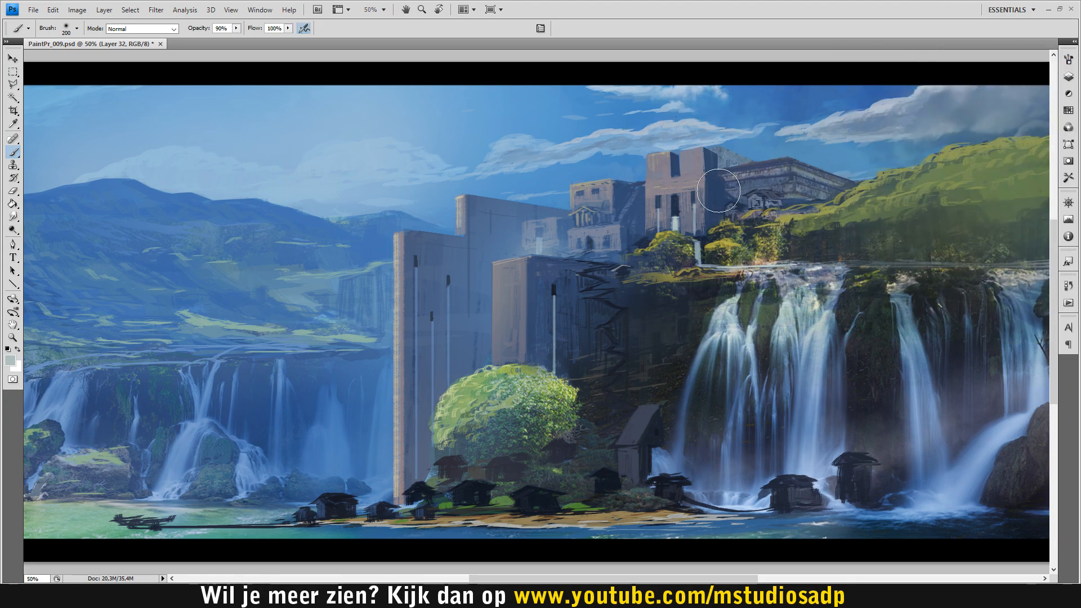
key("bracketright")
key("bracketright")
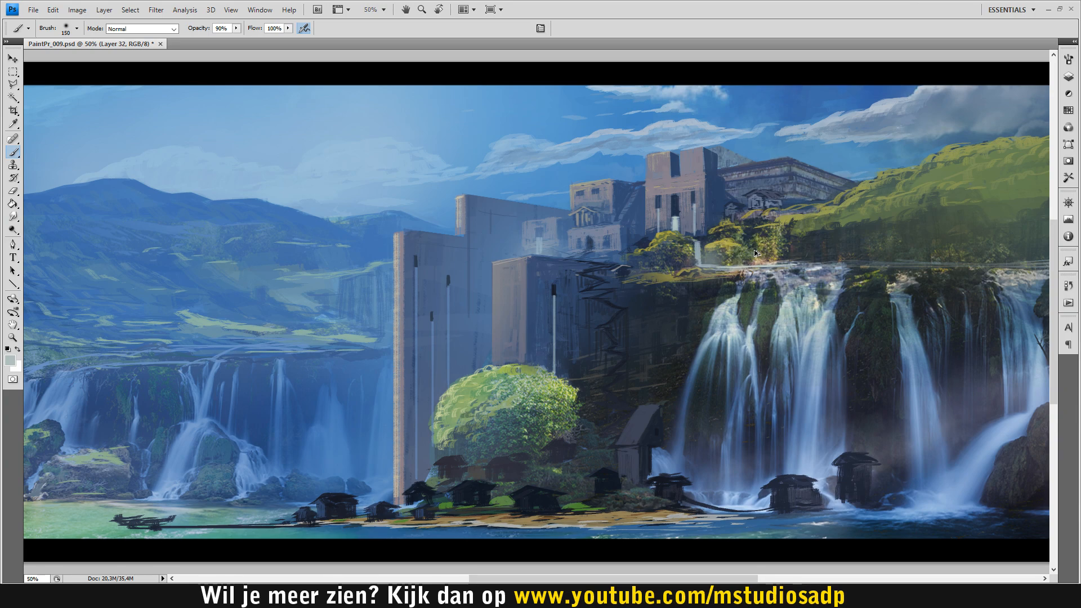
Set the foreground colour to c3e5dd and dab soft mist at the foot of the short fall between the bushes.
left_click(9, 360)
left_click(104, 409)
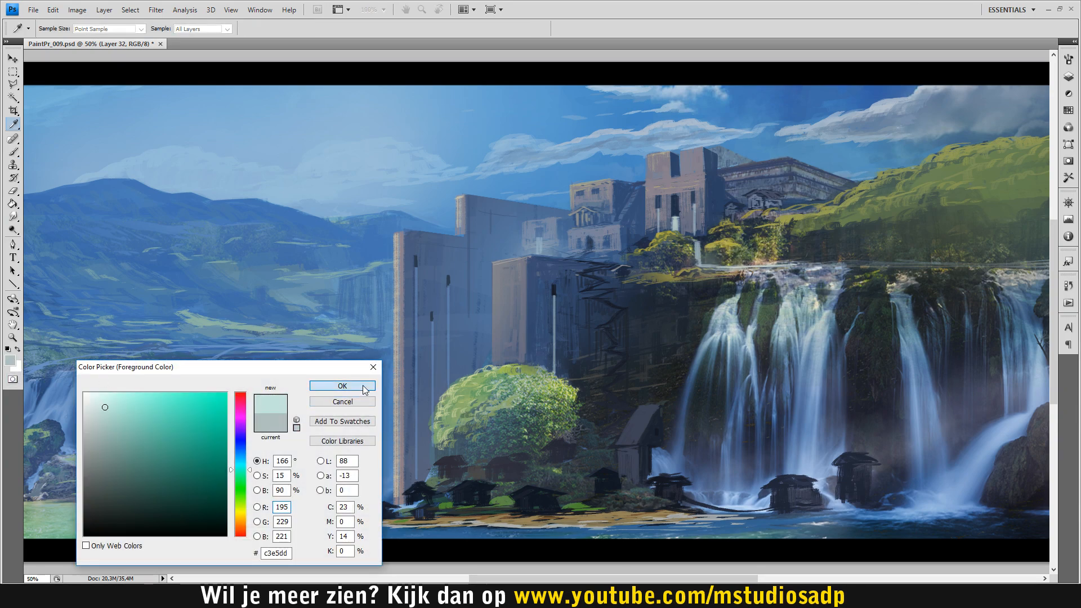
left_click(343, 385)
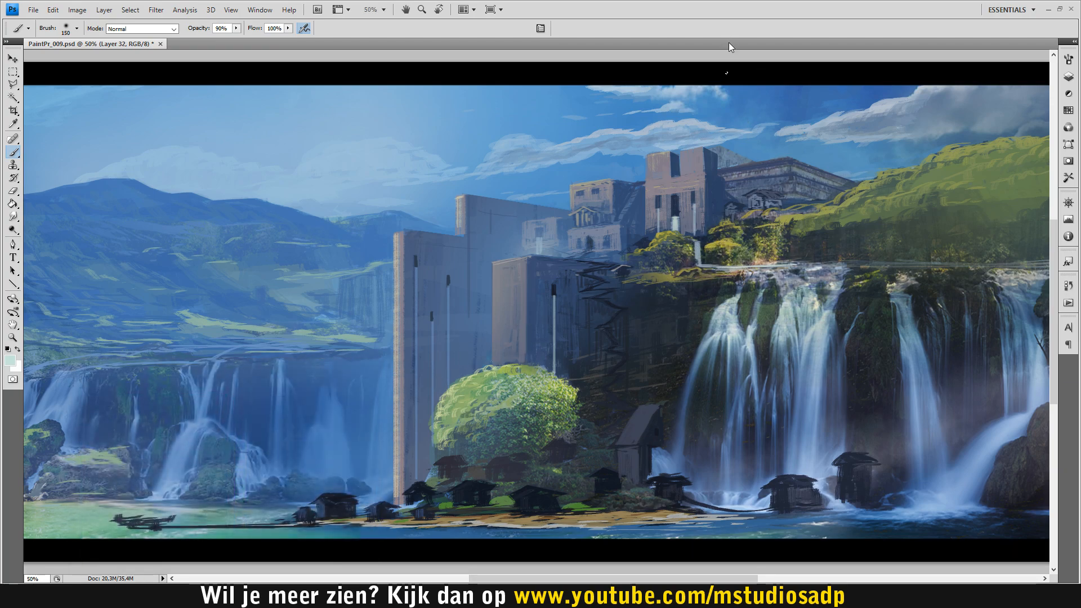
key("m")
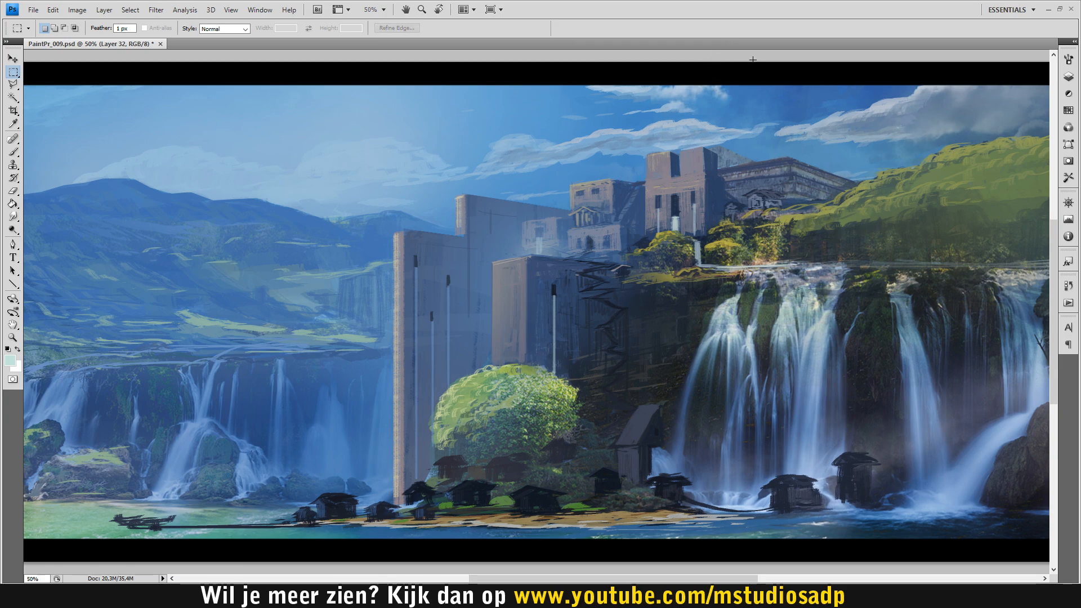
key("b")
left_click(704, 262)
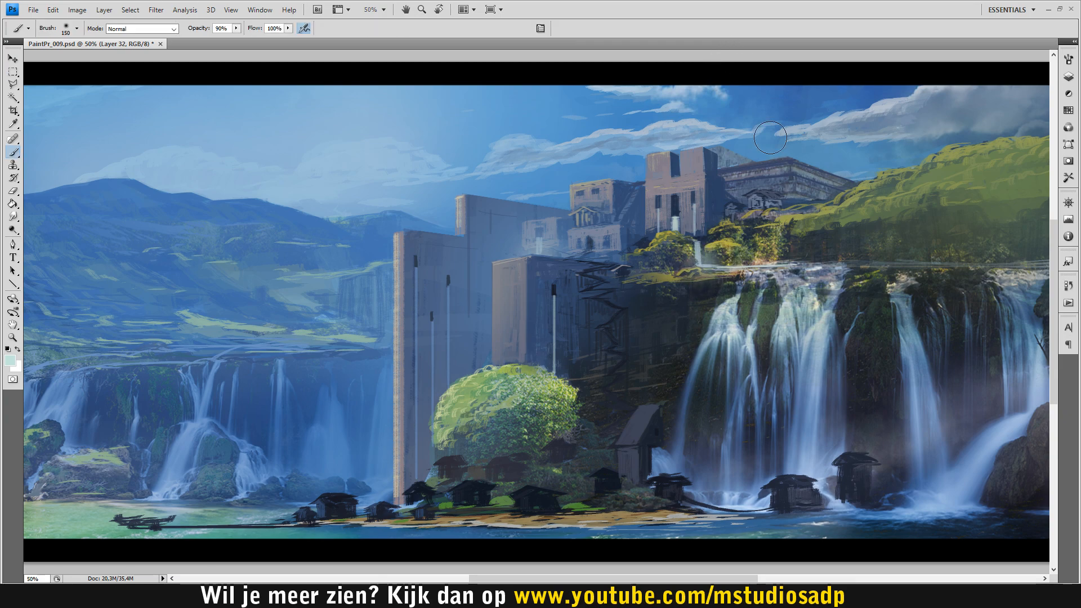
Airbrush pale mist over the water at the feet of the large waterfalls around the dark huts.
left_click(707, 500)
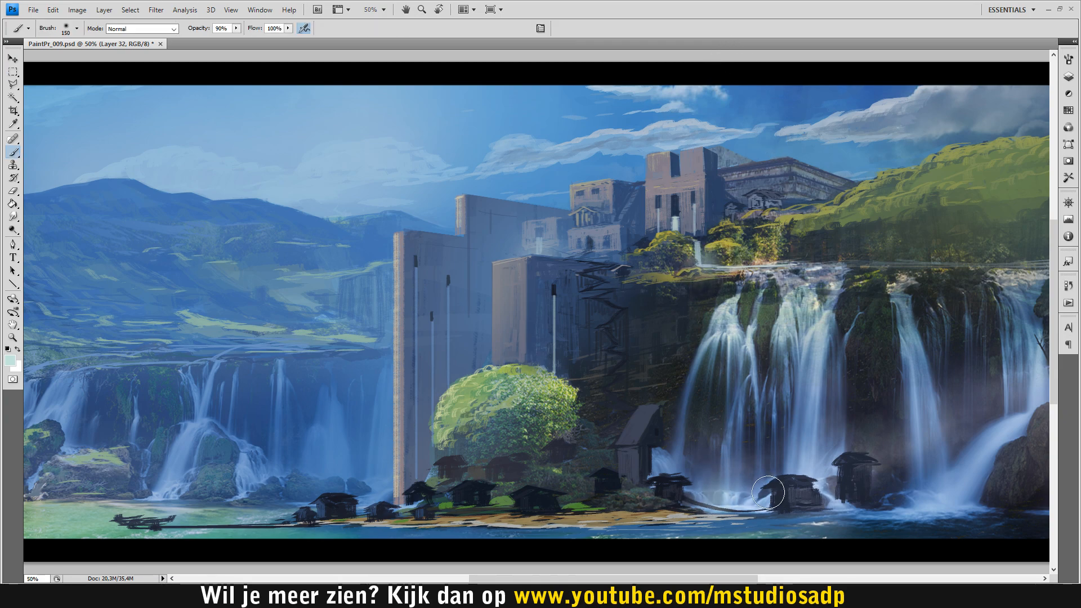
left_click(848, 497)
left_click_drag(935, 502, 970, 500)
left_click(1025, 501)
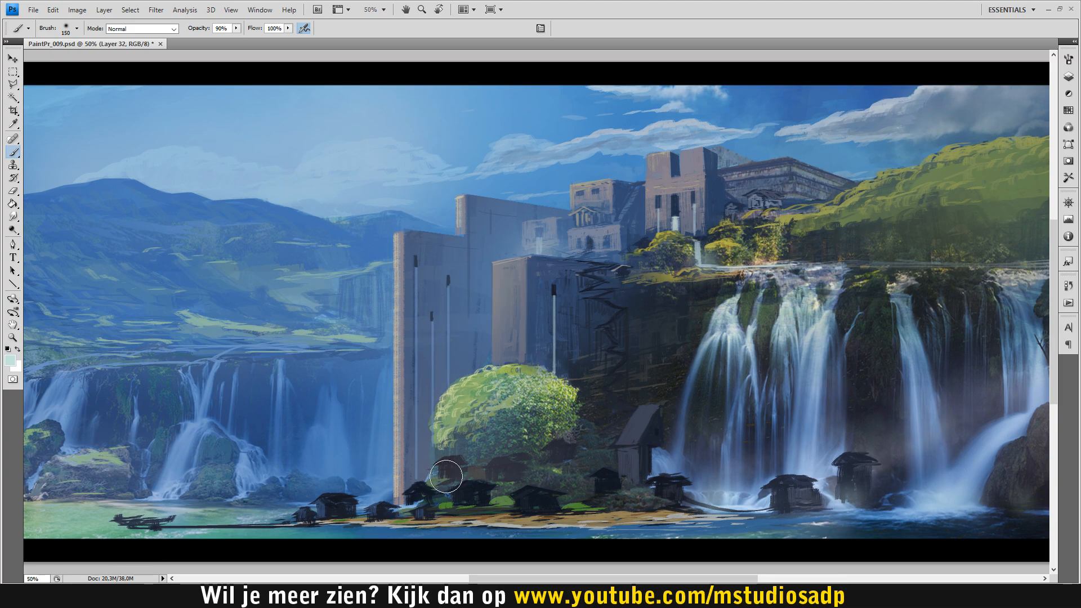
Dab pale mist beside the round tree, at the foot of the block tower and its stream.
left_click(417, 487)
left_click(555, 363)
left_click(567, 437)
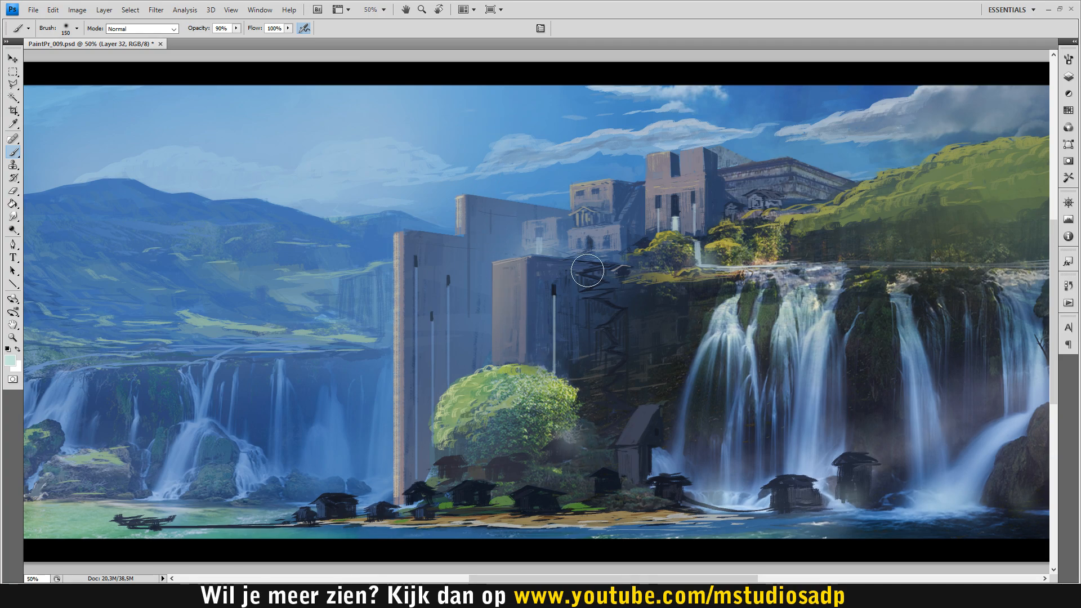
Draw a polygonal lasso selection around the tall wall's lower part, following the round tree's edge and the hut roofs.
key("l")
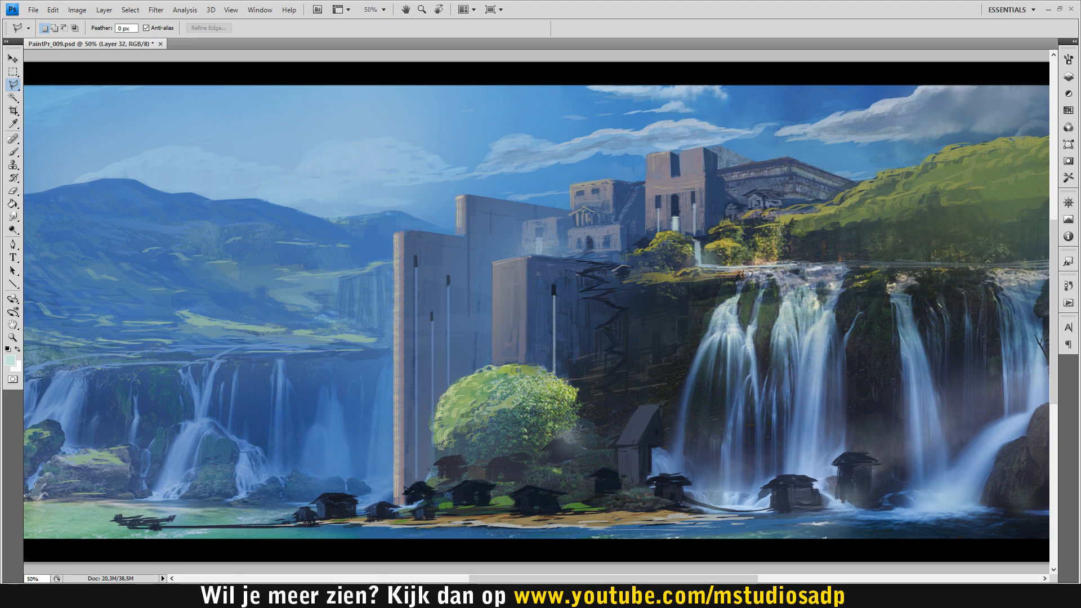
left_click(403, 494)
left_click(447, 453)
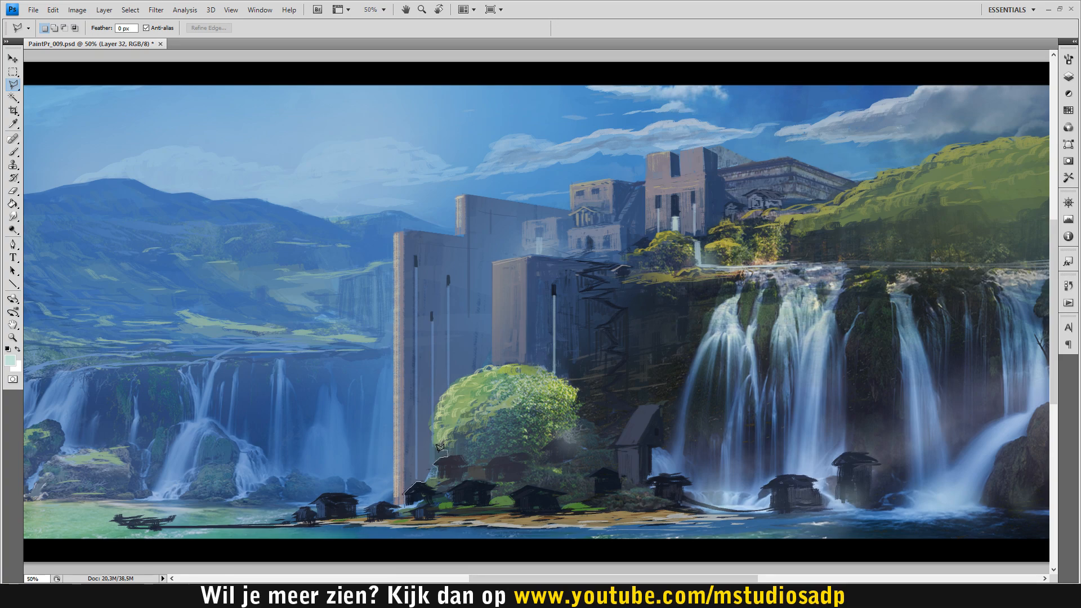
left_click(431, 415)
left_click(439, 395)
left_click(450, 382)
left_click(460, 376)
left_click(460, 362)
left_click(452, 339)
left_click(371, 325)
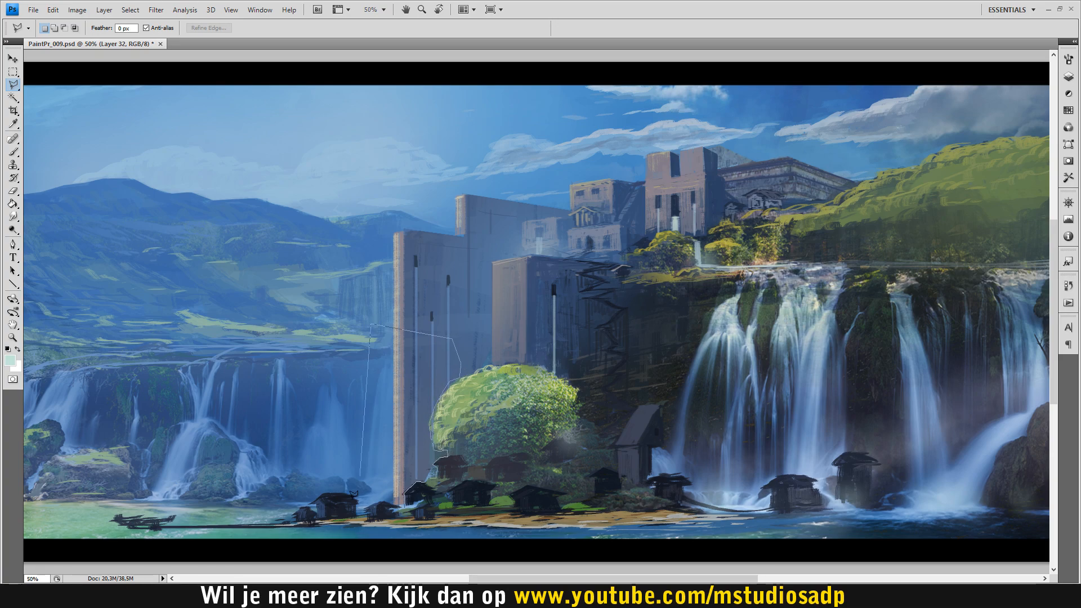
left_click(382, 500)
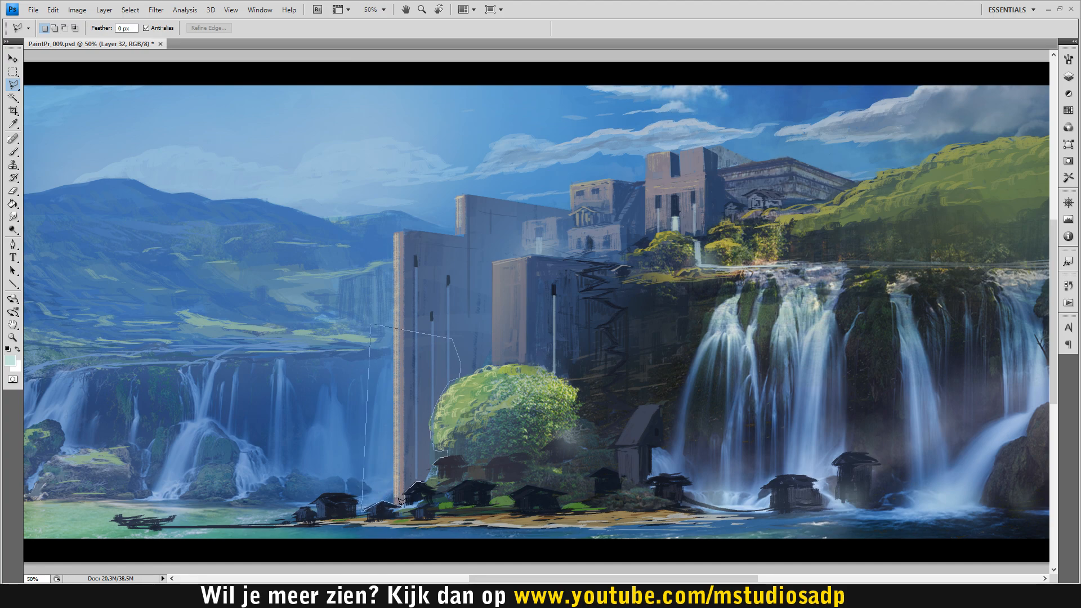
double_click(413, 509)
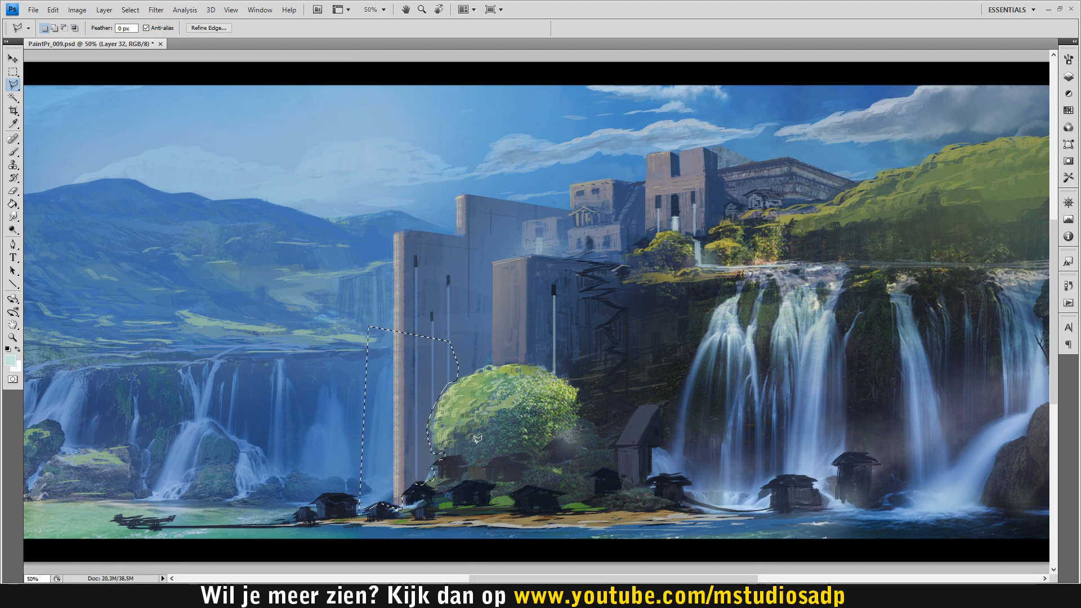
left_click_drag(423, 466, 426, 464)
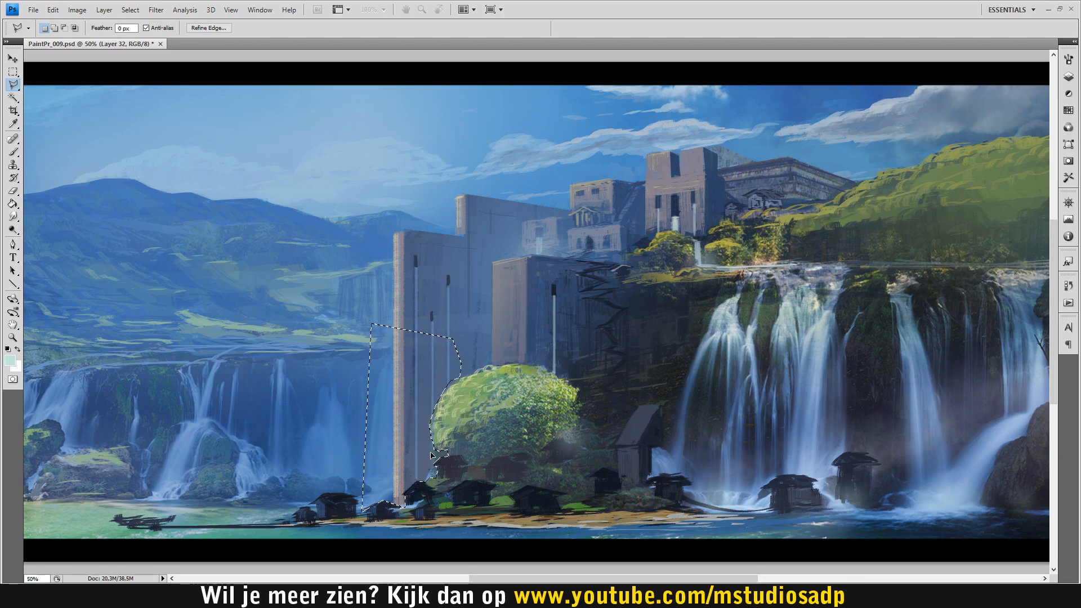
Airbrush pale mist along the foot of the tall wall behind the huts, and clear the selection.
key("b")
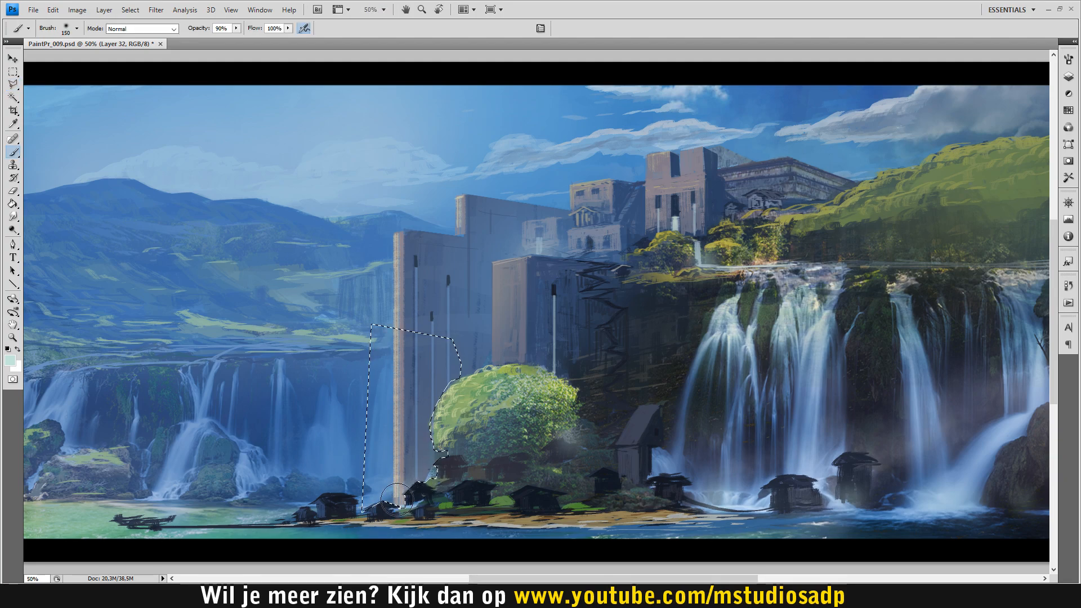
mouse_move(379, 500)
left_mouse_down()
mouse_move(405, 498)
mouse_move(419, 482)
left_mouse_up()
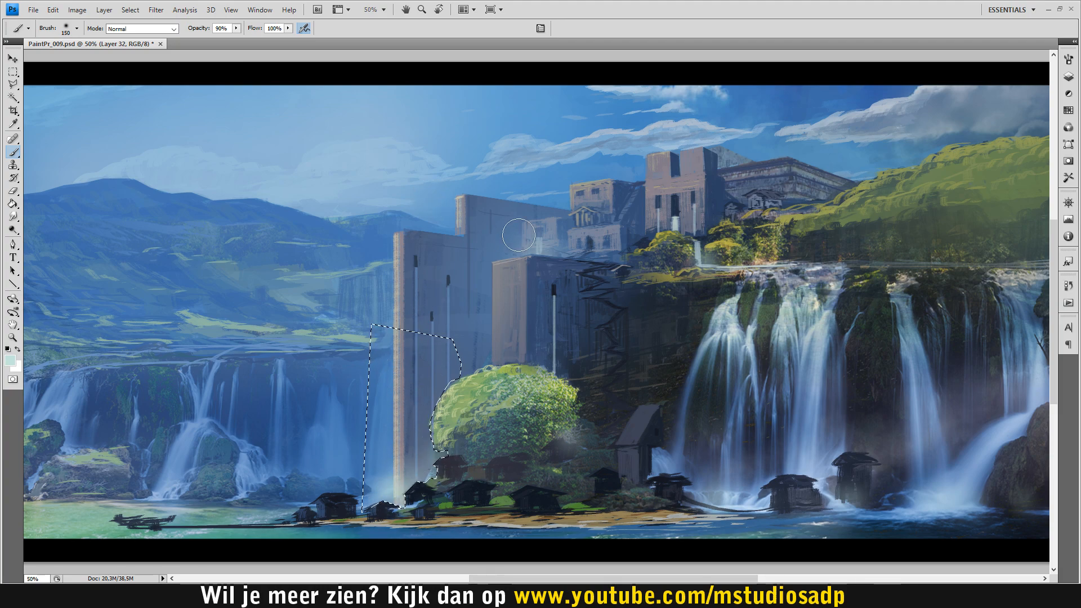
key("m")
key("ctrl+d")
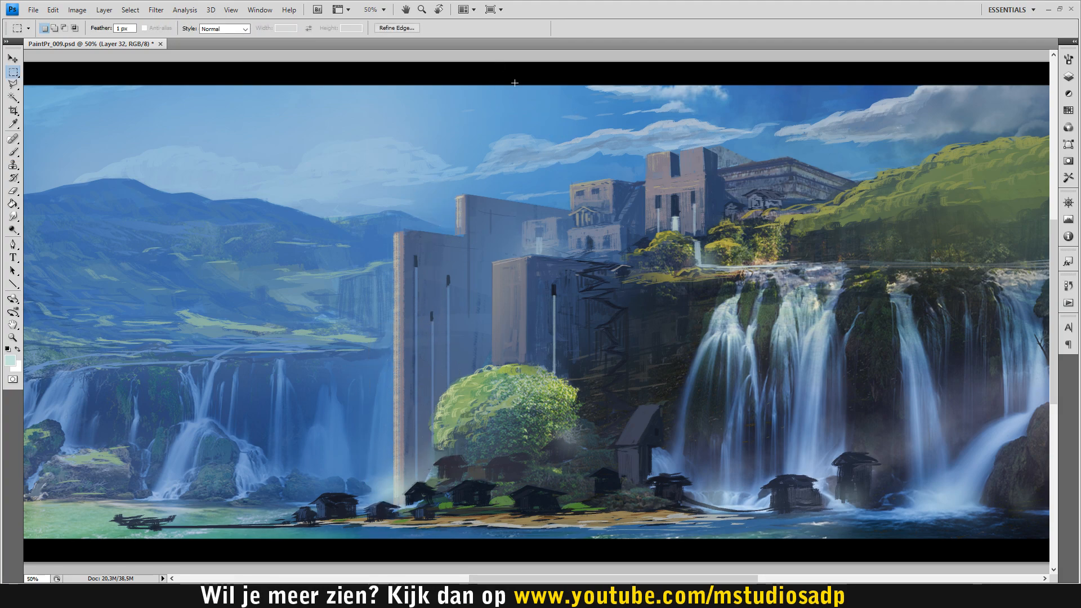
Show the entire painting at 25% and save it.
key("z")
left_click(483, 398, "alt")
left_click(483, 398, "alt")
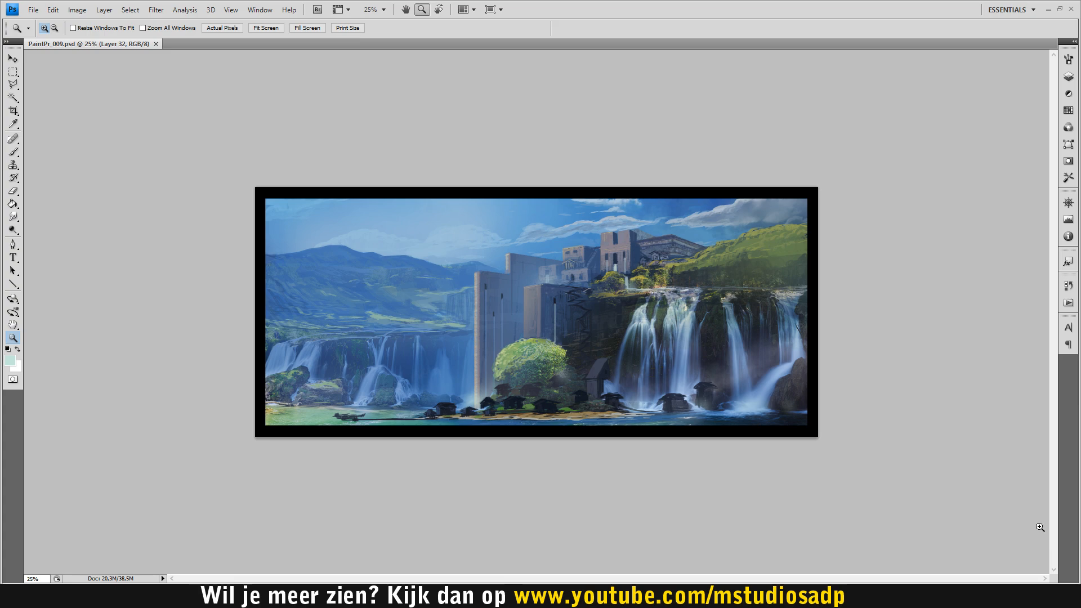
left_click(33, 10)
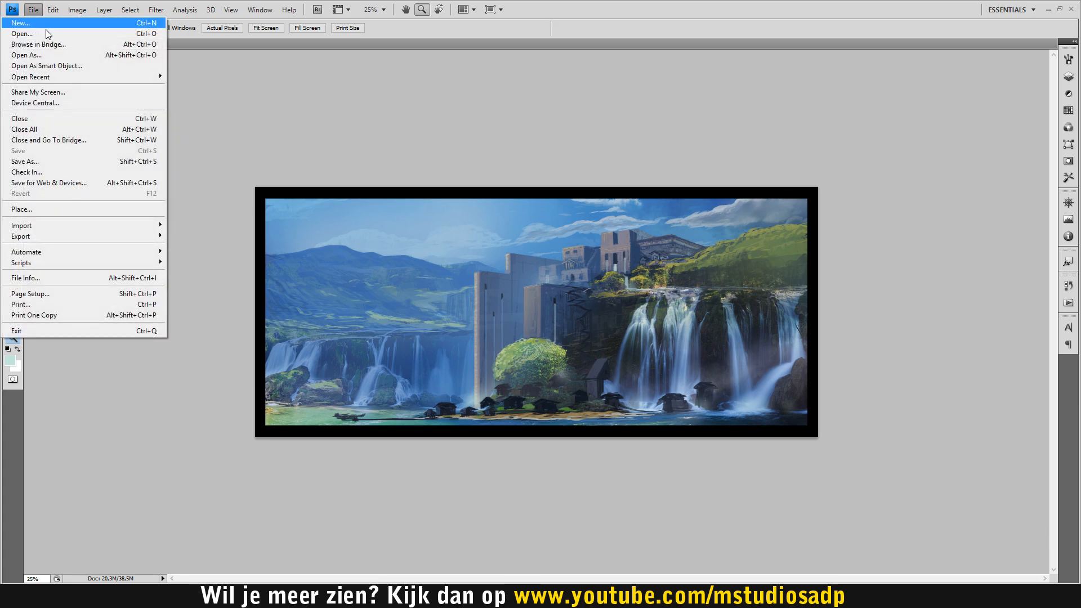
left_click(316, 110)
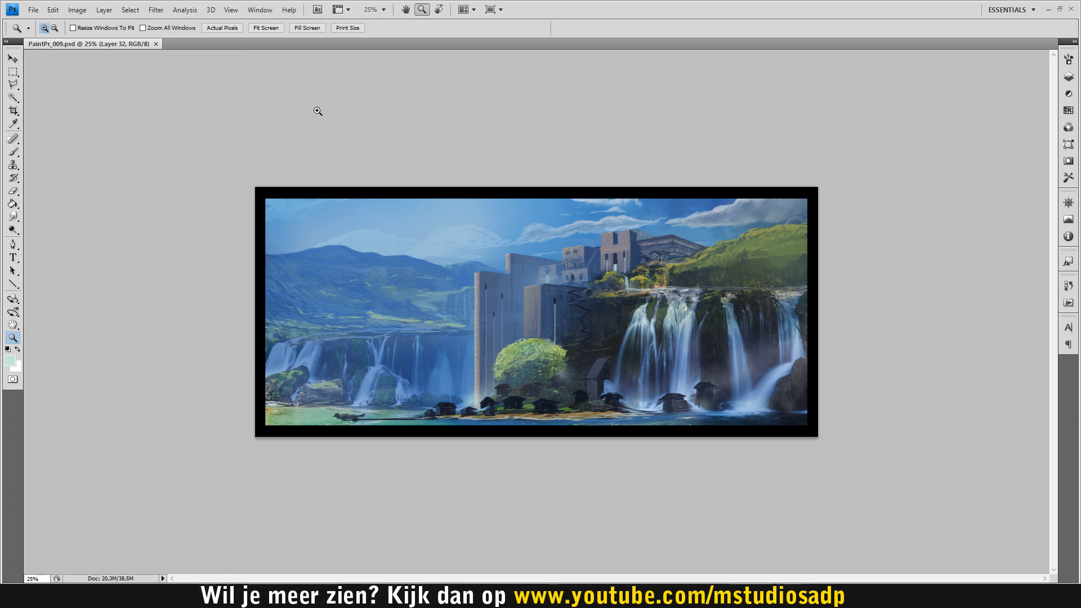
Open the thumbnail sheet PaintPr_009Thumbs.psd to compare it with the finished painting, and close the sheet again.
left_click(34, 10)
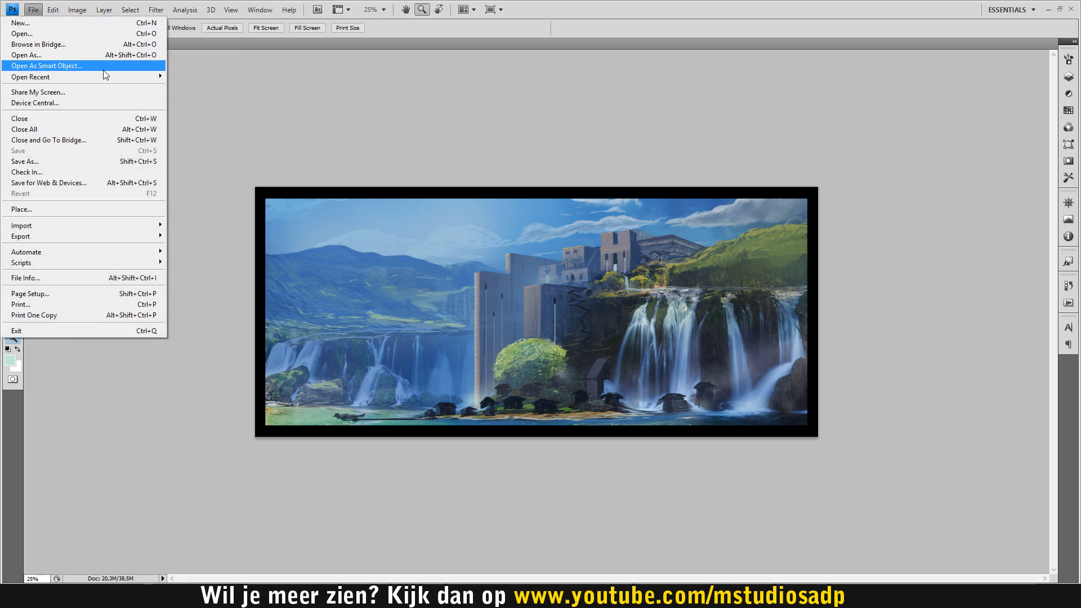
mouse_move(112, 76)
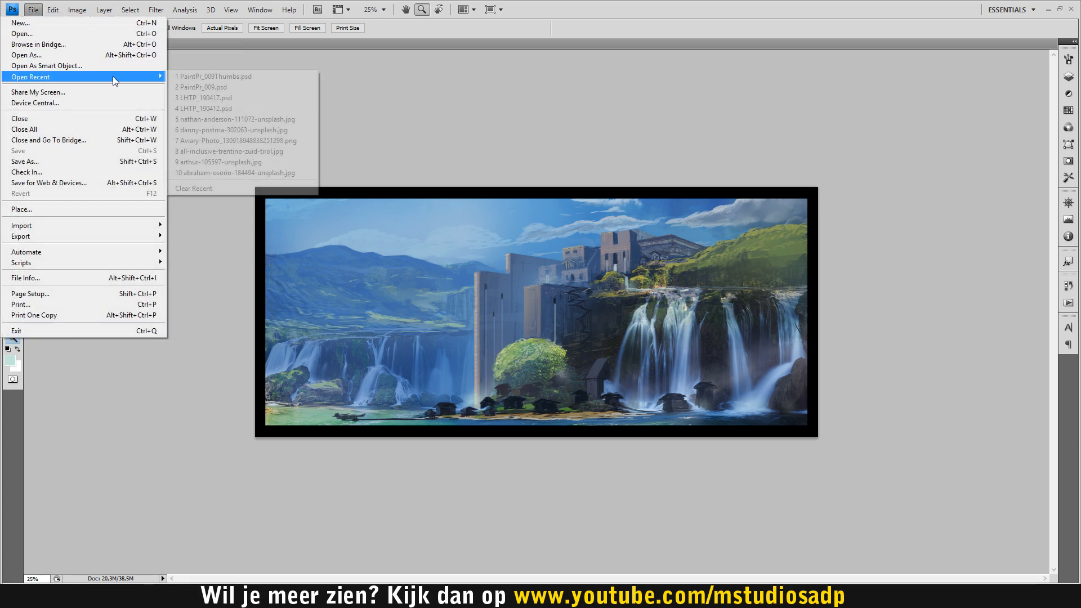
left_click(241, 85)
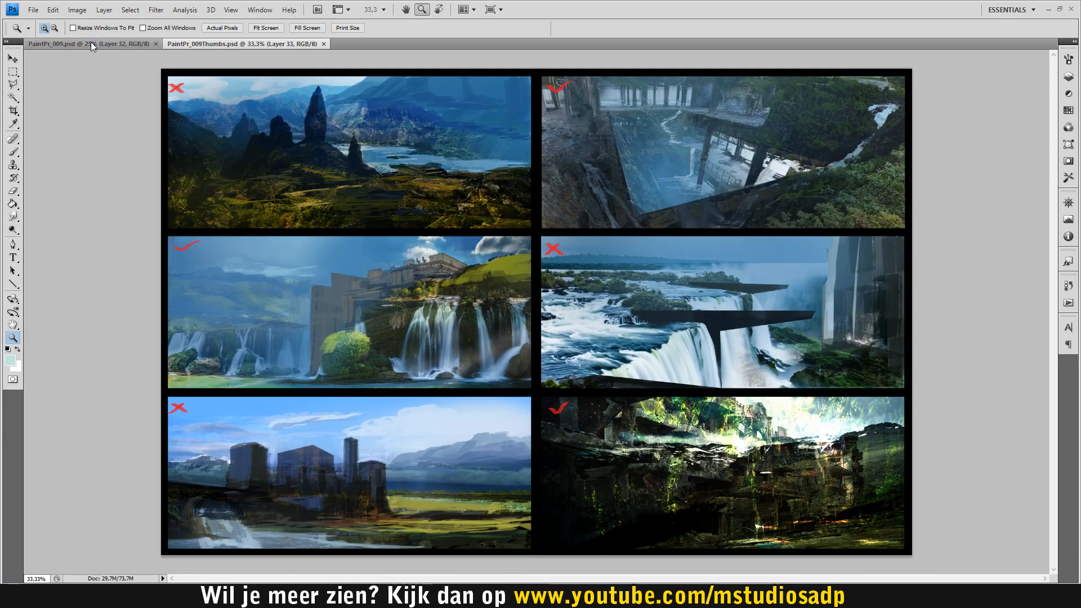
left_click(90, 43)
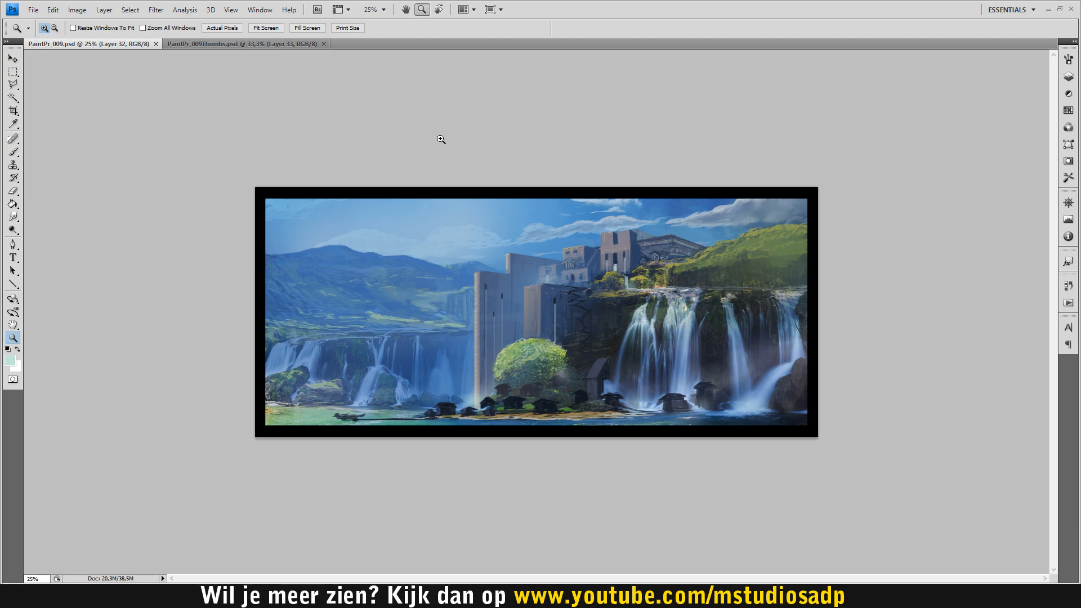
left_click(261, 43)
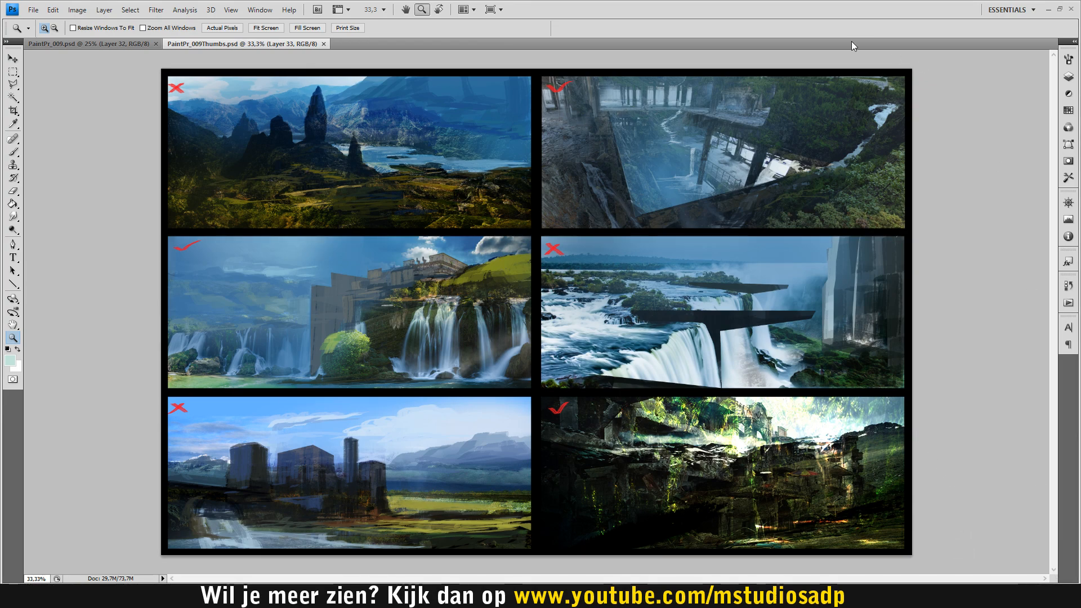
left_click(324, 44)
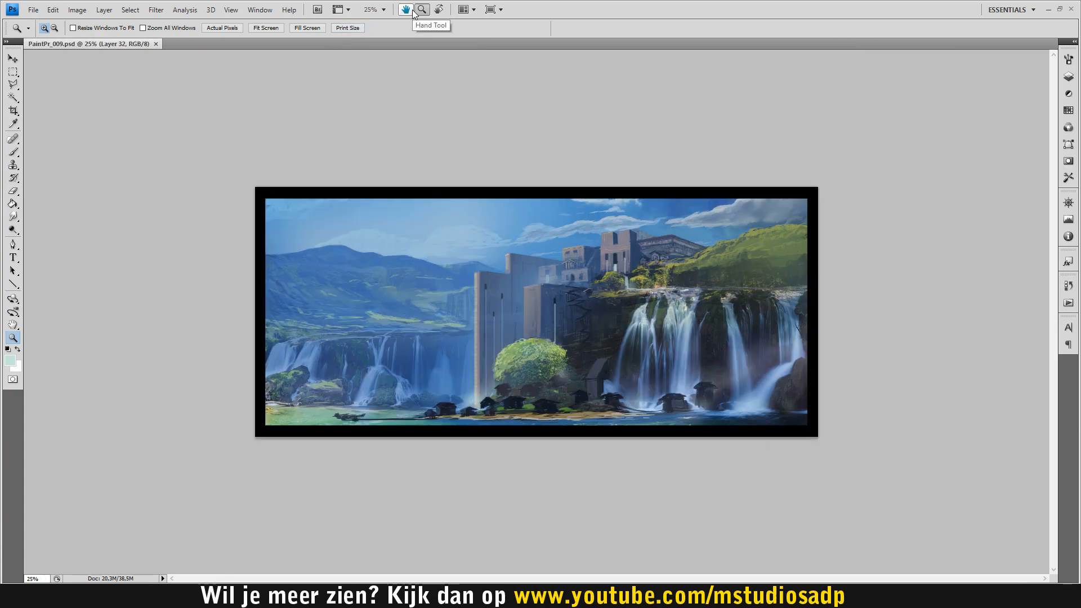